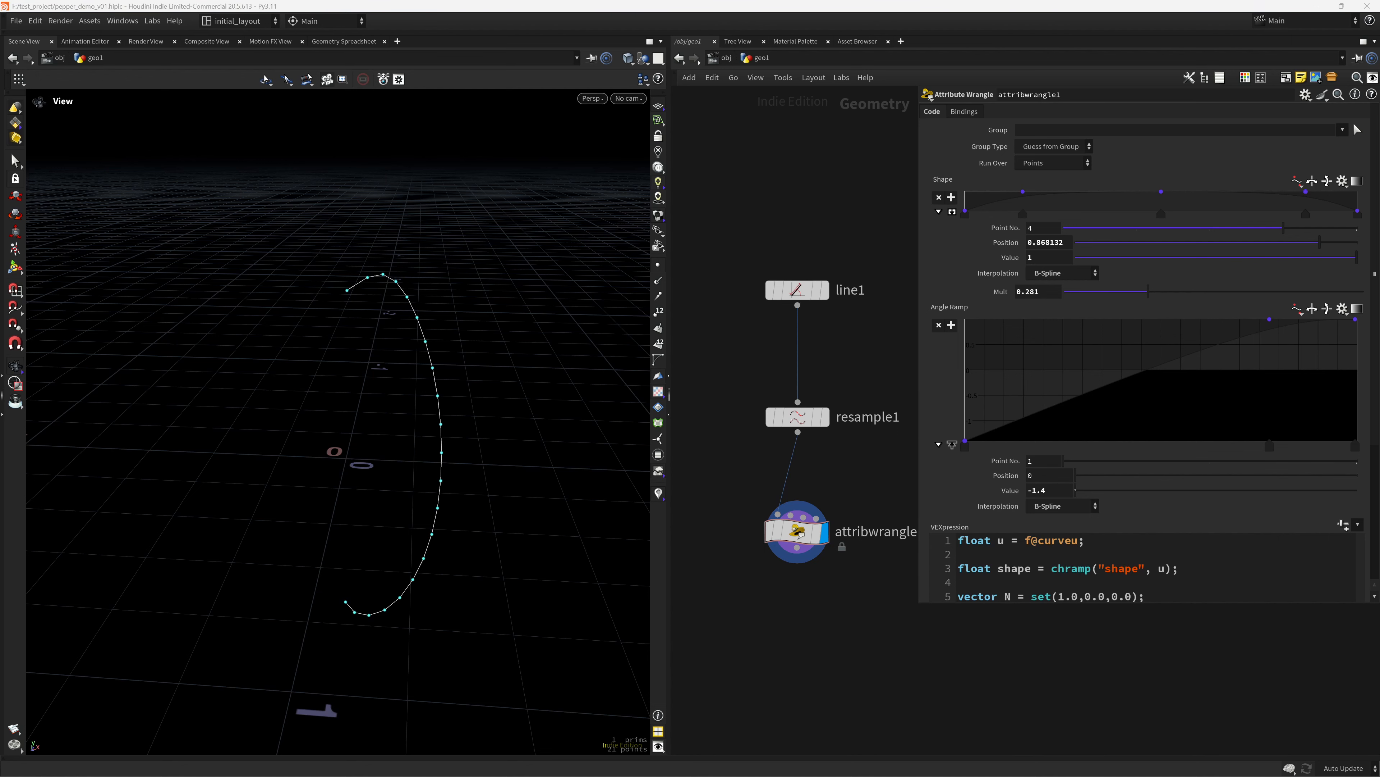
# Paste the copied attribute wrangle beneath resample1 and display its result.
pyautogui.hotkey('ctrl', 'v')
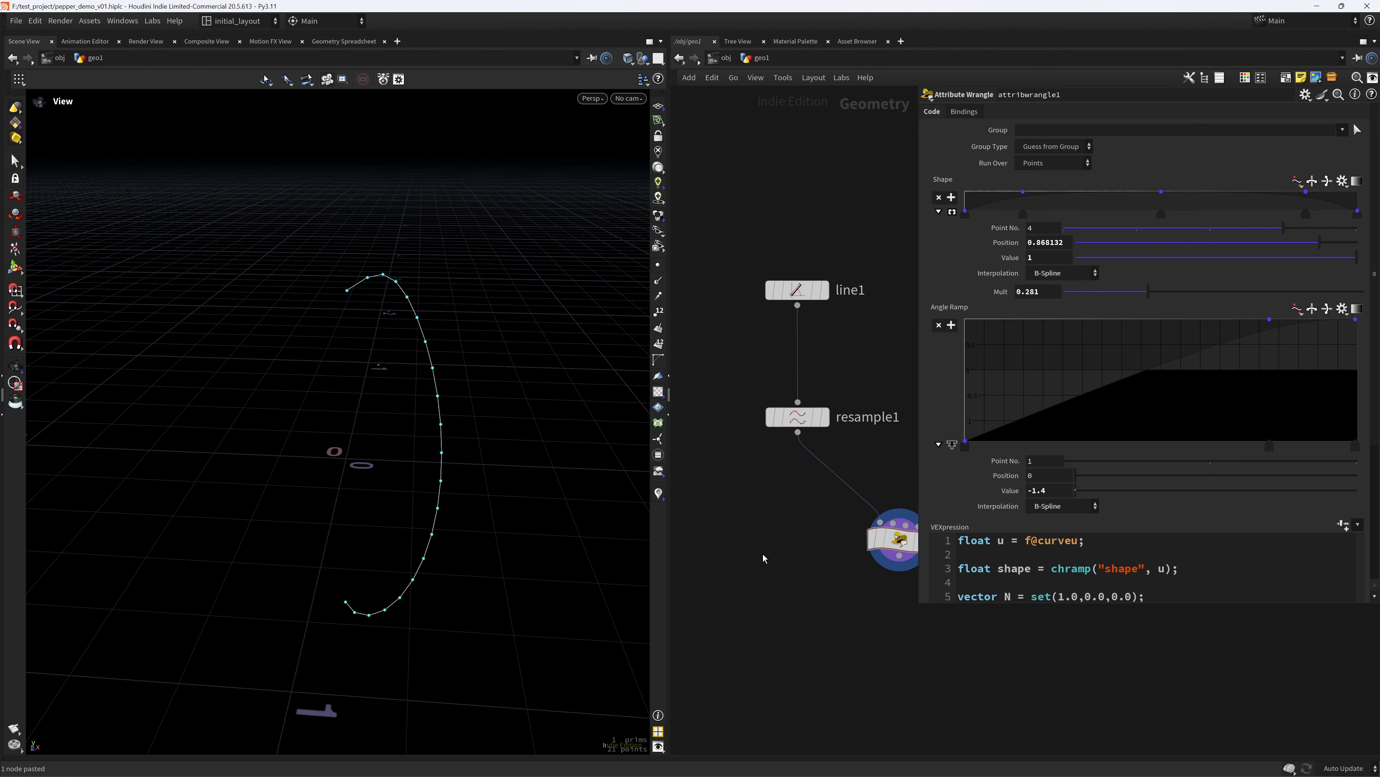
pyautogui.click(818, 536)
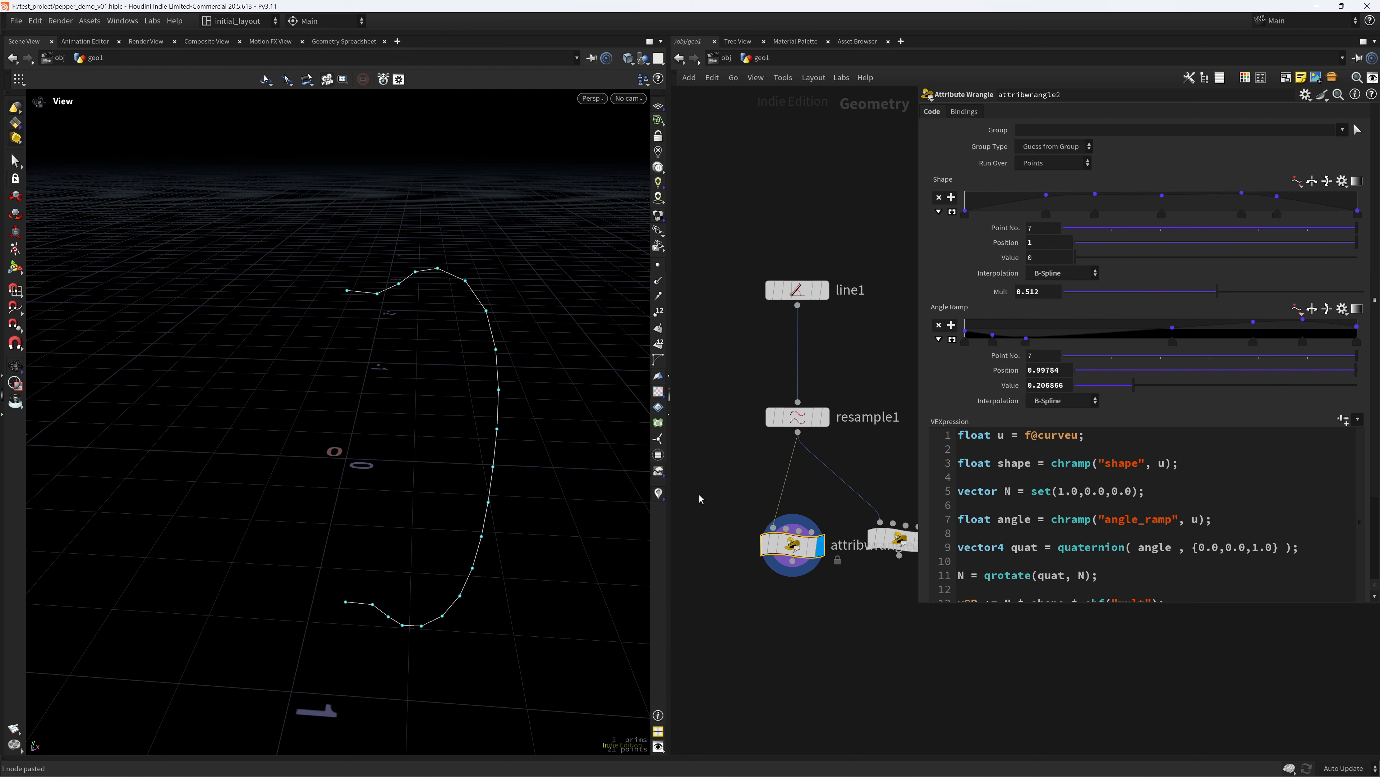
# Collapse the point settings of the Angle Ramp and Shape ramps in attribwrangle2 and enlarge both ramp graphs.
pyautogui.click(939, 339)
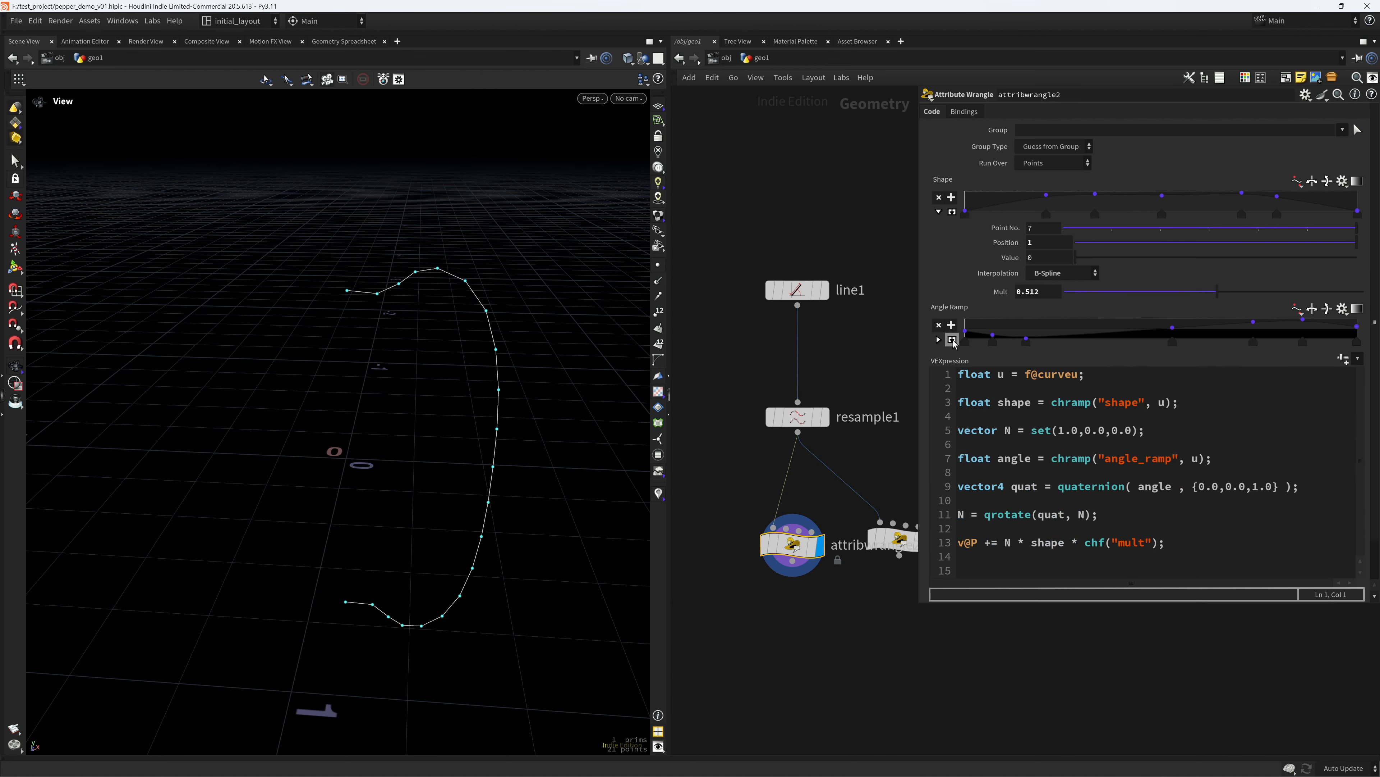
pyautogui.click(939, 339)
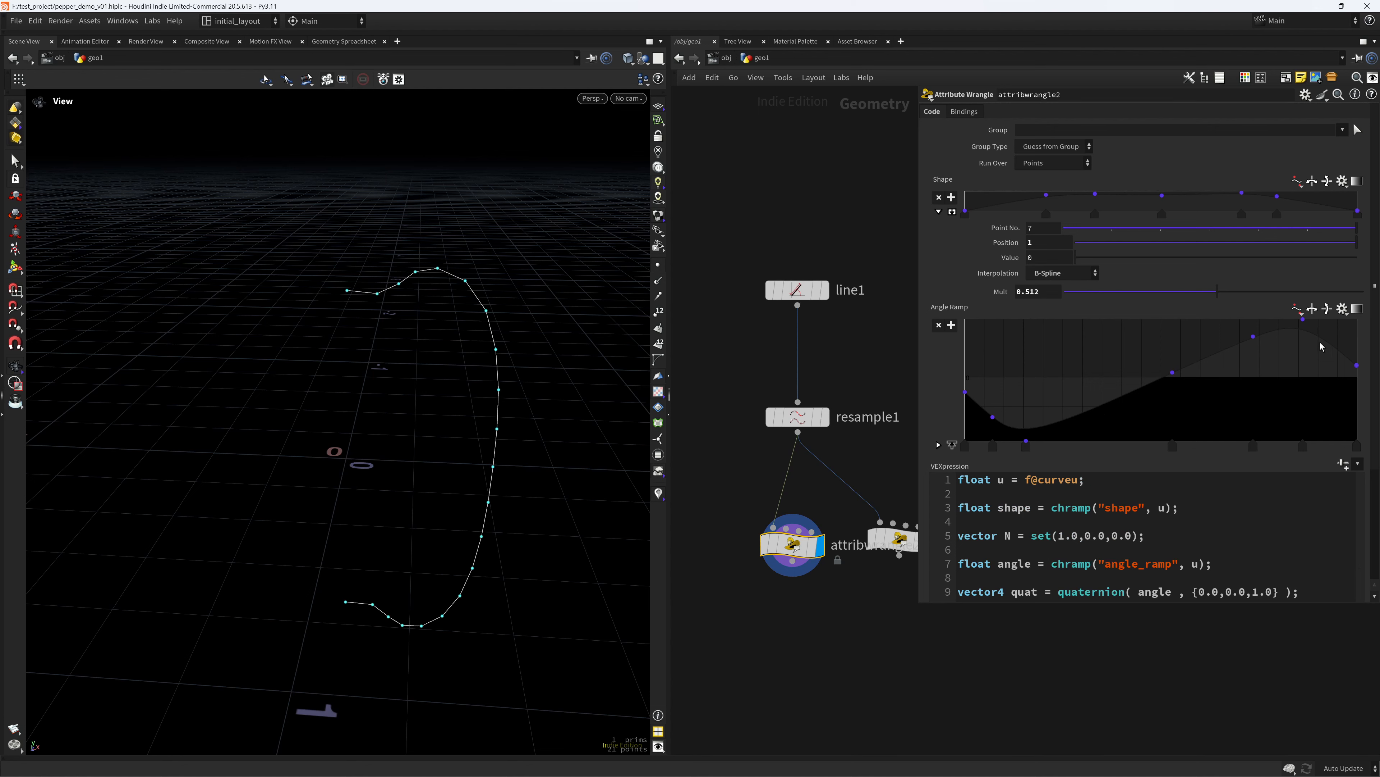
pyautogui.click(938, 211)
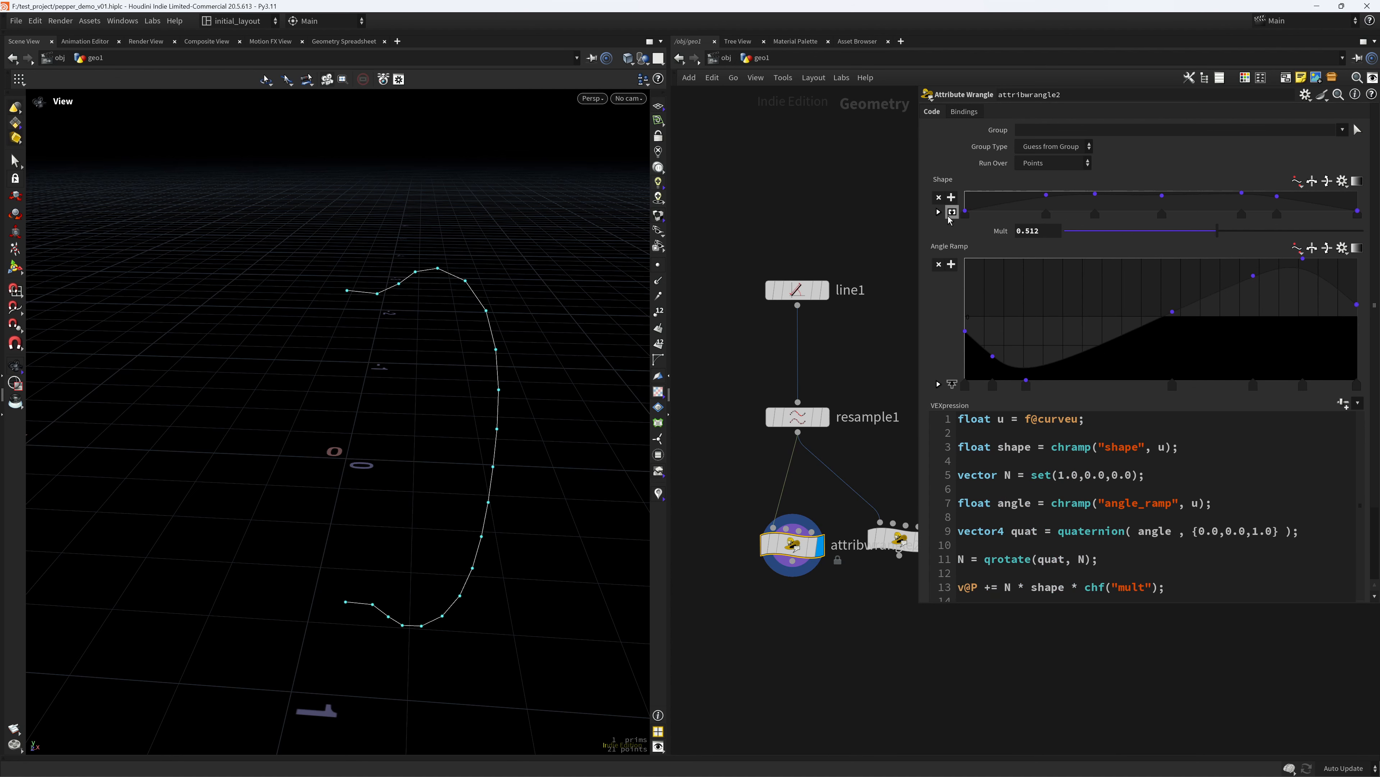
pyautogui.click(939, 211)
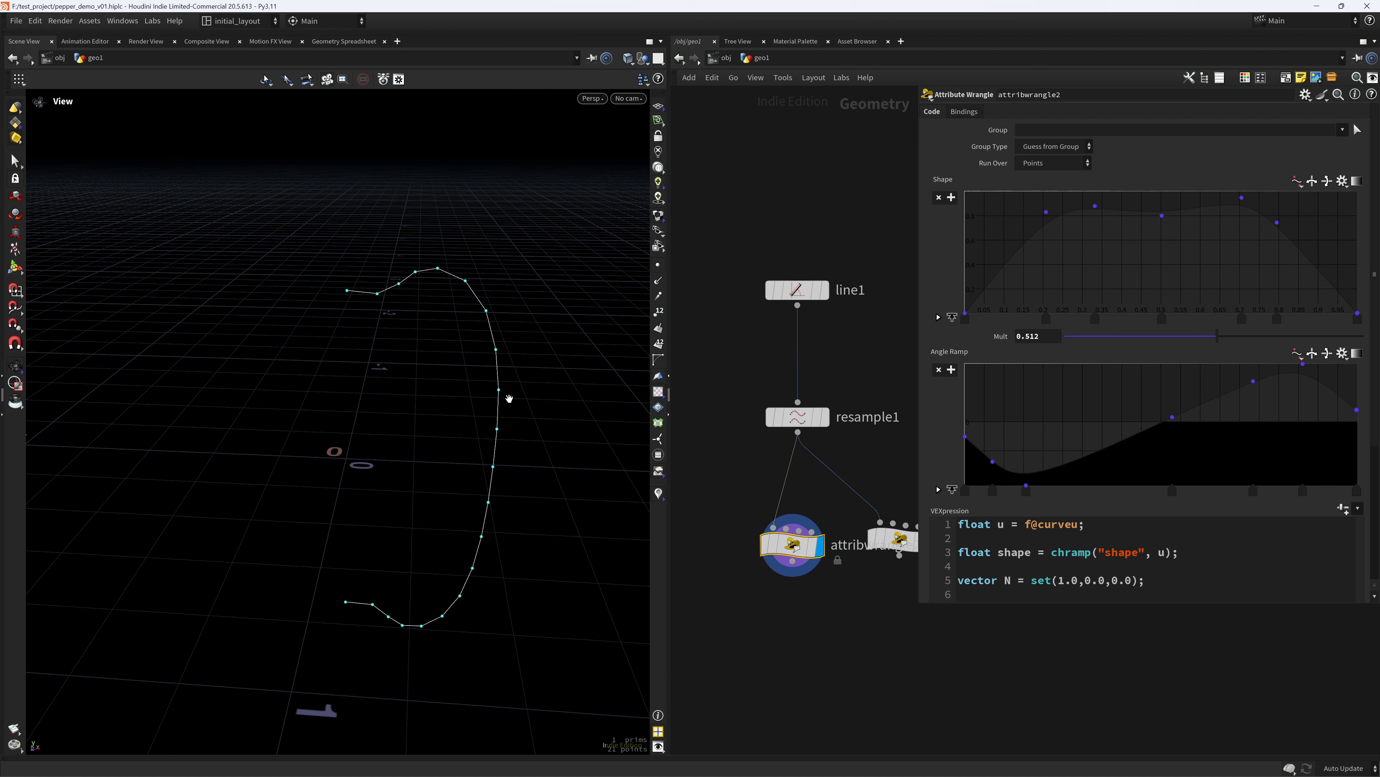
# Try raising the middle control point of the Shape ramp to the top of the graph.
pyautogui.moveTo(1164, 217); pyautogui.dragTo(1164, 191)
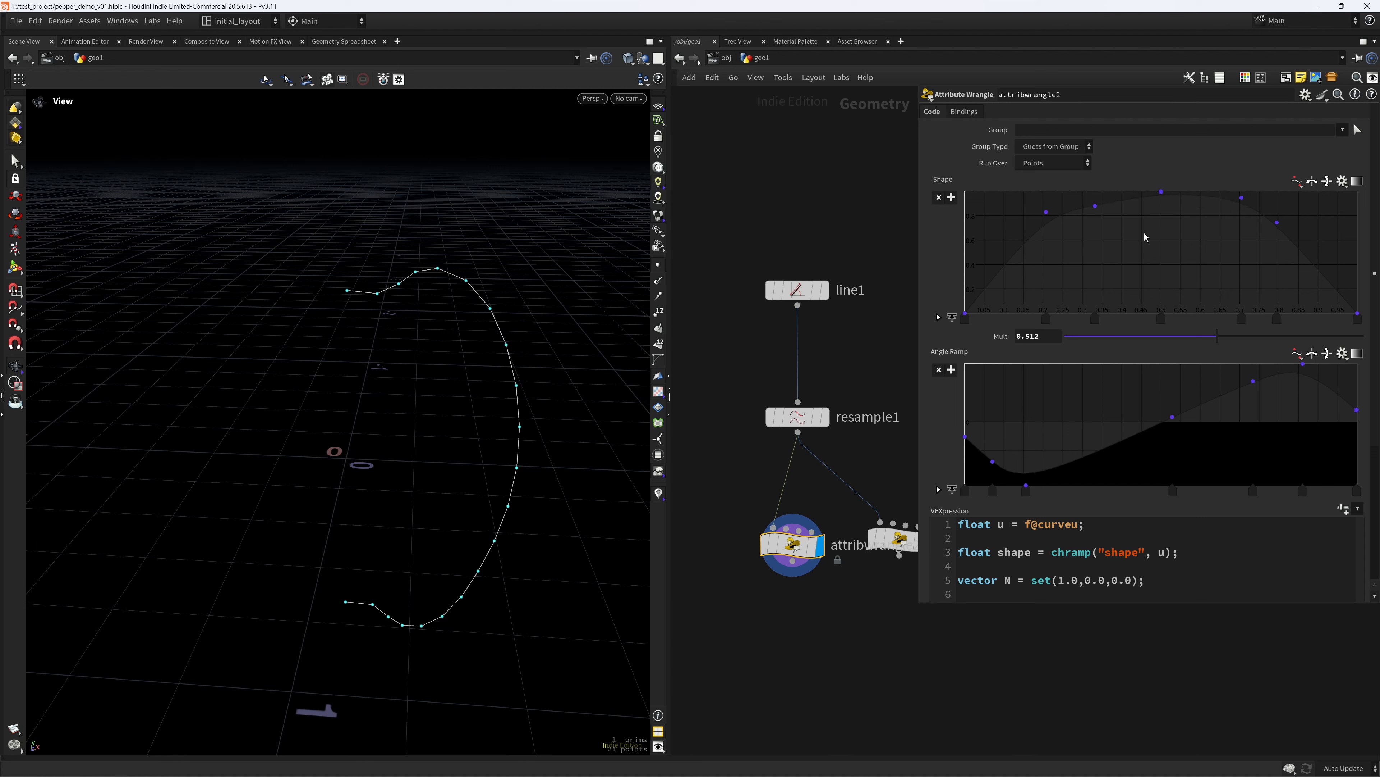
pyautogui.hotkey('ctrl', 'z')
# Replace the old attribwrangle1 with attribwrangle2 beneath resample1 and save the scene.
pyautogui.click(892, 539)
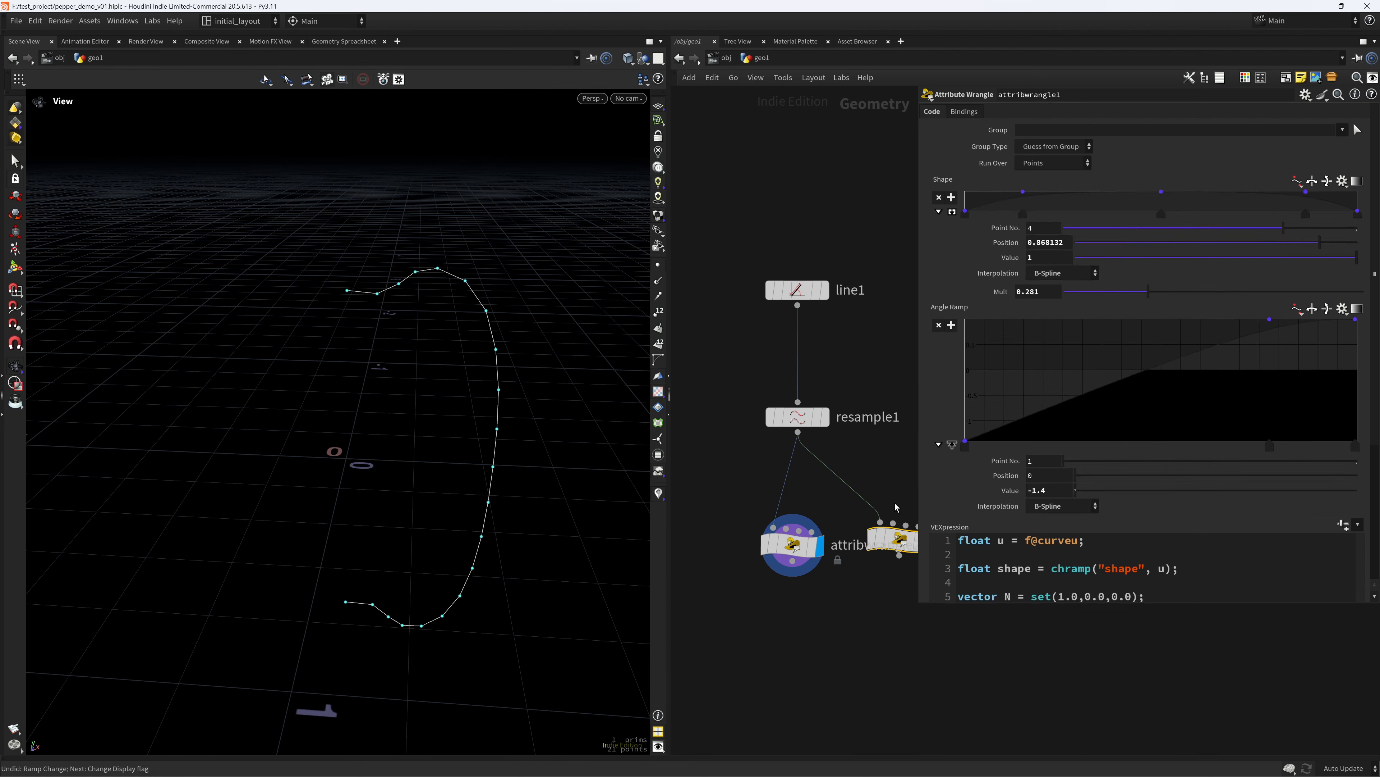
pyautogui.press('Delete')
pyautogui.moveTo(793, 547); pyautogui.dragTo(809, 539)
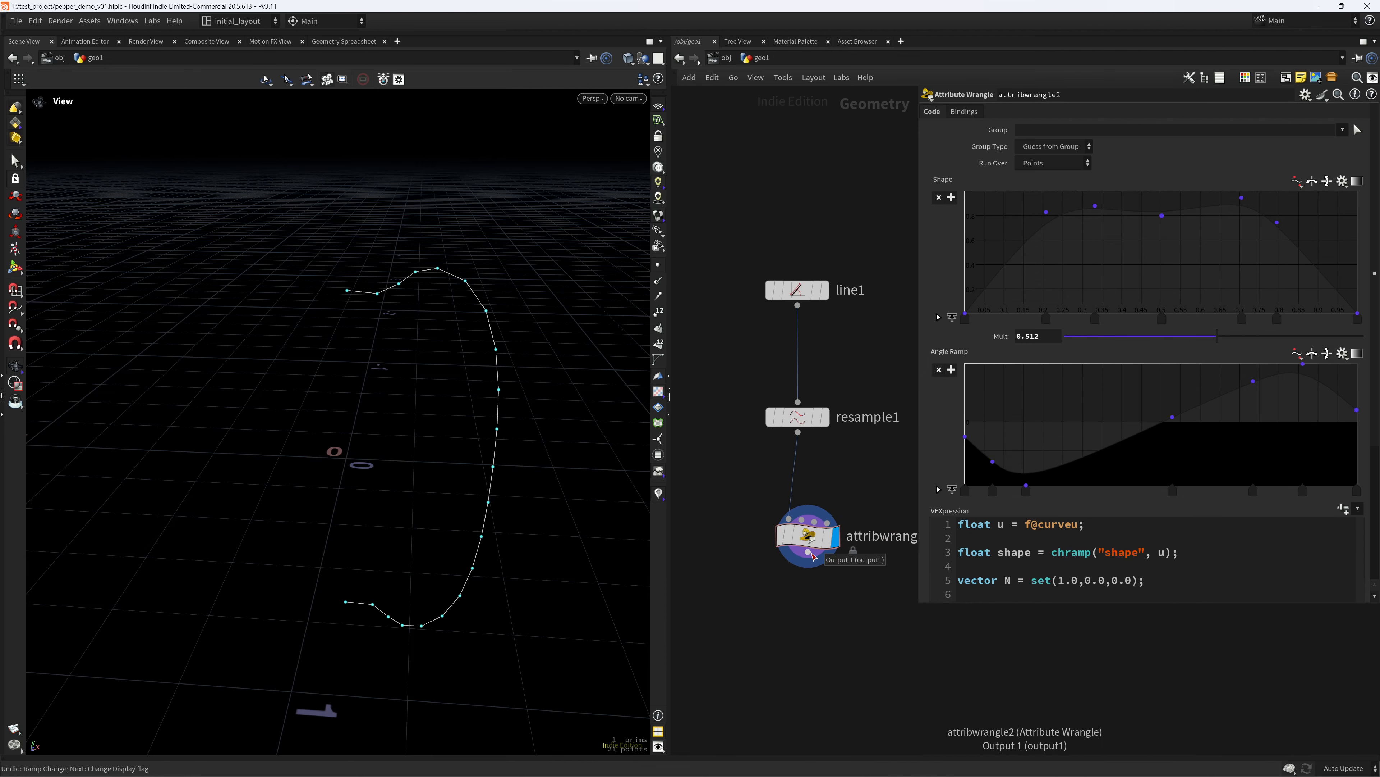
pyautogui.scroll(2, 789, 514)
pyautogui.hotkey('ctrl', 's')
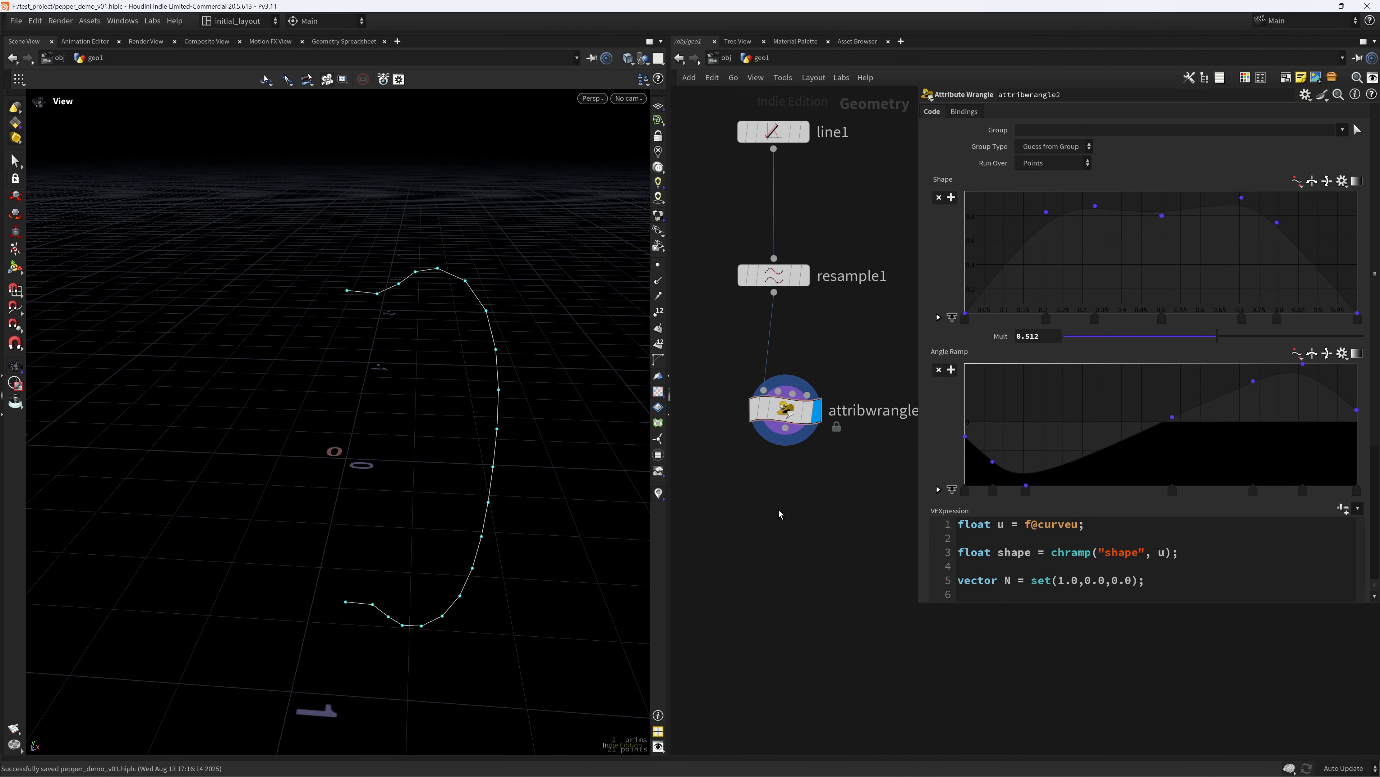
# Add a Resample node connected after attribwrangle2 and display its result.
pyautogui.press('Tab')
pyautogui.write('resa')
pyautogui.press('Return')
pyautogui.click(783, 514)
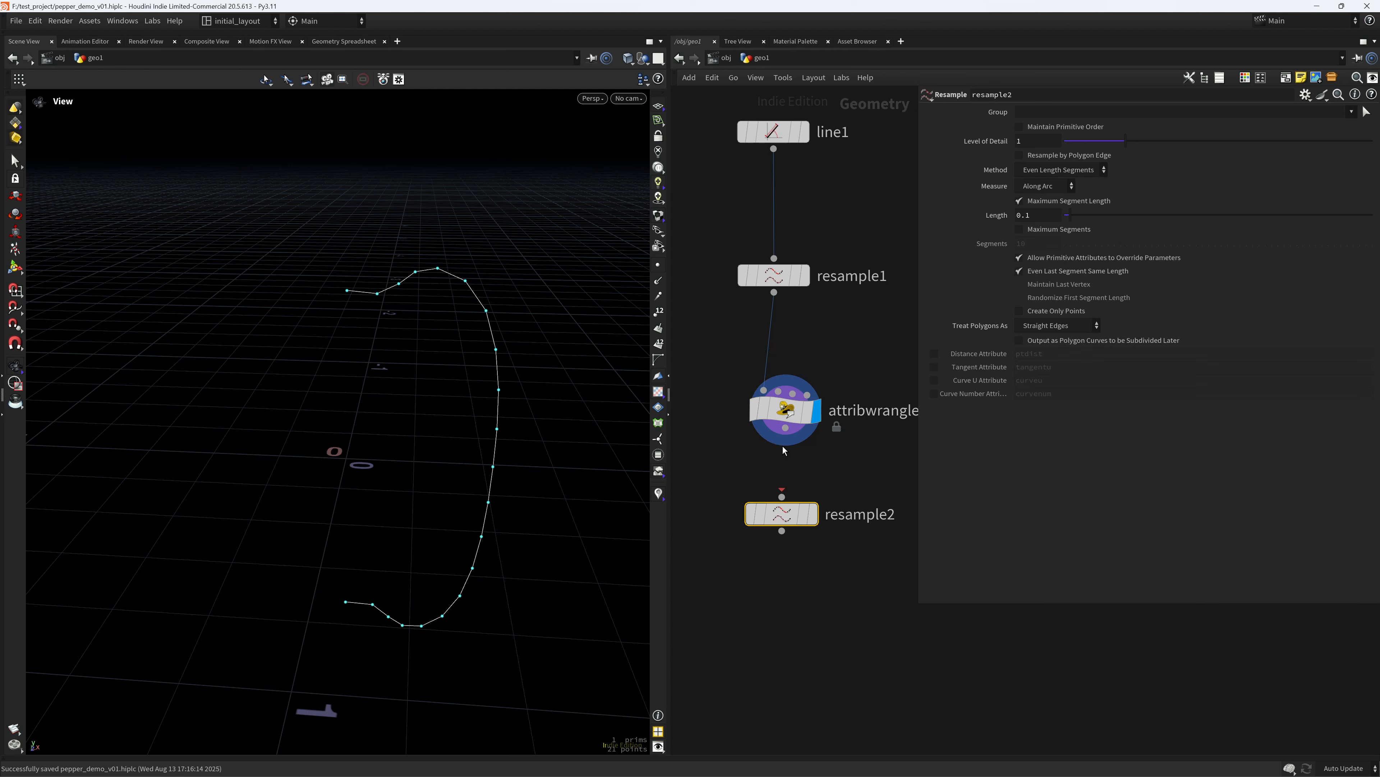
pyautogui.moveTo(816, 484)
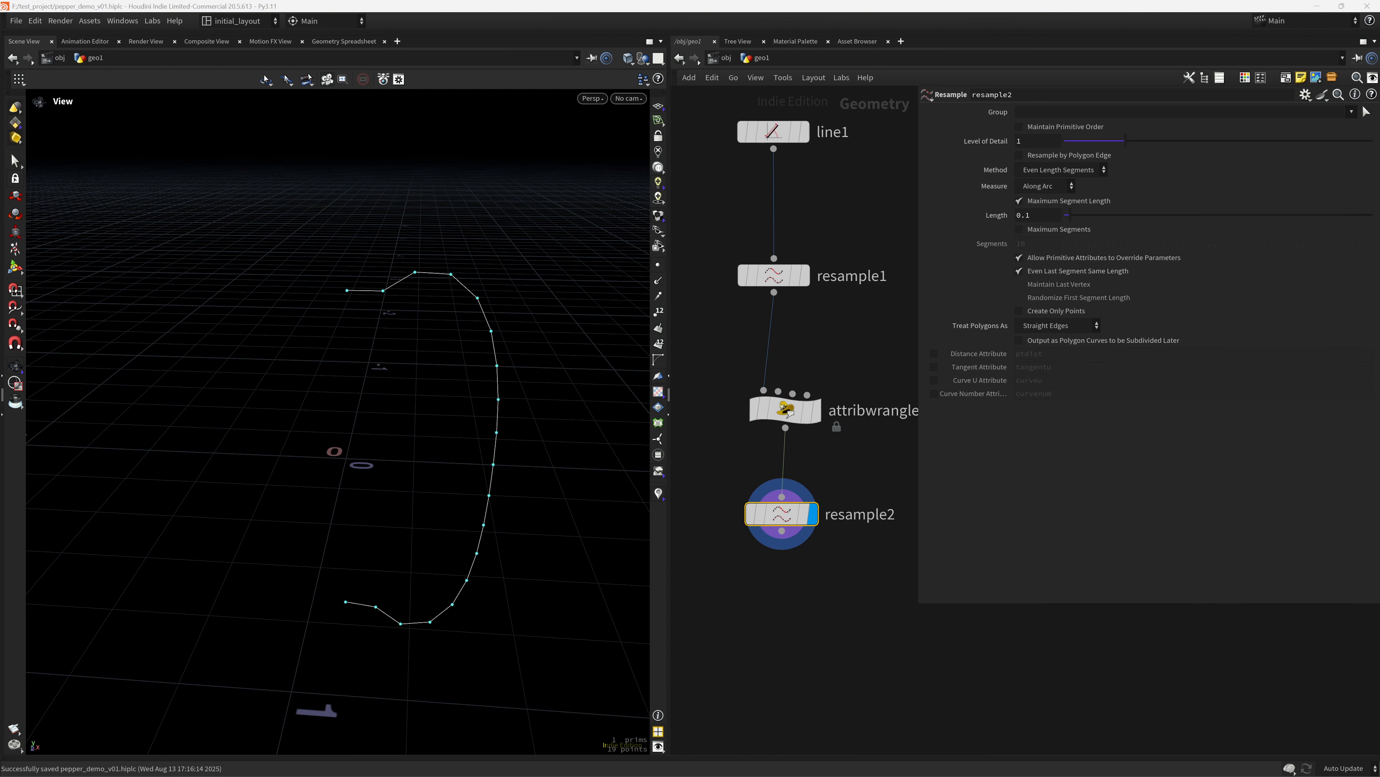
# Set resample2's segment length to 0.05 and treat polygons as Subdivision Curves.
pyautogui.click(1037, 214)
pyautogui.write('0.05')
pyautogui.press('Return')
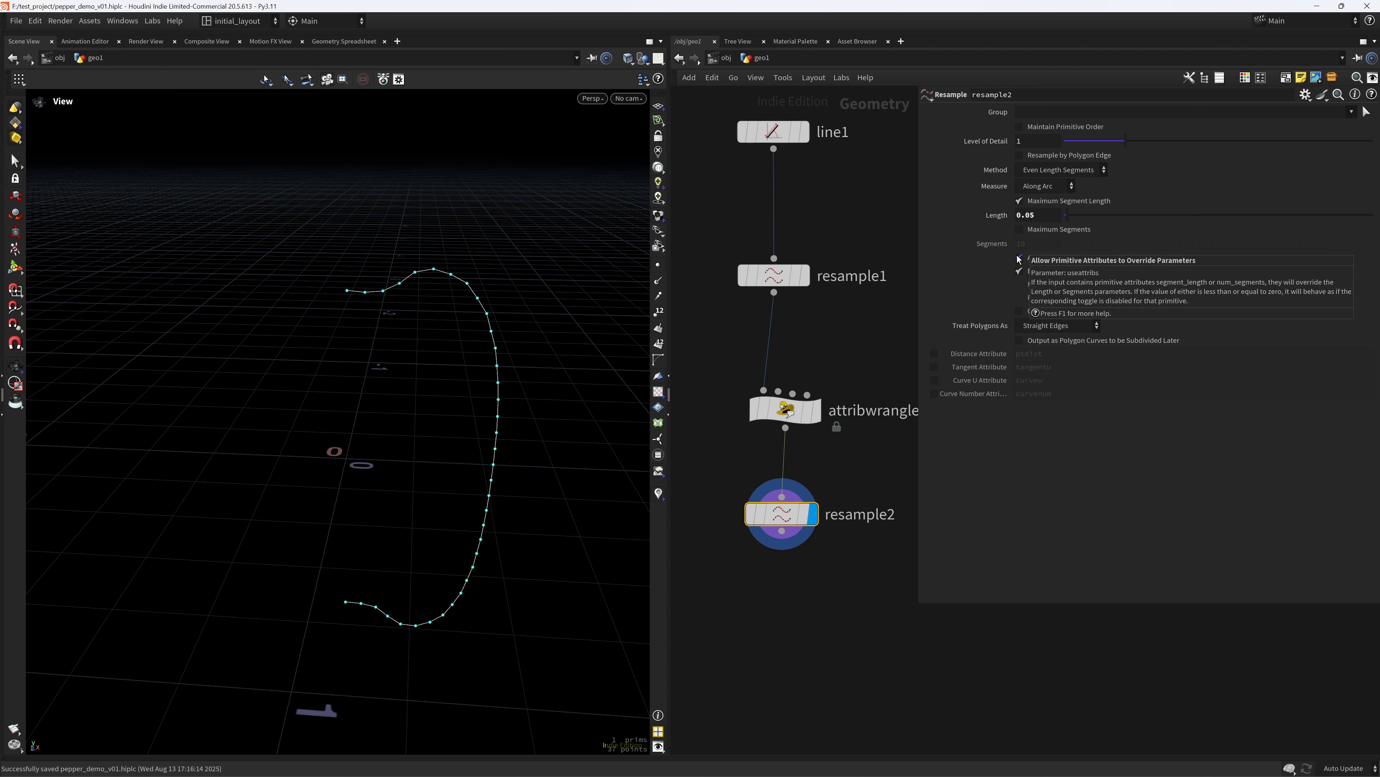
pyautogui.click(1057, 353)
# Add a displayed Null node connected after resample2 and save the scene.
pyautogui.click(782, 530)
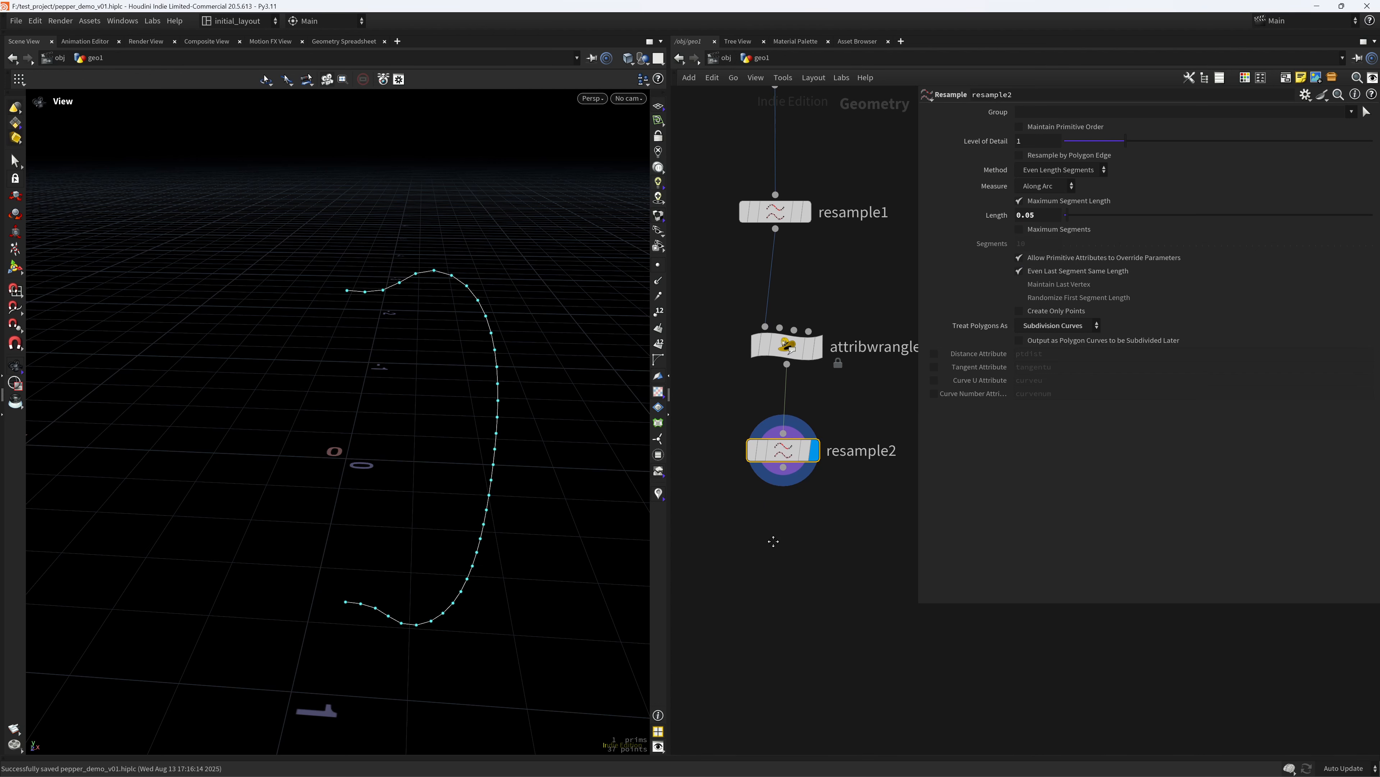
pyautogui.press('Tab')
pyautogui.write('null')
pyautogui.press('Return')
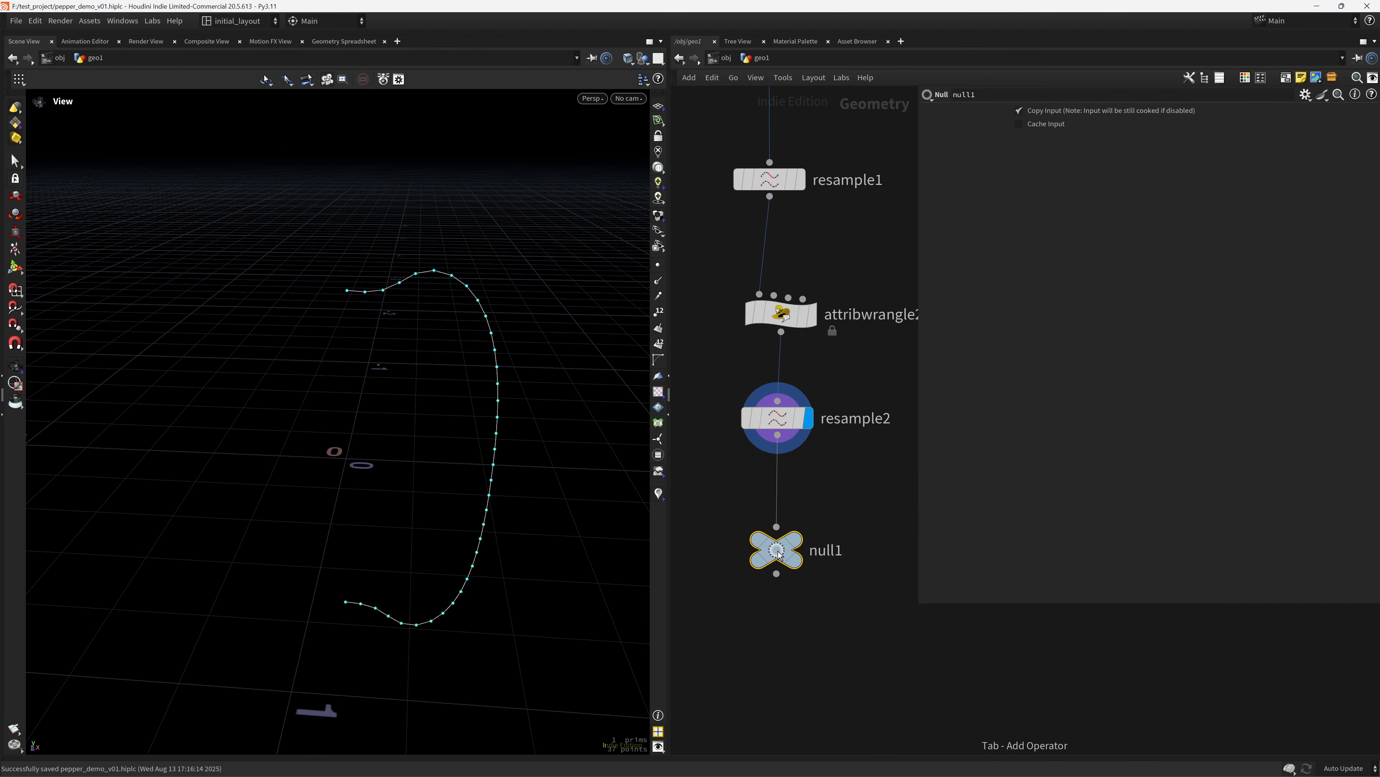
pyautogui.click(798, 557)
pyautogui.hotkey('ctrl', 's')
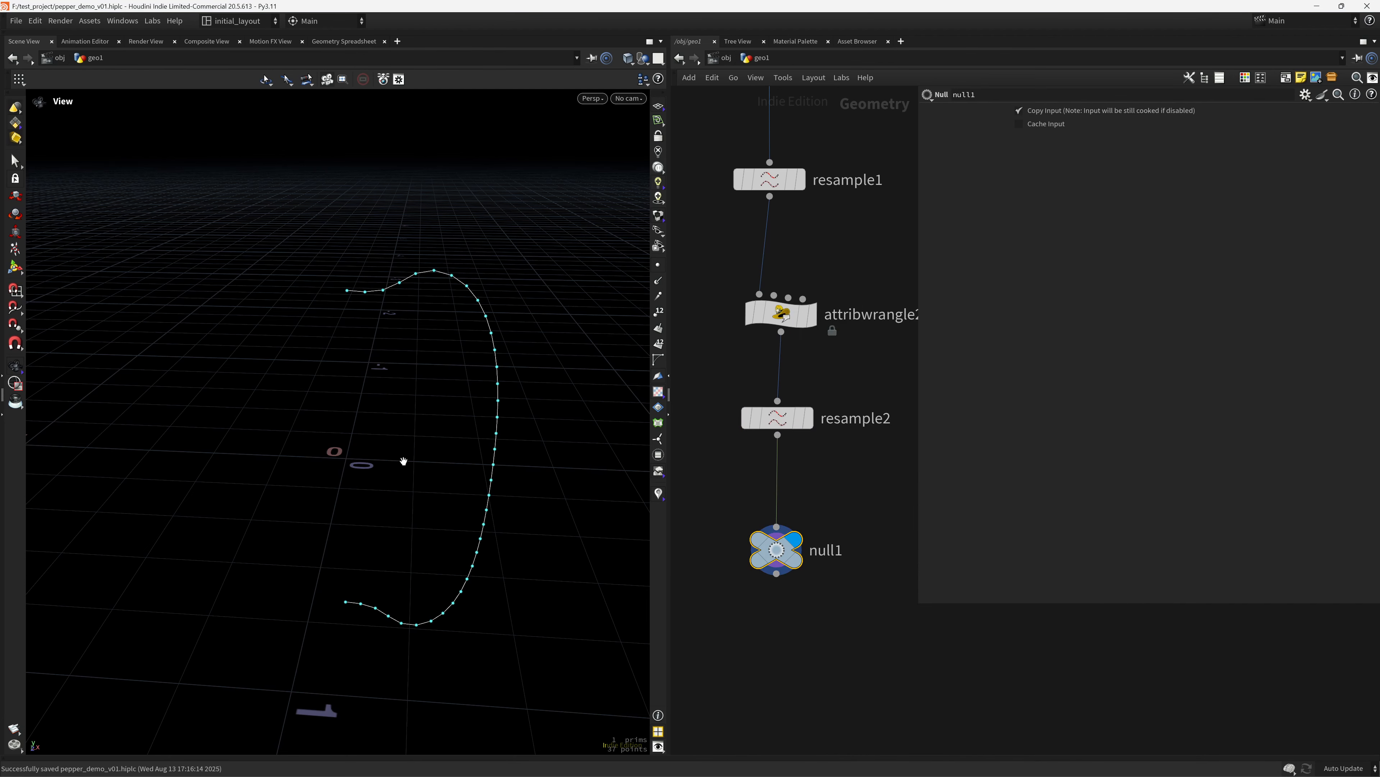
pyautogui.press('f')
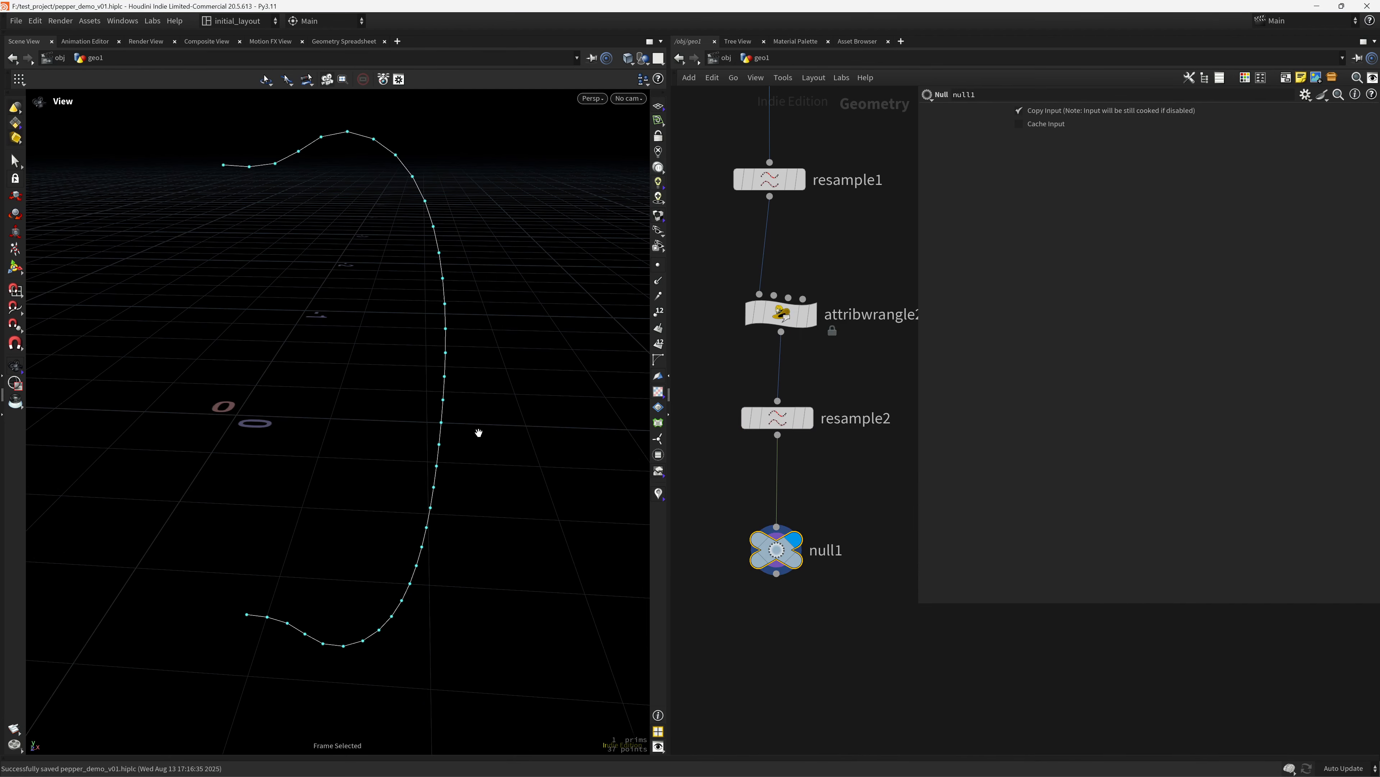
pyautogui.hotkey('ctrl', 's')
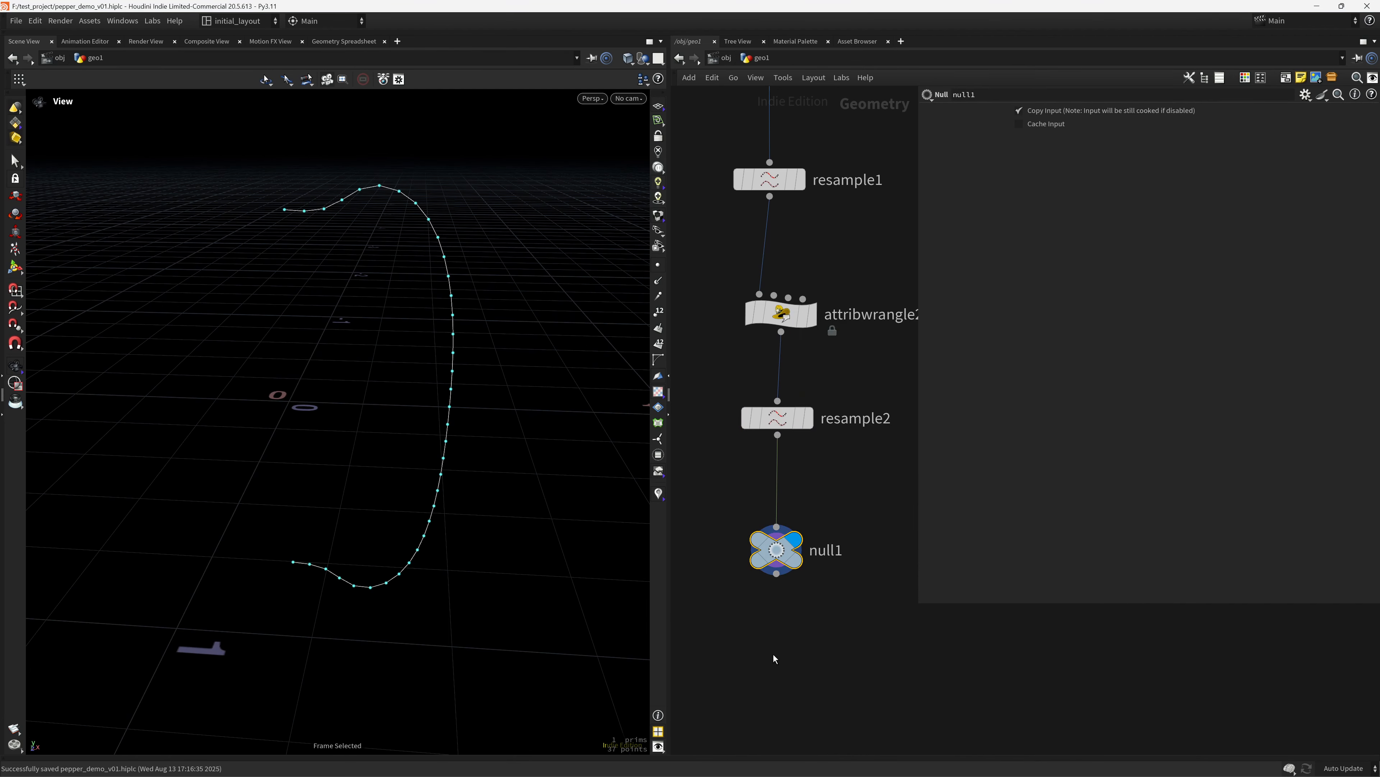
# Add a Revolve node connected after null1 and display the revolved surface.
pyautogui.moveTo(788, 653); pyautogui.dragTo(764, 513, button='middle')
pyautogui.press('Tab')
pyautogui.write('revolve')
pyautogui.press('Return')
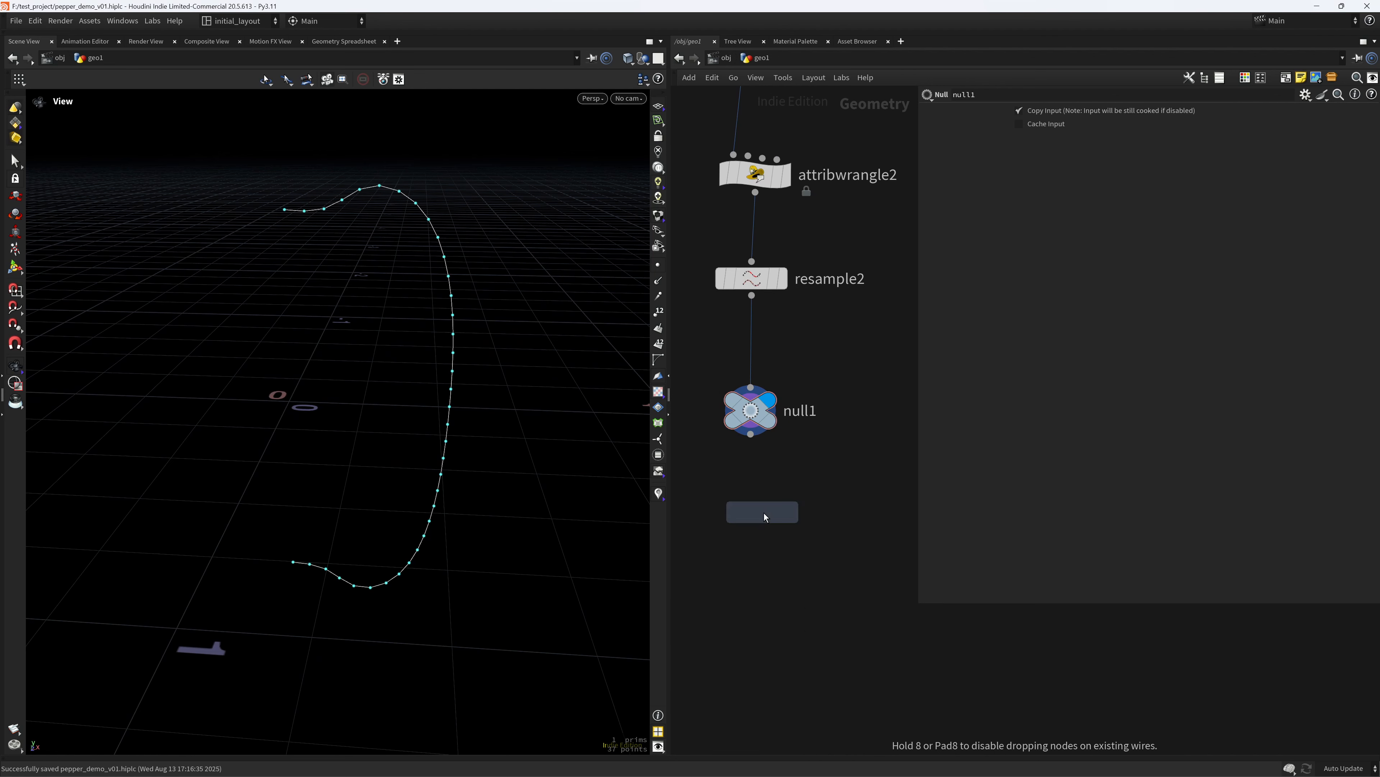
pyautogui.click(763, 513)
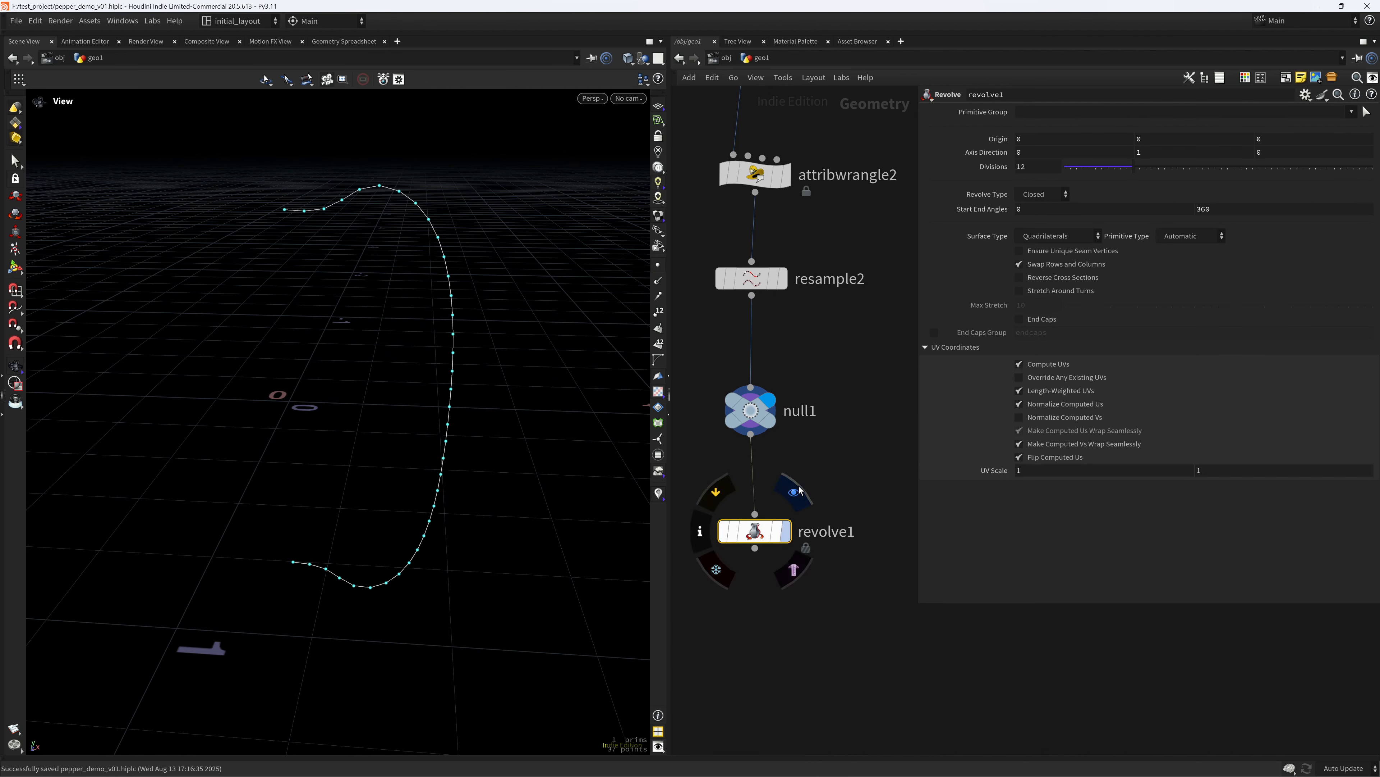
pyautogui.click(795, 491)
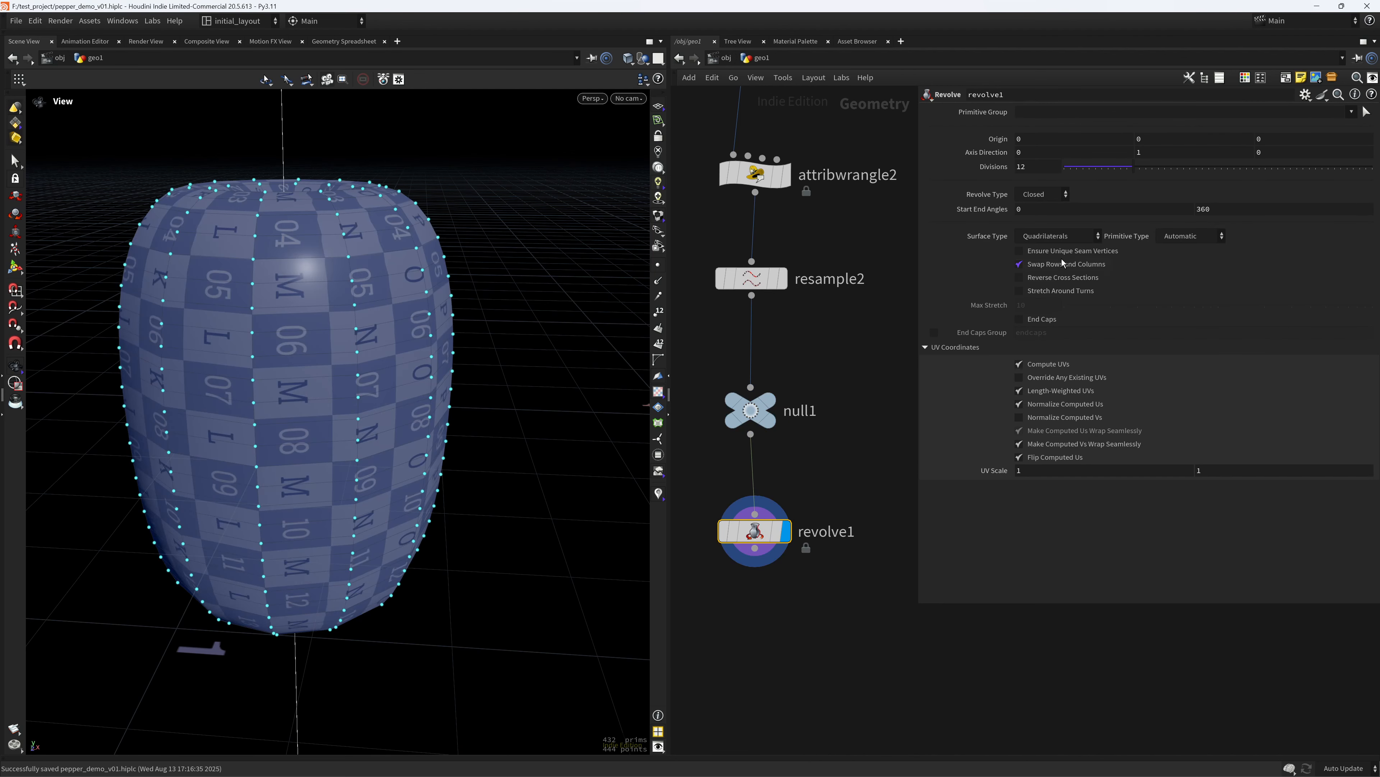
# Enable Reverse Cross Sections on revolve1 and set its divisions to 48.
pyautogui.click(1063, 278)
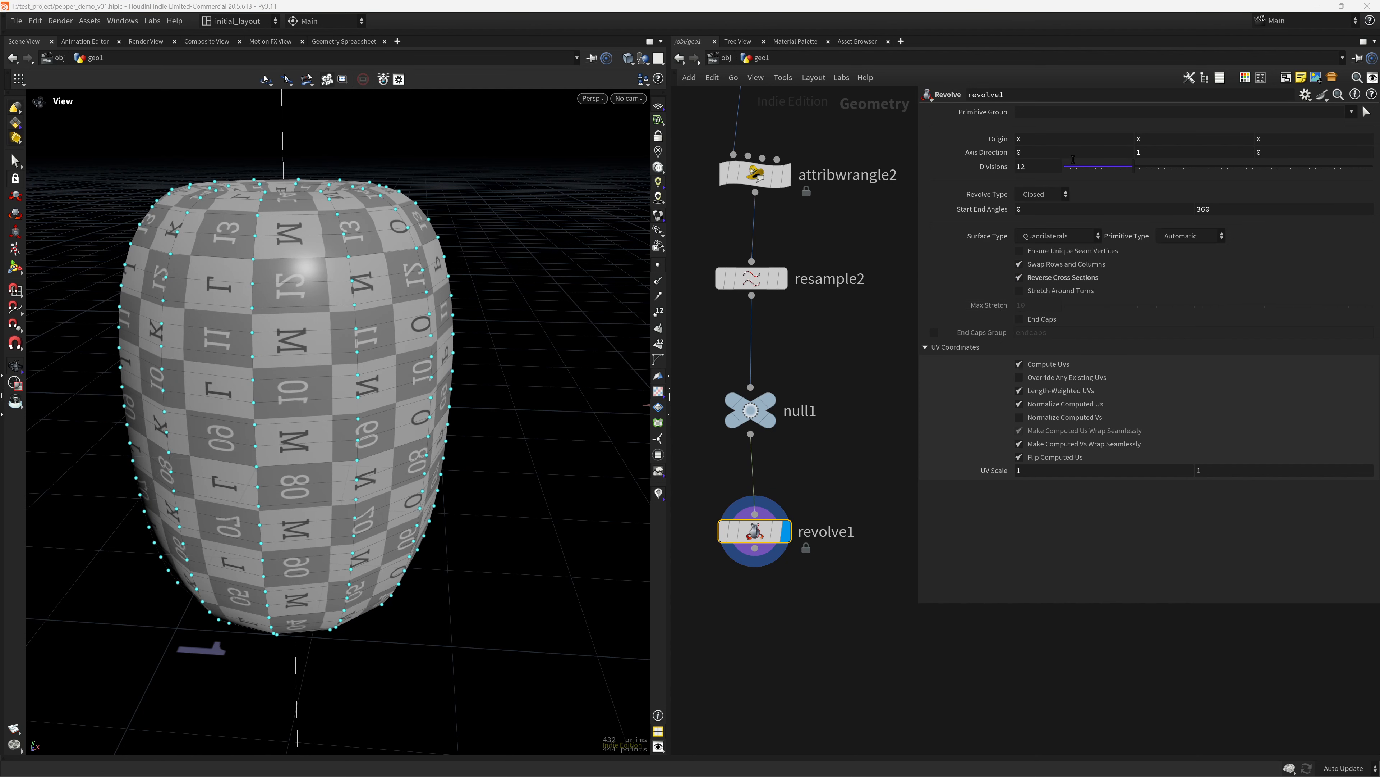
pyautogui.click(1030, 166)
pyautogui.write('48')
pyautogui.press('Return')
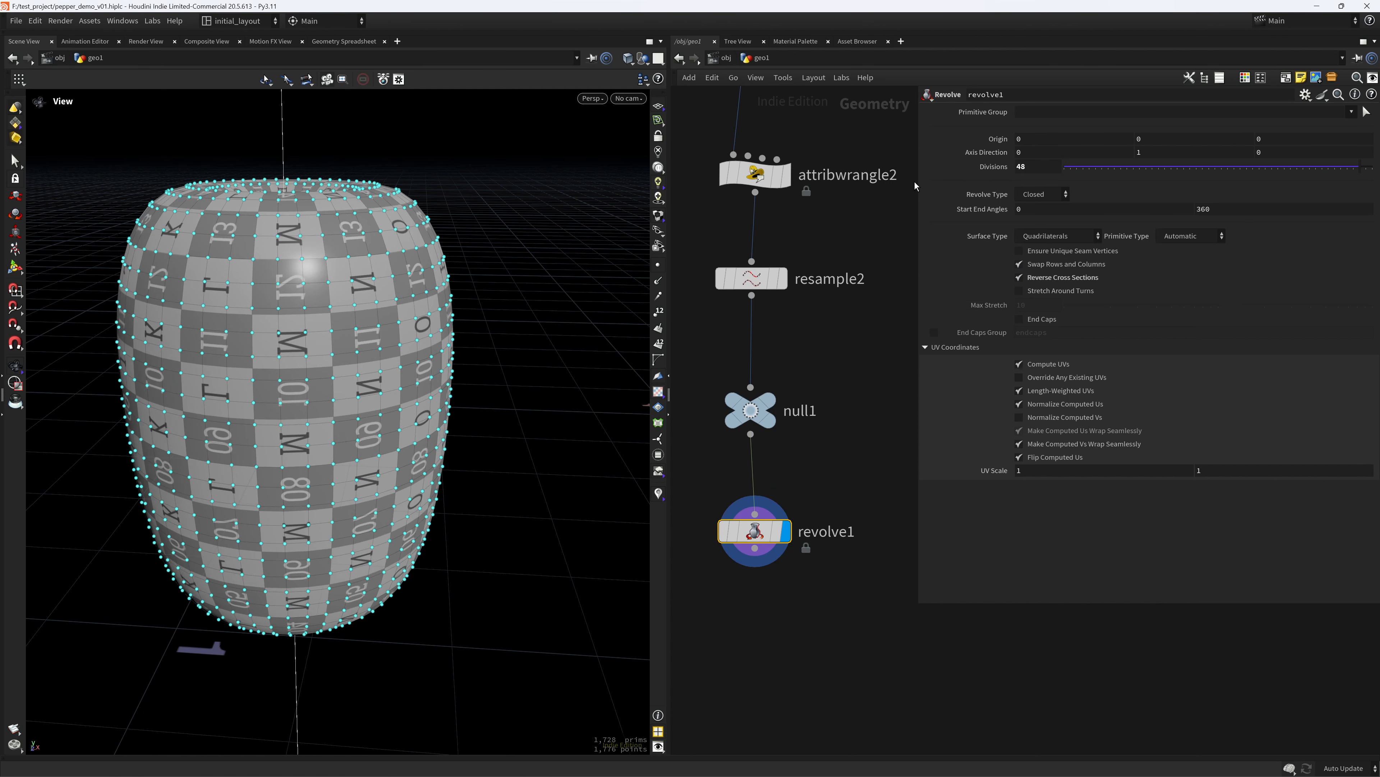
# Hide the point markers on the revolved surface in the viewport.
pyautogui.scroll(-3, 476, 359)
pyautogui.click(659, 267)
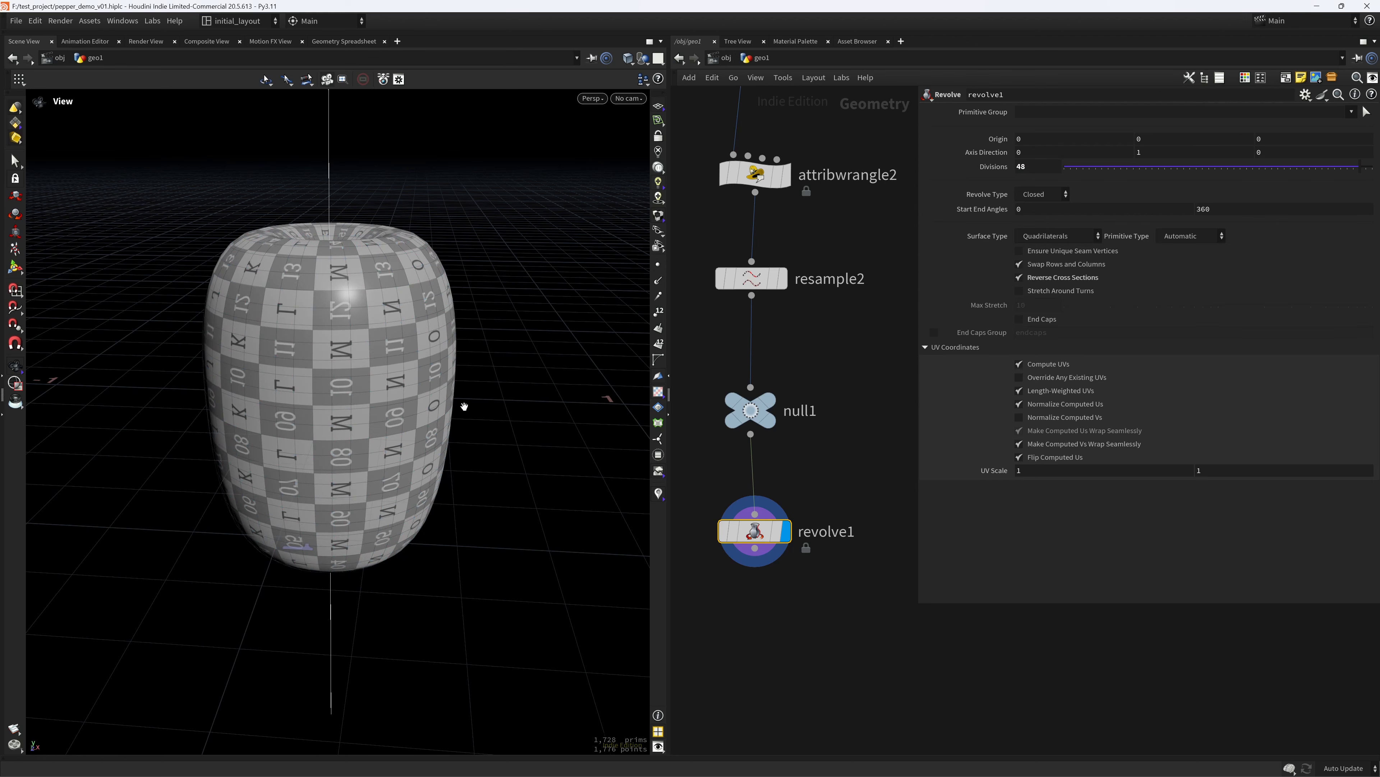
# Add a displayed Null node connected after revolve1 and save the scene.
pyautogui.click(755, 548)
pyautogui.click(749, 669)
pyautogui.write('null')
pyautogui.press('Return')
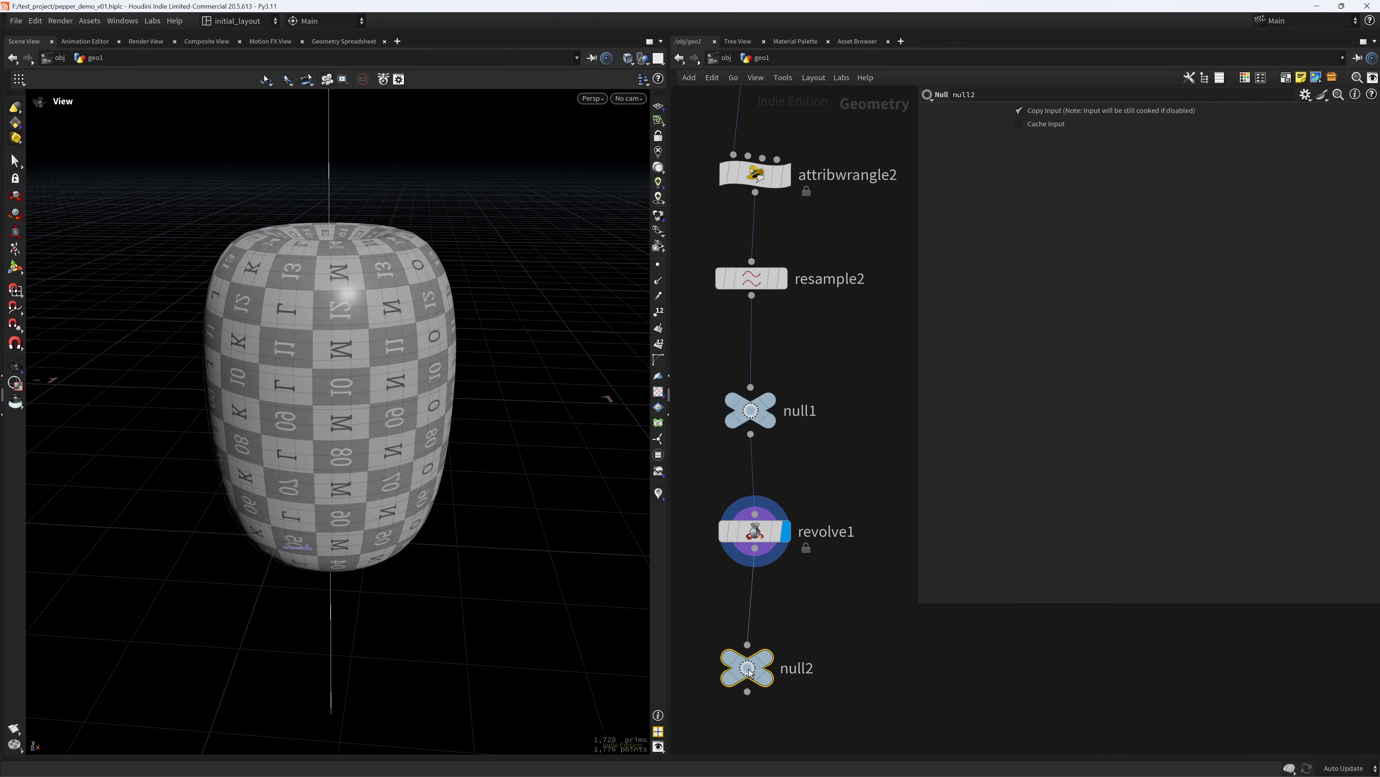
pyautogui.keyDown('alt'); pyautogui.moveTo(536, 425); pyautogui.dragTo(431, 405); pyautogui.keyUp('alt')
pyautogui.hotkey('space', 'f')
pyautogui.hotkey('ctrl', 's')
# Turn on the UV checker texture display for the revolved surface in the viewport.
pyautogui.scroll(-3, 381, 375)
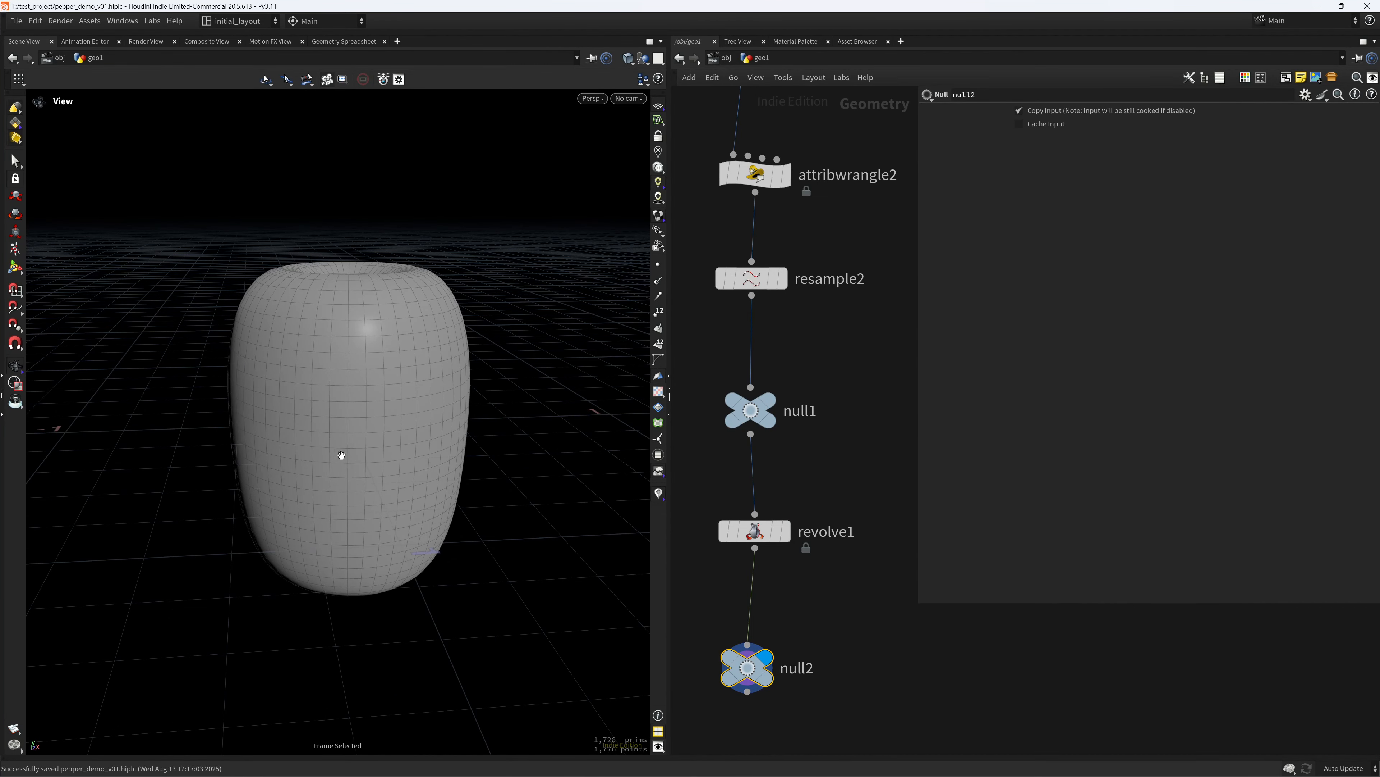
pyautogui.keyDown('alt'); pyautogui.moveTo(341, 455); pyautogui.dragTo(525, 398); pyautogui.keyUp('alt')
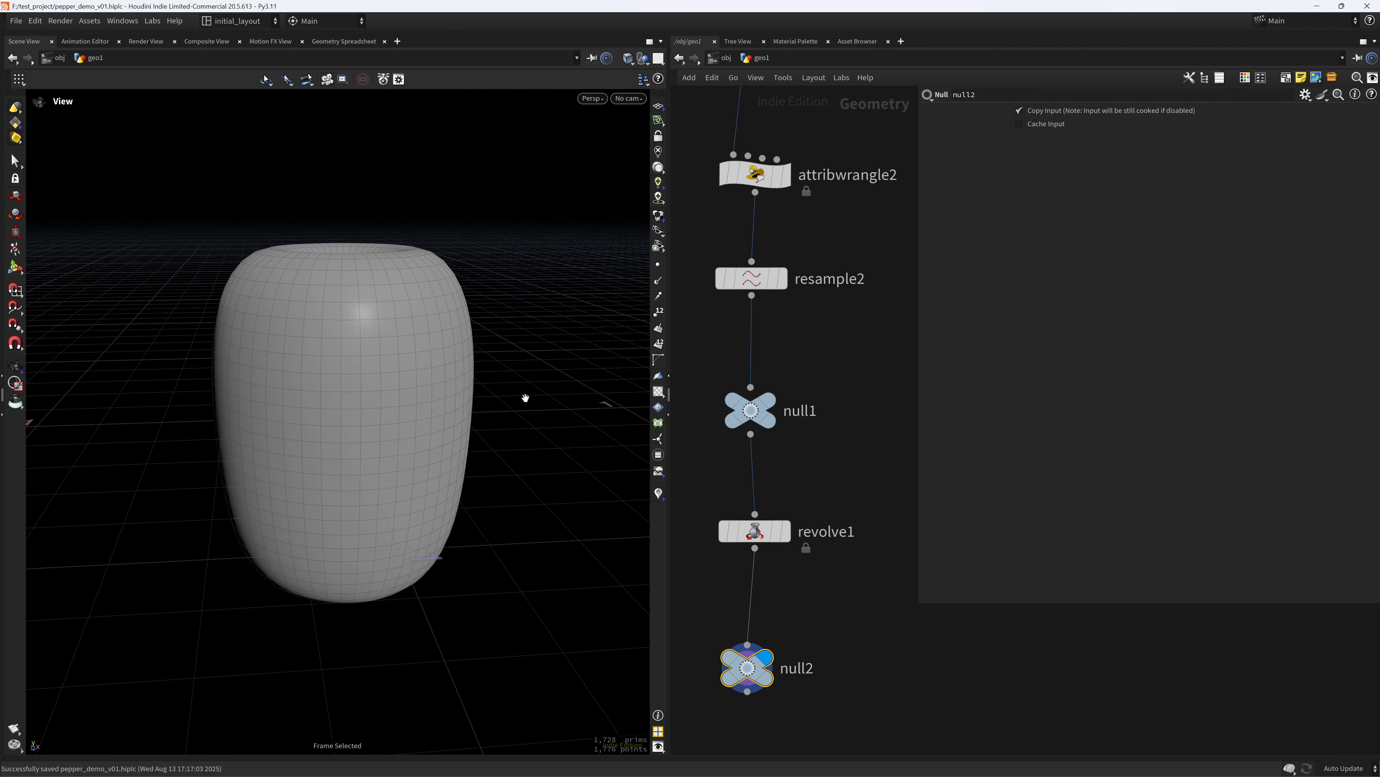
pyautogui.click(659, 392)
pyautogui.keyDown('alt'); pyautogui.moveTo(478, 469); pyautogui.dragTo(449, 412); pyautogui.keyUp('alt')
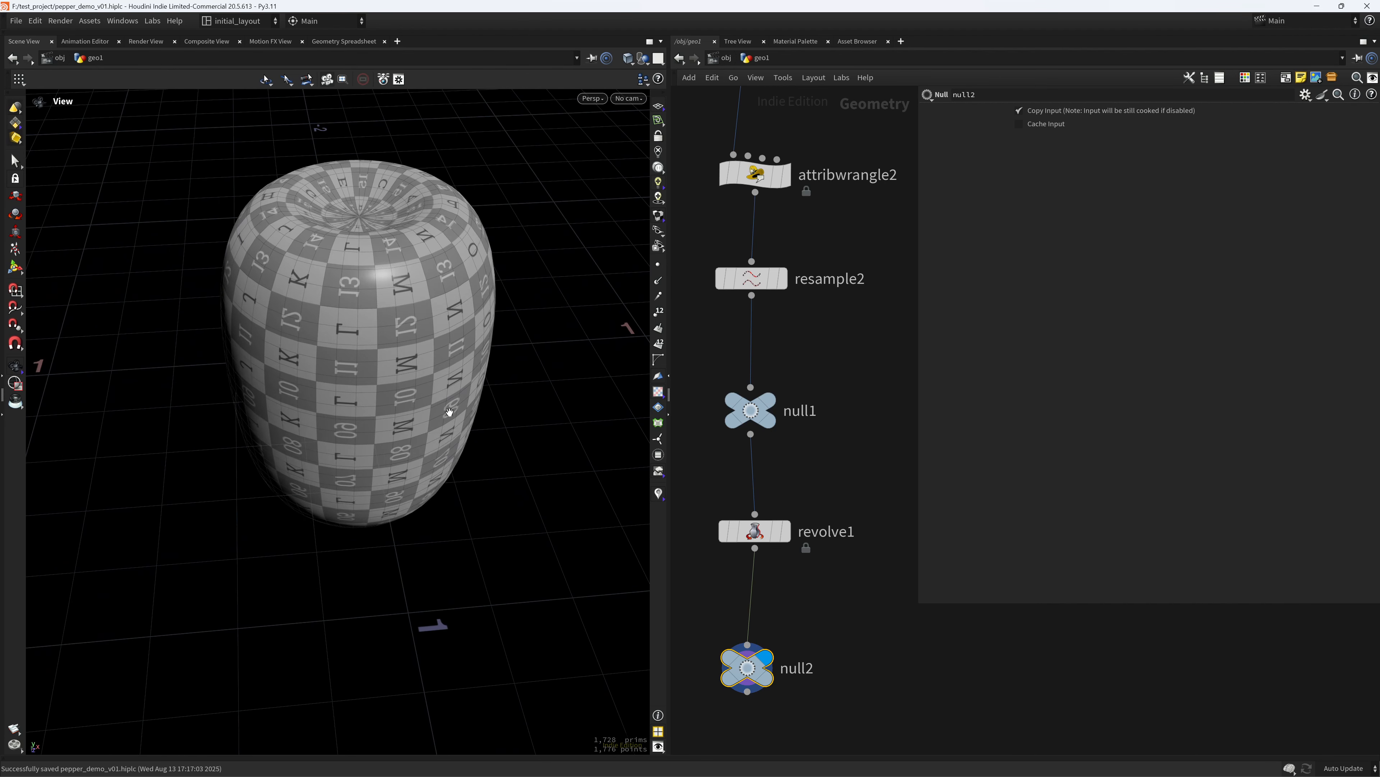
# Examine revolve1's UV layout in the UV viewport and its checker pattern around the surface in perspective.
pyautogui.click(756, 535)
pyautogui.scroll(-1, 467, 443)
pyautogui.hotkey('space', '5')
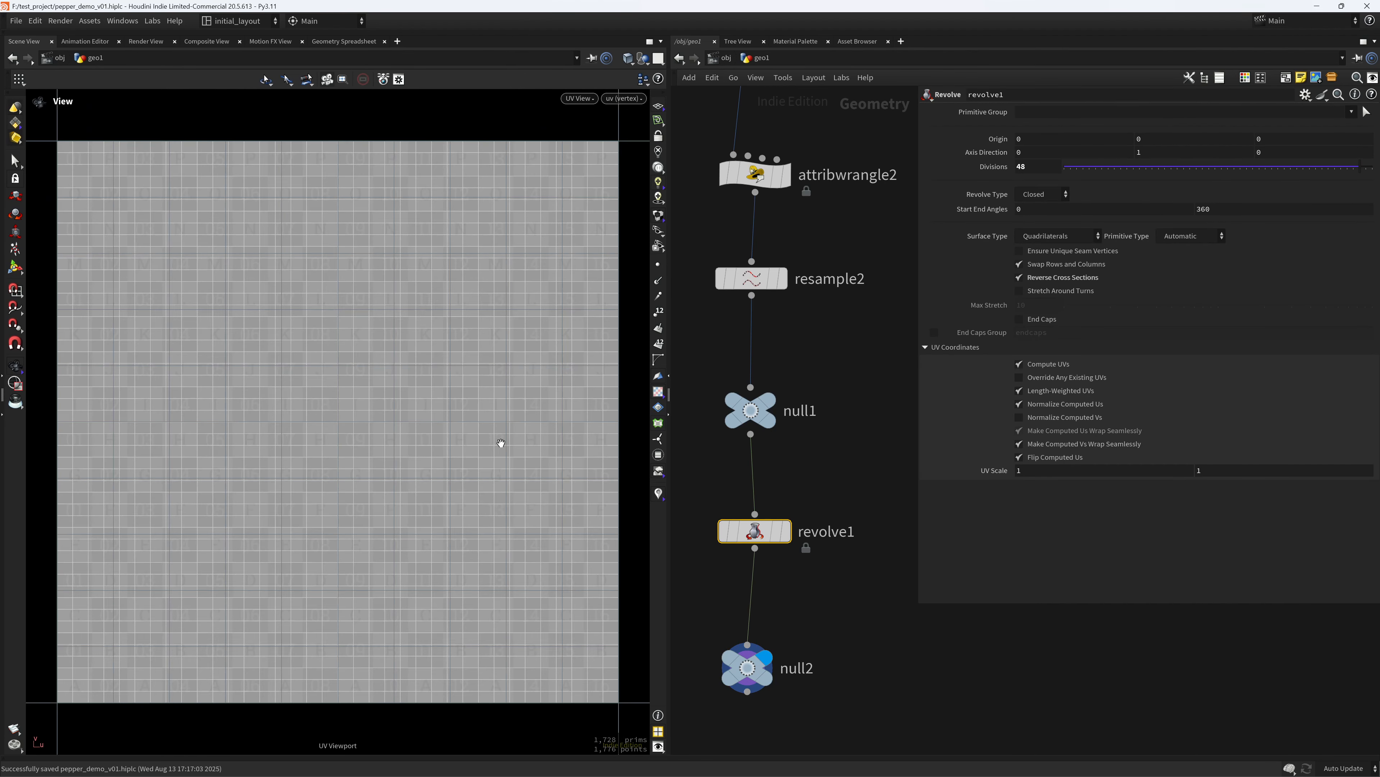
pyautogui.scroll(-2, 503, 446)
pyautogui.moveTo(527, 478); pyautogui.dragTo(482, 468, button='middle')
pyautogui.scroll(-1, 497, 458)
pyautogui.scroll(1, 434, 441)
pyautogui.hotkey('space', '1')
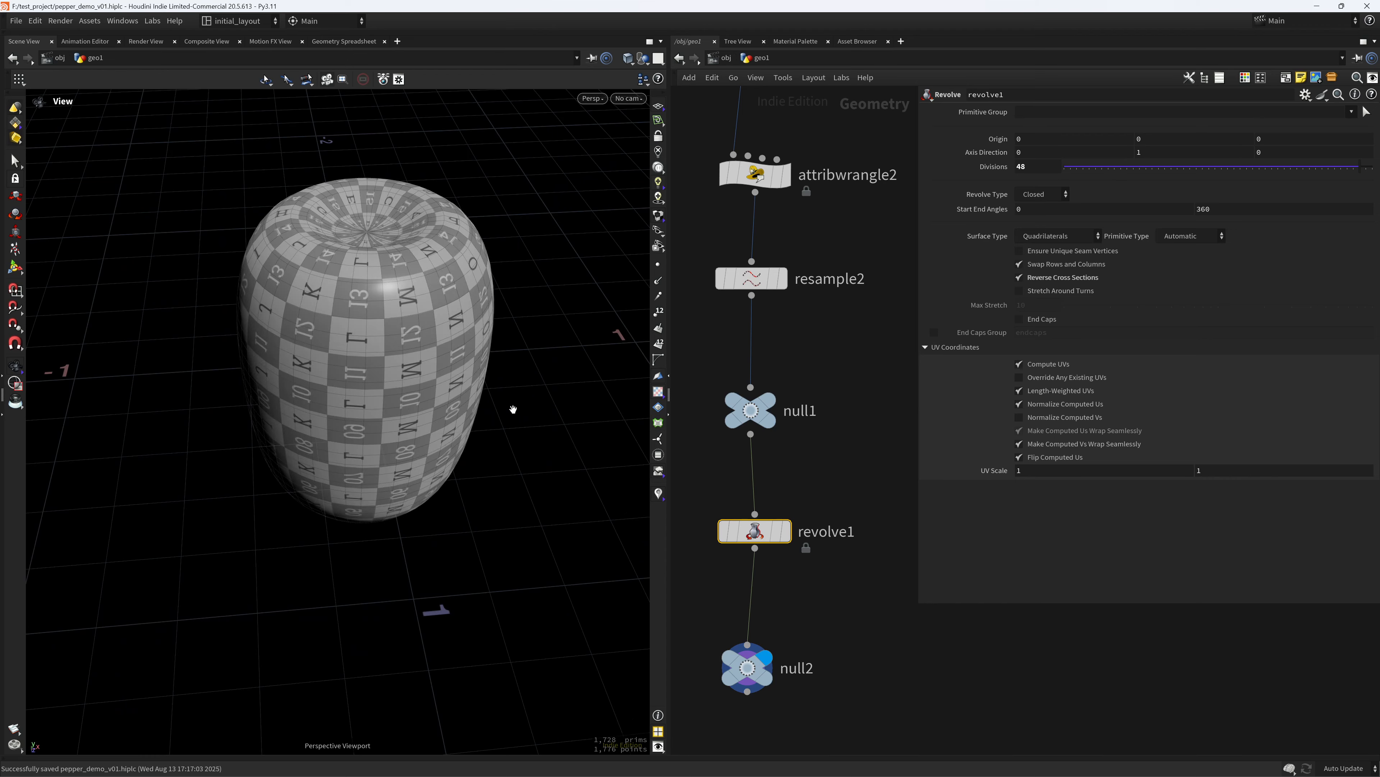
pyautogui.scroll(3, 429, 365)
pyautogui.moveTo(431, 361); pyautogui.dragTo(387, 349)
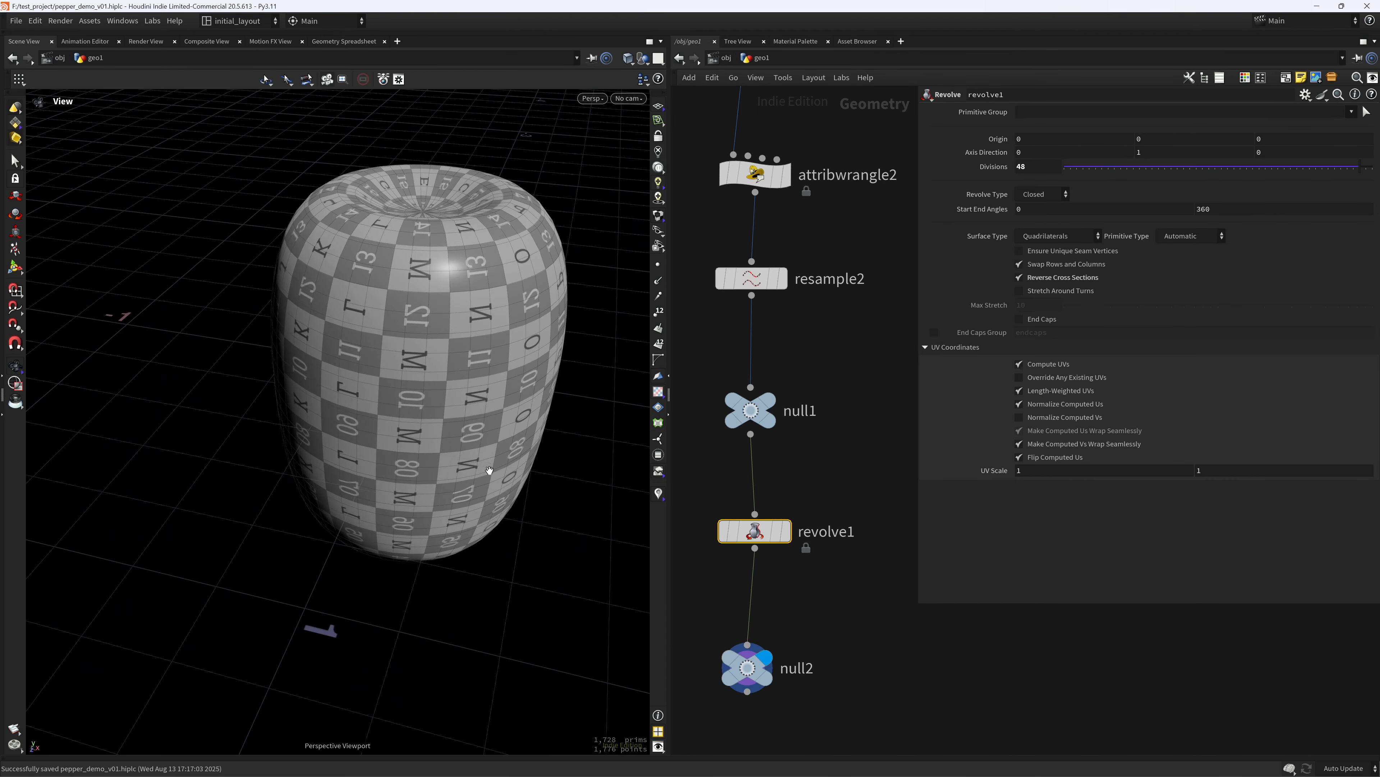
pyautogui.moveTo(427, 524); pyautogui.dragTo(472, 487)
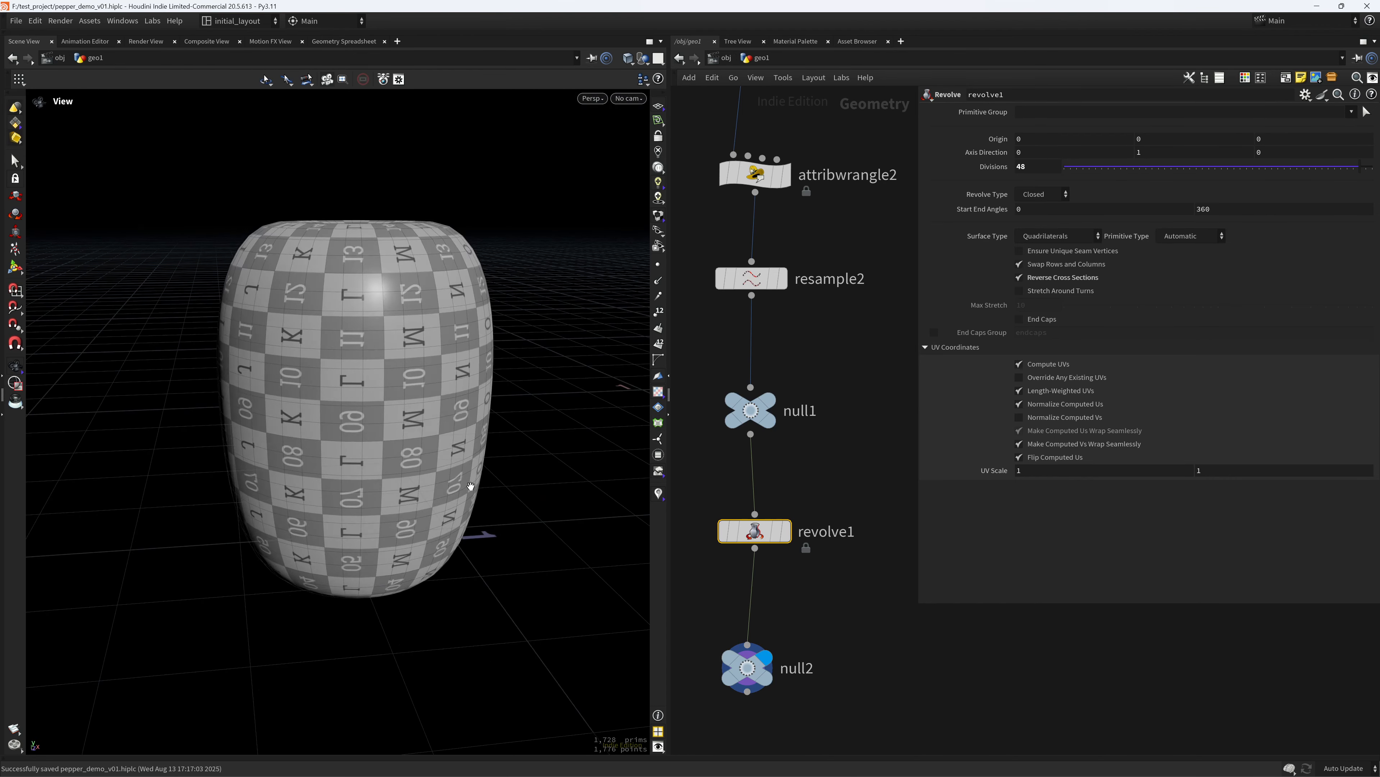
pyautogui.scroll(-3, 733, 566)
pyautogui.scroll(3, 433, 441)
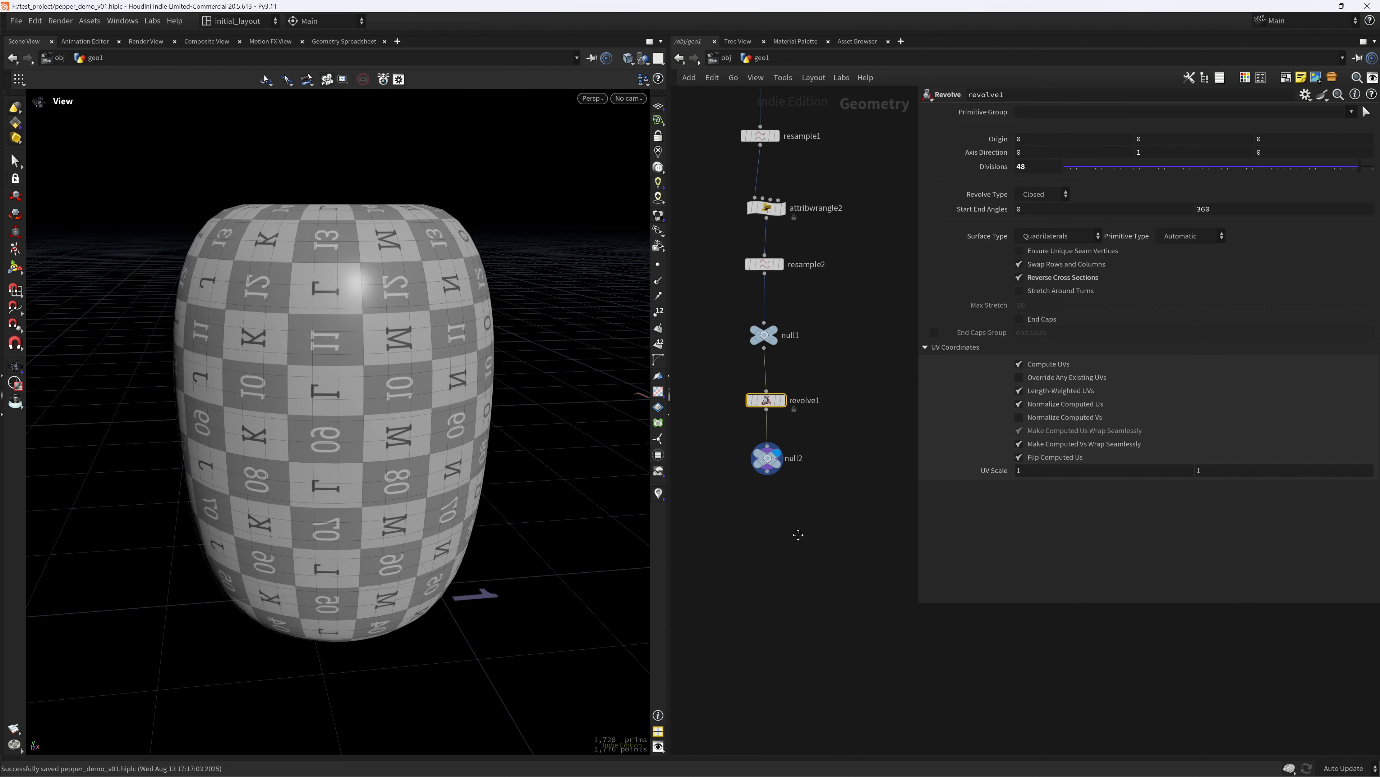
# Add a displayed Split UV Seams node after null2 and enable promoting its split attribute to a point attribute.
pyautogui.scroll(5, 776, 510)
pyautogui.press('Tab')
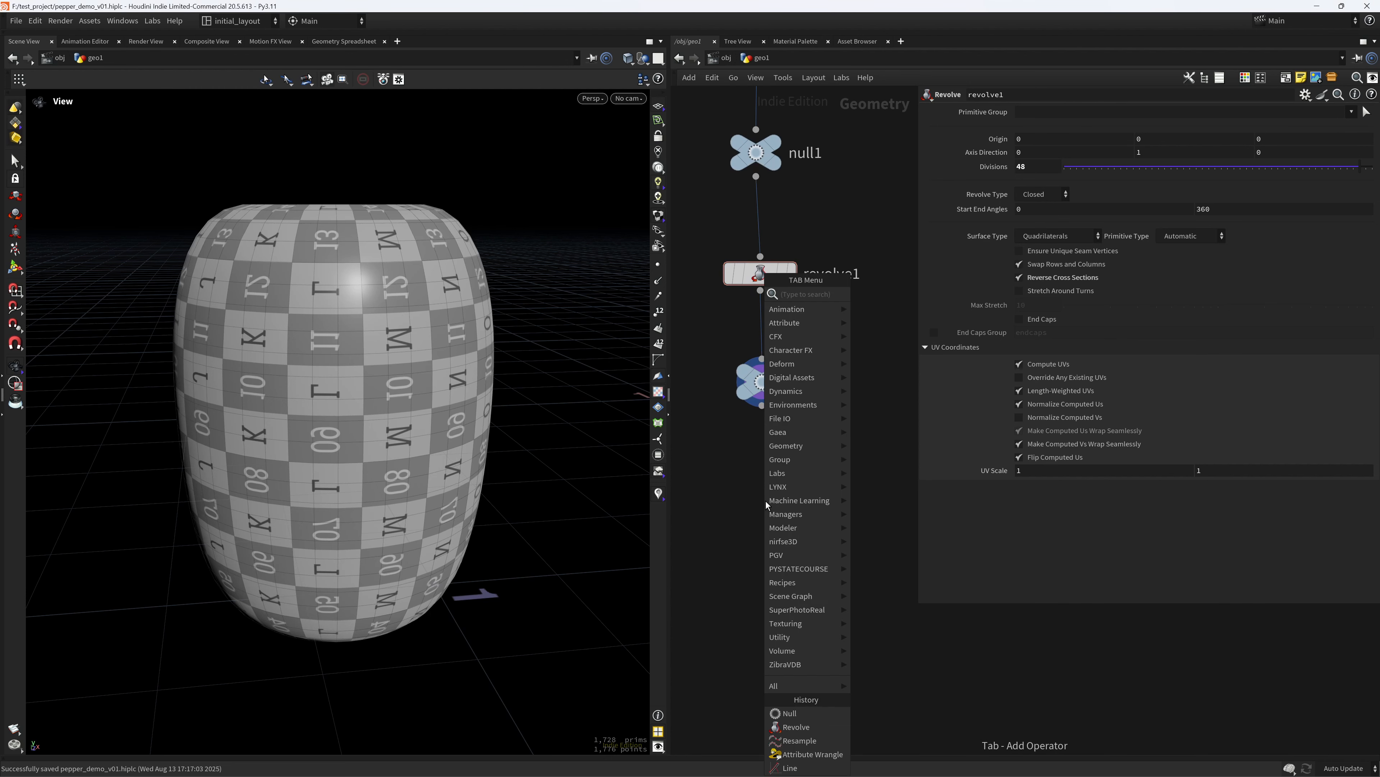
pyautogui.write('spli')
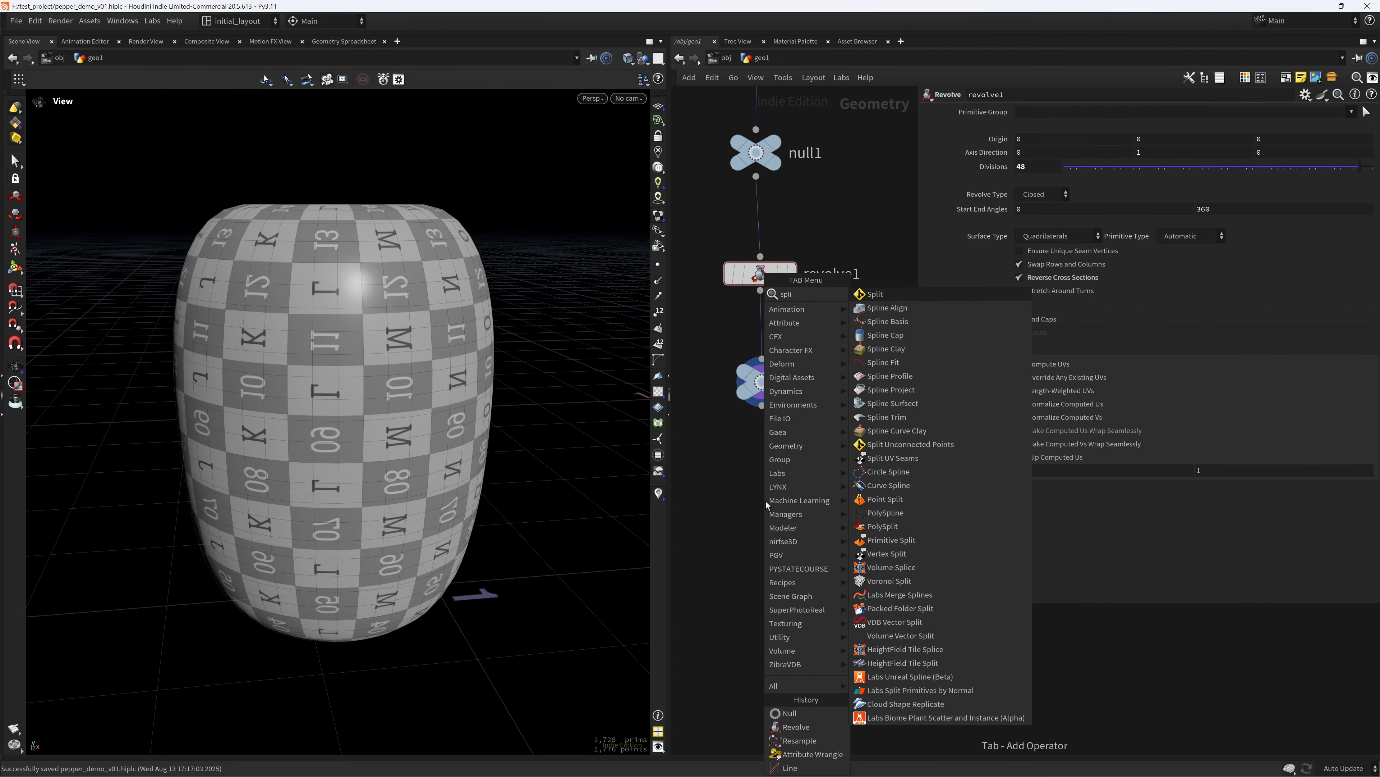
pyautogui.write(' u')
pyautogui.press('Down')
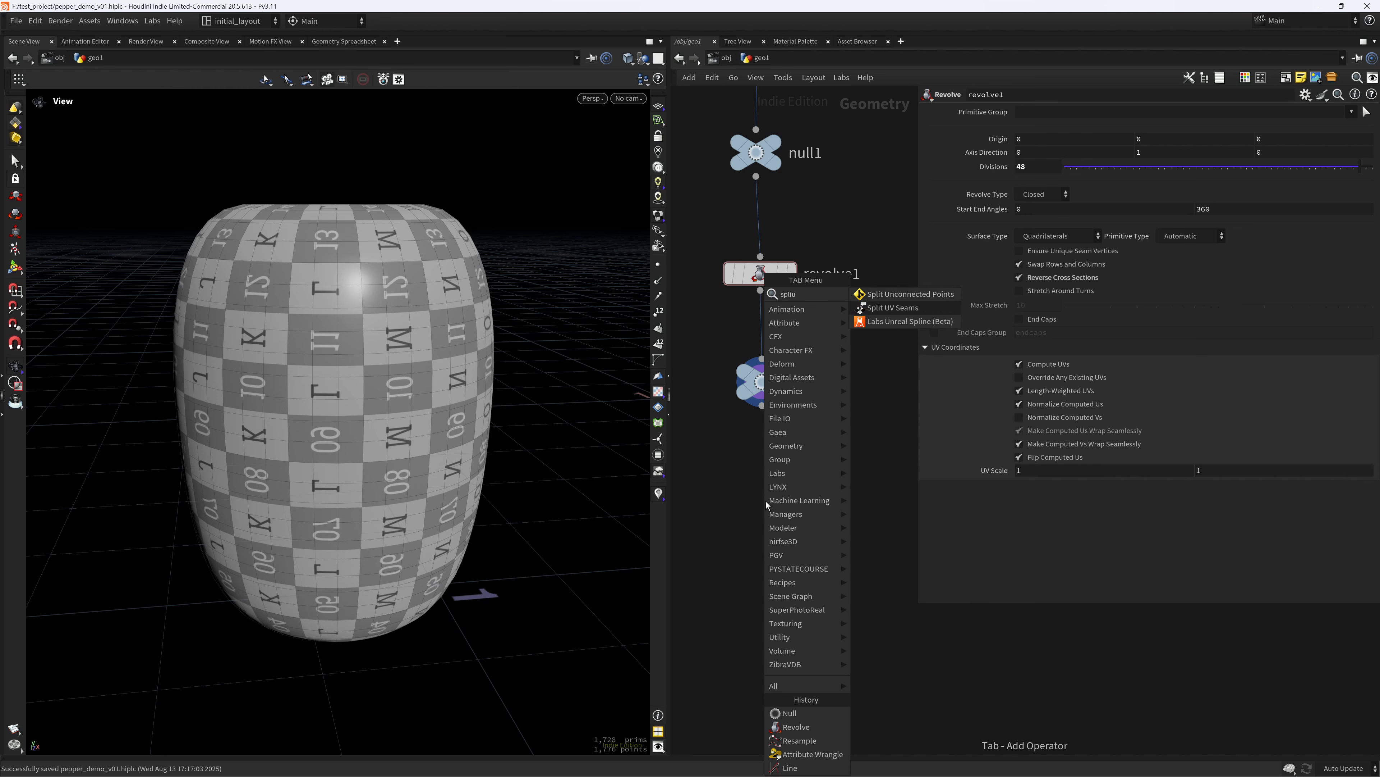
pyautogui.press('Return')
pyautogui.click(766, 501)
pyautogui.click(802, 464)
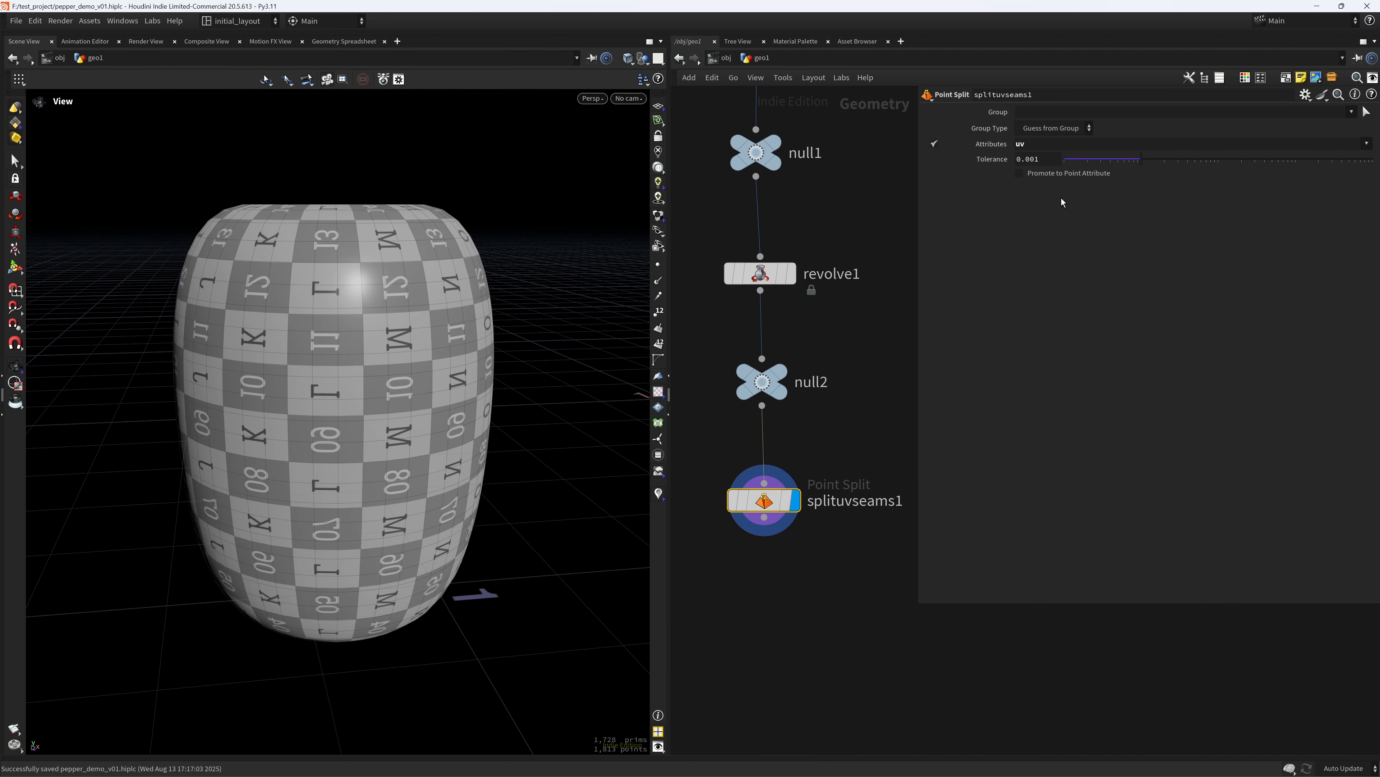
pyautogui.click(1063, 174)
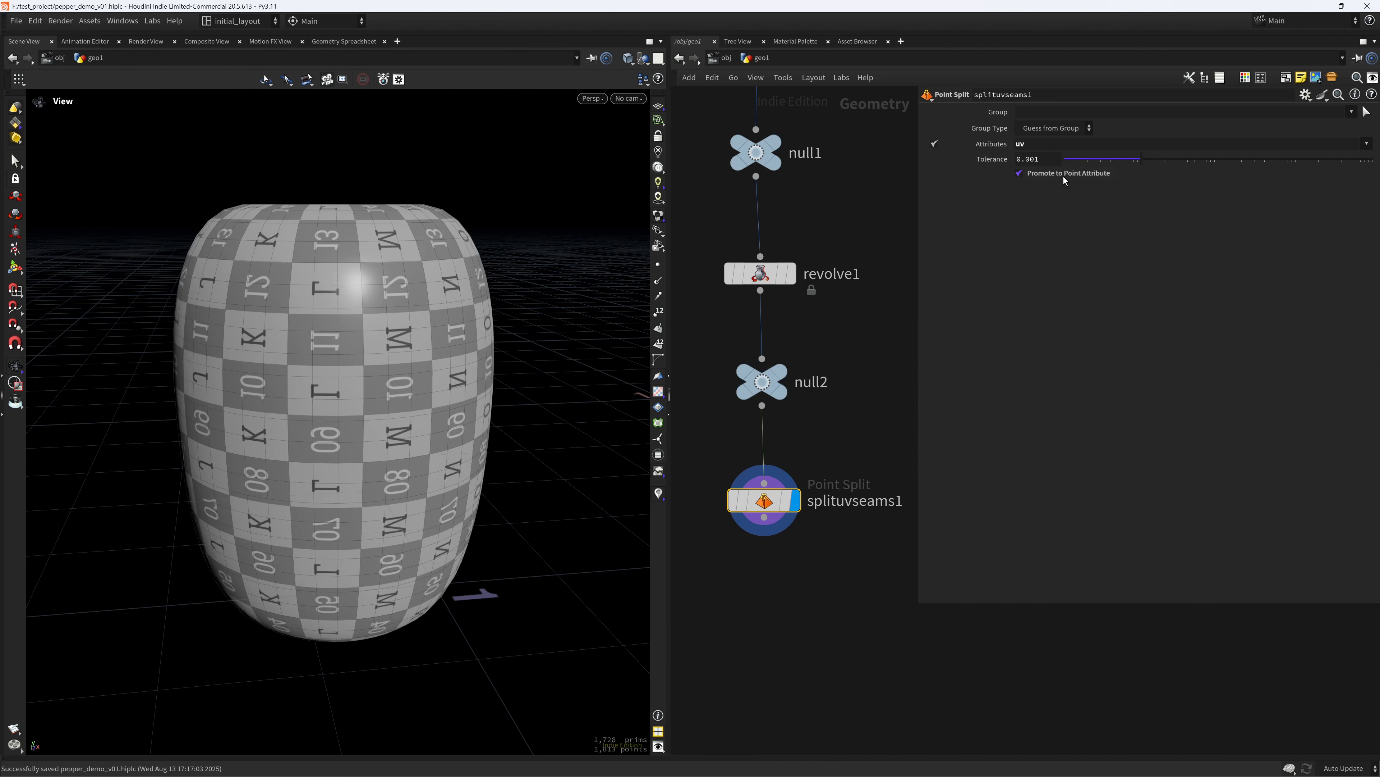
# Examine the UV seam on the split surface, toggling the UV checker texture off and back on.
pyautogui.click(658, 422)
pyautogui.moveTo(509, 369); pyautogui.dragTo(515, 450)
pyautogui.click(658, 393)
pyautogui.scroll(-3, 782, 508)
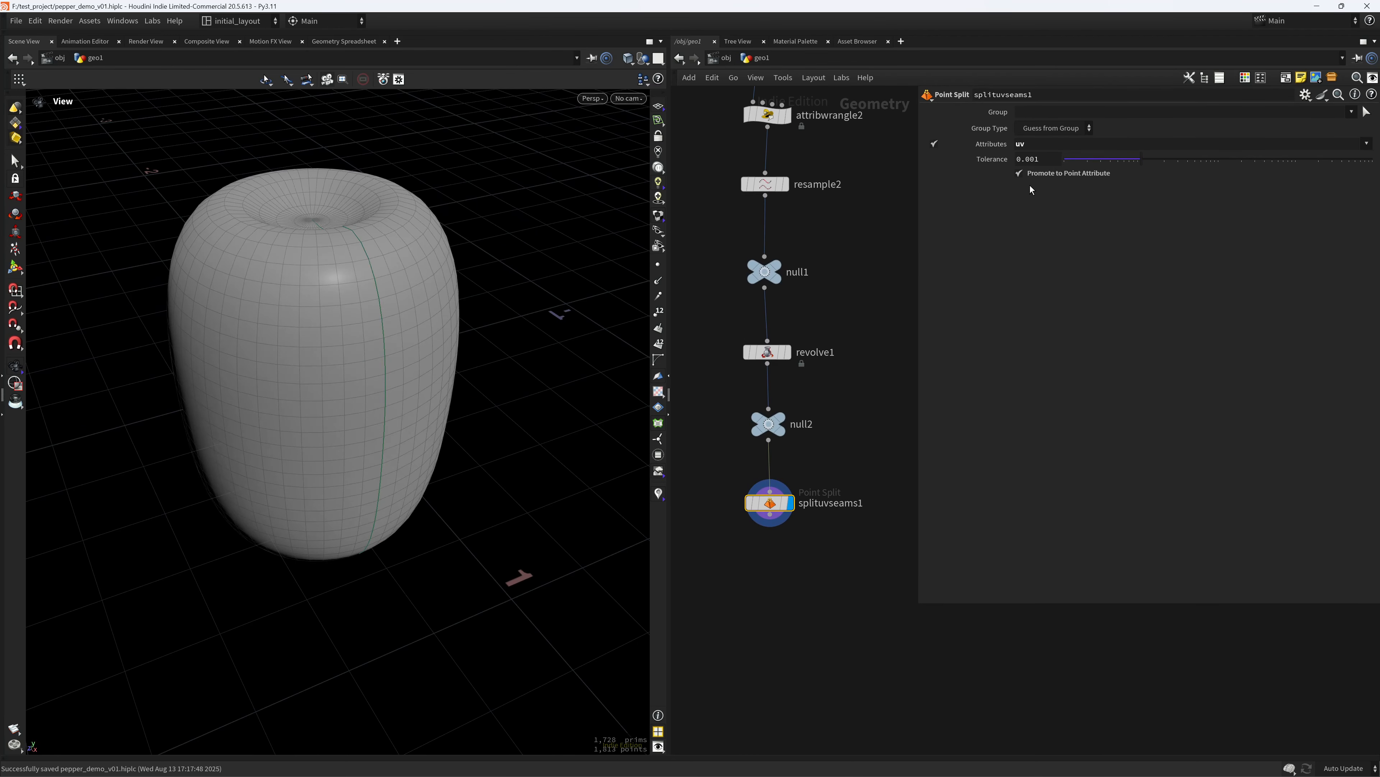
pyautogui.click(658, 392)
# Add a displayed Subdivide node connected after splituvseams1.
pyautogui.scroll(3, 768, 558)
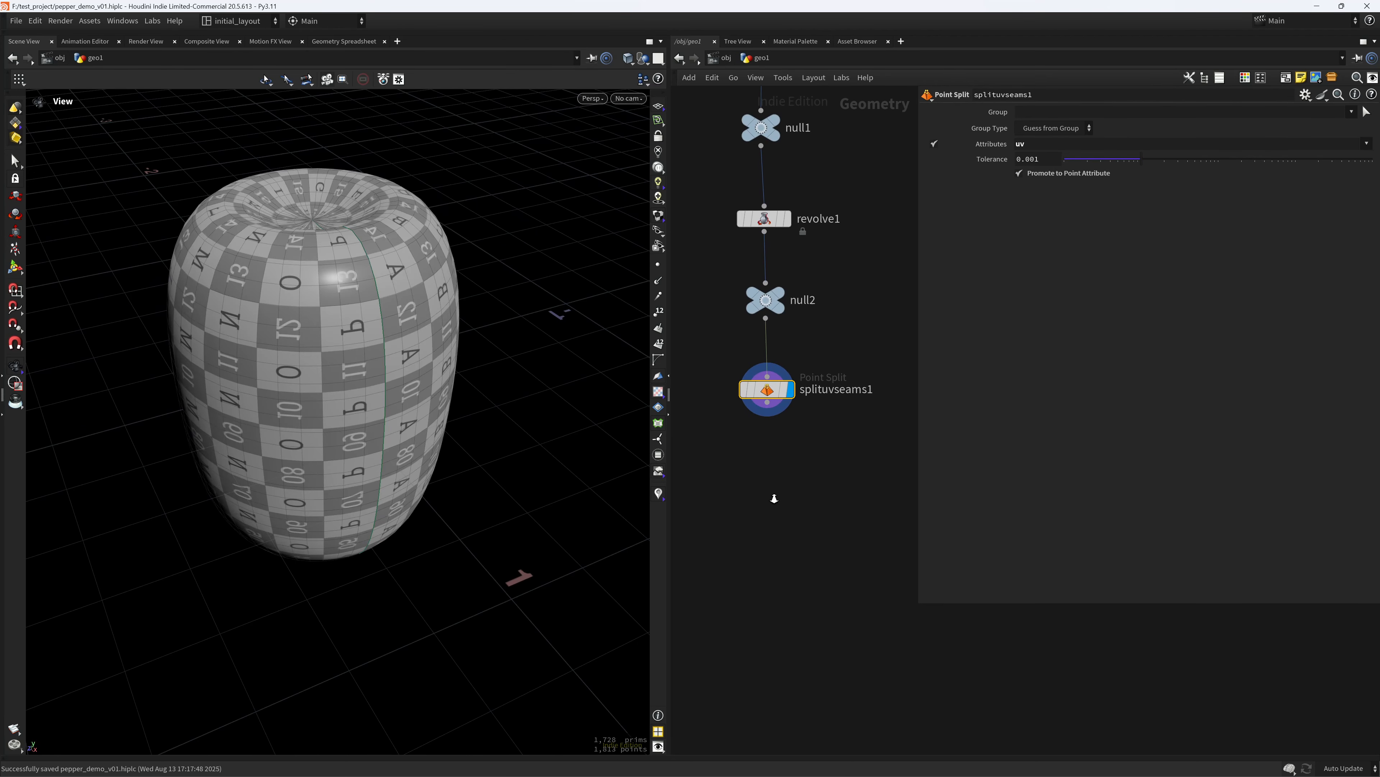
pyautogui.press('Tab')
pyautogui.write('subd')
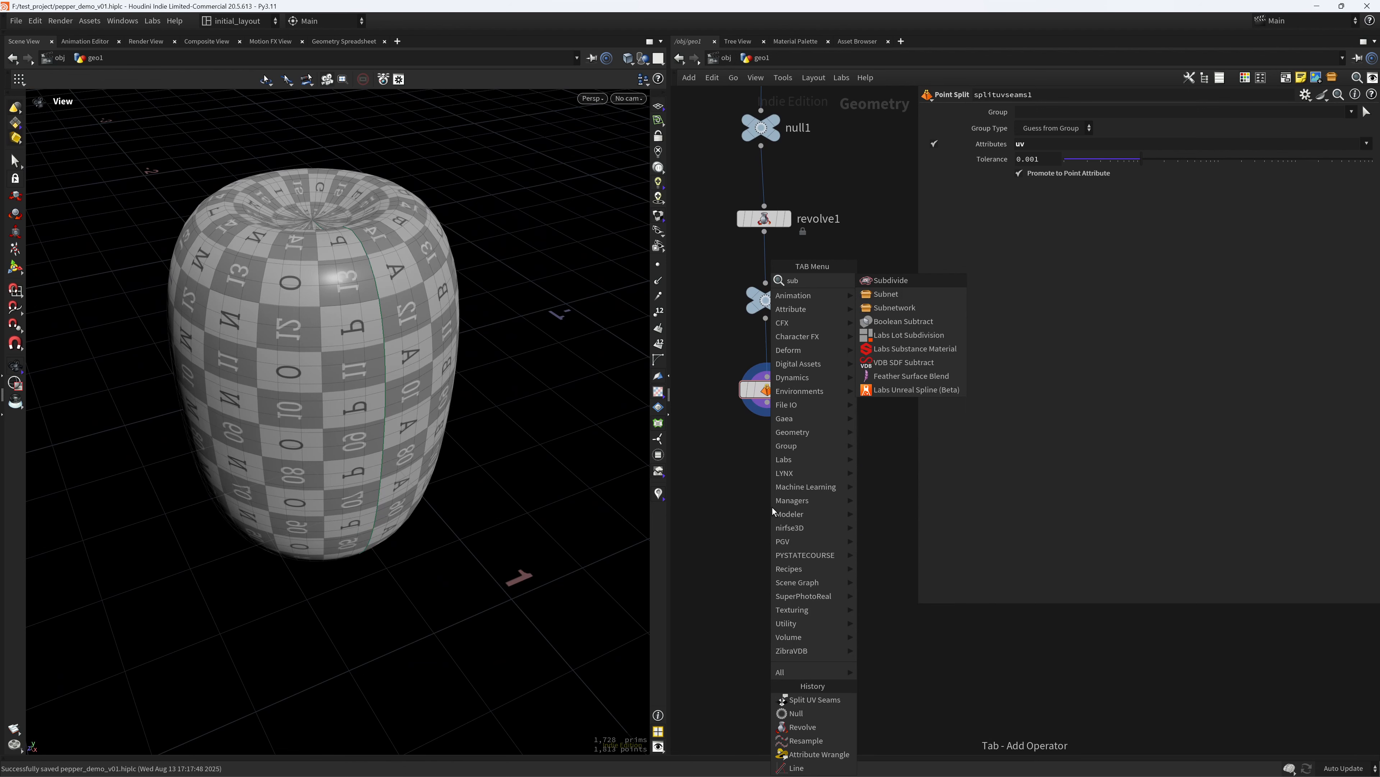
pyautogui.press('Return')
pyautogui.moveTo(767, 403); pyautogui.dragTo(760, 494)
pyautogui.click(794, 507)
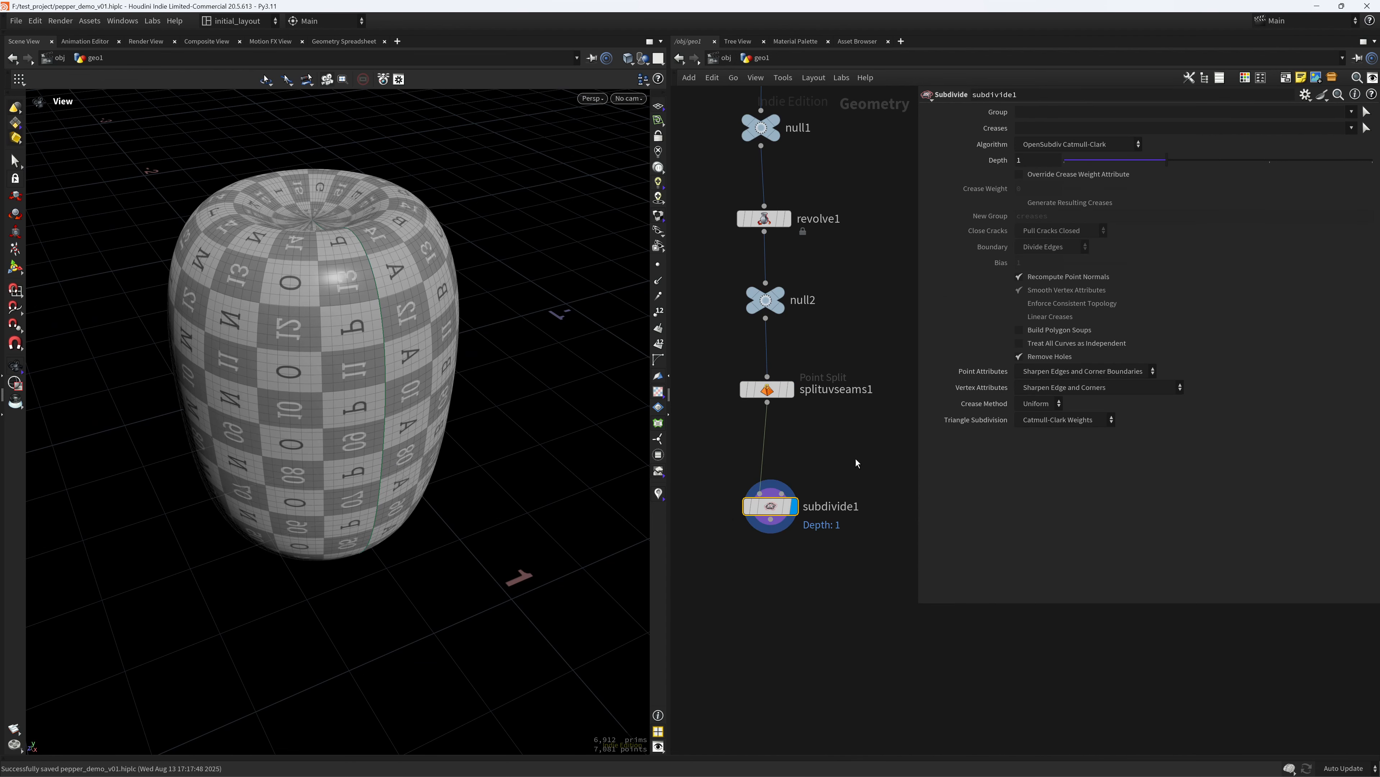
# Turn off the UV checker texture display on the subdivided surface in the viewport.
pyautogui.moveTo(790, 603); pyautogui.dragTo(788, 496, button='middle')
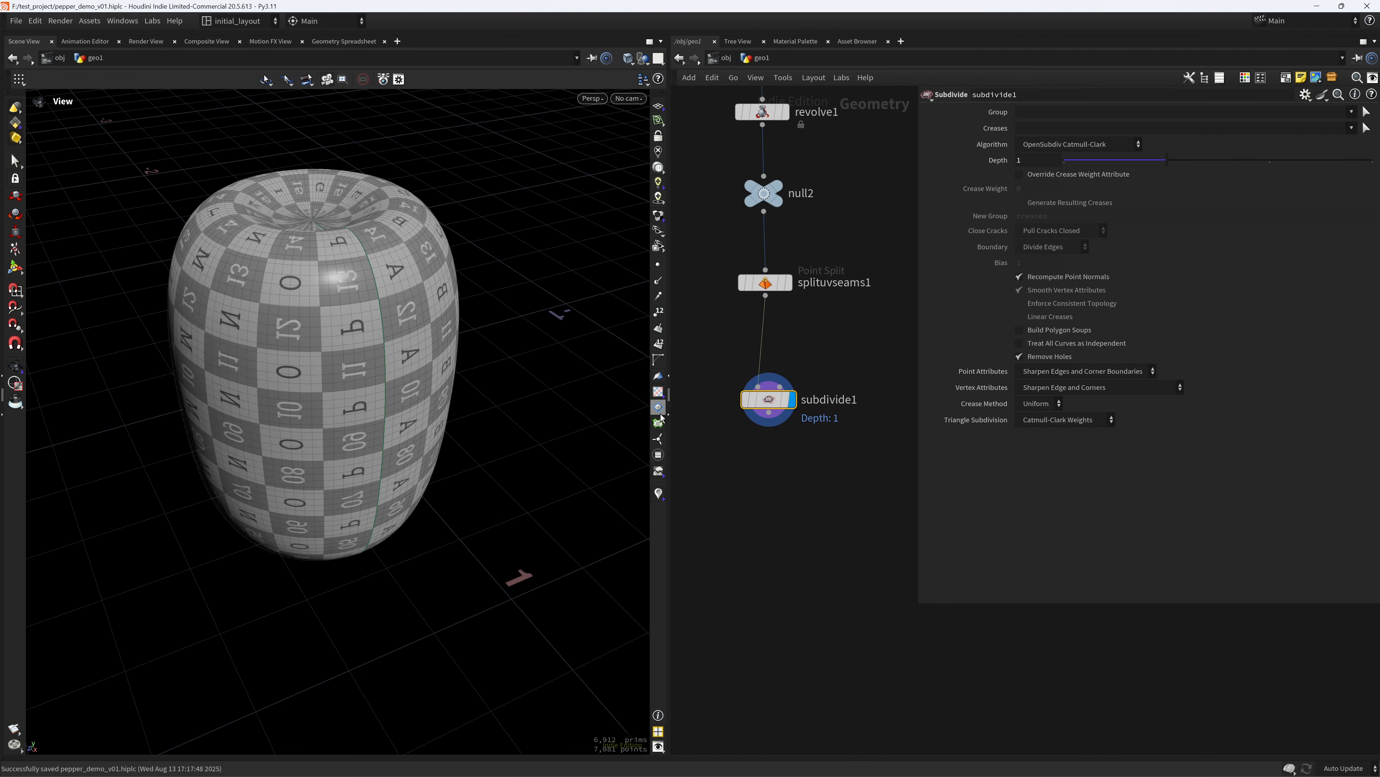
pyautogui.moveTo(555, 453); pyautogui.dragTo(576, 554)
pyautogui.click(658, 392)
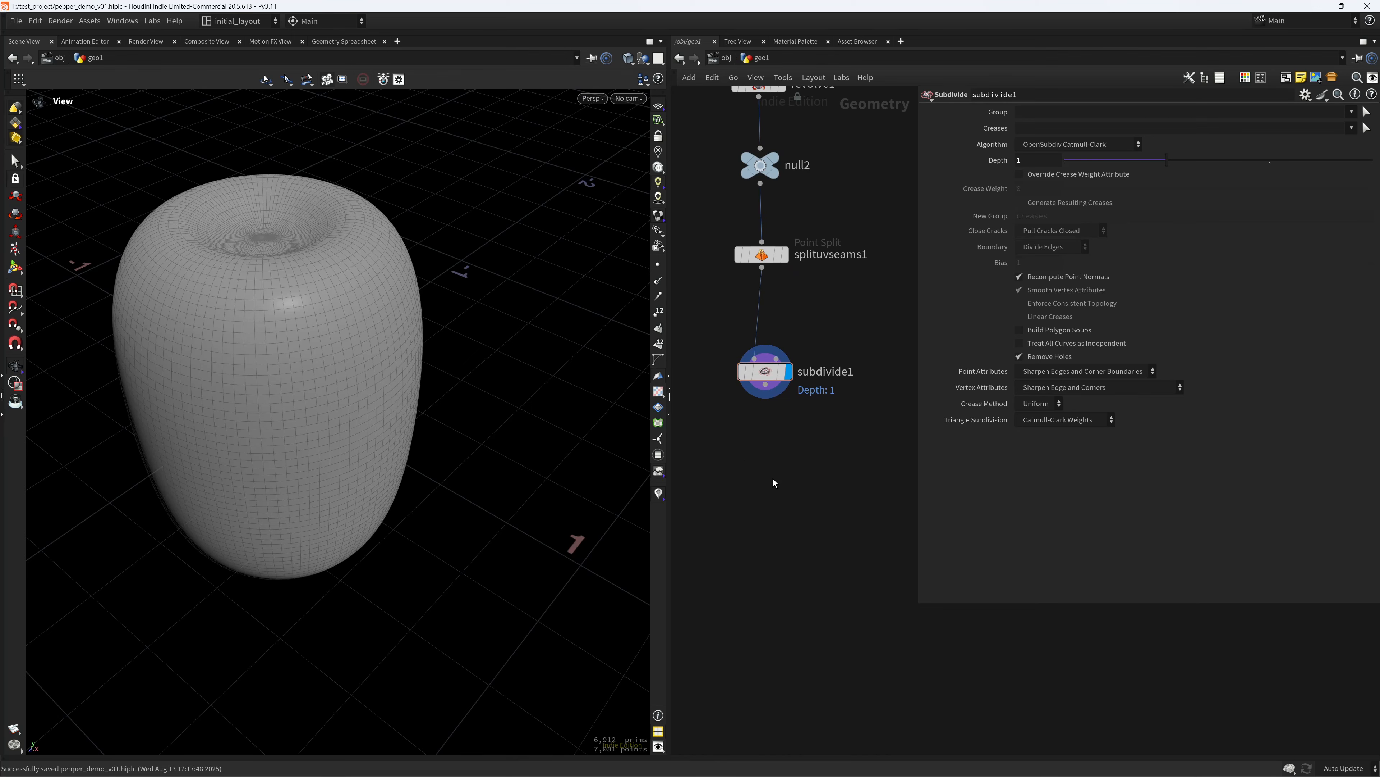
# Add a displayed point Attribute VOP node after subdivide1 and enter its VEX network.
pyautogui.press('Tab')
pyautogui.write('pvop')
pyautogui.press('Return')
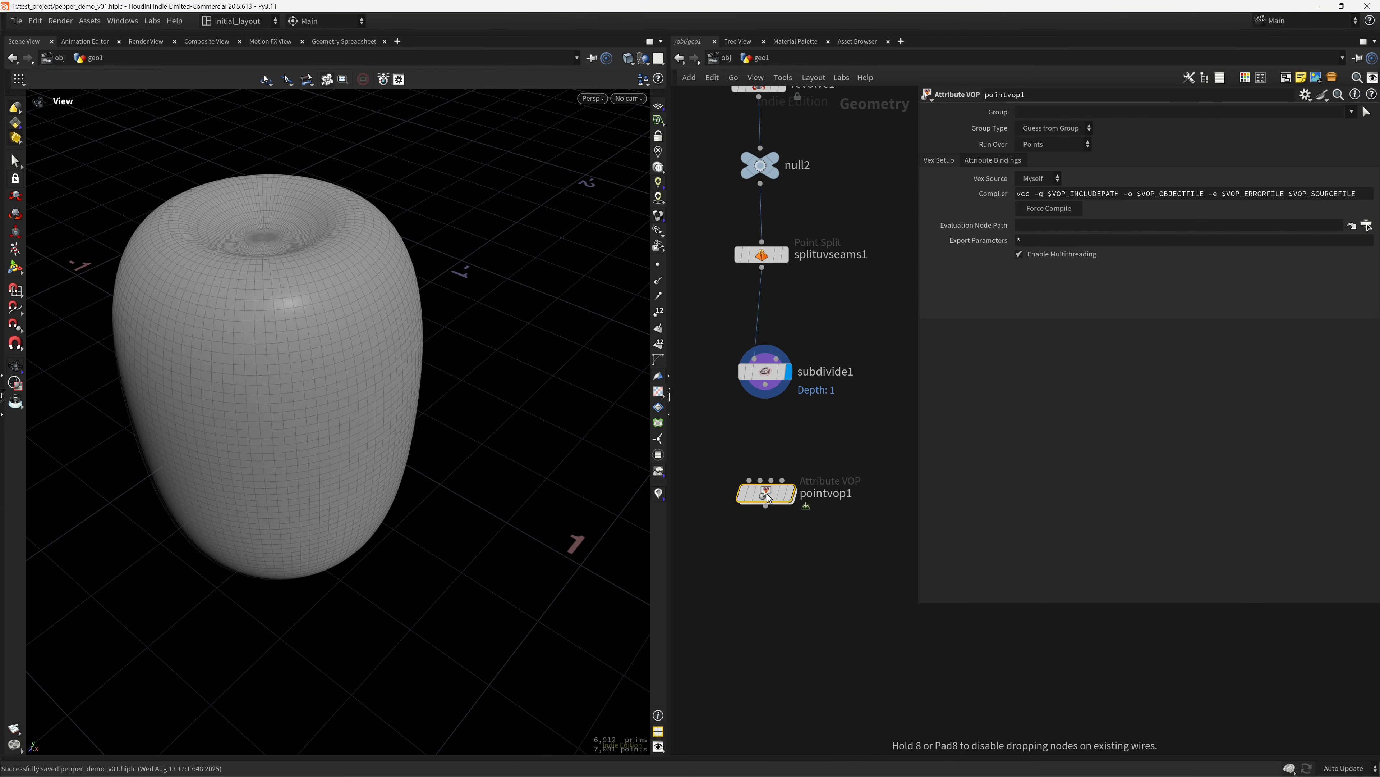
pyautogui.click(781, 501)
pyautogui.doubleClick(780, 501)
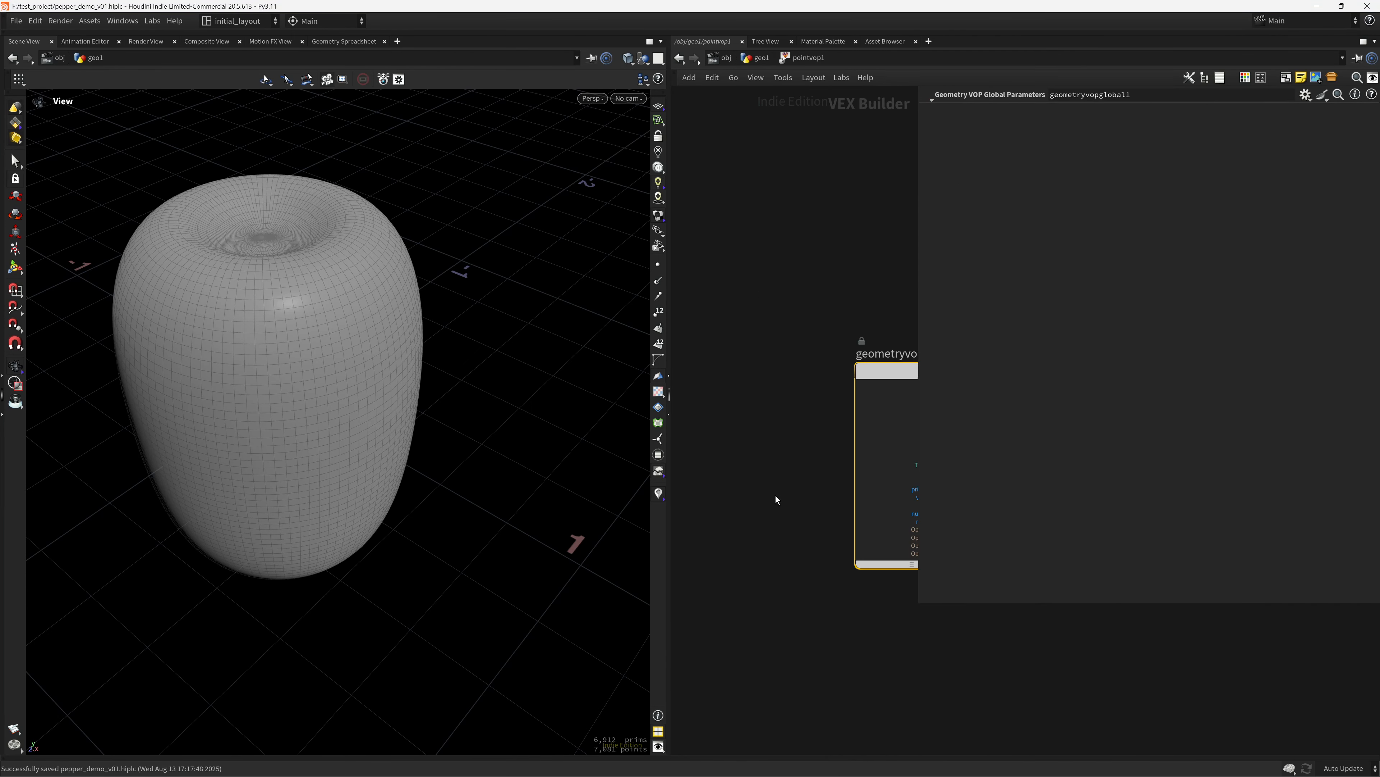
# Widen the network area and connect the global parameters' uv output to a new Vector to Float node.
pyautogui.moveTo(919, 316); pyautogui.dragTo(1044, 290)
pyautogui.moveTo(919, 285); pyautogui.dragTo(1183, 262)
pyautogui.moveTo(1019, 460); pyautogui.dragTo(807, 428, button='middle')
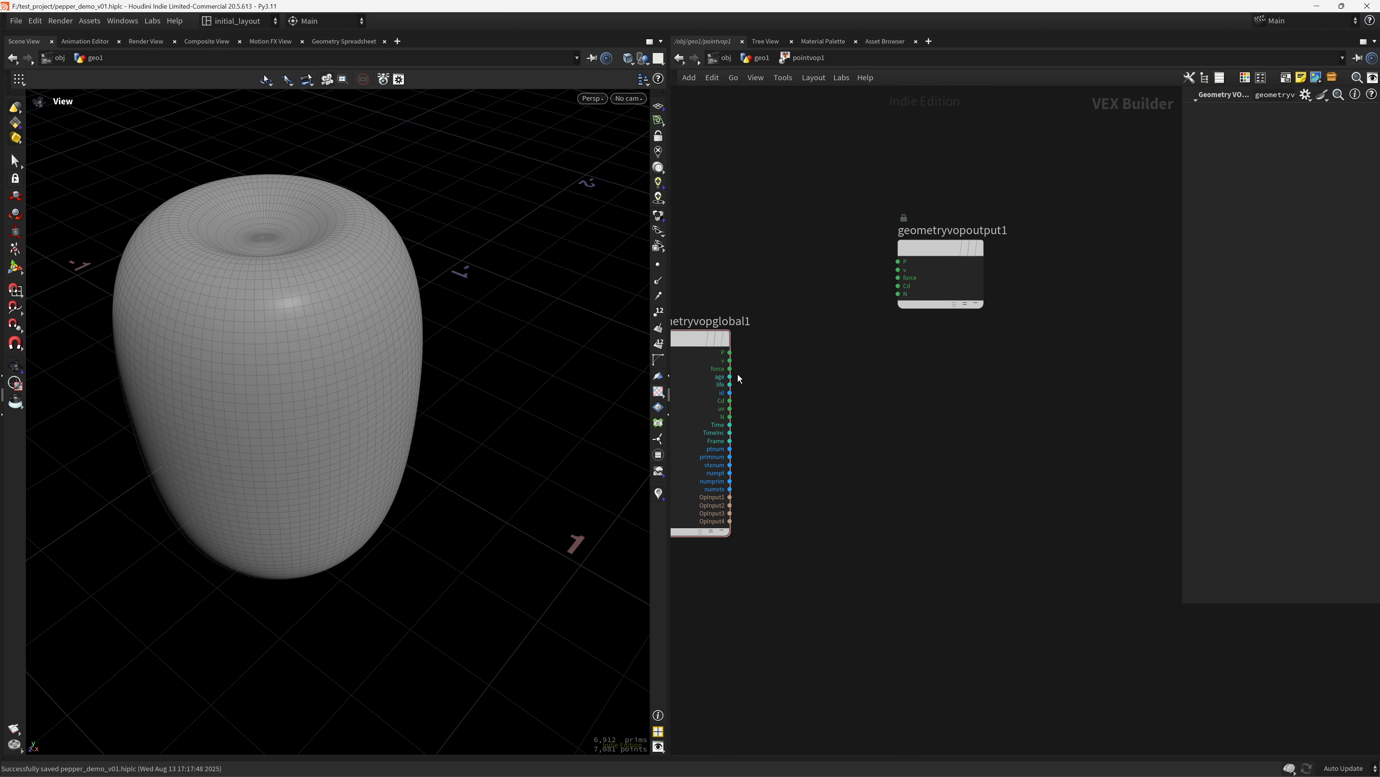
pyautogui.click(731, 408)
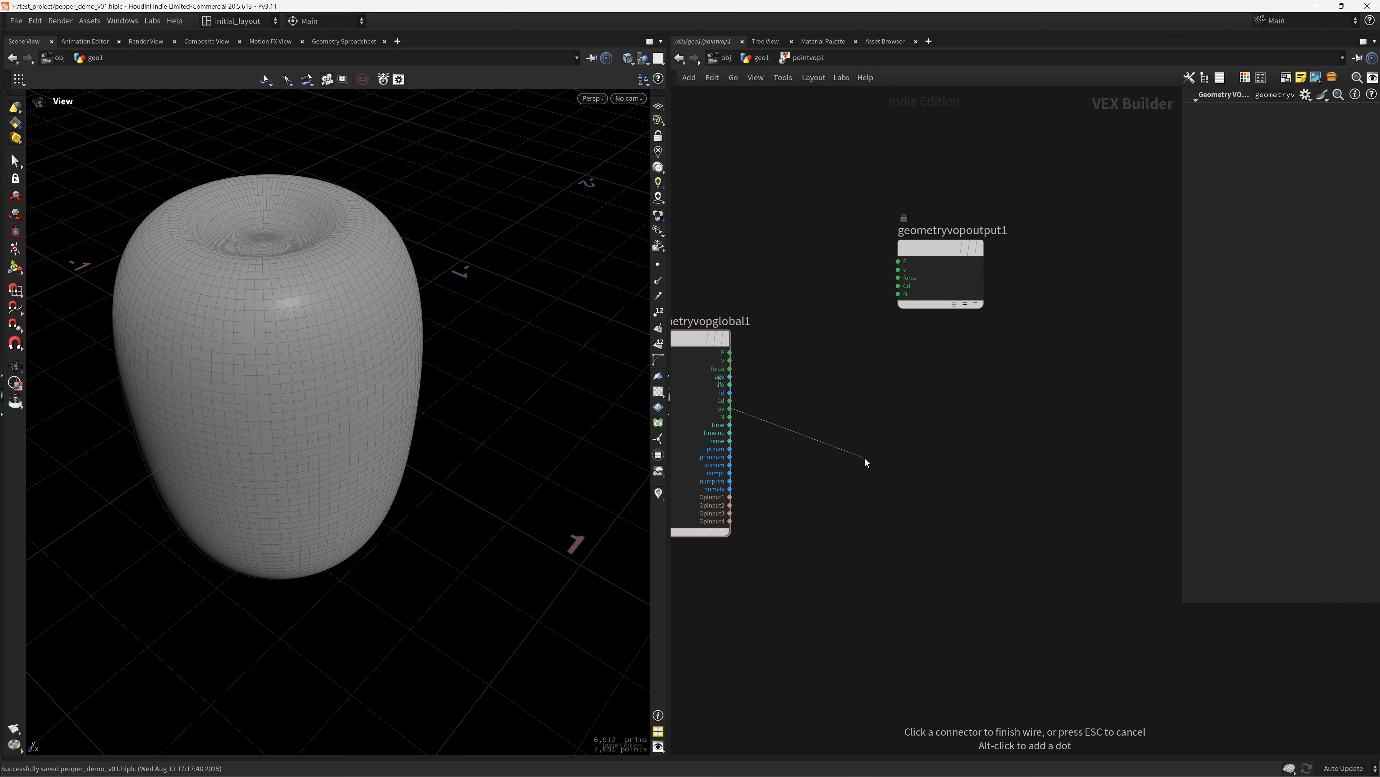
pyautogui.press('Tab')
pyautogui.write('vtf')
pyautogui.press('Return')
pyautogui.click(865, 458)
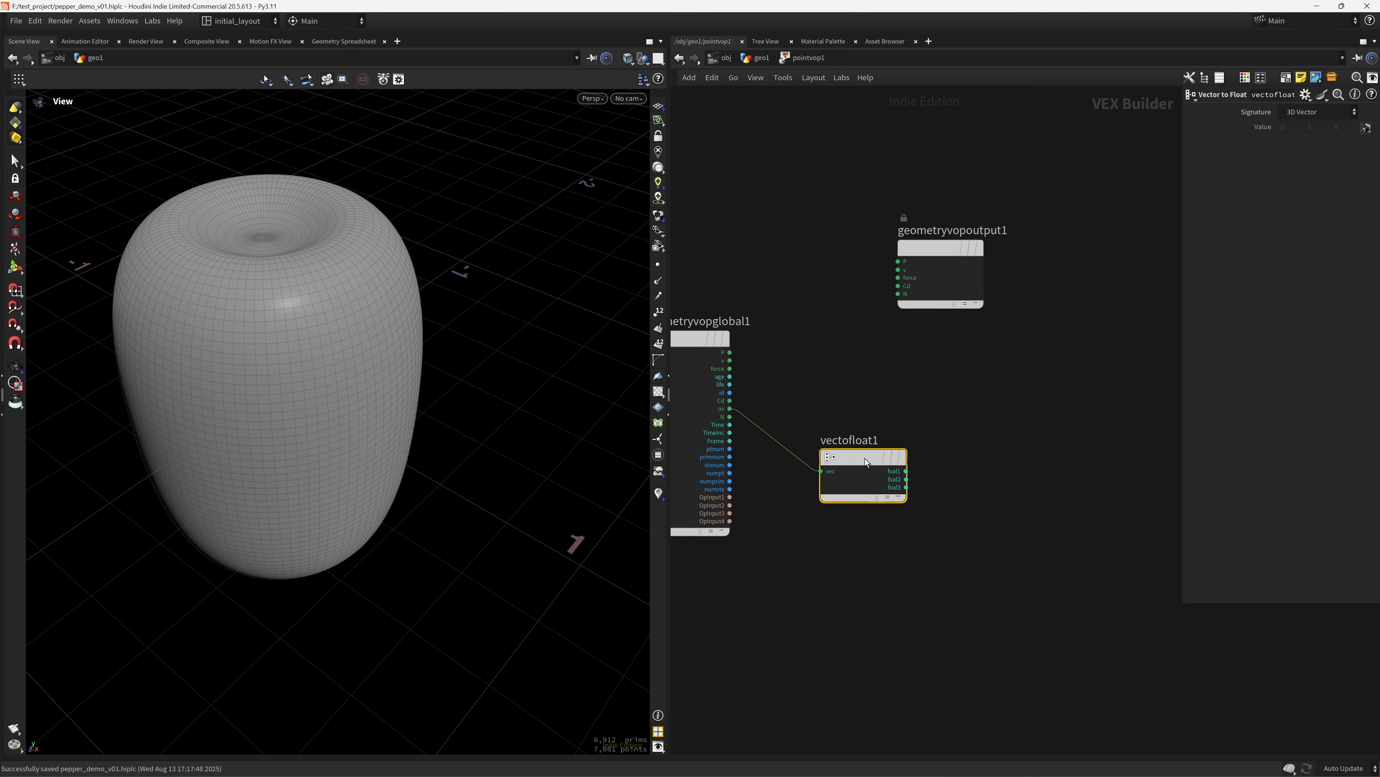
# Connect vectofloat1's fval2 output to the output node's Cd input and view the coloured surface from above.
pyautogui.click(906, 480)
pyautogui.click(898, 286)
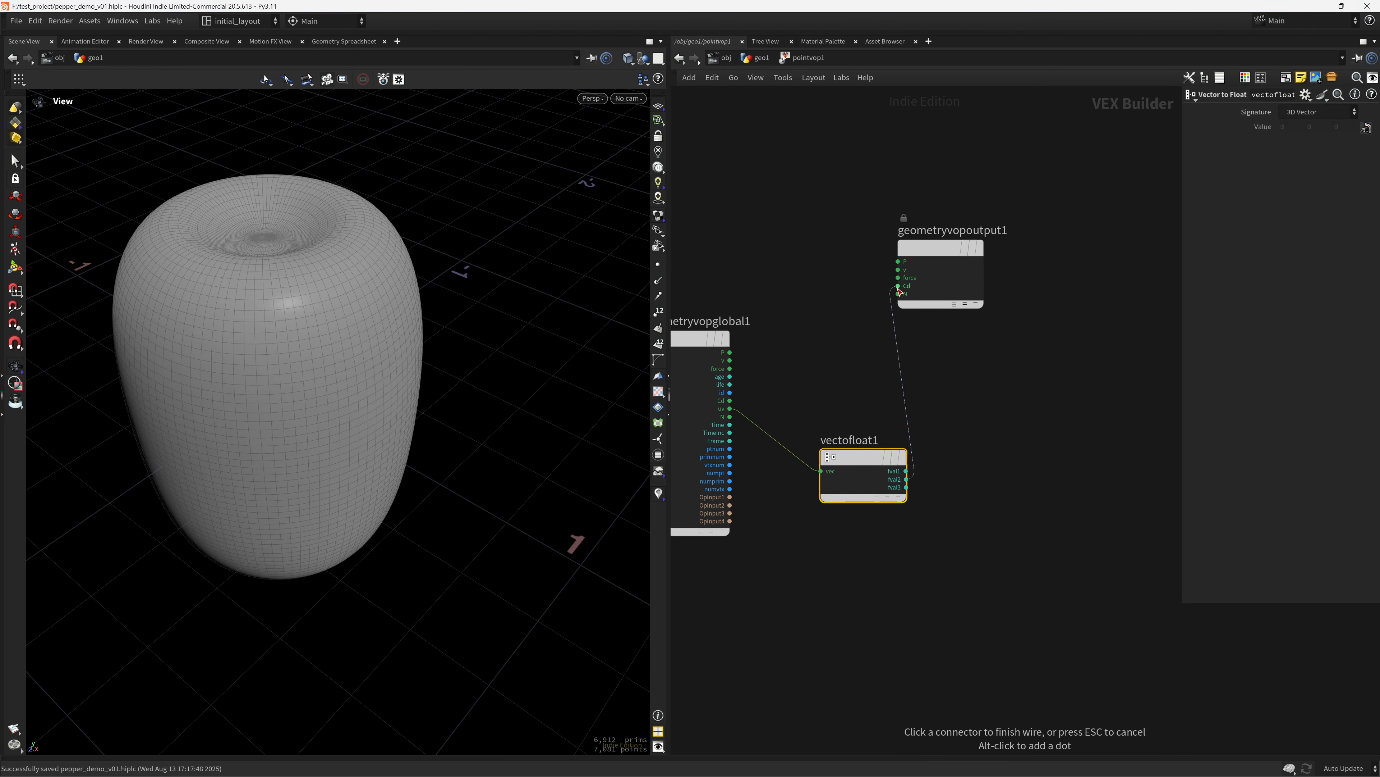
pyautogui.keyDown('alt'); pyautogui.moveTo(467, 427); pyautogui.dragTo(232, 165); pyautogui.keyUp('alt')
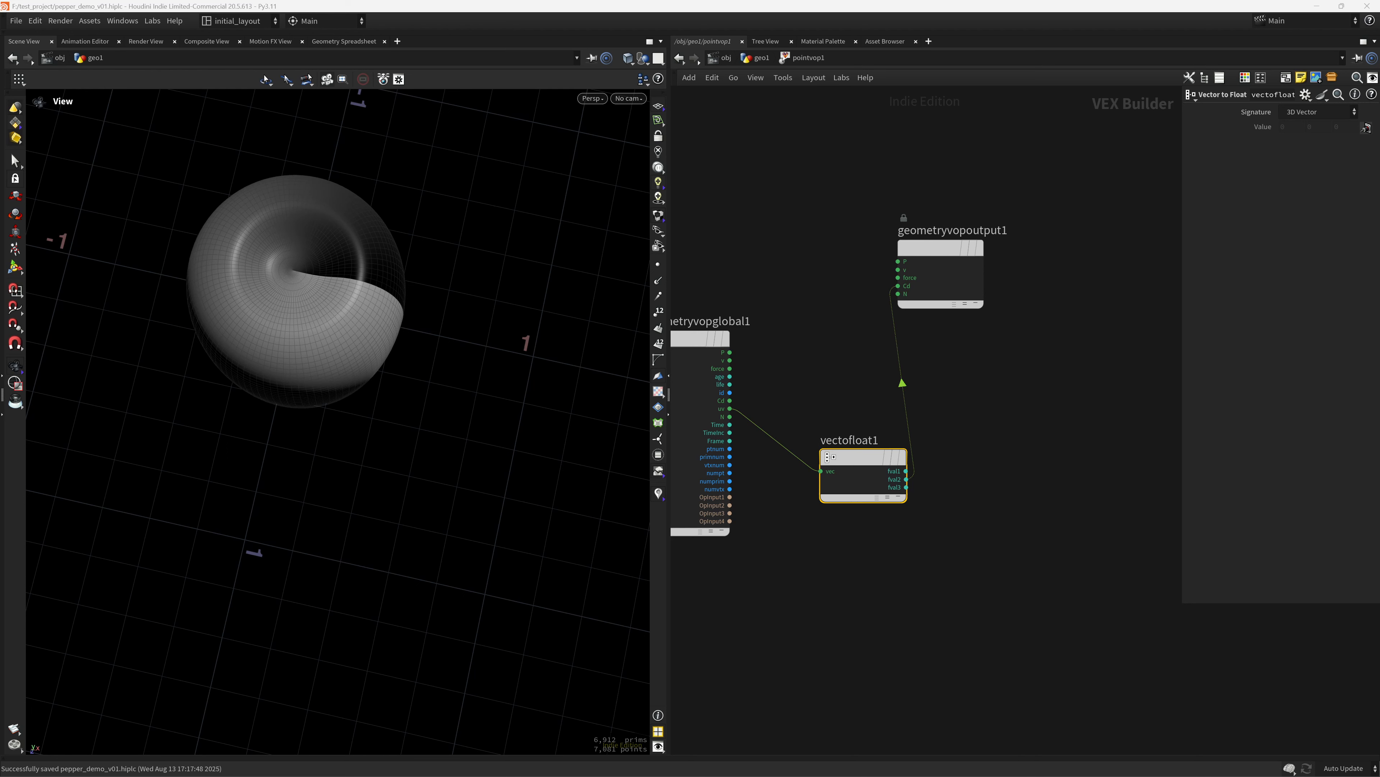
# Move the output node farther along and insert a Multiply node between vectofloat1's fval2 and Cd.
pyautogui.moveTo(969, 464); pyautogui.dragTo(805, 451, button='middle')
pyautogui.moveTo(777, 236); pyautogui.dragTo(1134, 340)
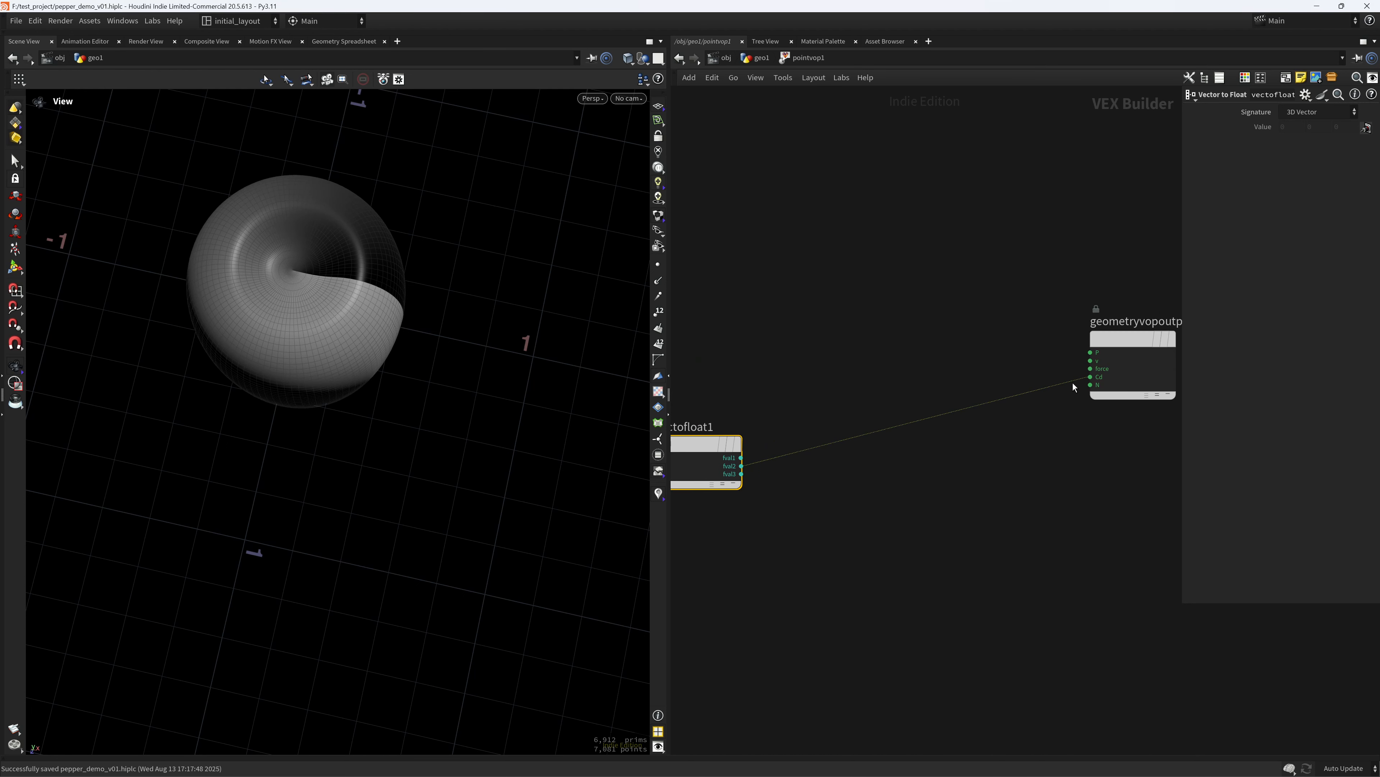
pyautogui.moveTo(799, 490); pyautogui.dragTo(789, 465, button='middle')
pyautogui.click(827, 460)
pyautogui.press('Tab')
pyautogui.write('mul')
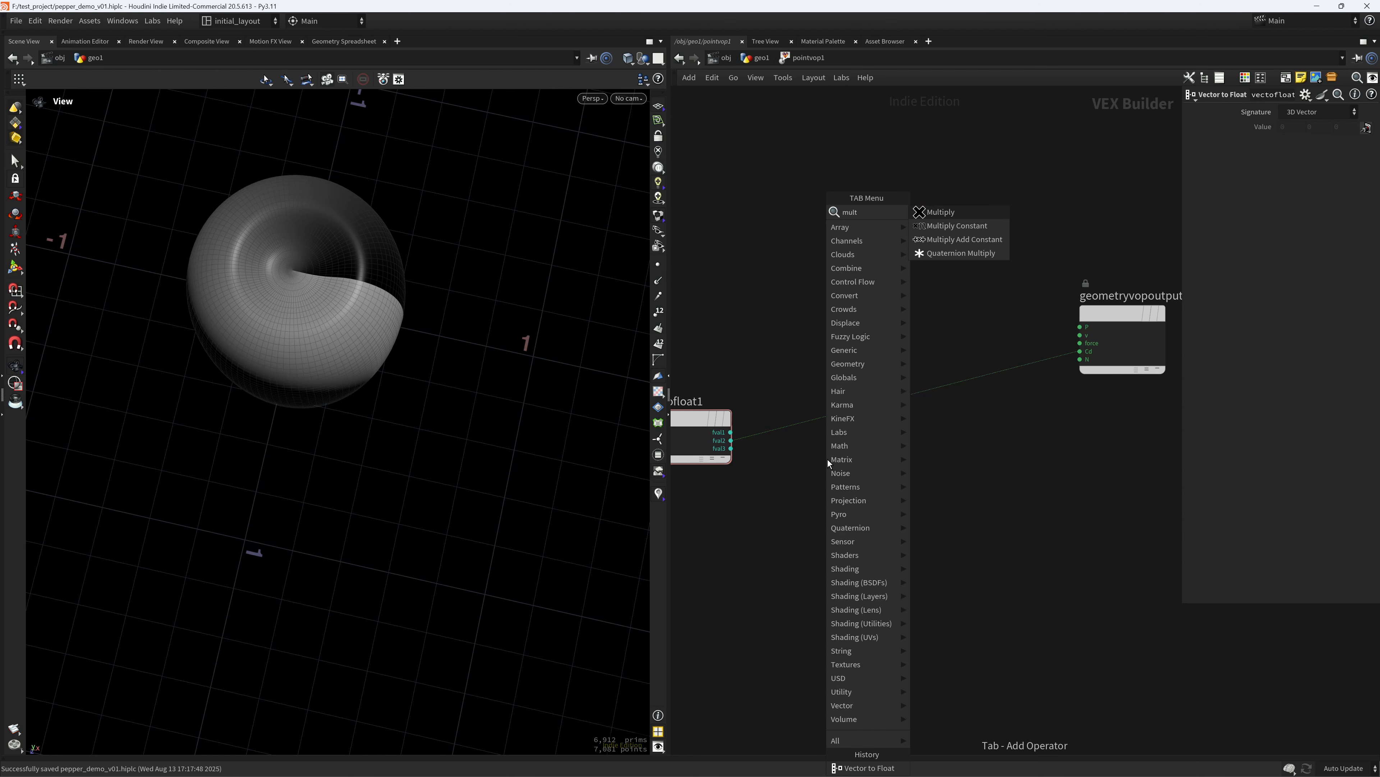
pyautogui.press('Return')
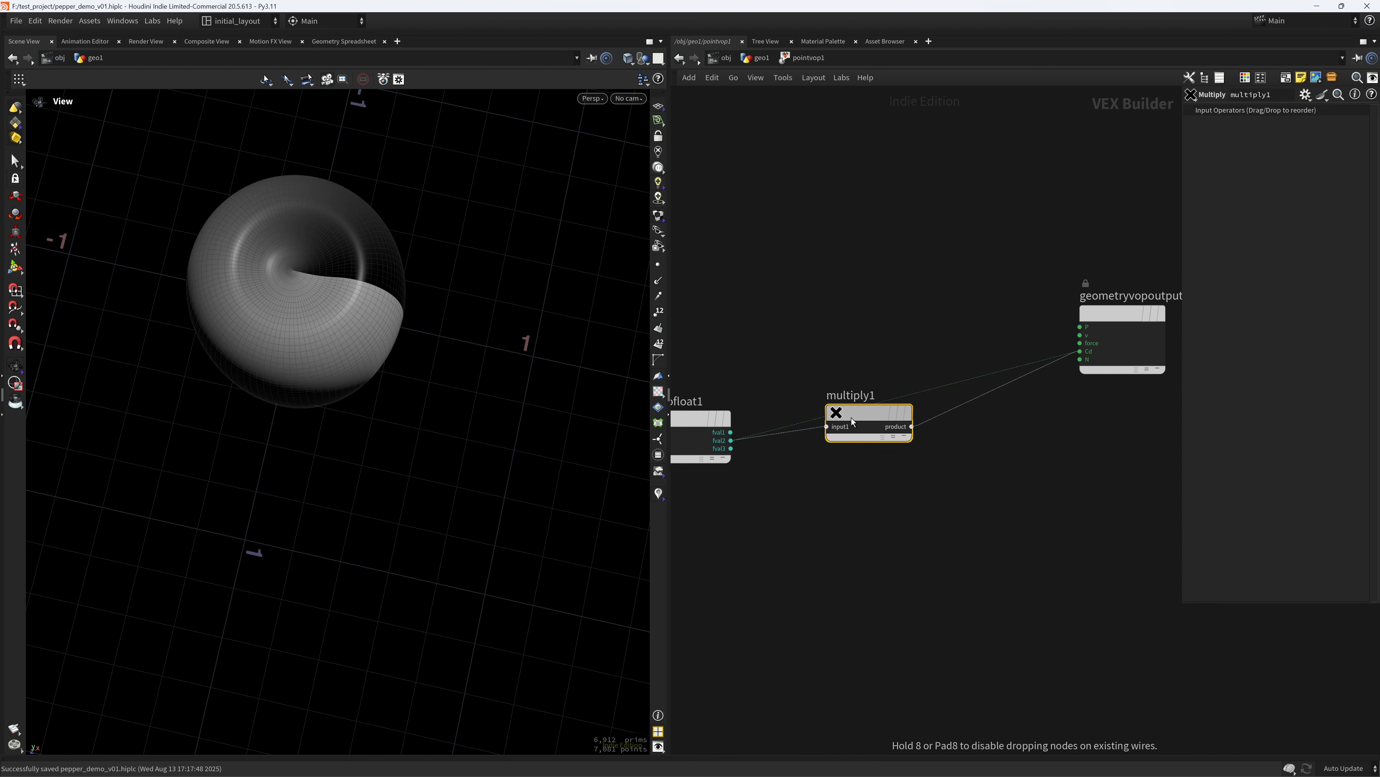
pyautogui.click(851, 418)
# Add a float Constant node with value 6 and connect it to multiply1's second input.
pyautogui.click(744, 549)
pyautogui.press('Tab')
pyautogui.write('const')
pyautogui.press('Return')
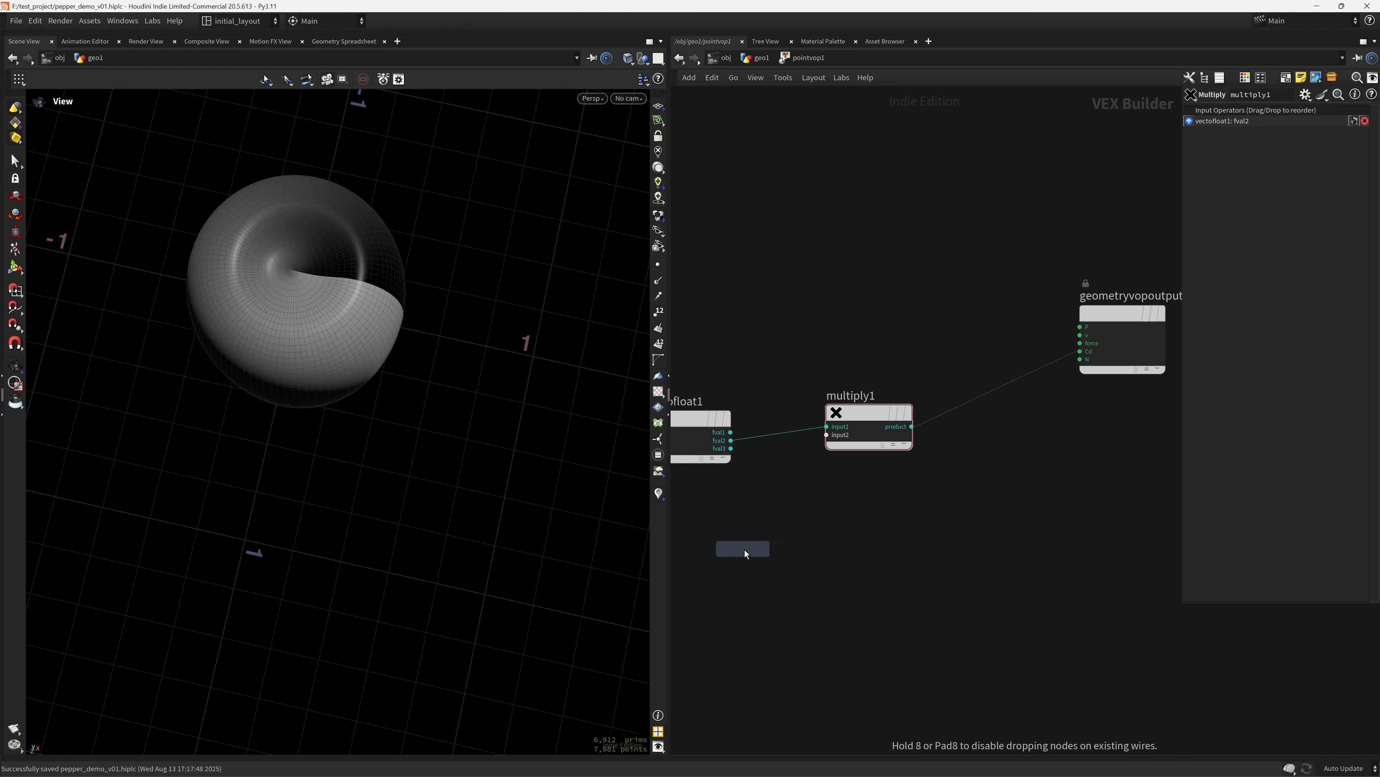
pyautogui.click(744, 549)
pyautogui.moveTo(786, 562); pyautogui.dragTo(826, 434)
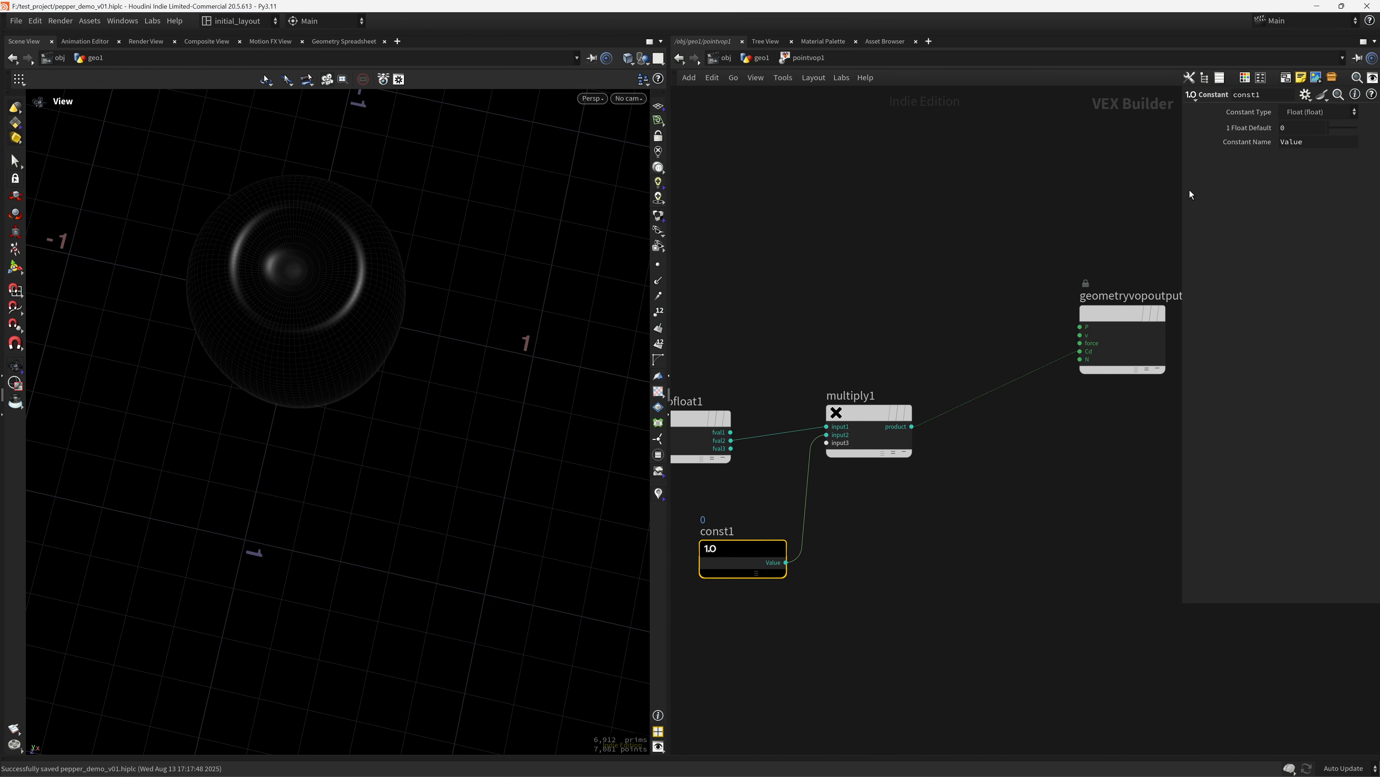
pyautogui.moveTo(1296, 128); pyautogui.dragTo(1044, 149)
pyautogui.press('Return')
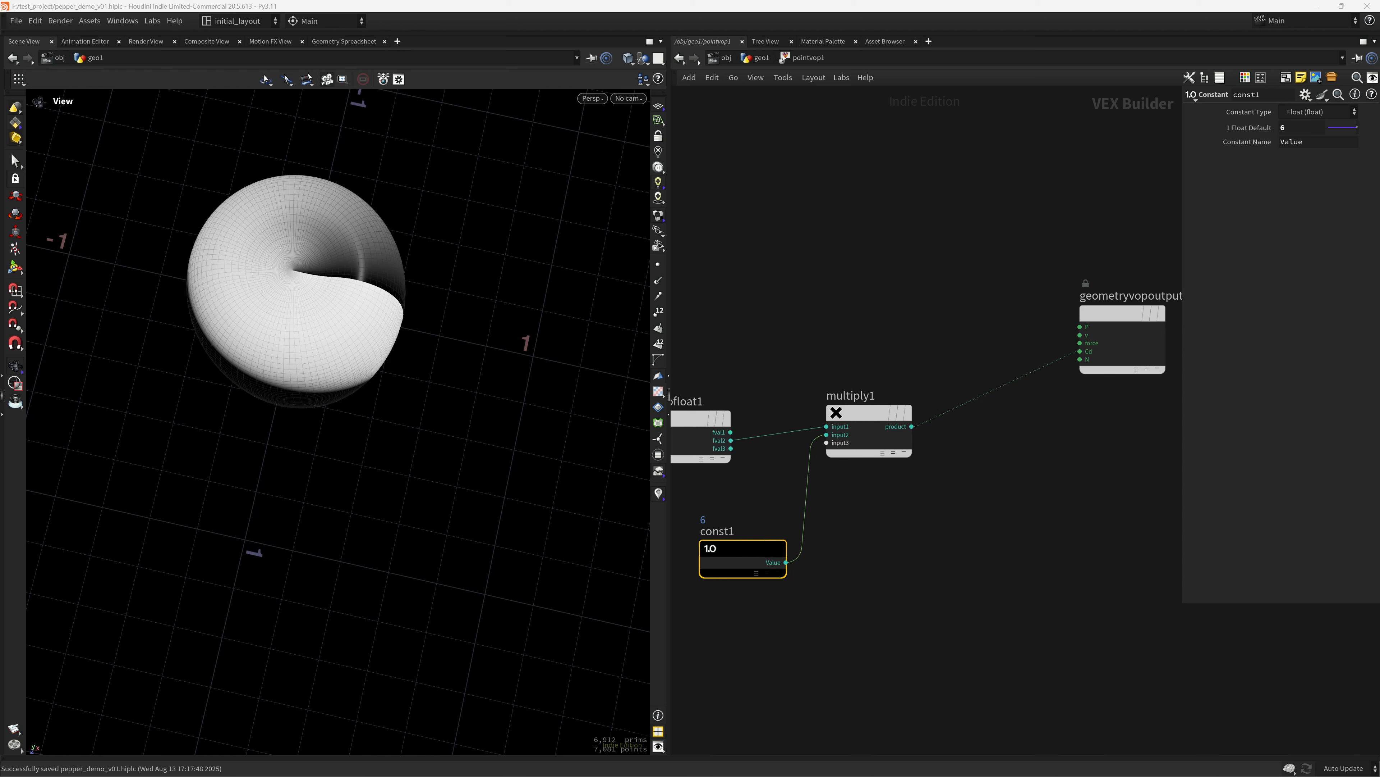
# Insert a Sine node between multiply1's product and the Cd input, spacing out the output node.
pyautogui.moveTo(1022, 421); pyautogui.dragTo(869, 419, button='middle')
pyautogui.moveTo(949, 314); pyautogui.dragTo(1068, 379)
pyautogui.press('Tab')
pyautogui.write('sine')
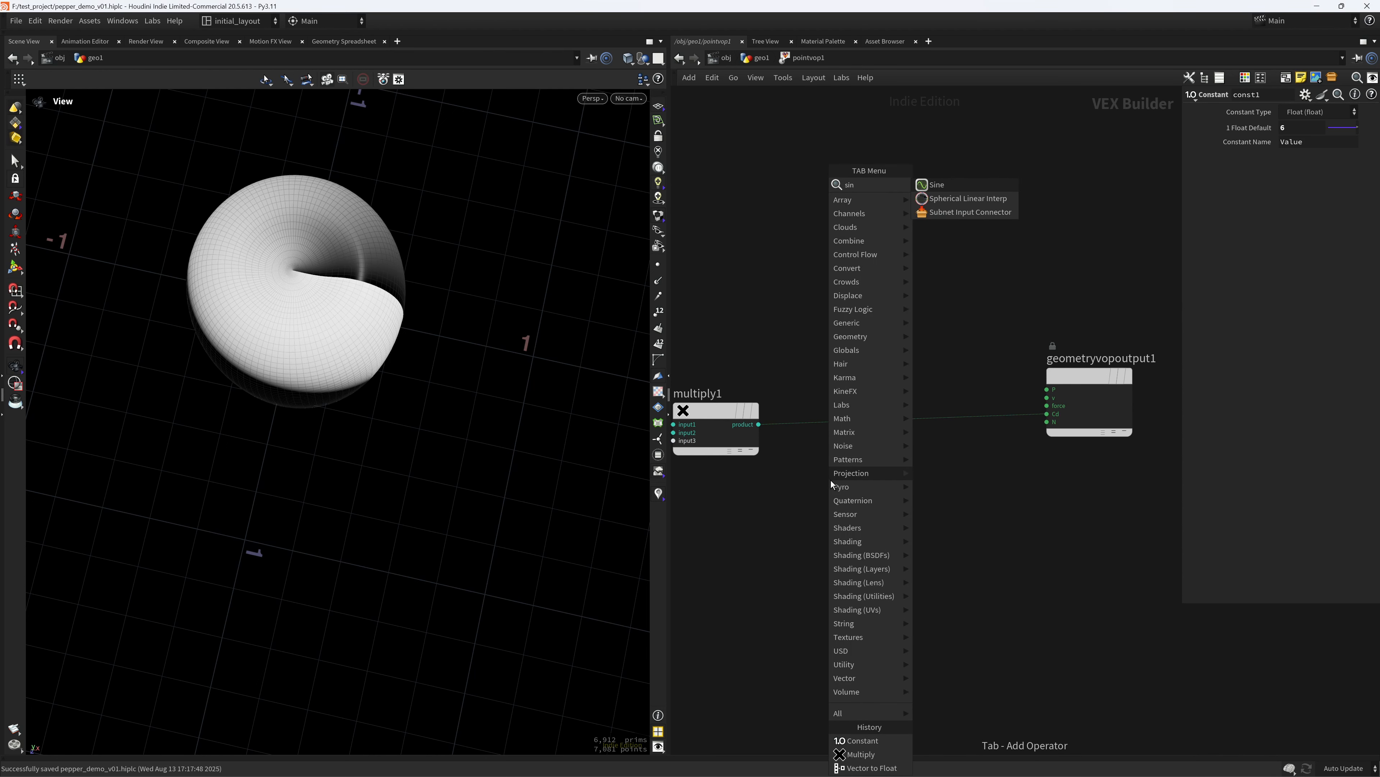
pyautogui.press('Return')
pyautogui.click(810, 470)
pyautogui.moveTo(811, 473); pyautogui.dragTo(859, 415)
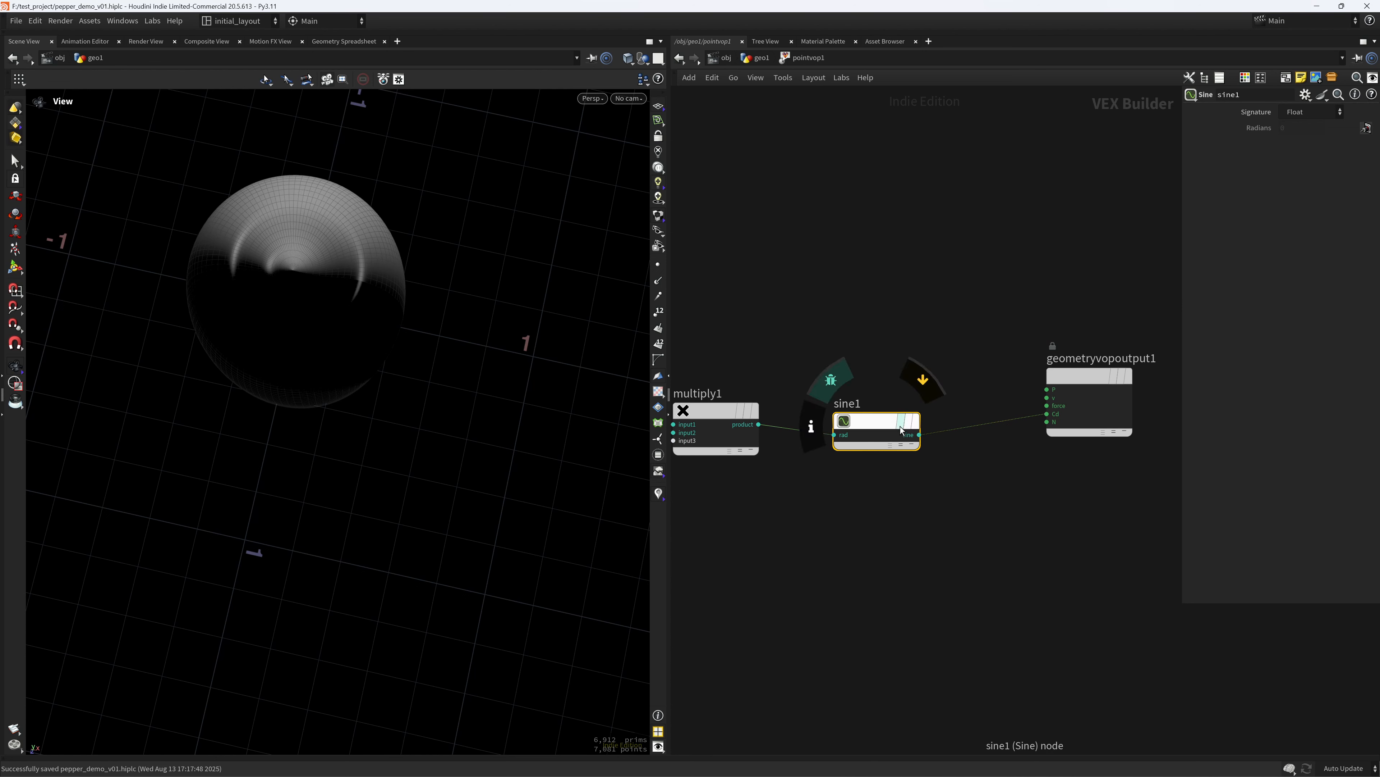
# Insert an Absolute node between sine1 and the Cd input.
pyautogui.press('Tab')
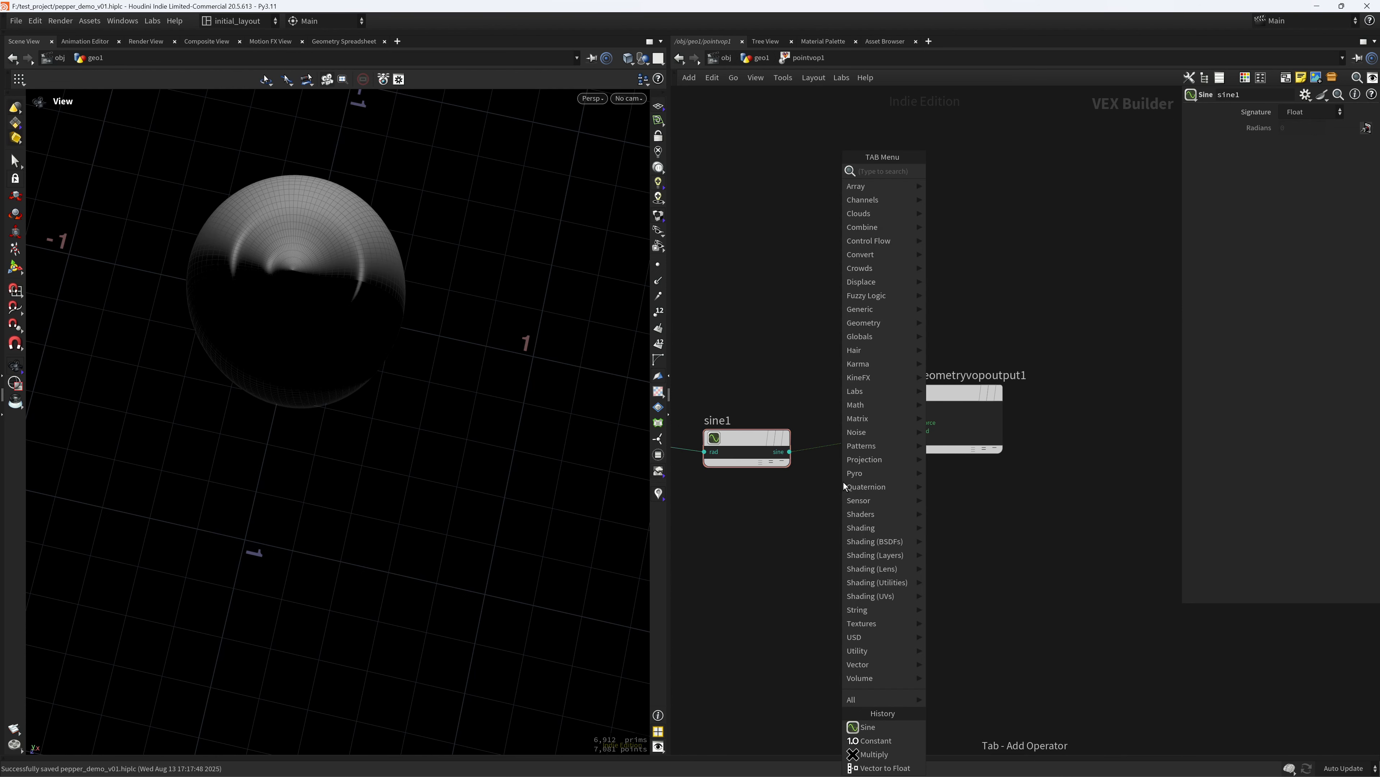
pyautogui.write('abs')
pyautogui.press('Return')
pyautogui.click(844, 482)
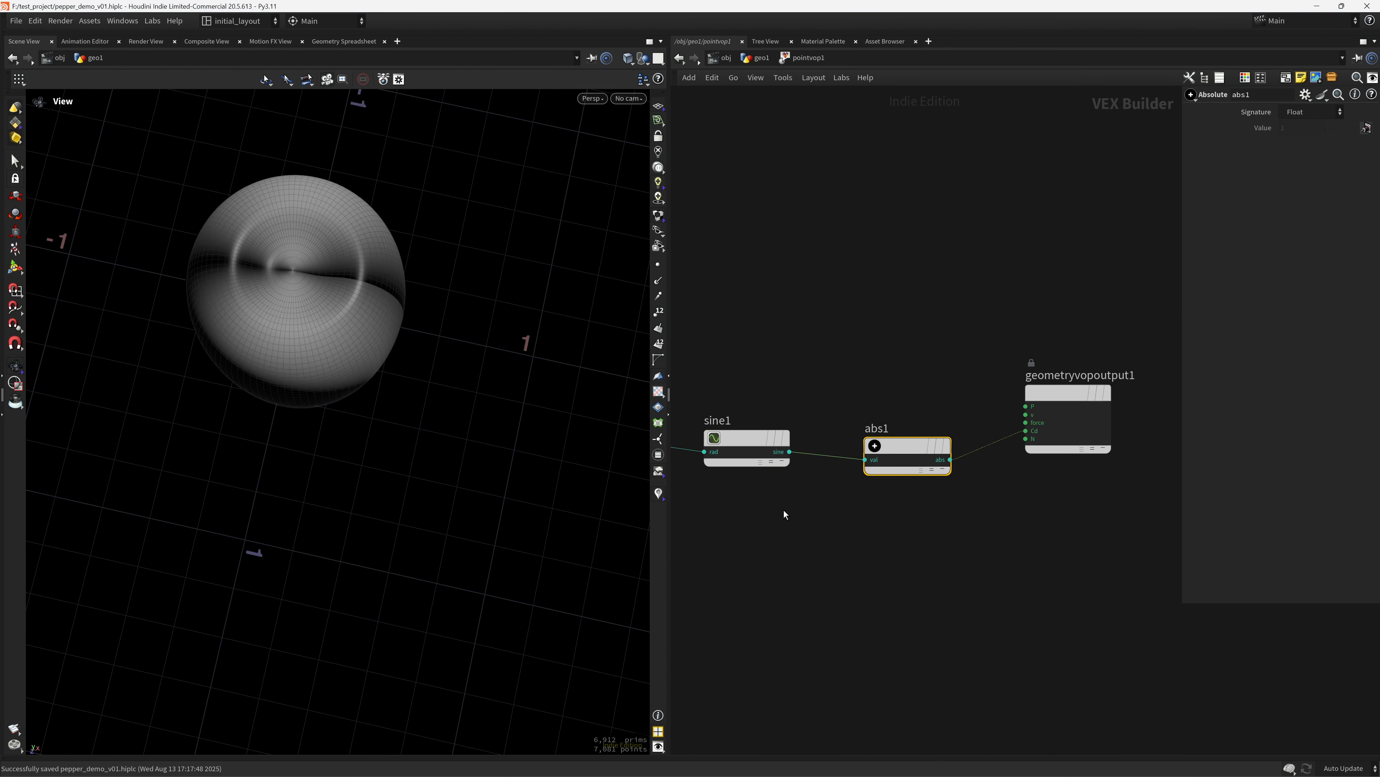
pyautogui.moveTo(1005, 520); pyautogui.dragTo(1005, 523, button='middle')
pyautogui.moveTo(847, 428); pyautogui.dragTo(810, 424)
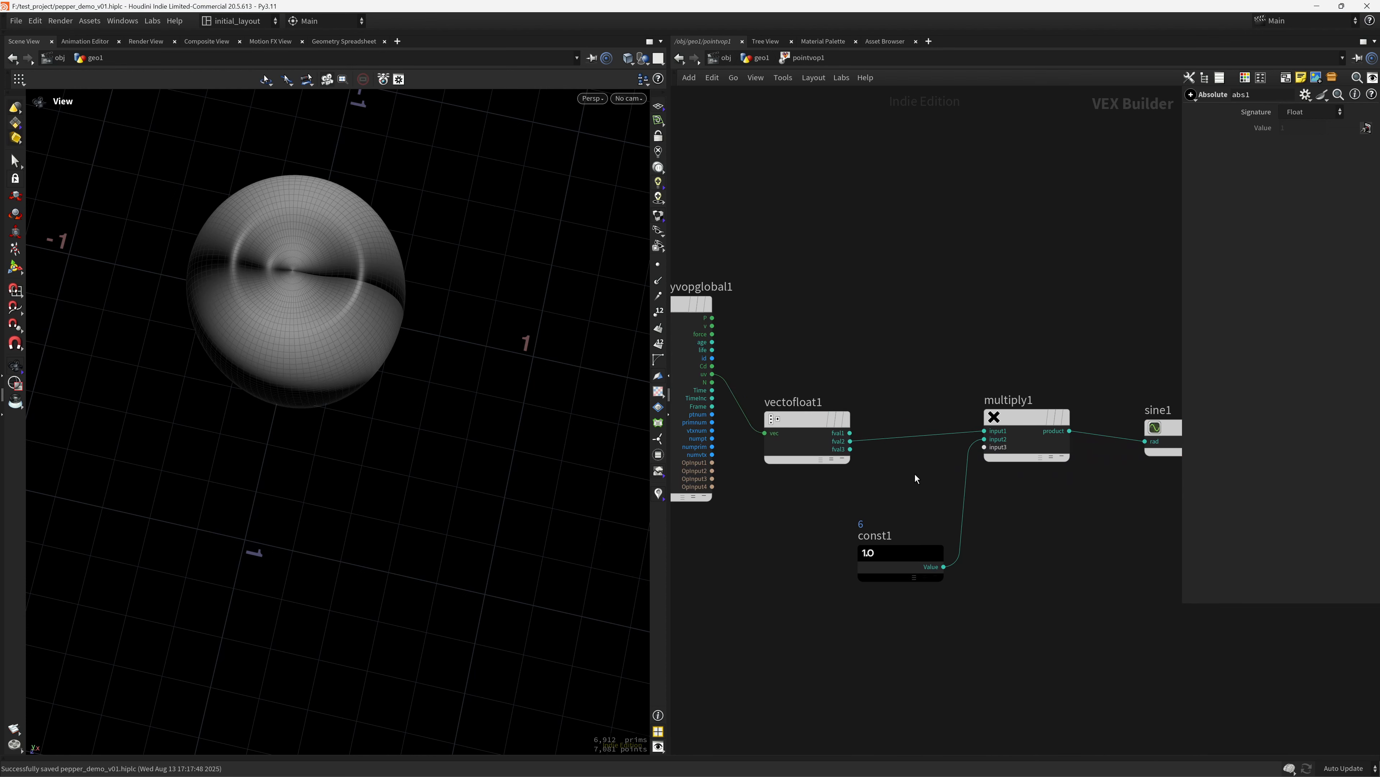
pyautogui.moveTo(925, 471); pyautogui.dragTo(785, 528, button='middle')
pyautogui.press('Tab')
pyautogui.write('mult')
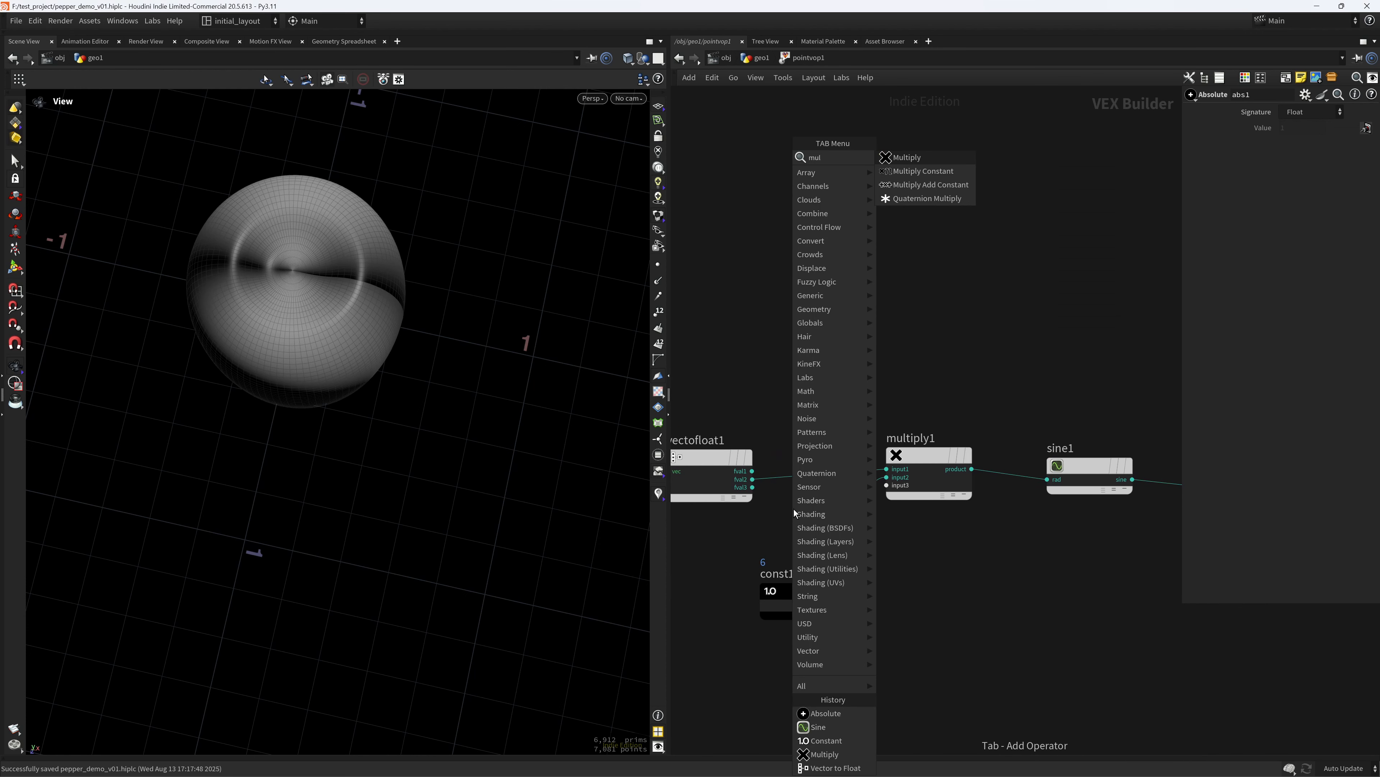
pyautogui.press('Return')
pyautogui.click(793, 509)
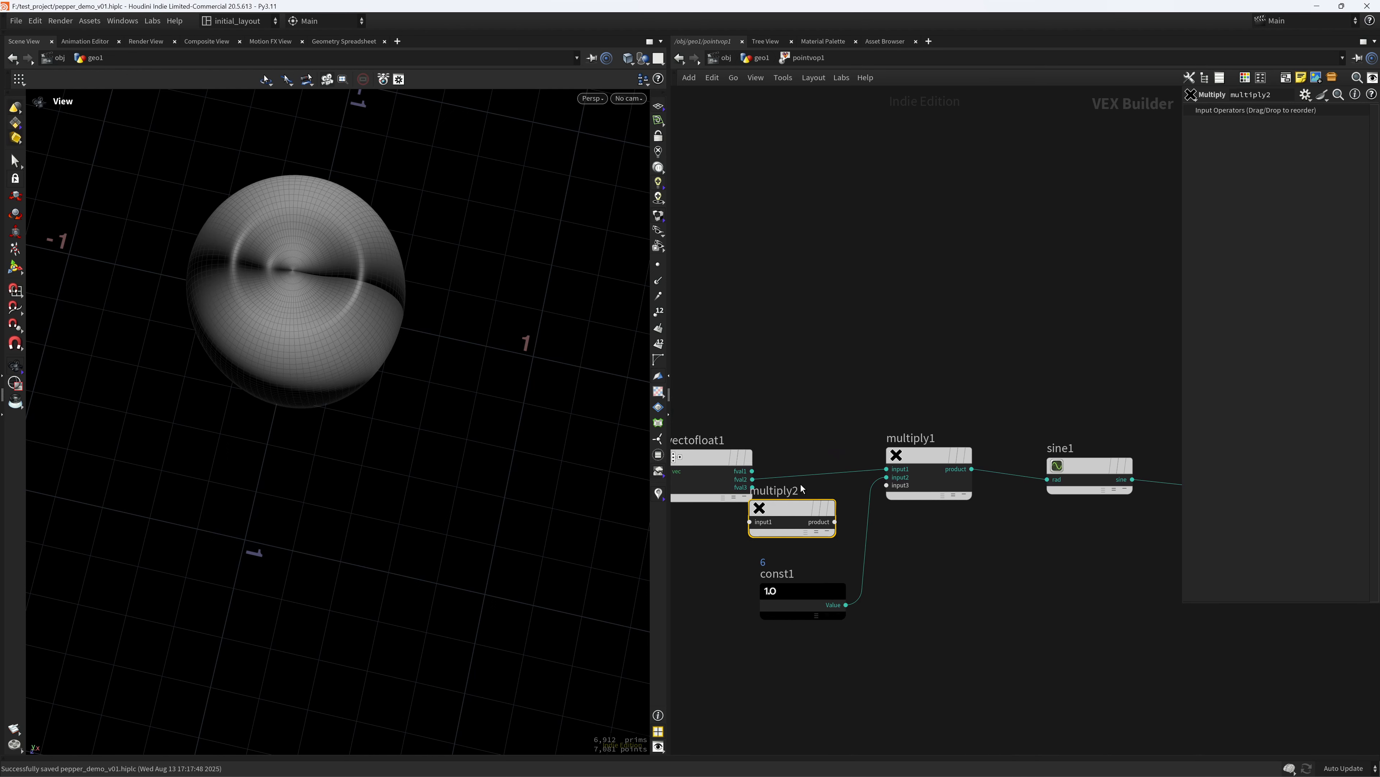
pyautogui.moveTo(788, 511); pyautogui.dragTo(866, 472)
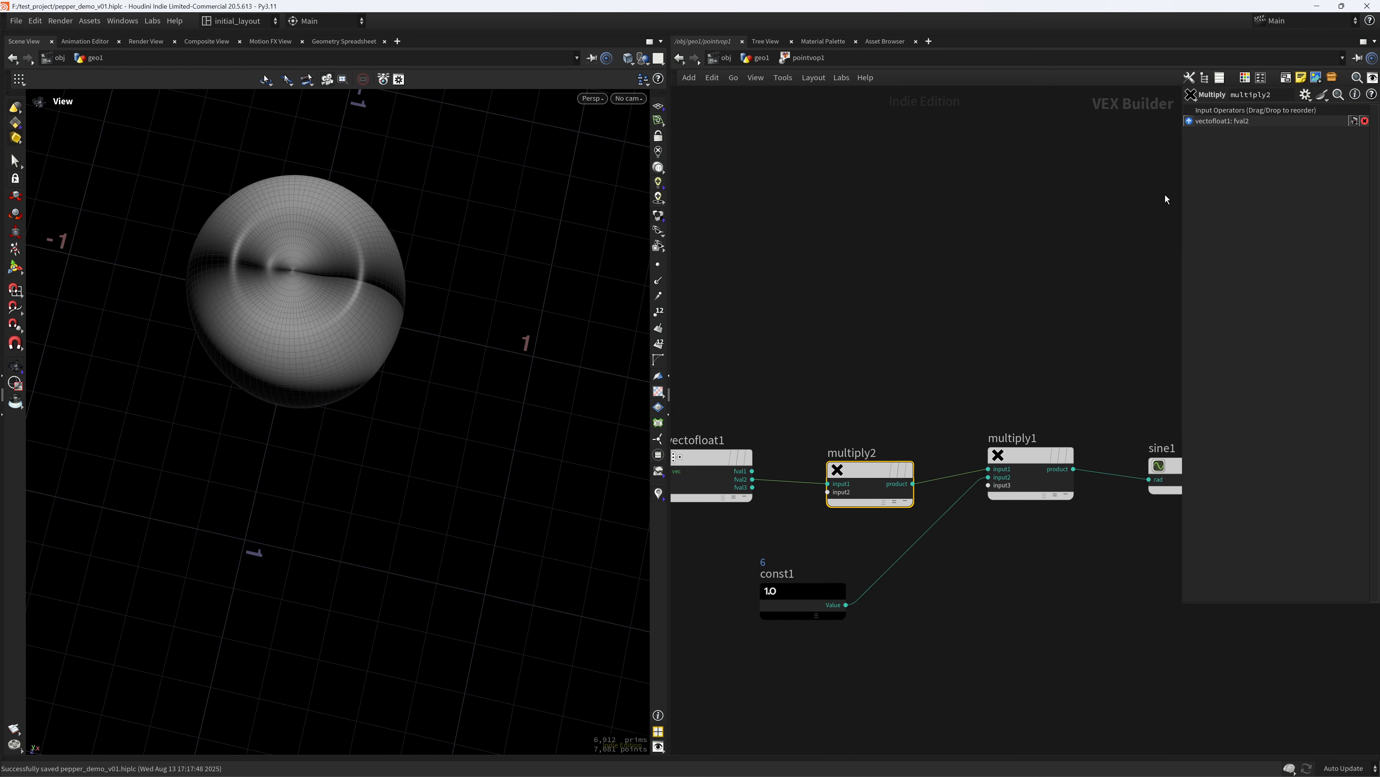
pyautogui.moveTo(876, 416); pyautogui.dragTo(805, 427, button='middle')
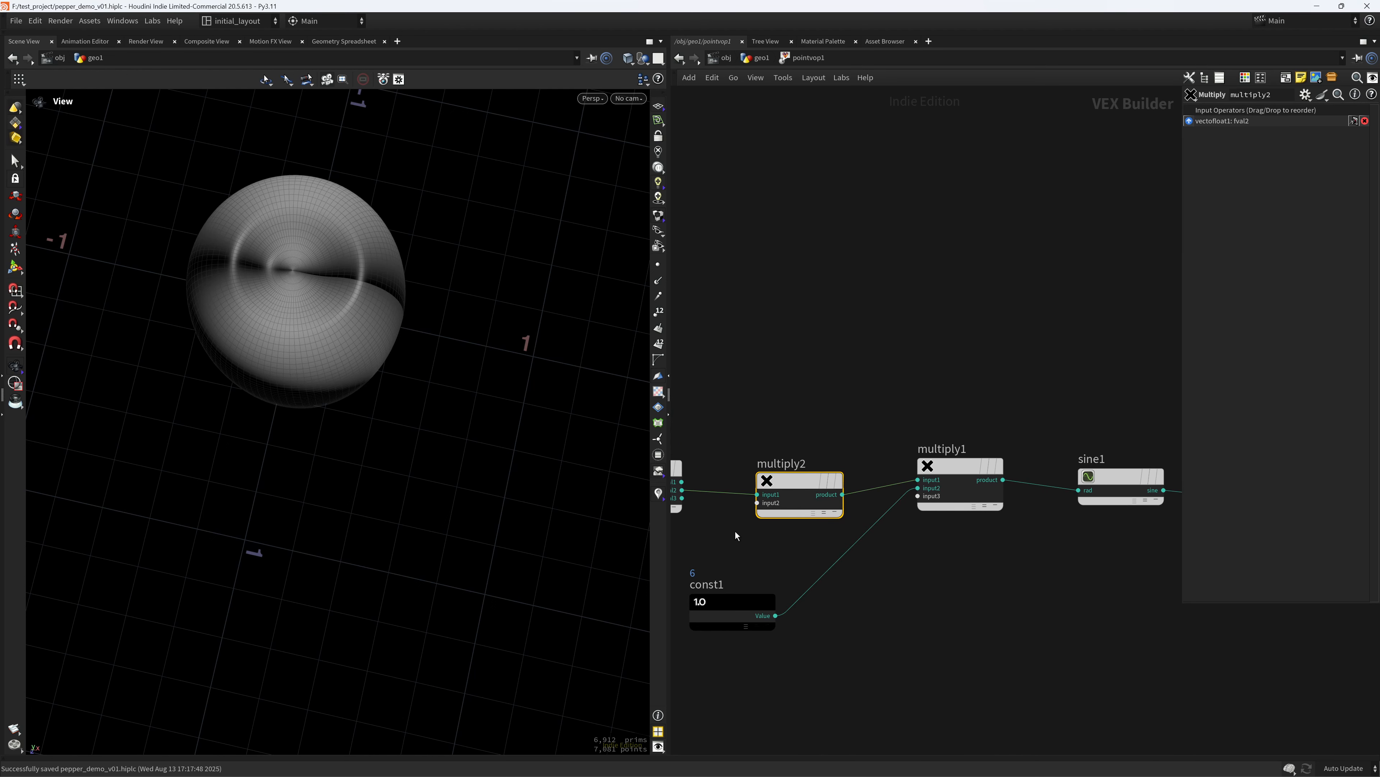
pyautogui.press('Delete')
# Insert a Multiply Constant node between vectofloat1's fval2 and multiply1's first input.
pyautogui.press('Tab')
pyautogui.write('mulconst')
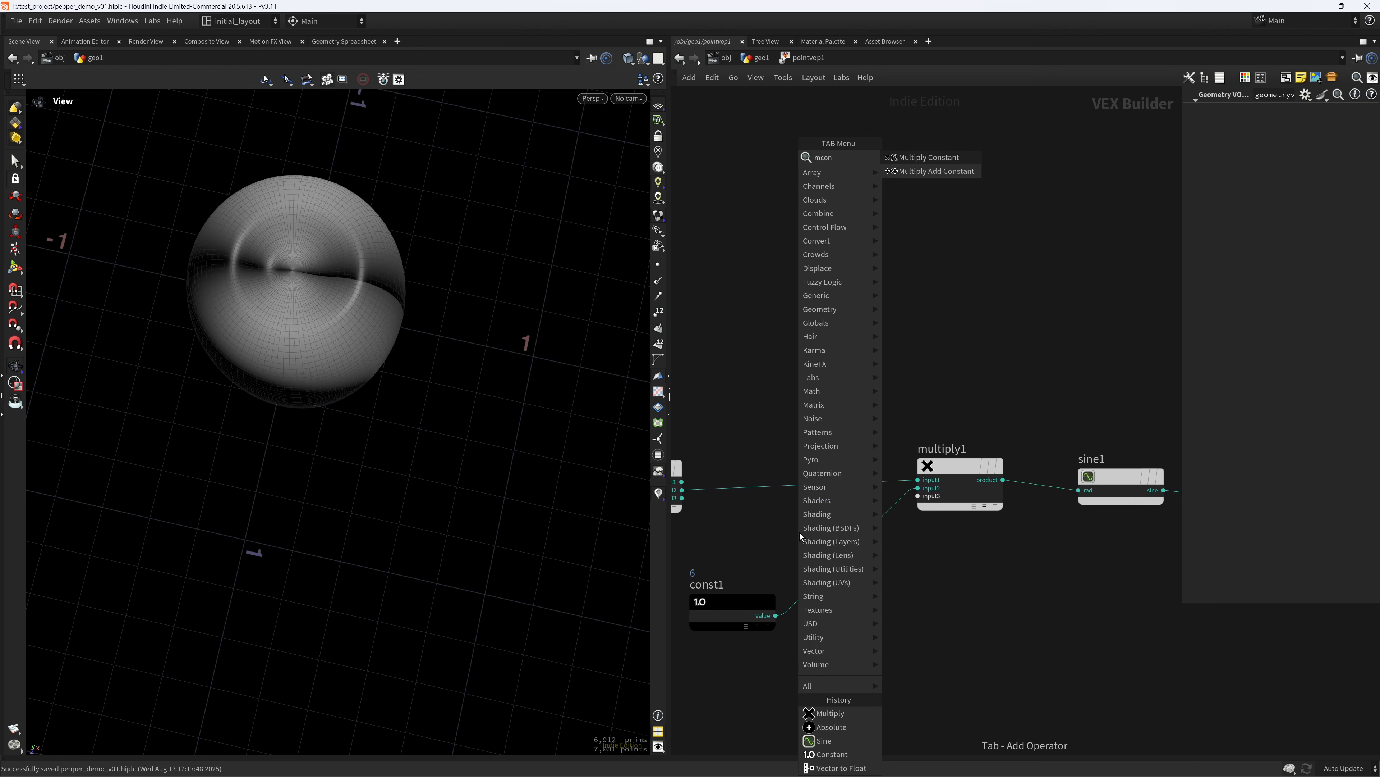
pyautogui.press('Return')
pyautogui.moveTo(799, 531); pyautogui.dragTo(801, 491)
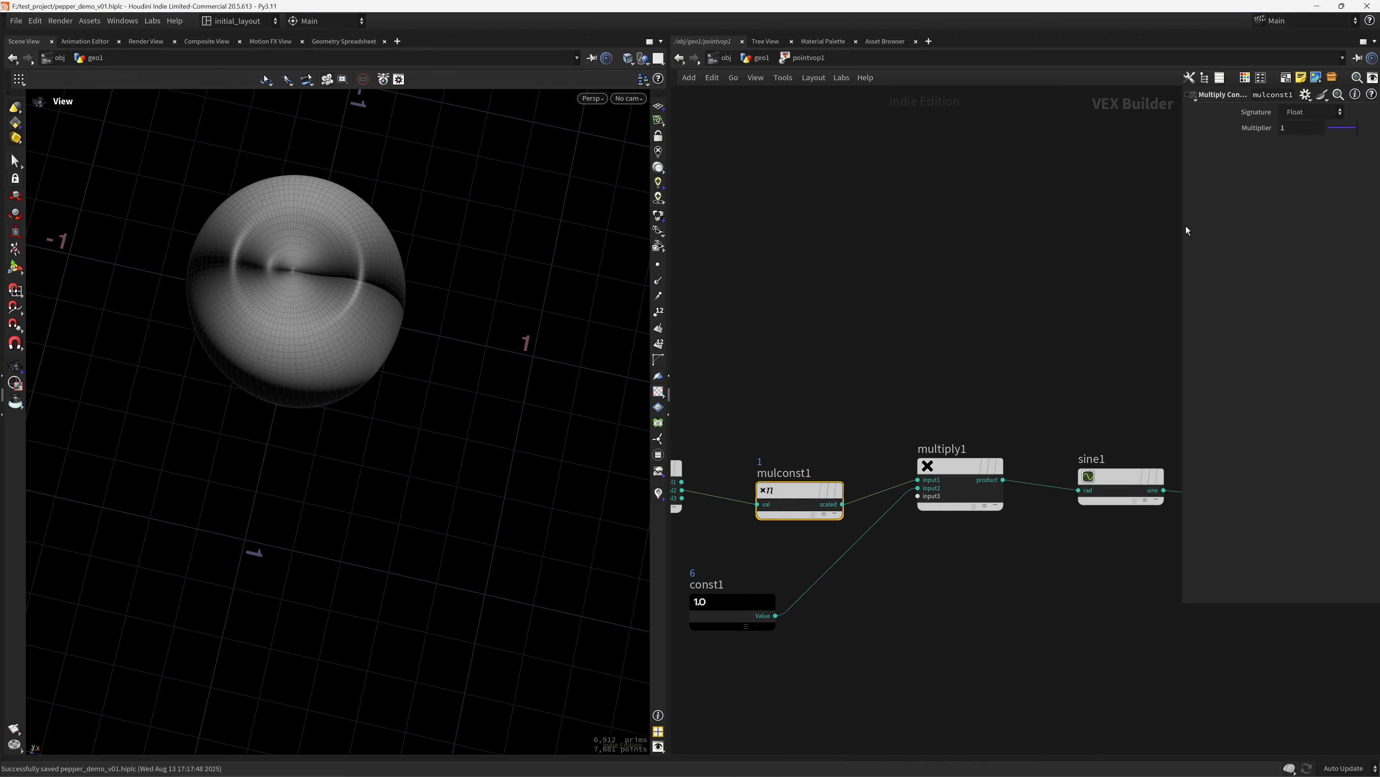
# Set mulconst1's multiplier to $PI and save the scene.
pyautogui.moveTo(1182, 208); pyautogui.dragTo(1050, 208)
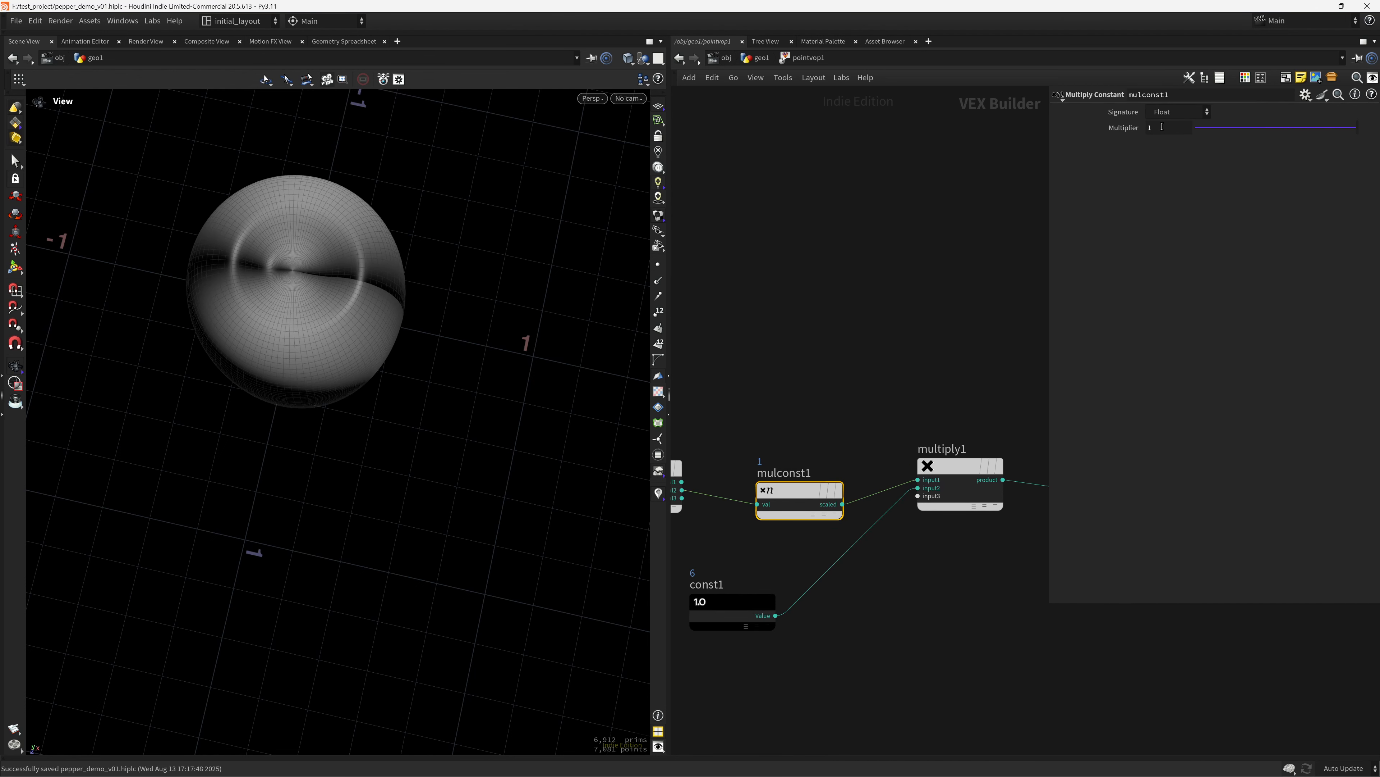
pyautogui.click(1168, 127)
pyautogui.write('$PI')
pyautogui.press('Return')
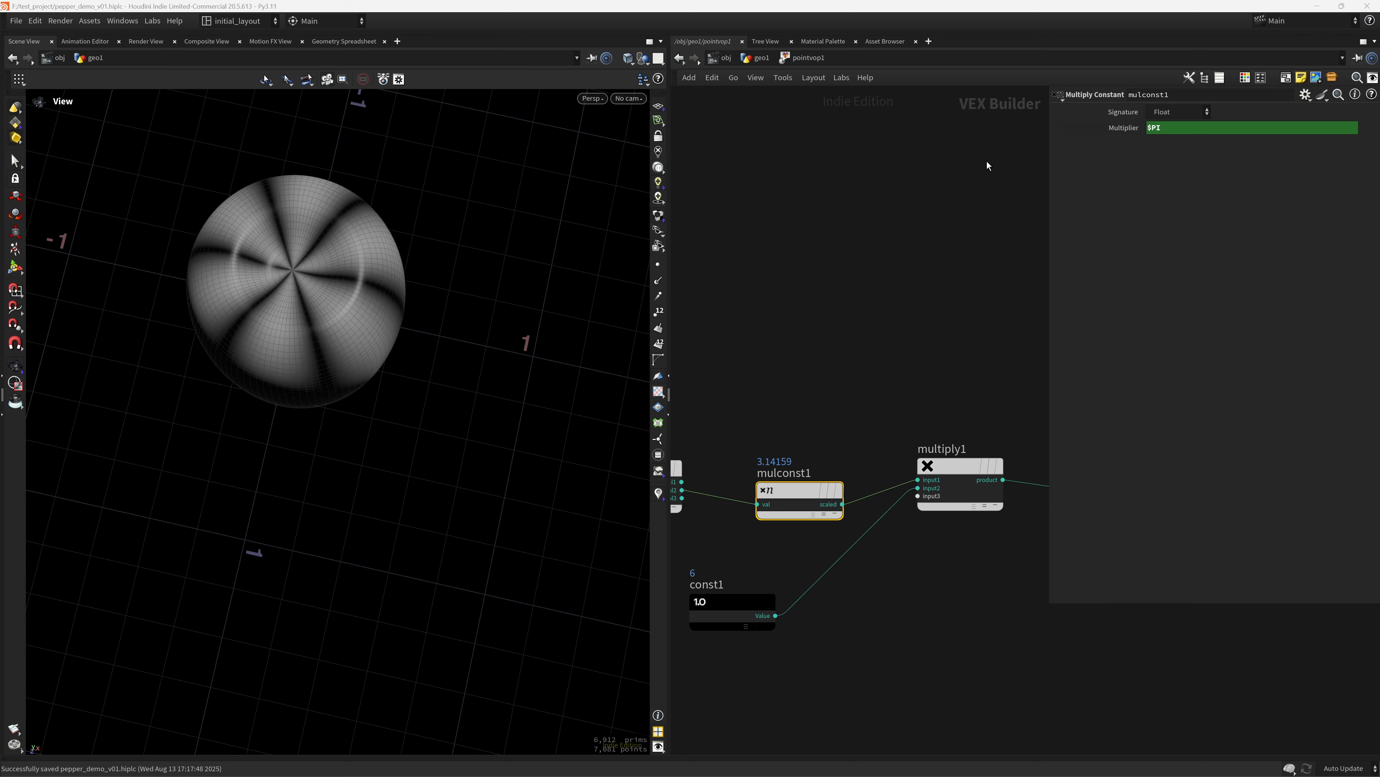
pyautogui.moveTo(444, 322)
pyautogui.mouseDown()
pyautogui.moveTo(416, 348)
pyautogui.moveTo(388, 263)
pyautogui.mouseUp()
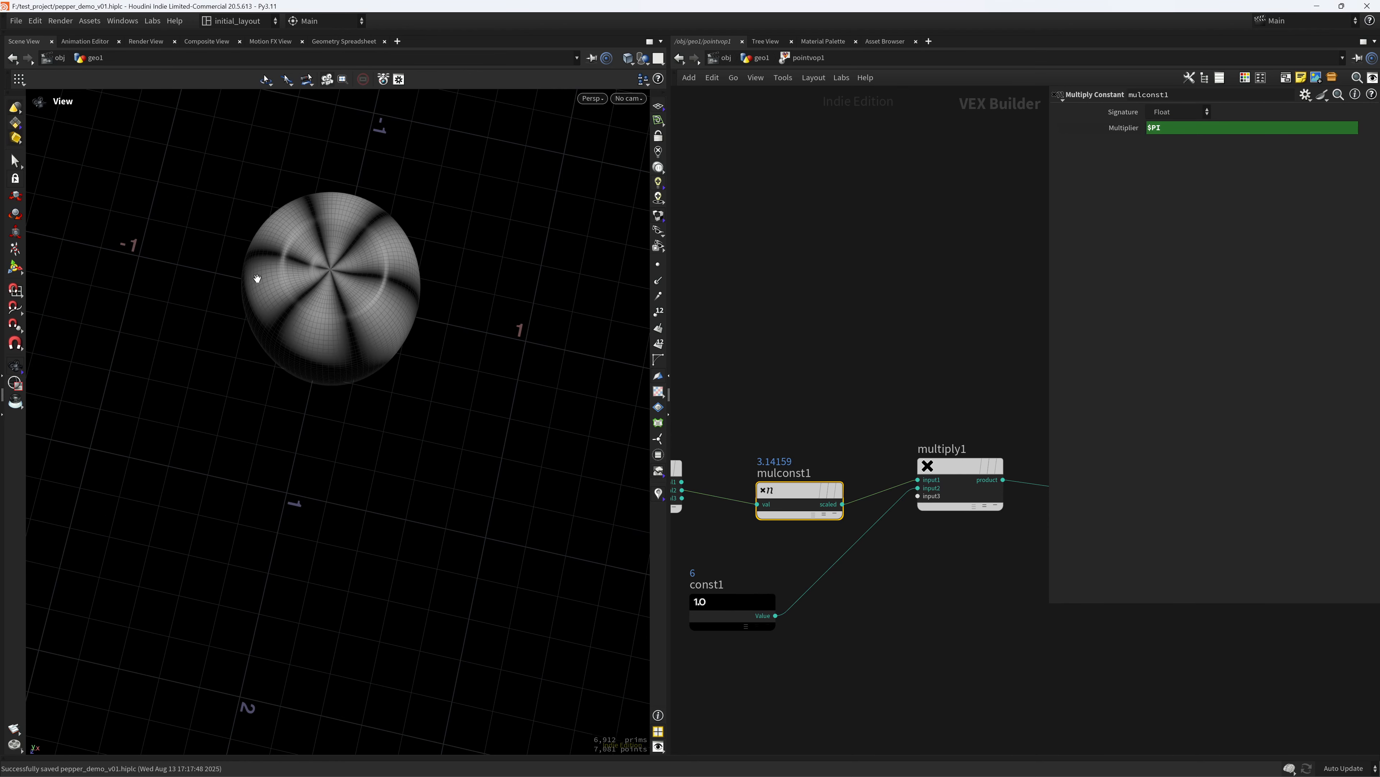
pyautogui.moveTo(258, 278); pyautogui.dragTo(414, 391)
pyautogui.hotkey('ctrl', 's')
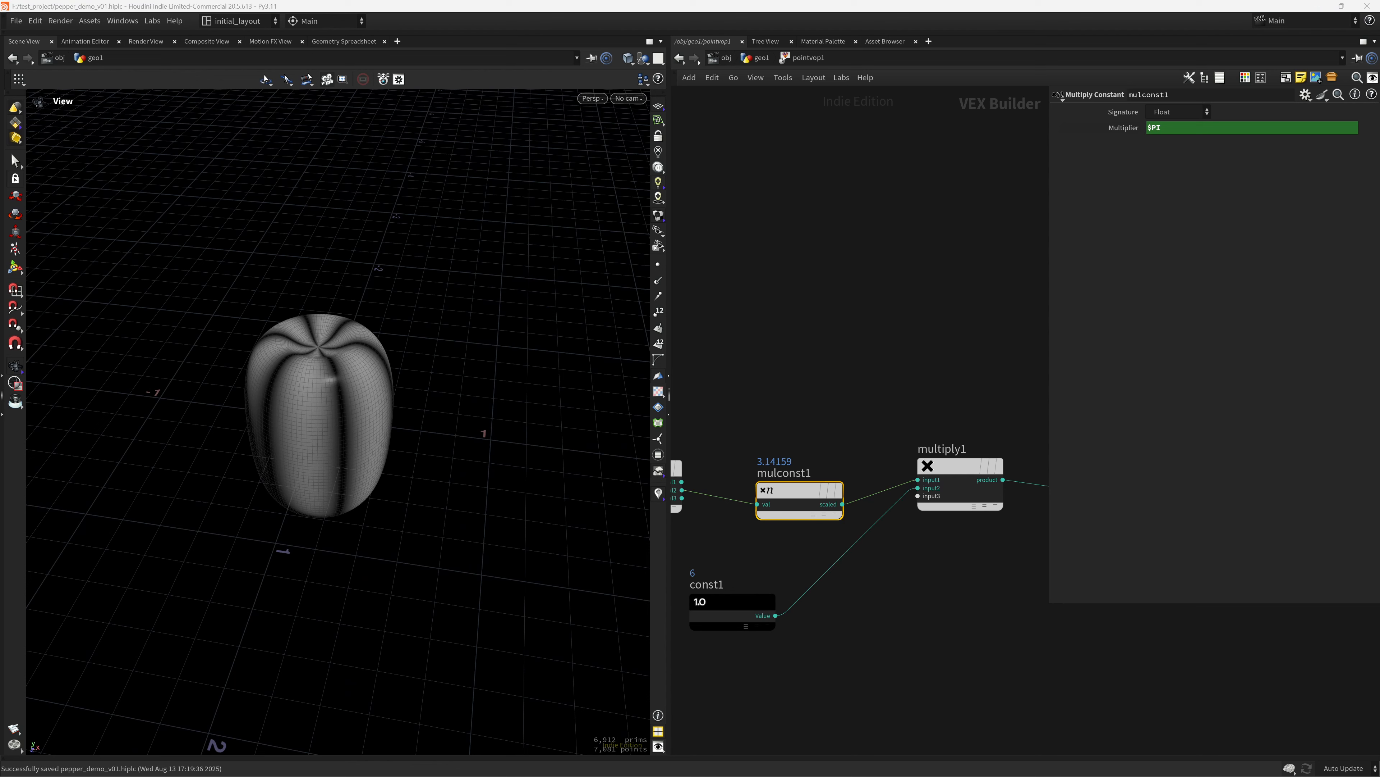
# Cut the wire between abs1 and the Cd input and add a Displace Along Normal node above abs1.
pyautogui.moveTo(1050, 367); pyautogui.dragTo(1298, 349)
pyautogui.moveTo(1128, 417); pyautogui.dragTo(760, 407, button='middle')
pyautogui.moveTo(1074, 422); pyautogui.dragTo(1166, 414)
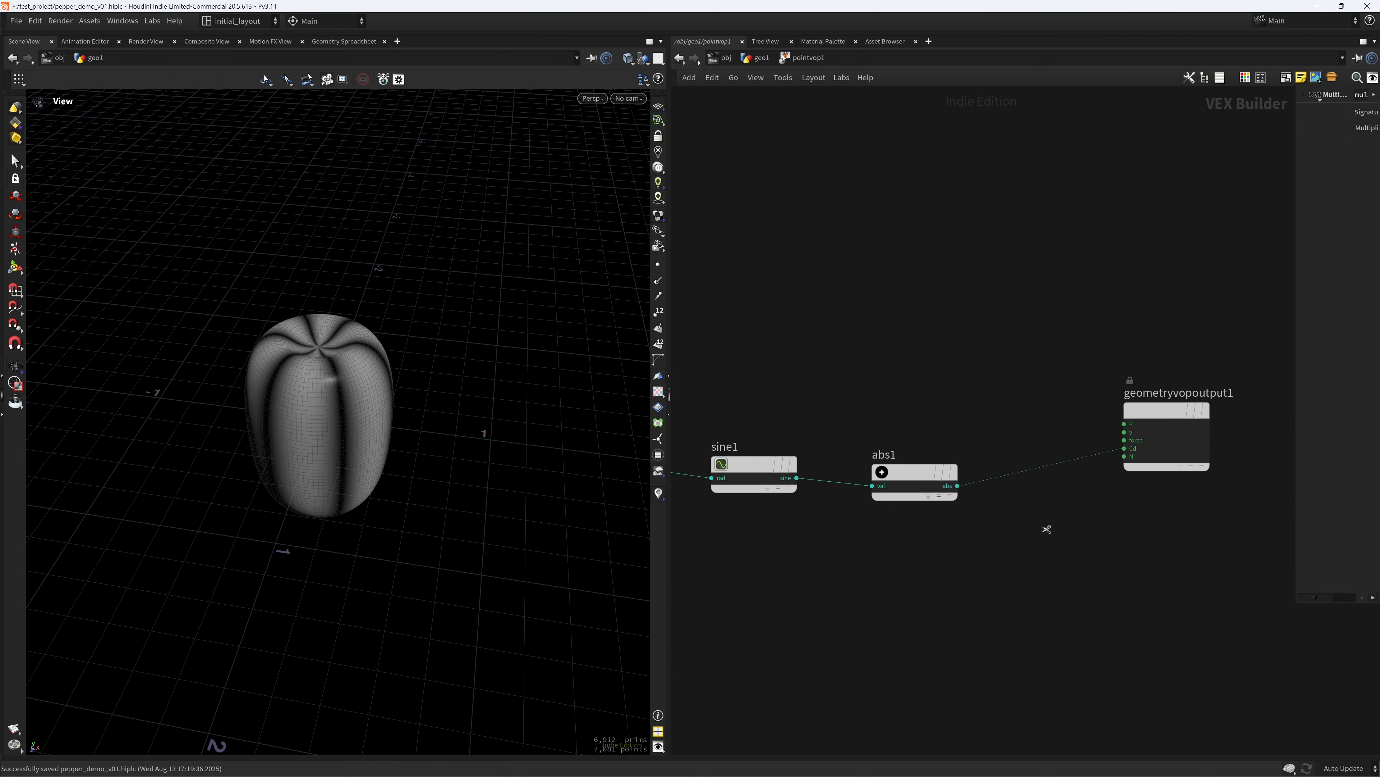
pyautogui.moveTo(1047, 529); pyautogui.dragTo(995, 464)
pyautogui.moveTo(919, 371); pyautogui.dragTo(974, 376, button='middle')
pyautogui.press('Tab')
pyautogui.write('DISP')
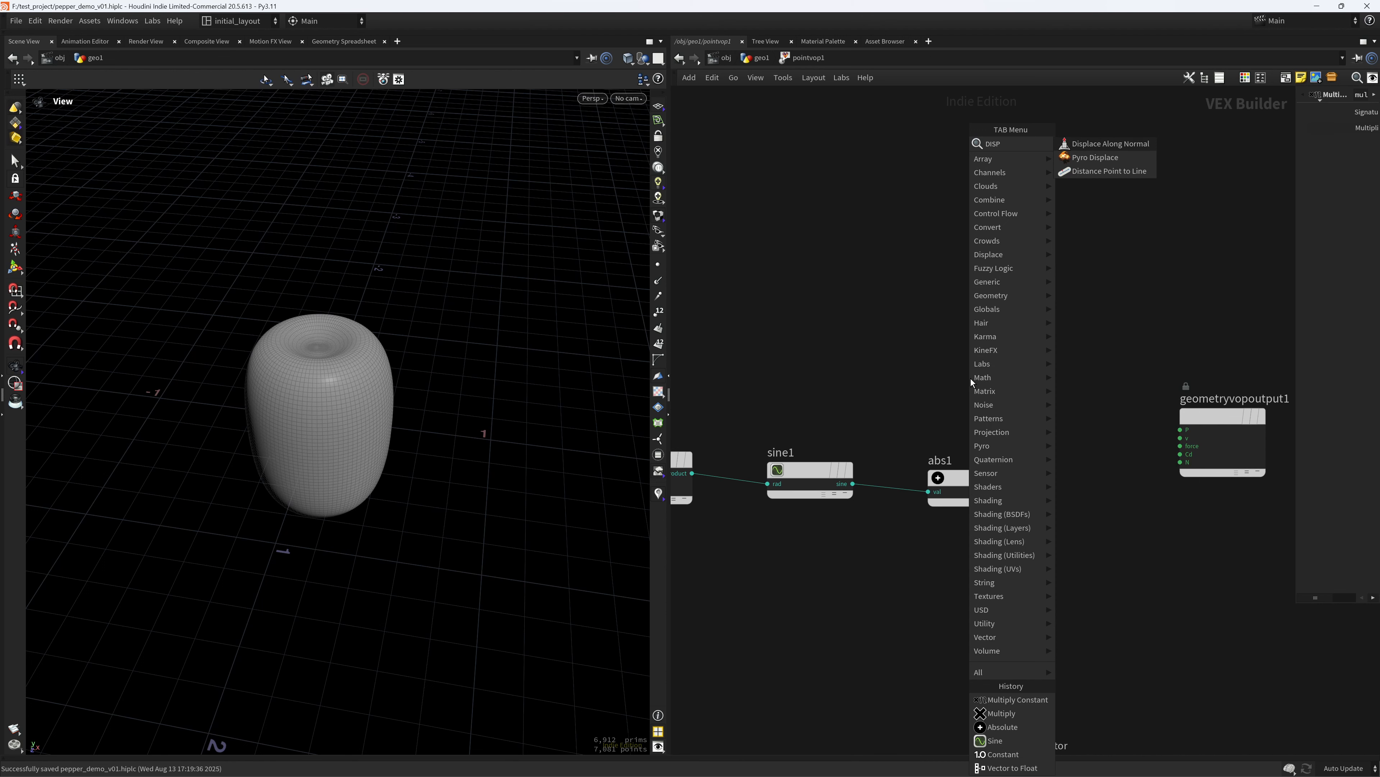
pyautogui.press('Return')
pyautogui.click(976, 368)
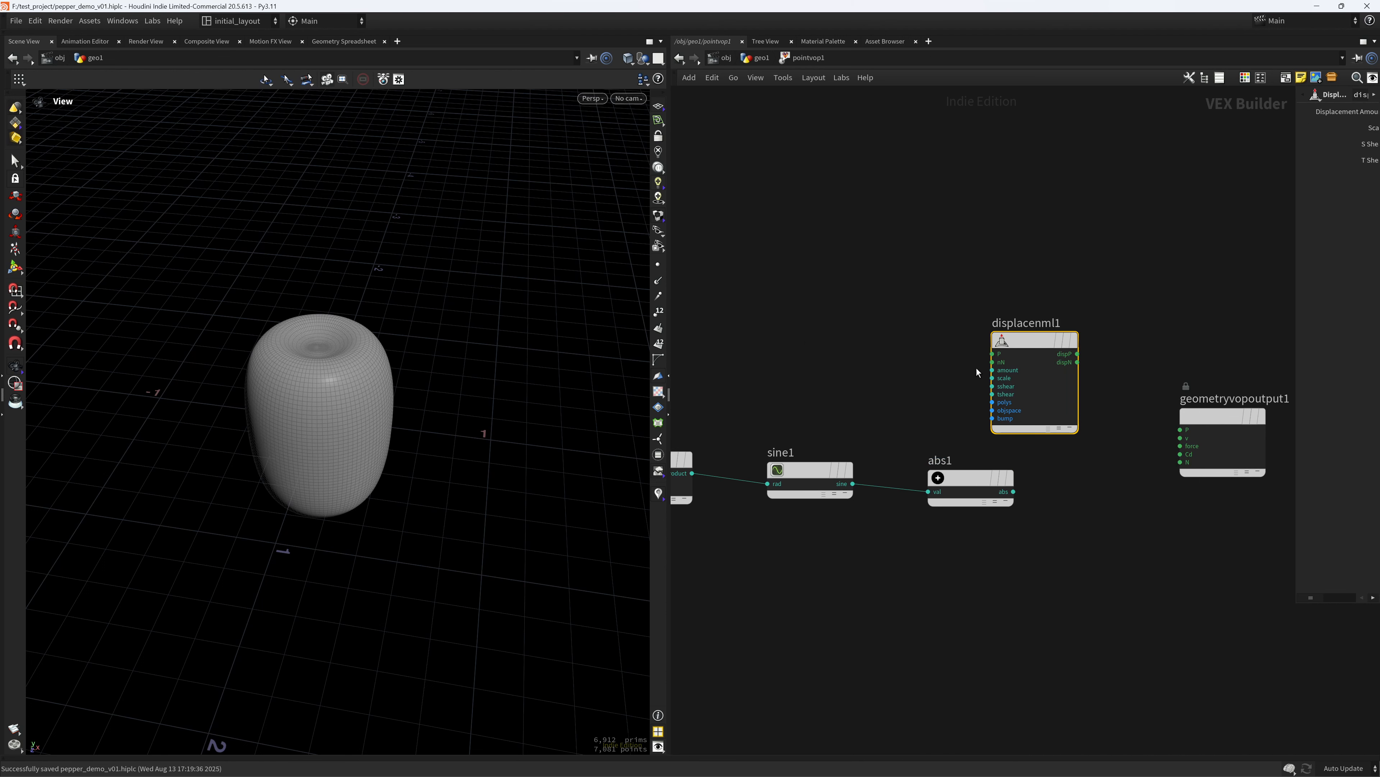
# Connect the P output of geometryvopglobal1 to the P input of displacenml1.
pyautogui.moveTo(804, 373); pyautogui.dragTo(1164, 400, button='middle')
pyautogui.moveTo(729, 436); pyautogui.dragTo(984, 424, button='middle')
pyautogui.click(850, 375)
pyautogui.moveTo(1089, 385); pyautogui.dragTo(795, 410, button='middle')
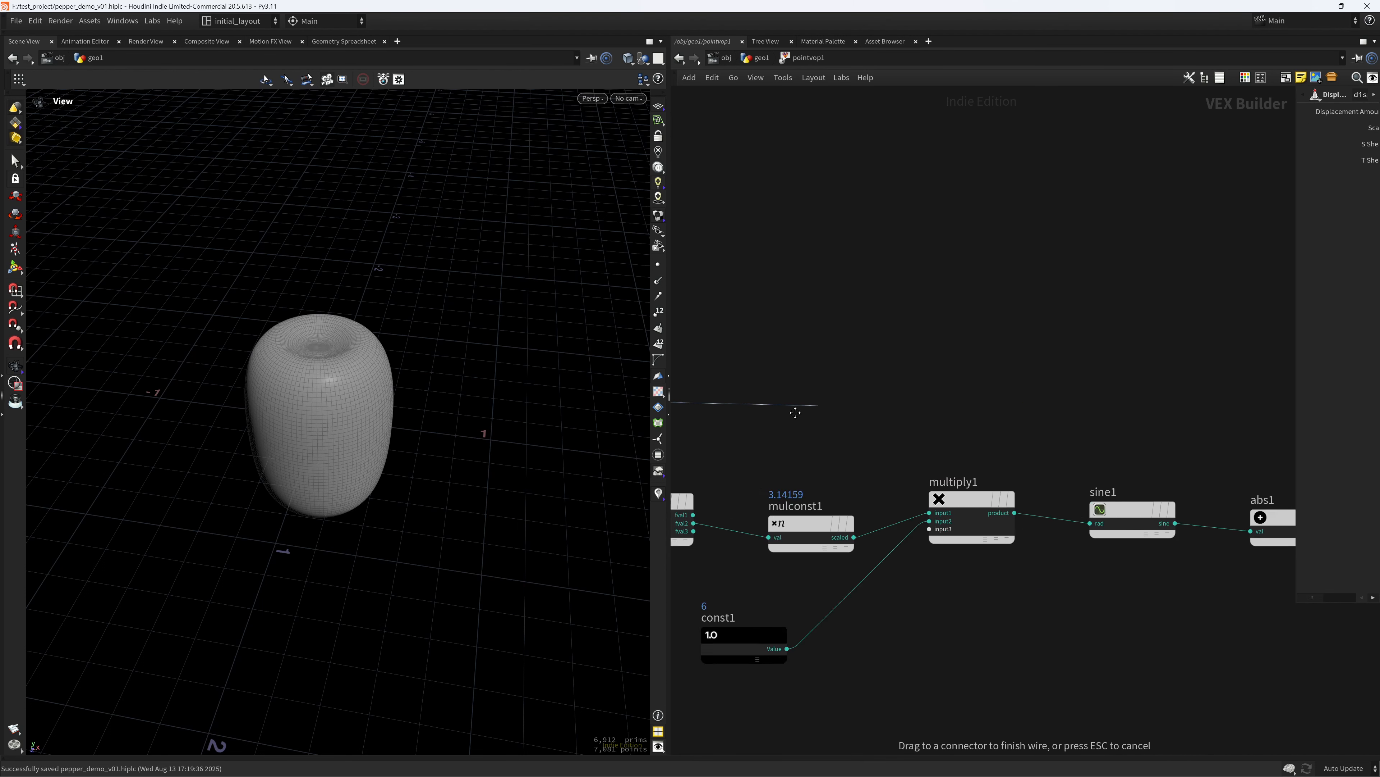
pyautogui.moveTo(1045, 387); pyautogui.dragTo(807, 417, button='middle')
pyautogui.click(1077, 426)
pyautogui.moveTo(1036, 508); pyautogui.dragTo(846, 491, button='middle')
pyautogui.moveTo(919, 397); pyautogui.dragTo(973, 399)
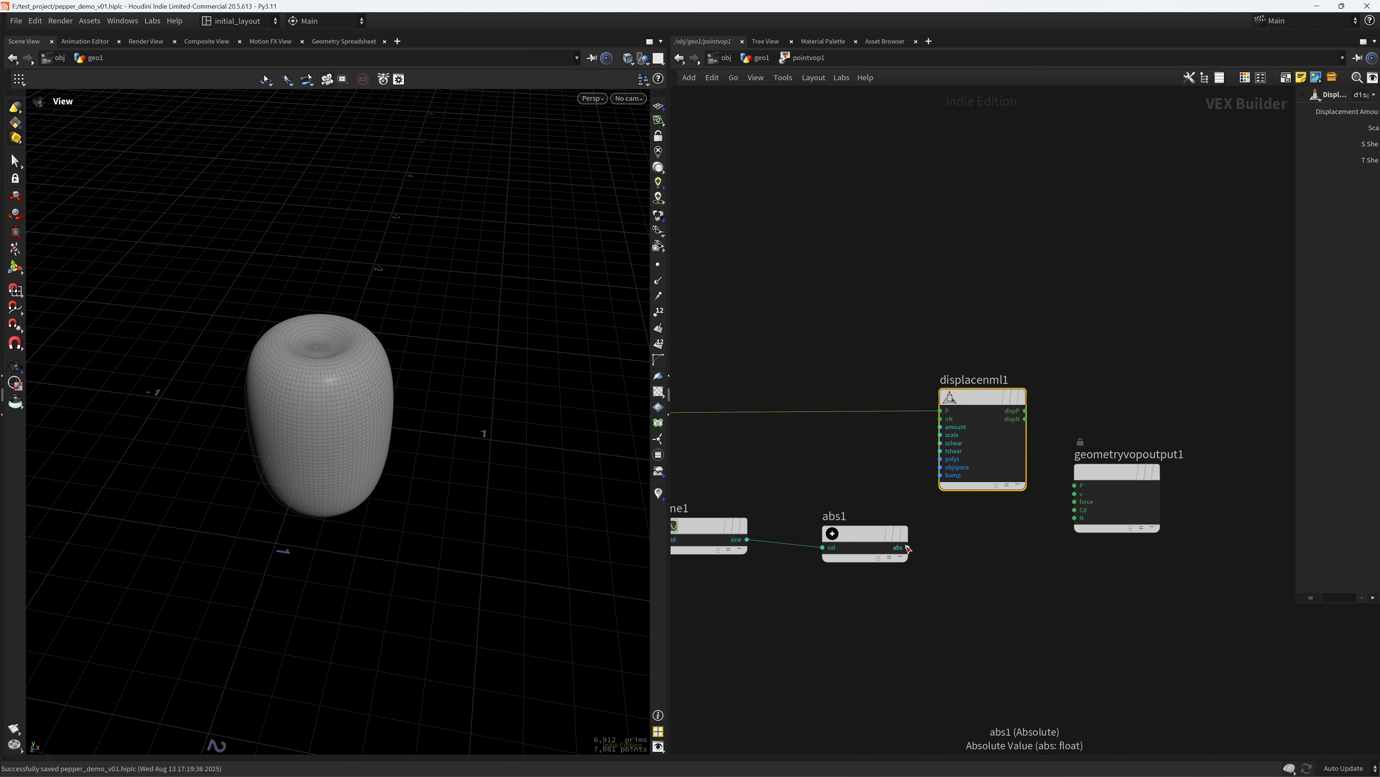
# Connect abs1 to displacenml1's amount input, and its dispP output to the P input of geometryvopoutput1.
pyautogui.click(908, 547)
pyautogui.click(941, 427)
pyautogui.moveTo(1115, 476); pyautogui.dragTo(1161, 381)
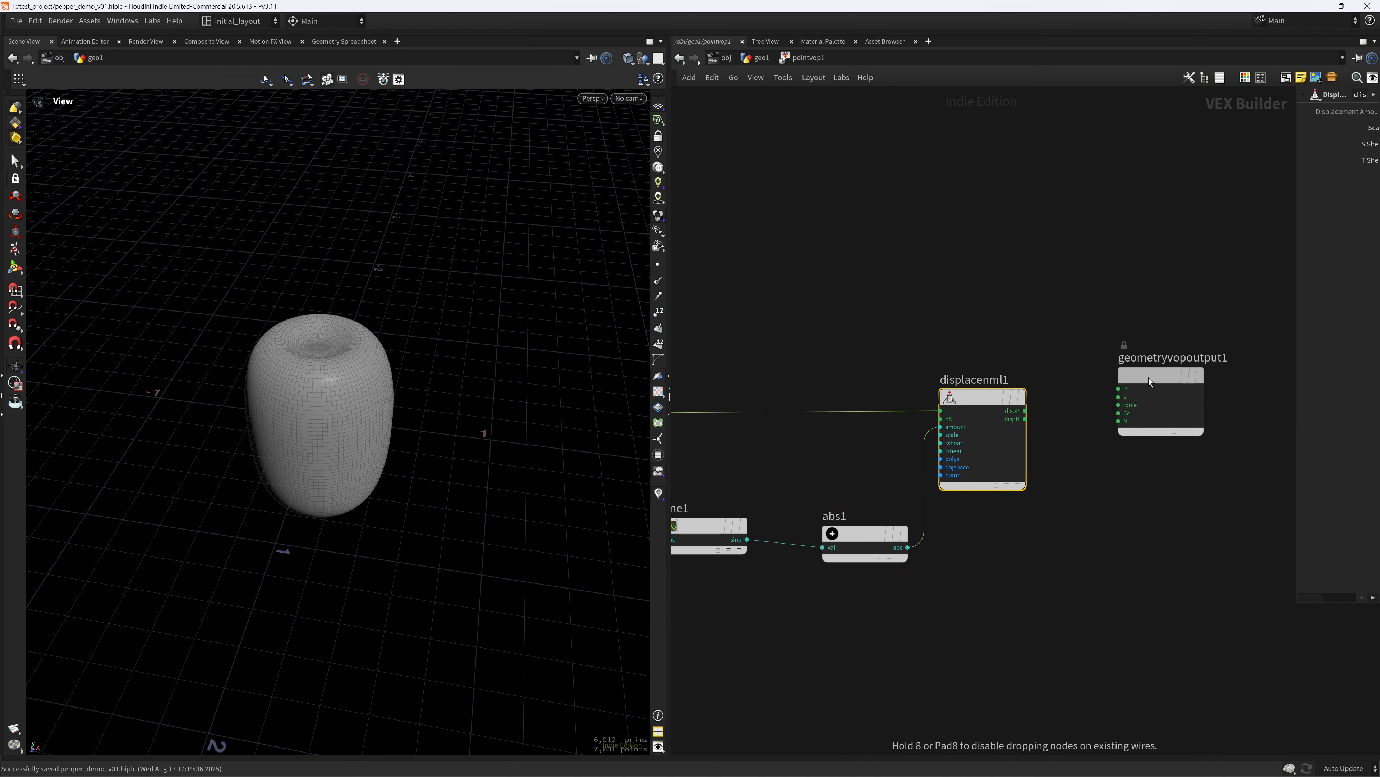
pyautogui.click(1025, 411)
pyautogui.click(1120, 390)
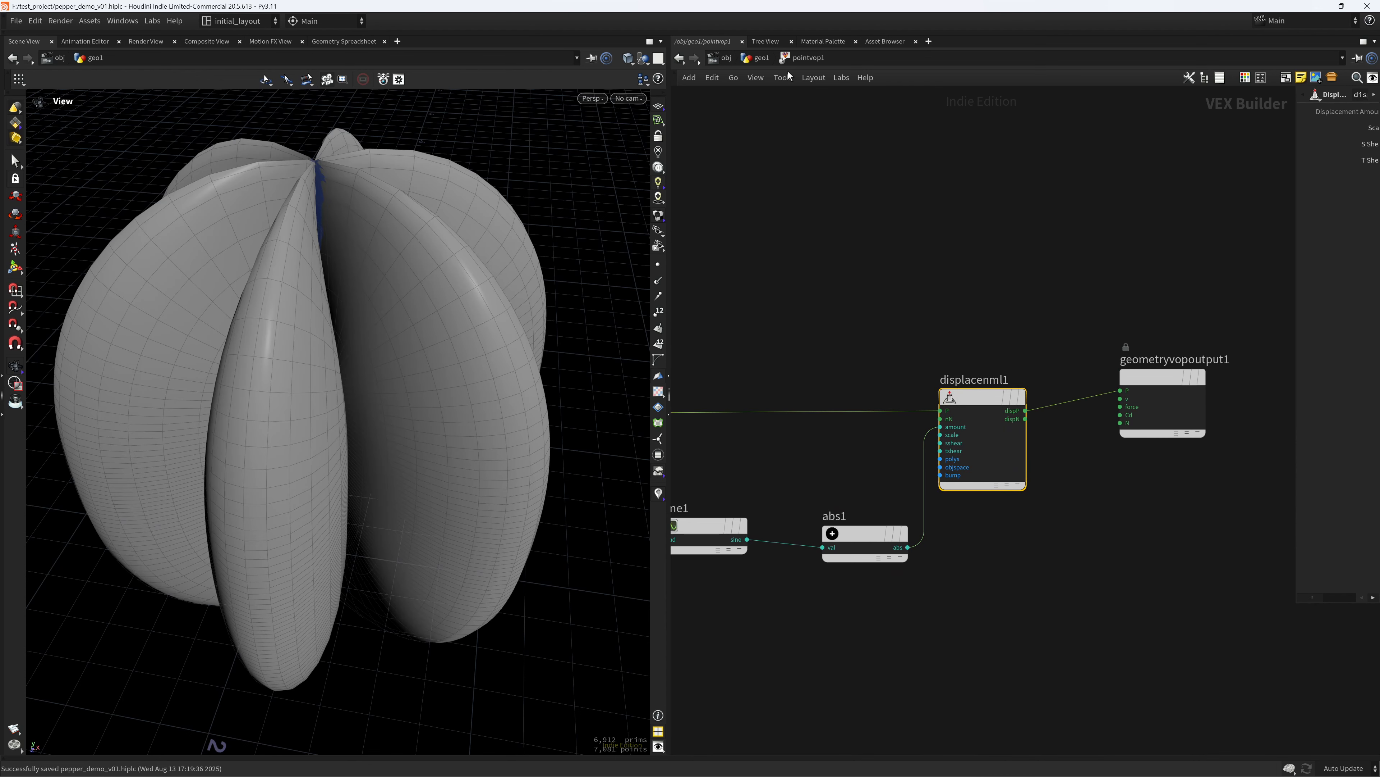
# Return to the geometry network, append a Labs Soften Normals node to pointvop1 and display its result.
pyautogui.press('u')
pyautogui.press('Tab')
pyautogui.write('NO')
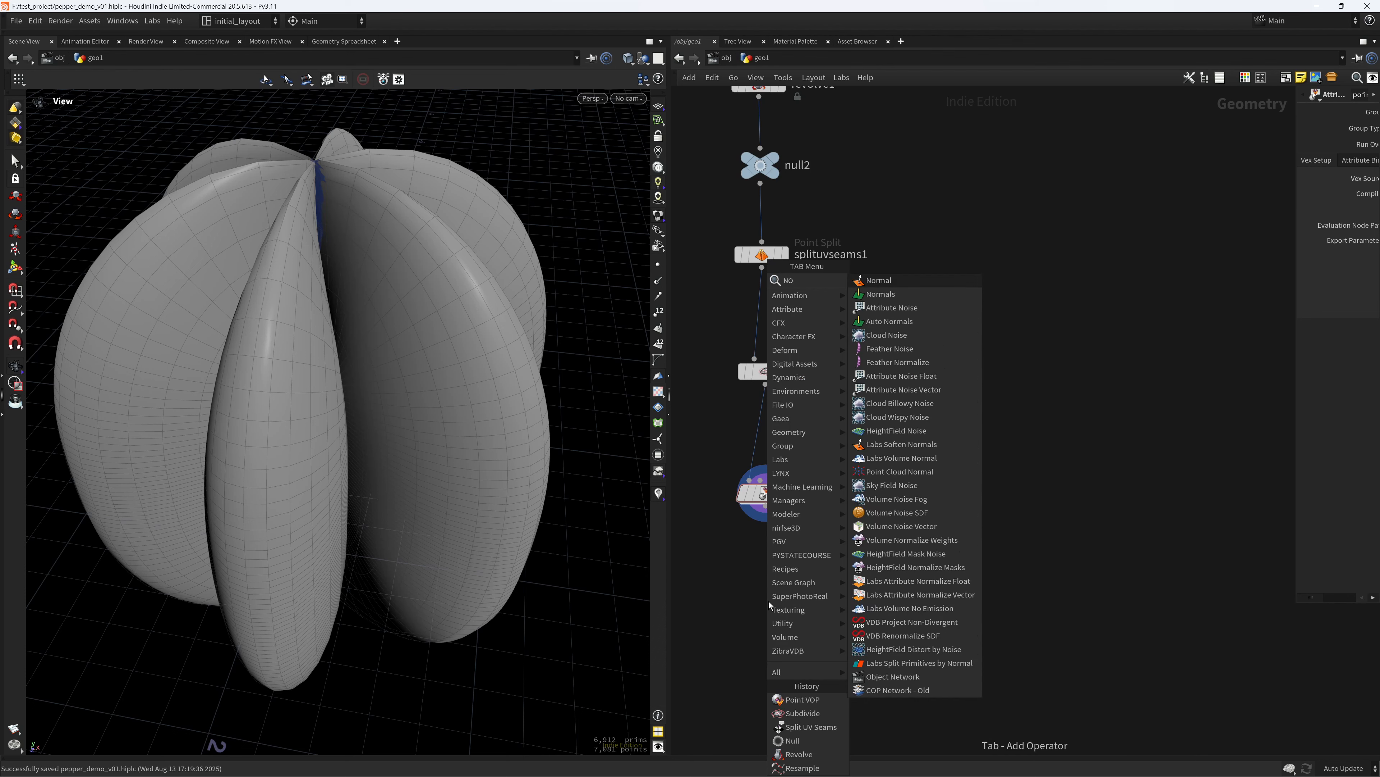
pyautogui.press('BackSpace')
pyautogui.press('BackSpace')
pyautogui.write('SOF')
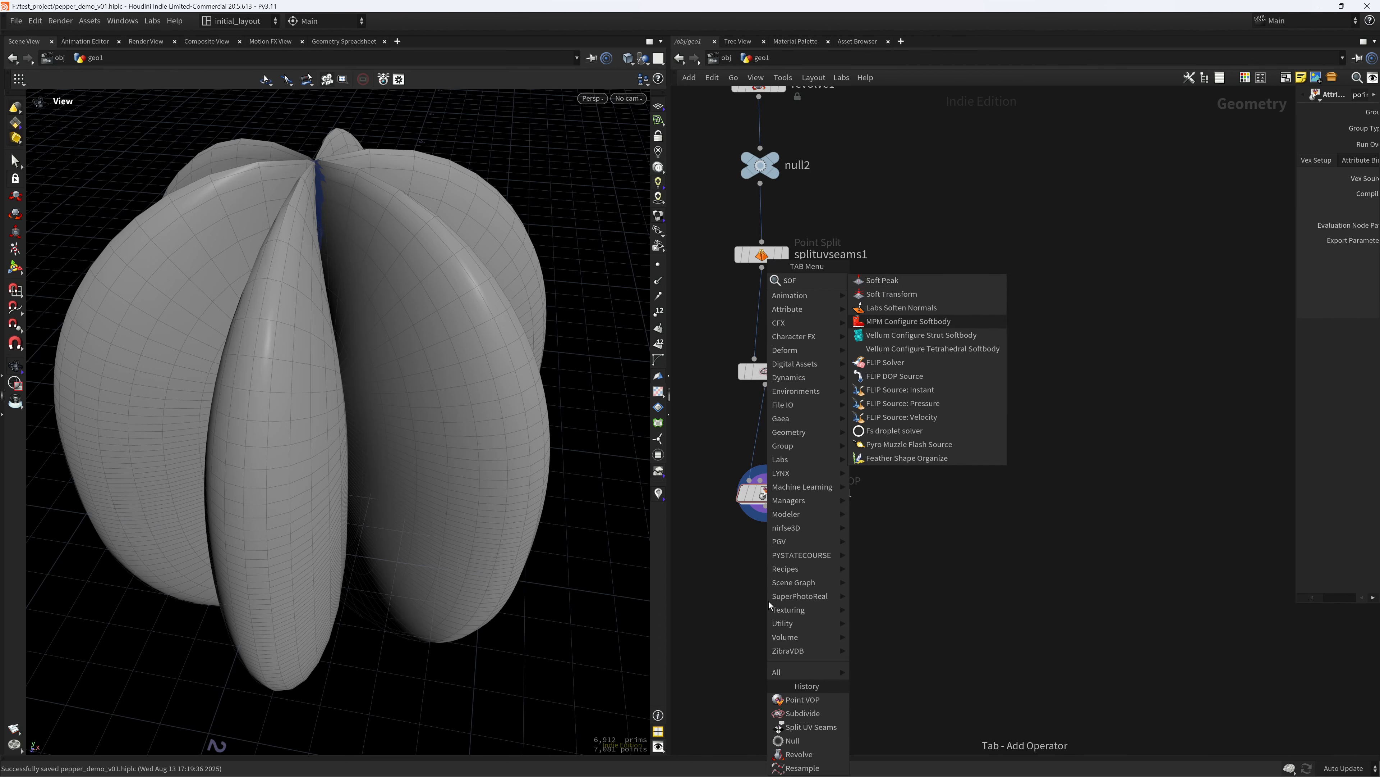
pyautogui.press('Up')
pyautogui.press('Return')
pyautogui.click(769, 601)
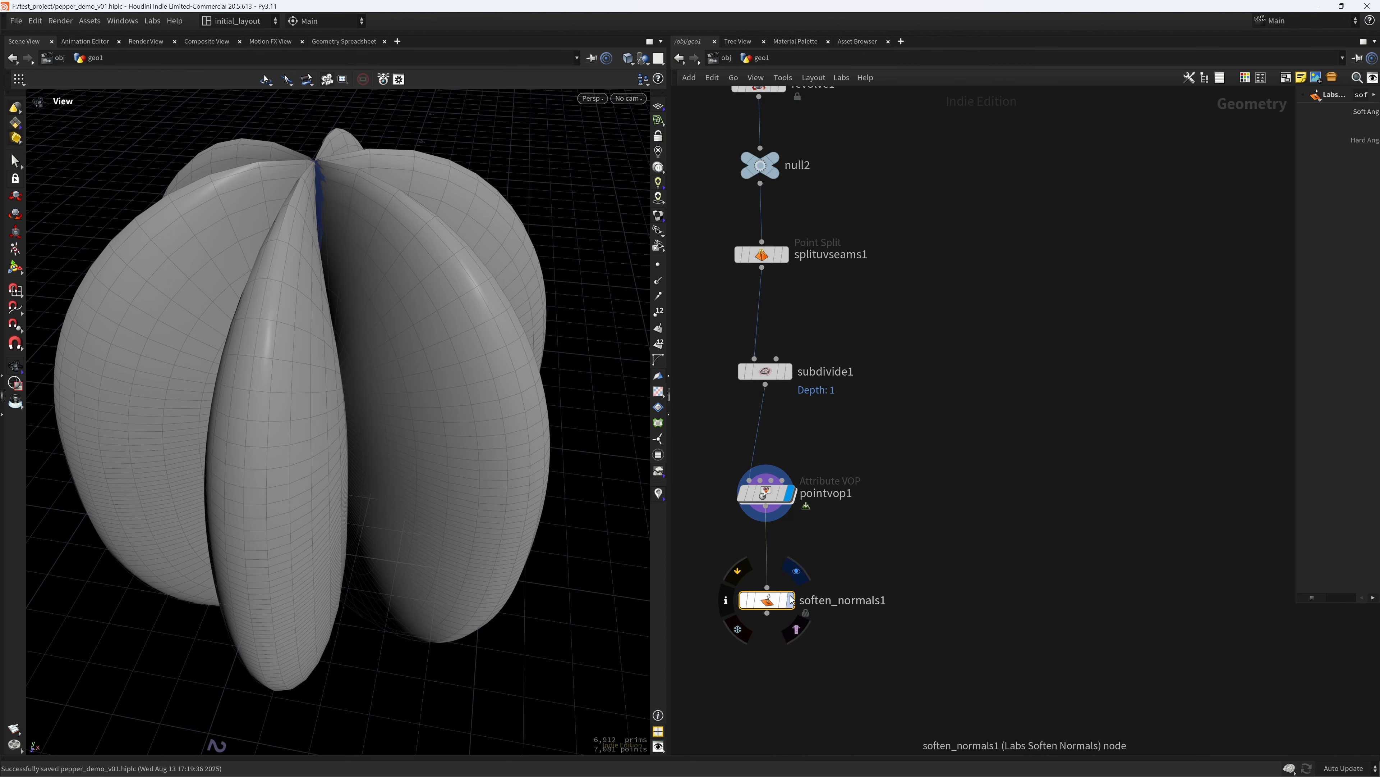
# Inside pointvop1, set the Displace Along Normal node's Scale to .07 and inspect the lobes from the top and side.
pyautogui.doubleClick(783, 495)
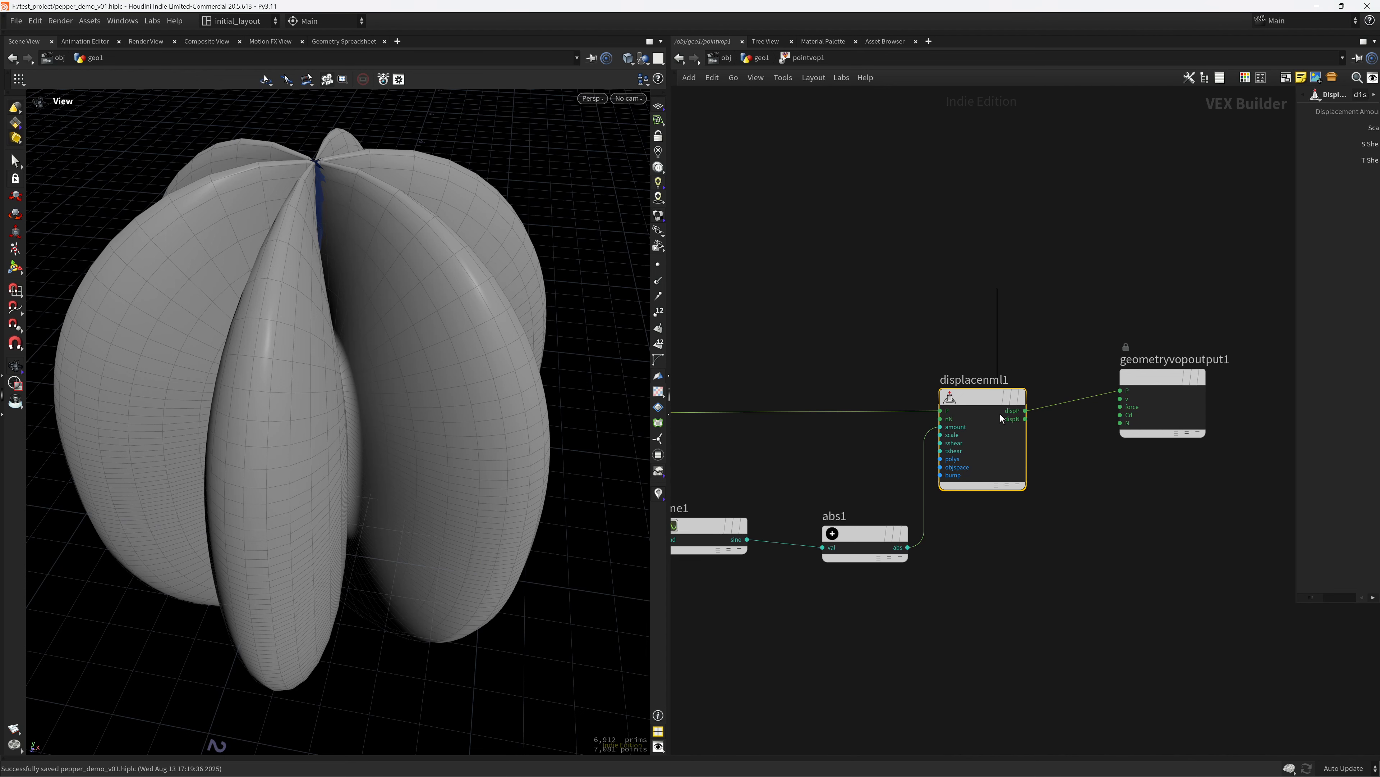
pyautogui.moveTo(1298, 201); pyautogui.dragTo(1063, 245)
pyautogui.moveTo(1171, 132); pyautogui.dragTo(994, 166)
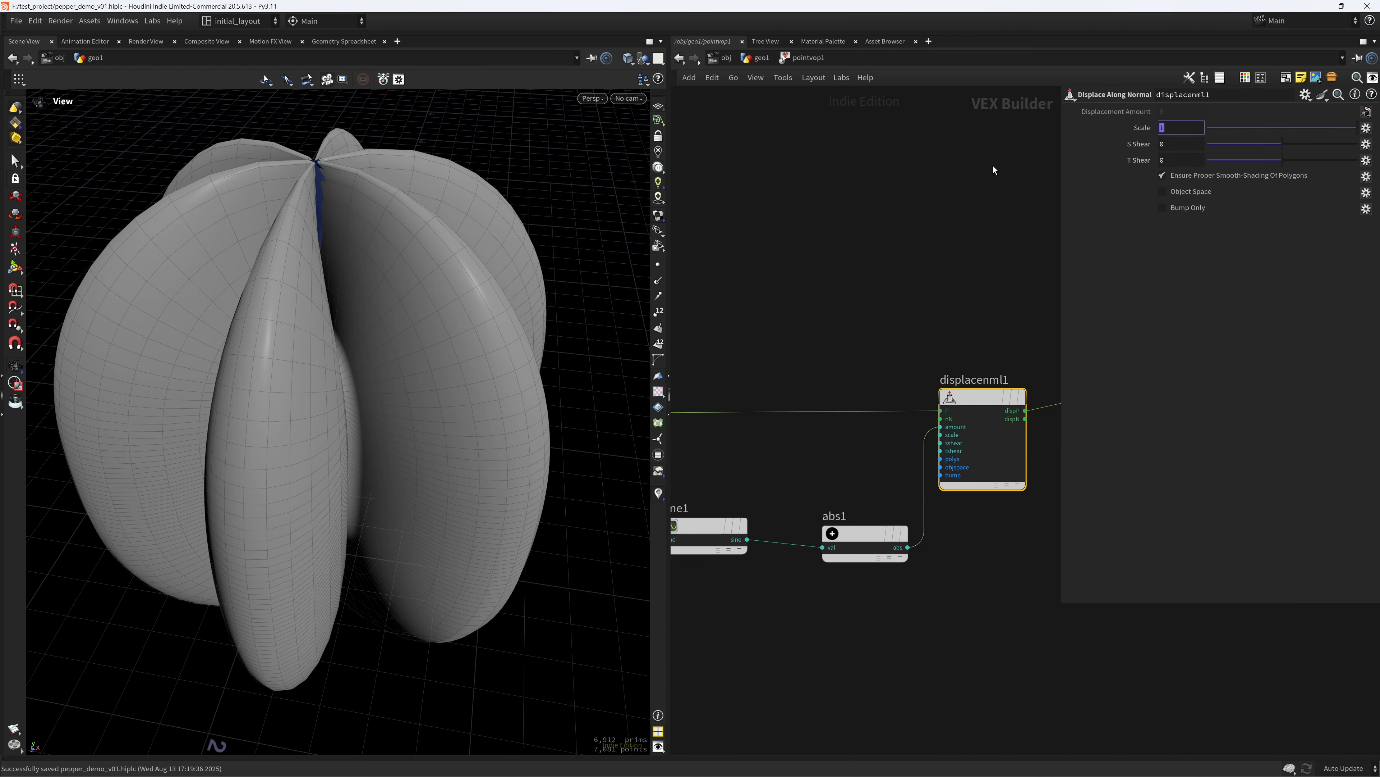
pyautogui.write('.07')
pyautogui.press('Return')
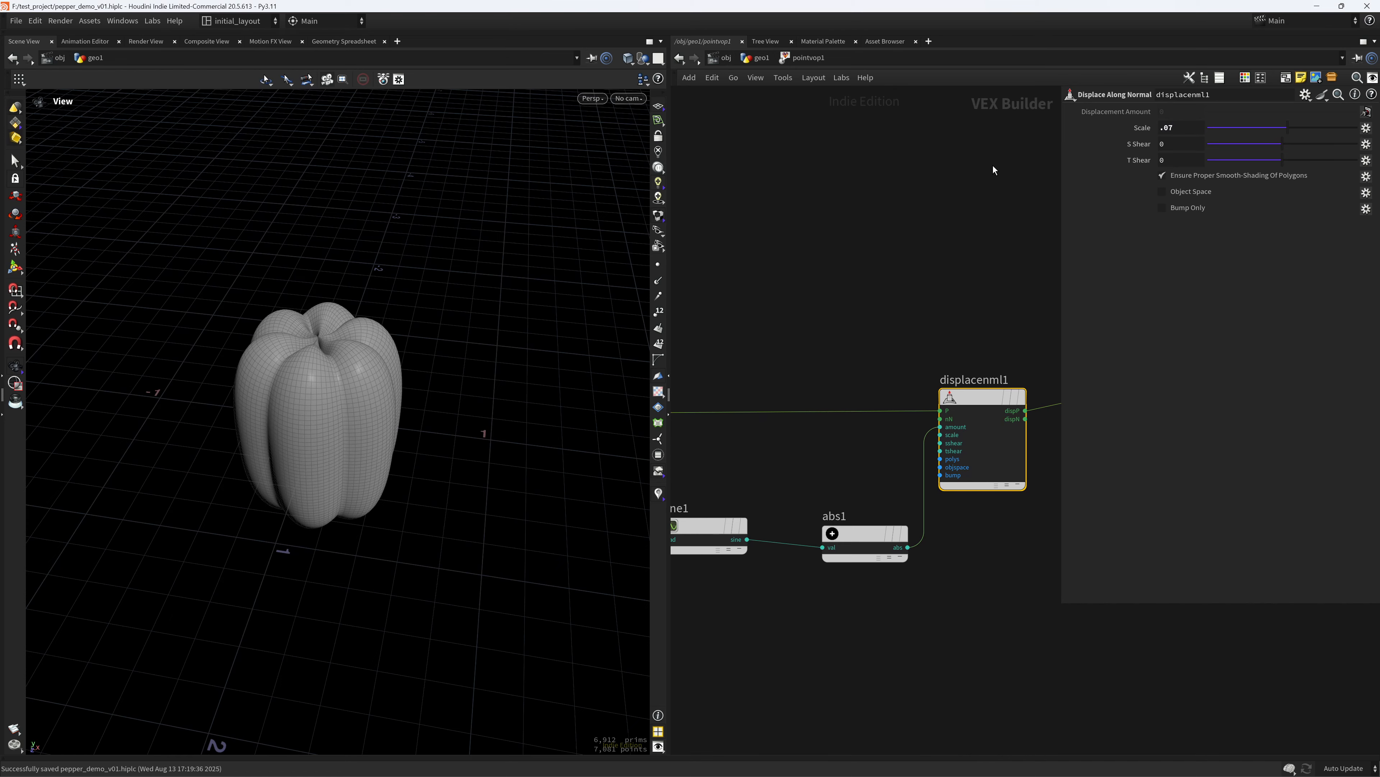
pyautogui.moveTo(283, 431); pyautogui.dragTo(387, 469)
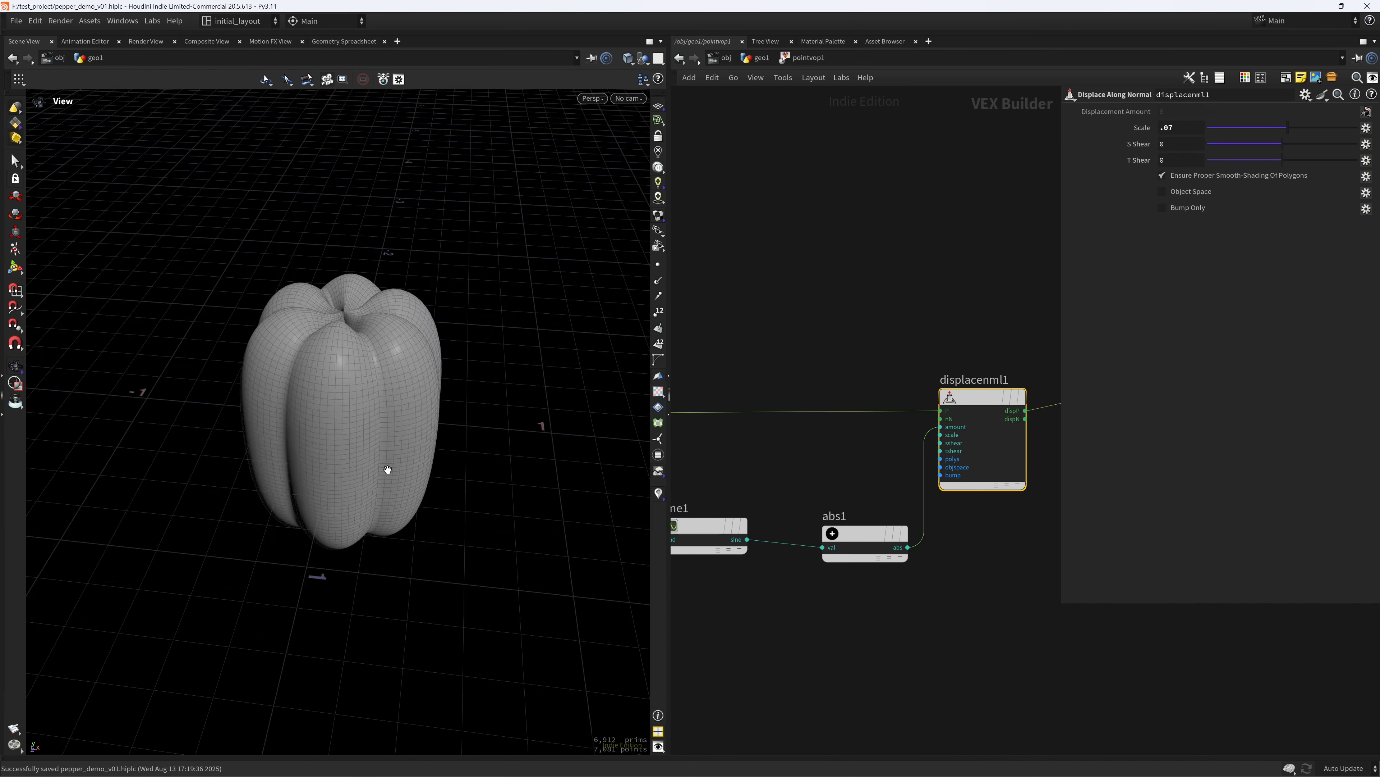
pyautogui.moveTo(388, 470); pyautogui.dragTo(401, 411, button='right')
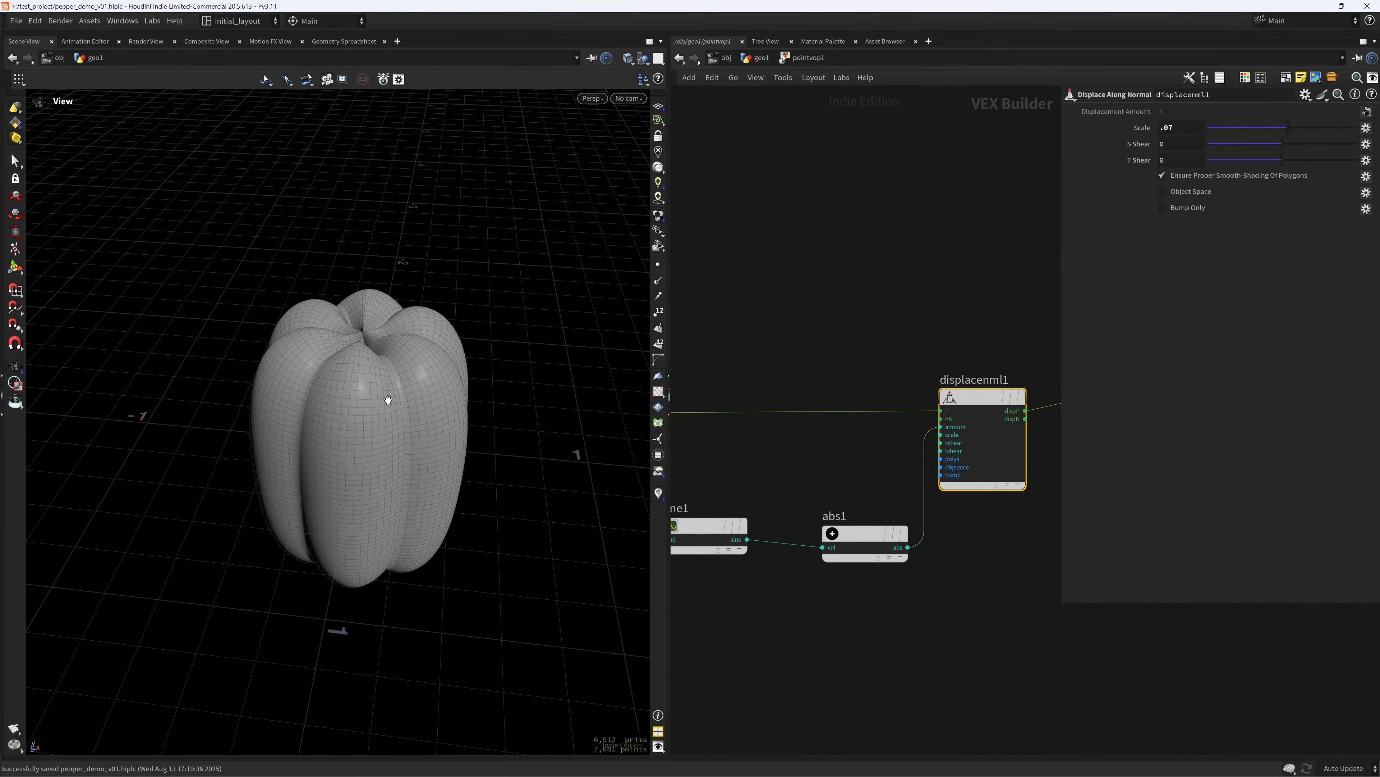
pyautogui.moveTo(360, 408); pyautogui.dragTo(434, 287)
pyautogui.moveTo(434, 286); pyautogui.dragTo(316, 391, button='right')
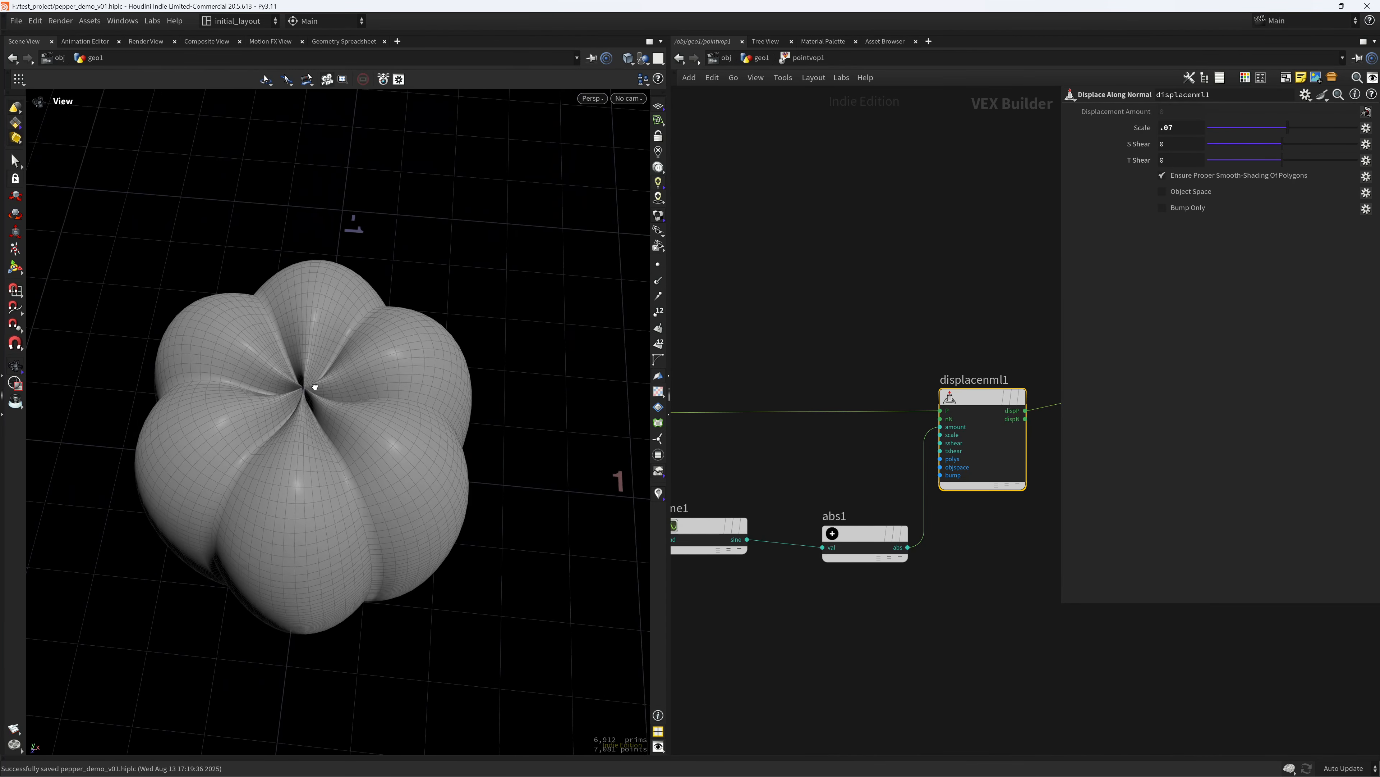
pyautogui.moveTo(316, 391); pyautogui.dragTo(324, 266)
pyautogui.moveTo(324, 266); pyautogui.dragTo(379, 404, button='right')
pyautogui.moveTo(379, 404); pyautogui.dragTo(398, 384)
pyautogui.moveTo(792, 297); pyautogui.dragTo(791, 379, button='middle')
pyautogui.click(783, 534)
pyautogui.moveTo(949, 256); pyautogui.dragTo(786, 323, button='middle')
pyautogui.click(974, 496)
pyautogui.moveTo(401, 356)
pyautogui.mouseDown()
pyautogui.moveTo(381, 426)
pyautogui.moveTo(393, 403)
pyautogui.mouseUp()
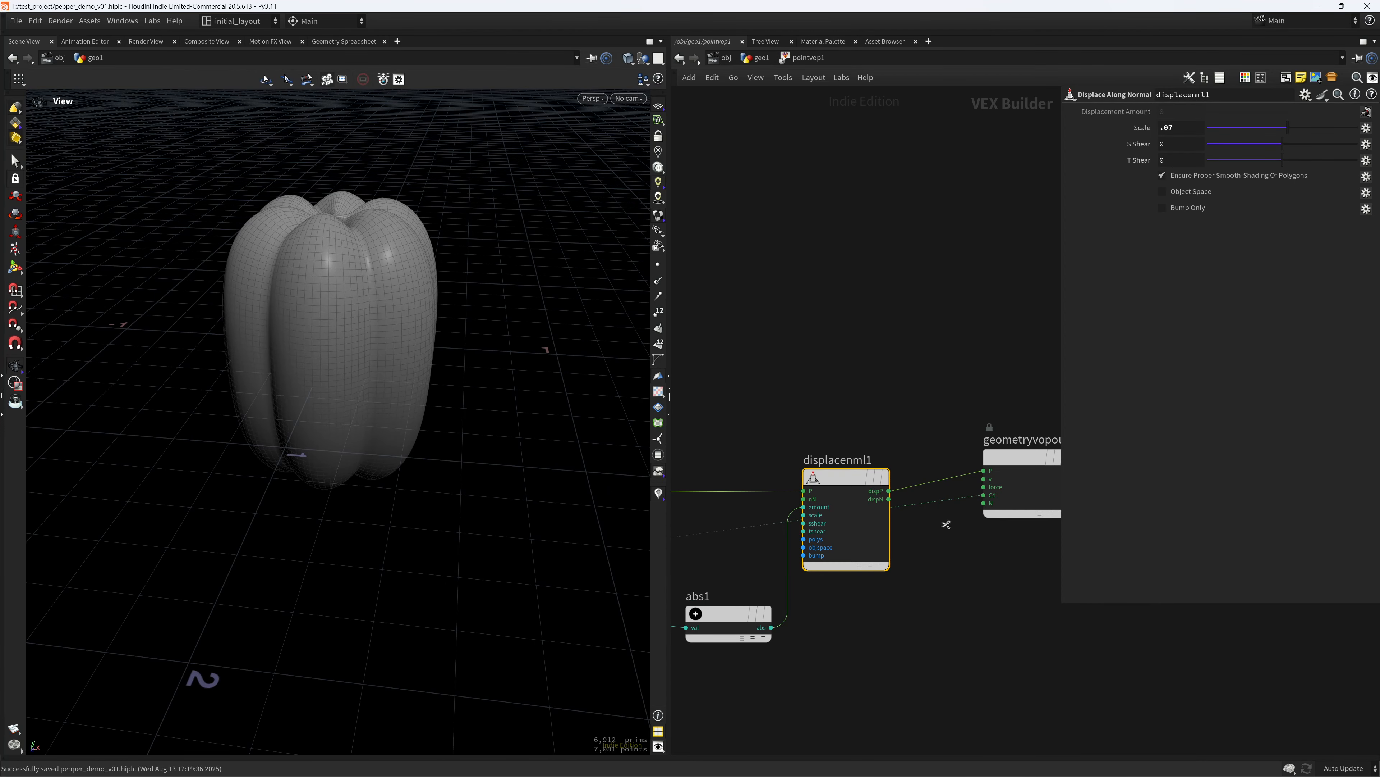
pyautogui.moveTo(946, 524); pyautogui.dragTo(938, 490)
# Add a Ramp Parameter node fed by vectofloat1's fval1 output and set its type to Spline Ramp (float).
pyautogui.moveTo(724, 377); pyautogui.dragTo(1119, 328, button='middle')
pyautogui.moveTo(709, 498); pyautogui.dragTo(1042, 452, button='middle')
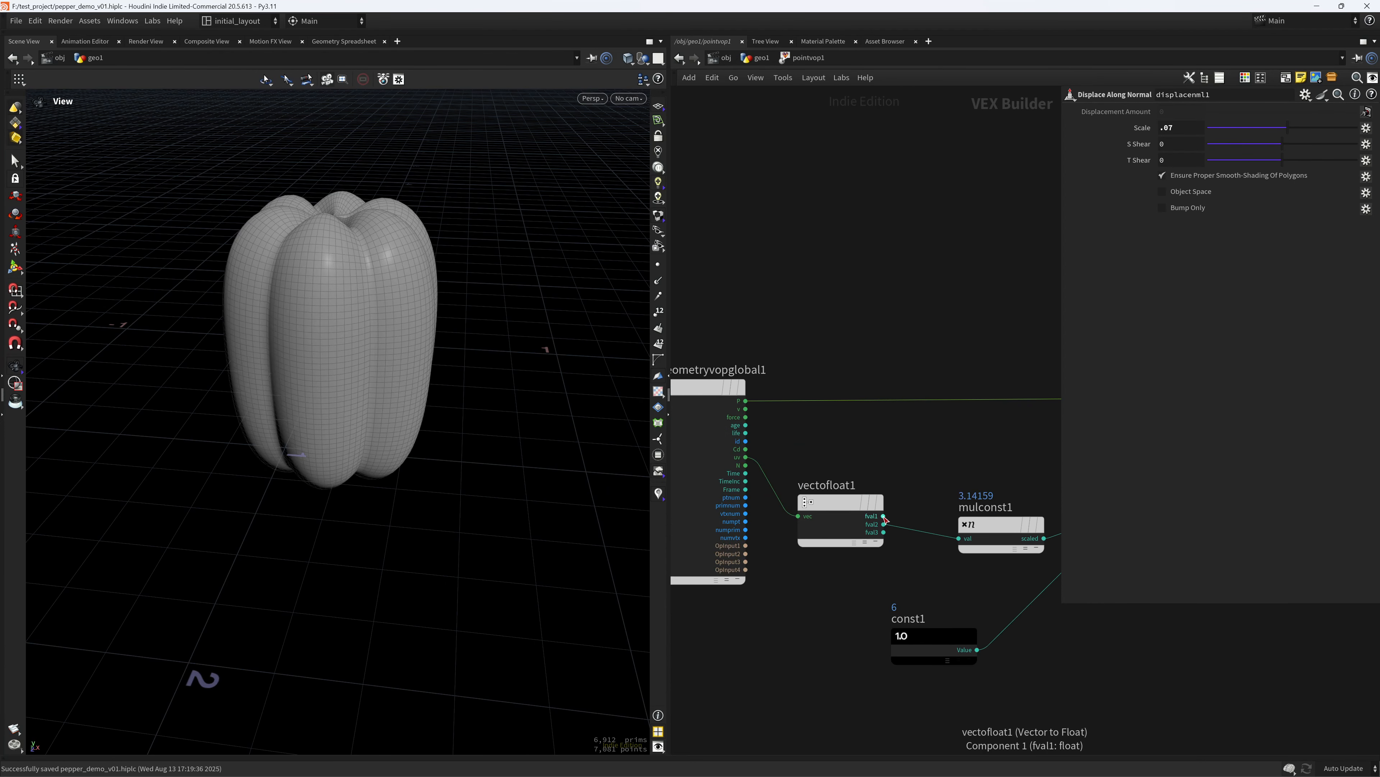
pyautogui.click(884, 517)
pyautogui.moveTo(1074, 293); pyautogui.dragTo(834, 413, button='middle')
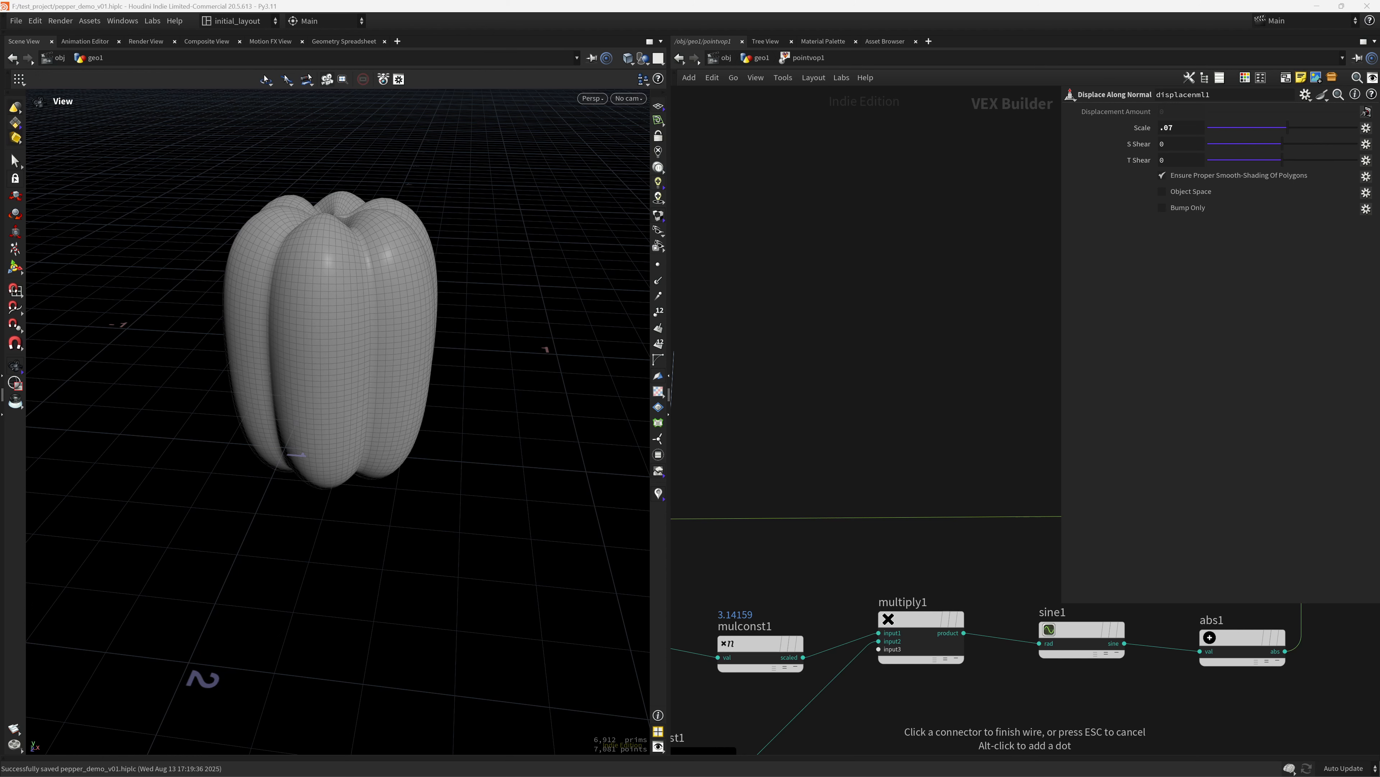
pyautogui.press('Tab')
pyautogui.write('RAM')
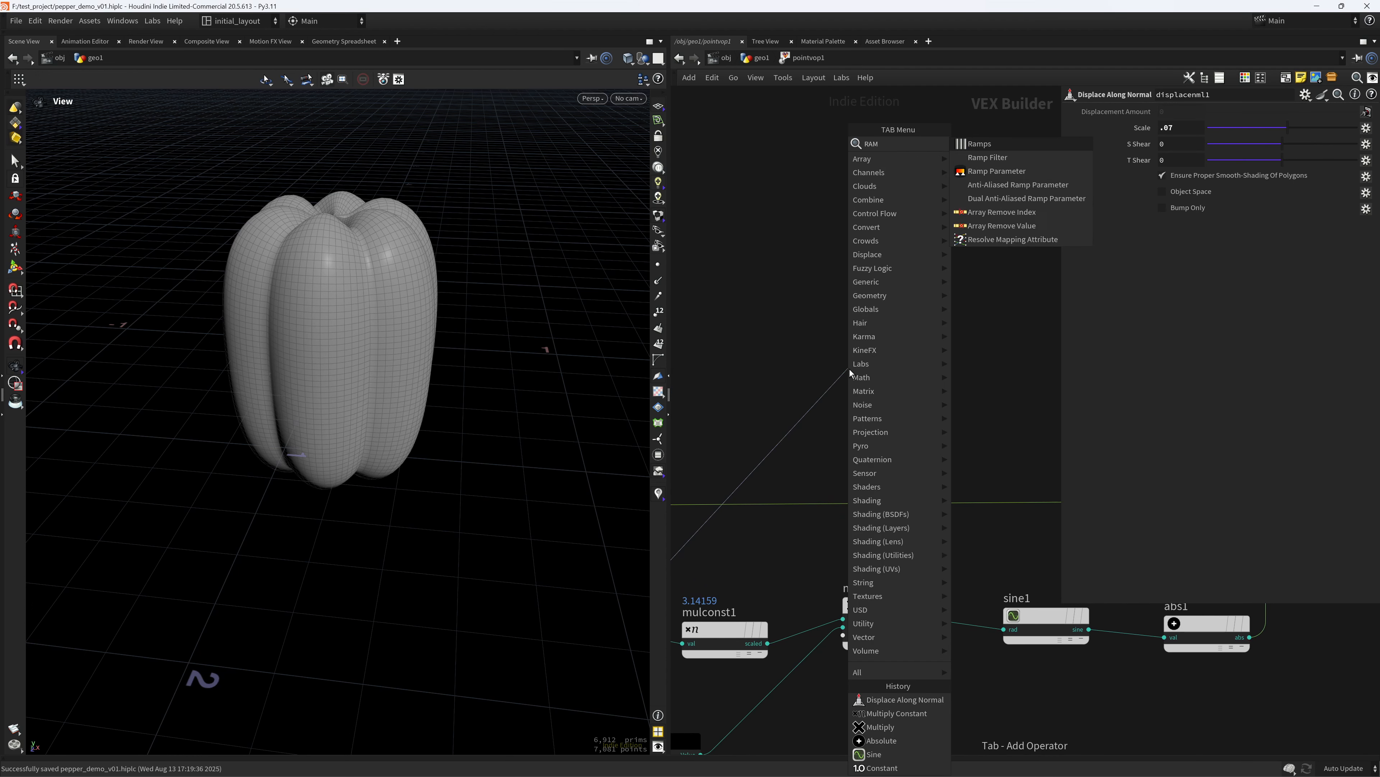
pyautogui.write('P')
pyautogui.press('Down')
pyautogui.press('Down')
pyautogui.press('Return')
pyautogui.press('Return')
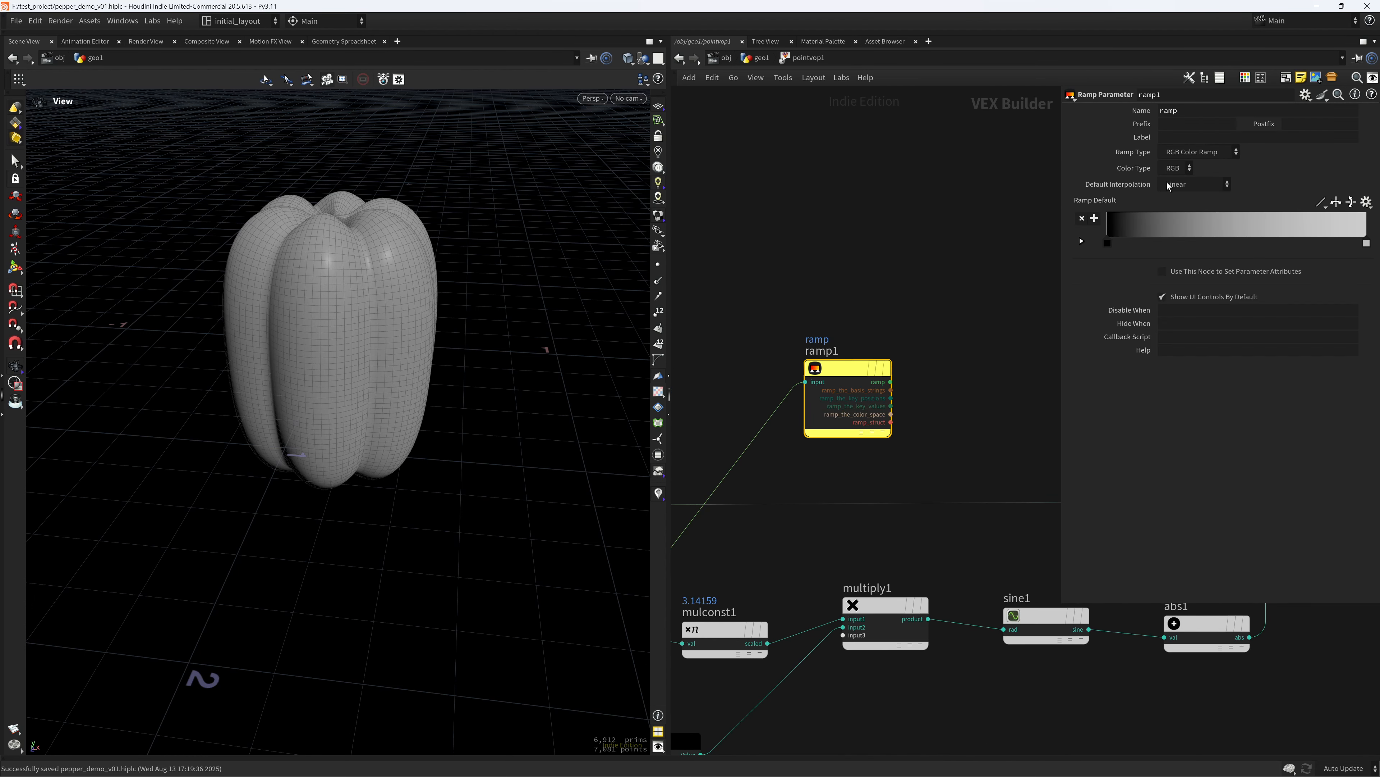
pyautogui.click(1201, 152)
pyautogui.click(1194, 184)
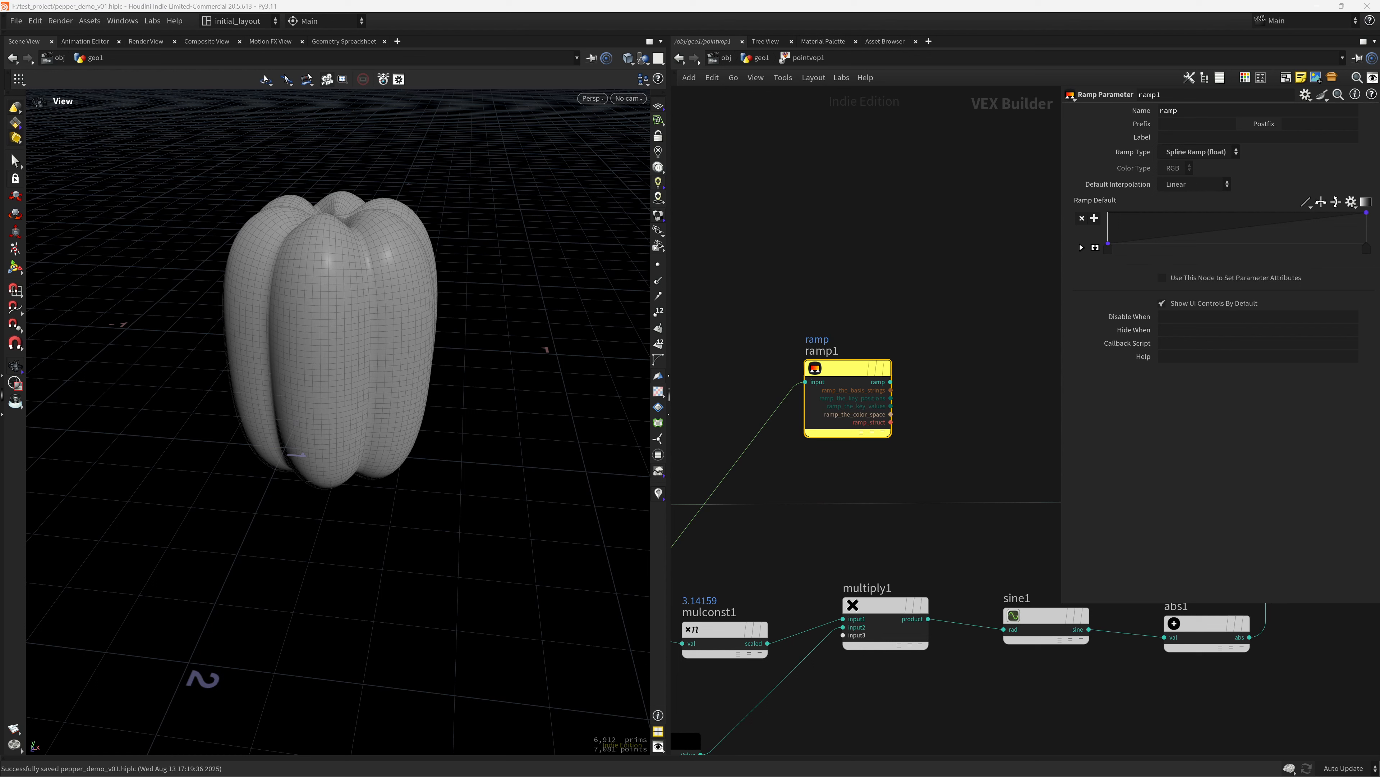
# Insert a Multiply node between abs1 and displacenml1's amount input.
pyautogui.moveTo(977, 428); pyautogui.dragTo(711, 387, button='middle')
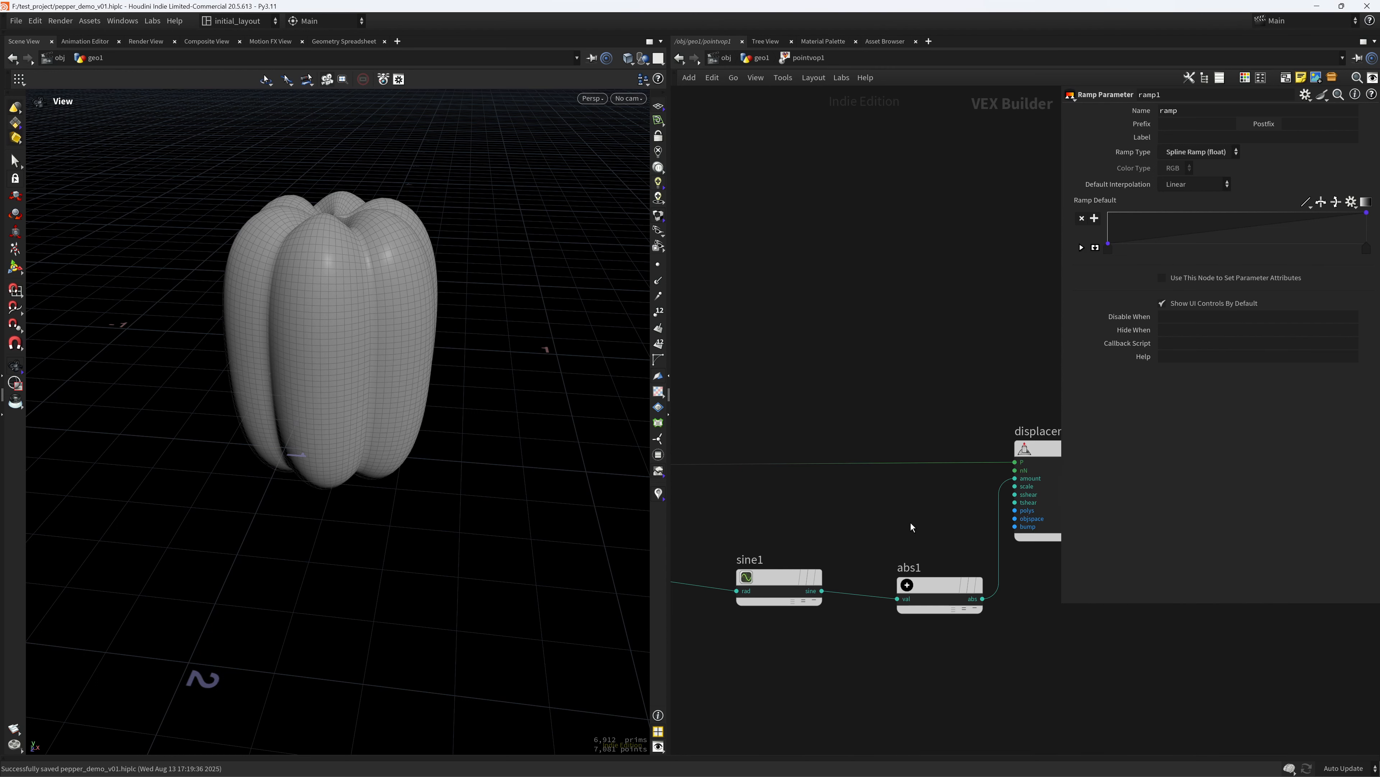
pyautogui.moveTo(910, 522); pyautogui.dragTo(669, 495, button='middle')
pyautogui.moveTo(822, 428); pyautogui.dragTo(868, 419)
pyautogui.press('Tab')
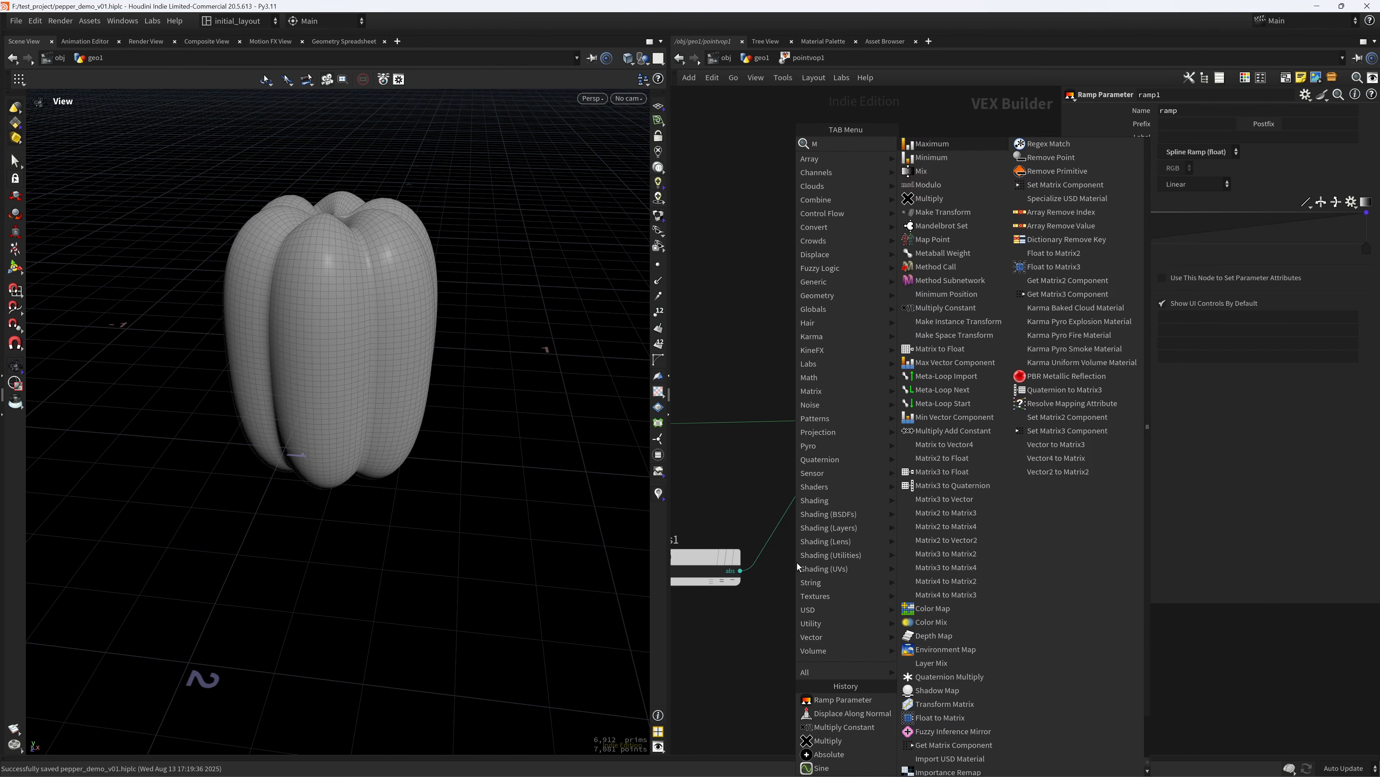
pyautogui.write('mul')
pyautogui.press('Return')
pyautogui.click(796, 562)
pyautogui.moveTo(783, 558); pyautogui.dragTo(796, 509)
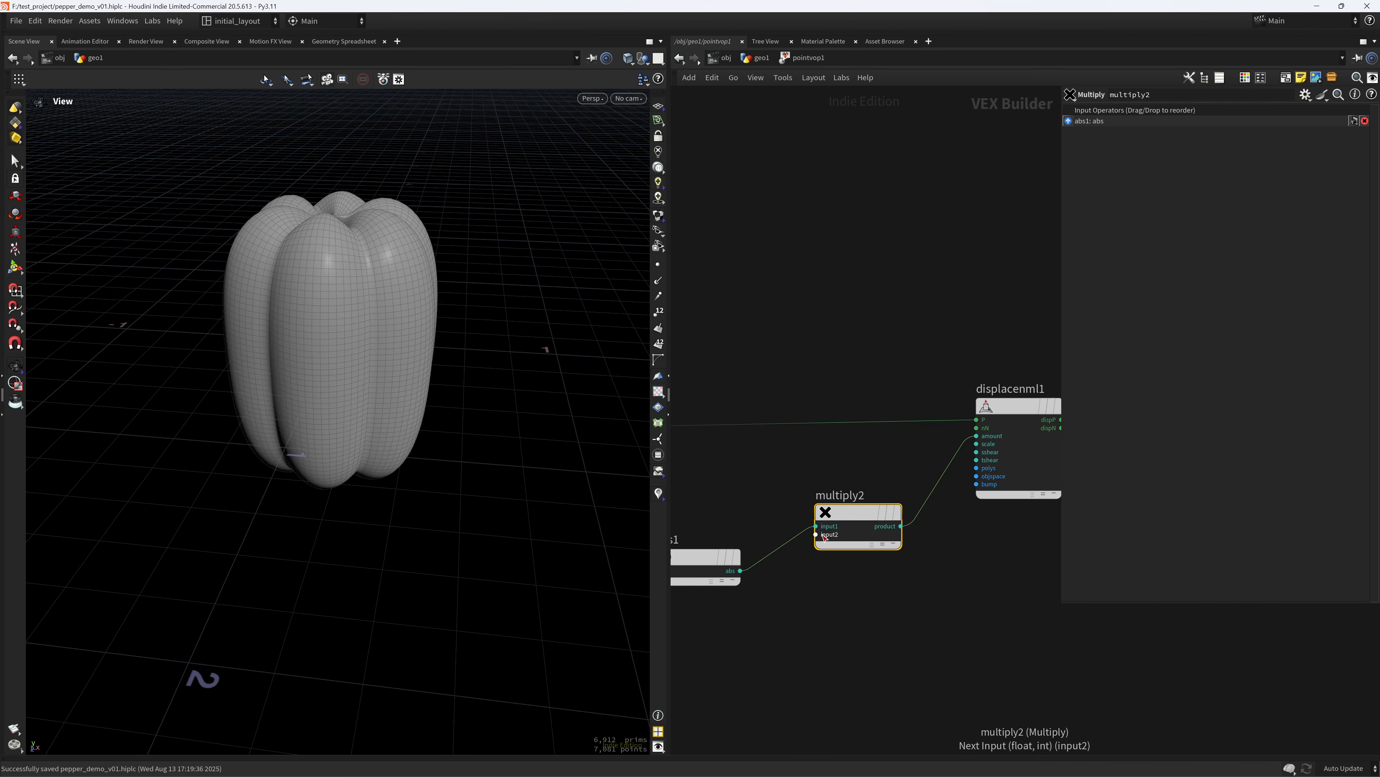
# Connect ramp1's ramp output to multiply2's second input and select the ramp node.
pyautogui.click(816, 534)
pyautogui.moveTo(757, 422); pyautogui.dragTo(1038, 496, button='middle')
pyautogui.moveTo(731, 395); pyautogui.dragTo(845, 469, button='middle')
pyautogui.click(977, 462)
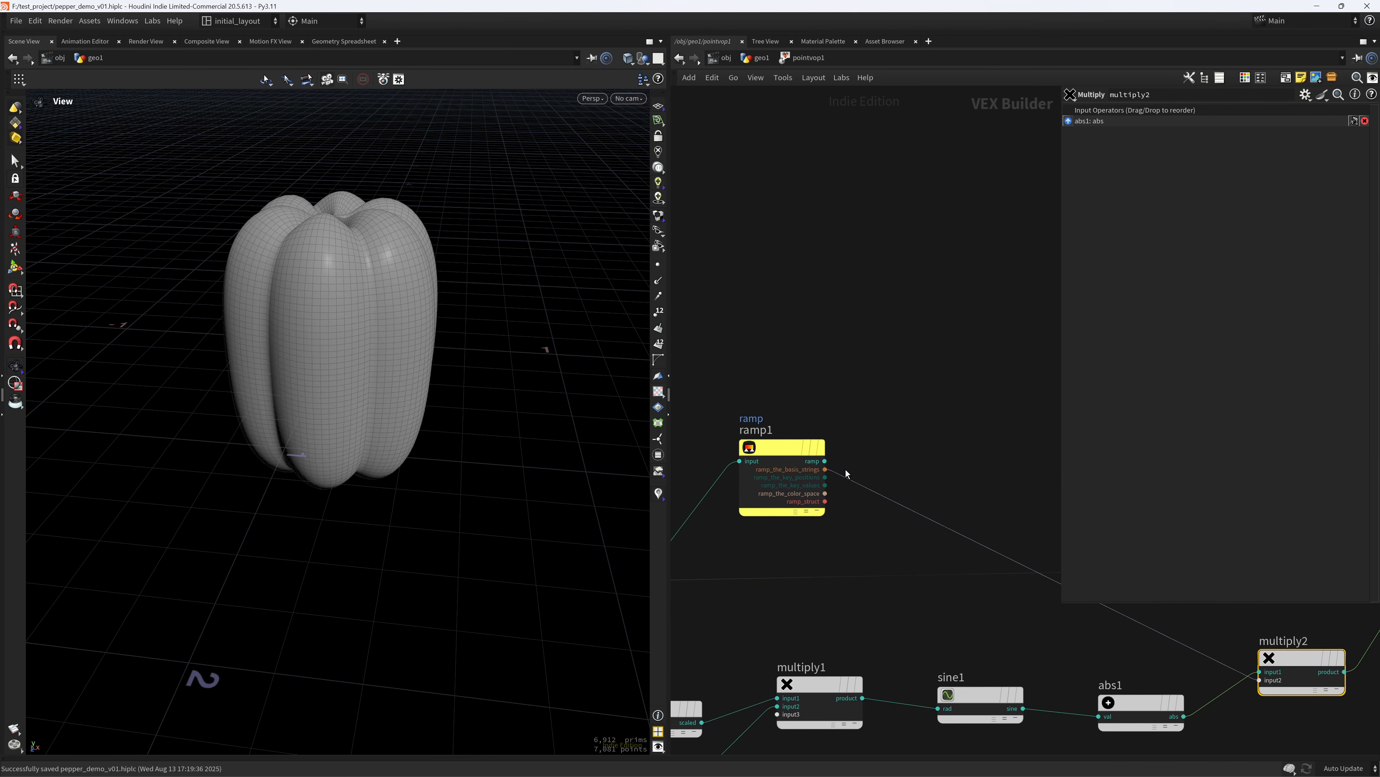
pyautogui.click(782, 448)
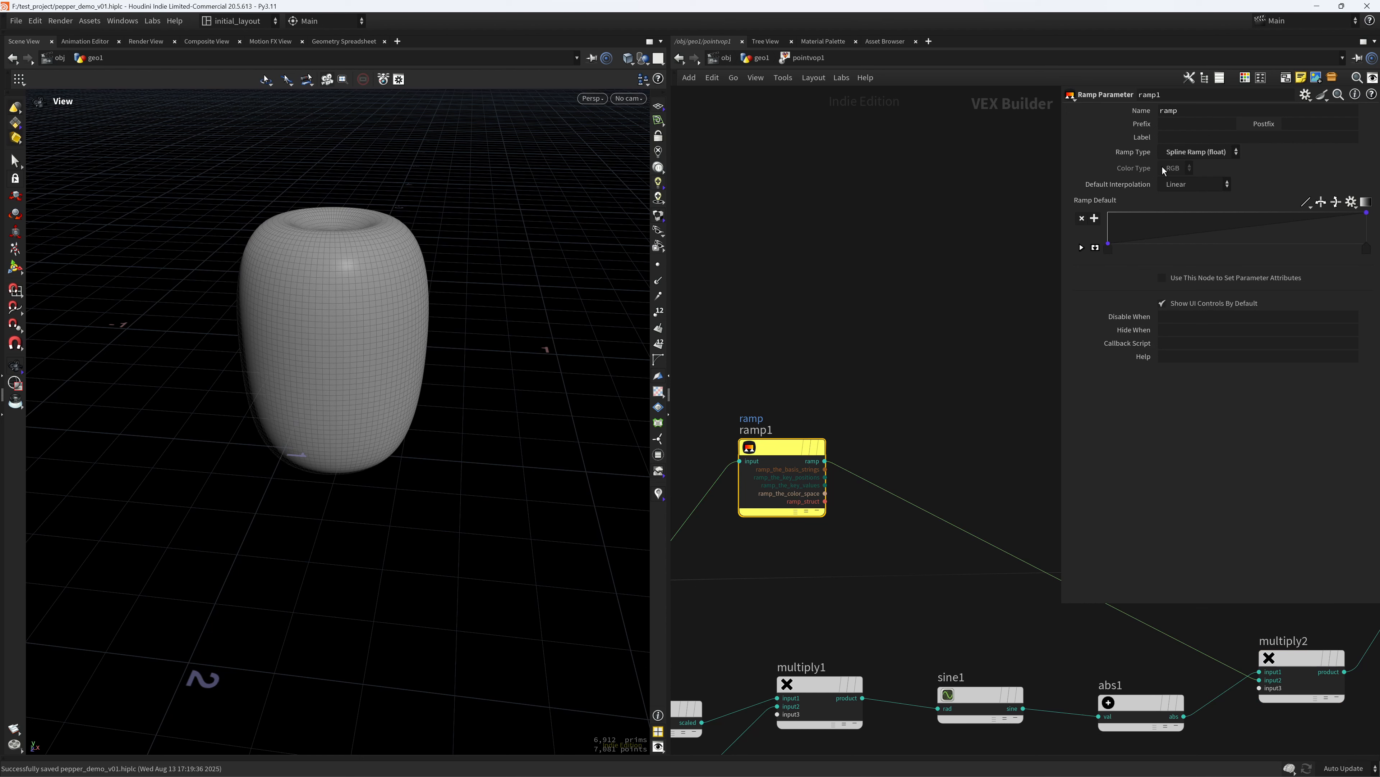
# On the geometry level, load a symmetric hill preset into pointvop1's ramp and set its interpolation to B-Spline.
pyautogui.click(753, 61)
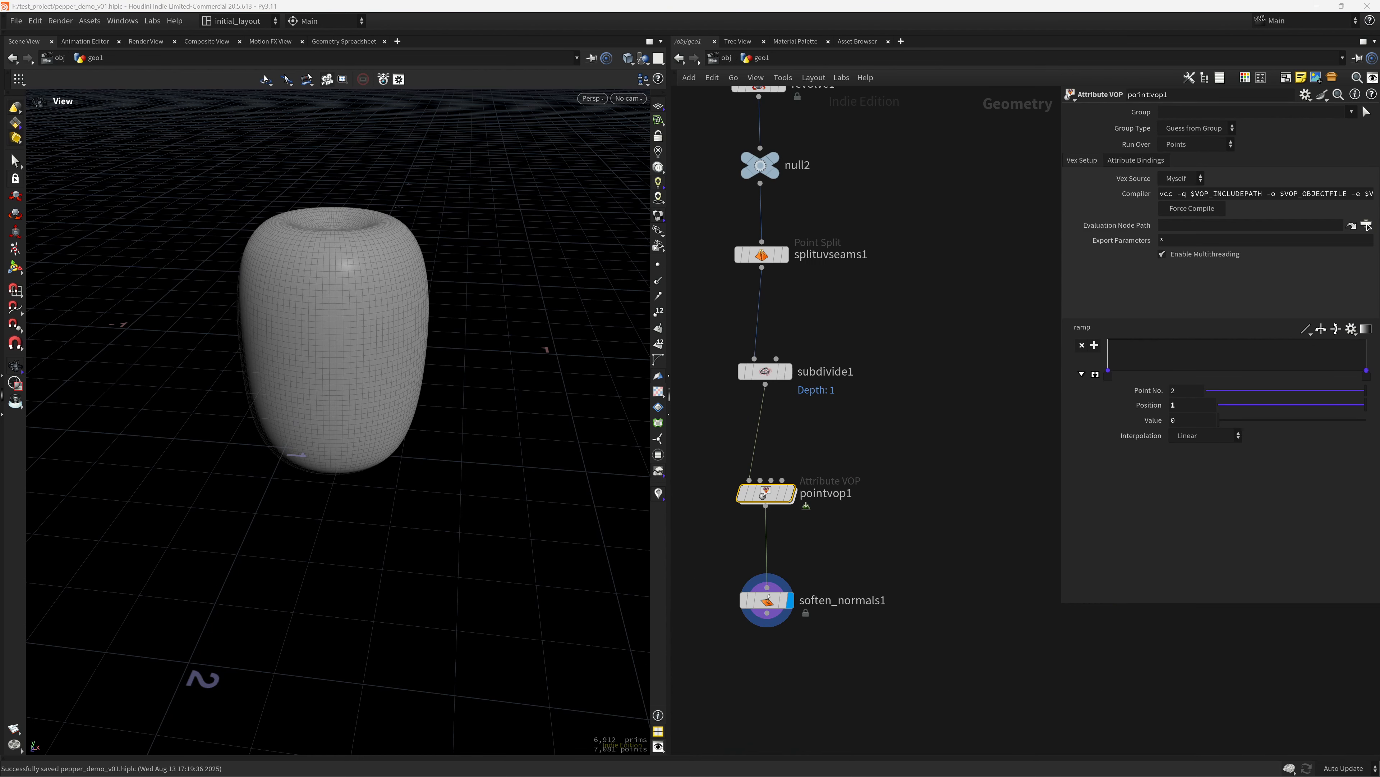
pyautogui.click(1352, 328)
pyautogui.click(1341, 357)
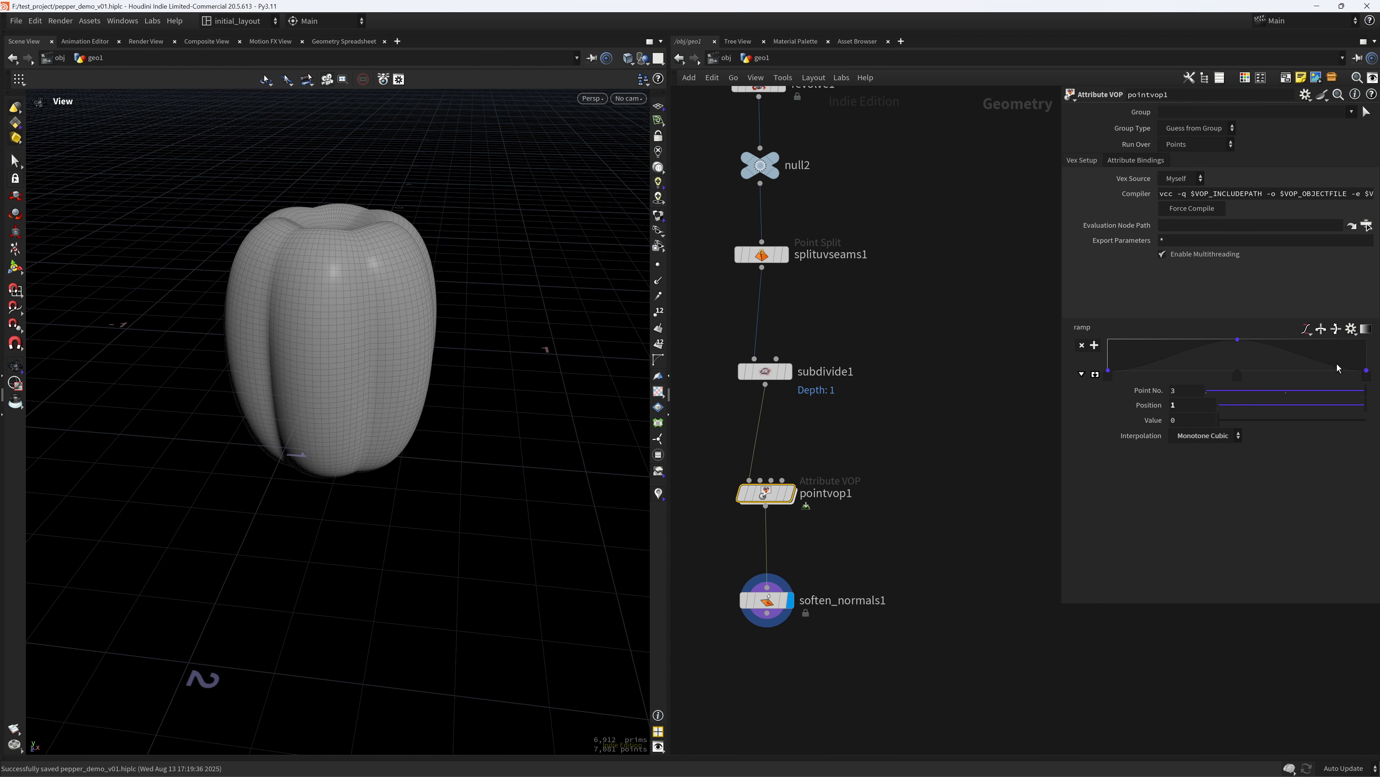
pyautogui.click(1306, 329)
pyautogui.click(1319, 412)
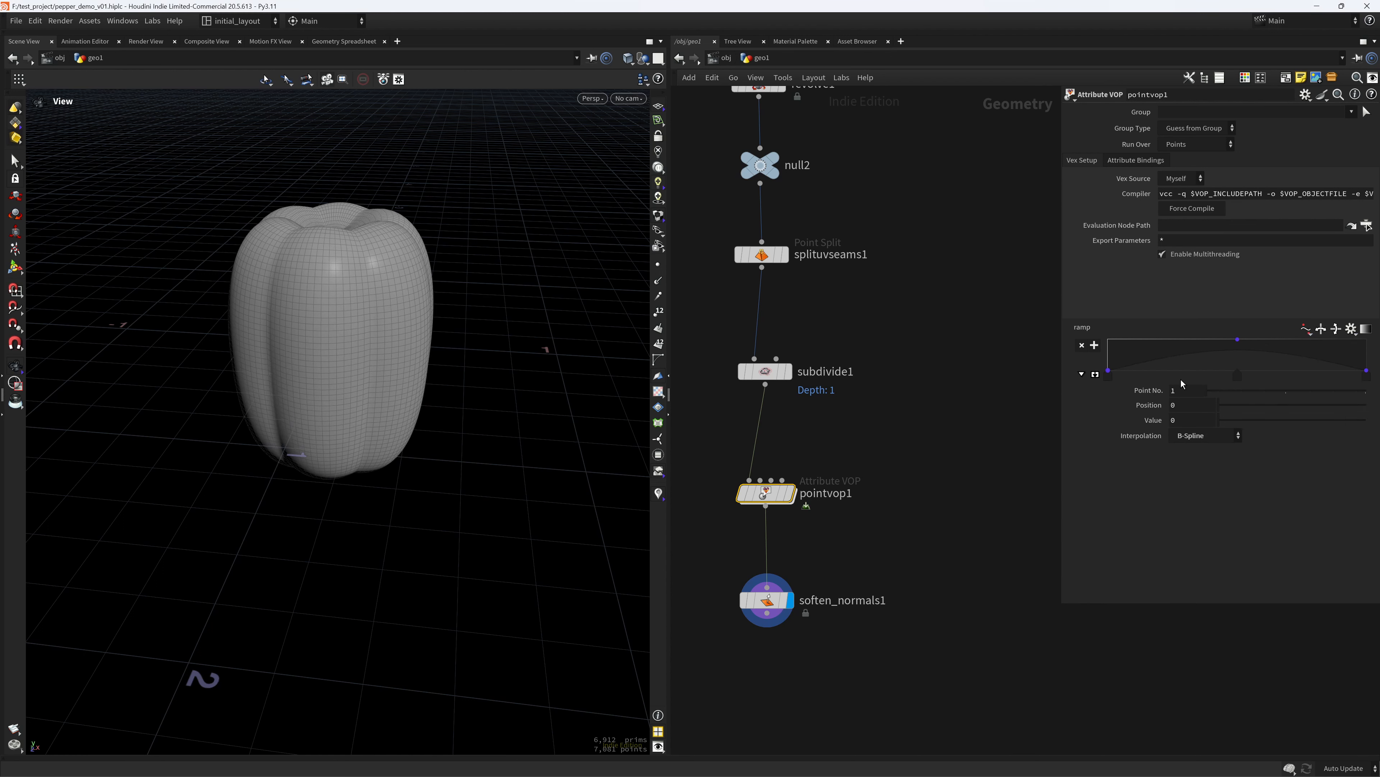
# Hide the wireframe in the viewport shading and add a ramp point at about position 0.135 with value 0.
pyautogui.hotkey('shift', 'w')
pyautogui.moveTo(483, 391)
pyautogui.mouseDown()
pyautogui.moveTo(363, 268)
pyautogui.moveTo(323, 271)
pyautogui.moveTo(401, 255)
pyautogui.moveTo(379, 251)
pyautogui.mouseUp()
pyautogui.click(1143, 371)
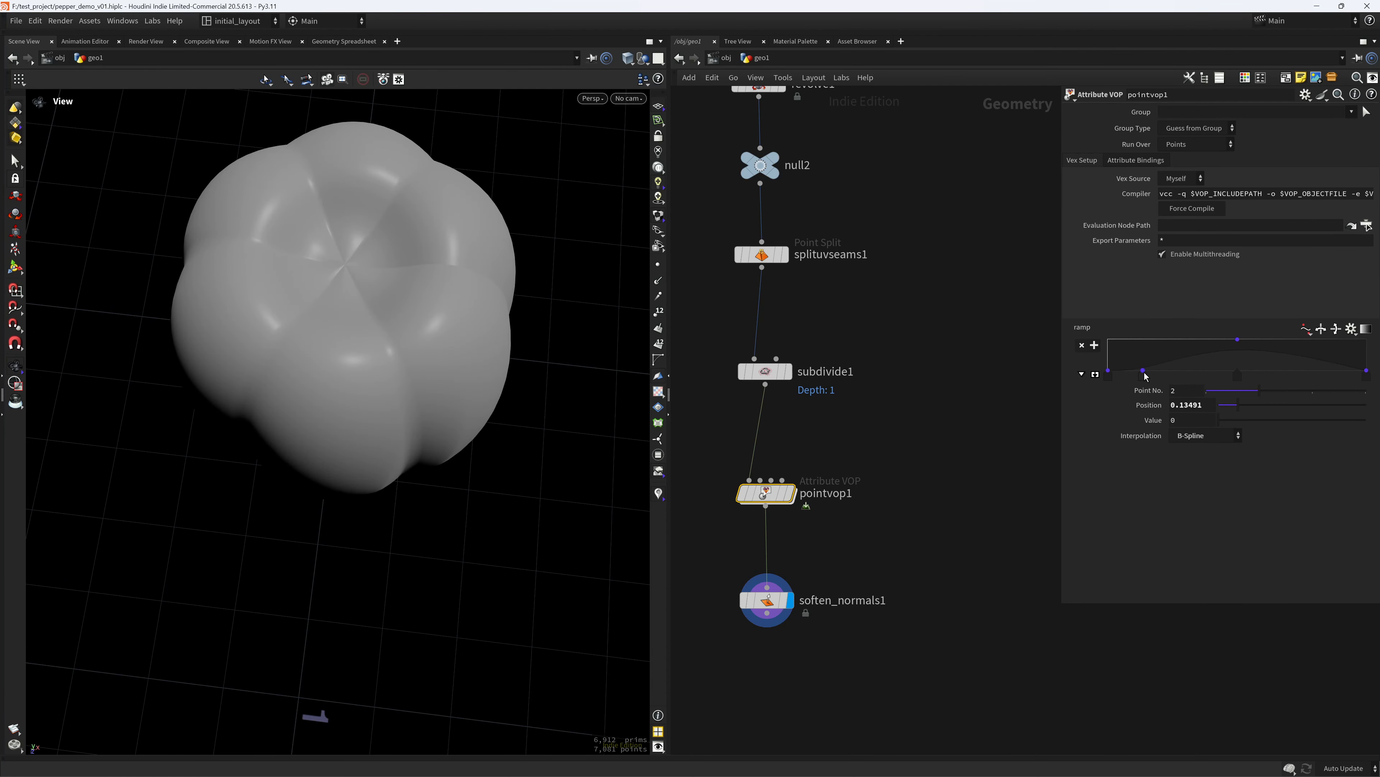
# Add ramp points at about position 0.866 value 0, position 0.224 value 0.767, and position 0.780 value 0.721.
pyautogui.click(1332, 371)
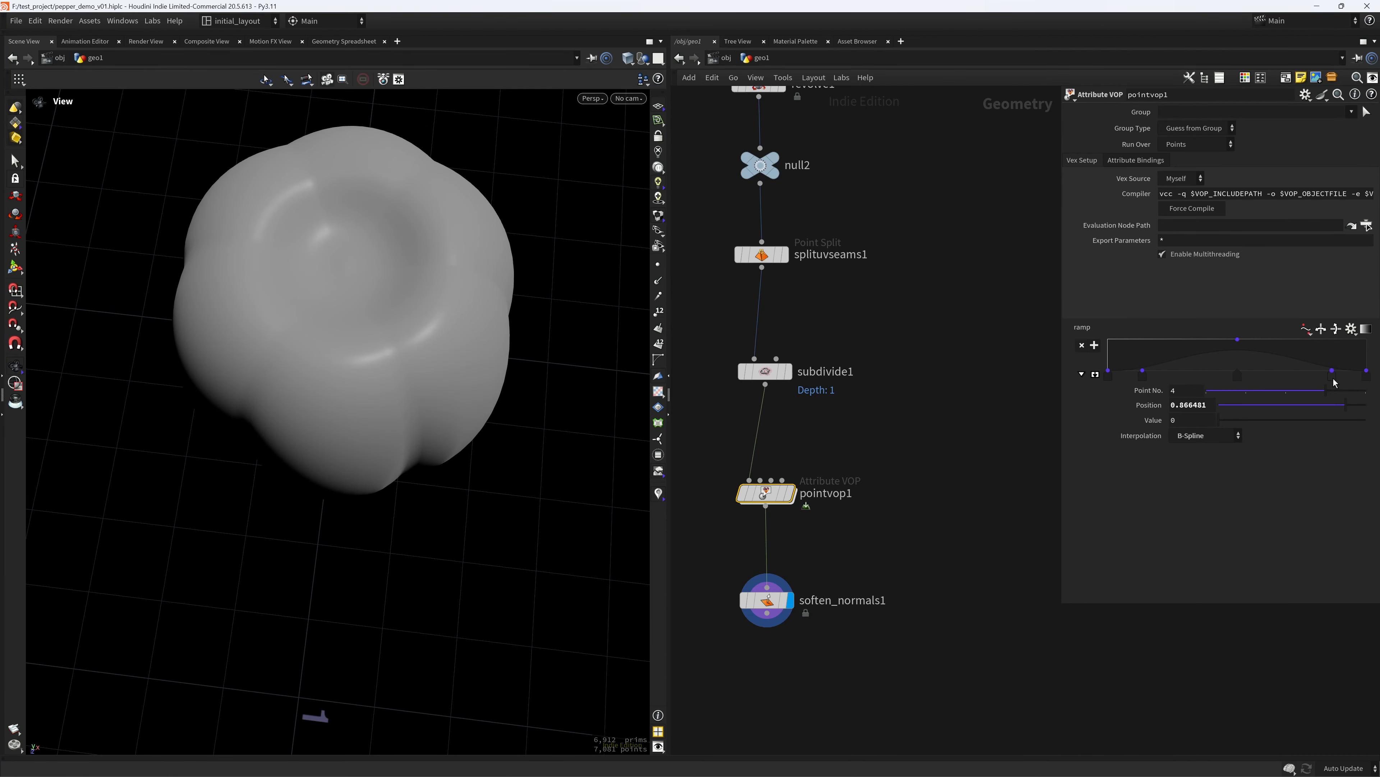
pyautogui.click(1166, 348)
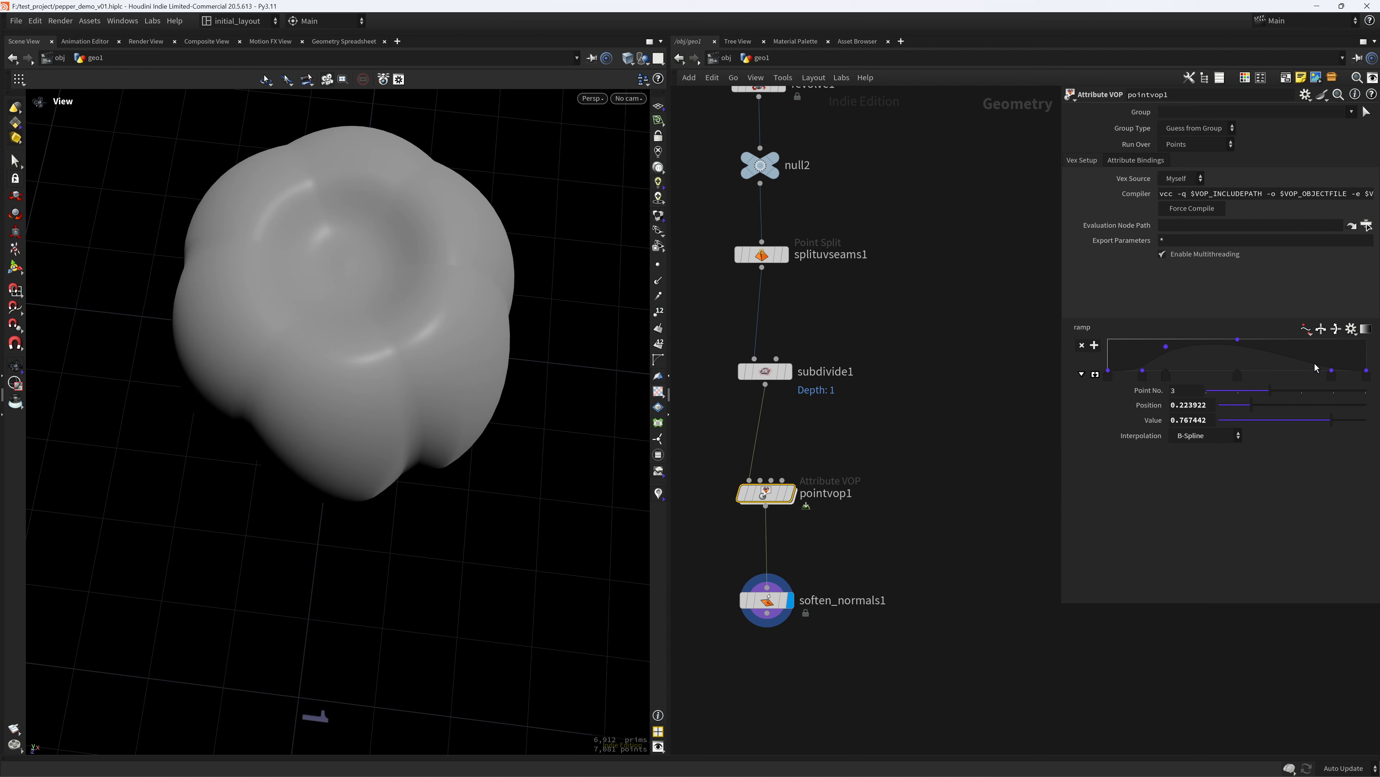
pyautogui.click(1309, 348)
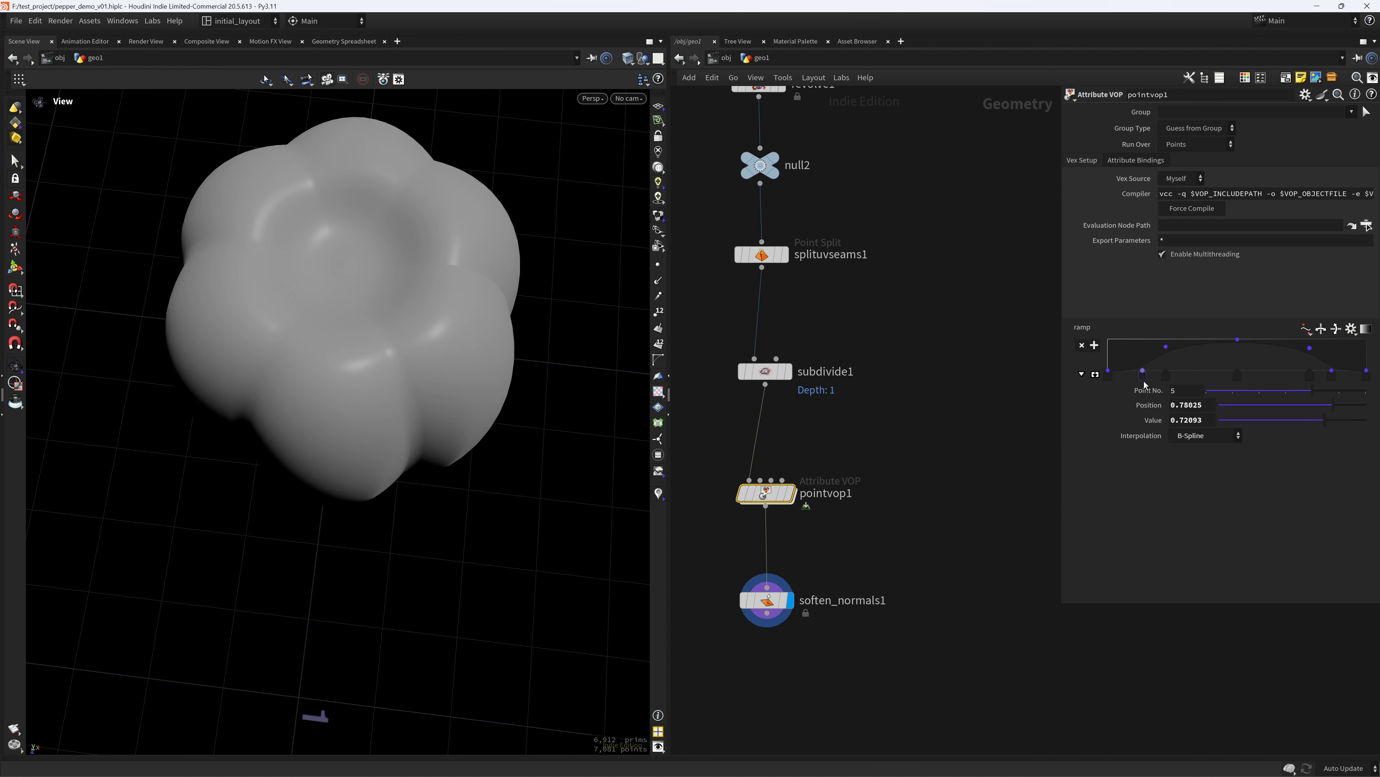
# Move pointvop1's inner ramp points outward toward both ends, placing the upper right-hand point at about position 0.825.
pyautogui.moveTo(1145, 383)
pyautogui.mouseDown()
pyautogui.moveTo(1125, 386)
pyautogui.moveTo(1147, 378)
pyautogui.mouseUp()
pyautogui.moveTo(1334, 383)
pyautogui.mouseDown()
pyautogui.moveTo(1357, 376)
pyautogui.moveTo(1323, 377)
pyautogui.mouseUp()
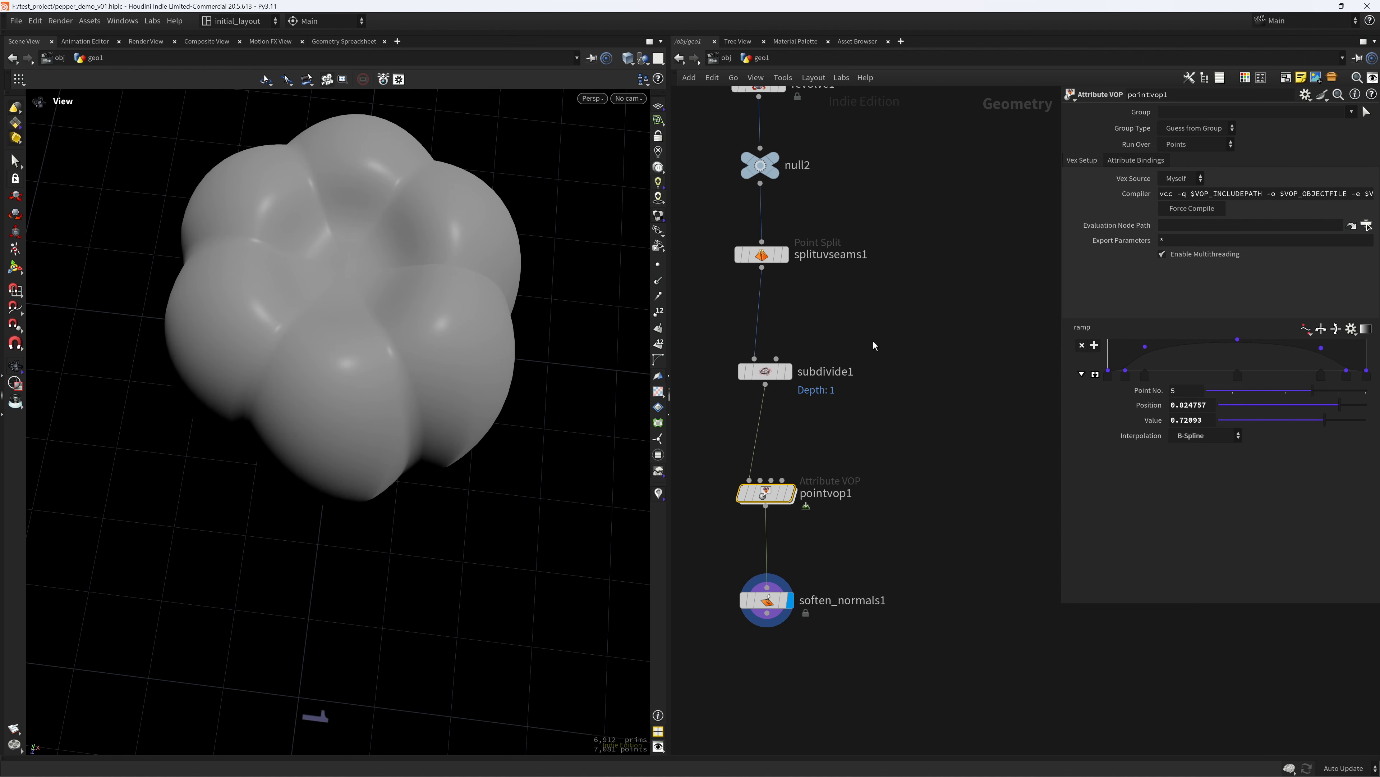
pyautogui.moveTo(378, 401); pyautogui.dragTo(425, 362)
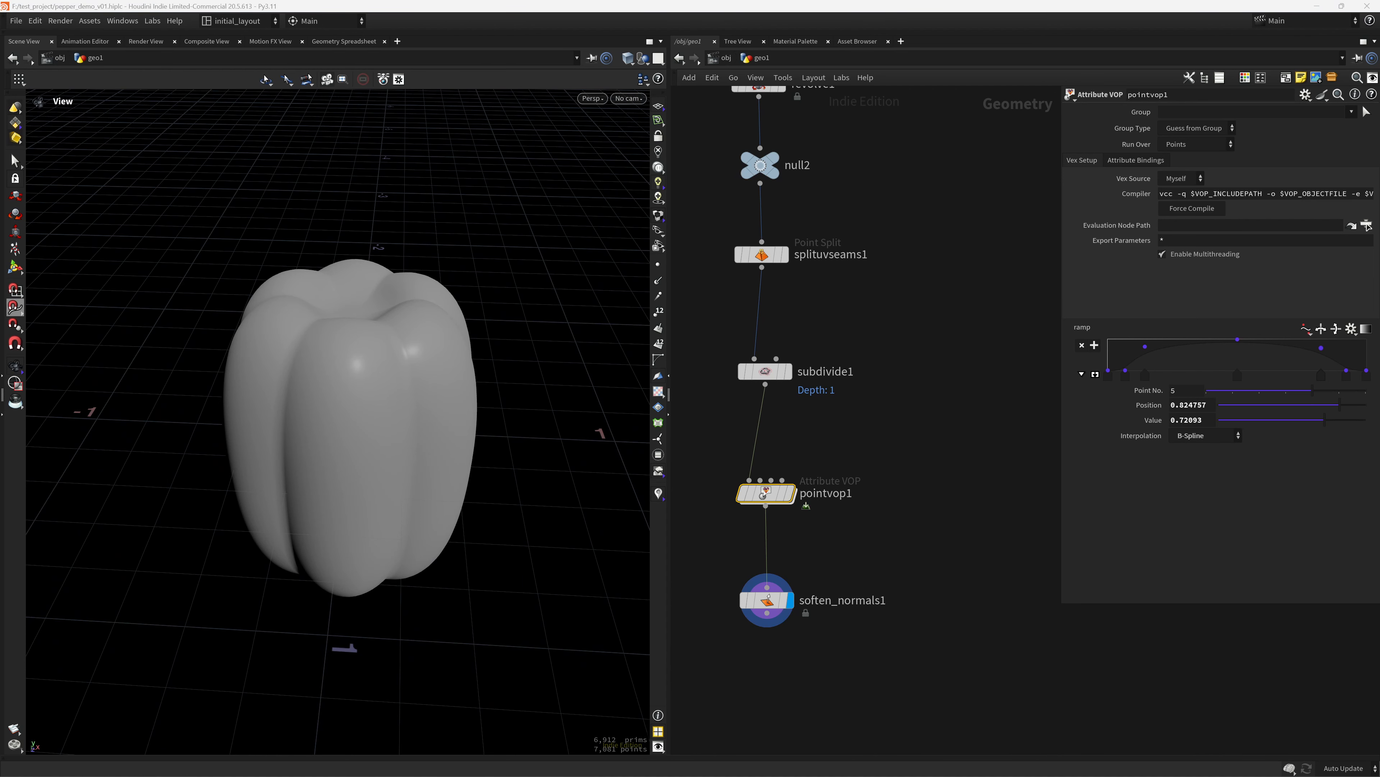
pyautogui.moveTo(353, 415); pyautogui.dragTo(655, 458)
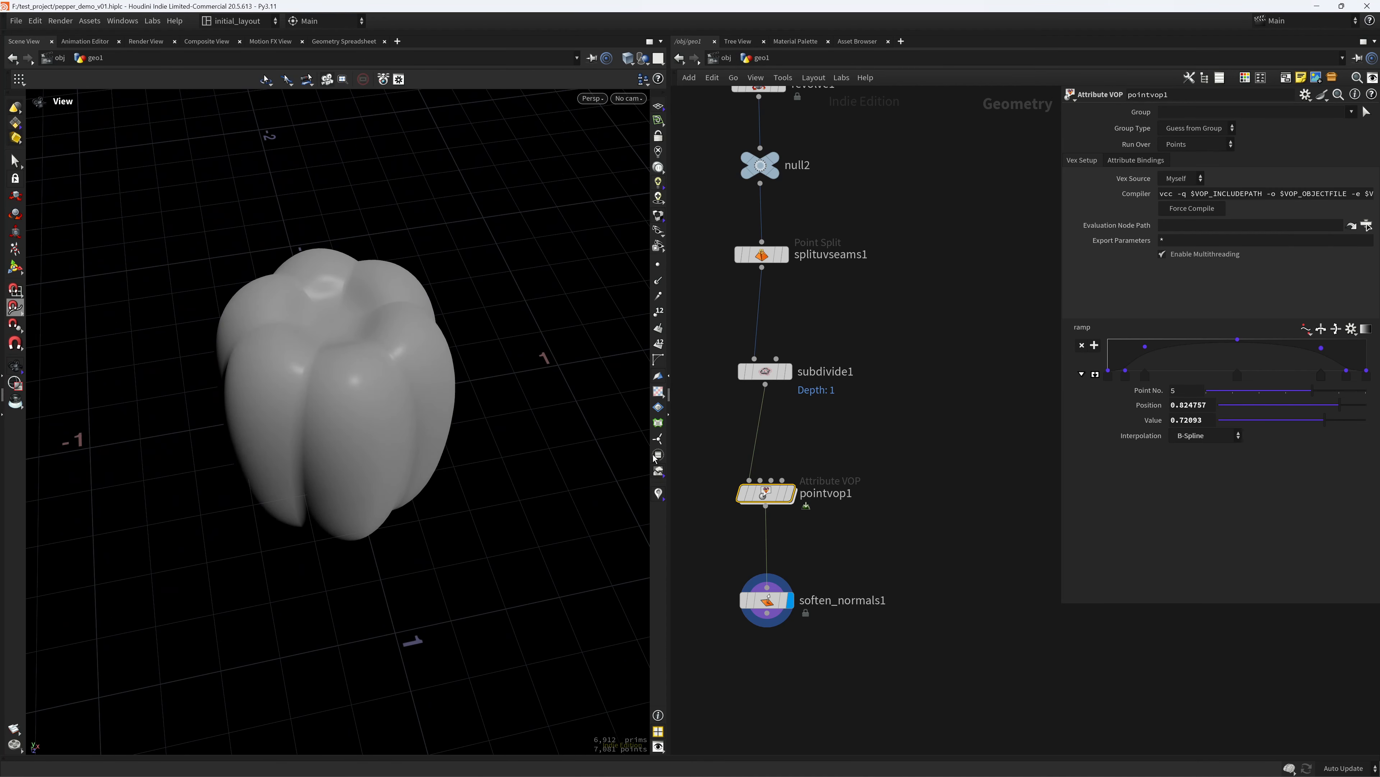
# Open the pointvop1 network, select const1, and examine how the uv components feed the lobe pattern.
pyautogui.doubleClick(765, 492)
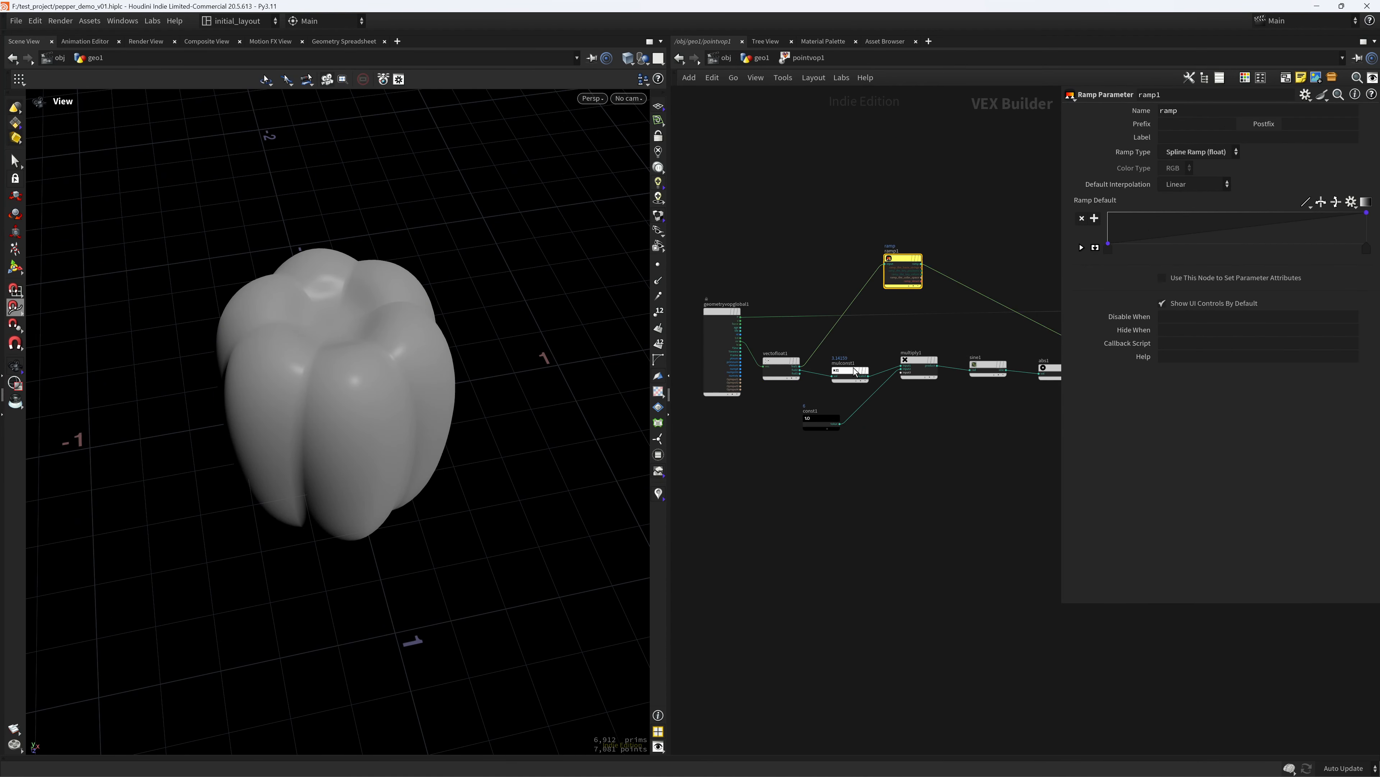
pyautogui.scroll(3, 804, 474)
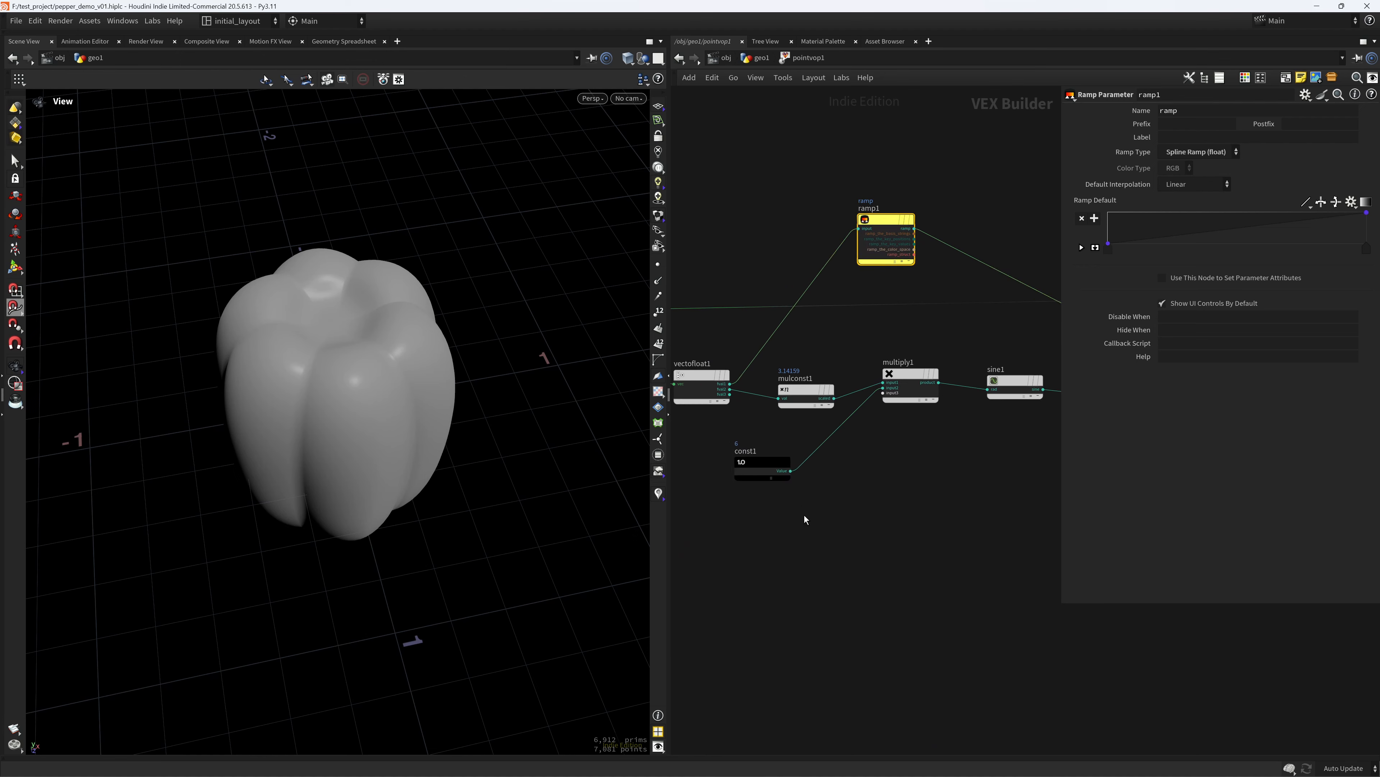
pyautogui.click(761, 465)
pyautogui.scroll(2, 382, 411)
pyautogui.moveTo(382, 411); pyautogui.dragTo(397, 405)
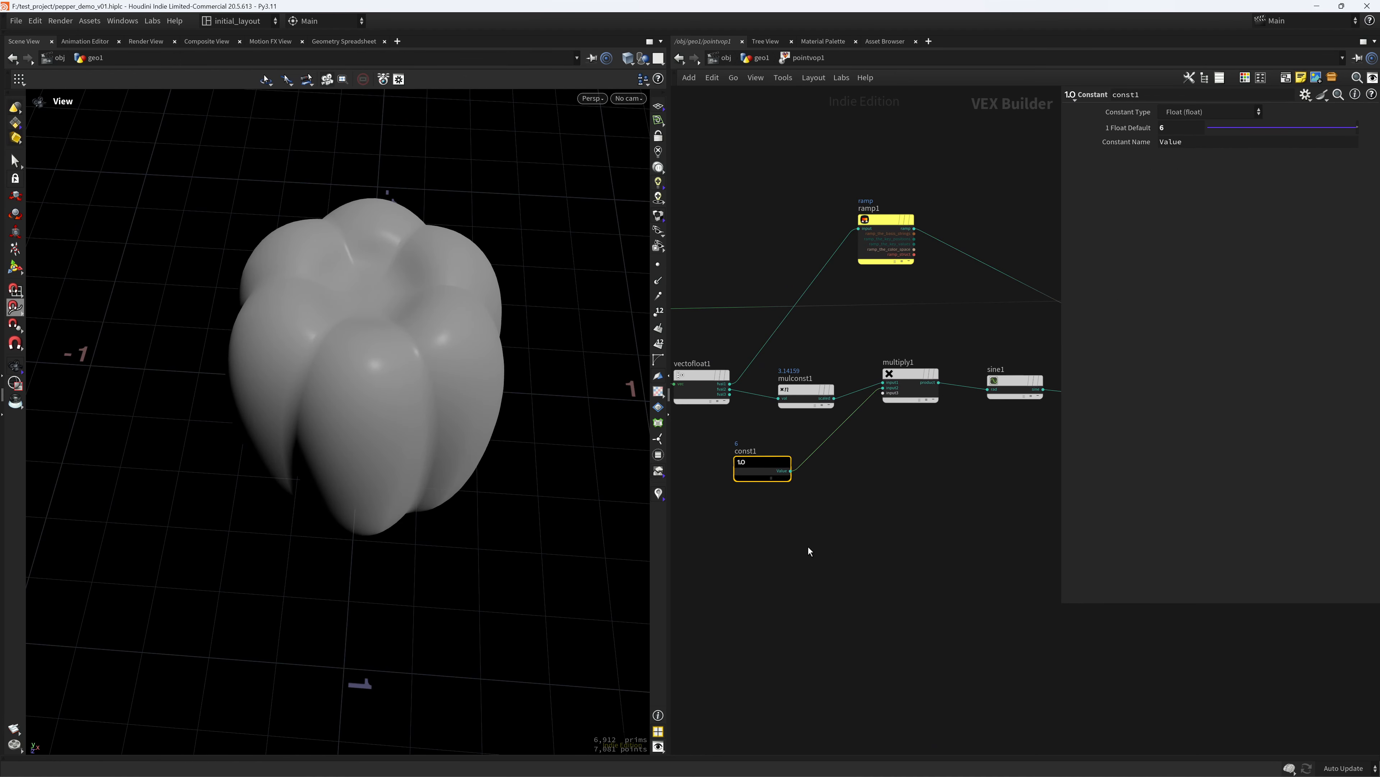
pyautogui.moveTo(808, 547); pyautogui.dragTo(976, 525, button='middle')
pyautogui.scroll(3, 824, 447)
pyautogui.moveTo(844, 431); pyautogui.dragTo(790, 501, button='middle')
pyautogui.scroll(2, 819, 445)
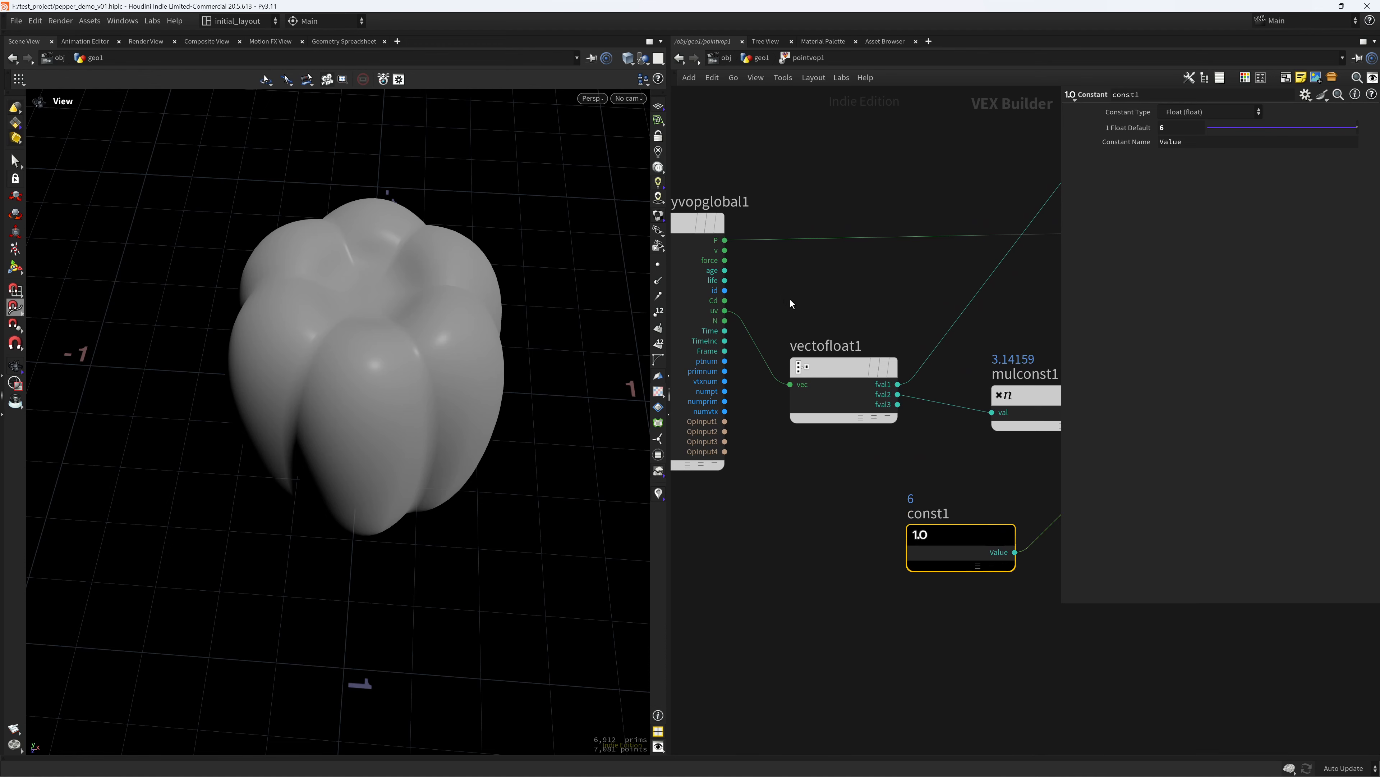
pyautogui.moveTo(791, 304); pyautogui.dragTo(747, 324, button='middle')
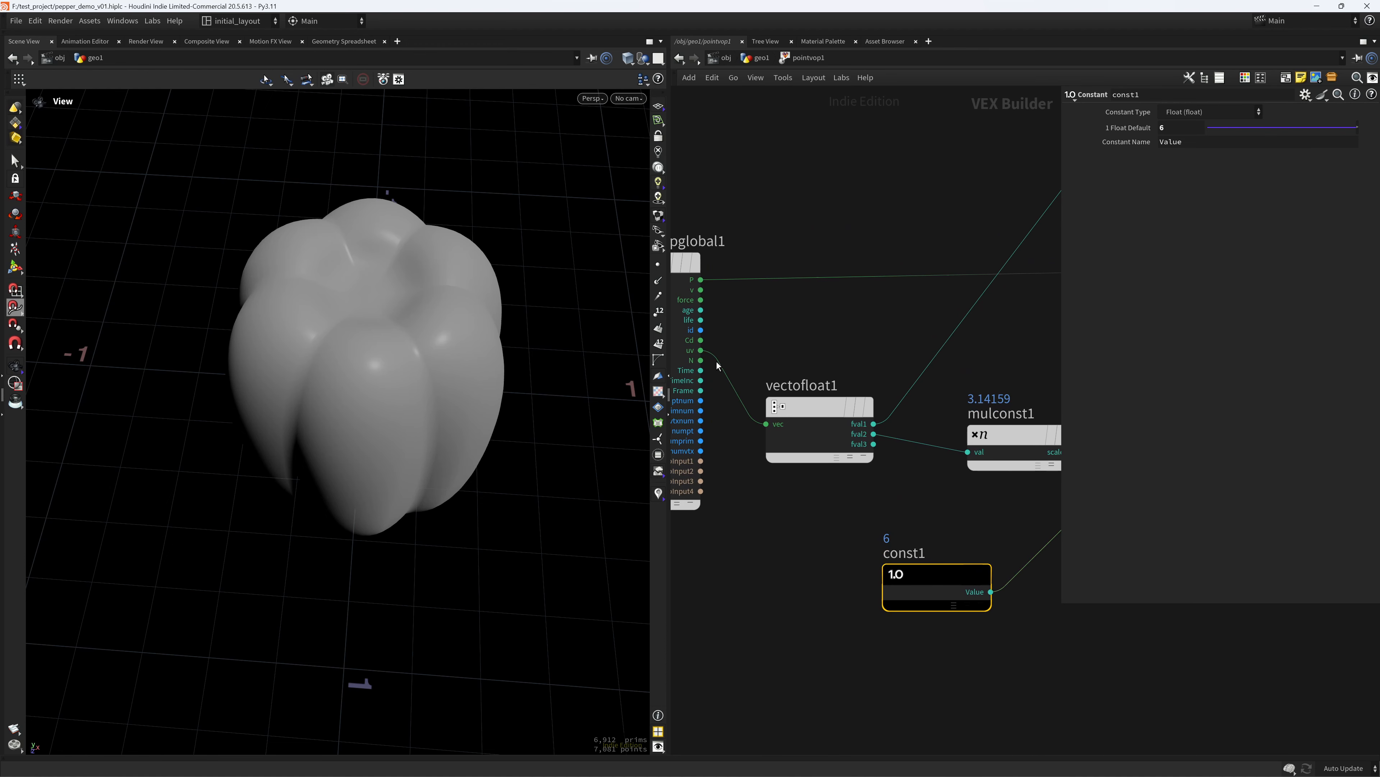
pyautogui.moveTo(900, 451); pyautogui.dragTo(743, 443, button='middle')
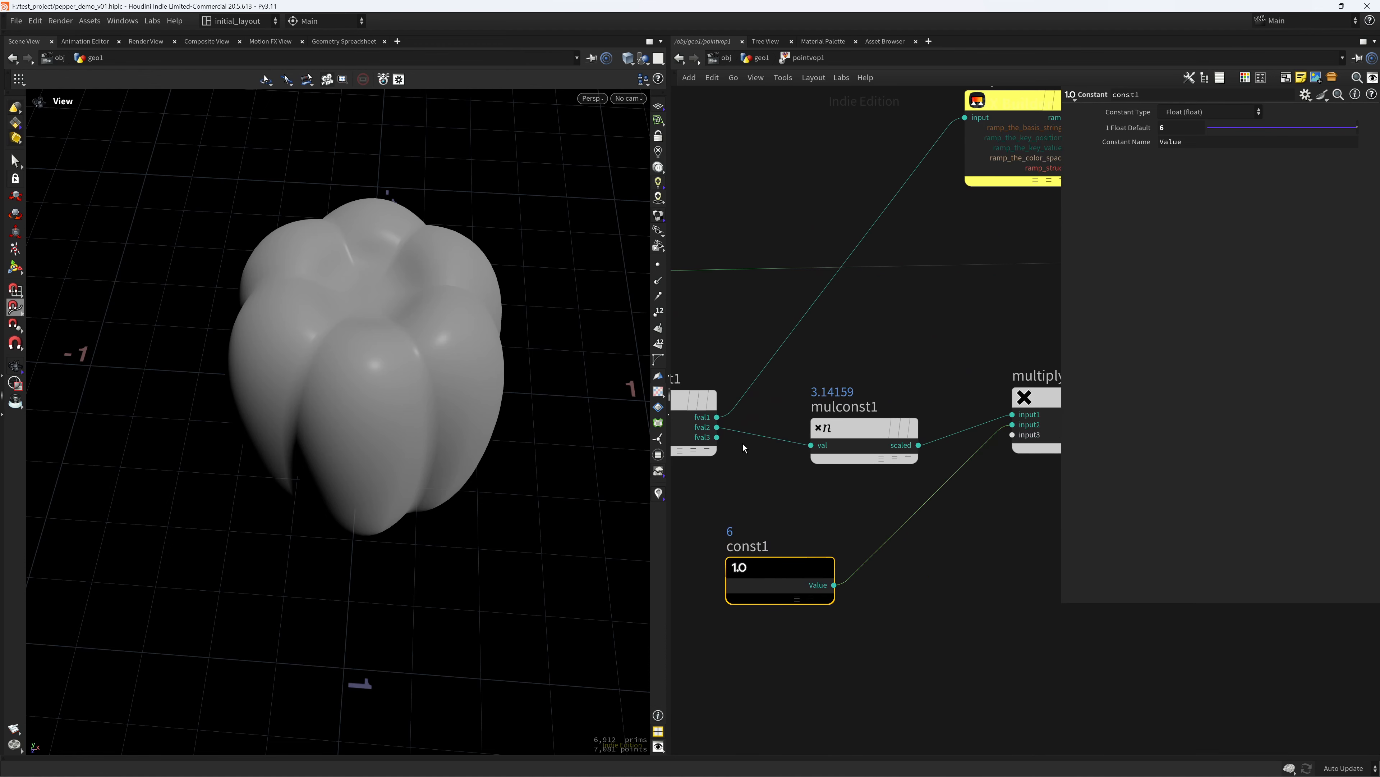
# Add a Multiply node below const1, fed by vectofloat1's fval2 output.
pyautogui.click(718, 428)
pyautogui.moveTo(863, 612); pyautogui.dragTo(857, 472, button='middle')
pyautogui.scroll(-2, 862, 514)
pyautogui.moveTo(870, 524); pyautogui.dragTo(846, 501, button='middle')
pyautogui.scroll(1, 841, 514)
pyautogui.scroll(1, 845, 500)
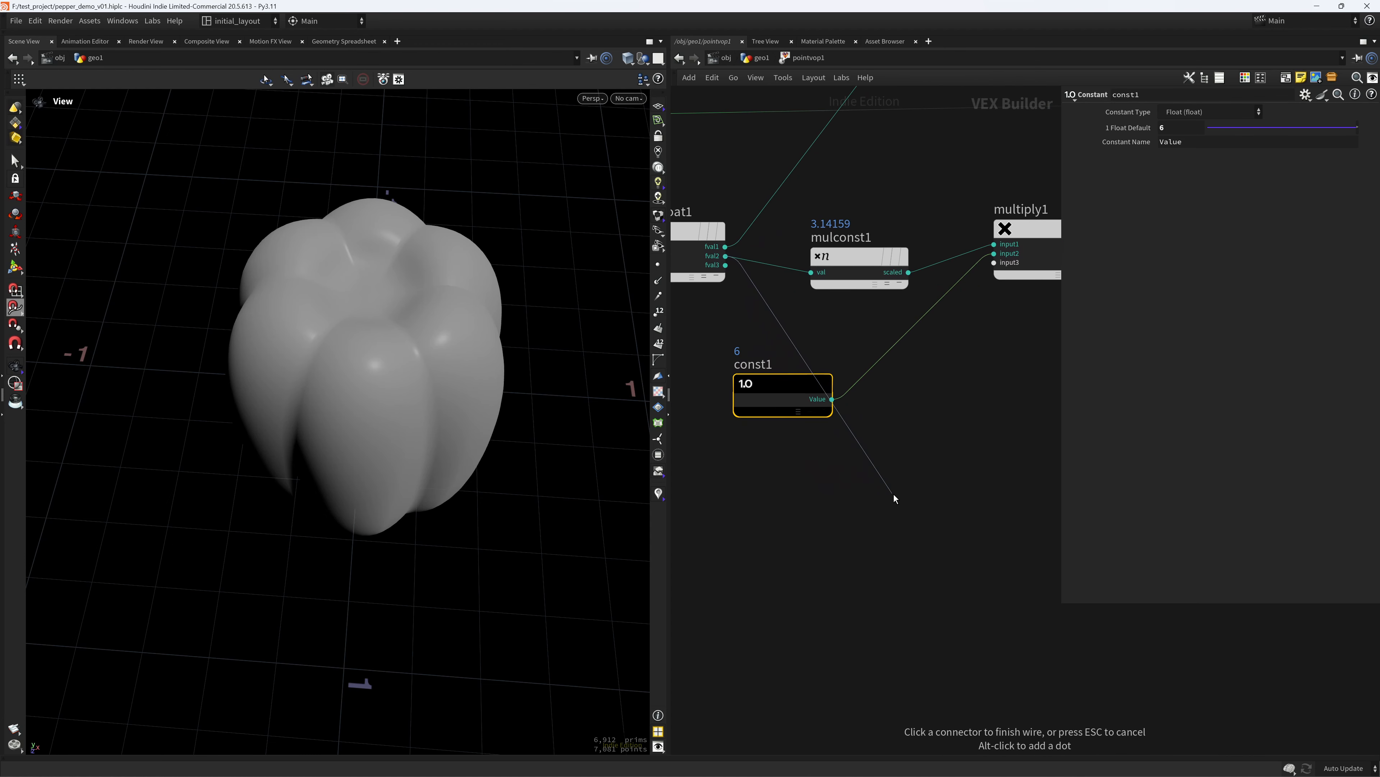
pyautogui.press('Tab')
pyautogui.write('MUL')
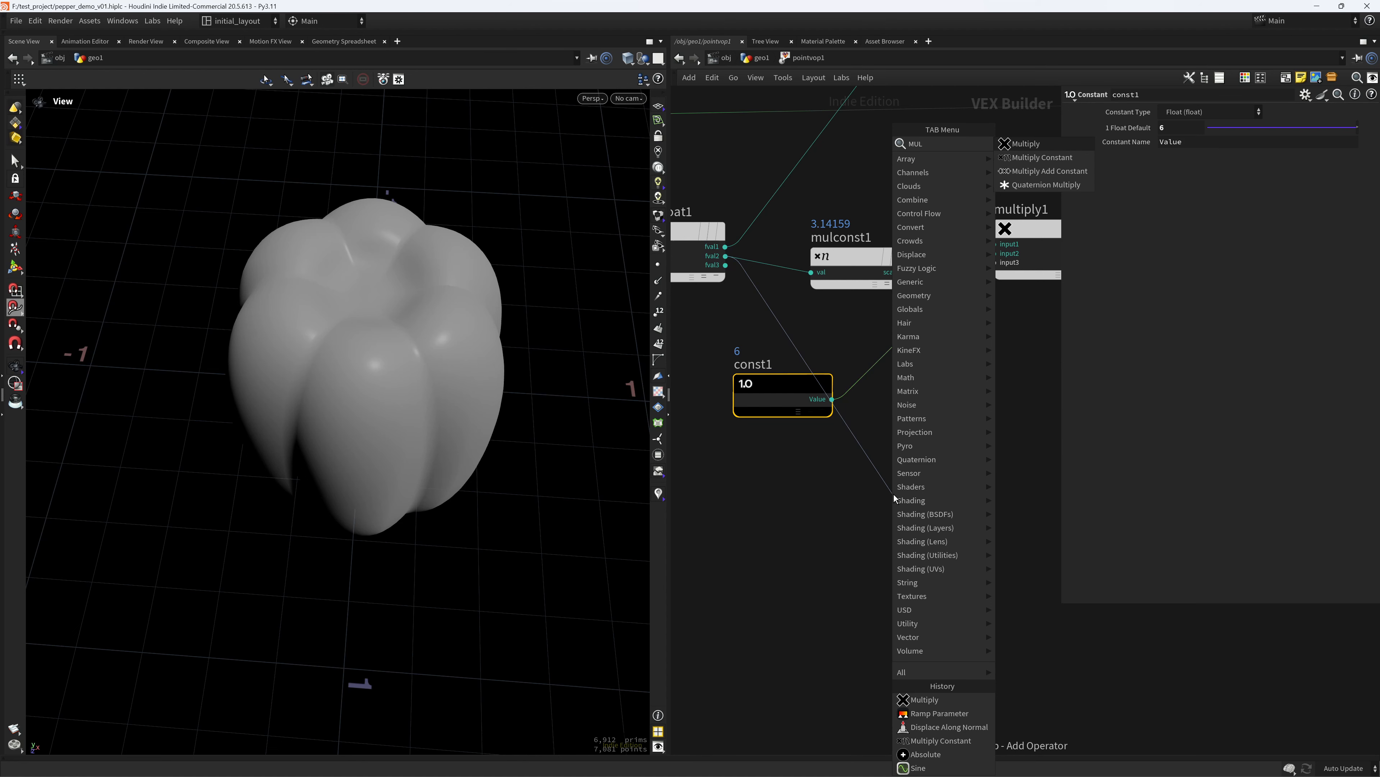
pyautogui.press('Return')
pyautogui.click(894, 494)
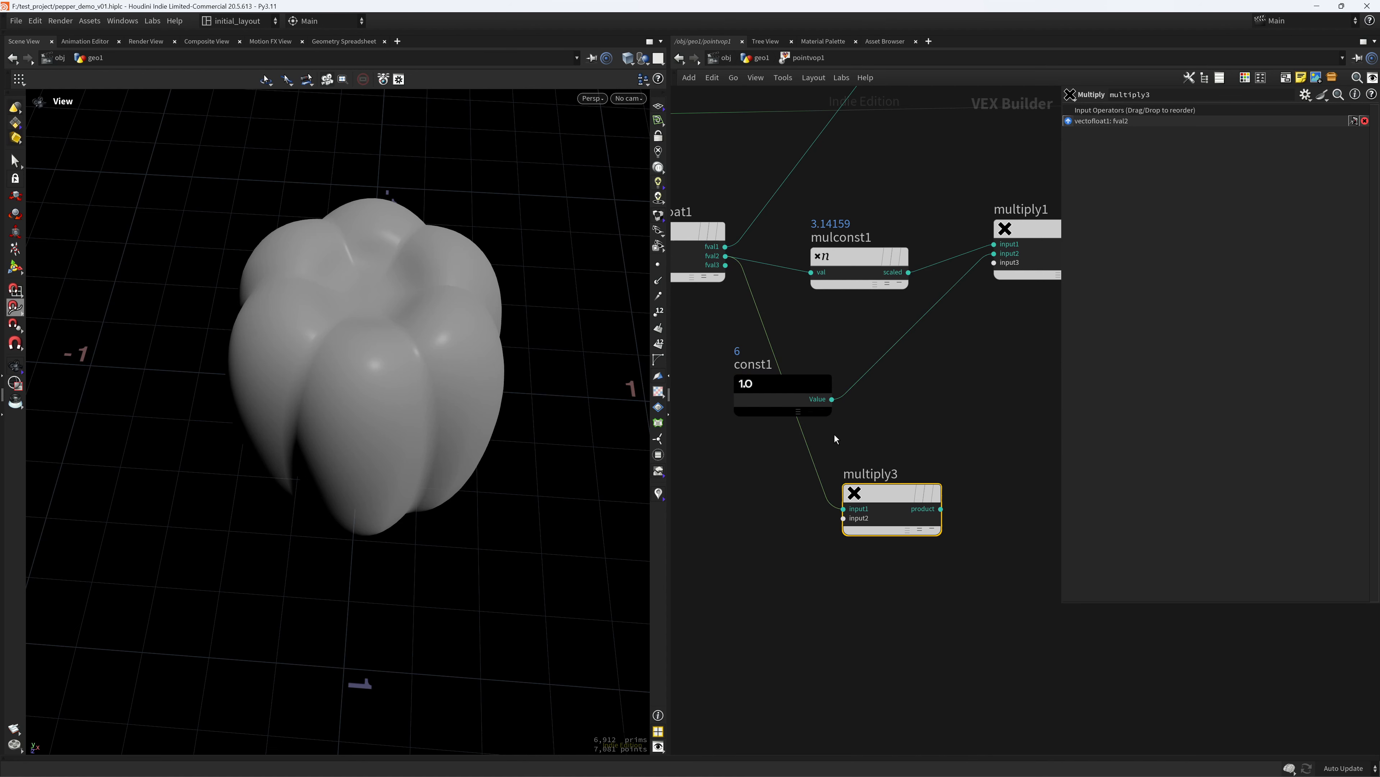
# Move the new Multiply node further along the network and connect const1's value to its second input.
pyautogui.moveTo(888, 494); pyautogui.dragTo(978, 448)
pyautogui.click(832, 400)
pyautogui.click(925, 476)
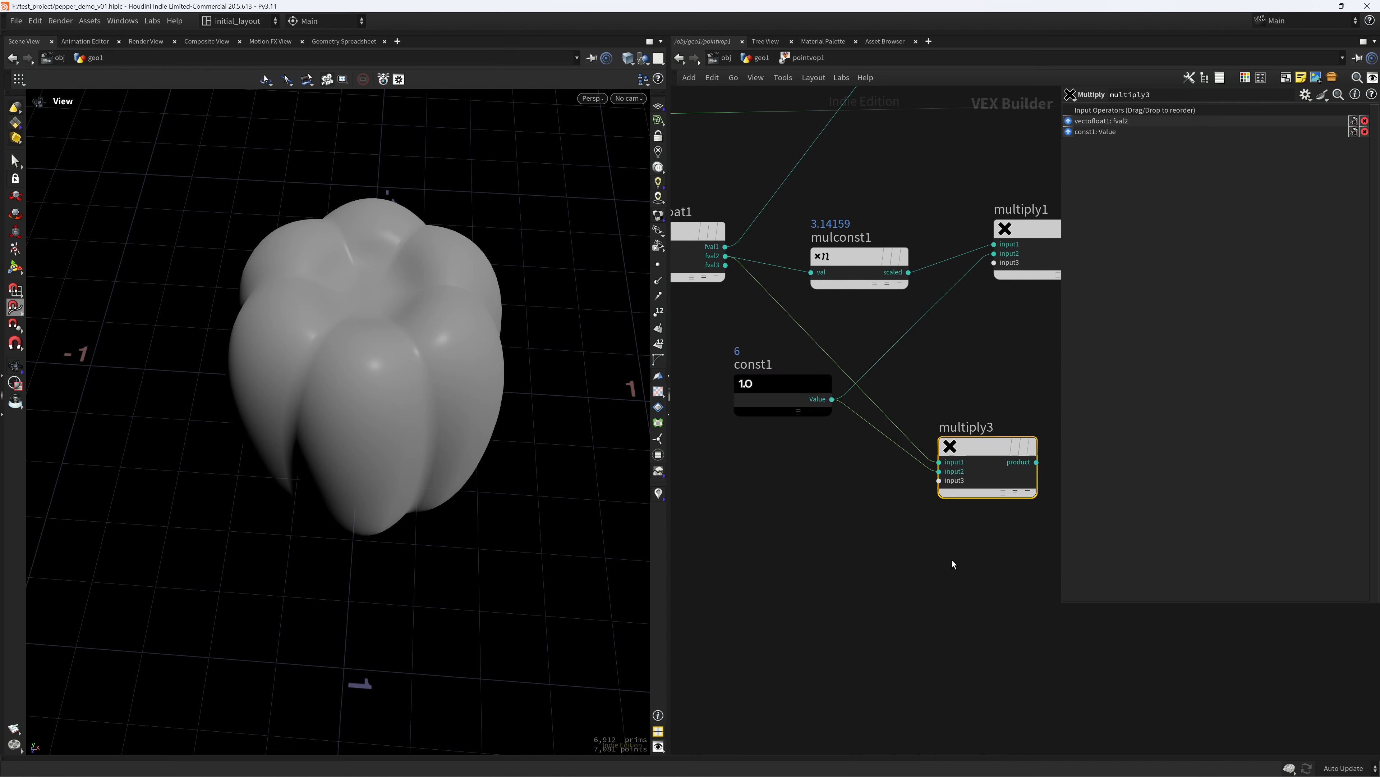
# Add a Floor node and connect multiply3's product to its input.
pyautogui.moveTo(967, 555); pyautogui.dragTo(676, 541, button='middle')
pyautogui.press('Tab')
pyautogui.write('FLOO')
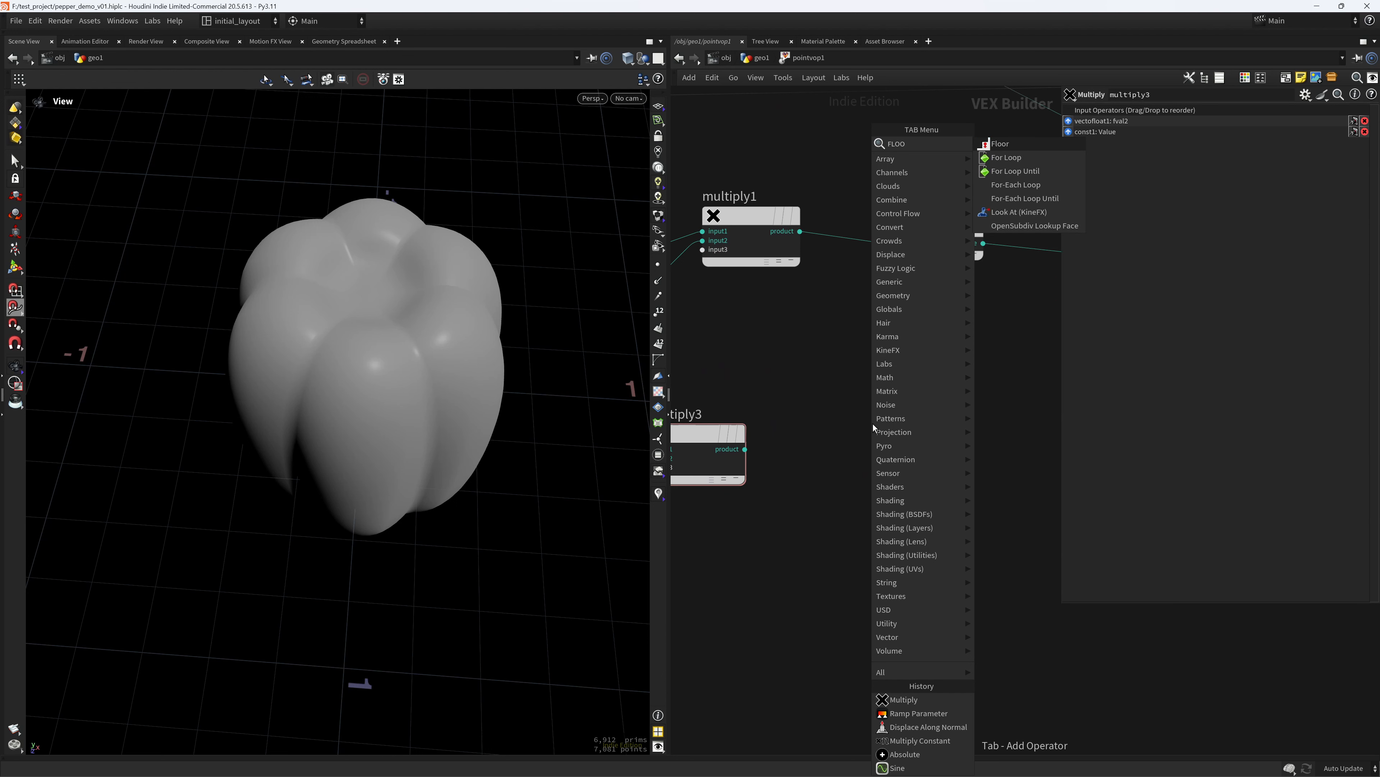
pyautogui.press('Return')
pyautogui.click(872, 424)
pyautogui.click(745, 449)
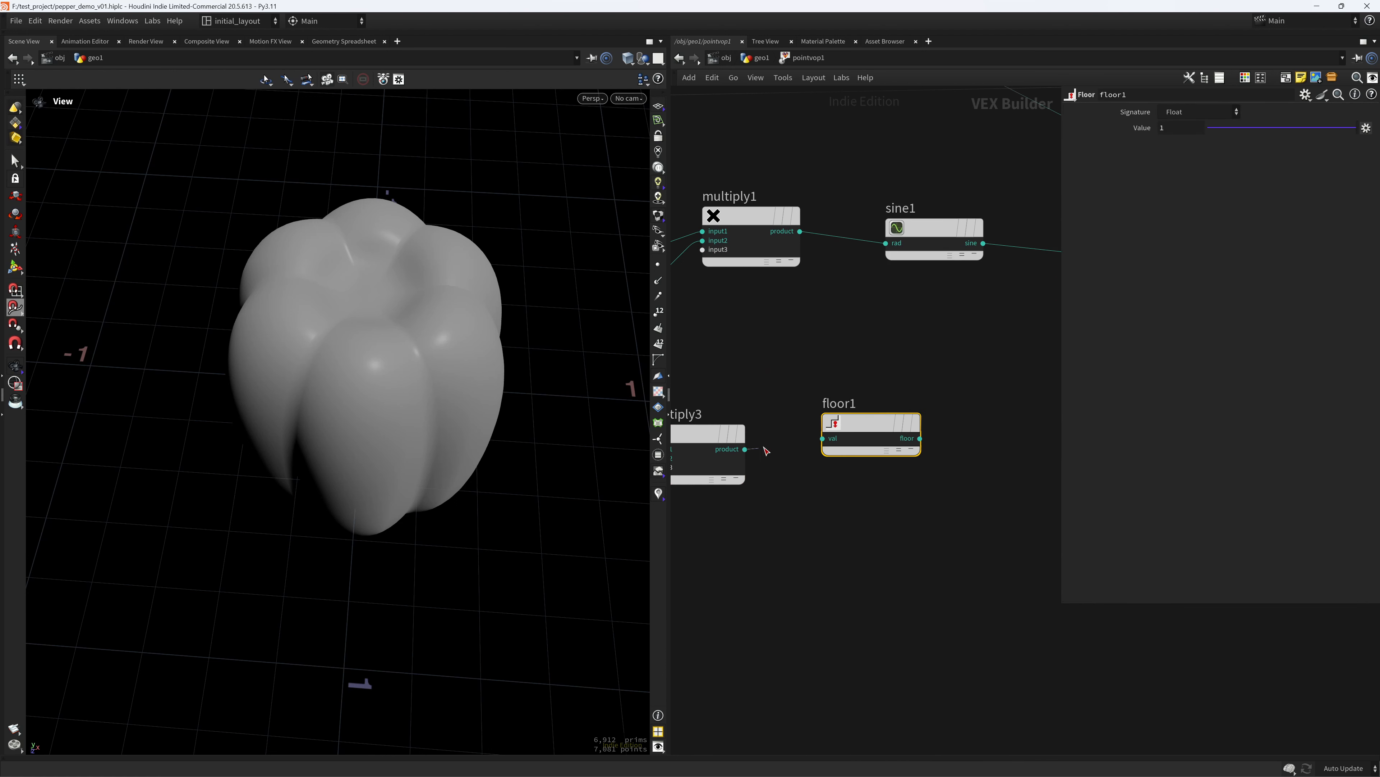
pyautogui.click(863, 433)
pyautogui.moveTo(863, 433); pyautogui.dragTo(868, 440)
# Add a Bind node after floor1 and connect the floor output to its input.
pyautogui.moveTo(954, 520); pyautogui.dragTo(732, 523, button='middle')
pyautogui.click(832, 423)
pyautogui.press('Tab')
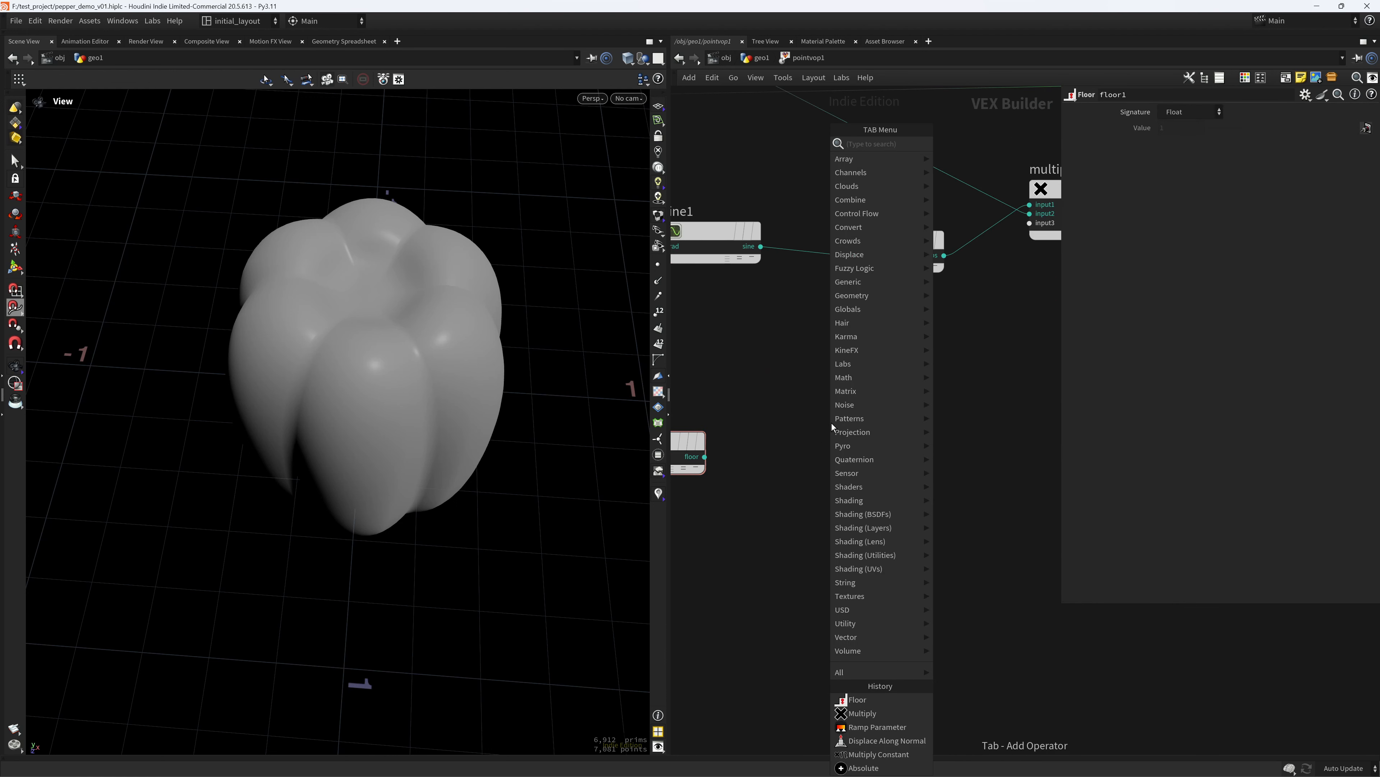
pyautogui.write('BIND')
pyautogui.press('Return')
pyautogui.click(832, 424)
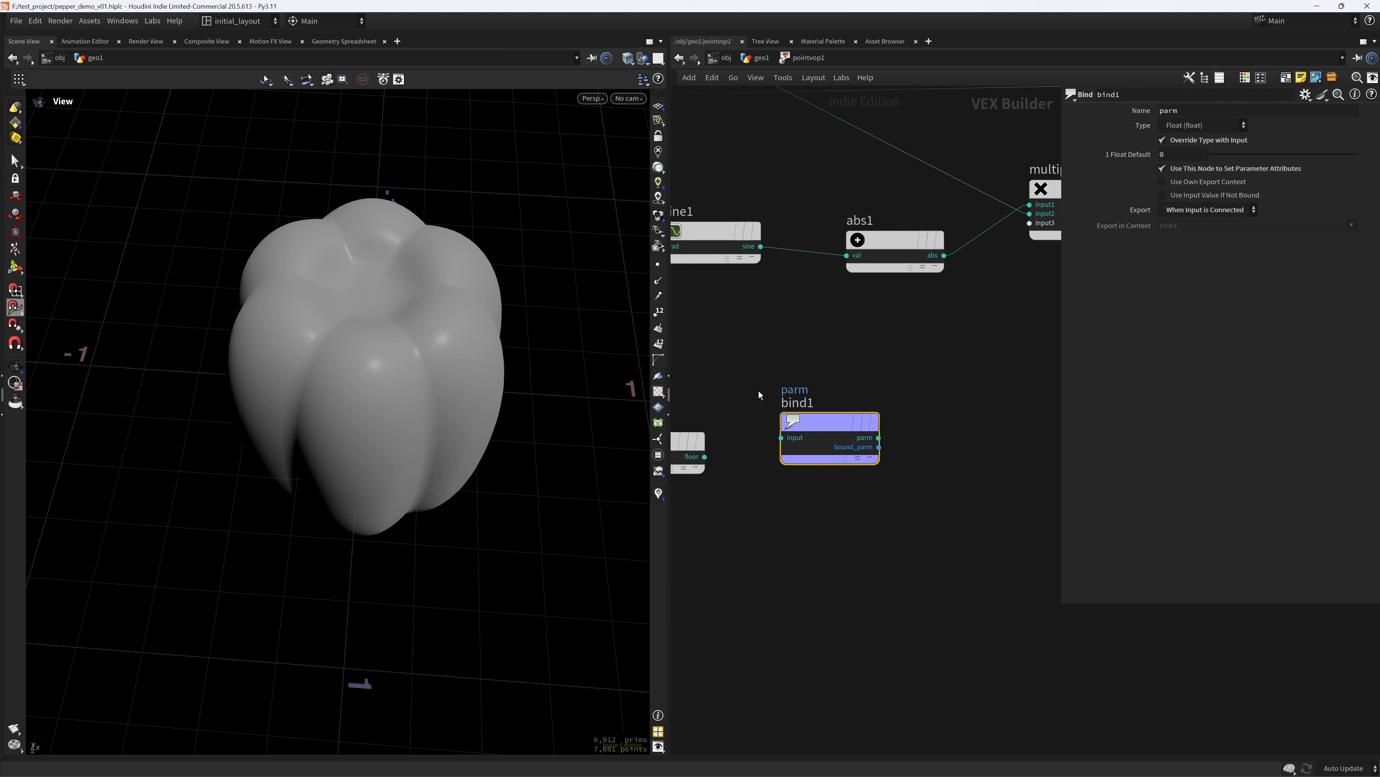
pyautogui.moveTo(705, 457); pyautogui.dragTo(781, 438)
pyautogui.moveTo(816, 423); pyautogui.dragTo(824, 440)
# Set the Bind node's attribute name to INDEX_U.
pyautogui.moveTo(1197, 113); pyautogui.dragTo(997, 122)
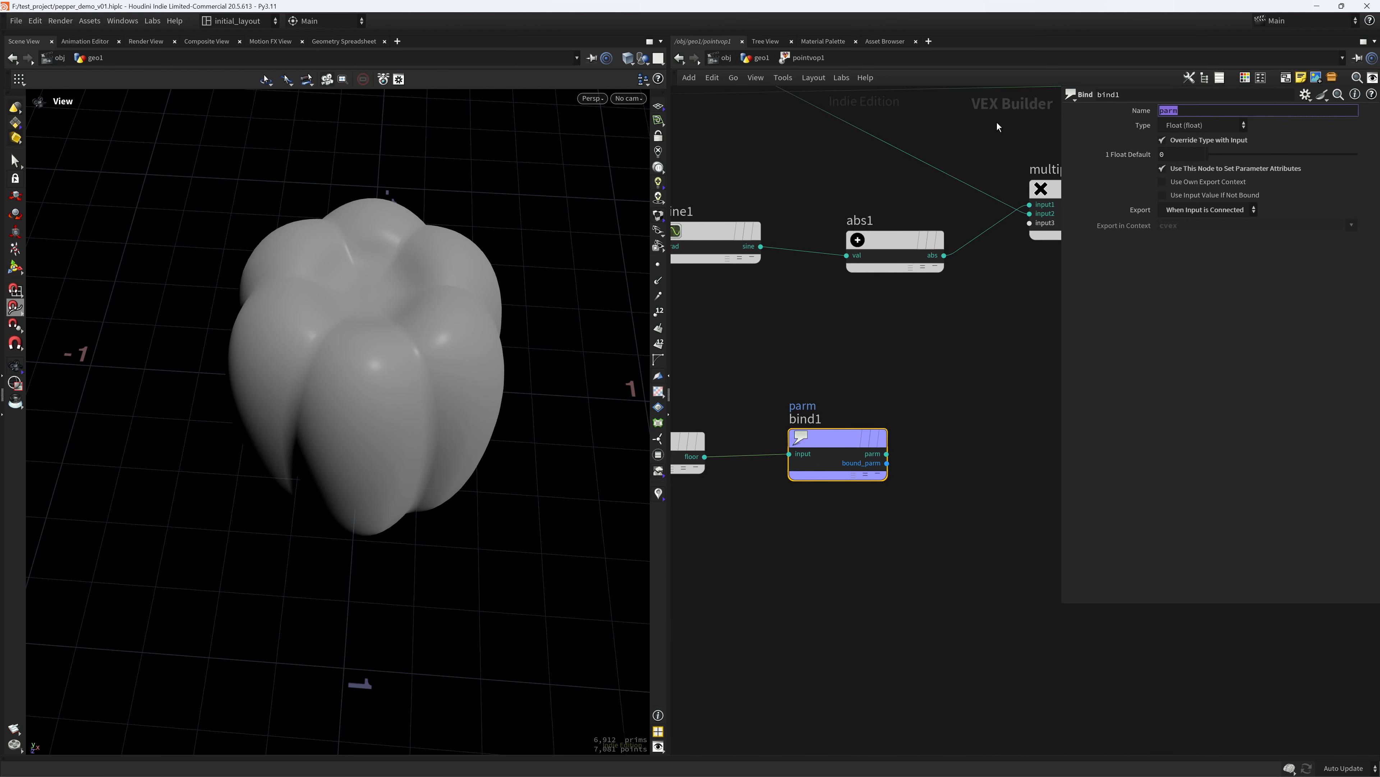
pyautogui.write('INDEX_U')
pyautogui.press('Return')
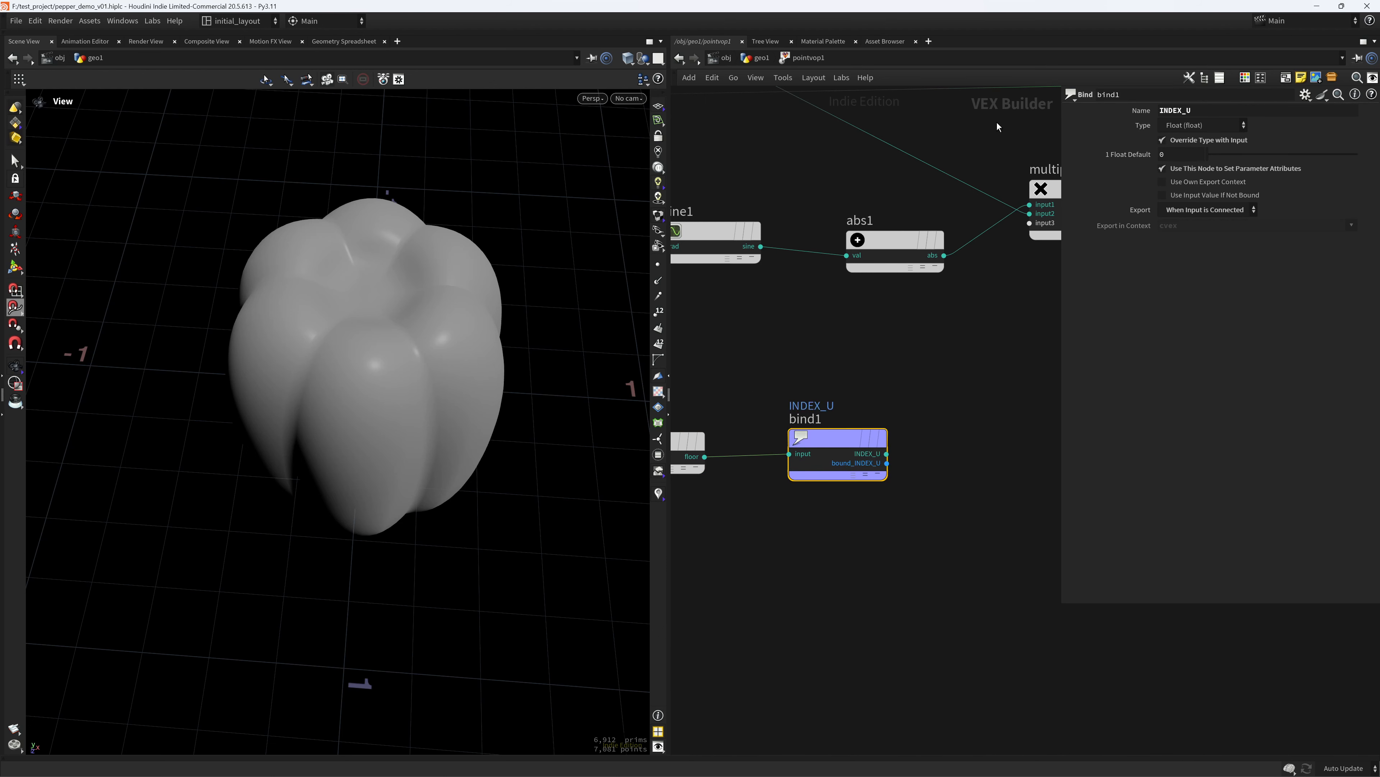
# Set the Bind node's attribute name to index_u in lowercase.
pyautogui.moveTo(1208, 114); pyautogui.dragTo(940, 130)
pyautogui.write('index_')
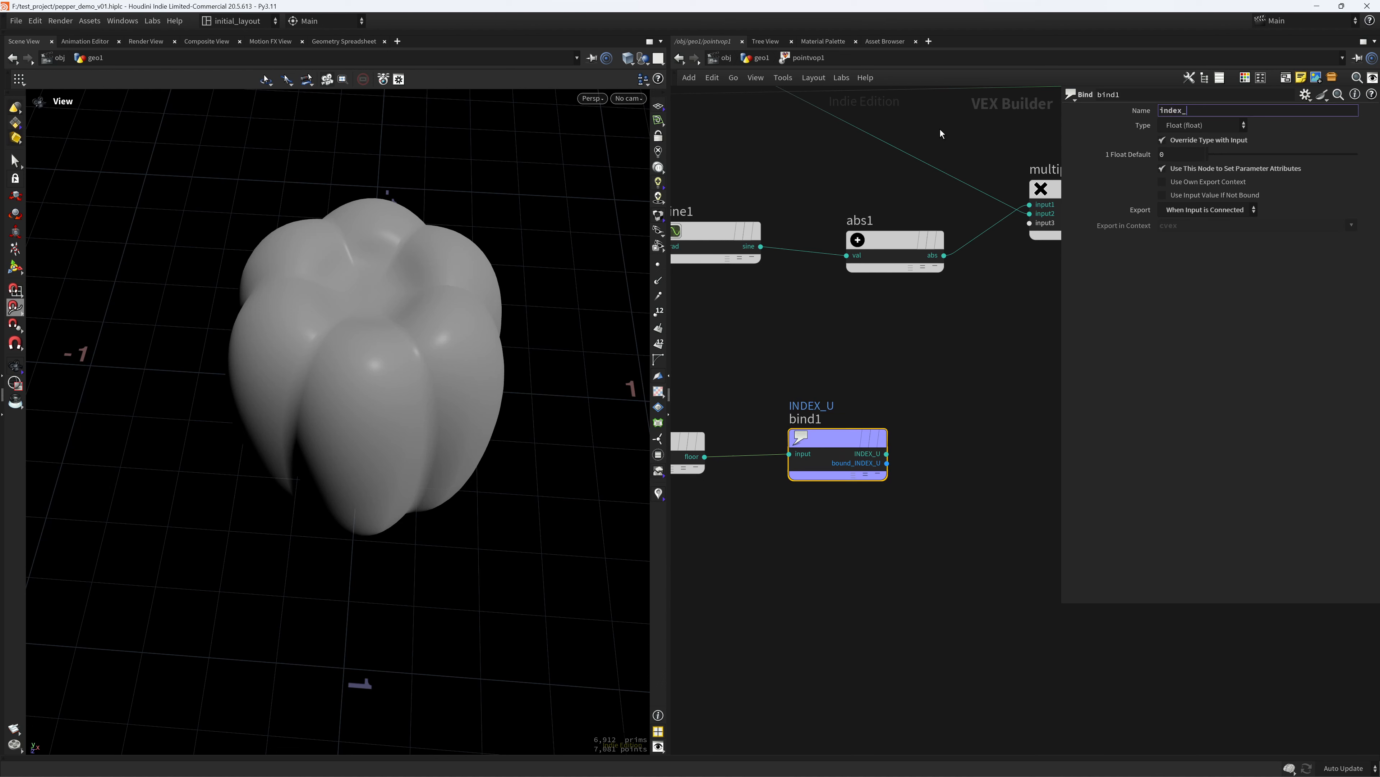
pyautogui.write('u')
pyautogui.press('Return')
# Return to the geo1 level, enable the index_u visualizer from soften_normals1's node info, and open its settings.
pyautogui.click(764, 58)
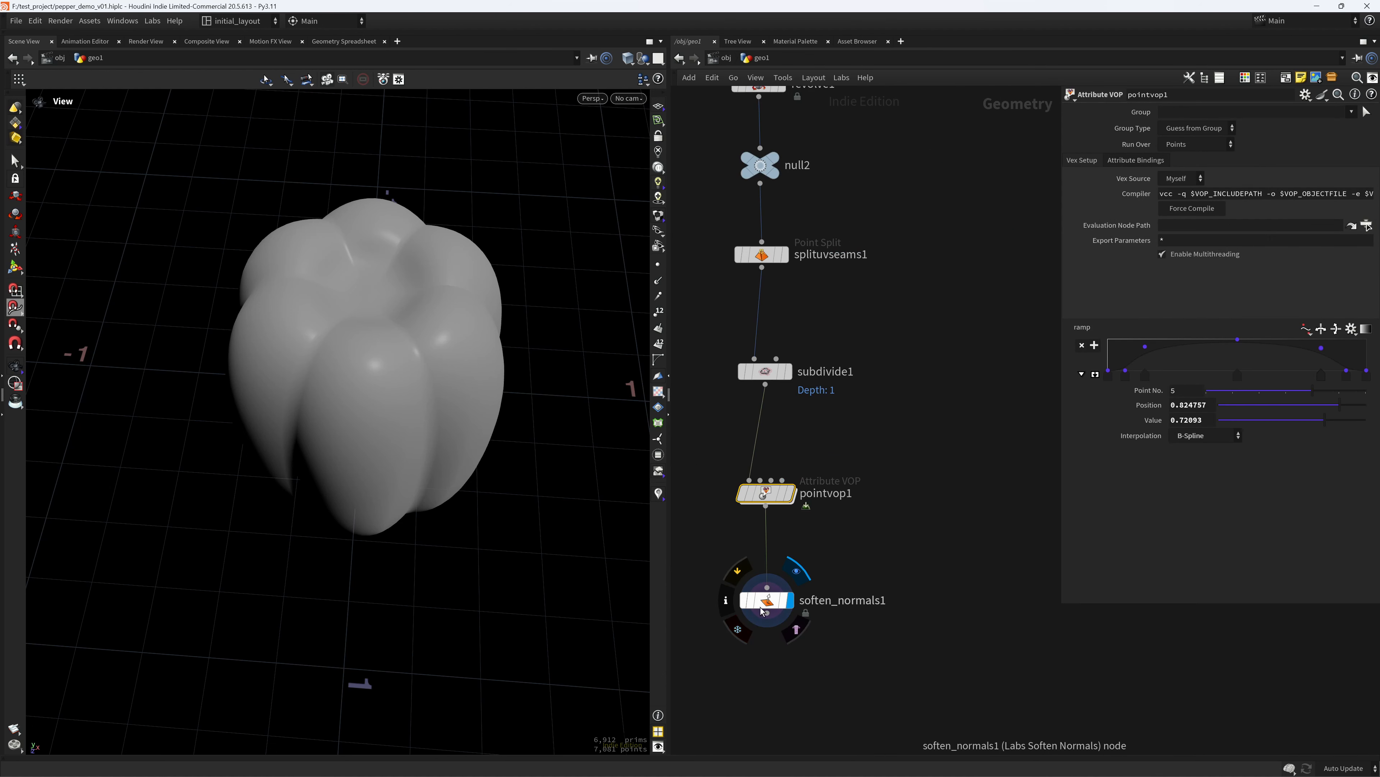
pyautogui.click(726, 600)
pyautogui.click(532, 384)
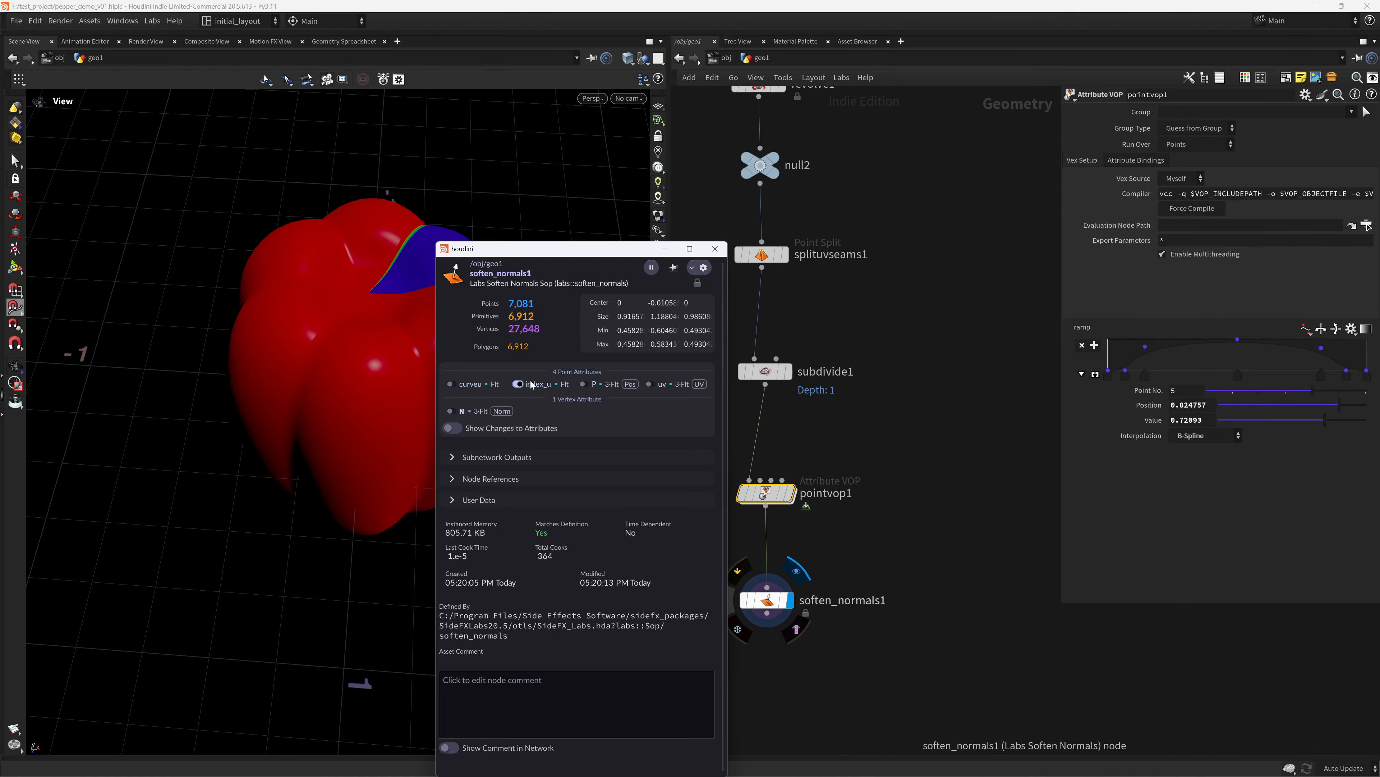
pyautogui.rightClick(520, 384)
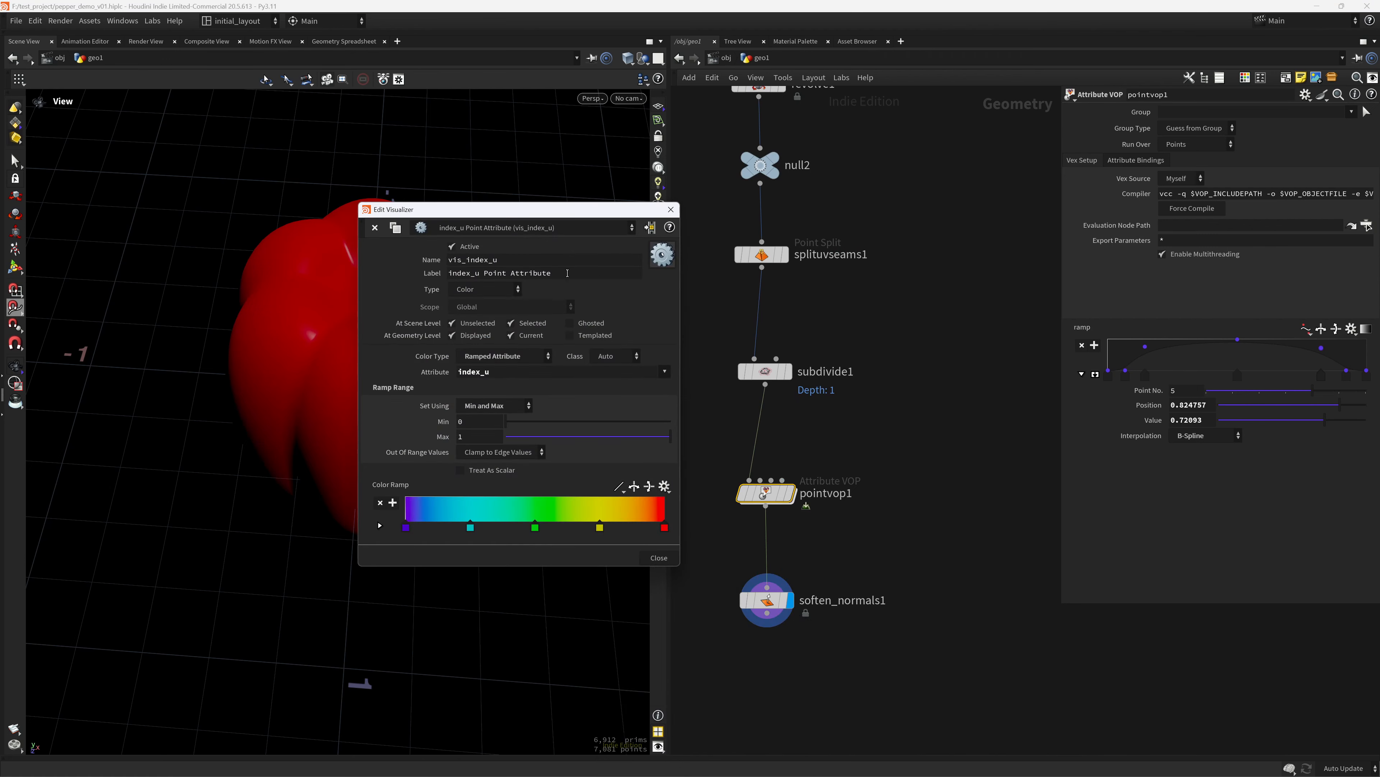
# Set the index_u visualizer's ramp range to Auto and view the colored lobes.
pyautogui.moveTo(568, 209); pyautogui.dragTo(894, 176)
pyautogui.click(804, 373)
pyautogui.click(805, 389)
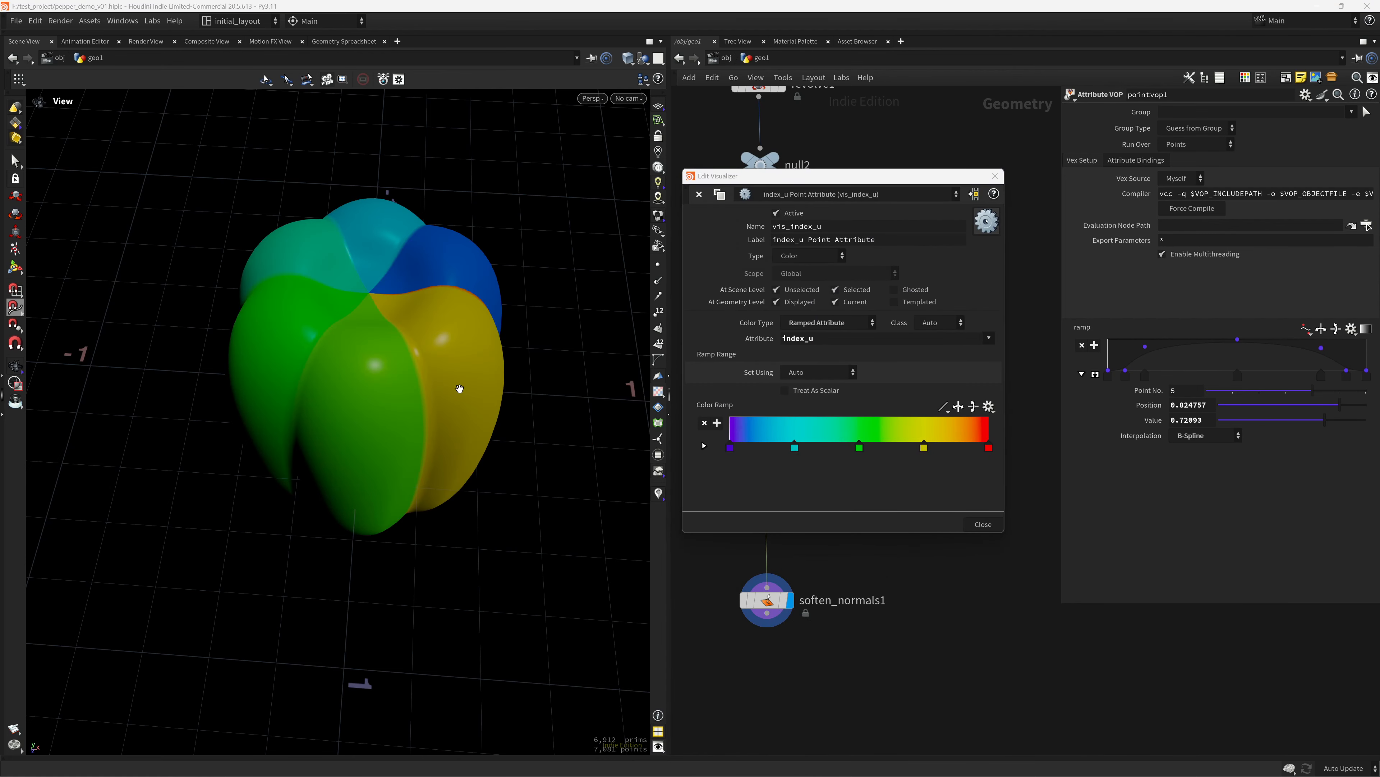
pyautogui.moveTo(459, 390); pyautogui.dragTo(568, 404)
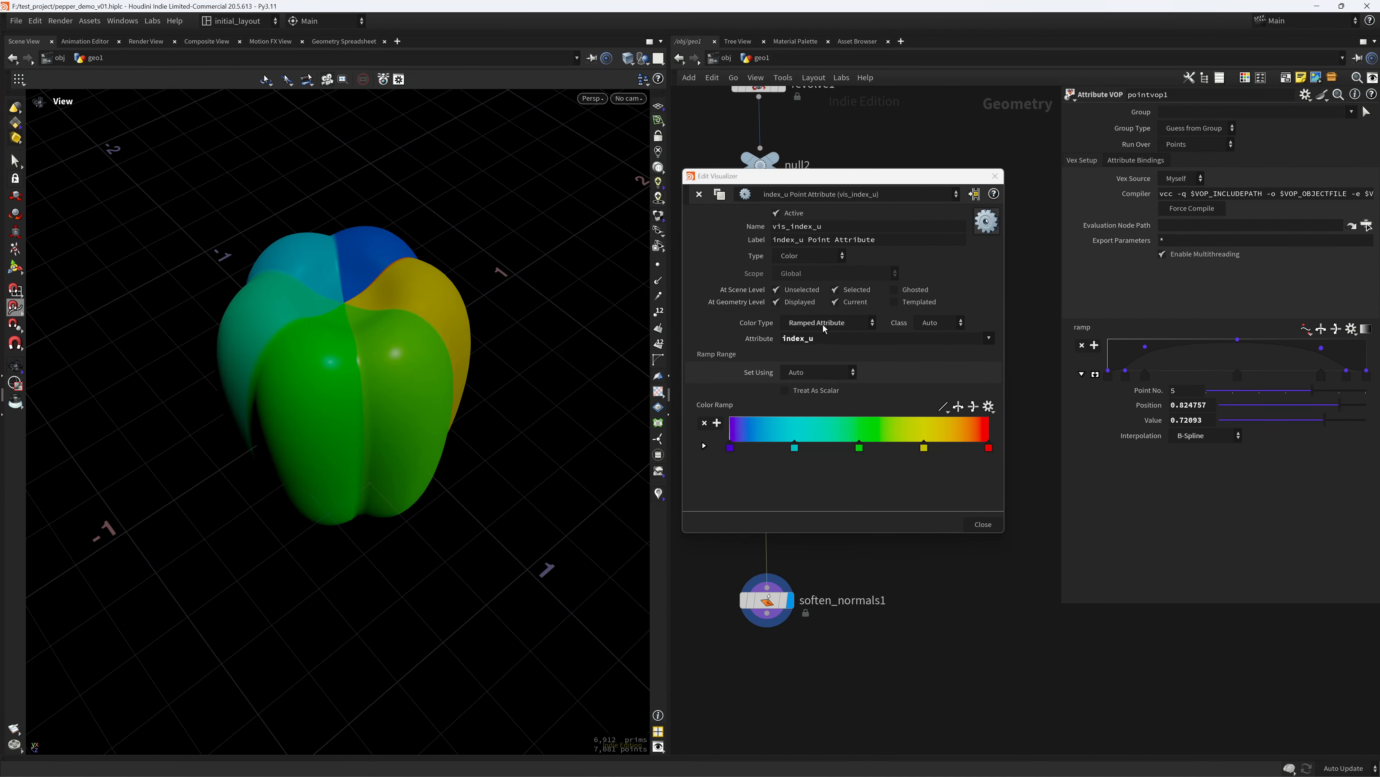
# Set the index_u visualizer's color type to Random From Attribute and view the lobes from above.
pyautogui.click(825, 324)
pyautogui.click(826, 391)
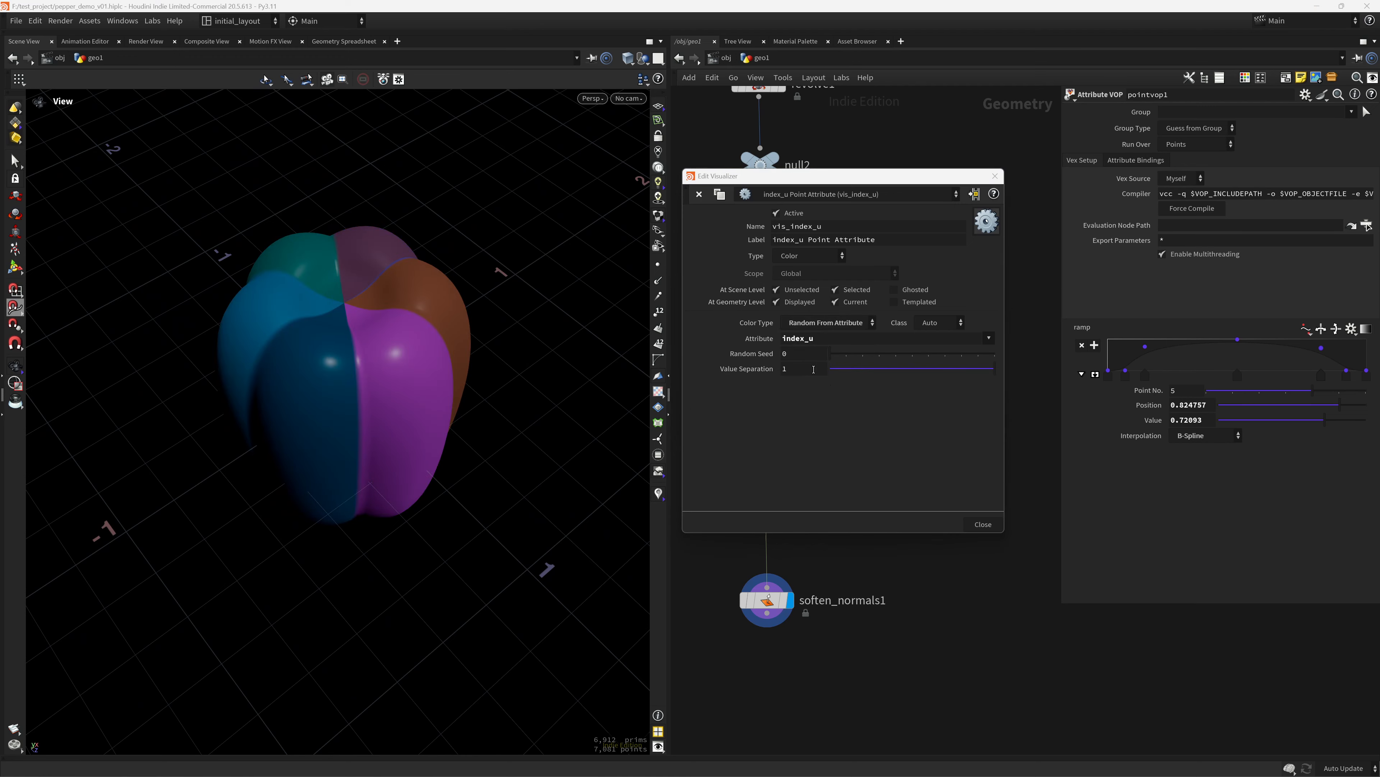
pyautogui.moveTo(381, 382); pyautogui.dragTo(423, 385)
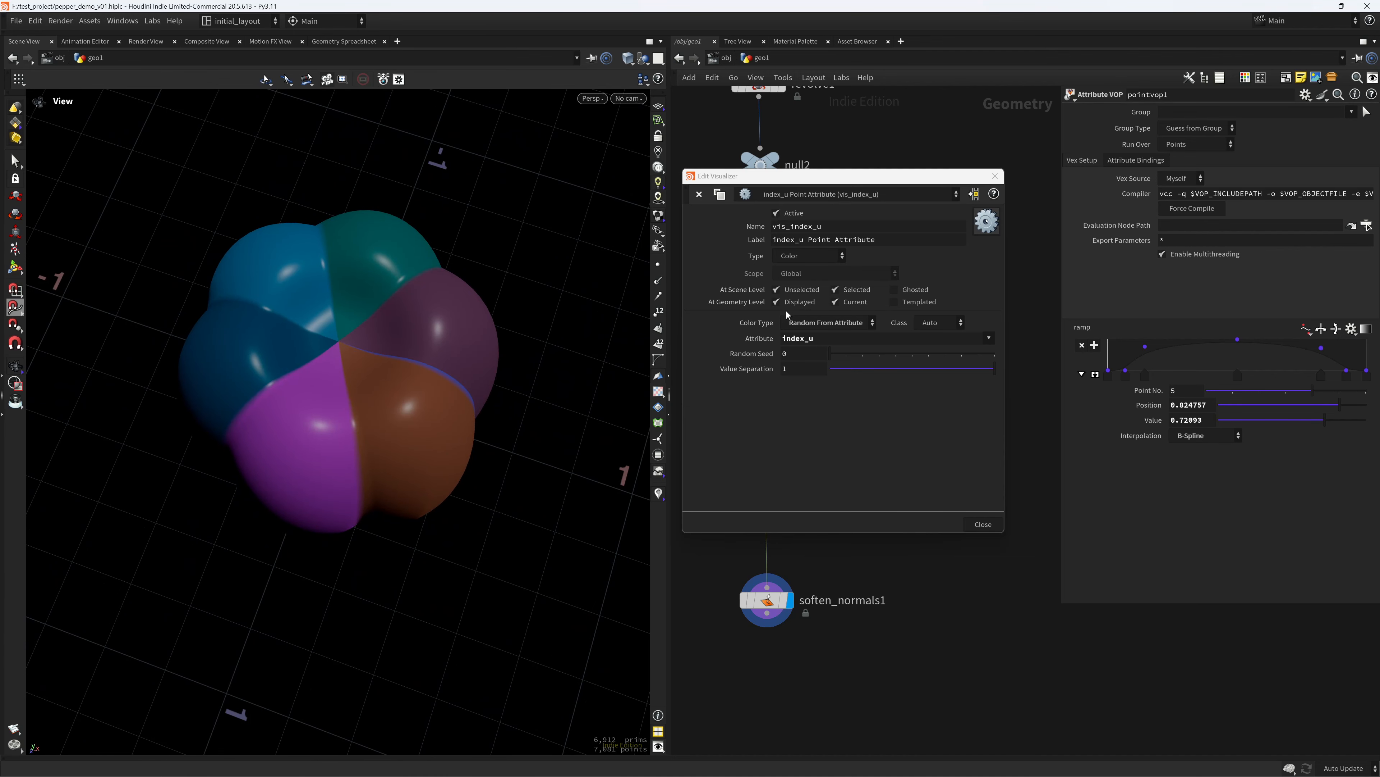
# Set the index_u visualizer's color type to Ramped Attribute and close its settings.
pyautogui.click(816, 323)
pyautogui.click(818, 344)
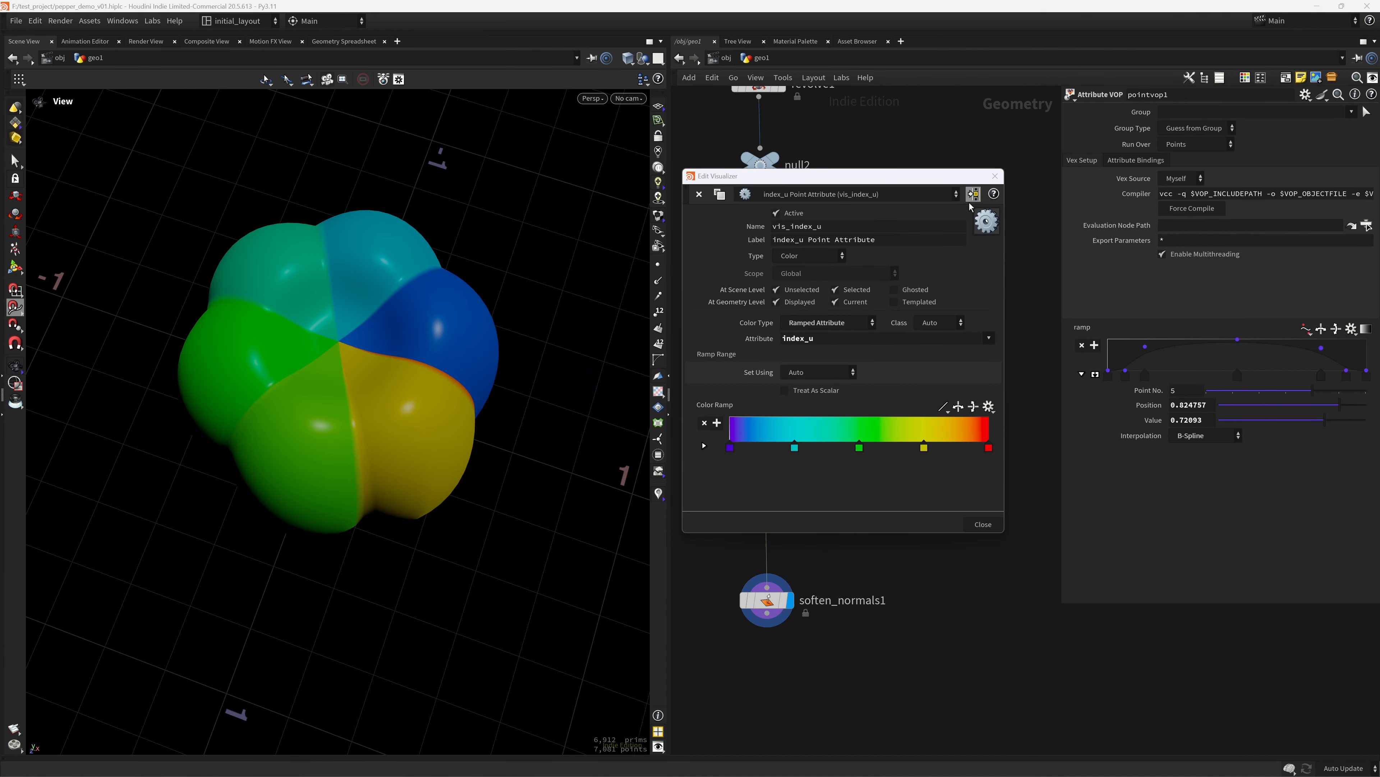
pyautogui.click(993, 177)
# Examine the index_u color boundaries between neighboring lobes of the pepper up close.
pyautogui.moveTo(843, 566); pyautogui.dragTo(845, 429, button='middle')
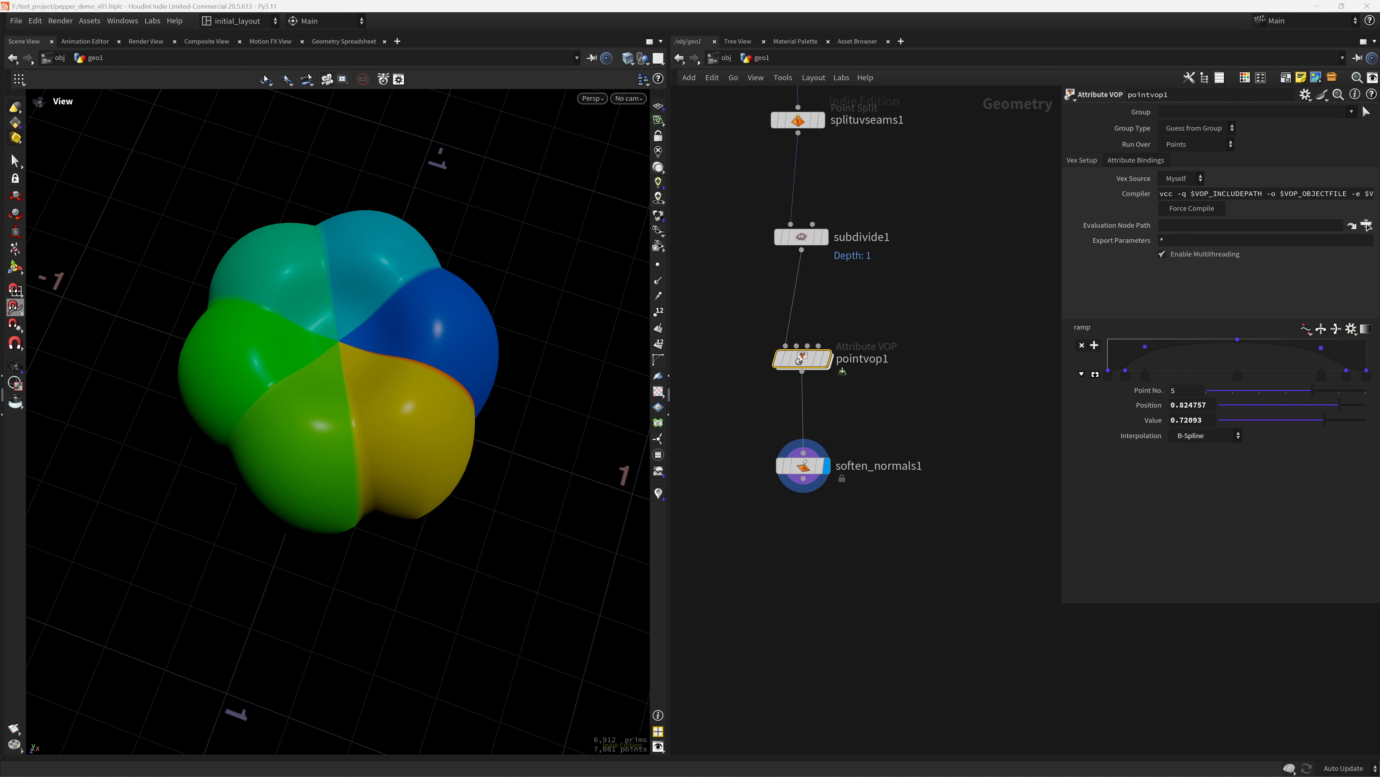
pyautogui.moveTo(860, 656); pyautogui.dragTo(868, 493, button='middle')
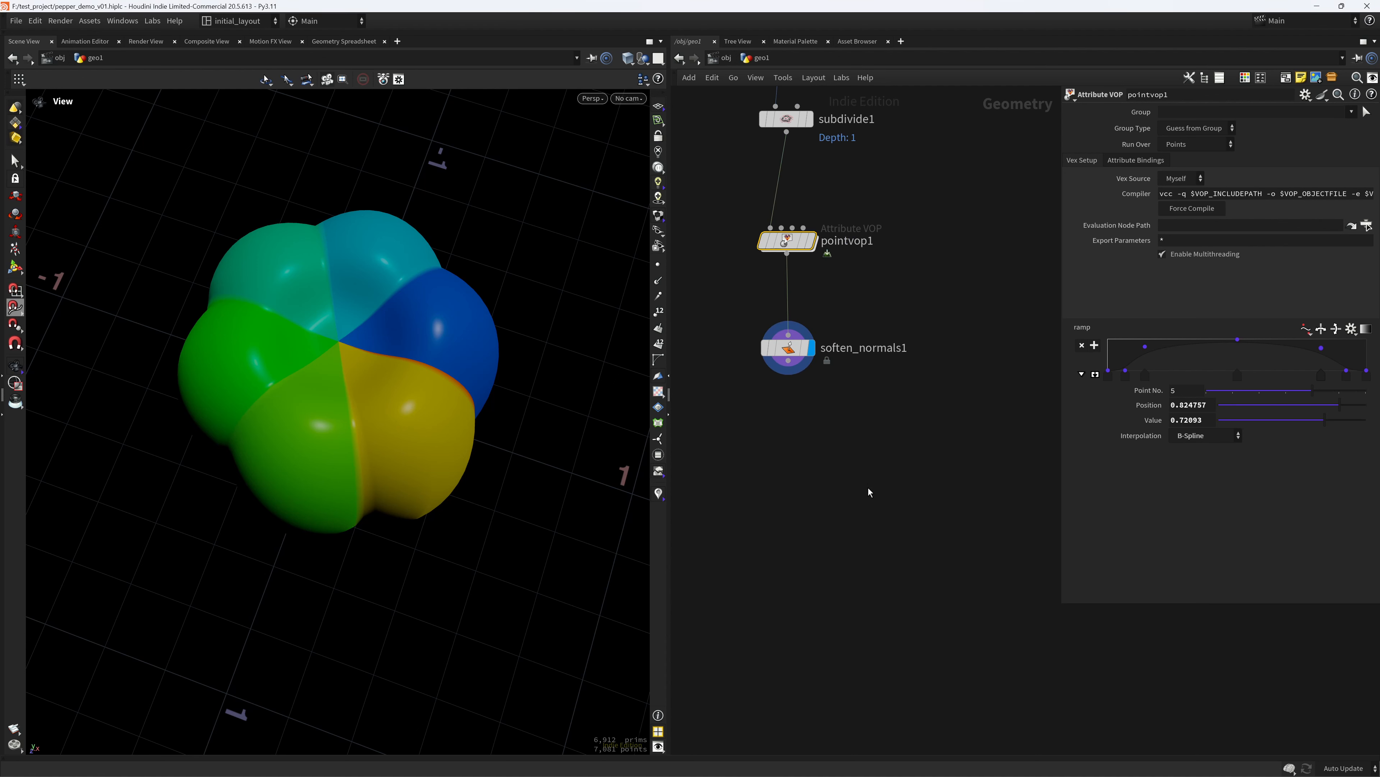
pyautogui.scroll(4, 374, 394)
pyautogui.moveTo(374, 394); pyautogui.dragTo(447, 419)
pyautogui.scroll(-3, 453, 460)
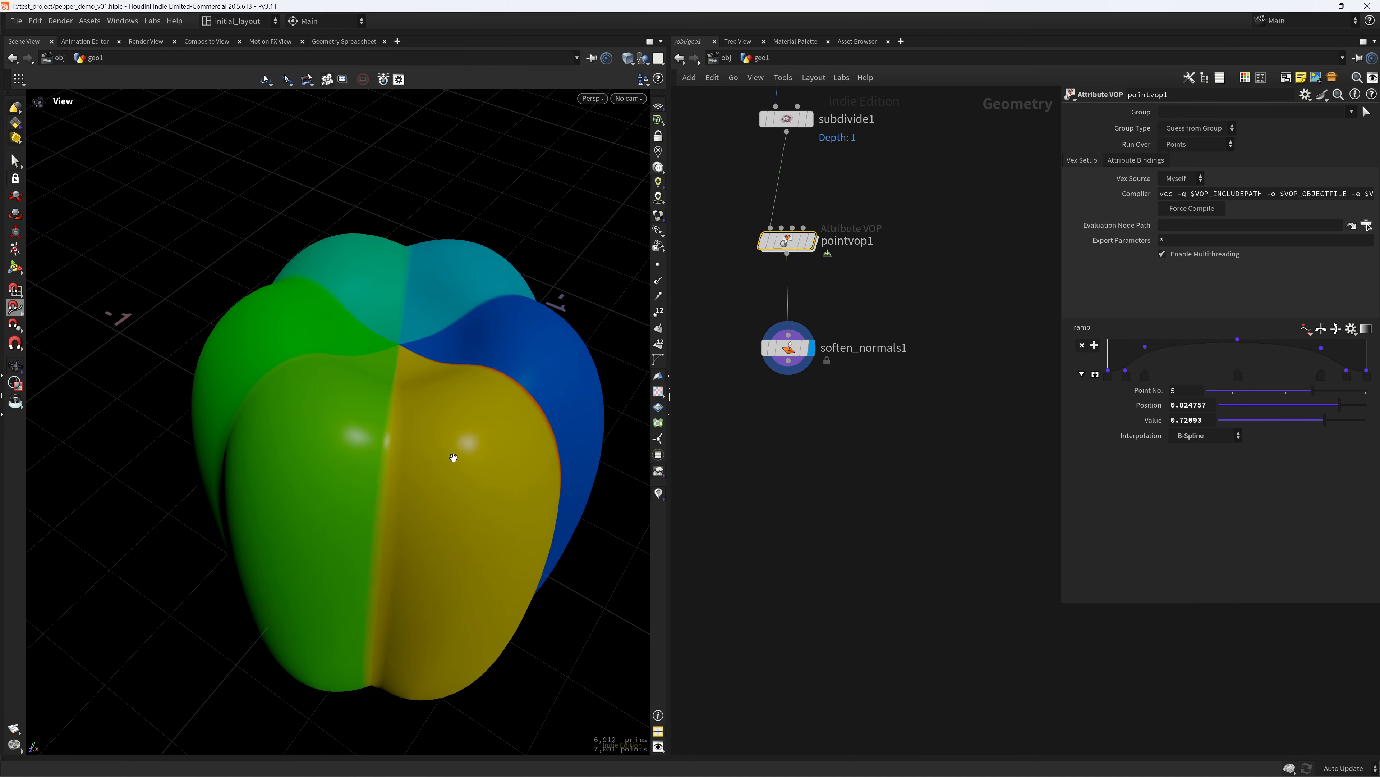
pyautogui.scroll(2, 453, 459)
pyautogui.click(786, 433)
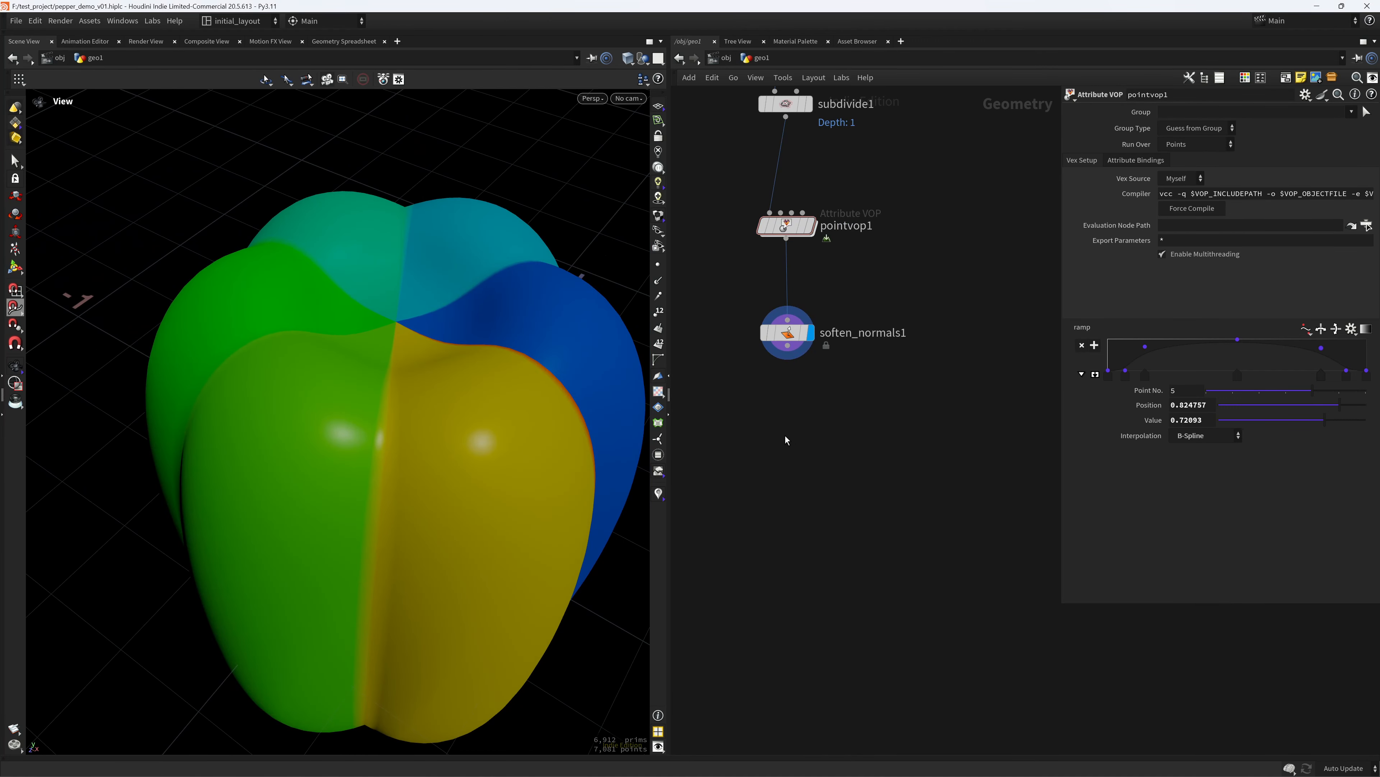
# Add an Attribute Promote node after soften_normals1 and display it.
pyautogui.press('Tab')
pyautogui.write('att pro')
pyautogui.press('Return')
pyautogui.click(786, 436)
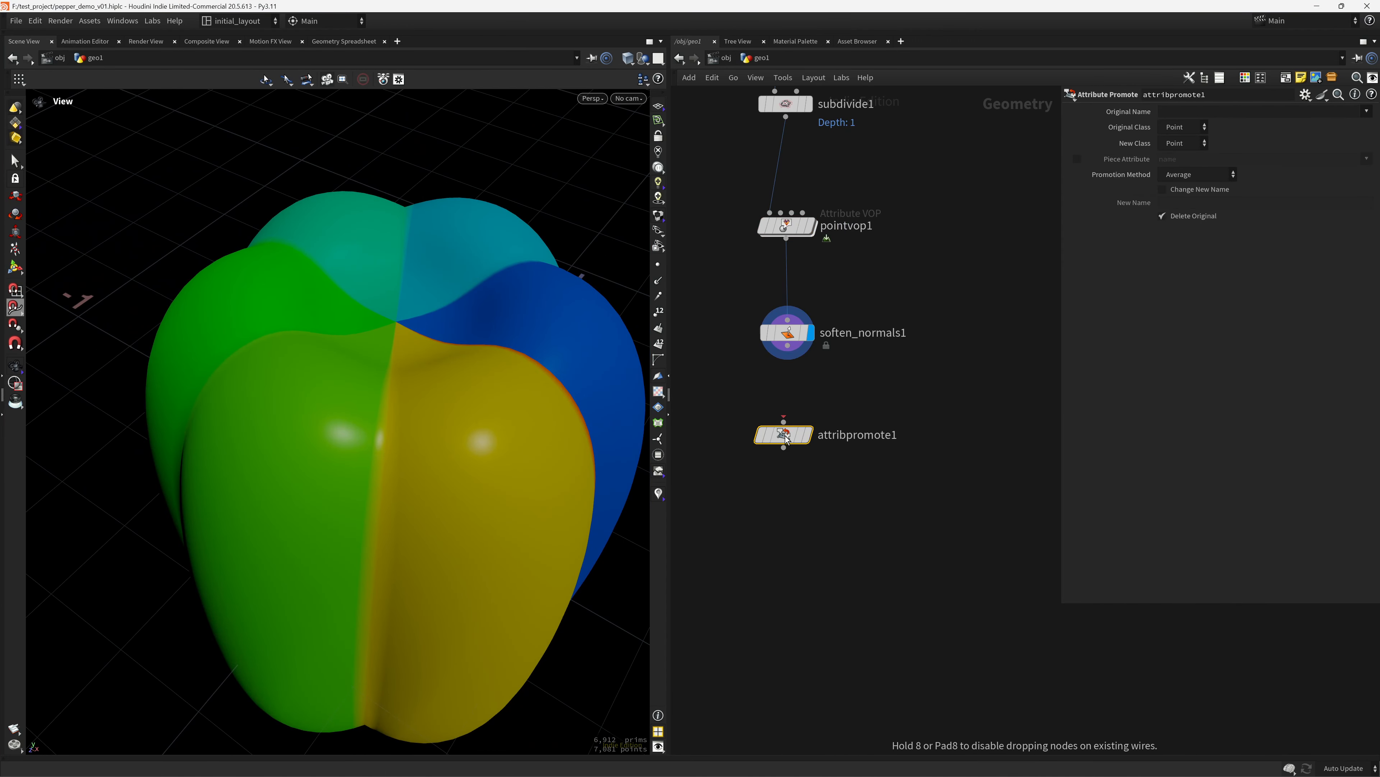
pyautogui.moveTo(788, 345); pyautogui.dragTo(784, 423)
pyautogui.click(808, 435)
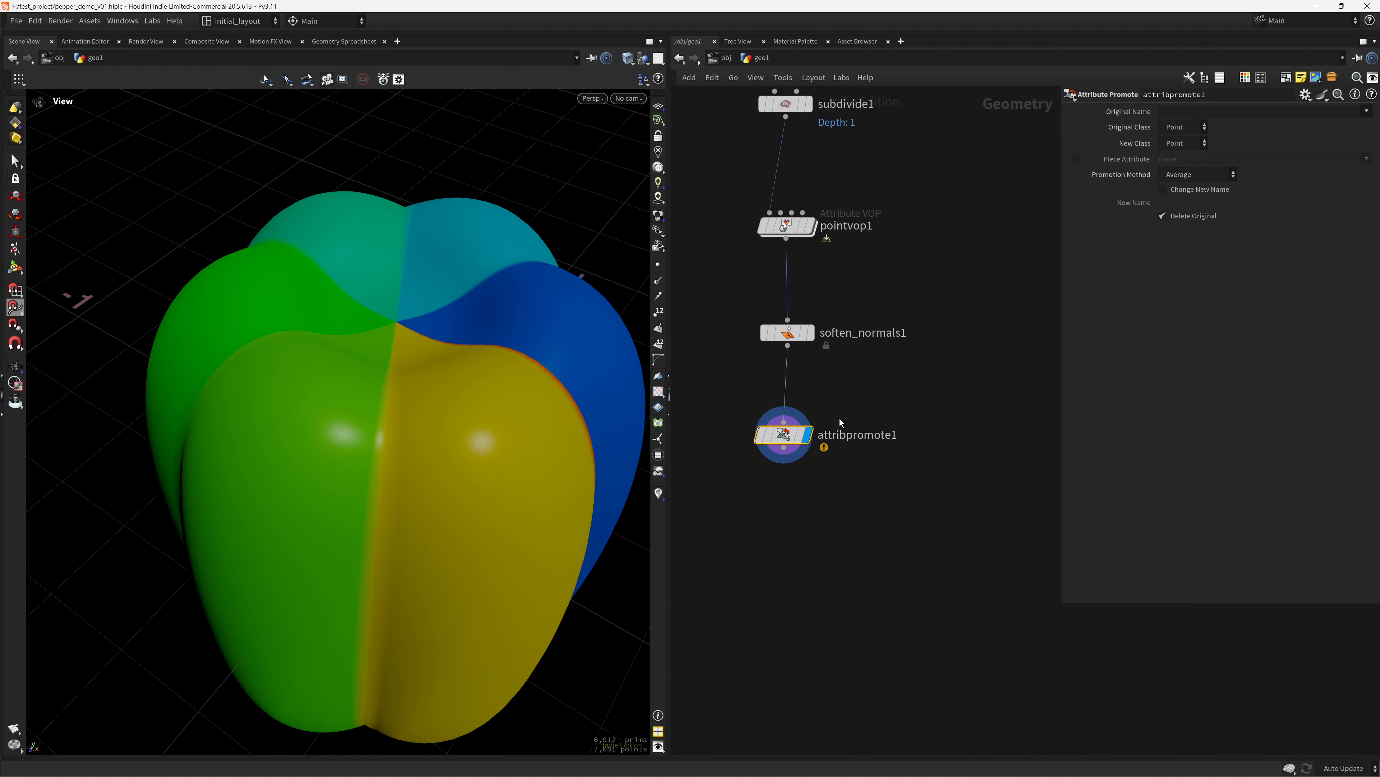
# Promote the index_u attribute from Point to Primitive class and view the lobe boundaries from above.
pyautogui.click(1195, 144)
pyautogui.click(1182, 173)
pyautogui.click(1367, 112)
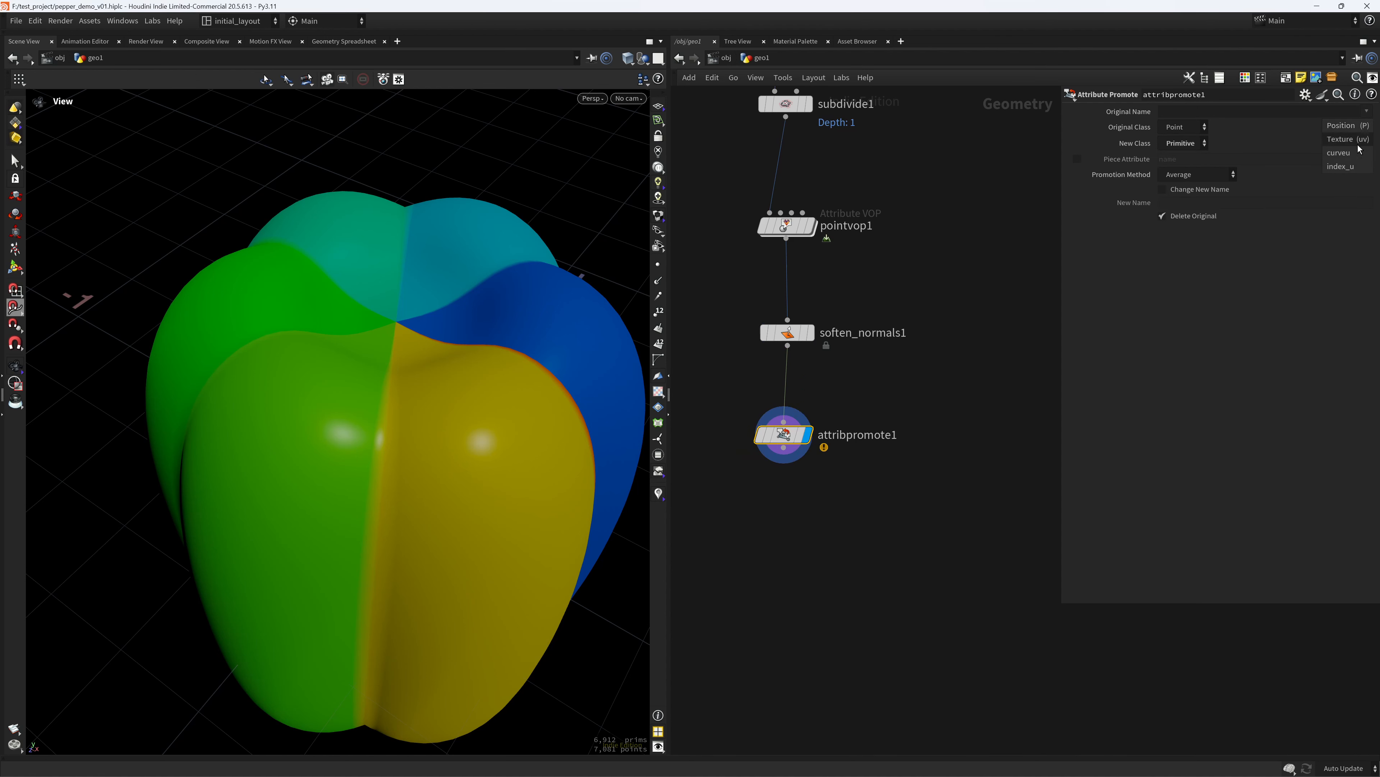
pyautogui.click(1351, 167)
pyautogui.moveTo(437, 423); pyautogui.dragTo(450, 493)
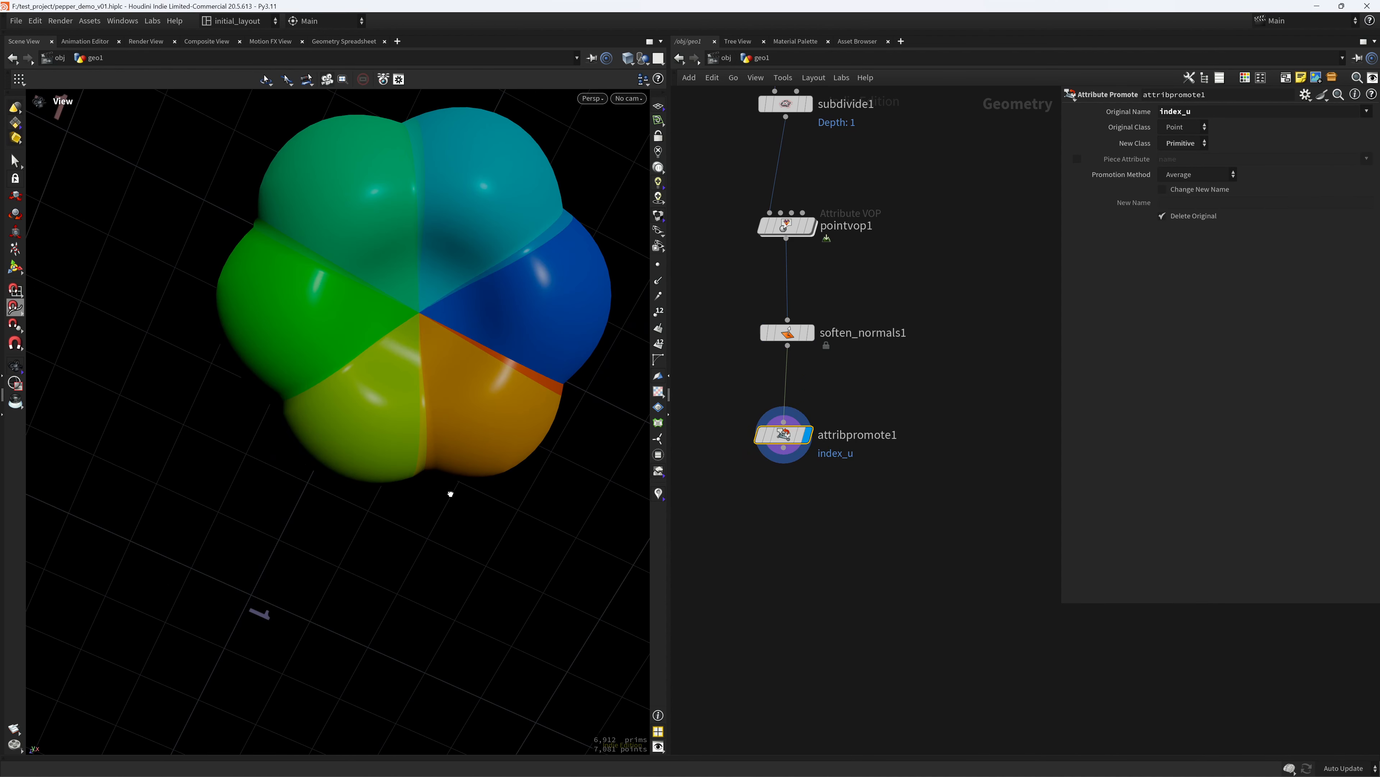
pyautogui.scroll(3, 524, 389)
pyautogui.moveTo(524, 388); pyautogui.dragTo(514, 399, button='middle')
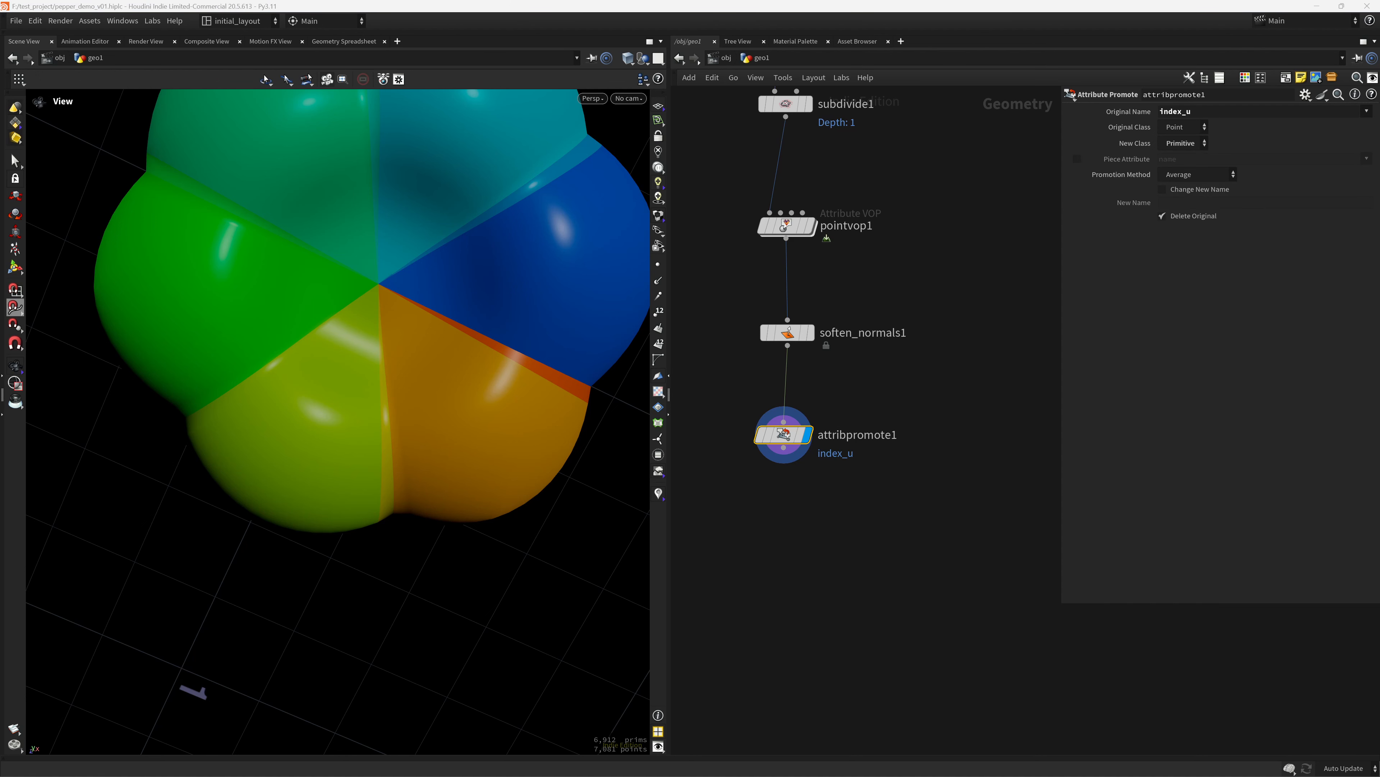
# Set the promotion method of index_u to Mode and check the color boundaries between lobes.
pyautogui.click(1220, 175)
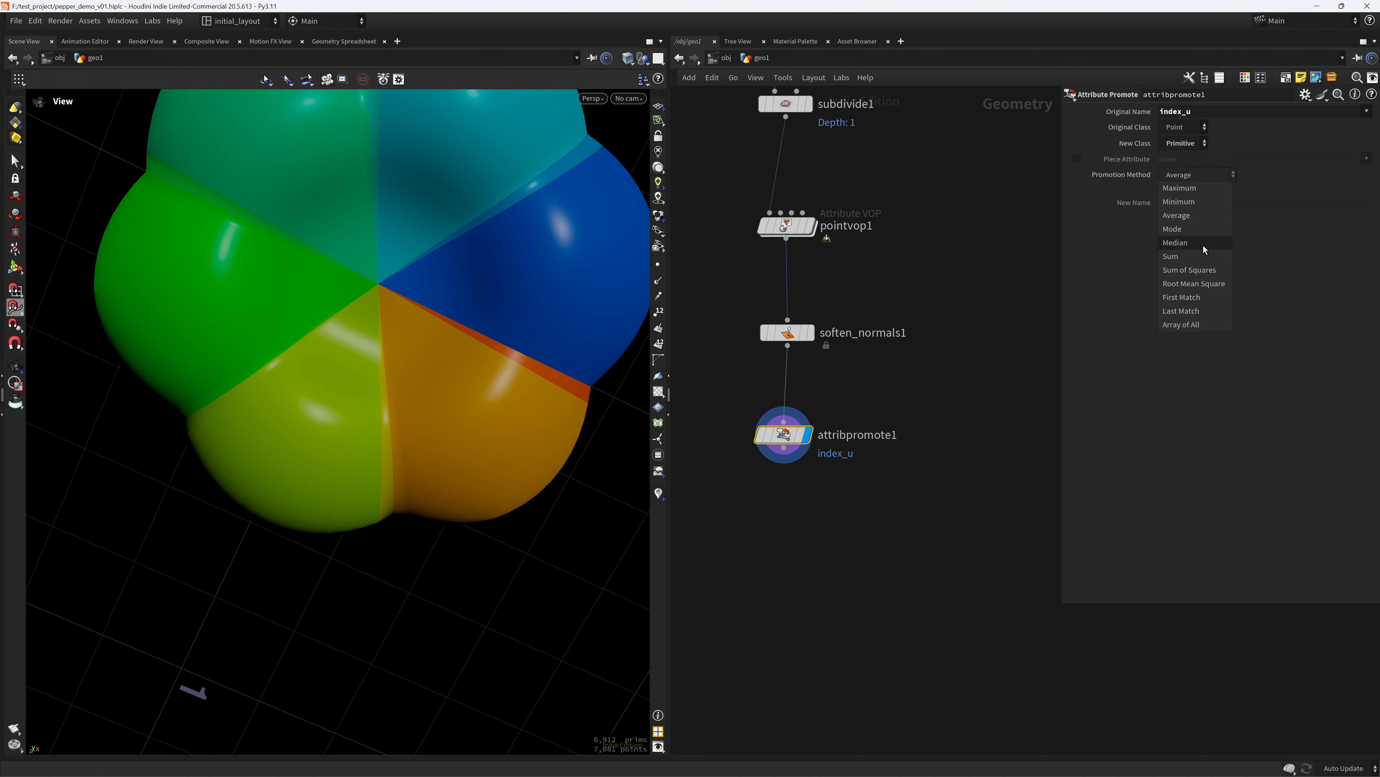
pyautogui.click(1190, 231)
pyautogui.moveTo(509, 327); pyautogui.dragTo(398, 420)
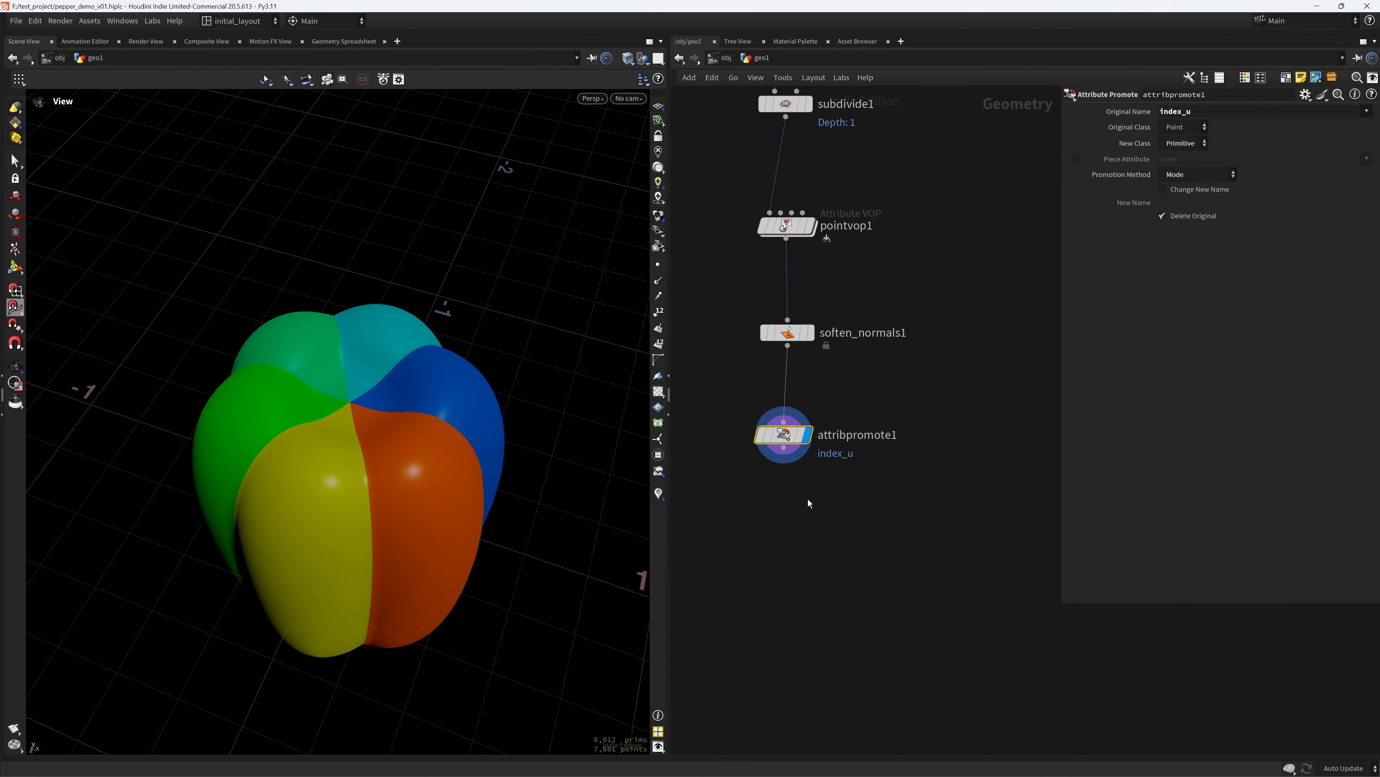
# Add a Fuse node after attribpromote1 and display it.
pyautogui.moveTo(801, 535); pyautogui.dragTo(784, 492, button='middle')
pyautogui.scroll(2, 788, 489)
pyautogui.press('Tab')
pyautogui.write('f')
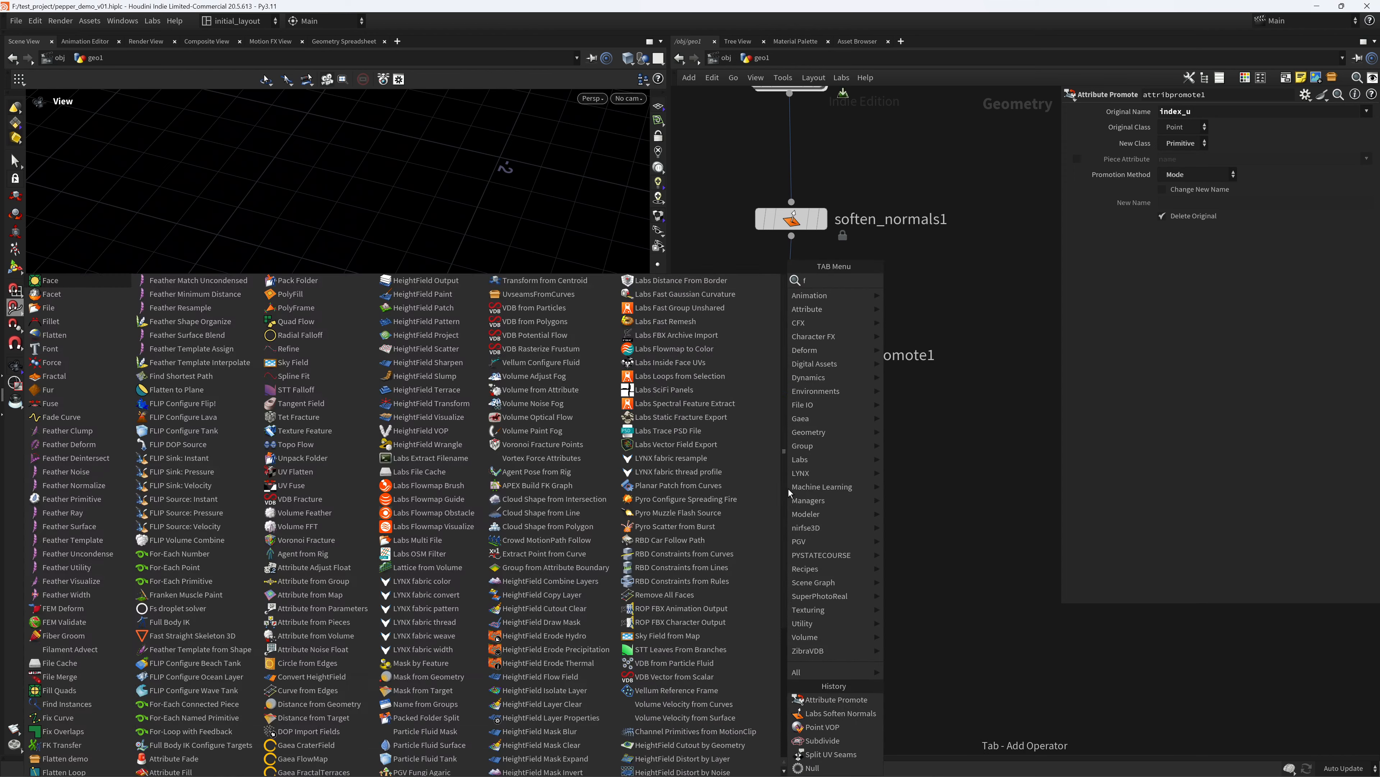
pyautogui.write('use')
pyautogui.press('Return')
pyautogui.click(789, 489)
pyautogui.moveTo(474, 446); pyautogui.dragTo(433, 416)
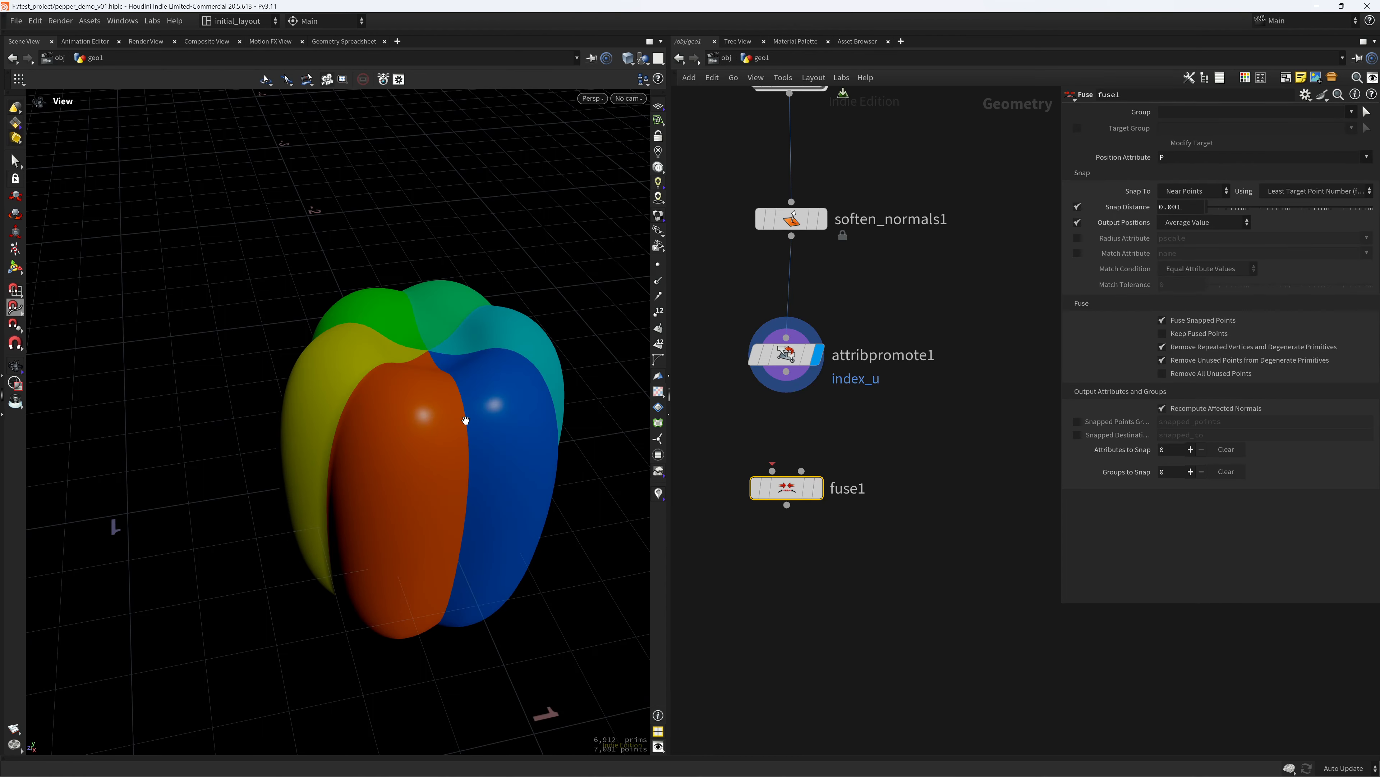
pyautogui.moveTo(786, 371); pyautogui.dragTo(772, 471)
pyautogui.moveTo(788, 485)
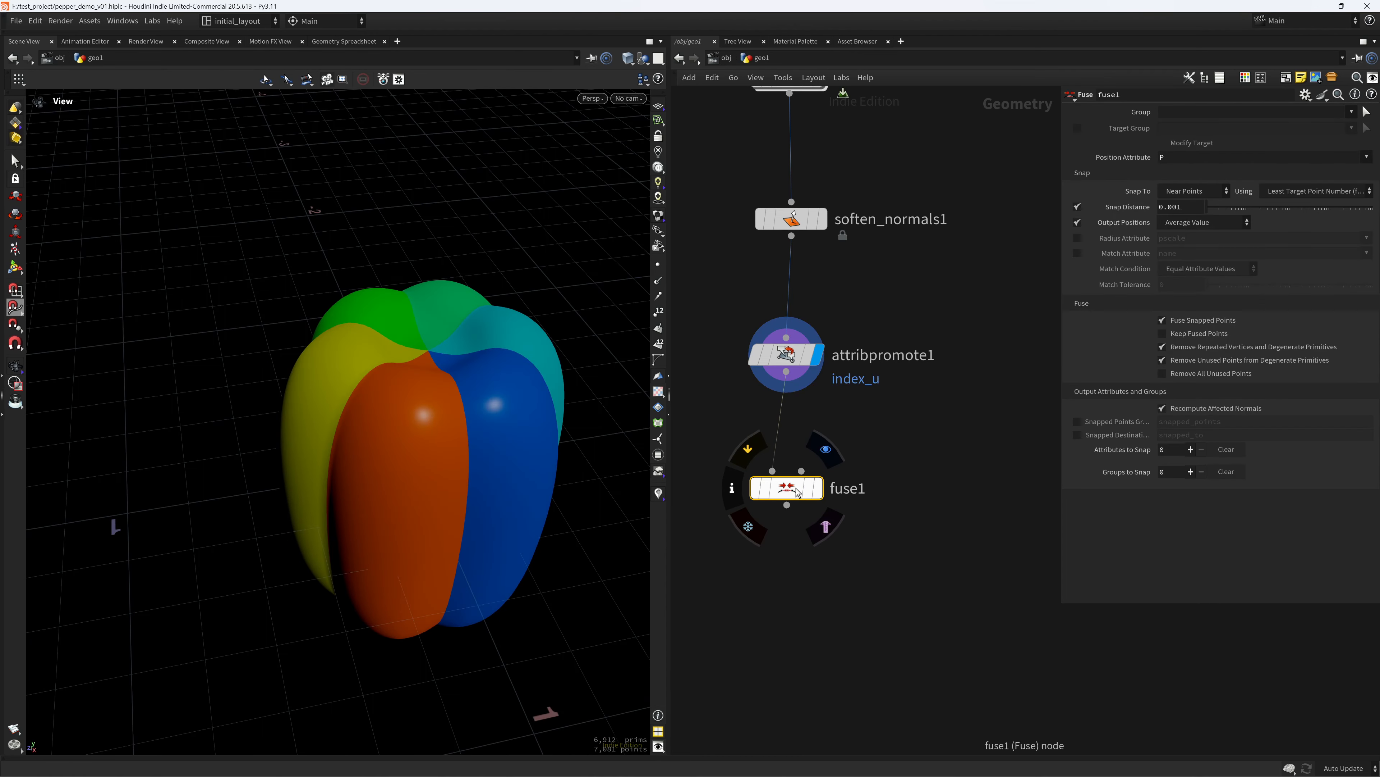
pyautogui.click(826, 450)
pyautogui.moveTo(430, 416); pyautogui.dragTo(462, 392)
# Try fuse1 between soften_normals1 and attribpromote1, and compare the lobe boundaries with the fuse active and bypassed.
pyautogui.moveTo(811, 486)
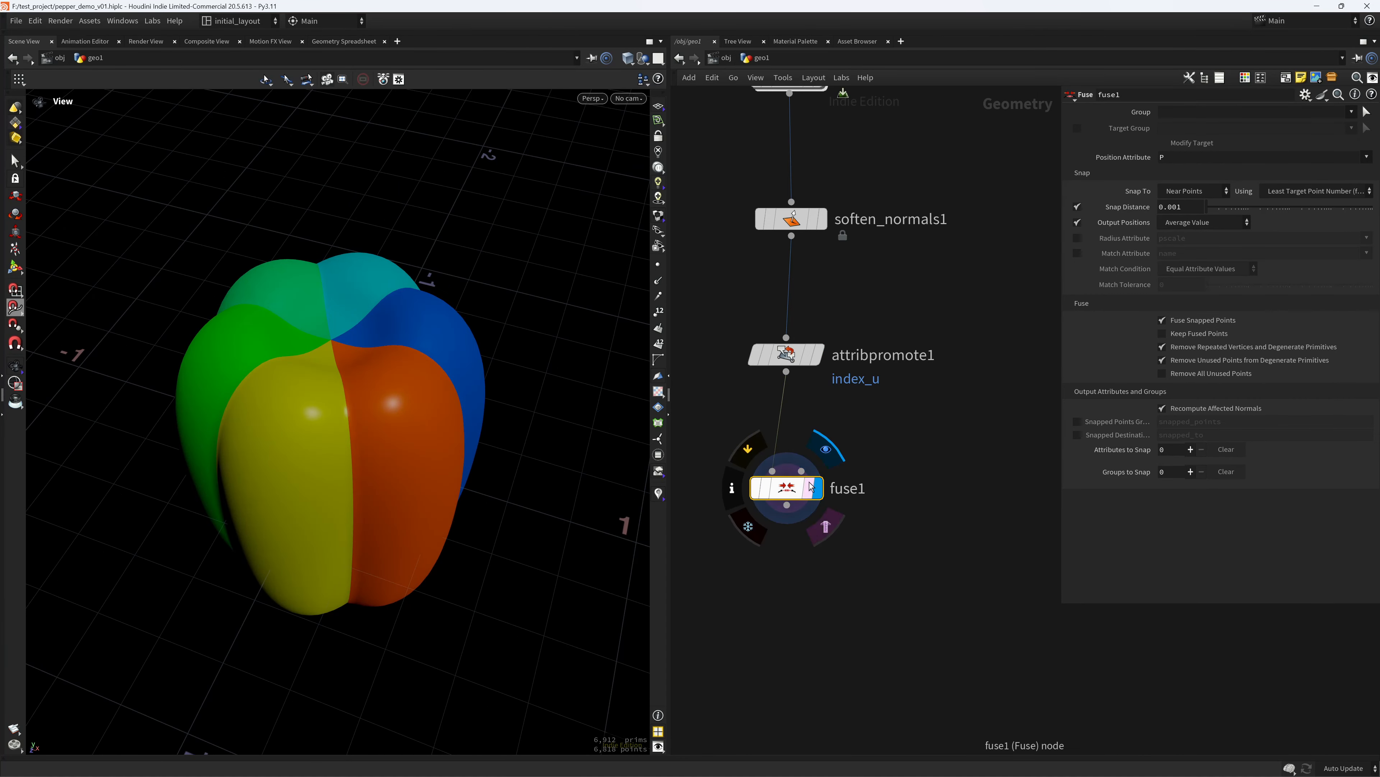
pyautogui.moveTo(811, 485); pyautogui.dragTo(819, 288)
pyautogui.moveTo(846, 350)
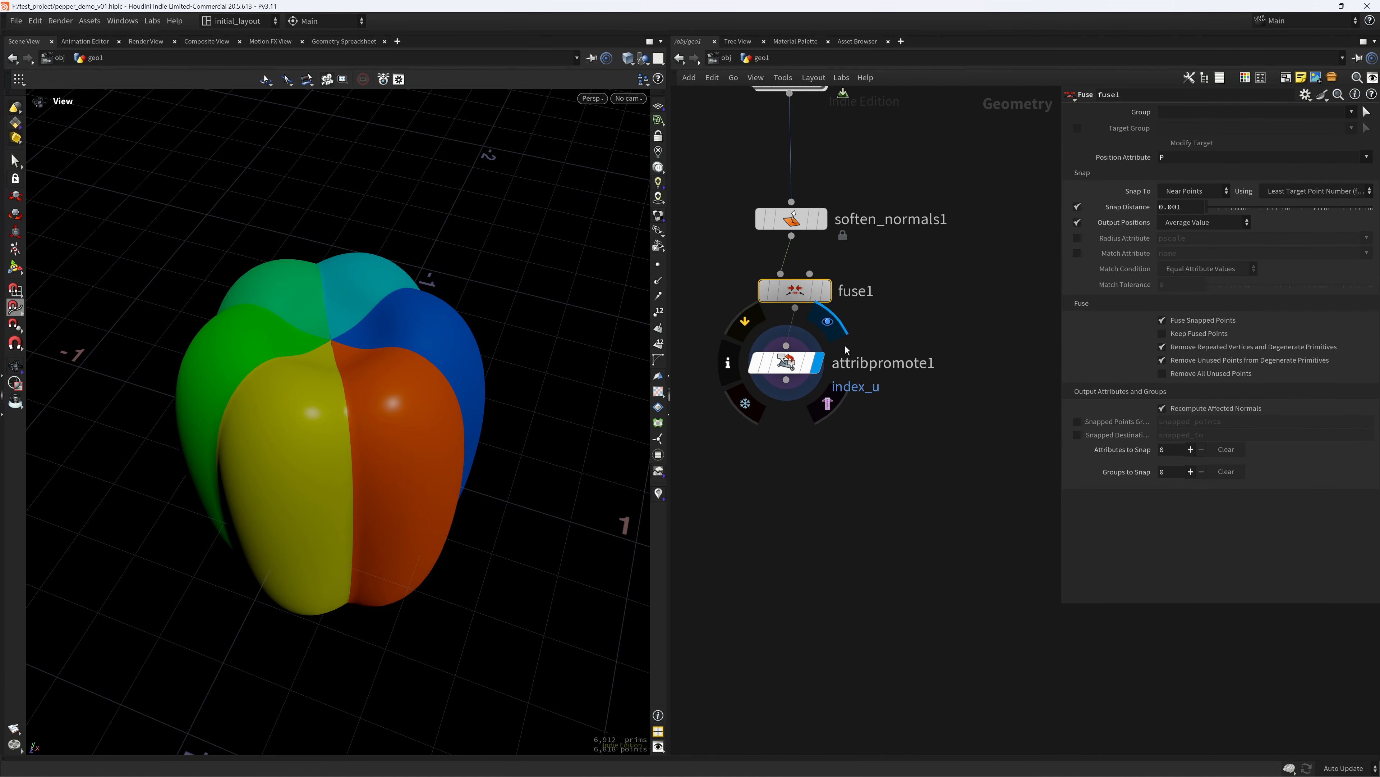
pyautogui.moveTo(428, 286); pyautogui.dragTo(323, 414)
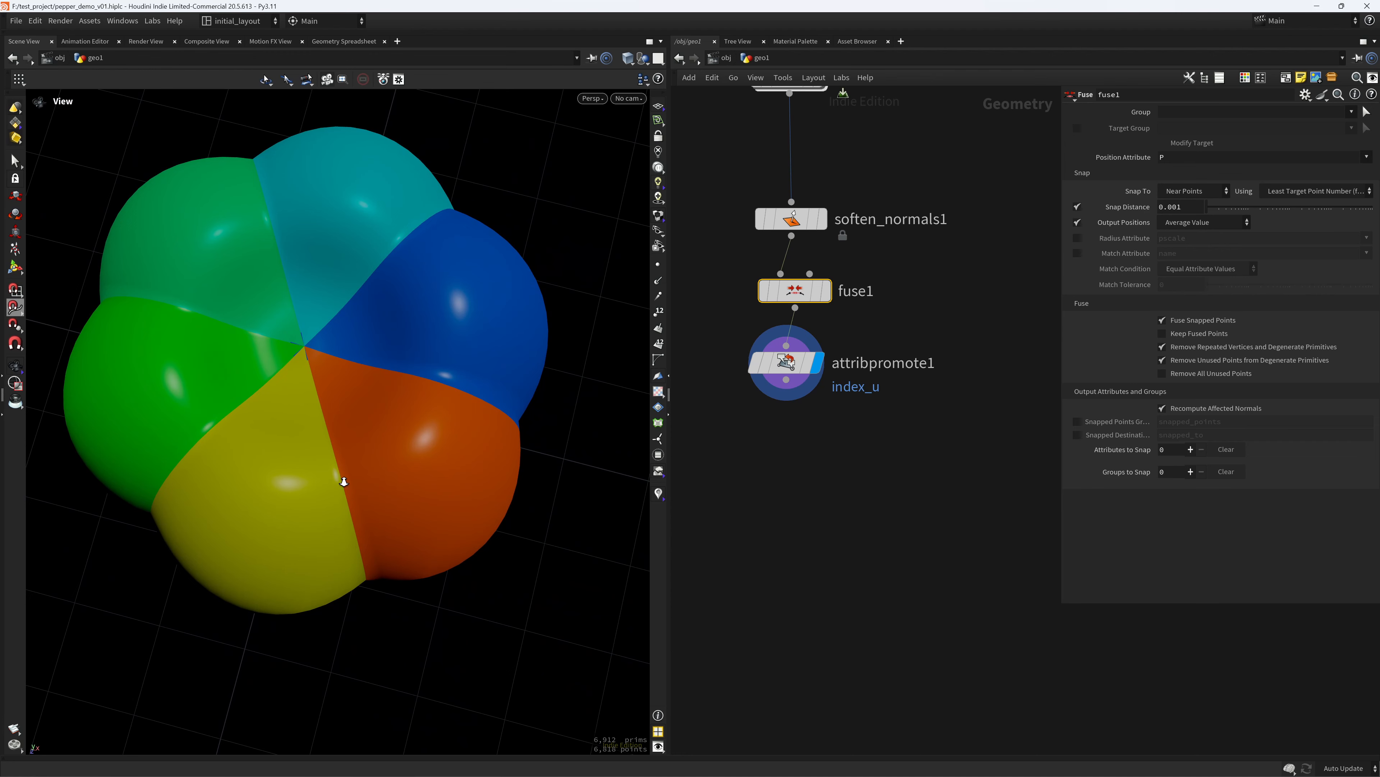
pyautogui.moveTo(344, 481); pyautogui.dragTo(370, 526, button='right')
pyautogui.moveTo(799, 296)
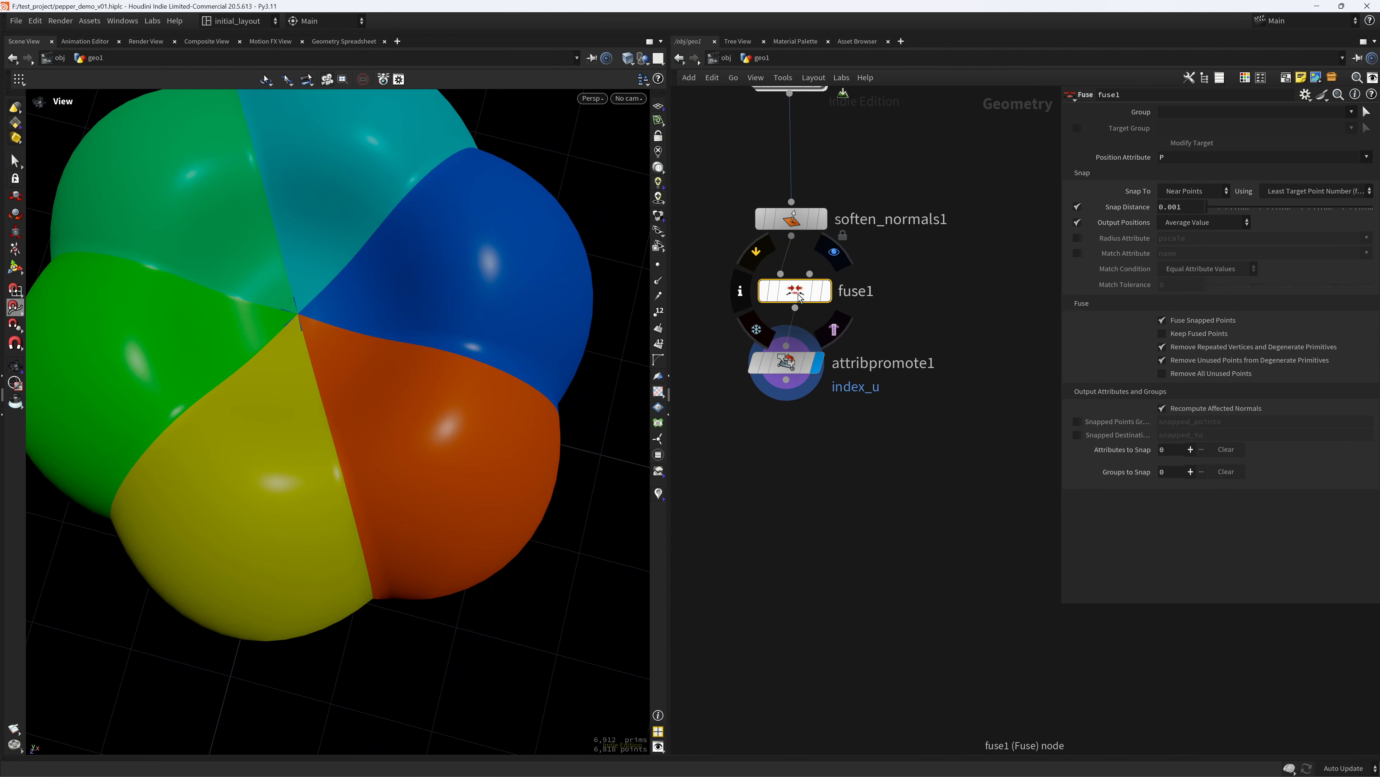
pyautogui.moveTo(486, 371); pyautogui.dragTo(465, 407)
pyautogui.moveTo(786, 291)
pyautogui.click(756, 254)
pyautogui.click(757, 254)
pyautogui.click(757, 253)
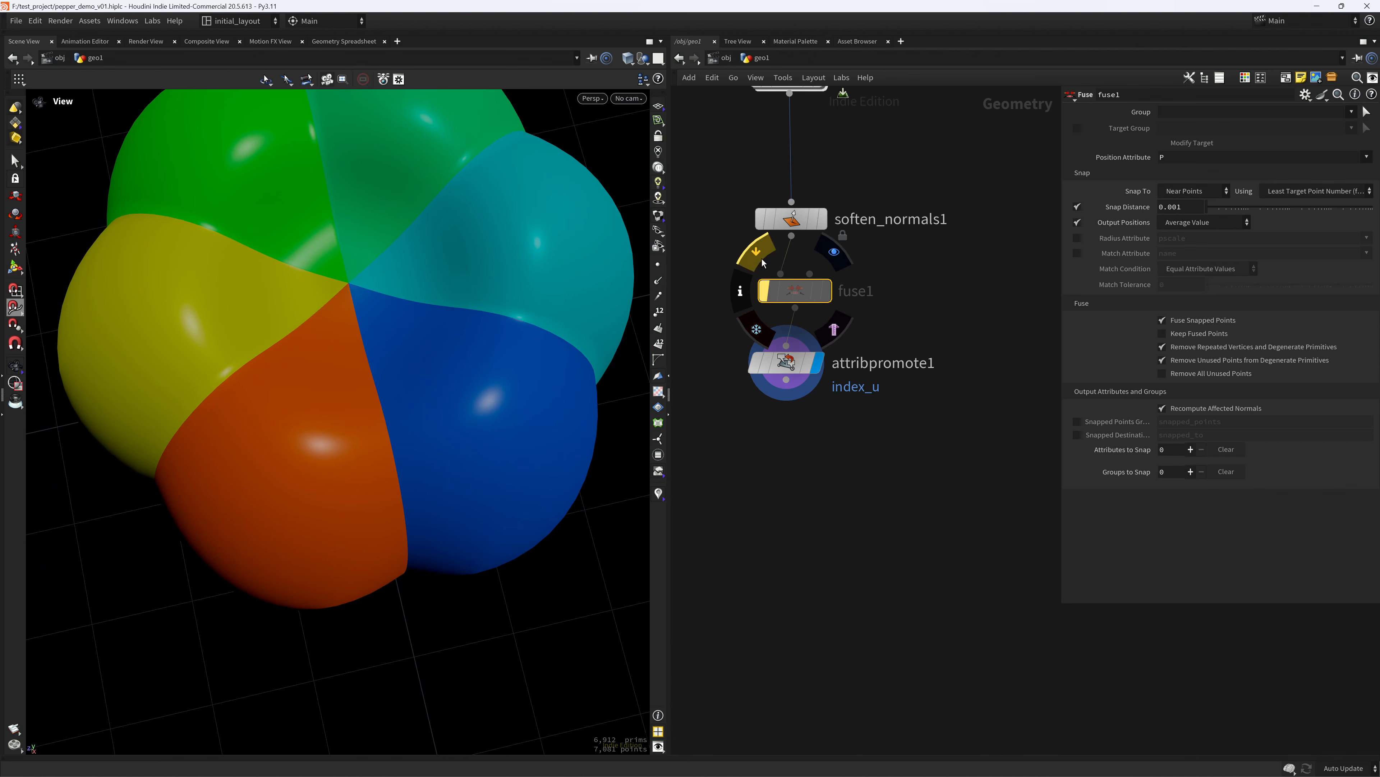
# Reconnect fuse1 after attribpromote1, activate and display it, and save the scene.
pyautogui.moveTo(795, 292); pyautogui.dragTo(788, 508)
pyautogui.moveTo(786, 380); pyautogui.dragTo(773, 489)
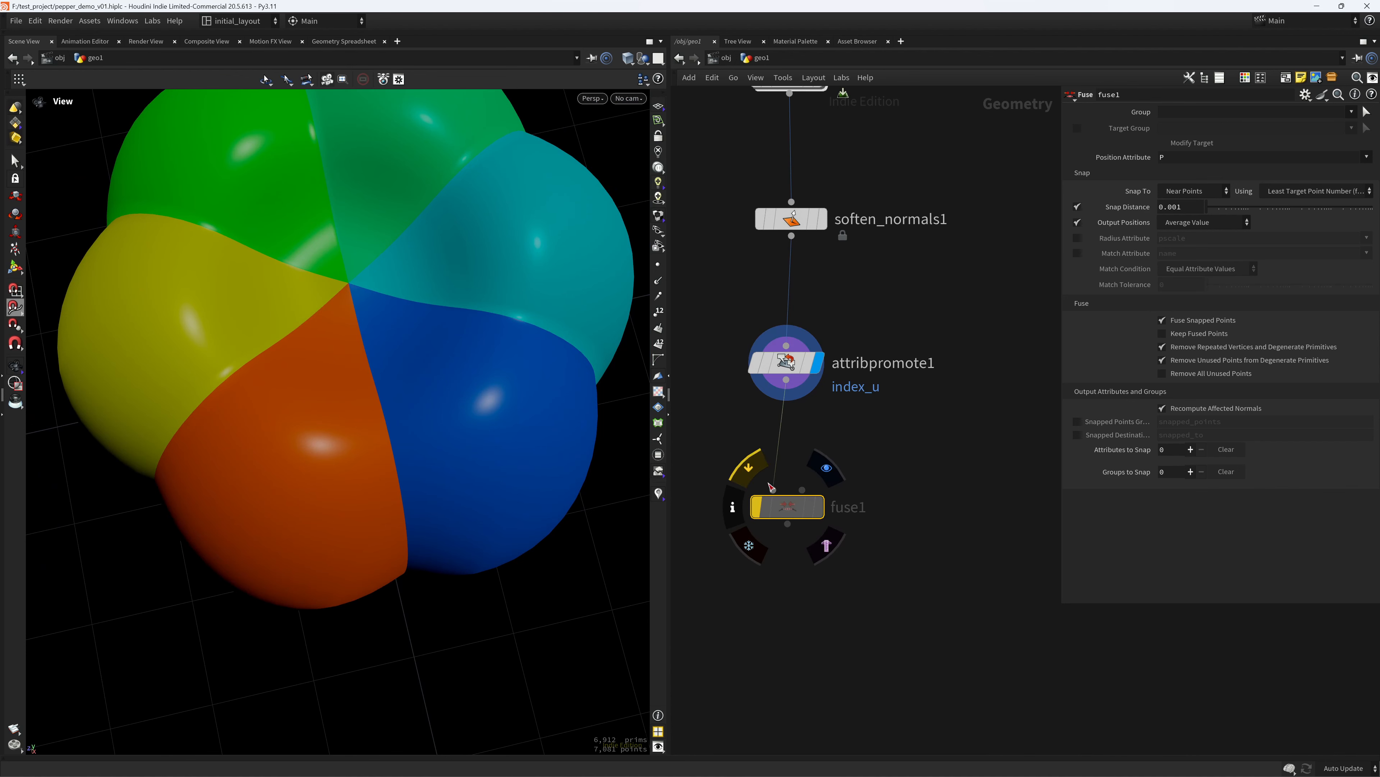
pyautogui.click(752, 471)
pyautogui.click(810, 509)
pyautogui.press('f')
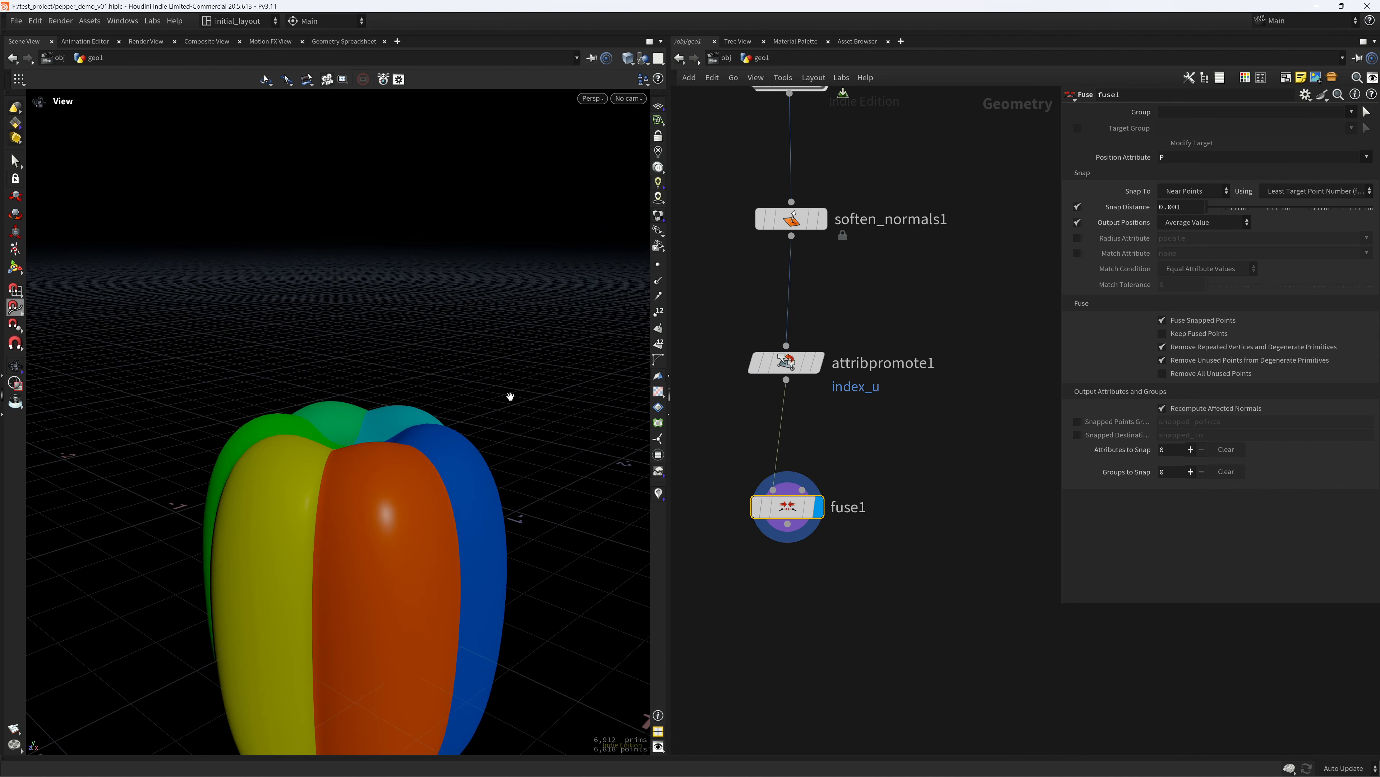
pyautogui.hotkey('ctrl', 's')
pyautogui.scroll(-3, 511, 449)
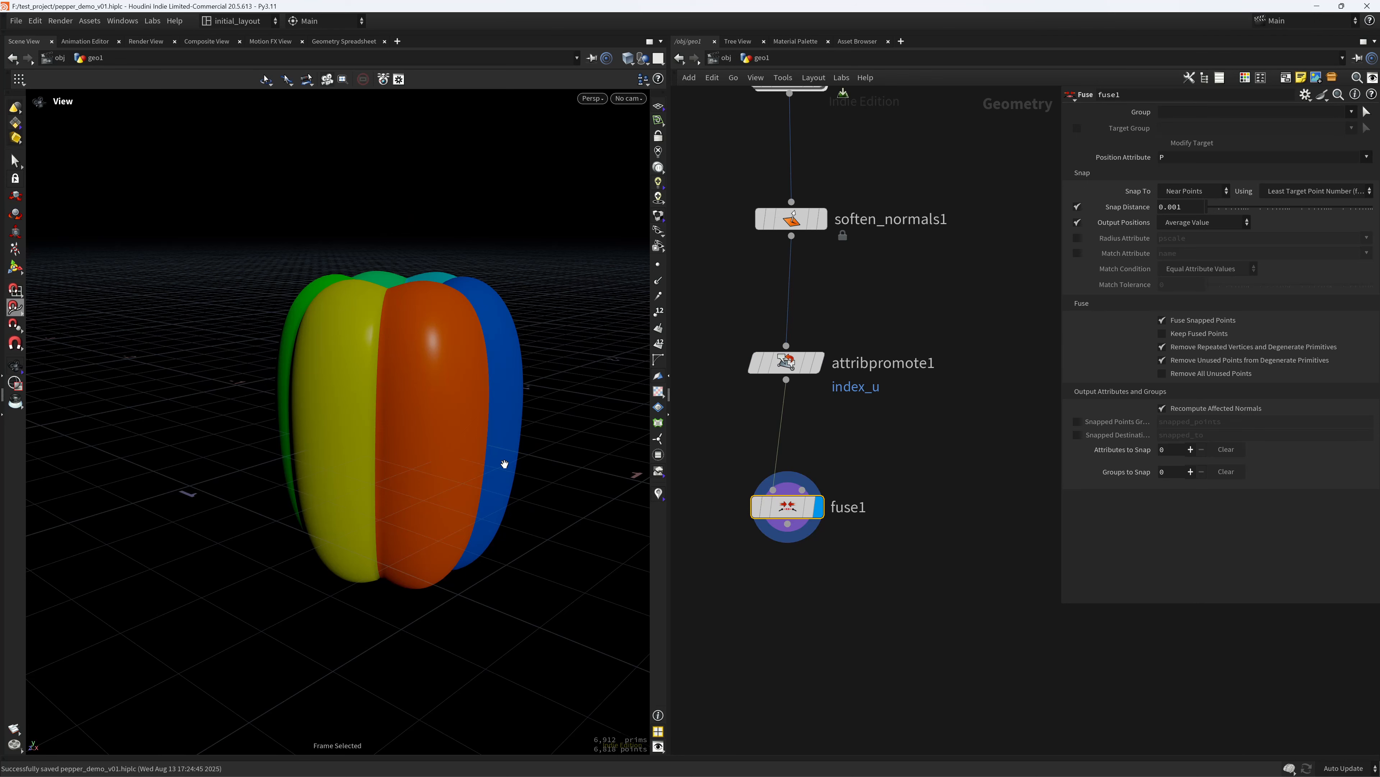
# Add a Group from Attribute Boundary node after fuse1 and display it.
pyautogui.moveTo(762, 644); pyautogui.dragTo(769, 541, button='middle')
pyautogui.press('Tab')
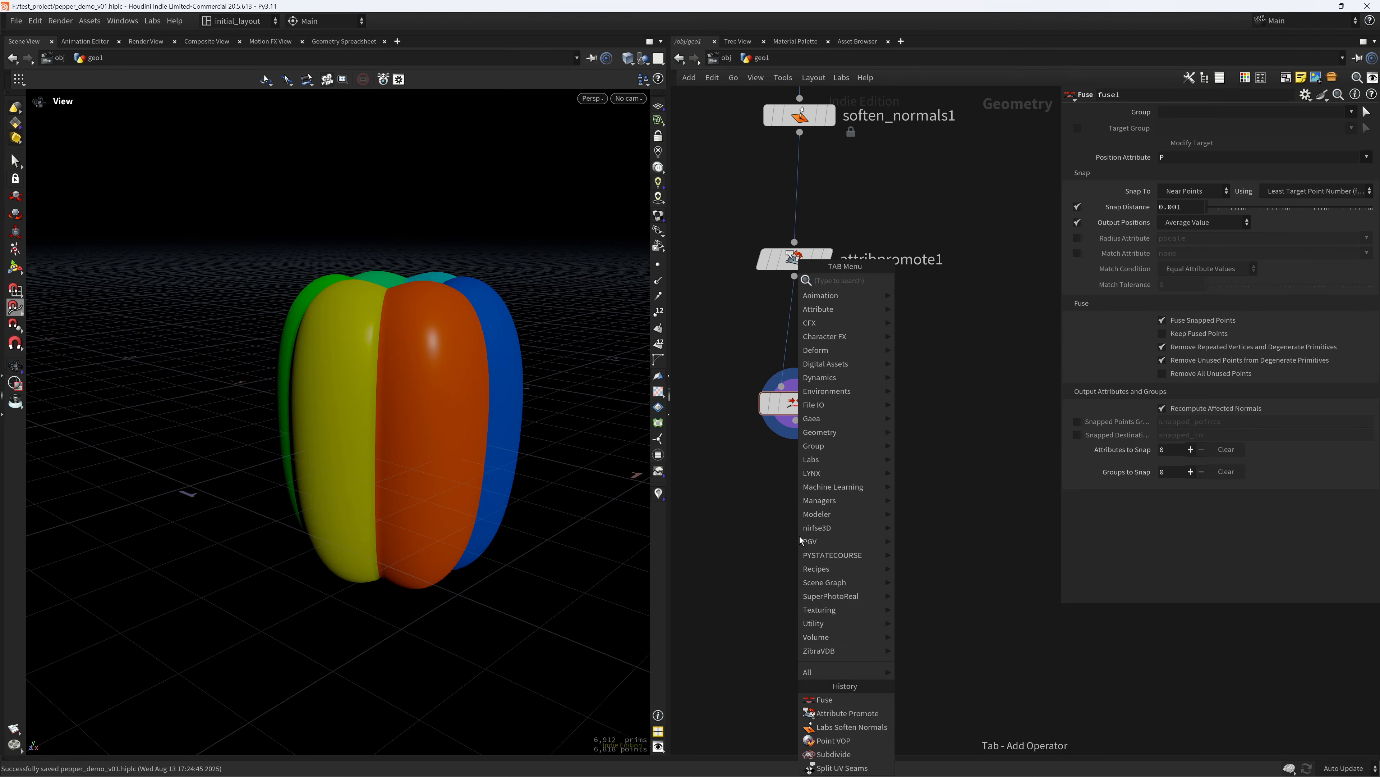
pyautogui.write('bound')
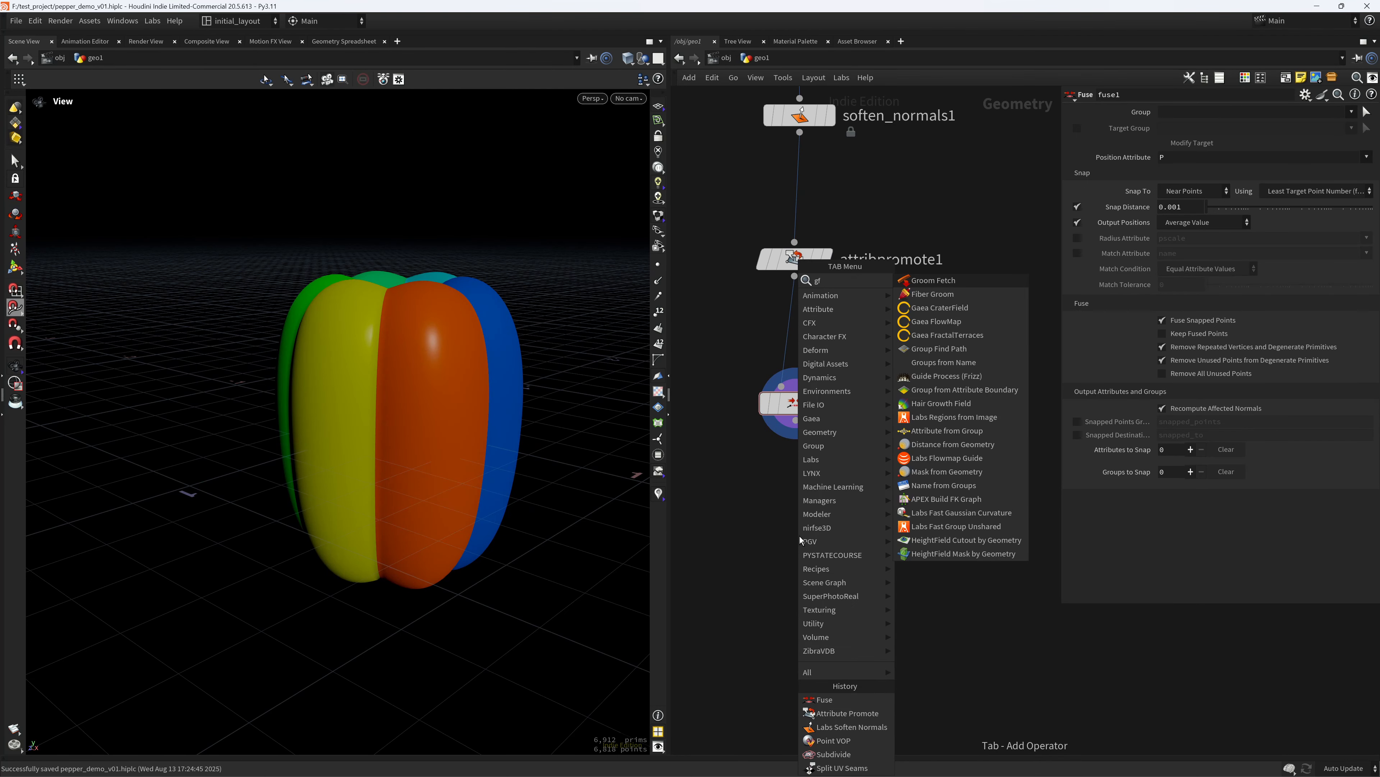
pyautogui.press('Return')
pyautogui.click(798, 536)
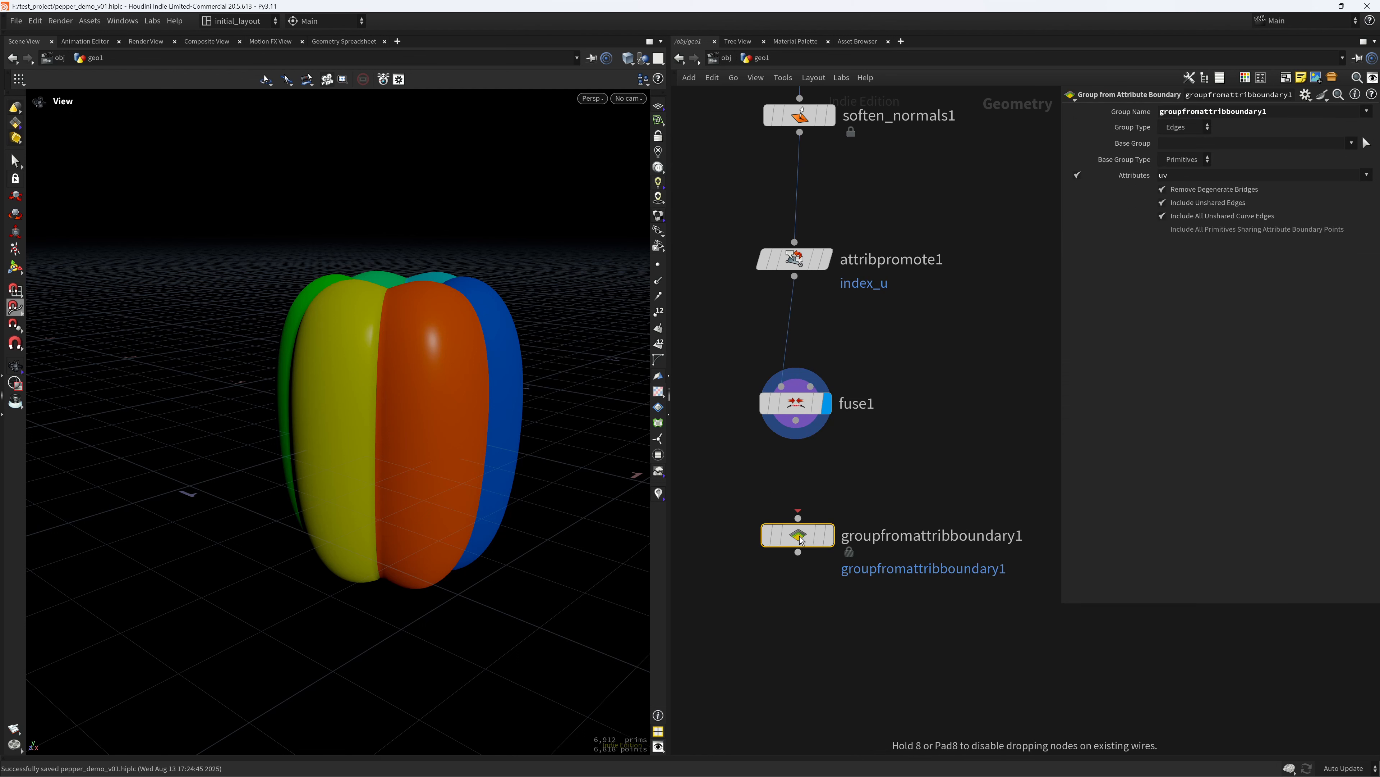
pyautogui.click(838, 495)
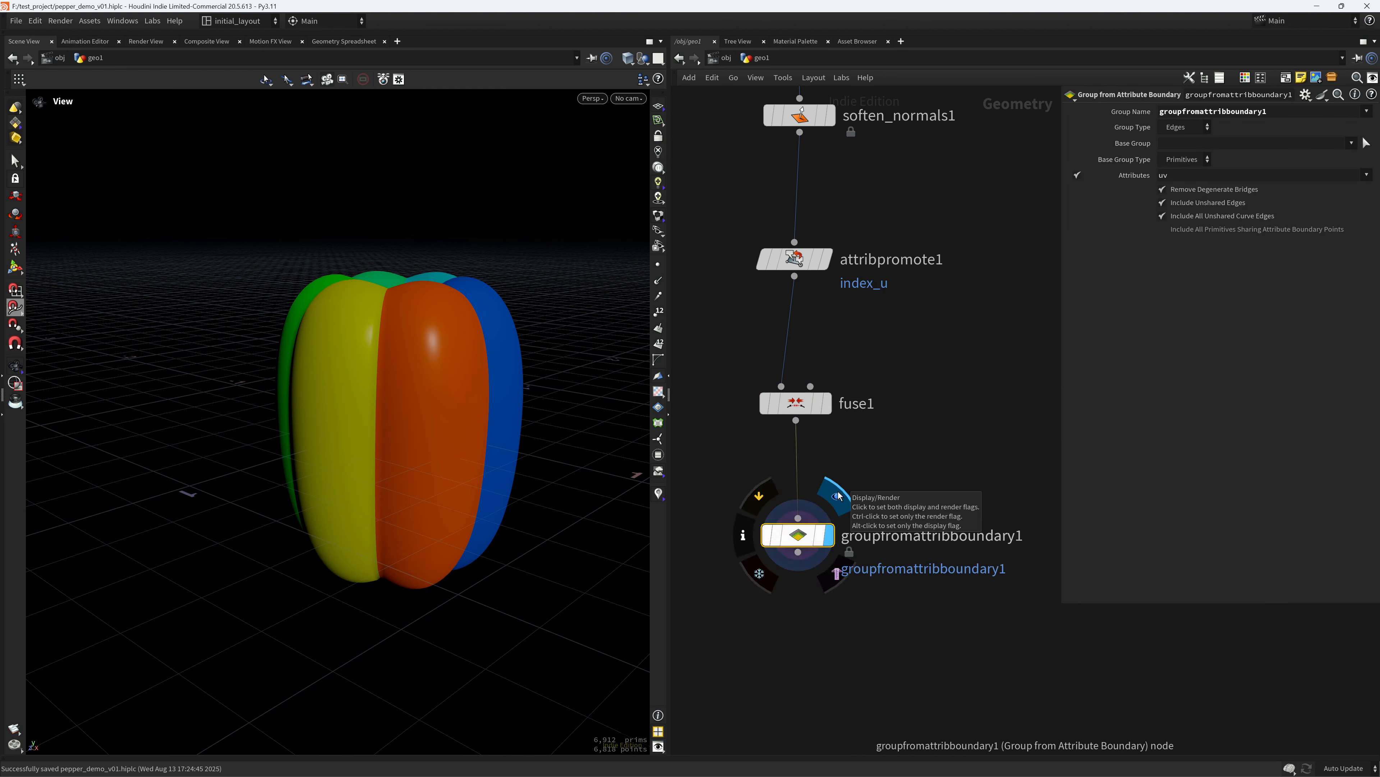
# Name the boundary group edges and set its group type to Points.
pyautogui.moveTo(1284, 112); pyautogui.dragTo(971, 126)
pyautogui.write('edges')
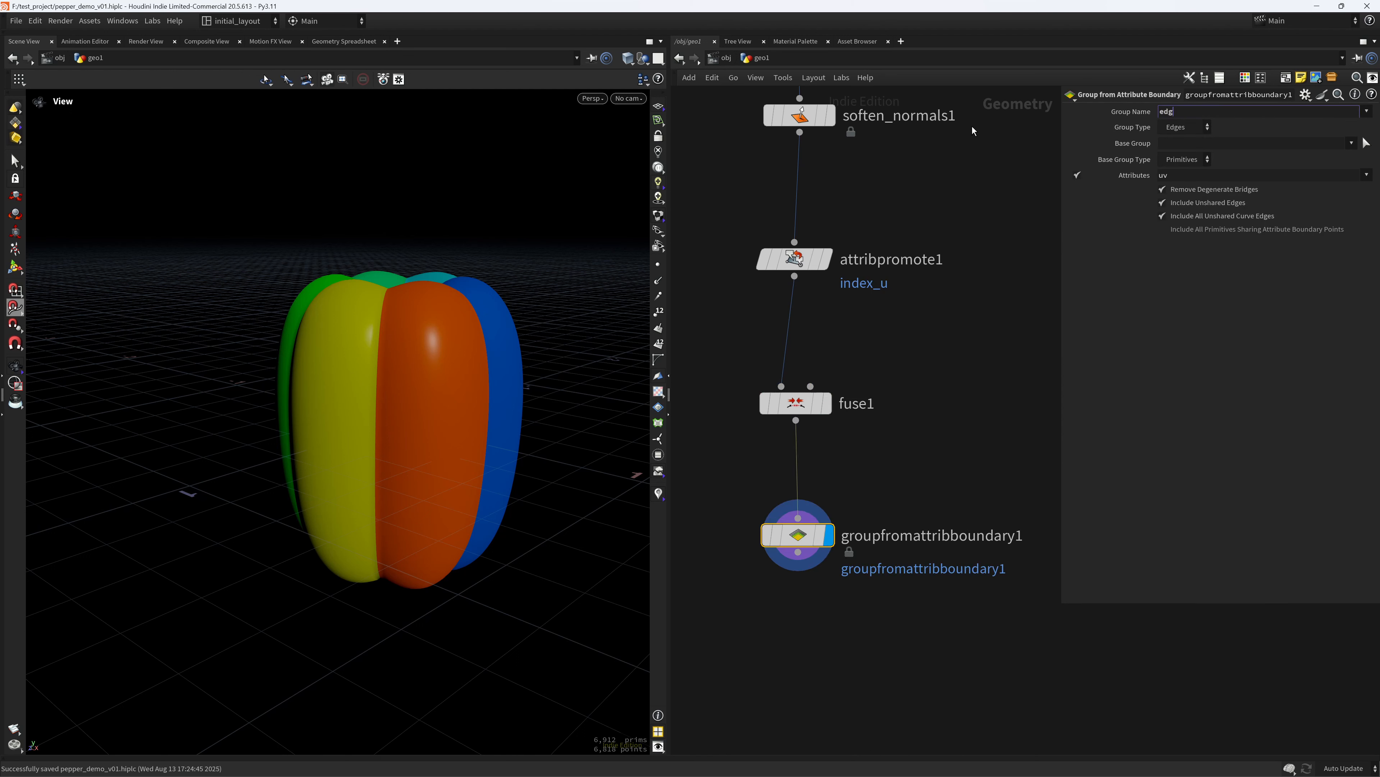
pyautogui.press('Return')
pyautogui.click(1193, 128)
pyautogui.click(1190, 154)
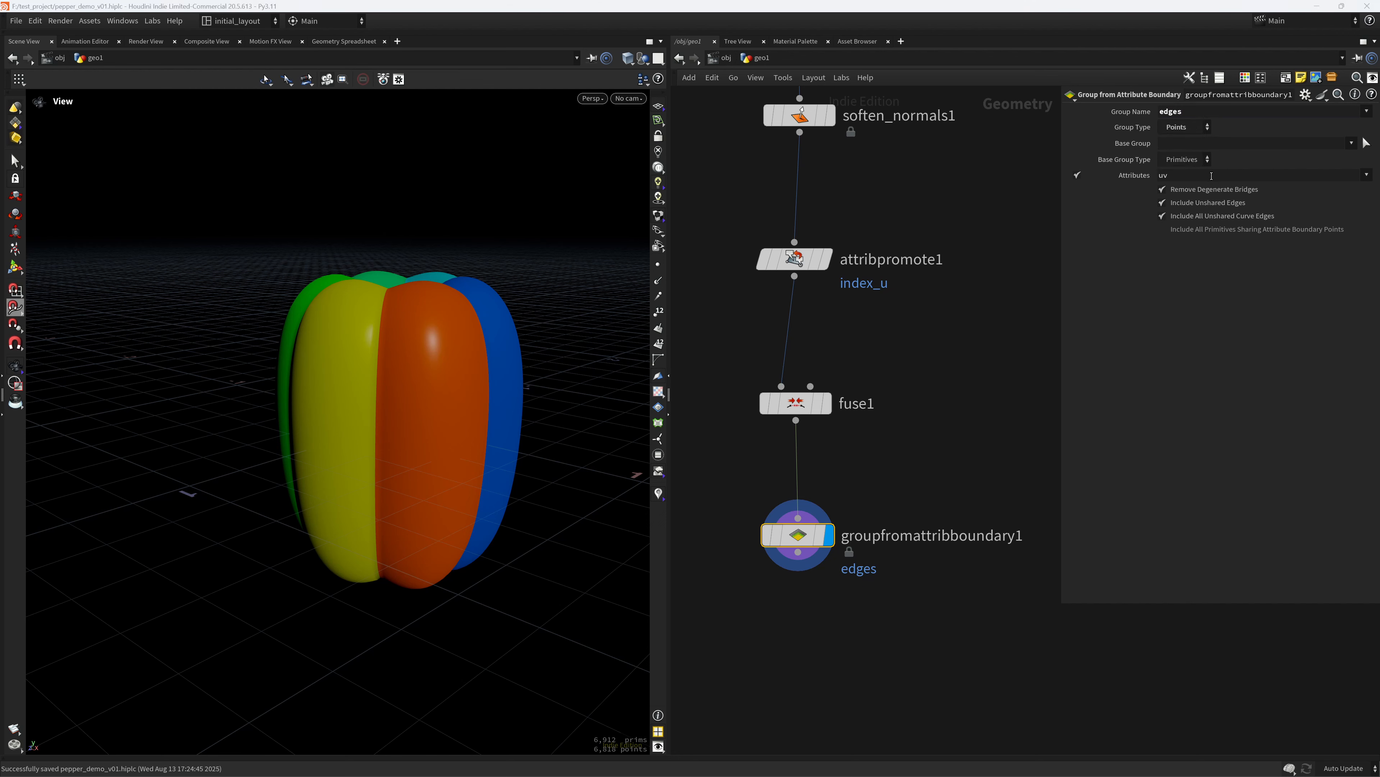
# Set the base group type to Points and the boundary attribute to index_u, and inspect the grouped points along the lobe seams.
pyautogui.click(1188, 160)
pyautogui.click(1175, 187)
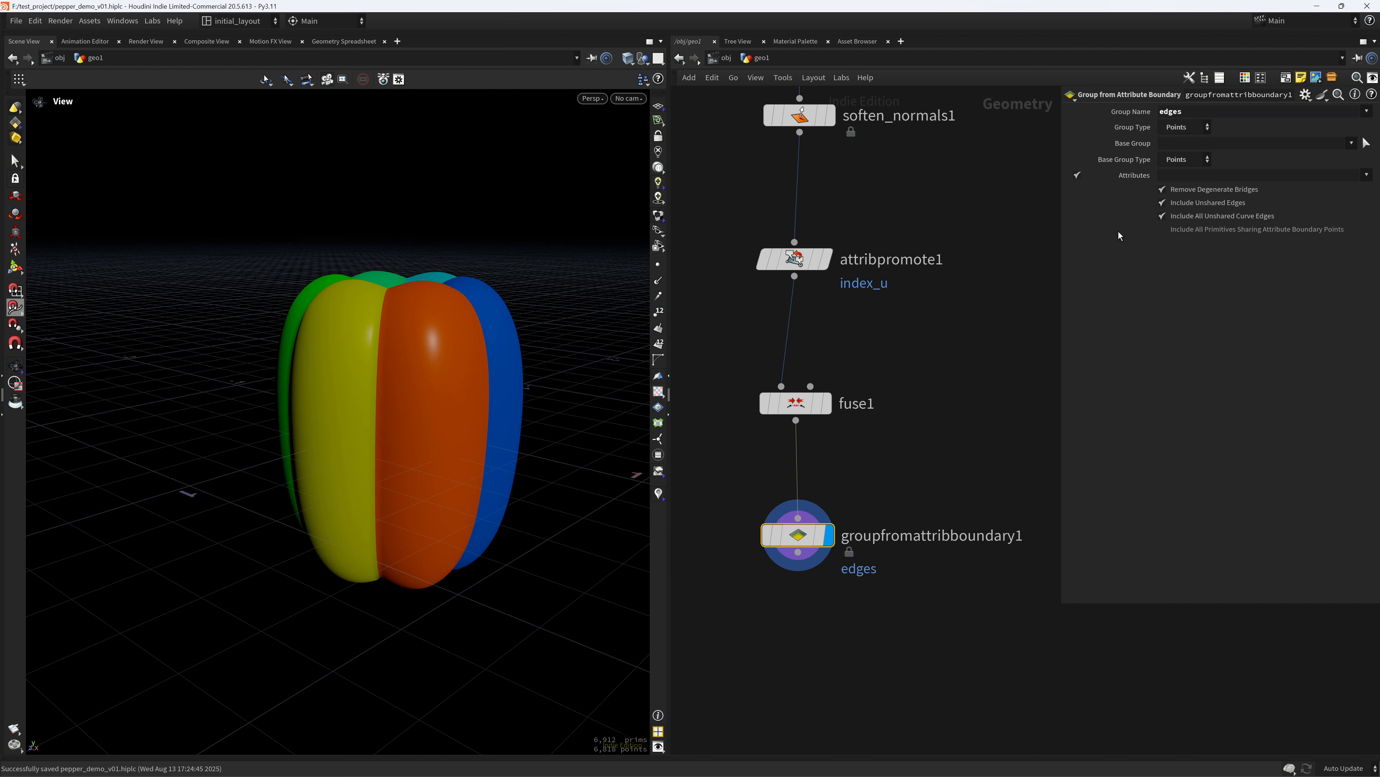
pyautogui.click(1366, 175)
pyautogui.click(1346, 253)
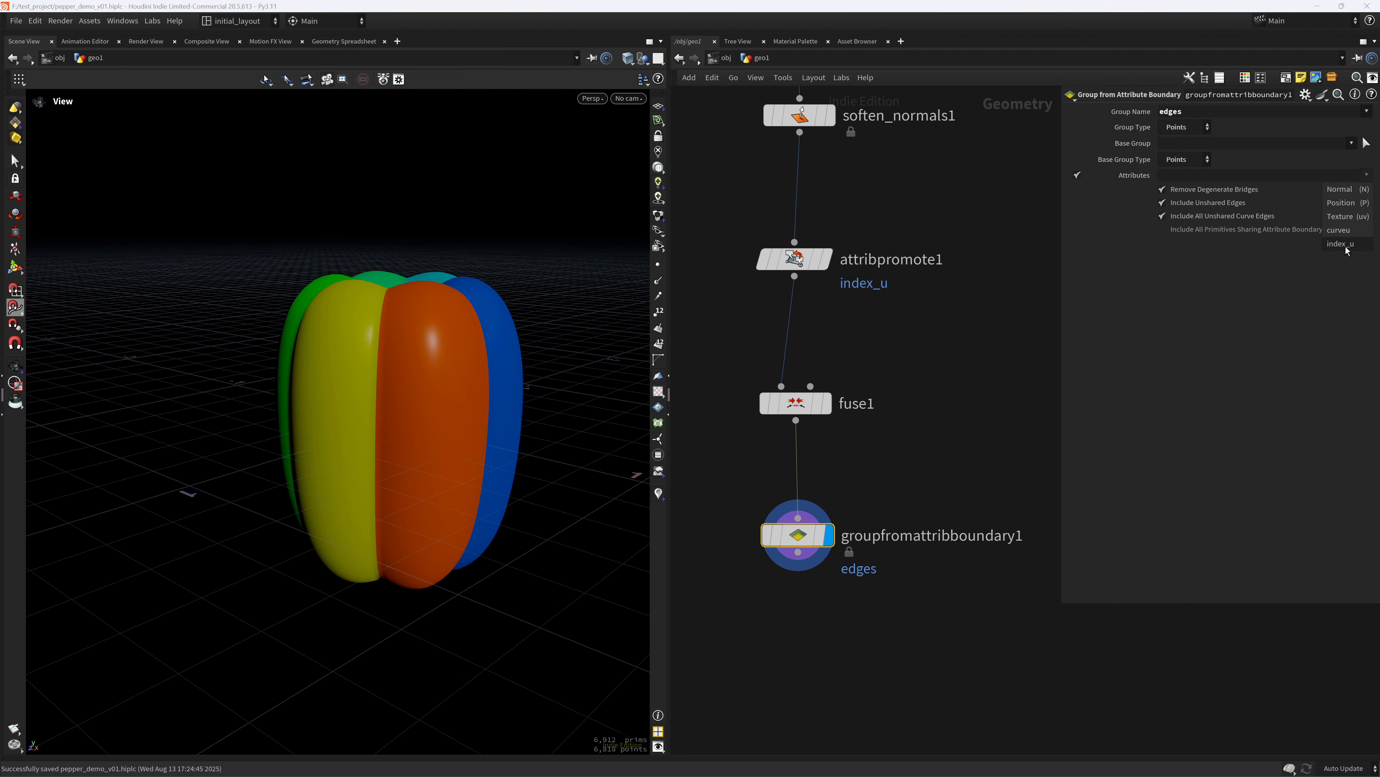
pyautogui.moveTo(395, 339); pyautogui.dragTo(375, 242)
pyautogui.moveTo(343, 239); pyautogui.dragTo(376, 358, button='middle')
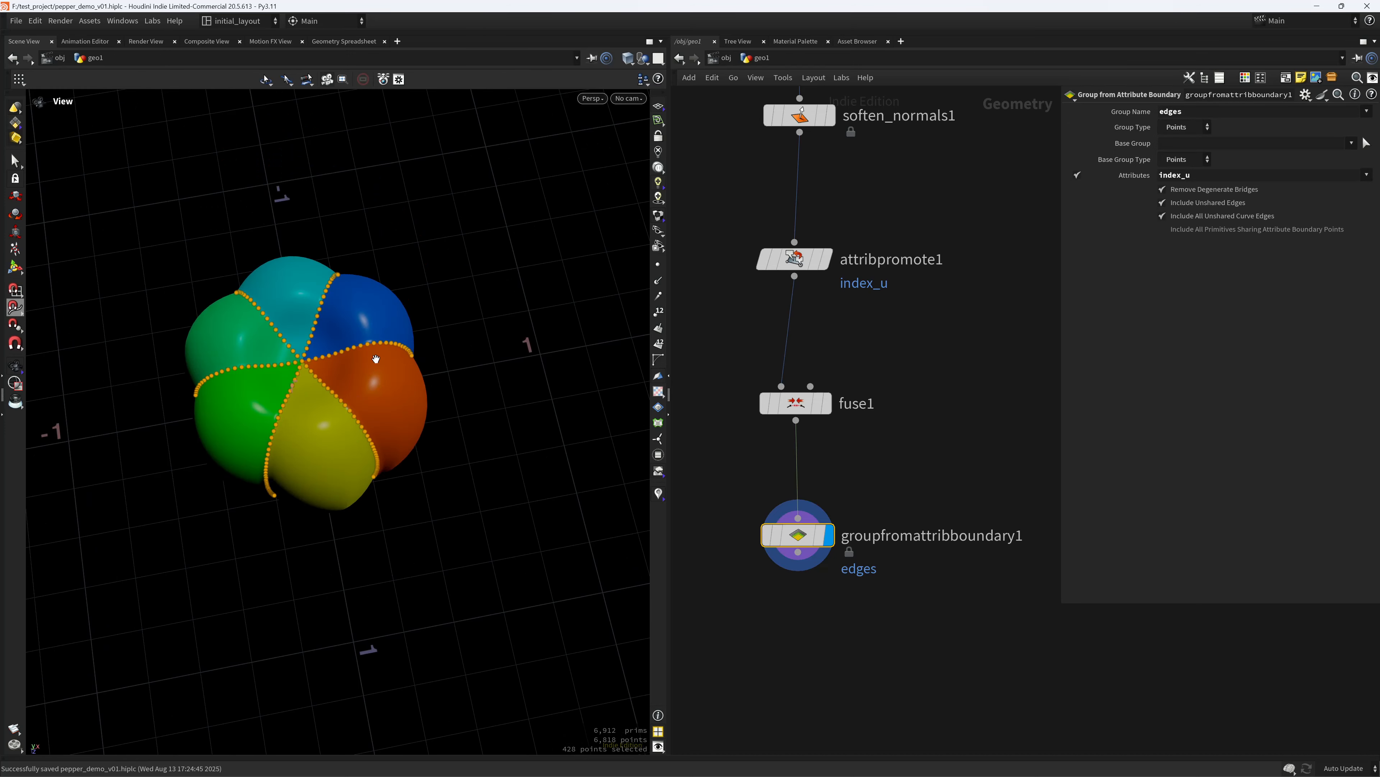
pyautogui.moveTo(292, 394); pyautogui.dragTo(404, 321, button='right')
pyautogui.moveTo(404, 321); pyautogui.dragTo(333, 314)
pyautogui.moveTo(333, 315); pyautogui.dragTo(342, 422, button='right')
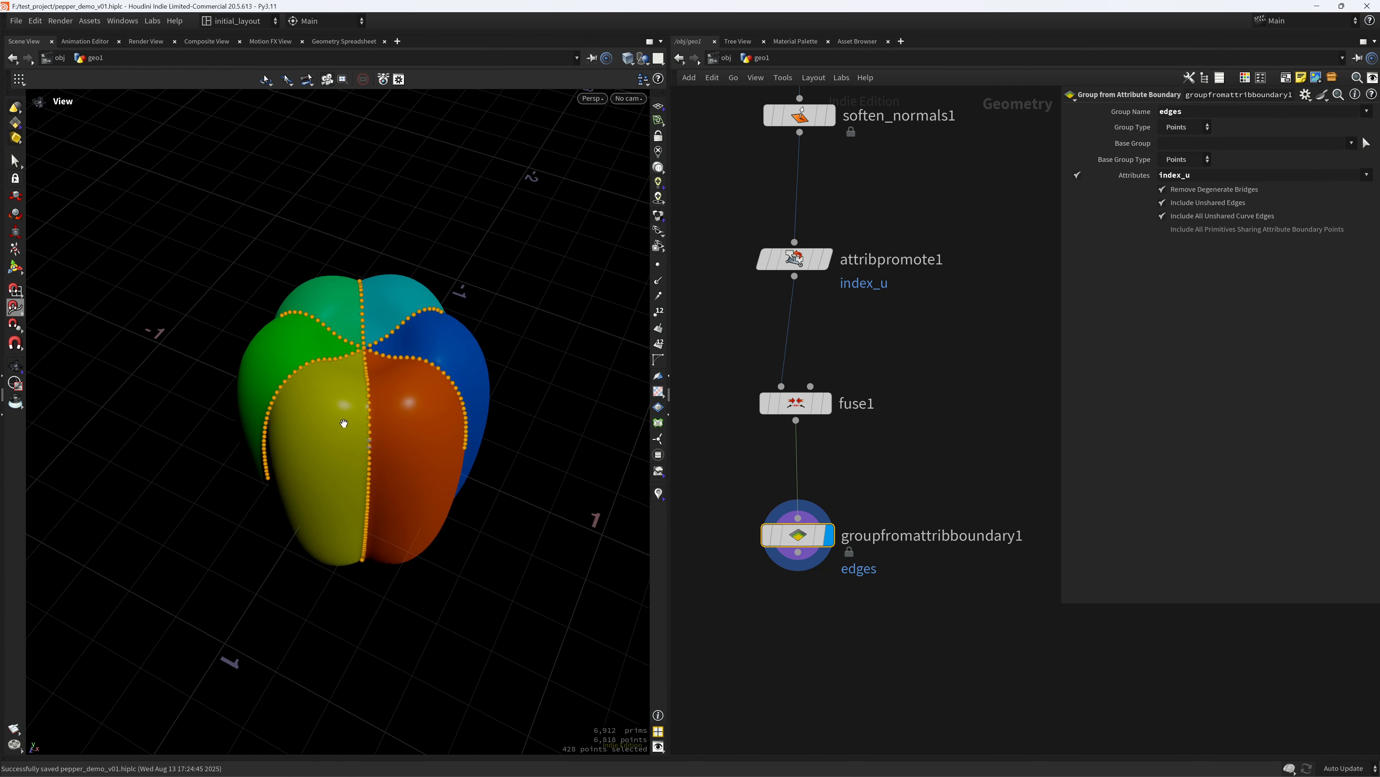
pyautogui.moveTo(342, 422); pyautogui.dragTo(423, 400)
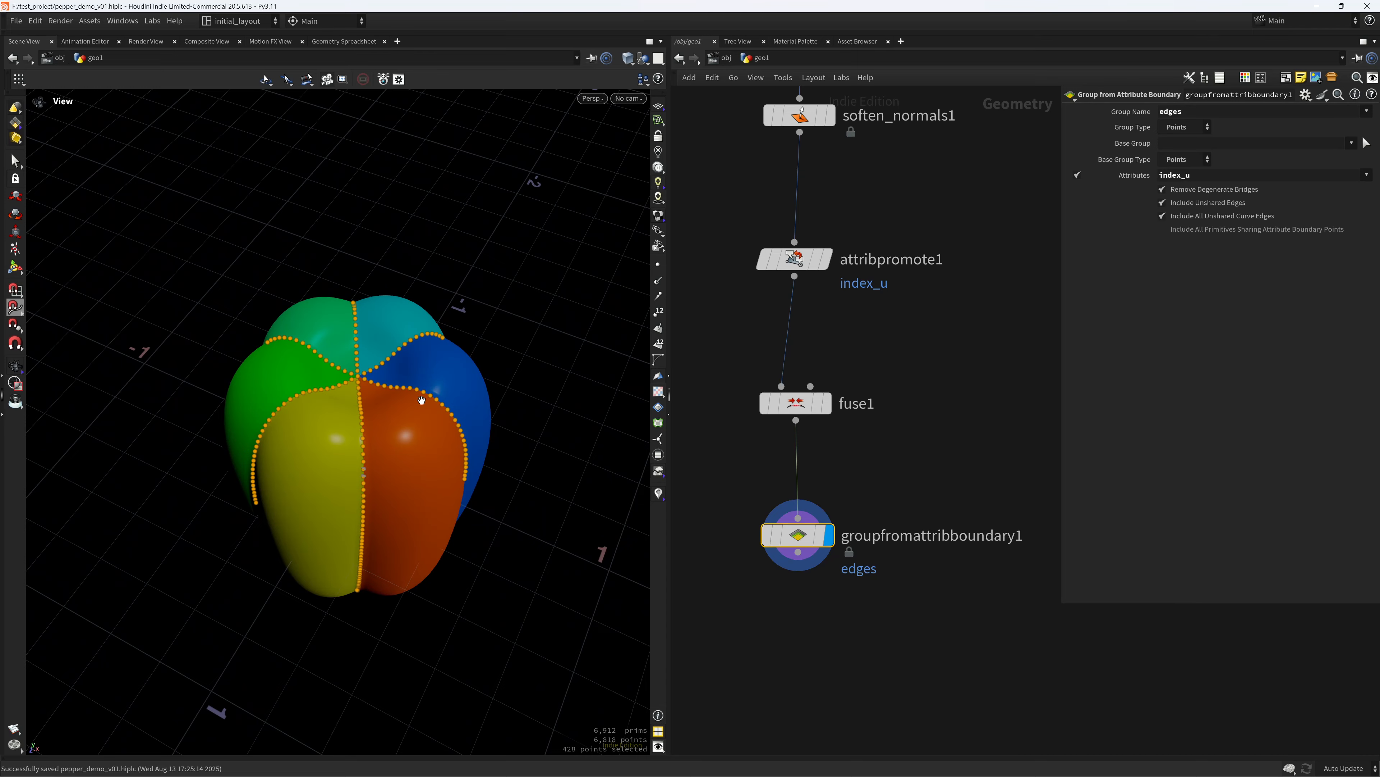
# Turn off the index_u color visualizer and compare the pepper surface at fuse1 with the boundary points at groupfromattribboundary1.
pyautogui.click(826, 404)
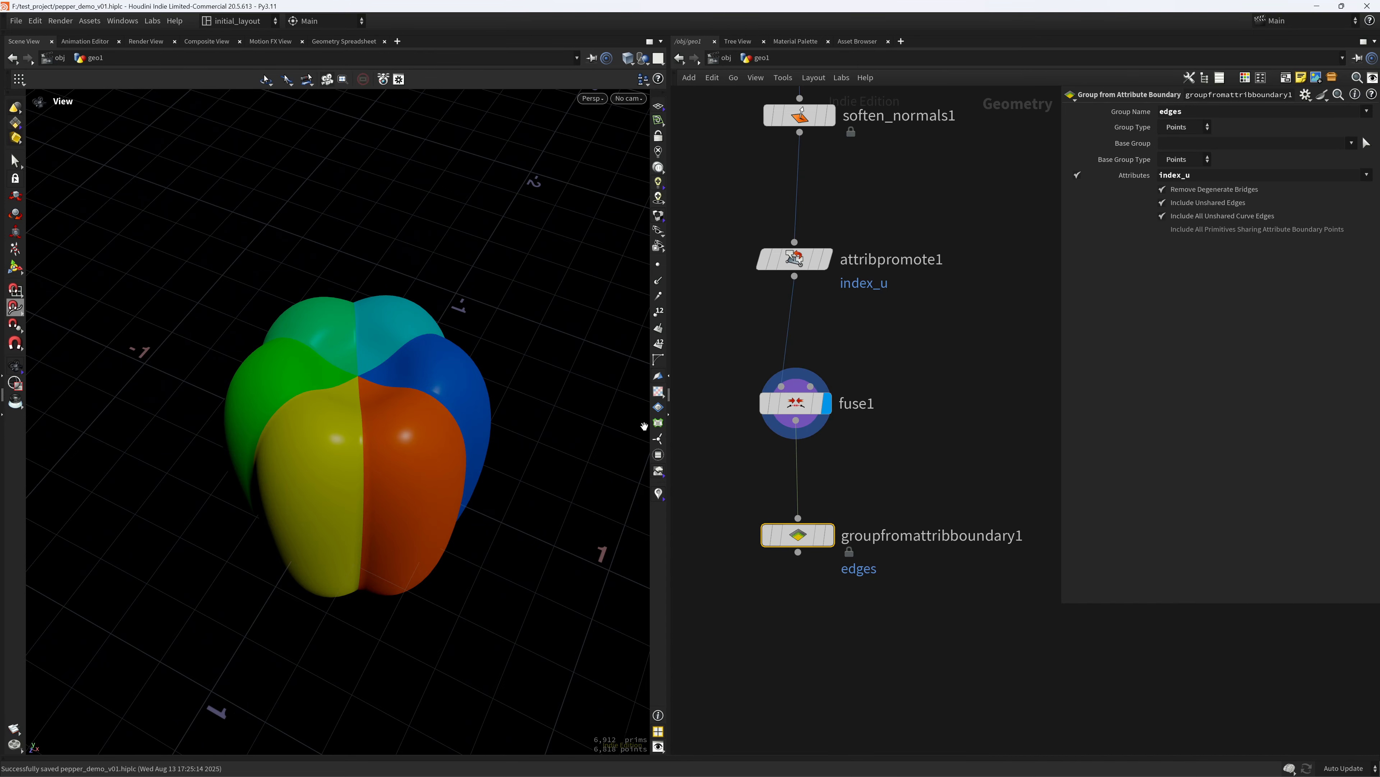
pyautogui.click(661, 497)
pyautogui.moveTo(395, 565); pyautogui.dragTo(412, 439)
pyautogui.scroll(-3, 431, 524)
pyautogui.scroll(3, 431, 463)
pyautogui.scroll(3, 313, 469)
pyautogui.moveTo(319, 484); pyautogui.dragTo(311, 429)
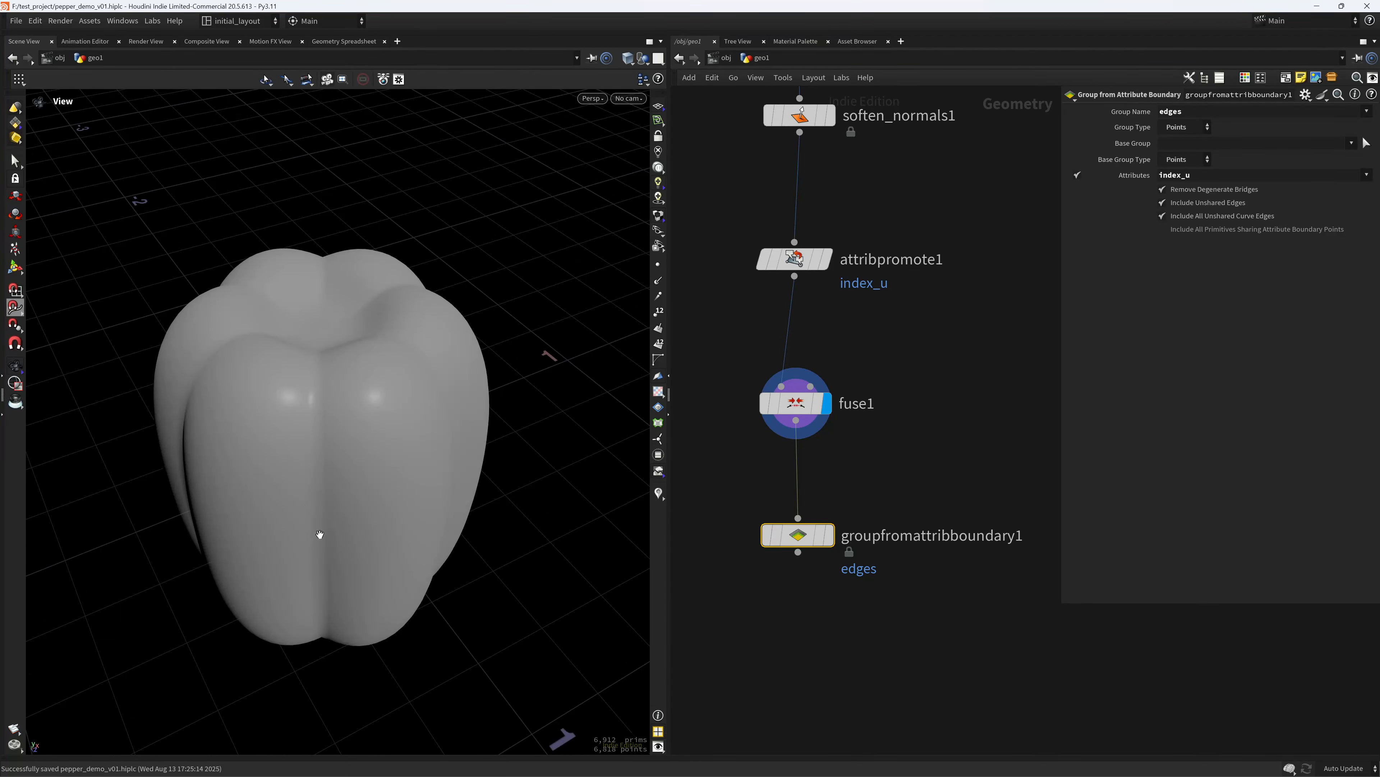
pyautogui.moveTo(312, 580); pyautogui.dragTo(329, 514)
pyautogui.click(829, 535)
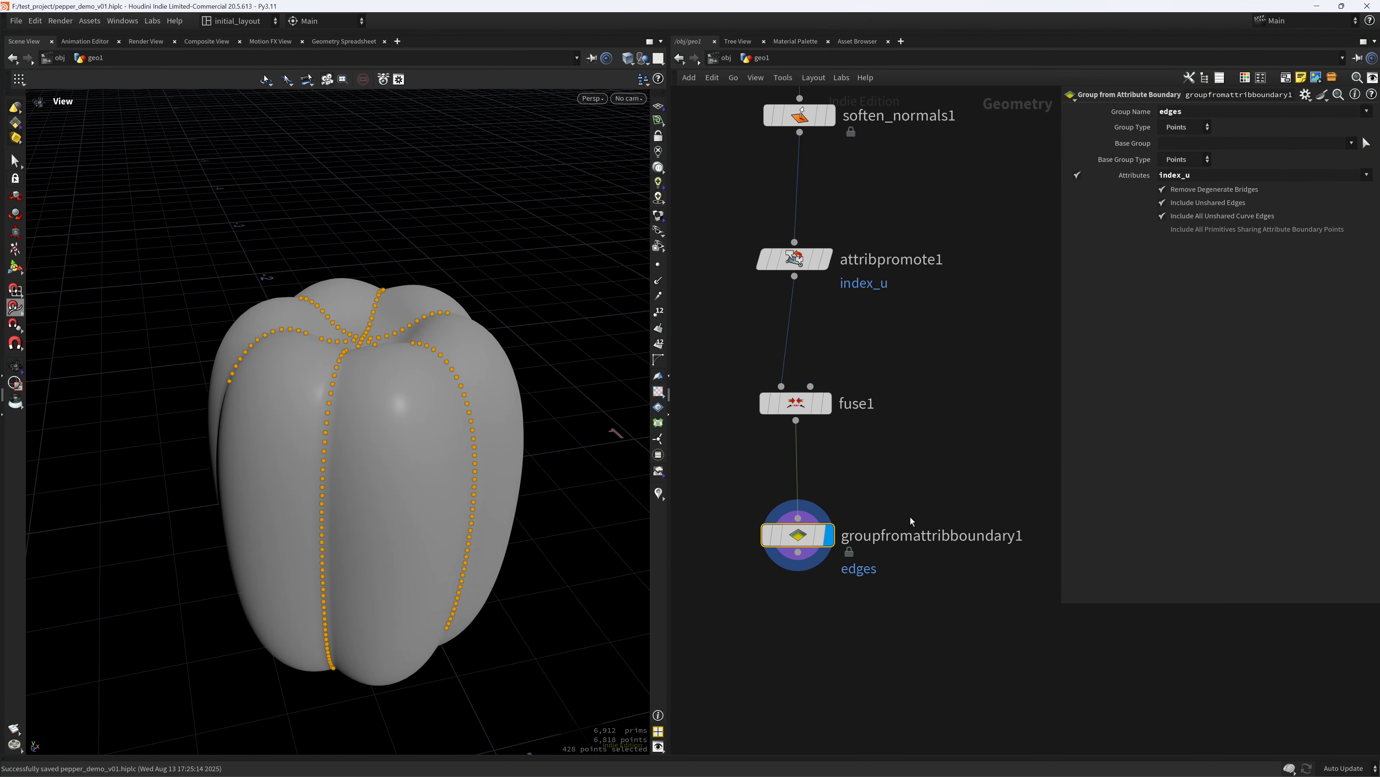
# Add a Group by Range node after groupfromattribboundary1 and display it.
pyautogui.moveTo(824, 653); pyautogui.dragTo(808, 523, button='middle')
pyautogui.moveTo(808, 605); pyautogui.dragTo(790, 534, button='middle')
pyautogui.scroll(-2, 806, 492)
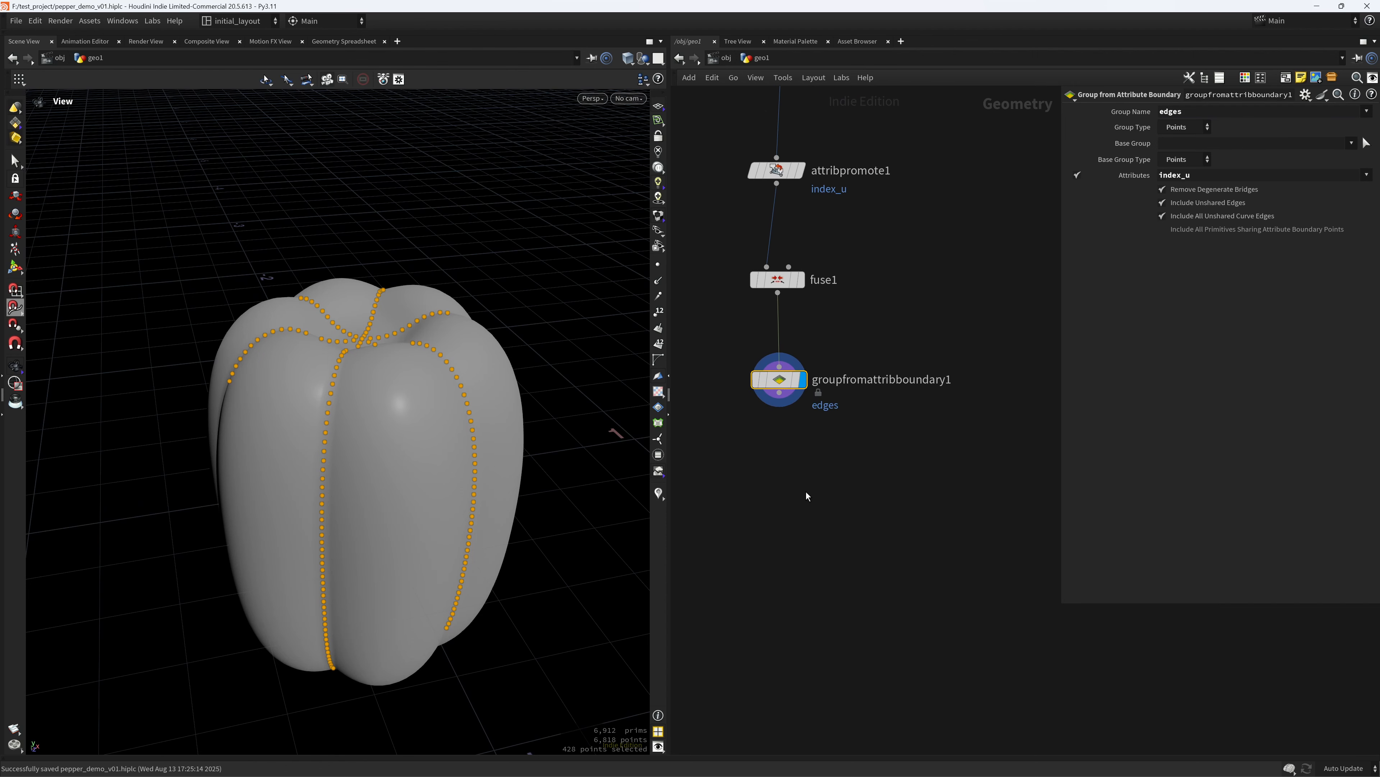
pyautogui.scroll(2, 801, 470)
pyautogui.press('Tab')
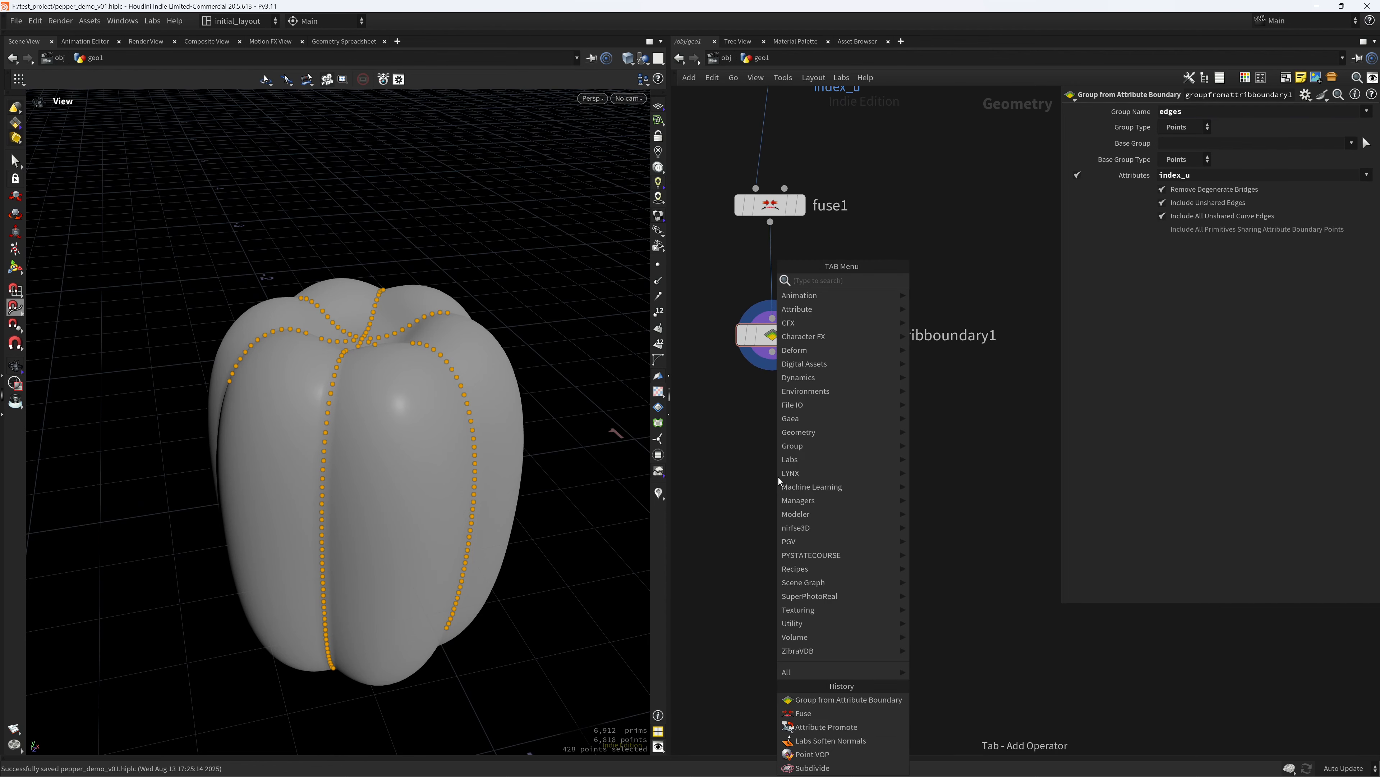
pyautogui.write('gbra')
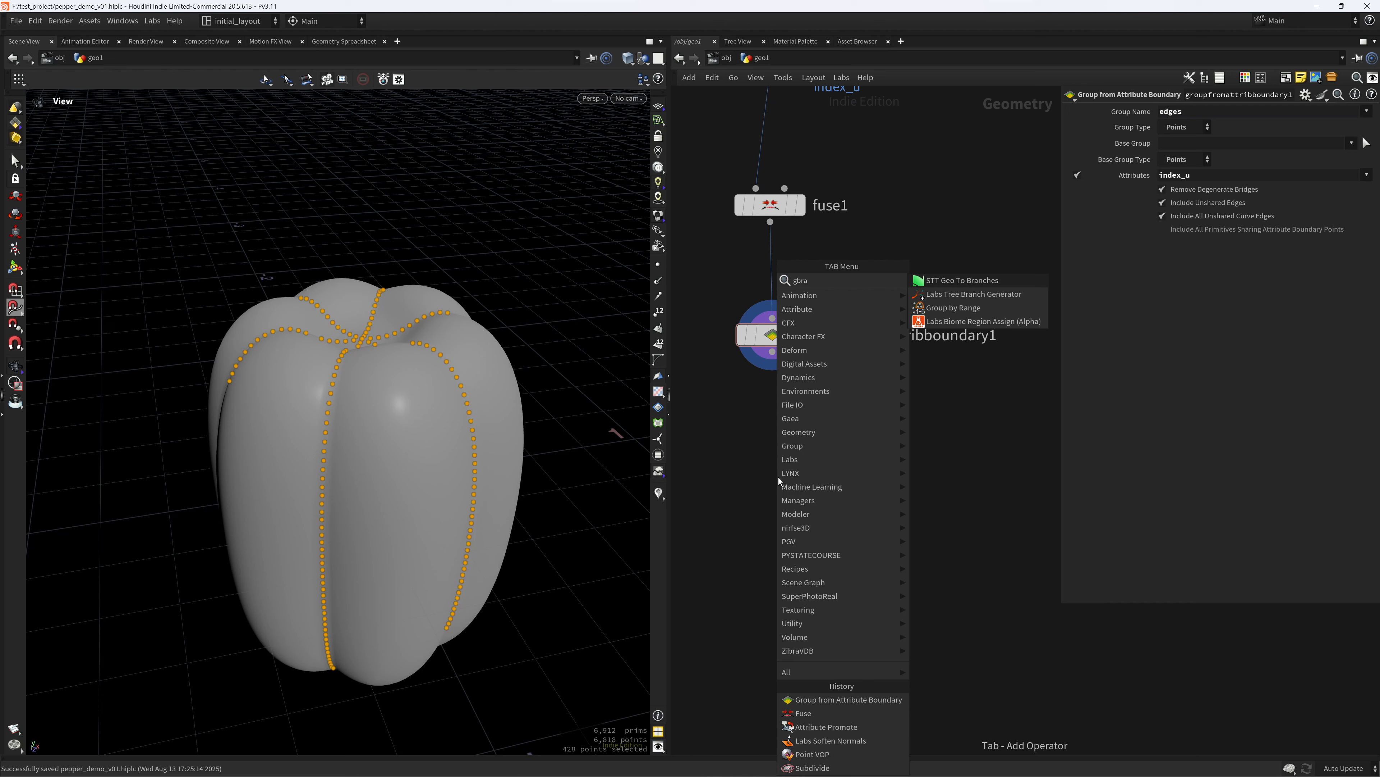
pyautogui.press('Down')
pyautogui.press('Down')
pyautogui.press('Return')
pyautogui.click(778, 476)
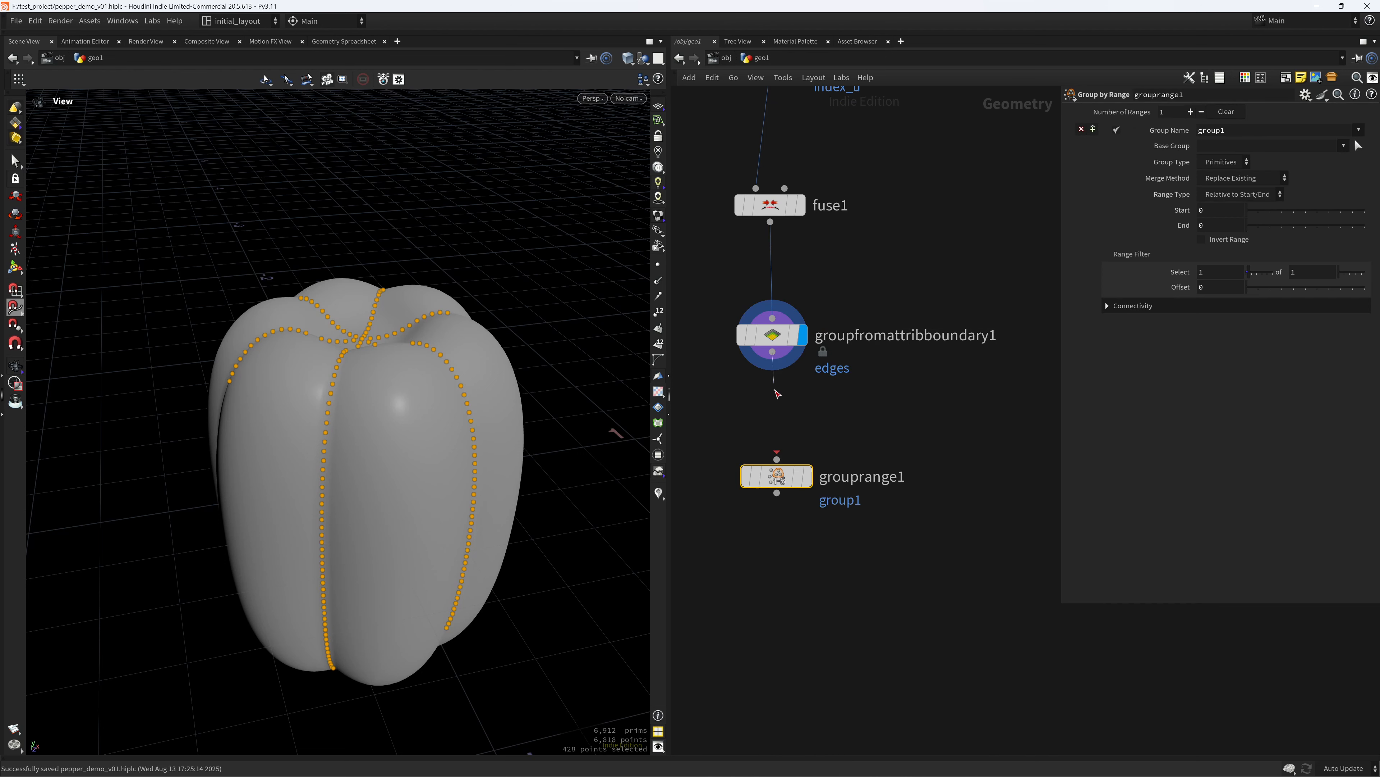
pyautogui.click(808, 476)
# Set the range group type to Points and use edges as both the group name and the base group.
pyautogui.click(1226, 161)
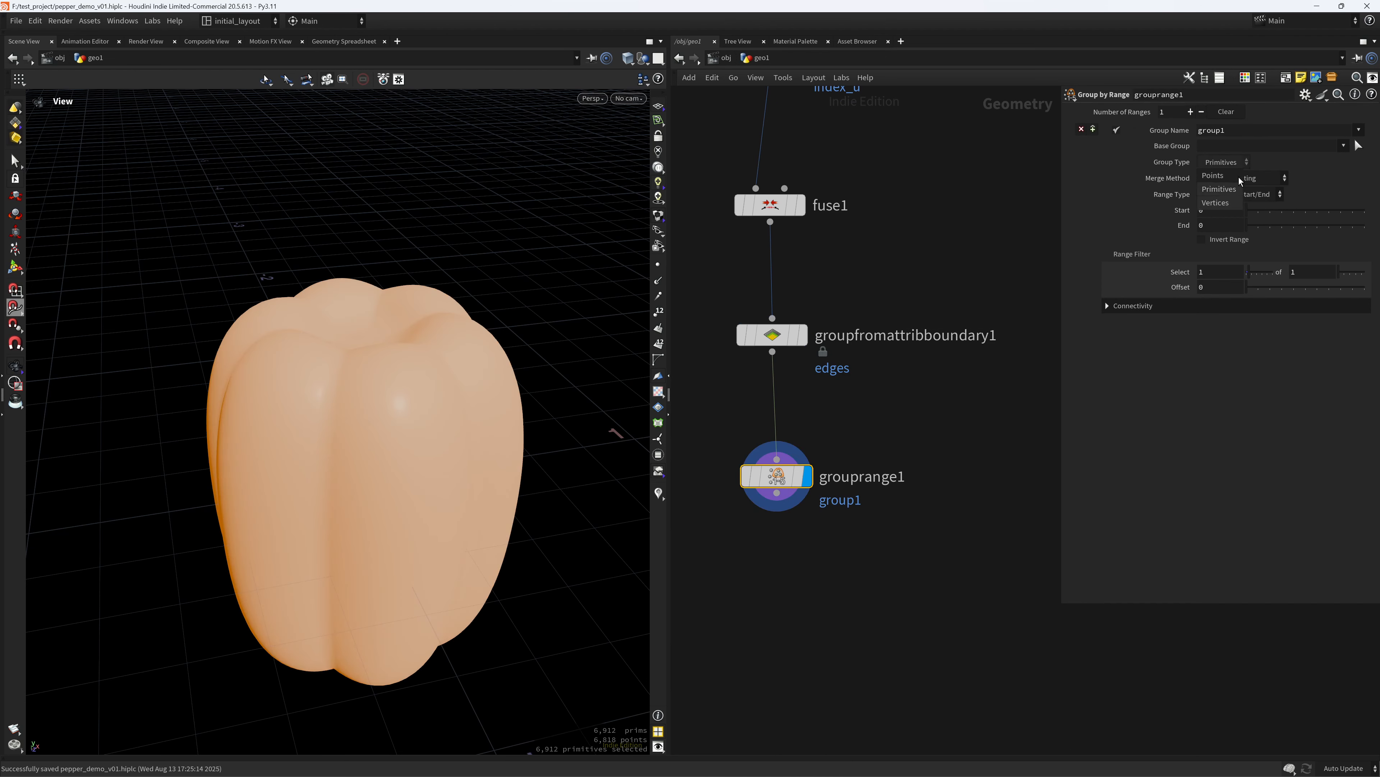
pyautogui.click(1213, 175)
pyautogui.click(1359, 130)
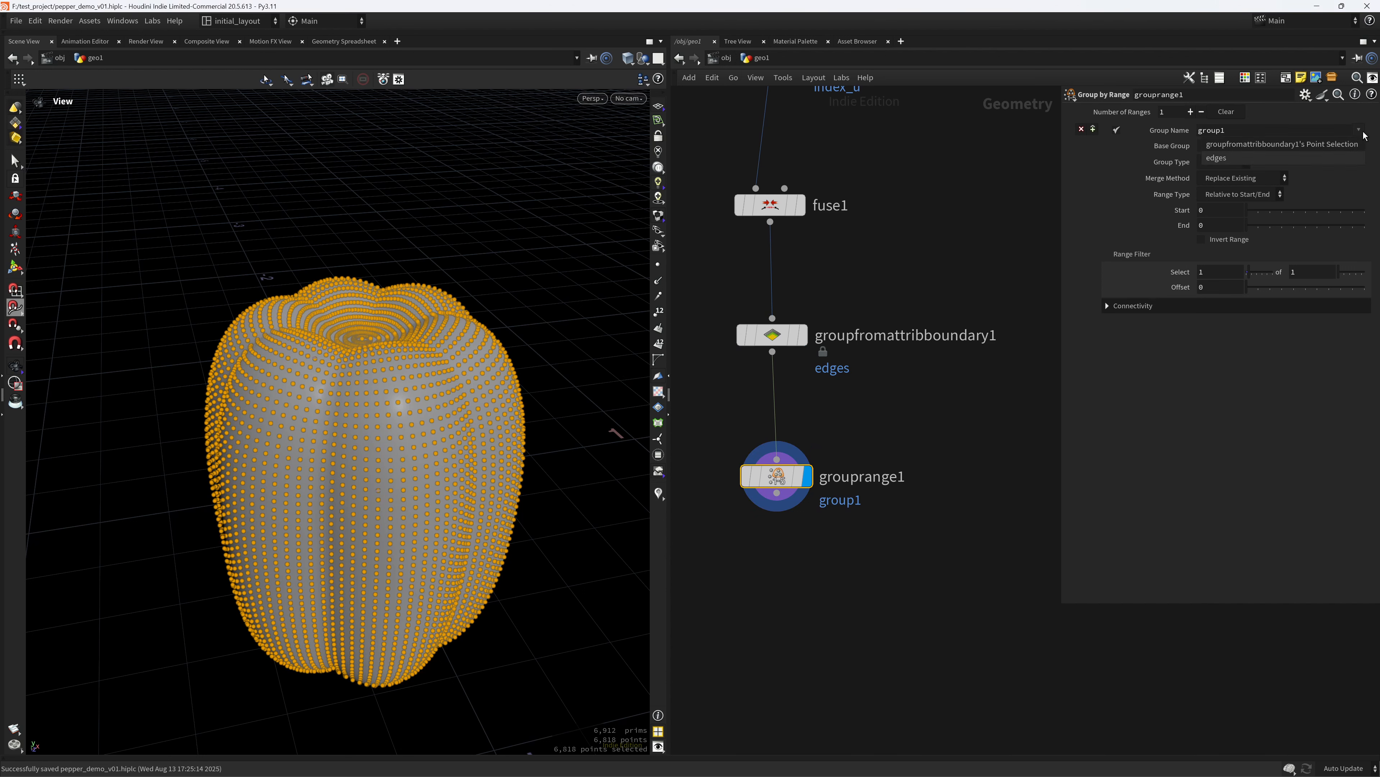
pyautogui.click(1335, 160)
pyautogui.click(1343, 145)
pyautogui.click(1314, 175)
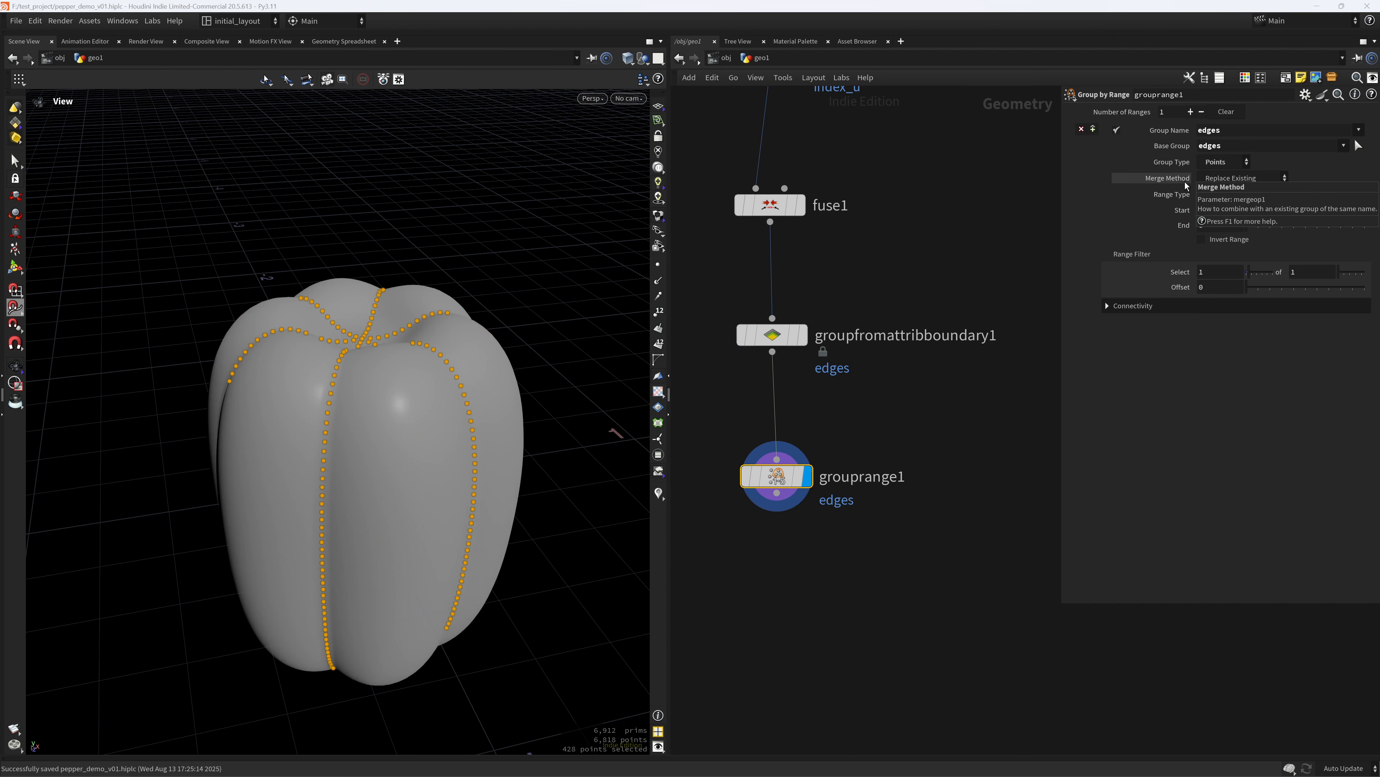
# Set the range's start and end to 10 and check the remaining seam points with the wireframe overlay turned on.
pyautogui.moveTo(565, 374); pyautogui.dragTo(447, 438)
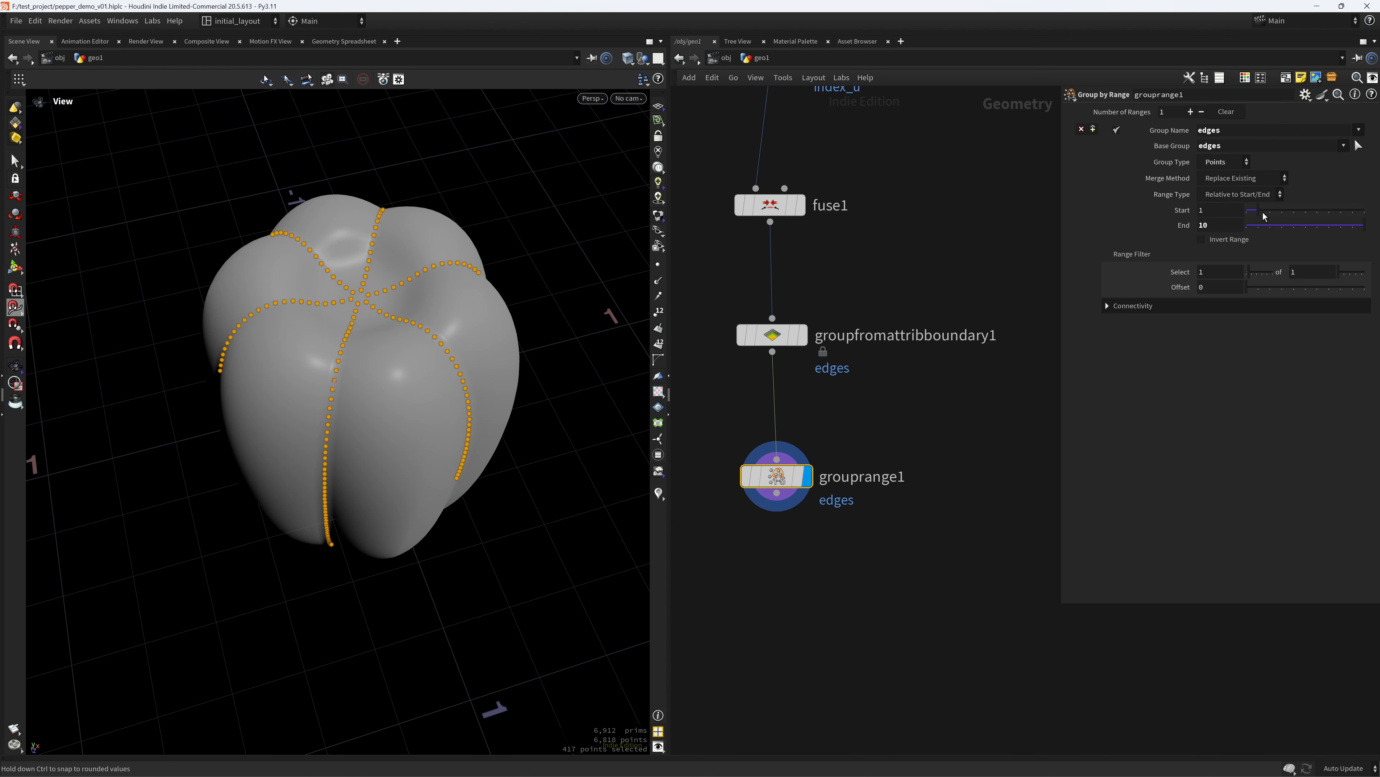
pyautogui.moveTo(526, 360); pyautogui.dragTo(486, 320)
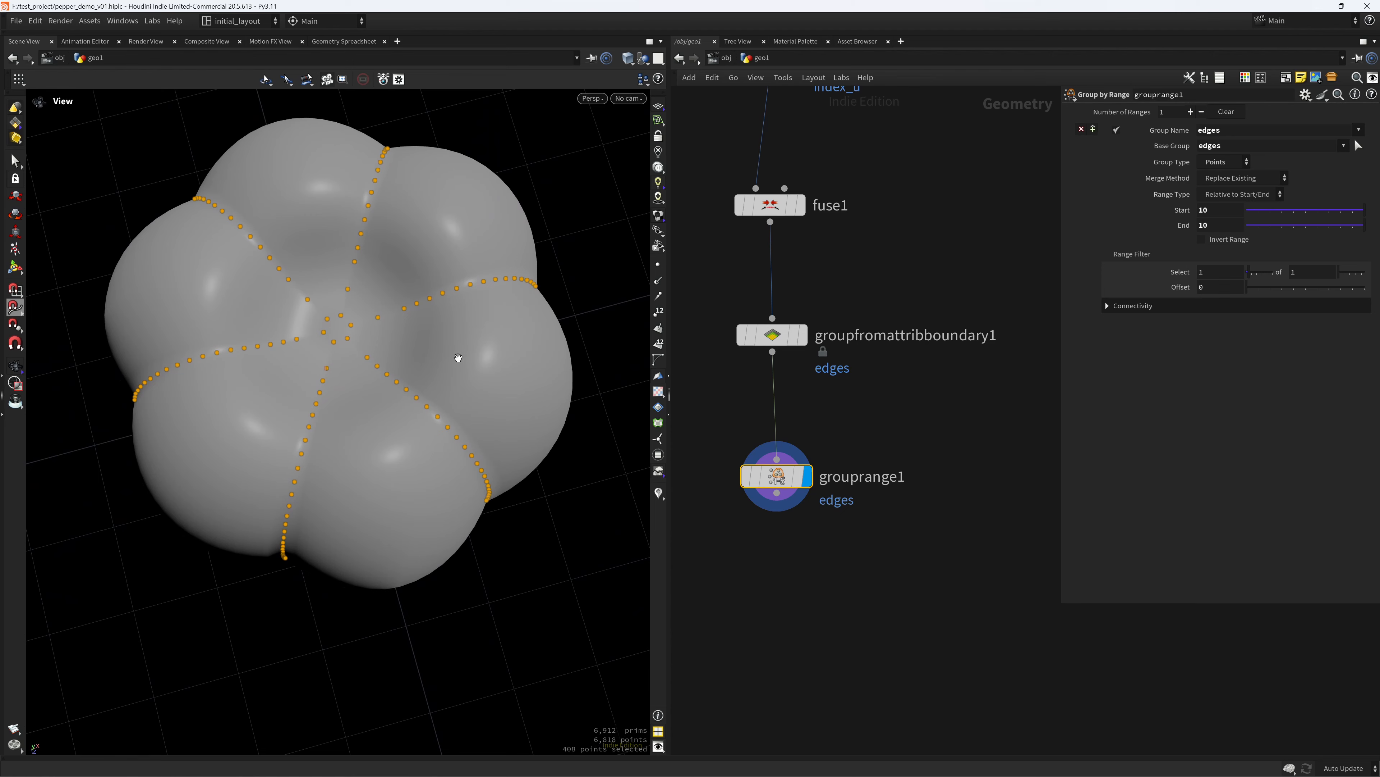
pyautogui.hotkey('shift', 'w')
pyautogui.moveTo(397, 449); pyautogui.dragTo(425, 363)
# Insert a Sort node between groupfromattribboundary1 and grouprange1.
pyautogui.click(785, 408)
pyautogui.press('Tab')
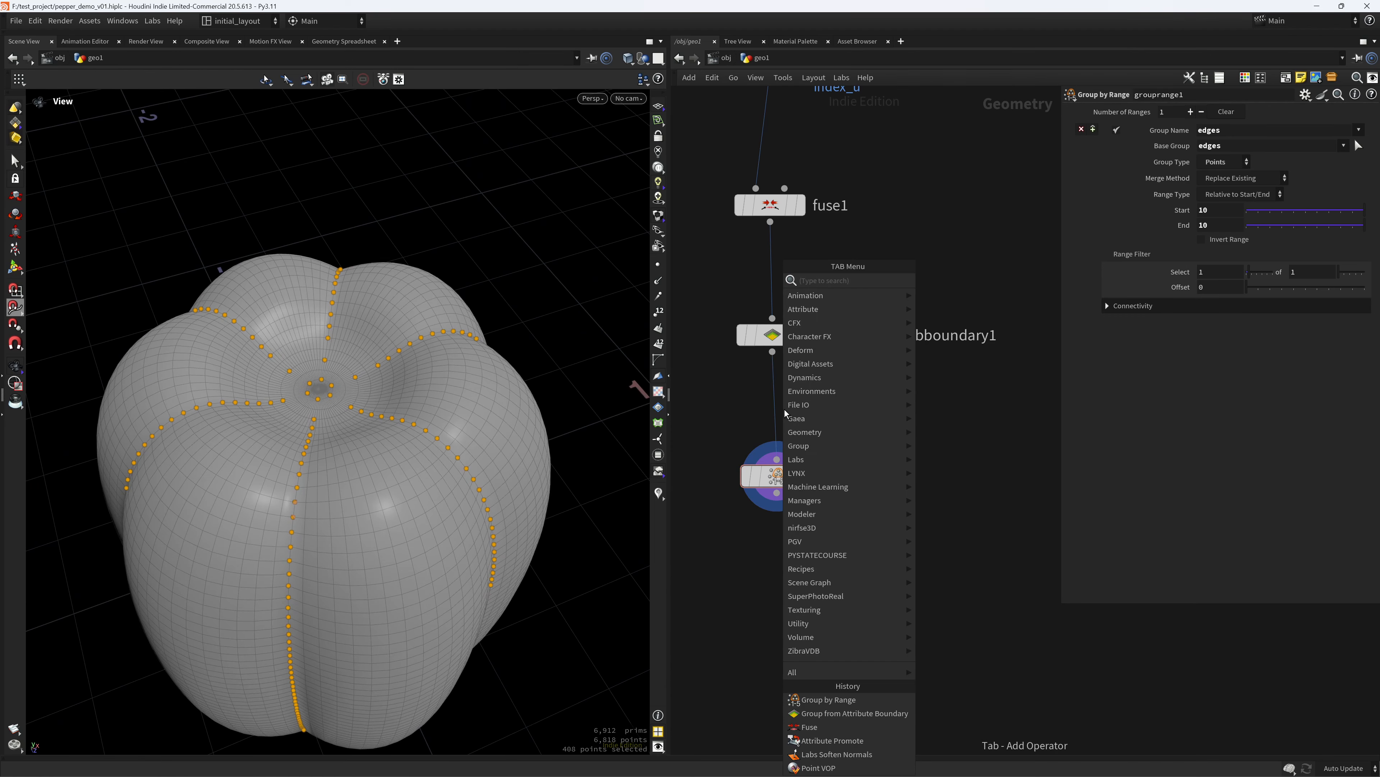
pyautogui.write('sort')
pyautogui.press('Return')
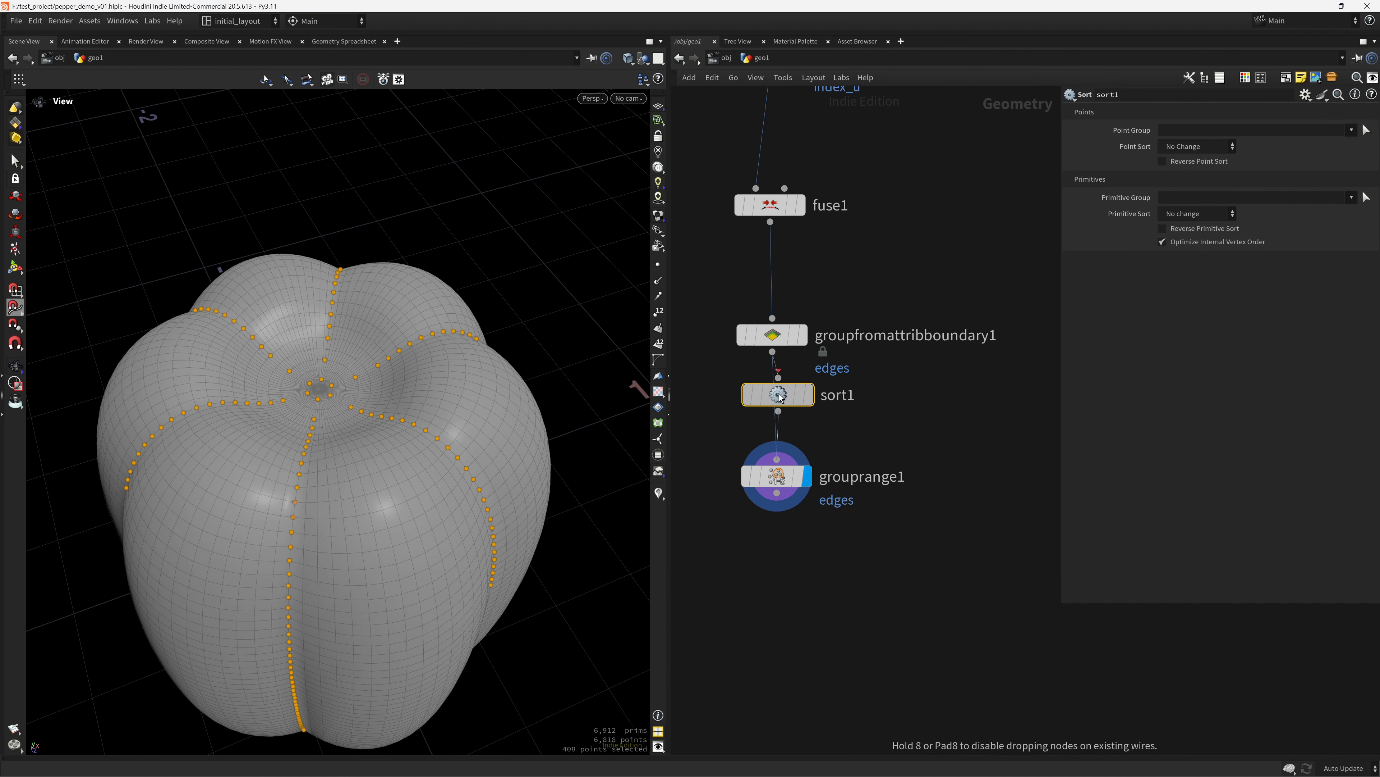
pyautogui.click(780, 397)
pyautogui.click(658, 392)
pyautogui.click(658, 391)
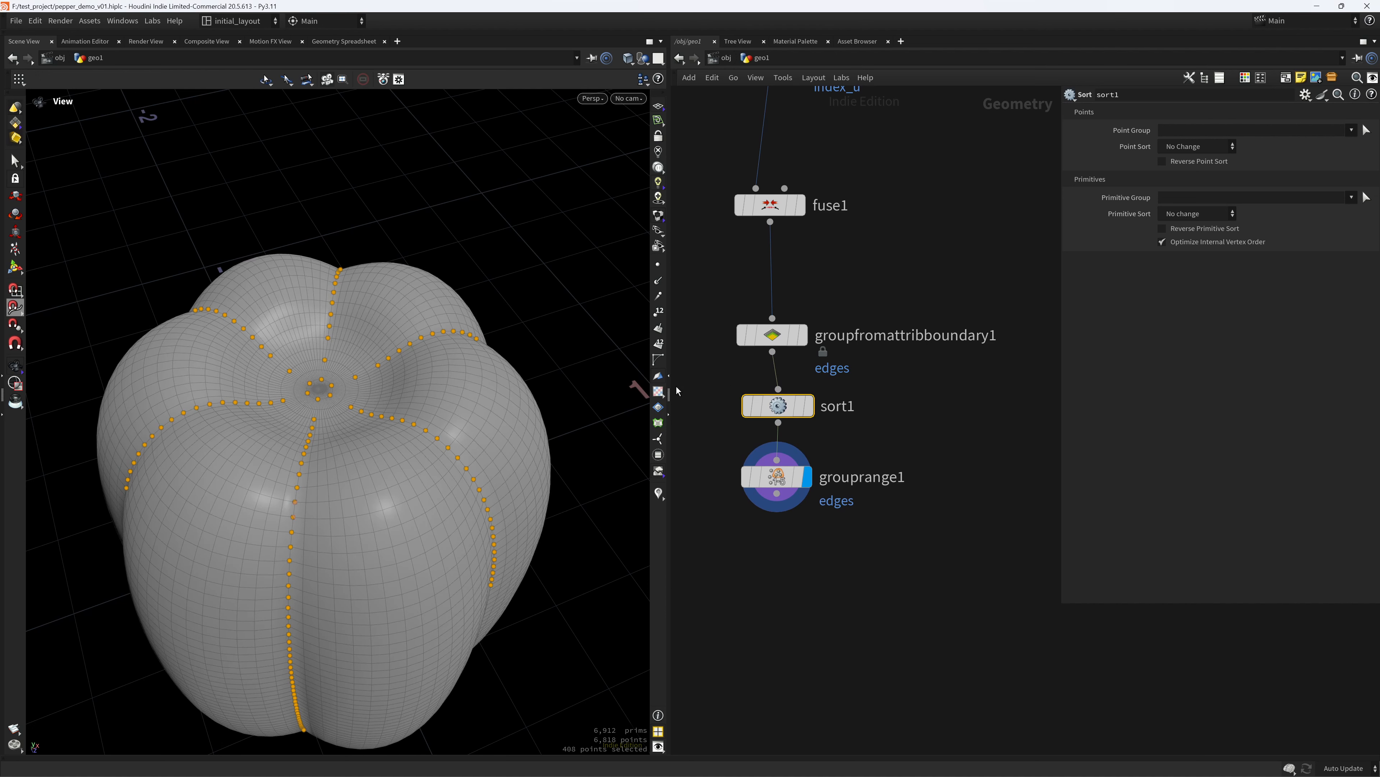
# Set the point sort to By Attribute using the uv attribute, and check the effect on the seam points.
pyautogui.click(1198, 146)
pyautogui.click(1190, 313)
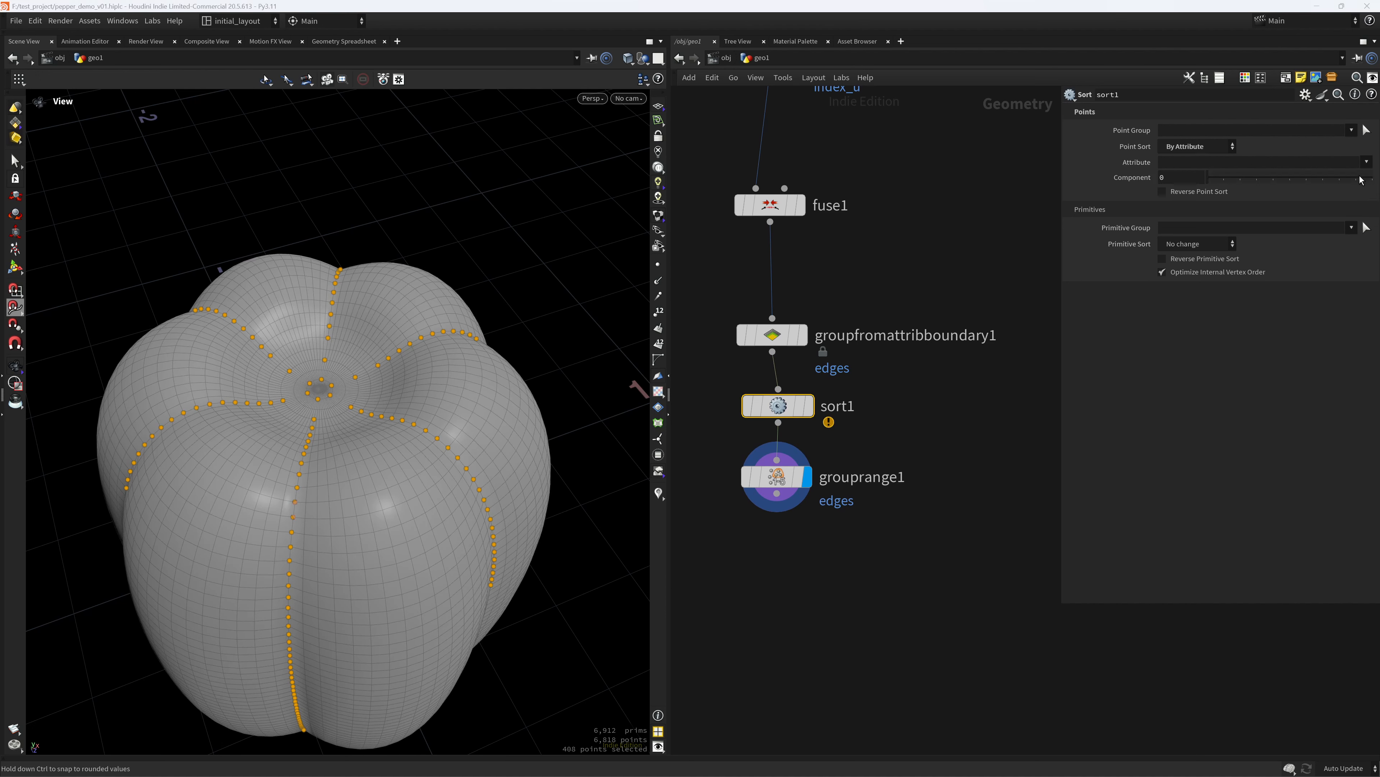
pyautogui.click(1366, 162)
pyautogui.click(1339, 192)
pyautogui.moveTo(370, 364); pyautogui.dragTo(370, 410)
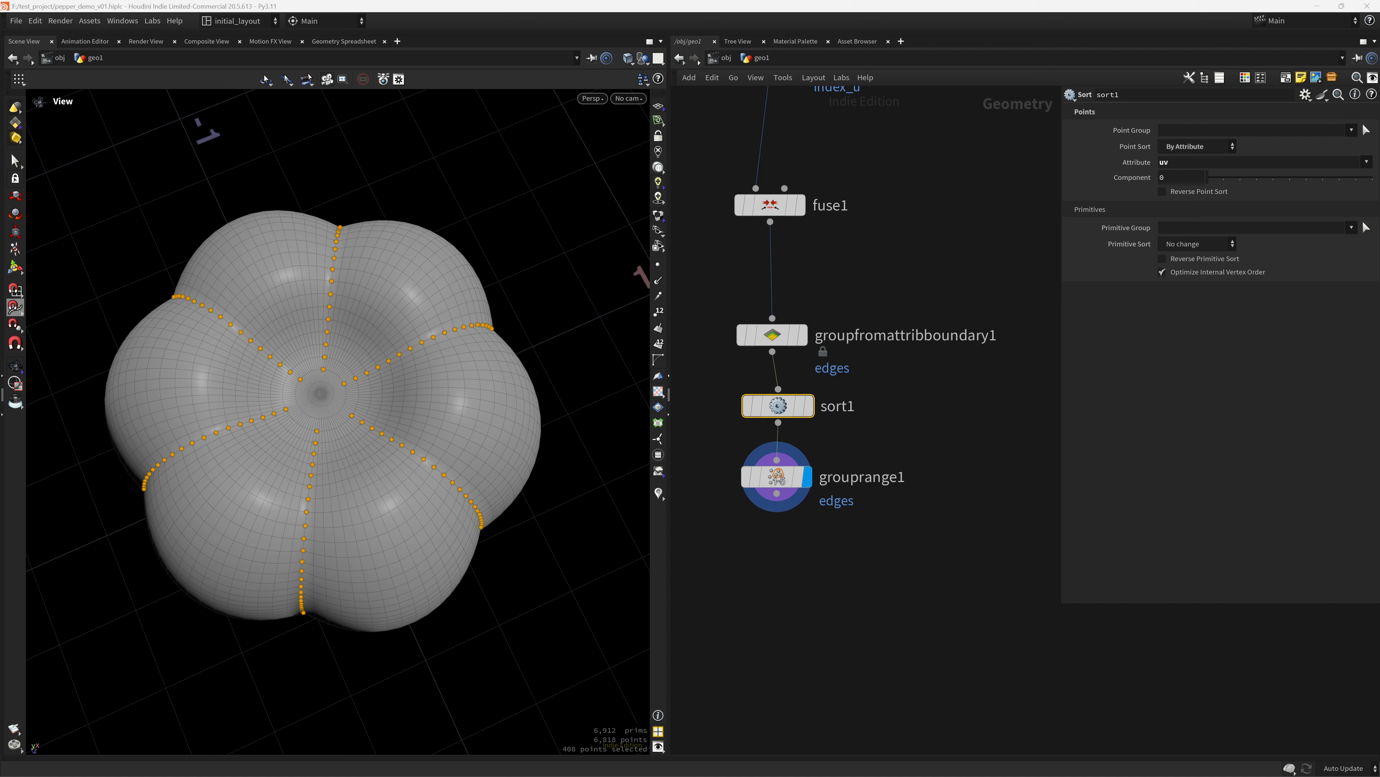
# Set both the start and end of the grouprange1 range to 50.
pyautogui.click(776, 476)
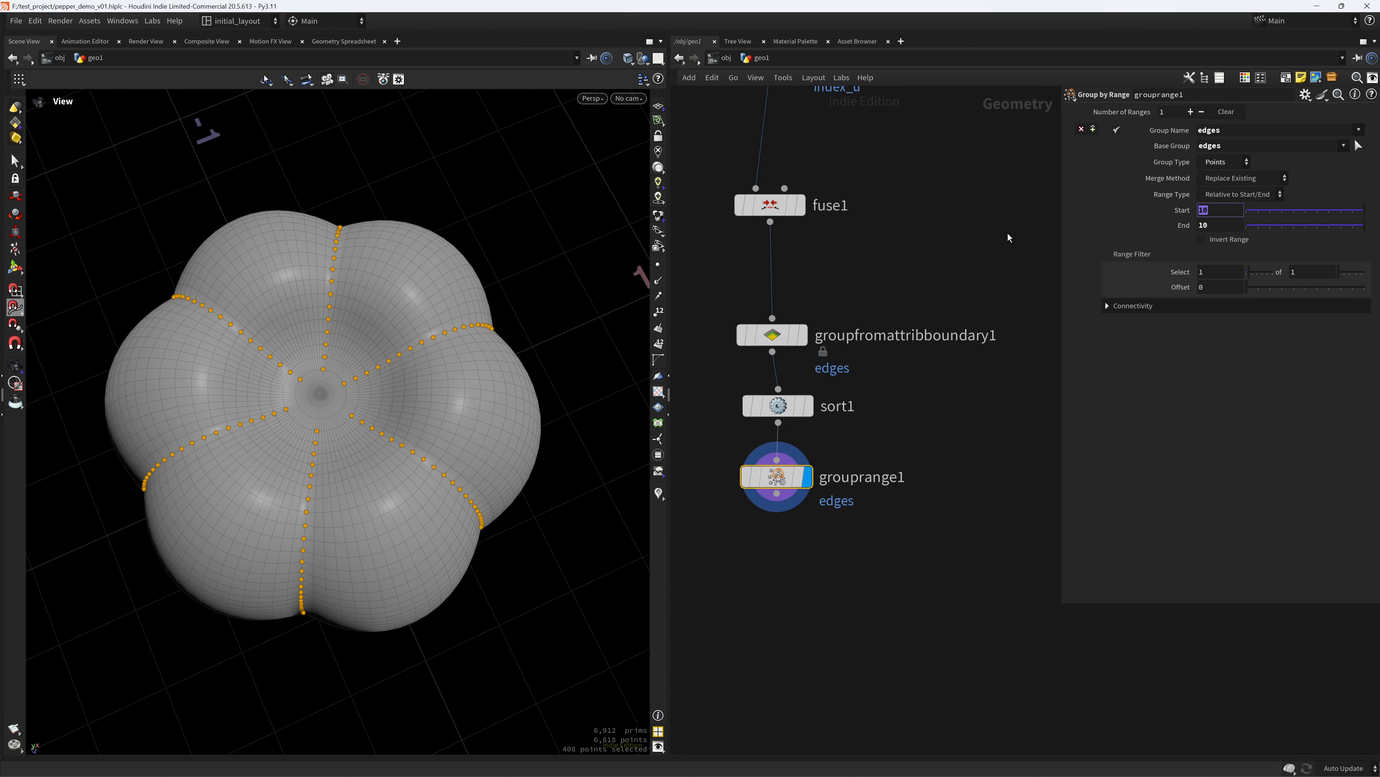
pyautogui.write('50')
pyautogui.press('Tab')
pyautogui.write('50')
pyautogui.press('Tab')
# Examine from all around the pepper how far the grouped seam points reach toward its top and bottom centers.
pyautogui.moveTo(457, 451); pyautogui.dragTo(423, 419)
pyautogui.moveTo(428, 479); pyautogui.dragTo(434, 555, button='right')
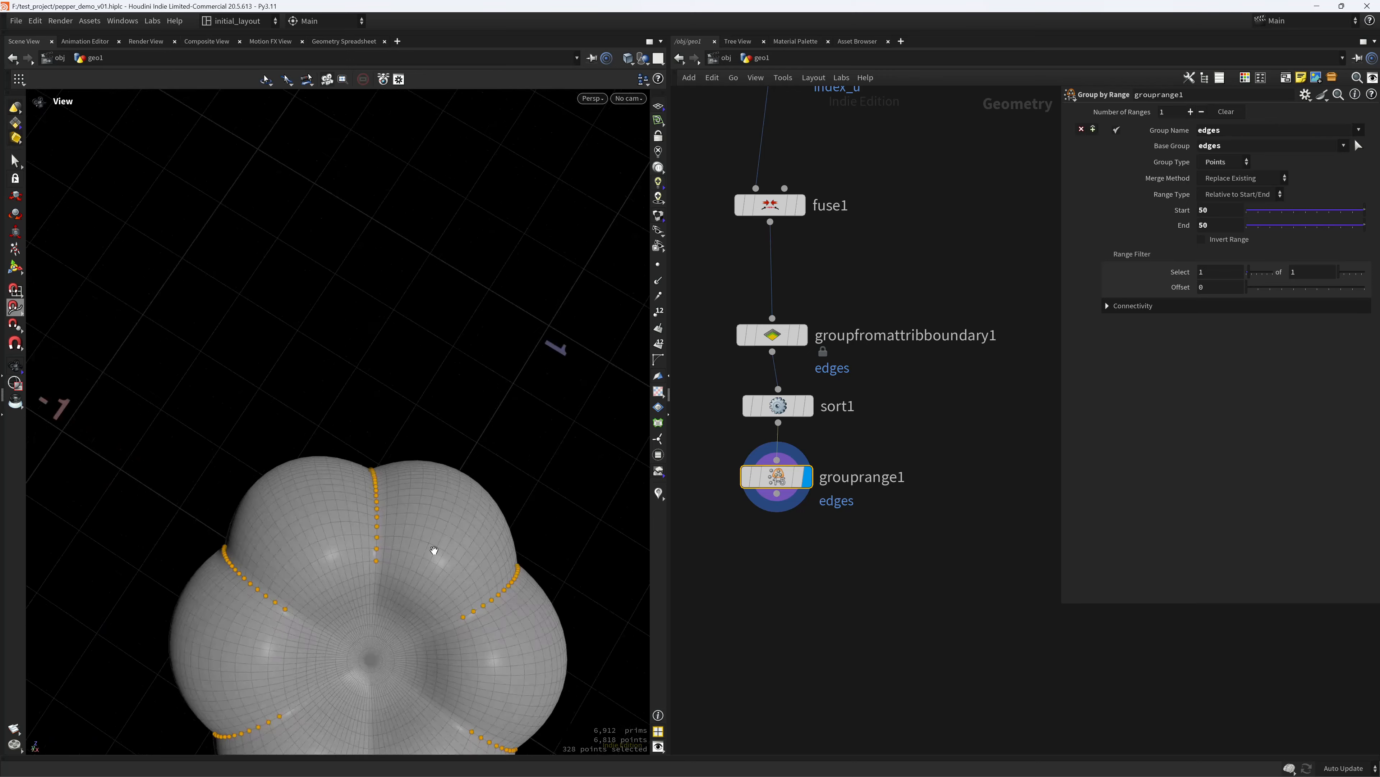
pyautogui.moveTo(435, 555); pyautogui.dragTo(380, 477, button='middle')
pyautogui.moveTo(381, 477)
pyautogui.mouseDown()
pyautogui.moveTo(345, 490)
pyautogui.moveTo(383, 456)
pyautogui.mouseUp()
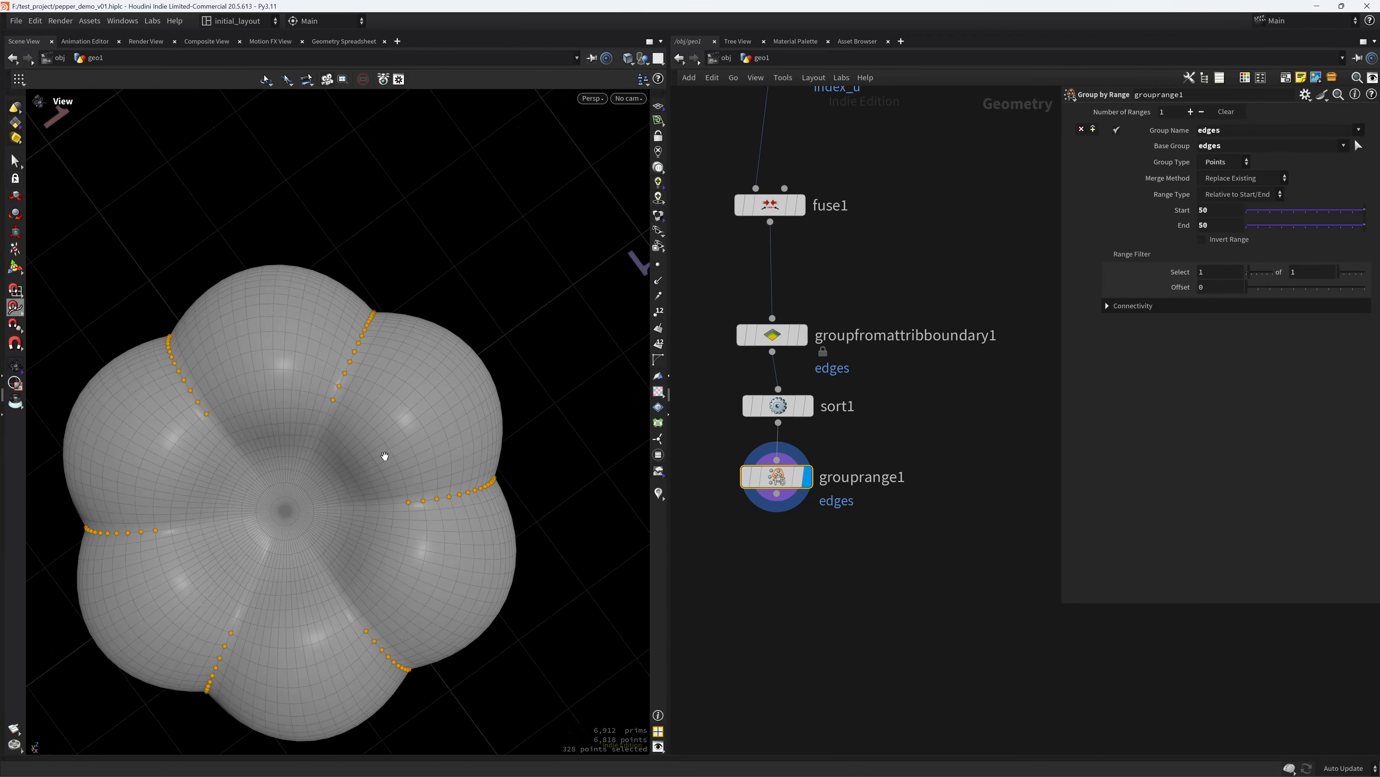
pyautogui.moveTo(382, 456); pyautogui.dragTo(351, 444, button='right')
pyautogui.moveTo(351, 444); pyautogui.dragTo(397, 207)
pyautogui.moveTo(428, 401); pyautogui.dragTo(392, 305, button='right')
pyautogui.moveTo(392, 304); pyautogui.dragTo(353, 261, button='middle')
pyautogui.moveTo(354, 261); pyautogui.dragTo(366, 448)
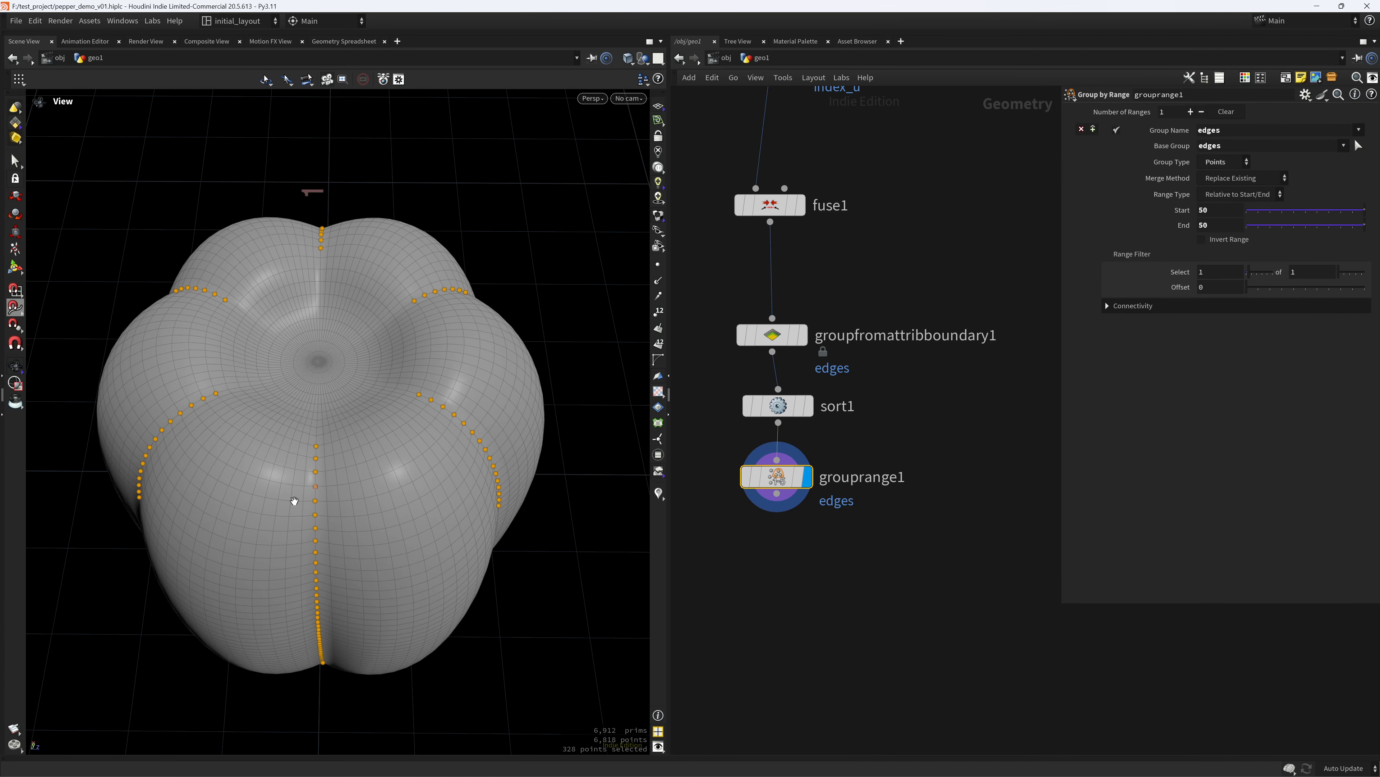
pyautogui.moveTo(294, 501); pyautogui.dragTo(325, 471)
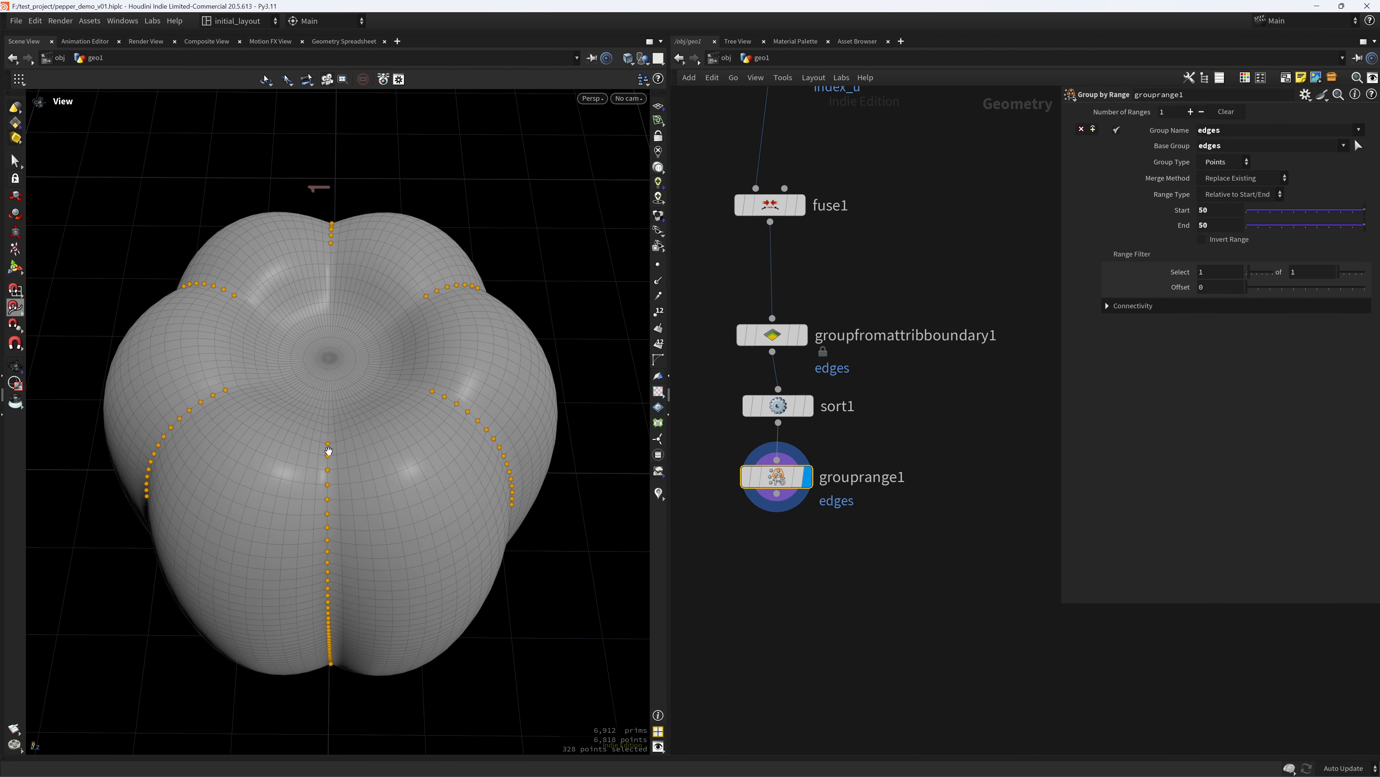
pyautogui.moveTo(342, 527); pyautogui.dragTo(548, 467)
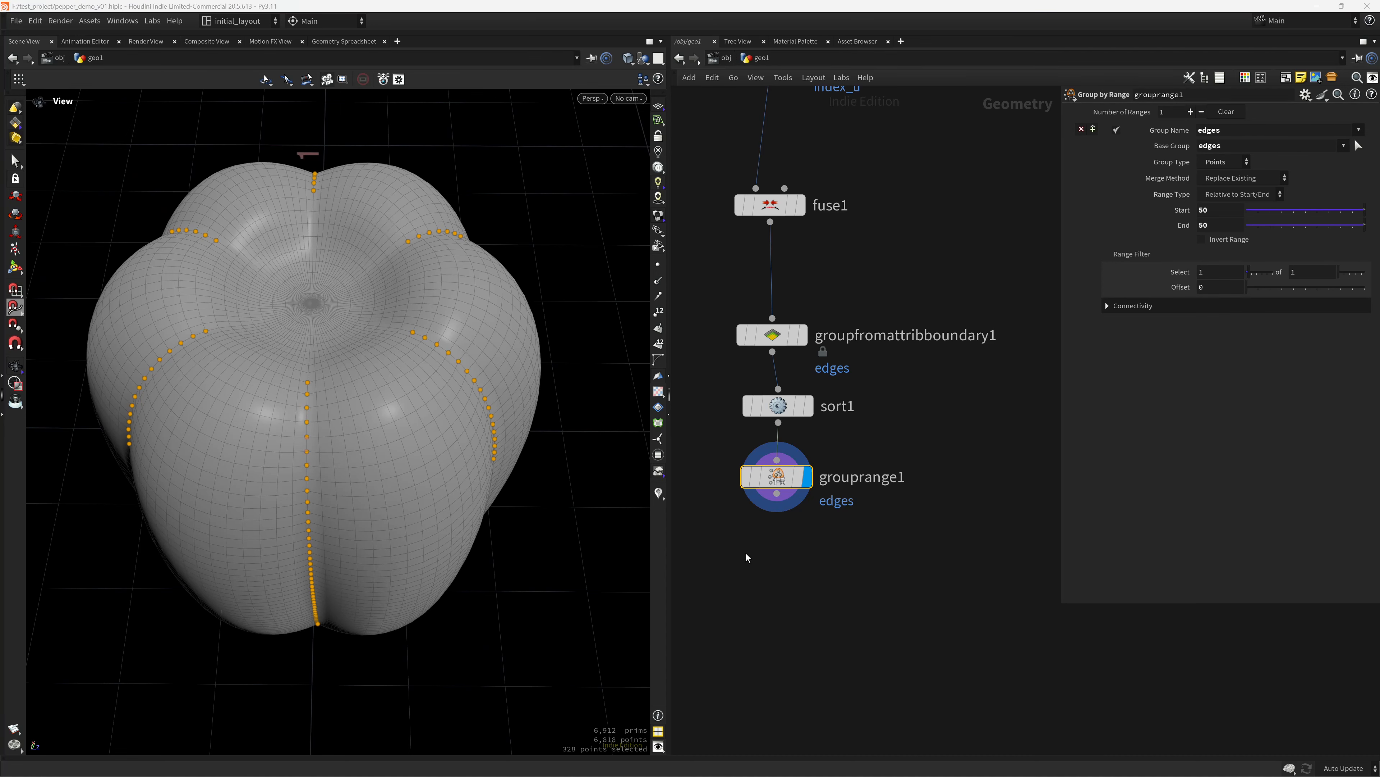
# Add a Soft Peak node, connect it after grouprange1 and display it.
pyautogui.scroll(1, 789, 604)
pyautogui.scroll(-1, 792, 538)
pyautogui.moveTo(789, 604); pyautogui.dragTo(785, 525, button='middle')
pyautogui.scroll(1, 784, 524)
pyautogui.click(768, 495)
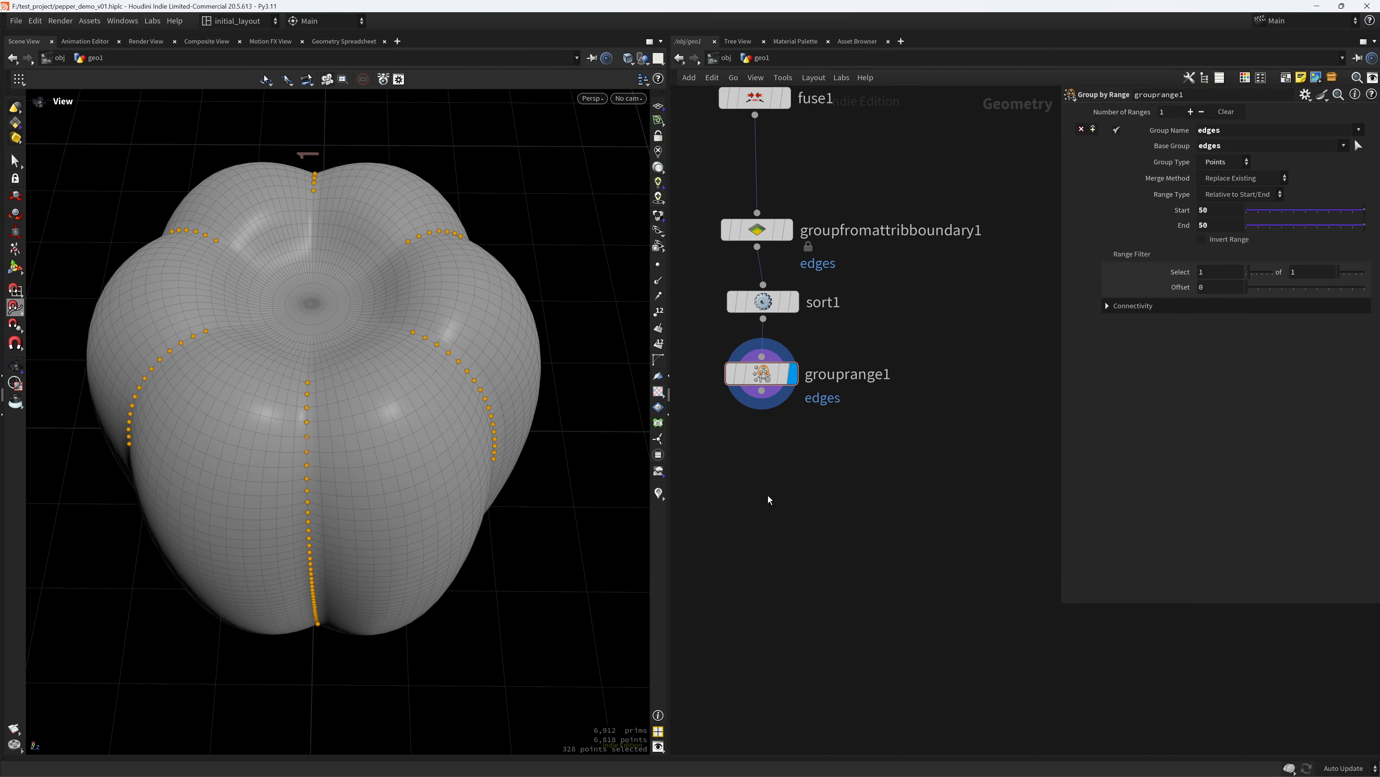
pyautogui.press('Tab')
pyautogui.write('softp')
pyautogui.press('Return')
pyautogui.click(768, 495)
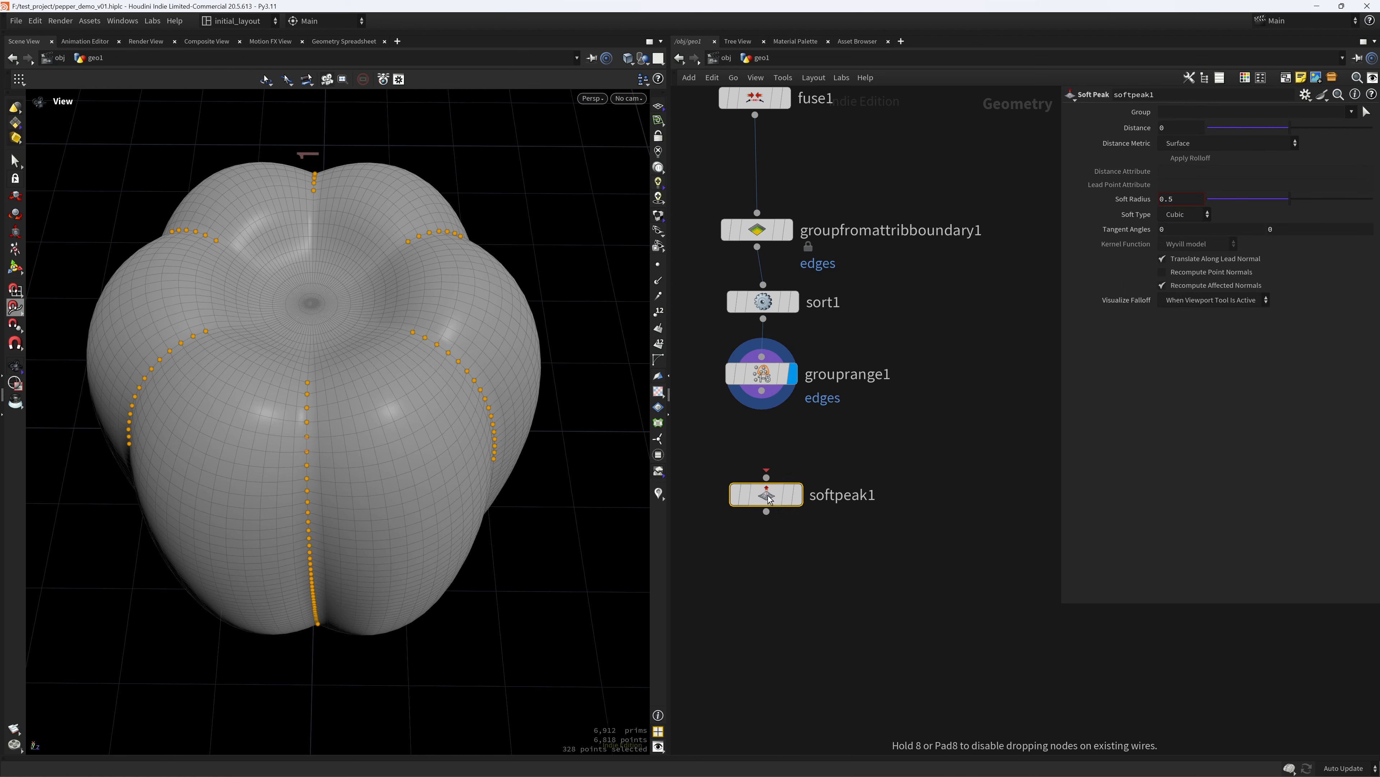
pyautogui.moveTo(762, 390); pyautogui.dragTo(767, 478)
pyautogui.click(798, 494)
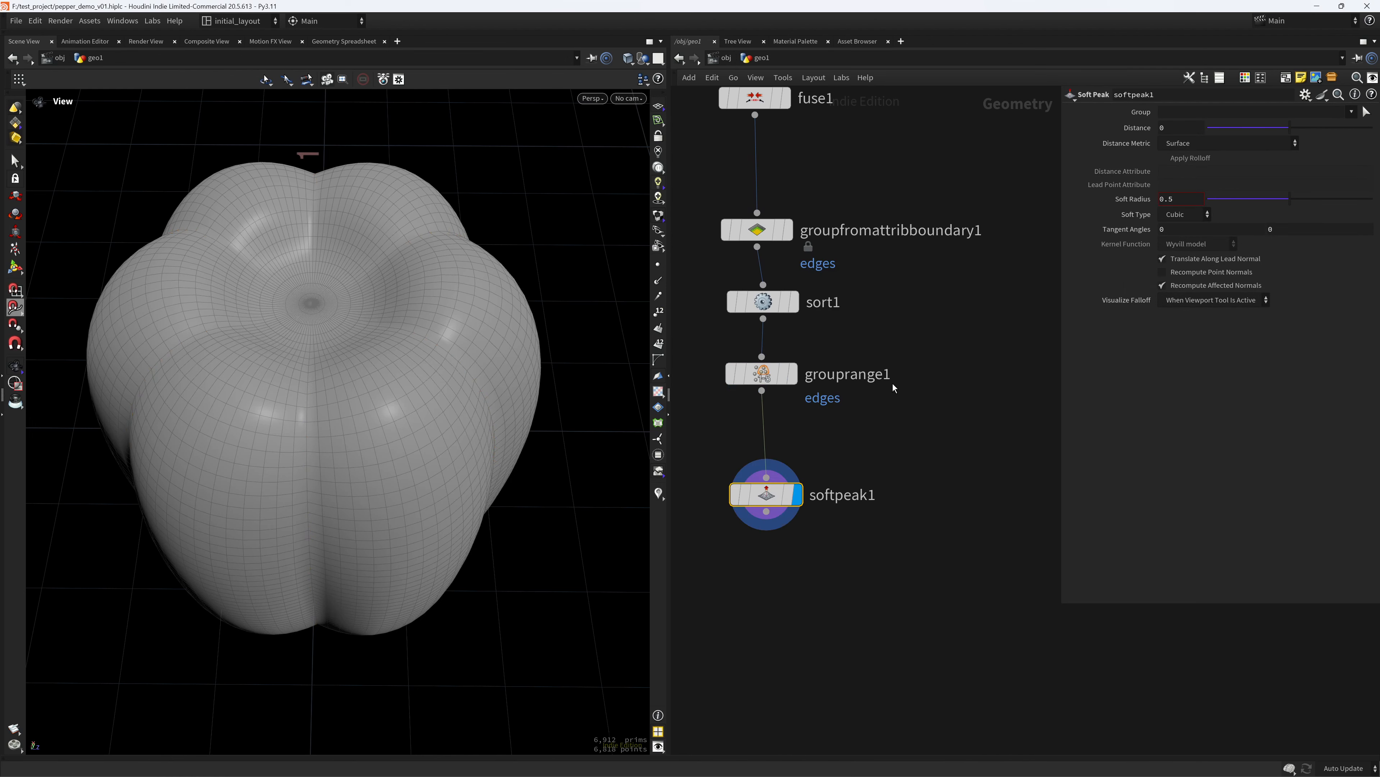
# Restrict the Soft Peak to the edges group, with a soft radius of 0 and a distance of -.006.
pyautogui.click(1352, 113)
pyautogui.click(1324, 139)
pyautogui.moveTo(1290, 130); pyautogui.dragTo(1292, 131)
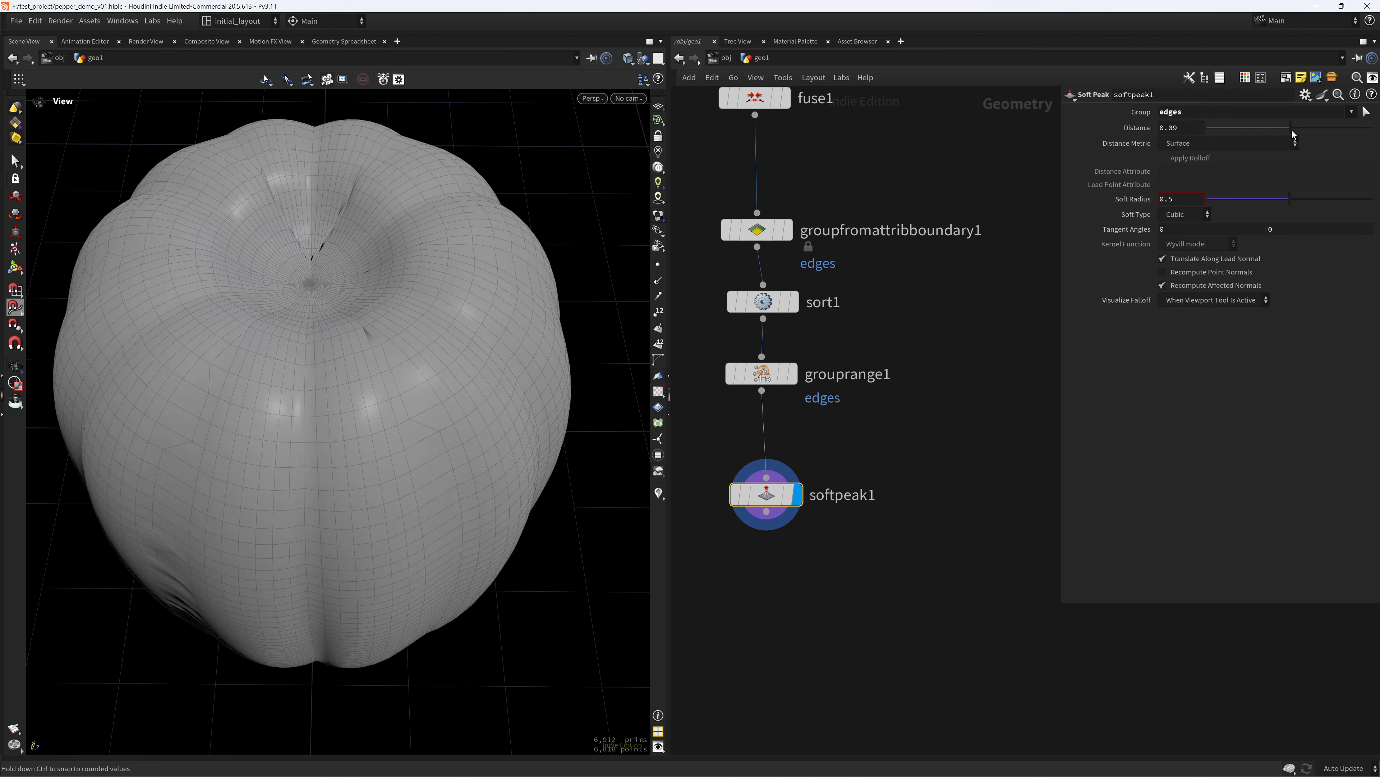
pyautogui.moveTo(1288, 199); pyautogui.dragTo(1202, 197)
pyautogui.moveTo(1291, 130); pyautogui.dragTo(1289, 132)
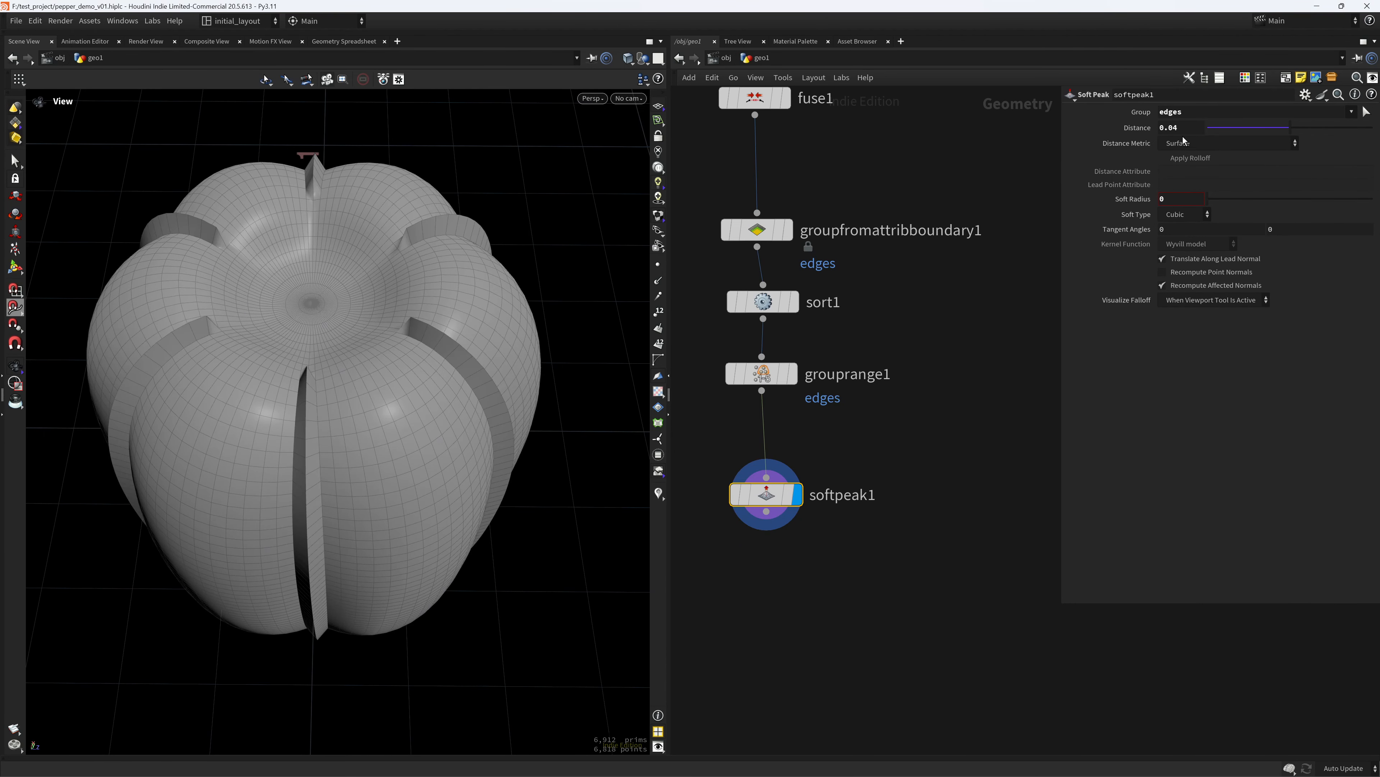
pyautogui.write('-.006')
pyautogui.press('Return')
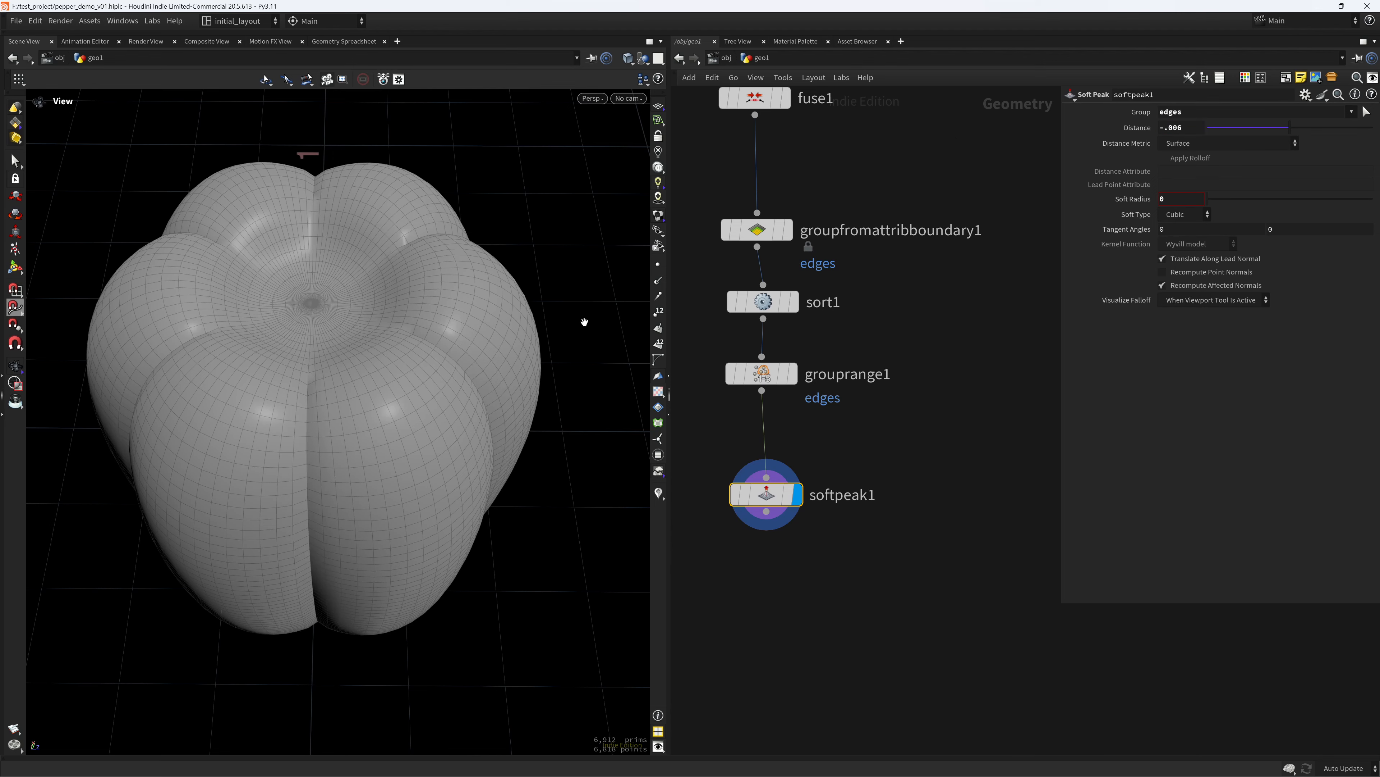
# Turn off the wireframe overlay and inspect the creased seams on the shaded pepper.
pyautogui.hotkey('shift', 'w')
pyautogui.scroll(-5, 468, 421)
pyautogui.moveTo(461, 456)
pyautogui.mouseDown()
pyautogui.moveTo(441, 444)
pyautogui.moveTo(453, 359)
pyautogui.moveTo(425, 191)
pyautogui.moveTo(480, 391)
pyautogui.moveTo(450, 450)
pyautogui.moveTo(339, 450)
pyautogui.moveTo(434, 398)
pyautogui.moveTo(385, 431)
pyautogui.mouseUp()
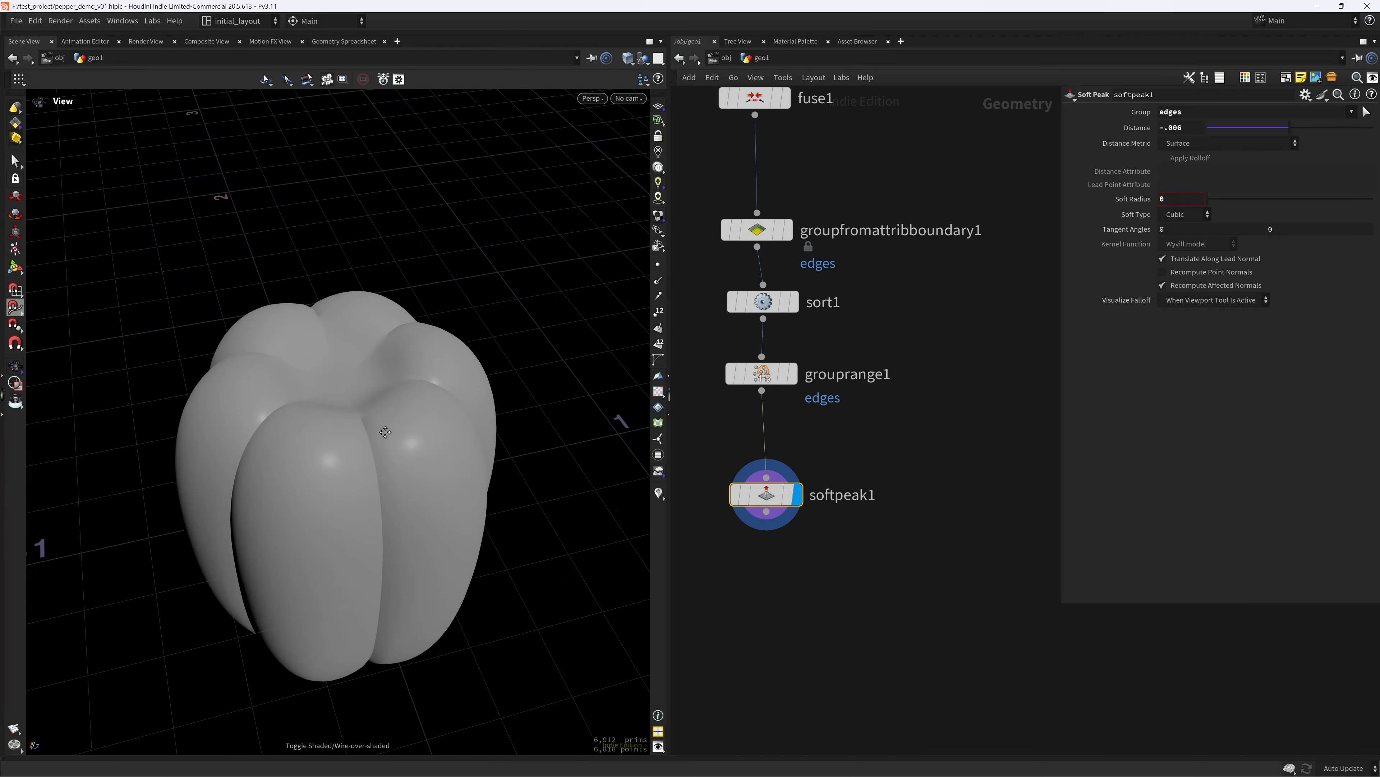
# Toggle the bypass of grouprange1 to compare the creases at the pepper's center, and save the scene with the node active.
pyautogui.moveTo(848, 287); pyautogui.dragTo(848, 400, button='middle')
pyautogui.click(733, 449)
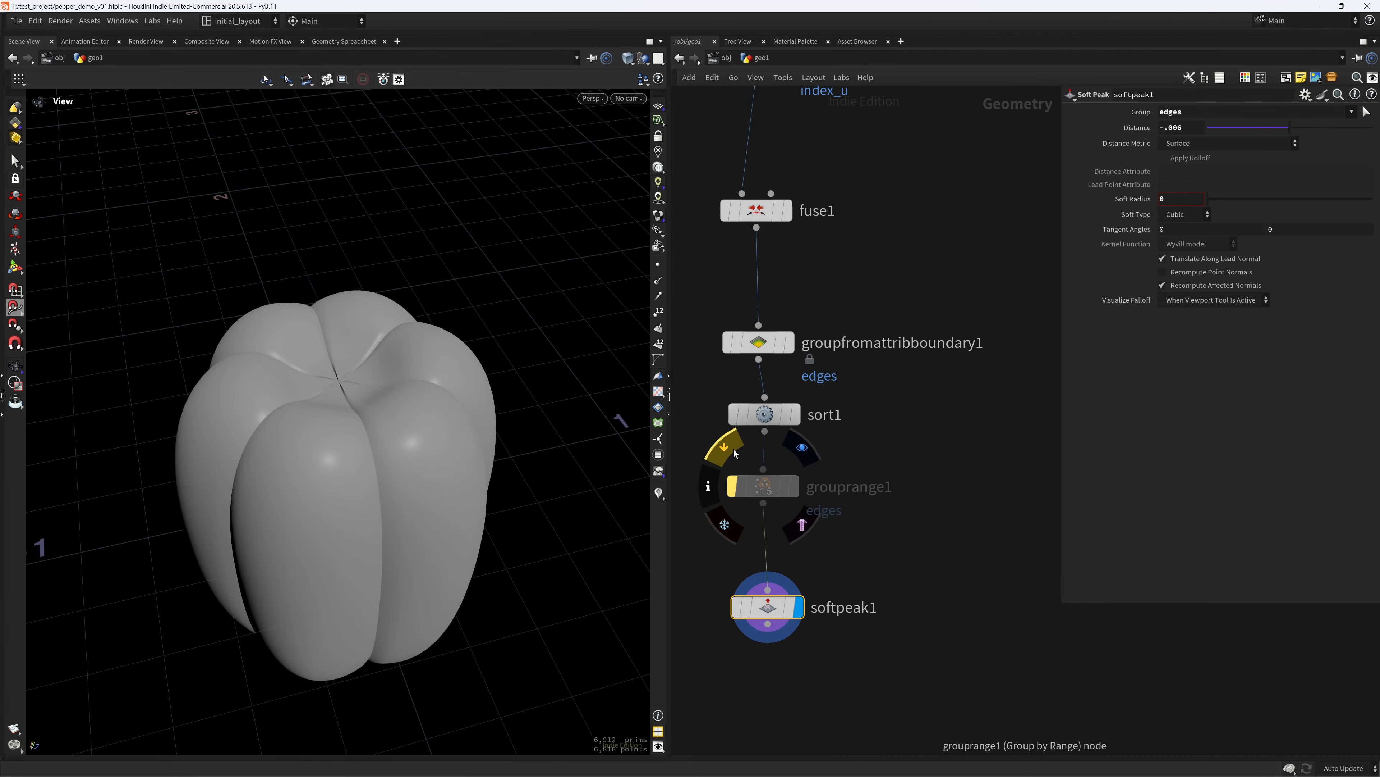
pyautogui.moveTo(326, 261); pyautogui.dragTo(356, 296)
pyautogui.moveTo(363, 503); pyautogui.dragTo(385, 496, button='middle')
pyautogui.moveTo(384, 495); pyautogui.dragTo(414, 405)
pyautogui.moveTo(728, 463)
pyautogui.hotkey('ctrl', 's')
pyautogui.press('f')
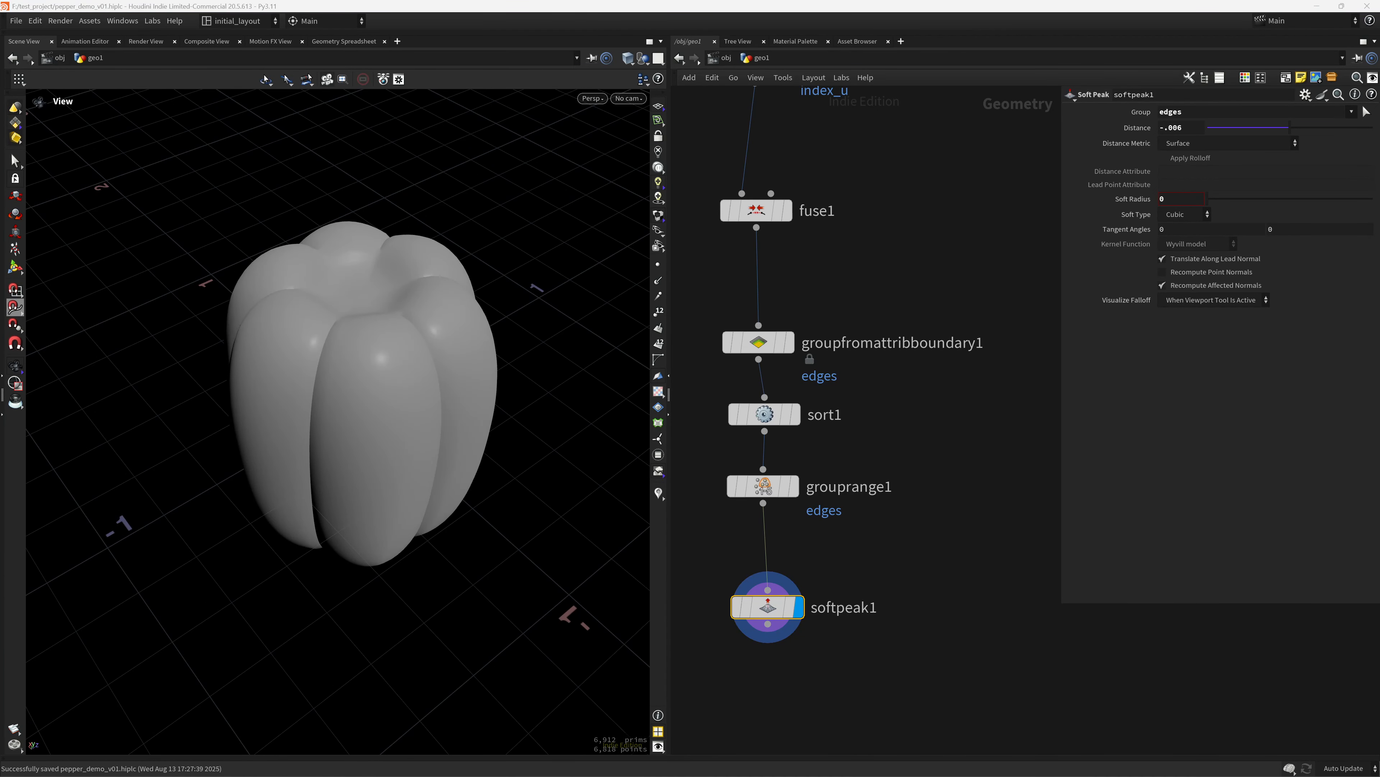
# Add a Mountain noise node after softpeak1 and display it.
pyautogui.moveTo(773, 767); pyautogui.dragTo(793, 579, button='middle')
pyautogui.press('Tab')
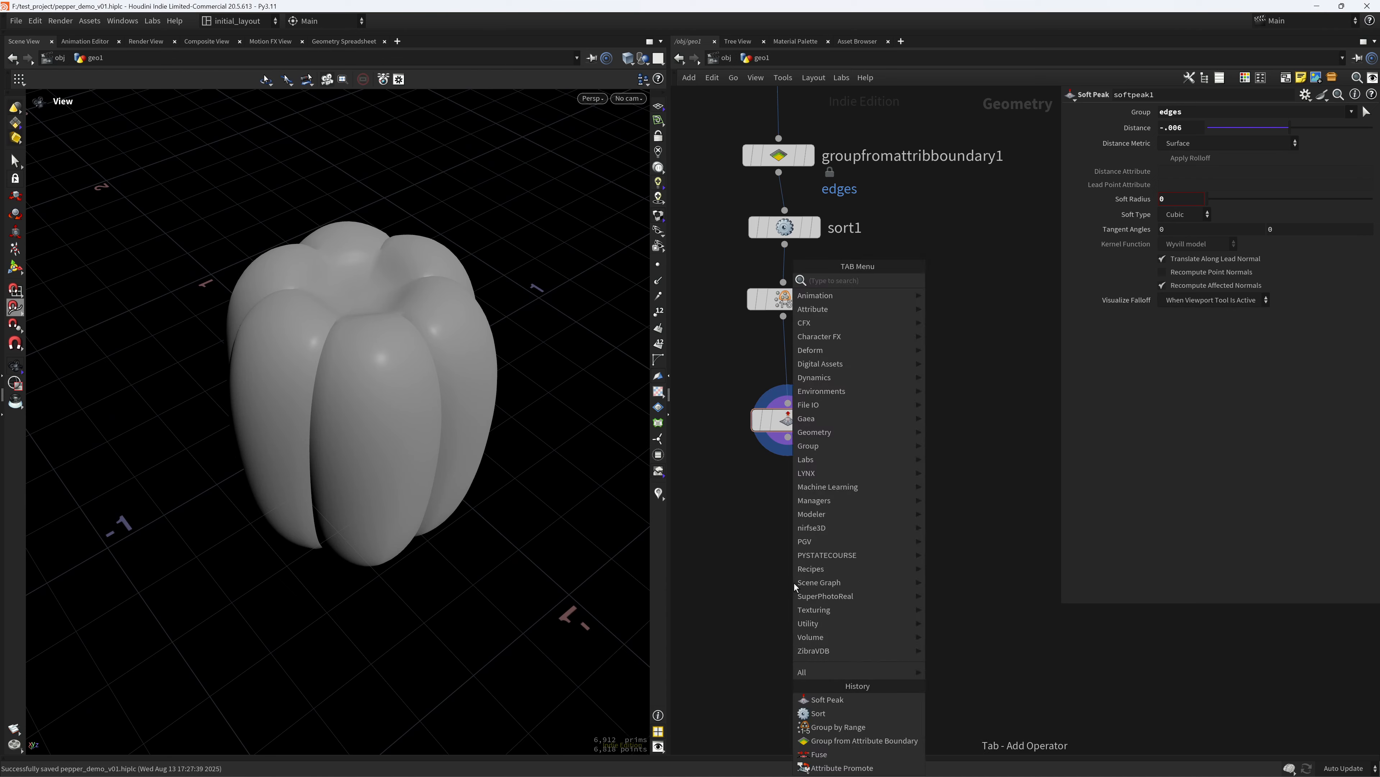
pyautogui.write('mount')
pyautogui.press('Return')
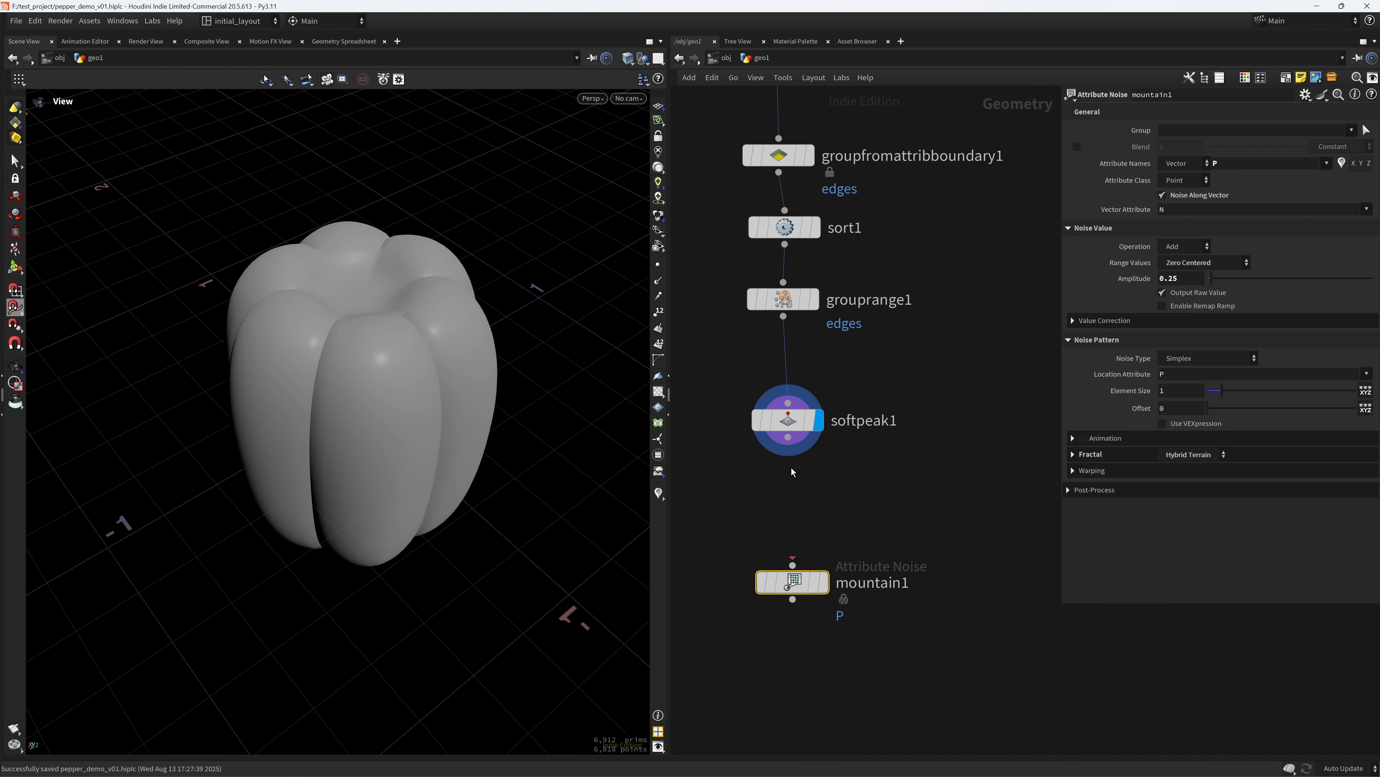
pyautogui.click(793, 582)
pyautogui.click(832, 545)
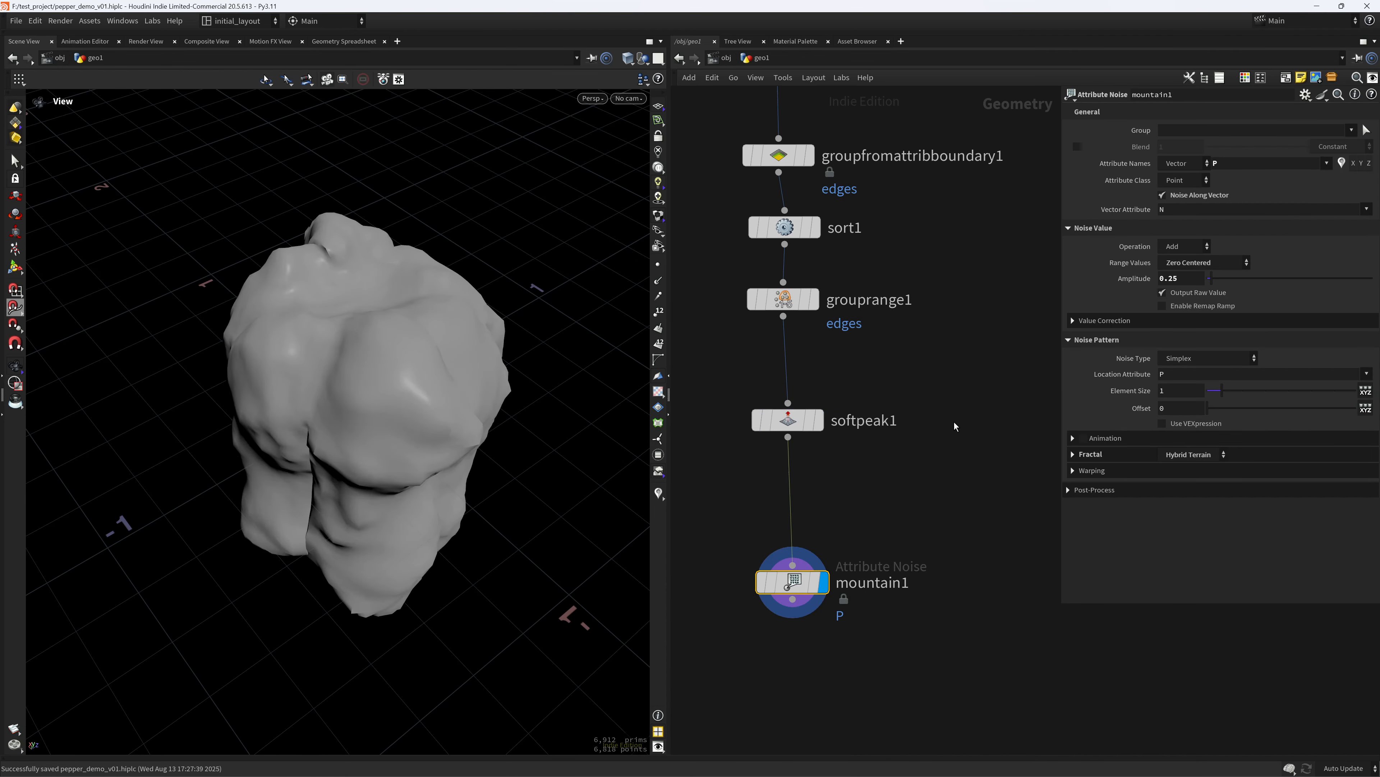
# Set the mountain noise type to Sparse Convolution and its amplitude to 0.07.
pyautogui.click(1178, 360)
pyautogui.click(1193, 399)
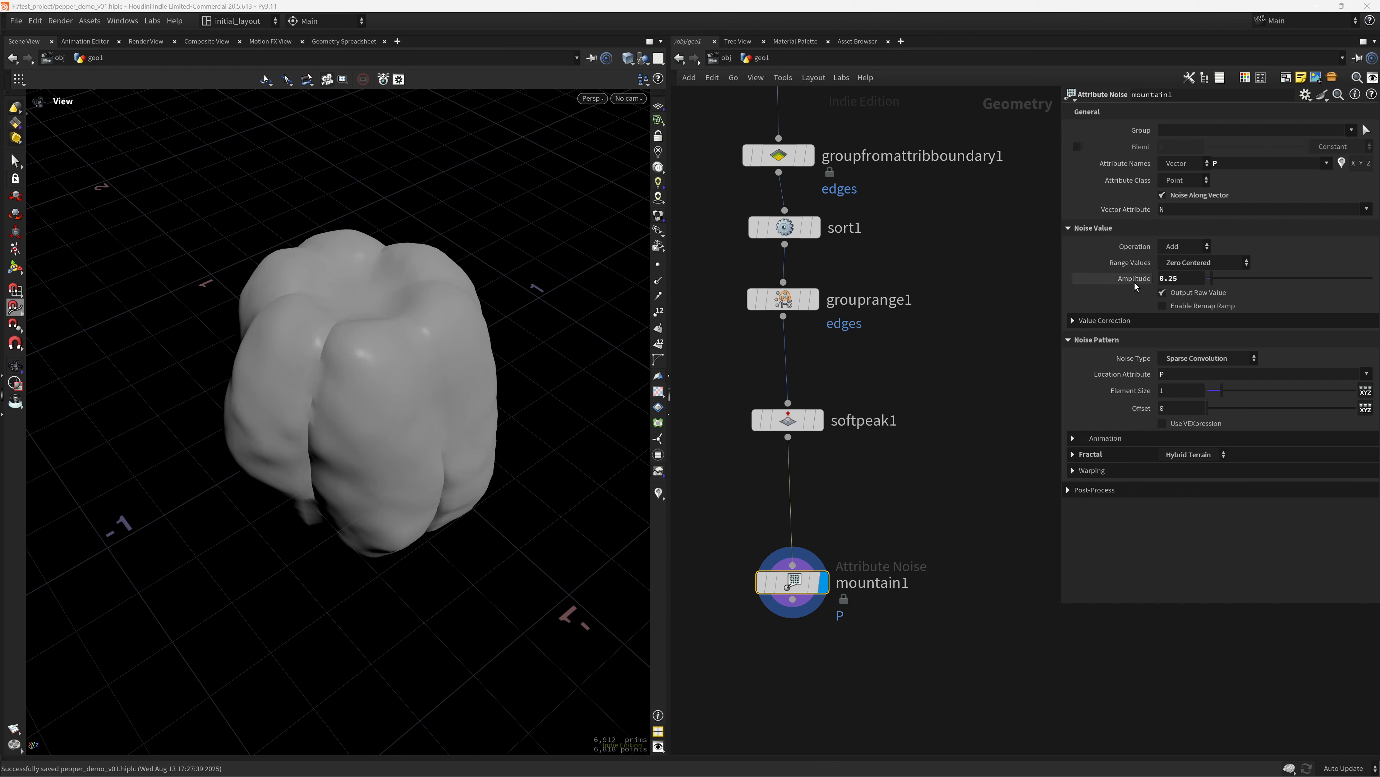
pyautogui.click(1178, 279)
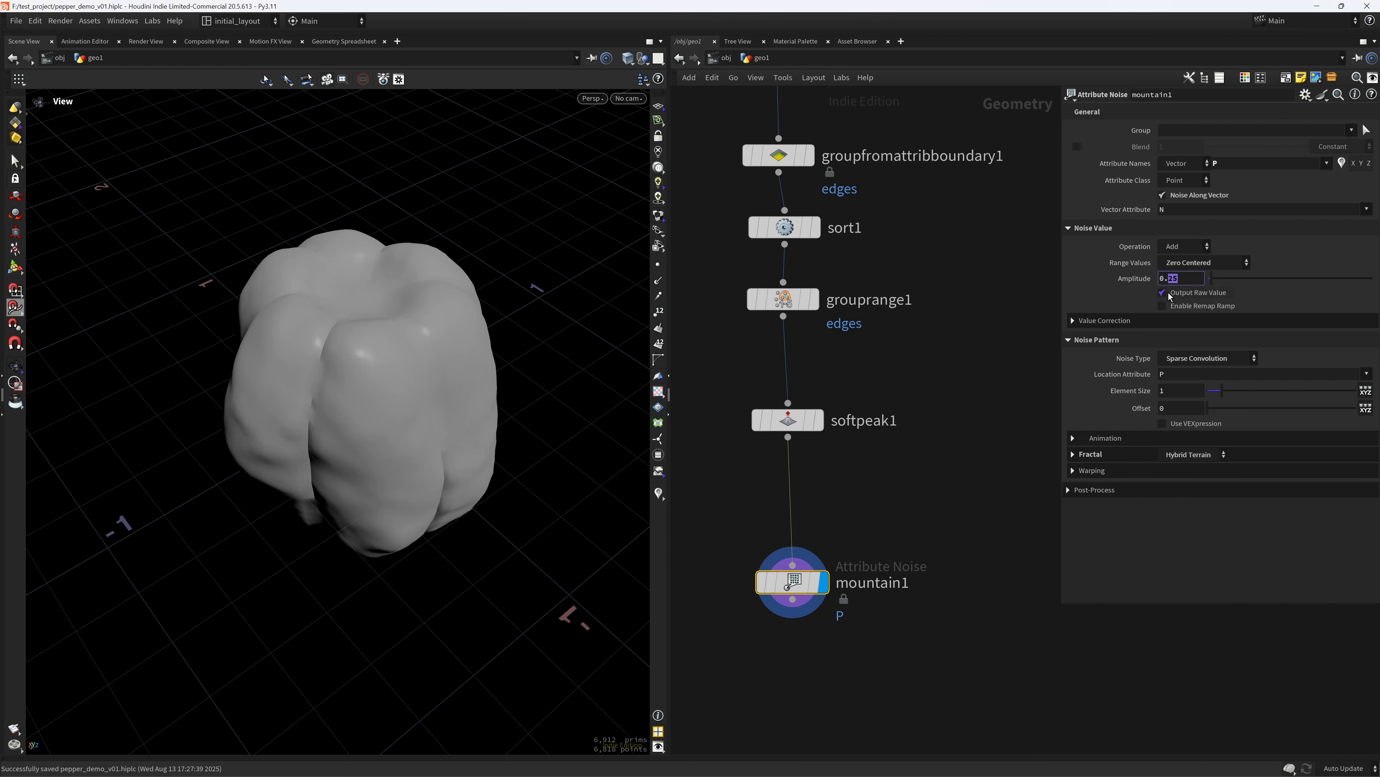
pyautogui.write('07')
pyautogui.press('Return')
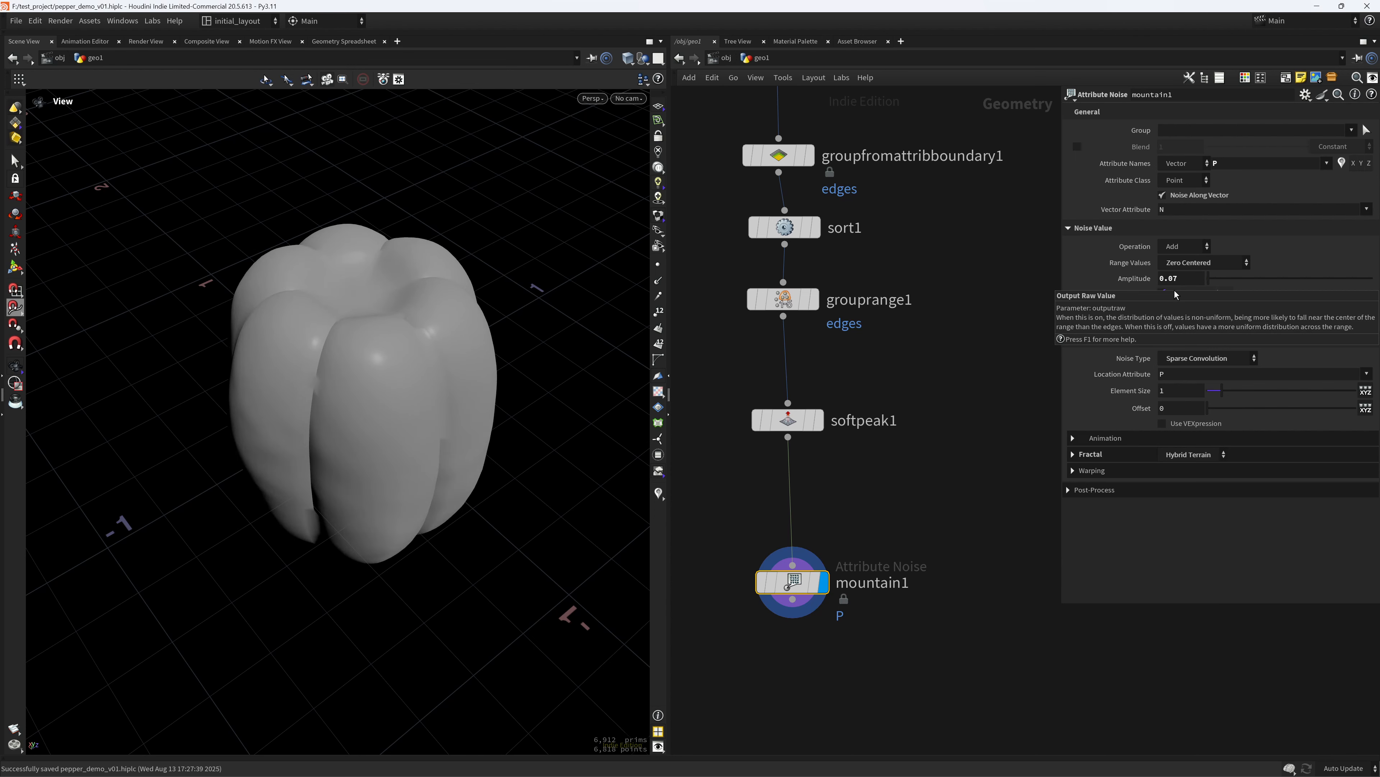
# Set the mountain noise's fractal type to None and its element size to 0.37.
pyautogui.click(1190, 455)
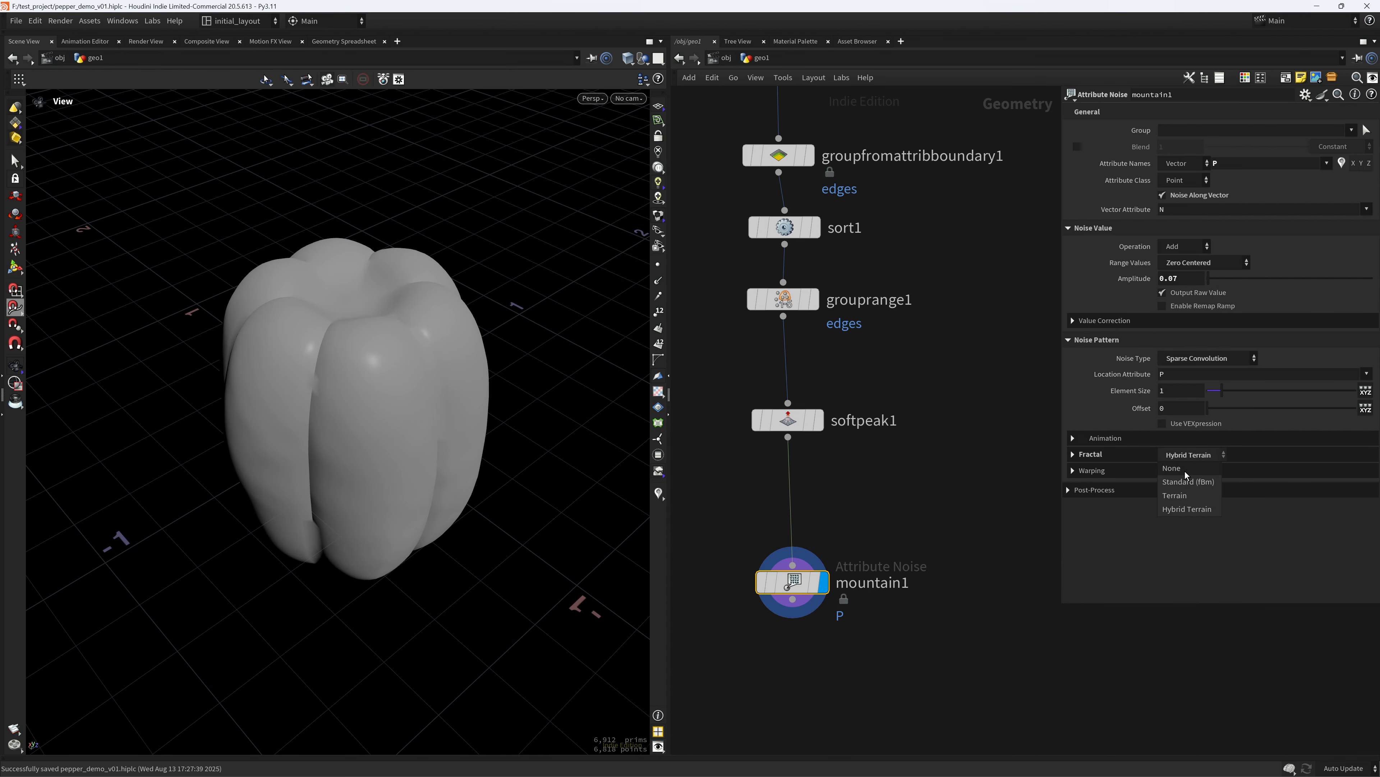
pyautogui.click(1185, 470)
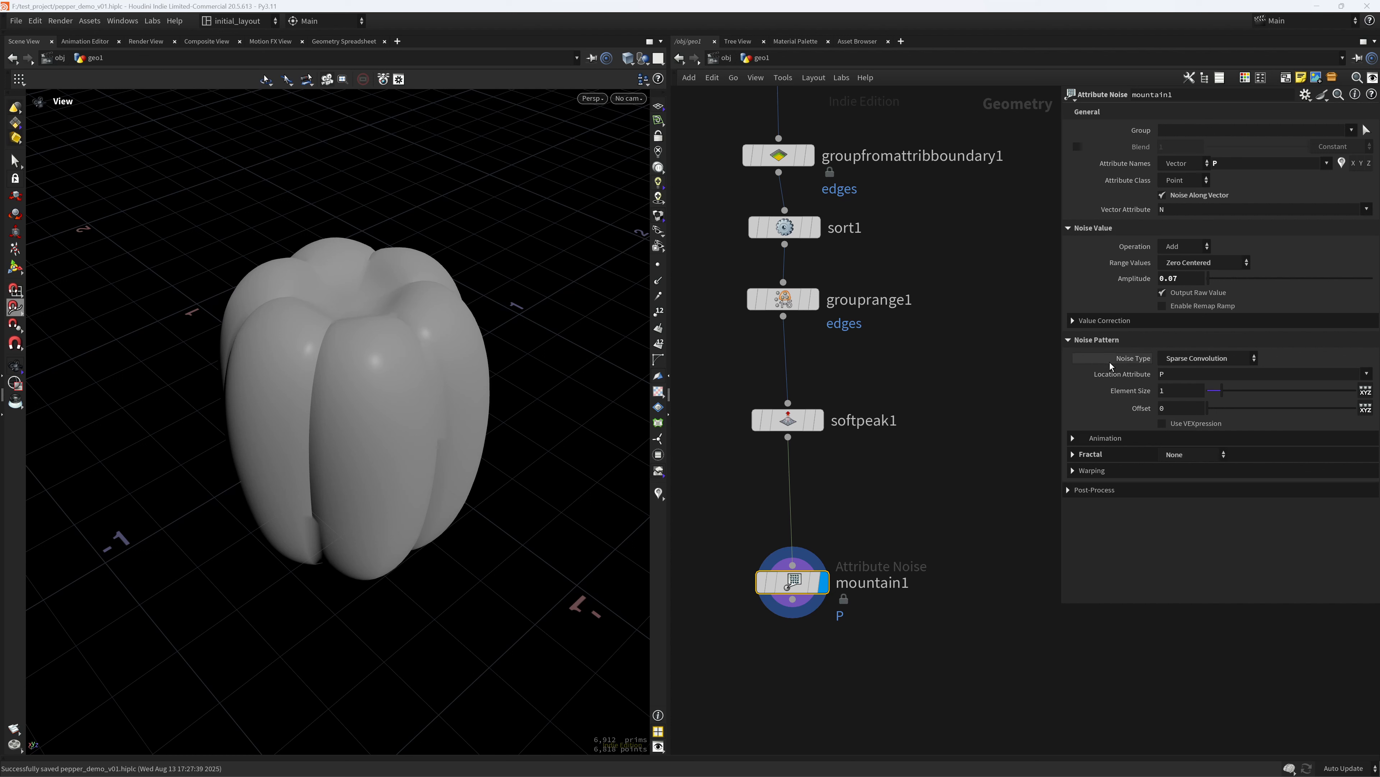
pyautogui.moveTo(1176, 392); pyautogui.dragTo(973, 395)
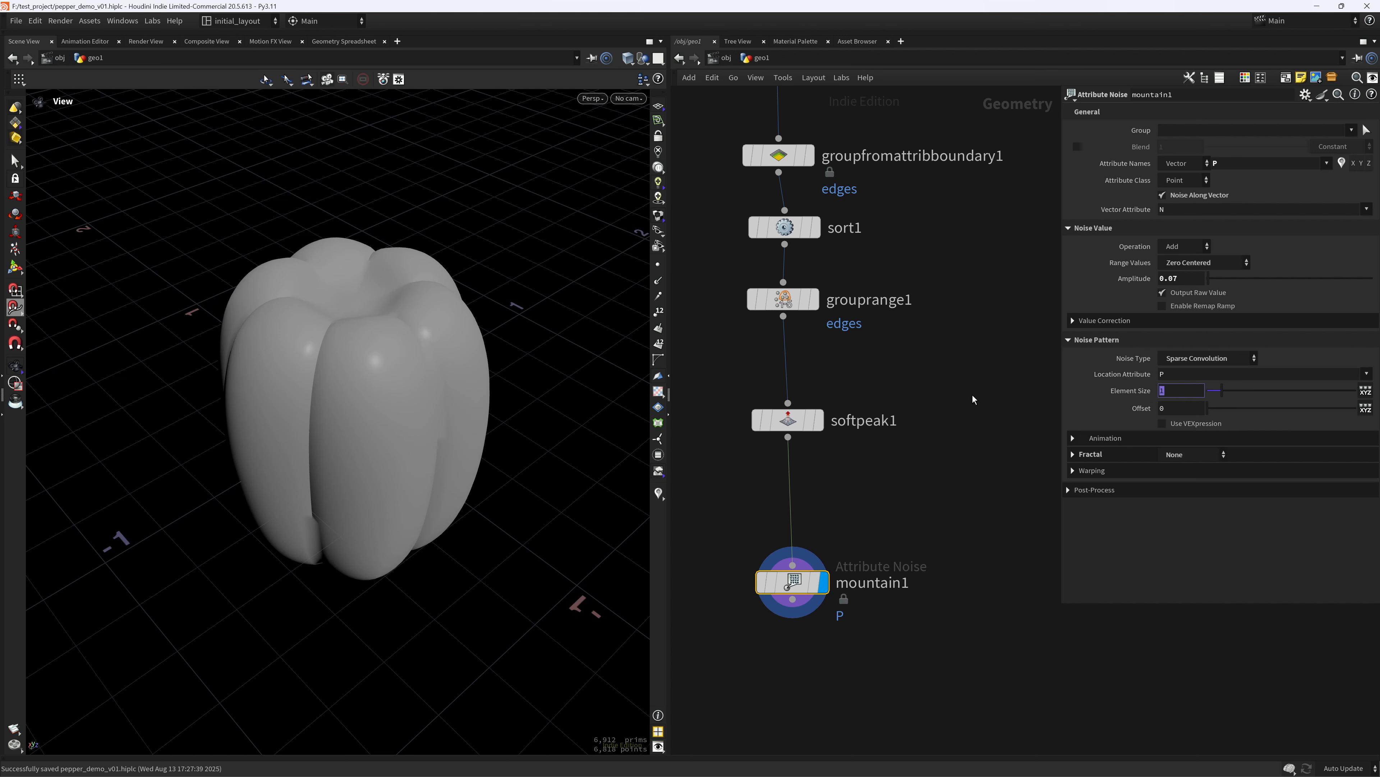
pyautogui.write('.37')
pyautogui.press('Return')
pyautogui.moveTo(417, 412); pyautogui.dragTo(483, 487)
# Enable normal recomputation in mountain1's post-processing and inspect the pepper's shading.
pyautogui.click(1201, 490)
pyautogui.click(1217, 555)
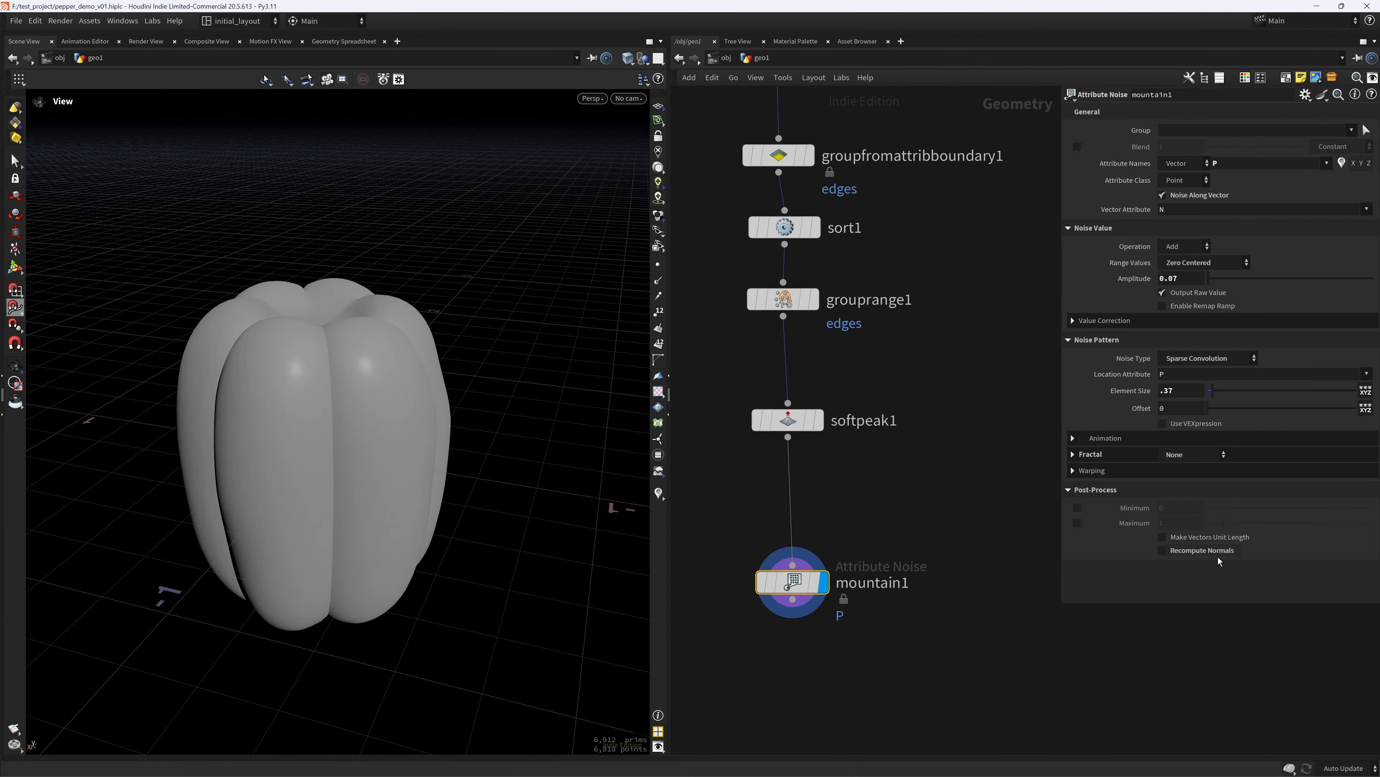
pyautogui.click(1217, 555)
pyautogui.moveTo(399, 479)
pyautogui.mouseDown()
pyautogui.moveTo(358, 478)
pyautogui.moveTo(368, 494)
pyautogui.mouseUp()
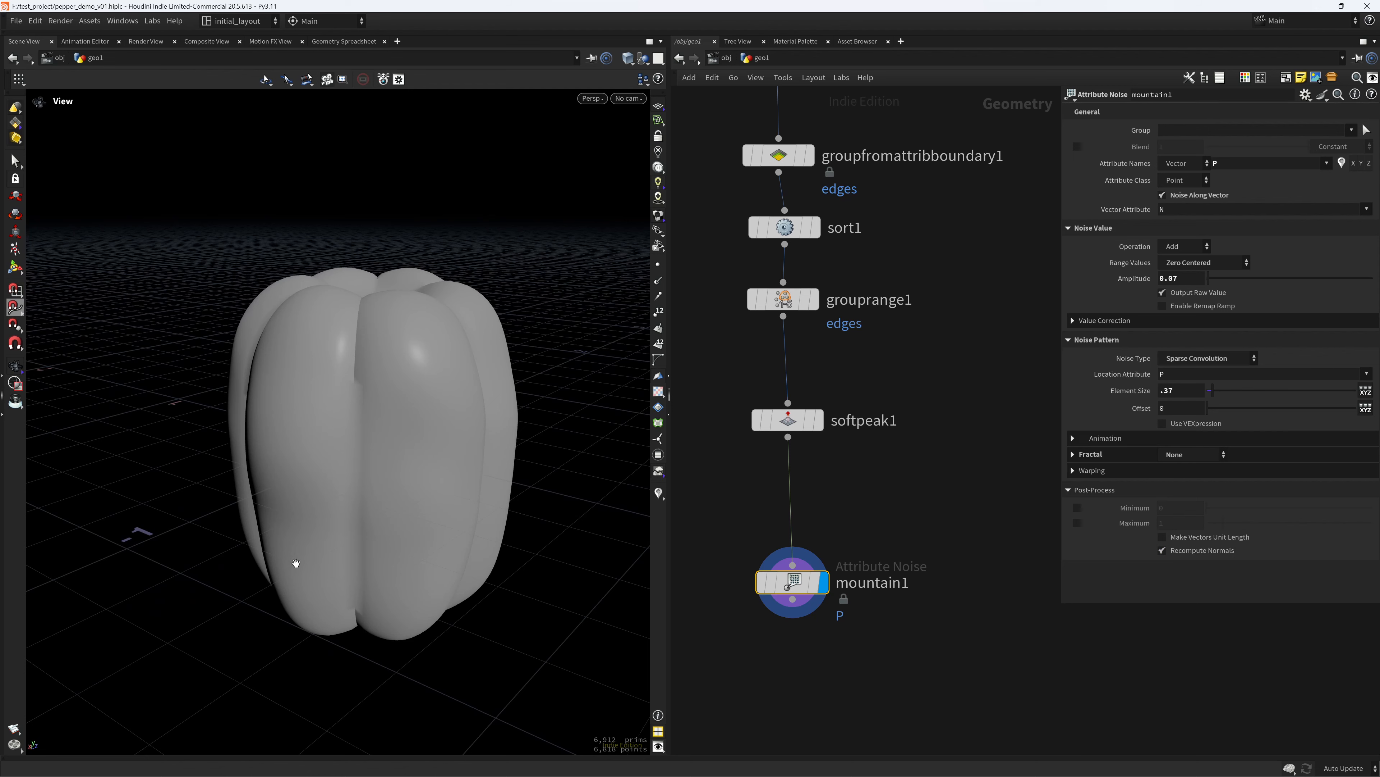
pyautogui.moveTo(493, 530); pyautogui.dragTo(578, 526)
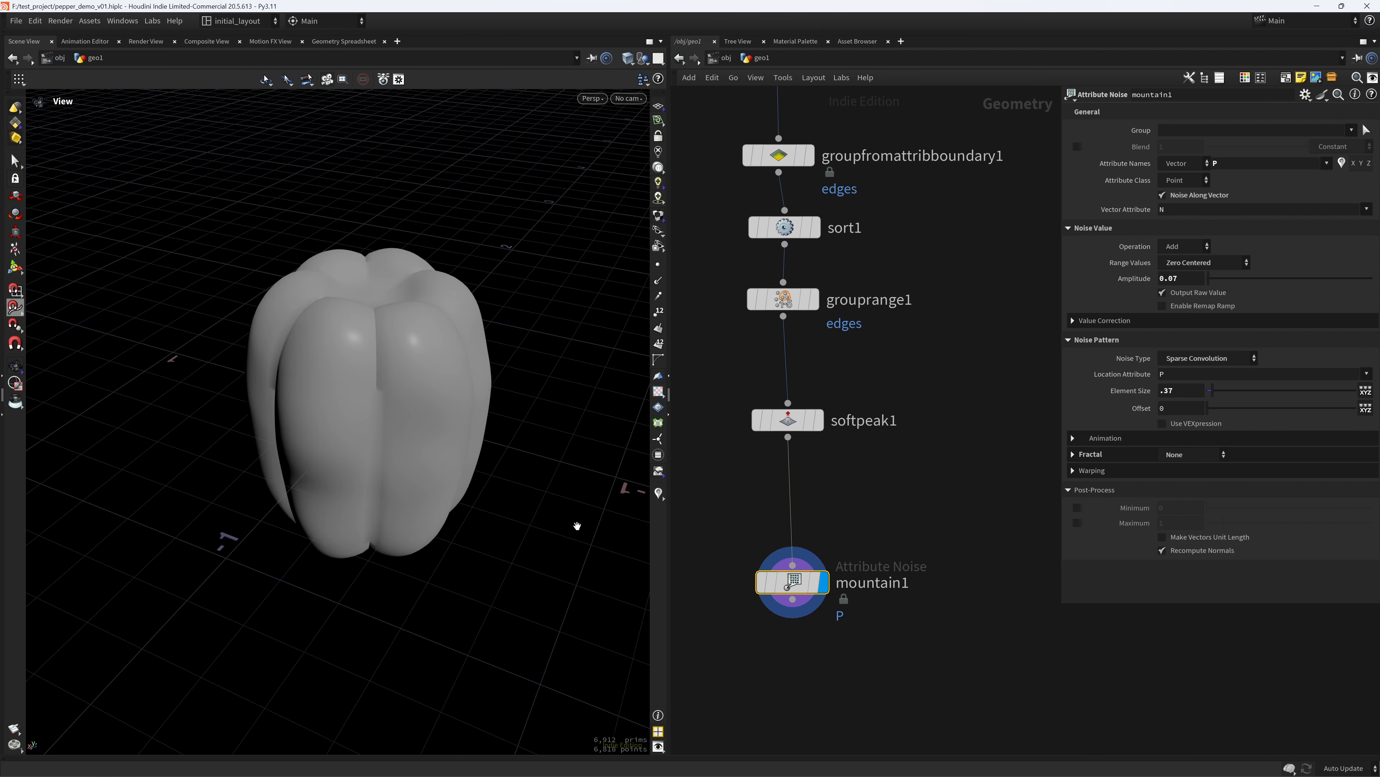
# Add a Normal node after mountain1 at the end of the pepper network.
pyautogui.moveTo(797, 653); pyautogui.dragTo(790, 578, button='middle')
pyautogui.click(790, 588)
pyautogui.press('Tab')
pyautogui.write('norm')
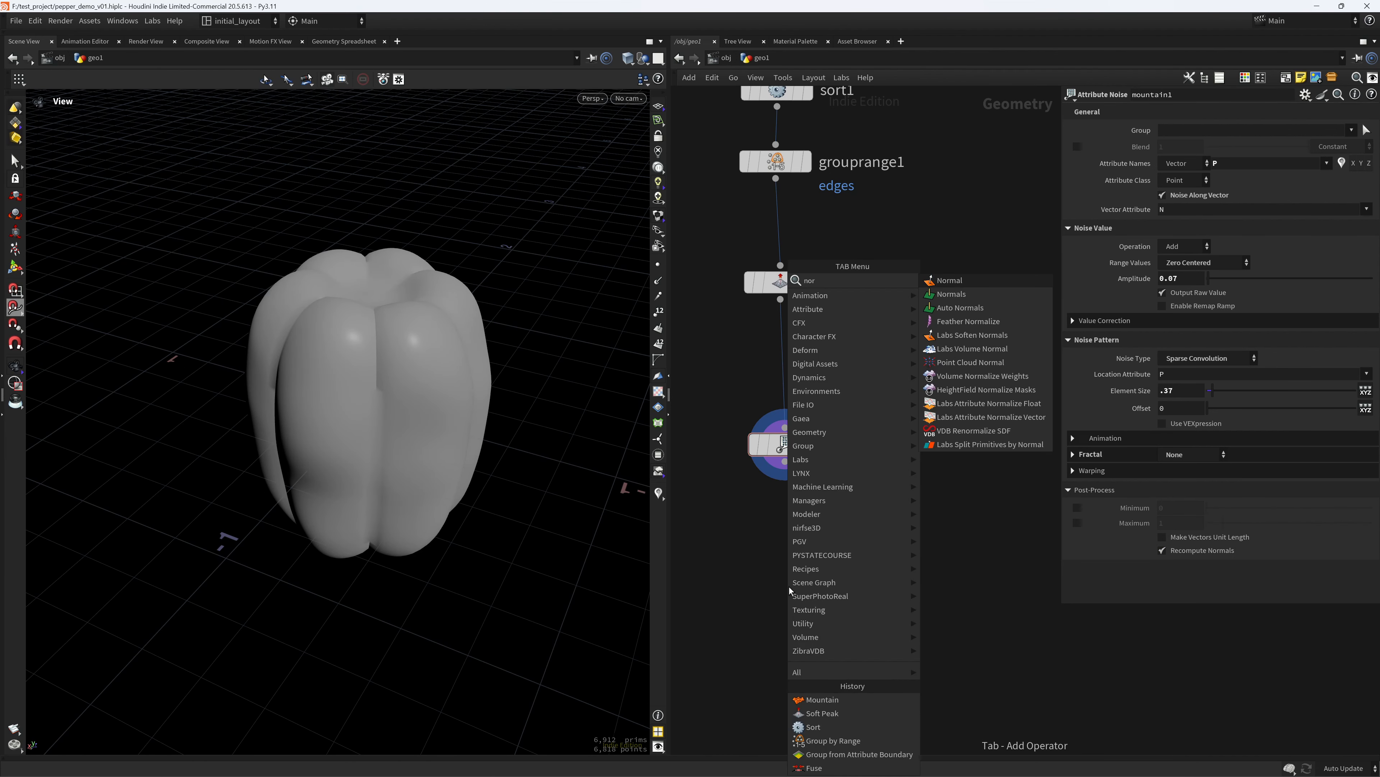
pyautogui.press('Return')
pyautogui.click(790, 588)
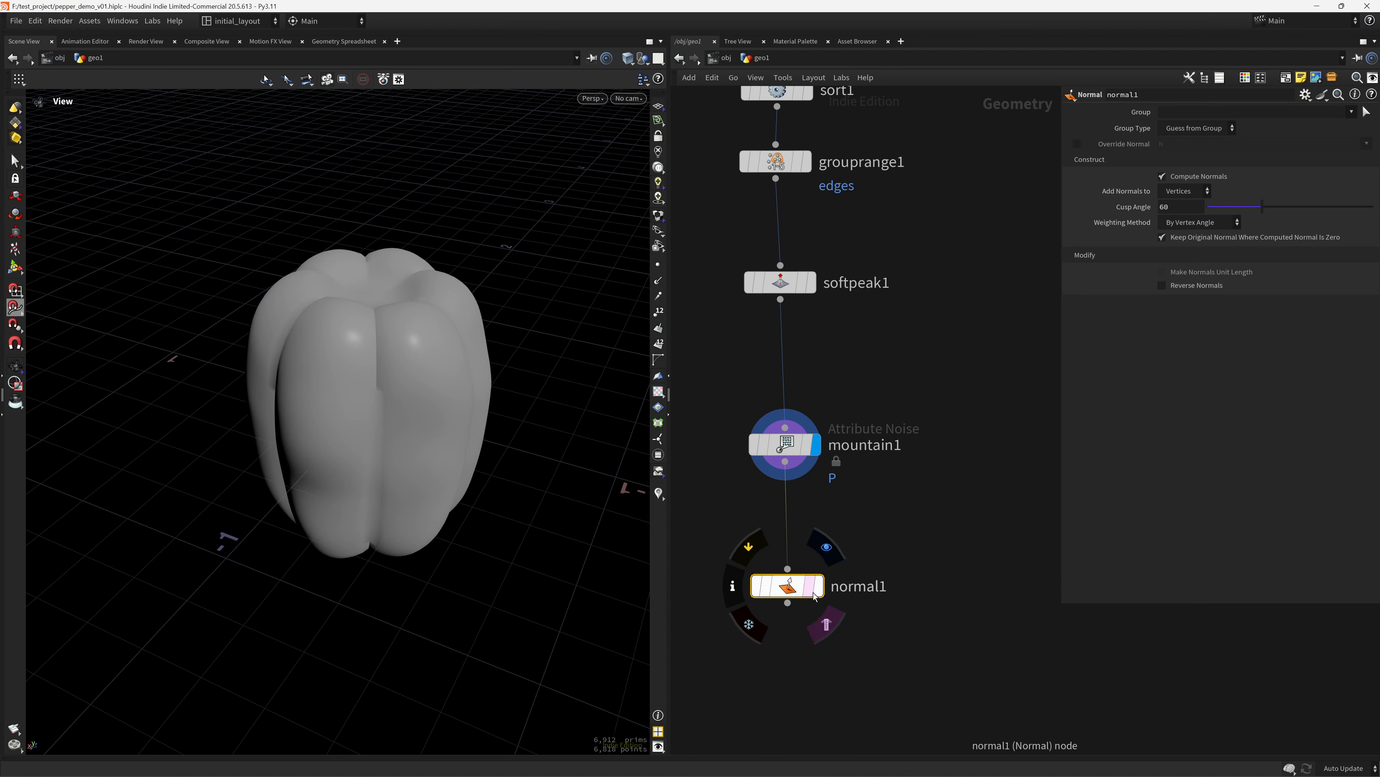
# Display normal1, restrict it to the edges group with a cusp angle of 25, and save the scene.
pyautogui.click(1357, 127)
pyautogui.press('Tab')
pyautogui.write('2')
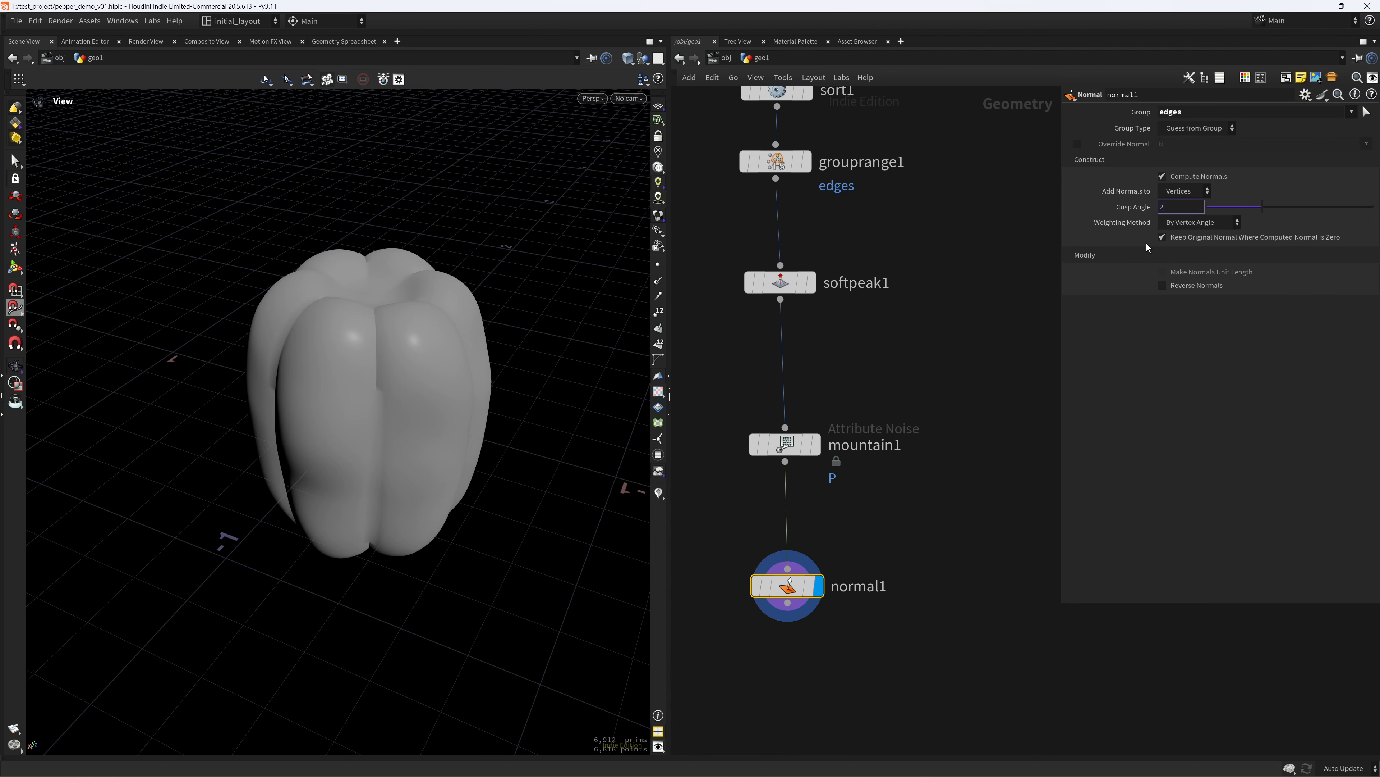
pyautogui.write('5')
pyautogui.press('Return')
pyautogui.moveTo(413, 390); pyautogui.dragTo(321, 432)
pyautogui.hotkey('ctrl', 's')
pyautogui.hotkey('space', 'f')
# Append a Null node after normal1, display it as the pepper body's output, and save the scene.
pyautogui.scroll(-3, 474, 422)
pyautogui.moveTo(878, 648); pyautogui.dragTo(845, 435, button='middle')
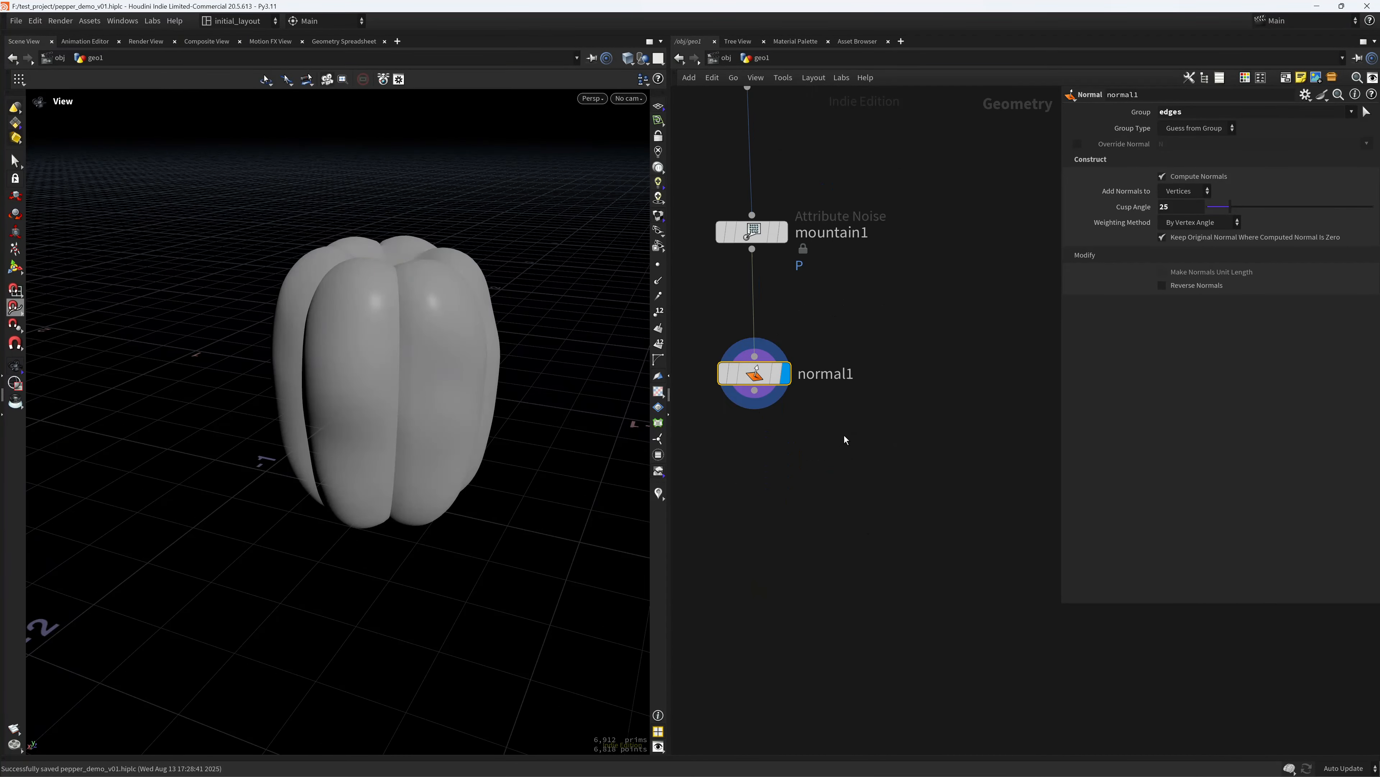
pyautogui.press('Tab')
pyautogui.write('null')
pyautogui.press('Return')
pyautogui.click(762, 536)
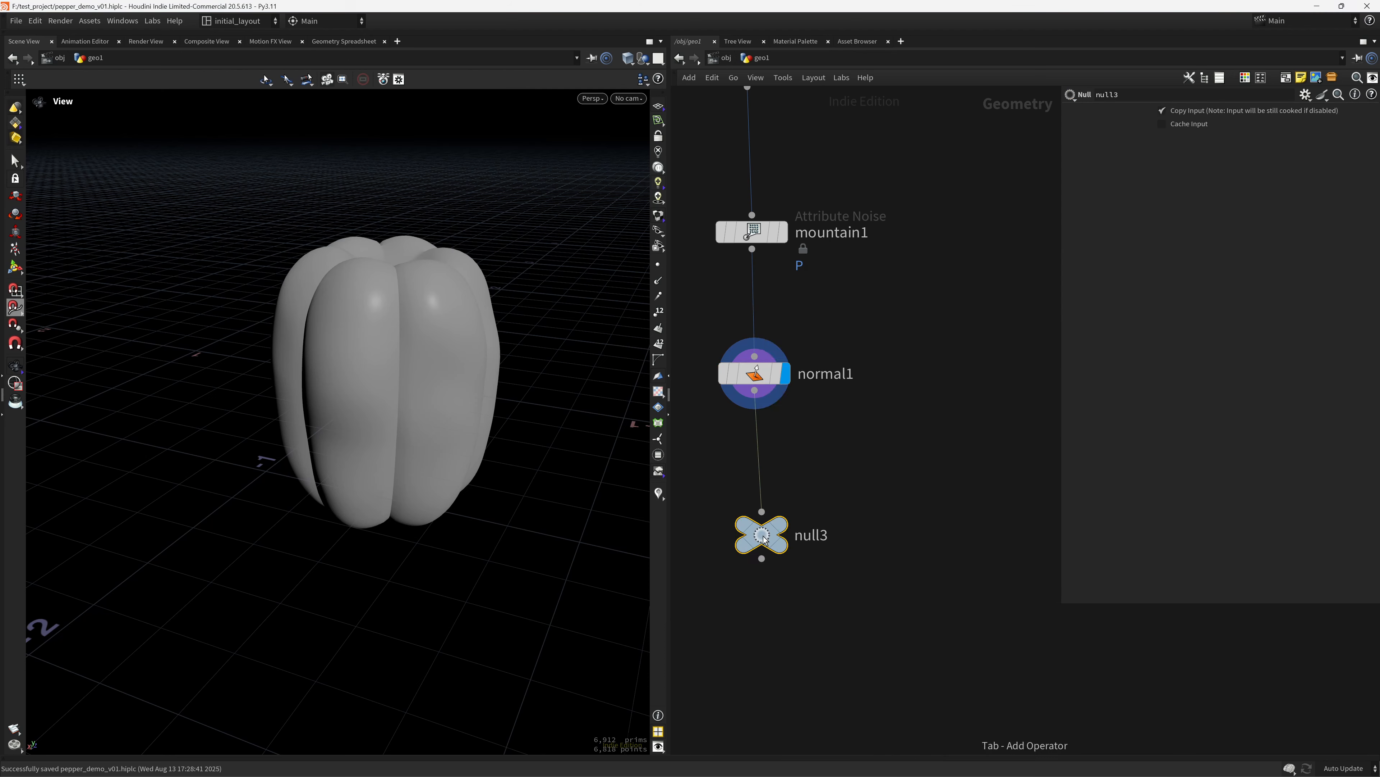
pyautogui.press('r')
pyautogui.moveTo(435, 424); pyautogui.dragTo(428, 466, button='middle')
pyautogui.hotkey('ctrl', 's')
pyautogui.moveTo(396, 418)
pyautogui.mouseDown(button='right')
pyautogui.moveTo(487, 414)
pyautogui.moveTo(407, 425)
pyautogui.mouseUp(button='right')
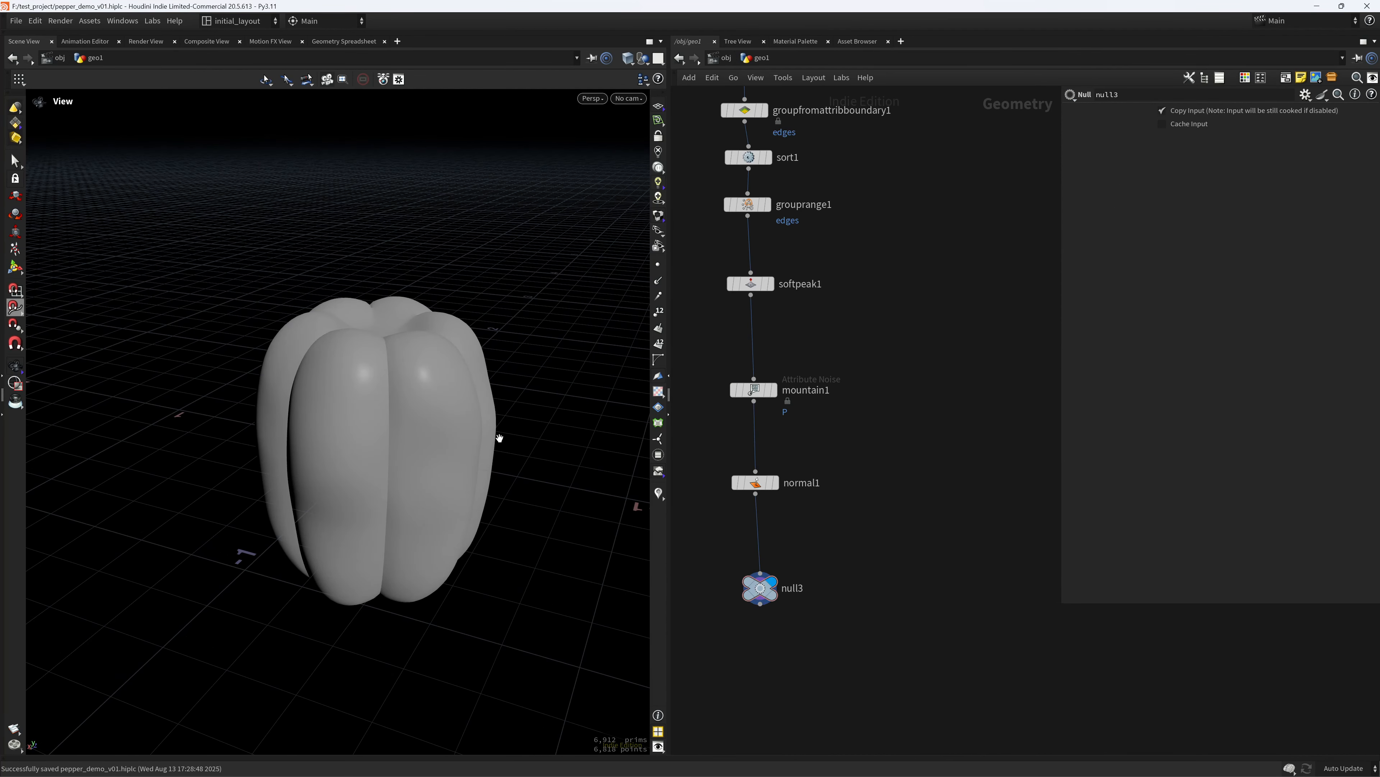
# Turn on the wireframe overlay and examine the finished pepper body from above.
pyautogui.moveTo(393, 371)
pyautogui.mouseDown()
pyautogui.moveTo(426, 366)
pyautogui.moveTo(404, 352)
pyautogui.moveTo(400, 280)
pyautogui.mouseUp()
pyautogui.hotkey('shift', 'w')
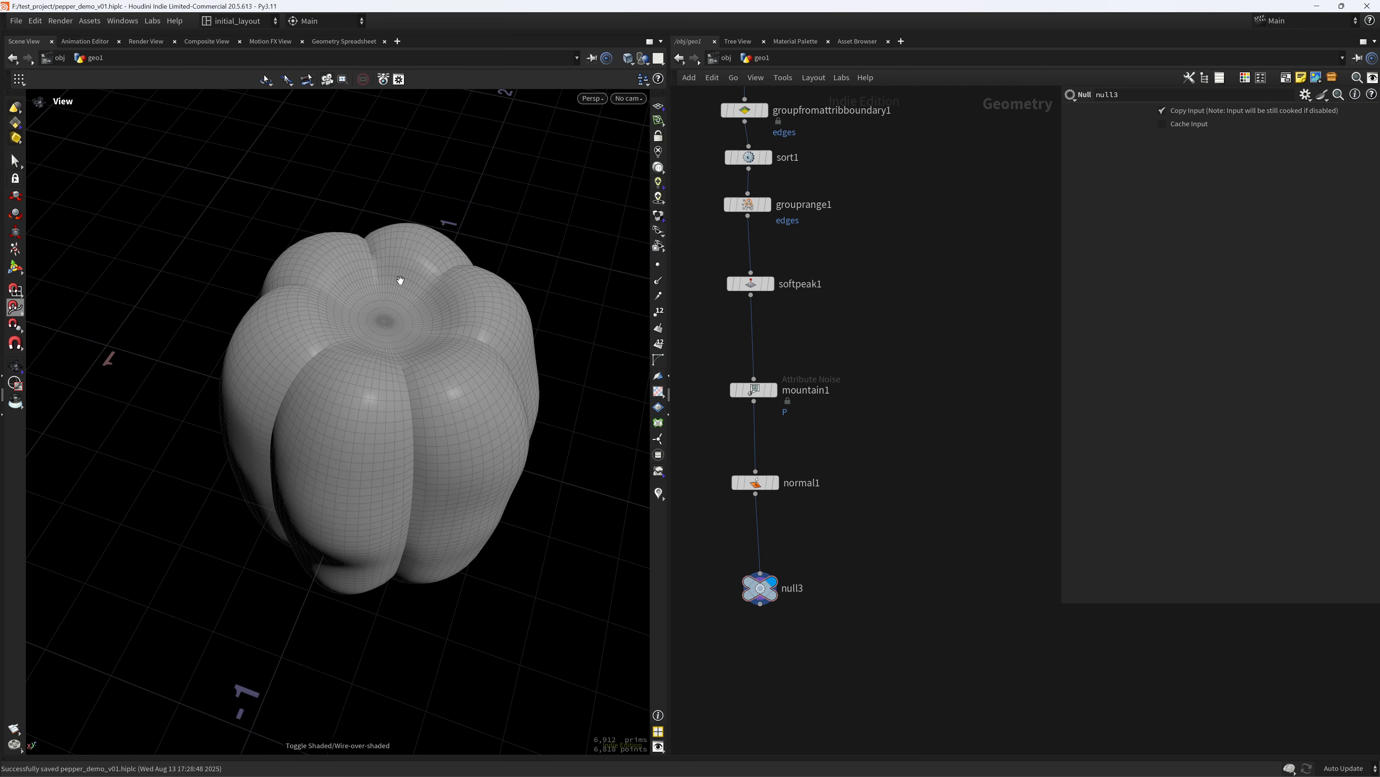
pyautogui.moveTo(473, 336); pyautogui.dragTo(386, 379)
pyautogui.moveTo(407, 434); pyautogui.dragTo(349, 464)
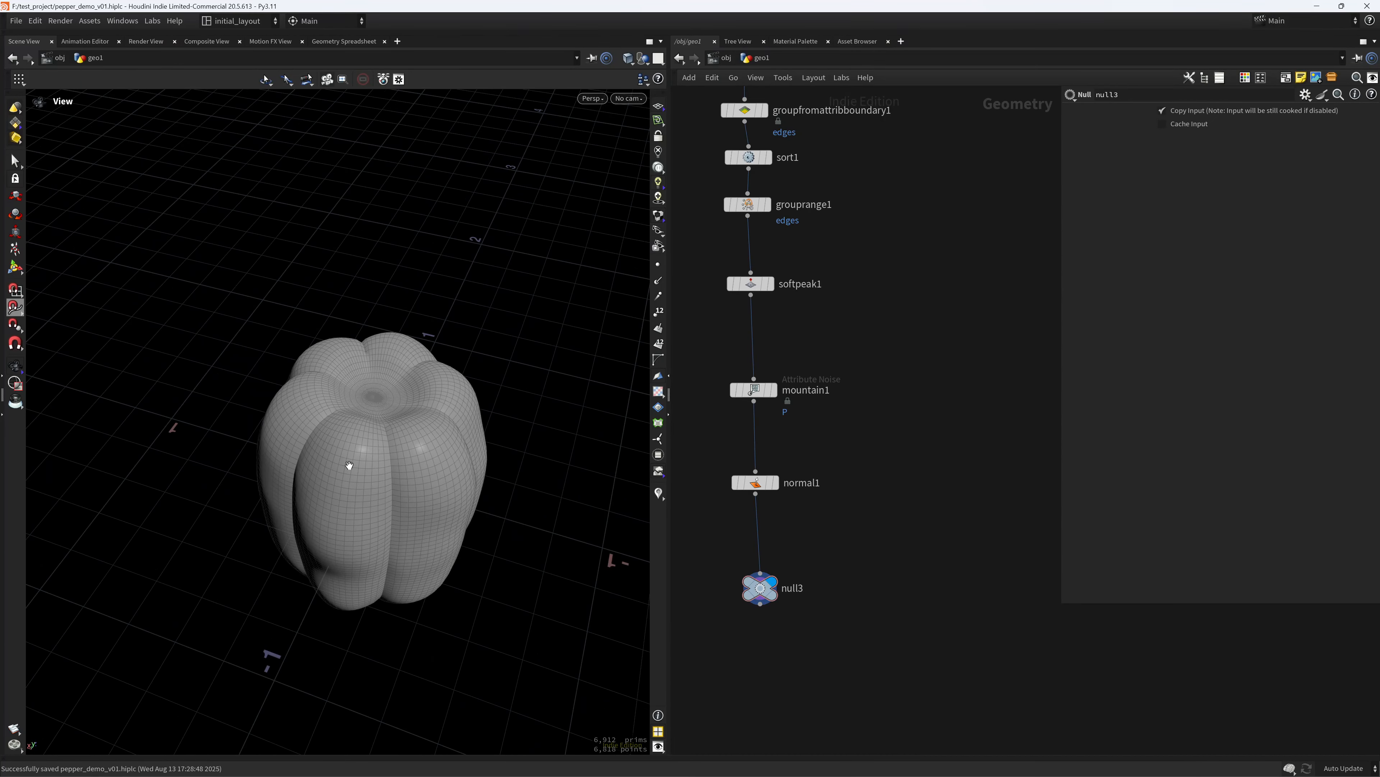
# Create an object merge of the null1 profile curve, place it beside the end of the chain, and display it.
pyautogui.scroll(-6, 889, 361)
pyautogui.scroll(-3, 889, 361)
pyautogui.moveTo(889, 361); pyautogui.dragTo(826, 454, button='middle')
pyautogui.scroll(6, 840, 296)
pyautogui.moveTo(840, 296); pyautogui.dragTo(865, 340, button='middle')
pyautogui.moveTo(703, 261); pyautogui.dragTo(716, 275)
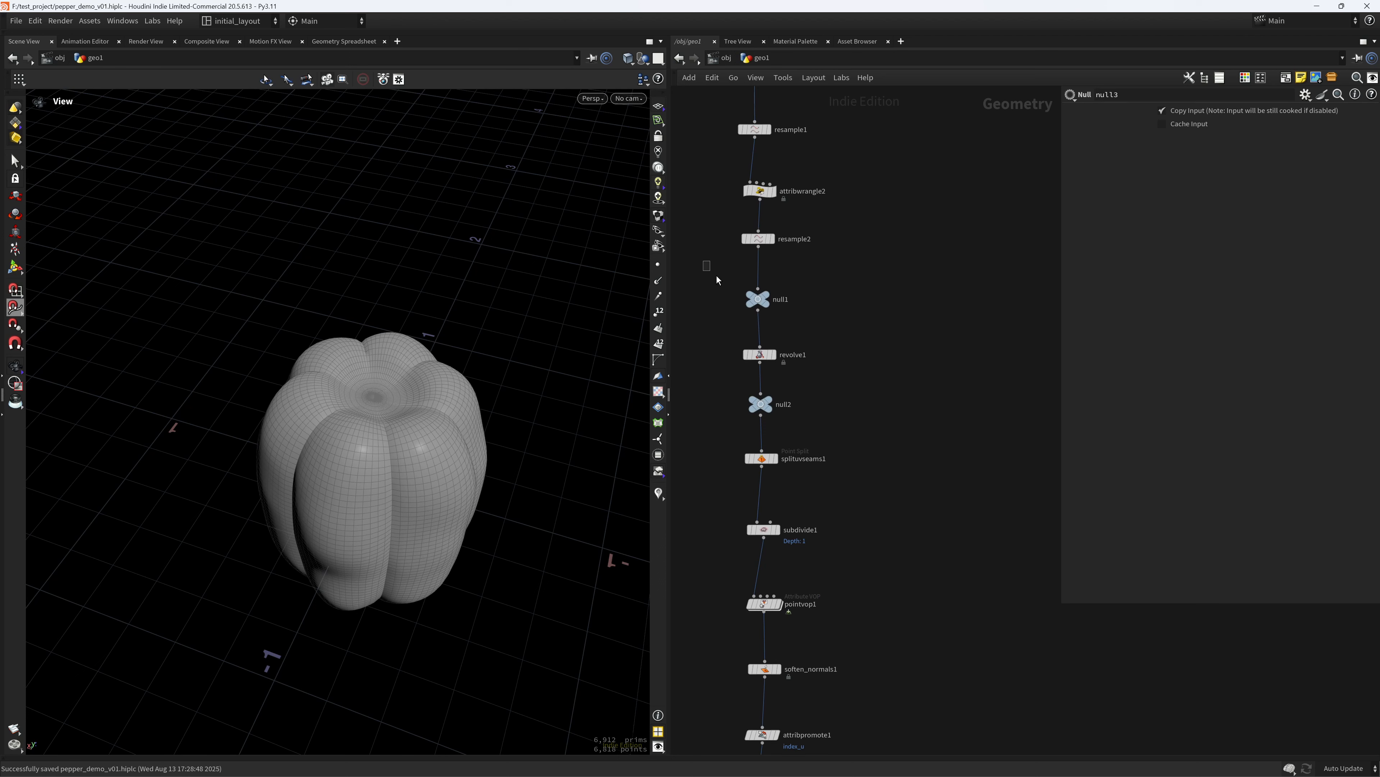
pyautogui.hotkey('ctrl', 'shift', 'm')
pyautogui.moveTo(732, 333); pyautogui.dragTo(904, 571)
pyautogui.moveTo(896, 685); pyautogui.dragTo(862, 232, button='middle')
pyautogui.moveTo(863, 118); pyautogui.dragTo(859, 686)
pyautogui.moveTo(813, 744); pyautogui.dragTo(732, 467, button='middle')
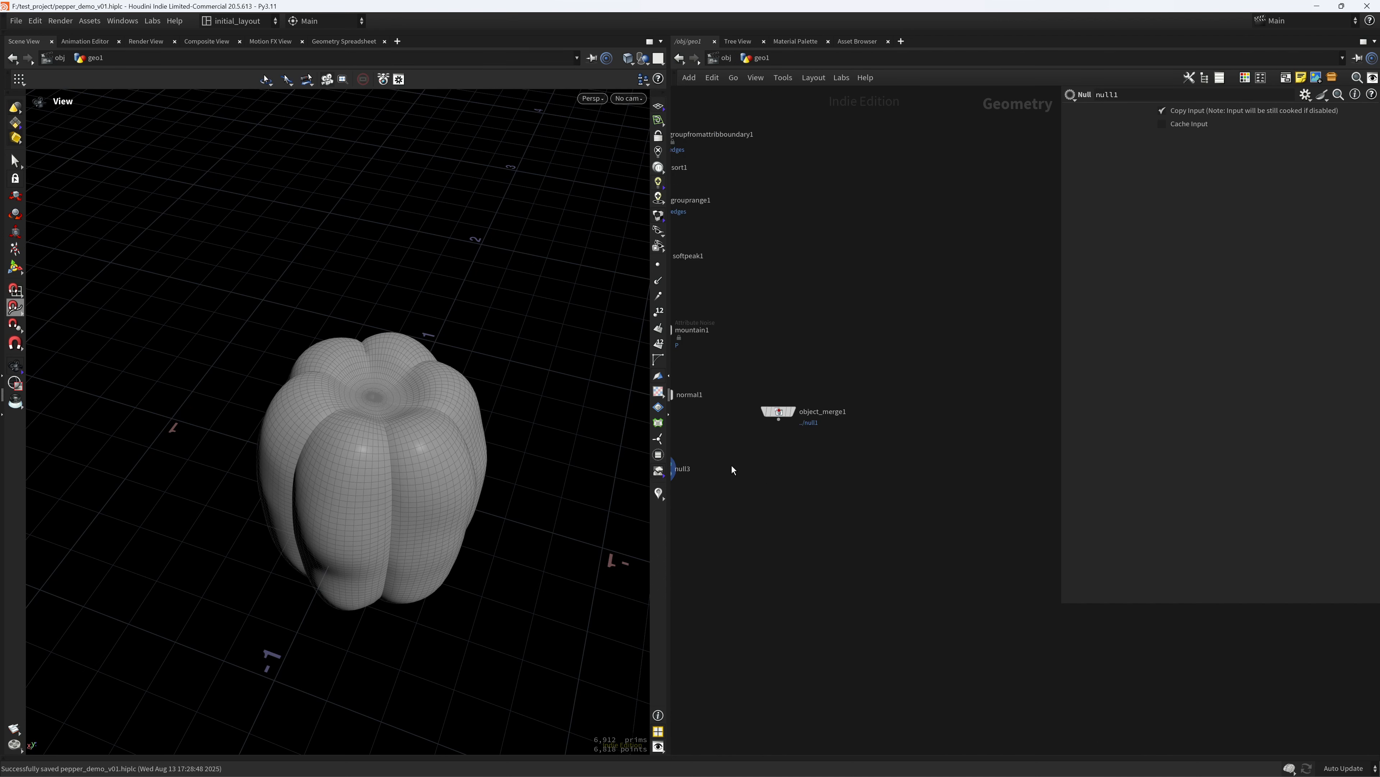
pyautogui.scroll(3, 747, 469)
pyautogui.click(813, 375)
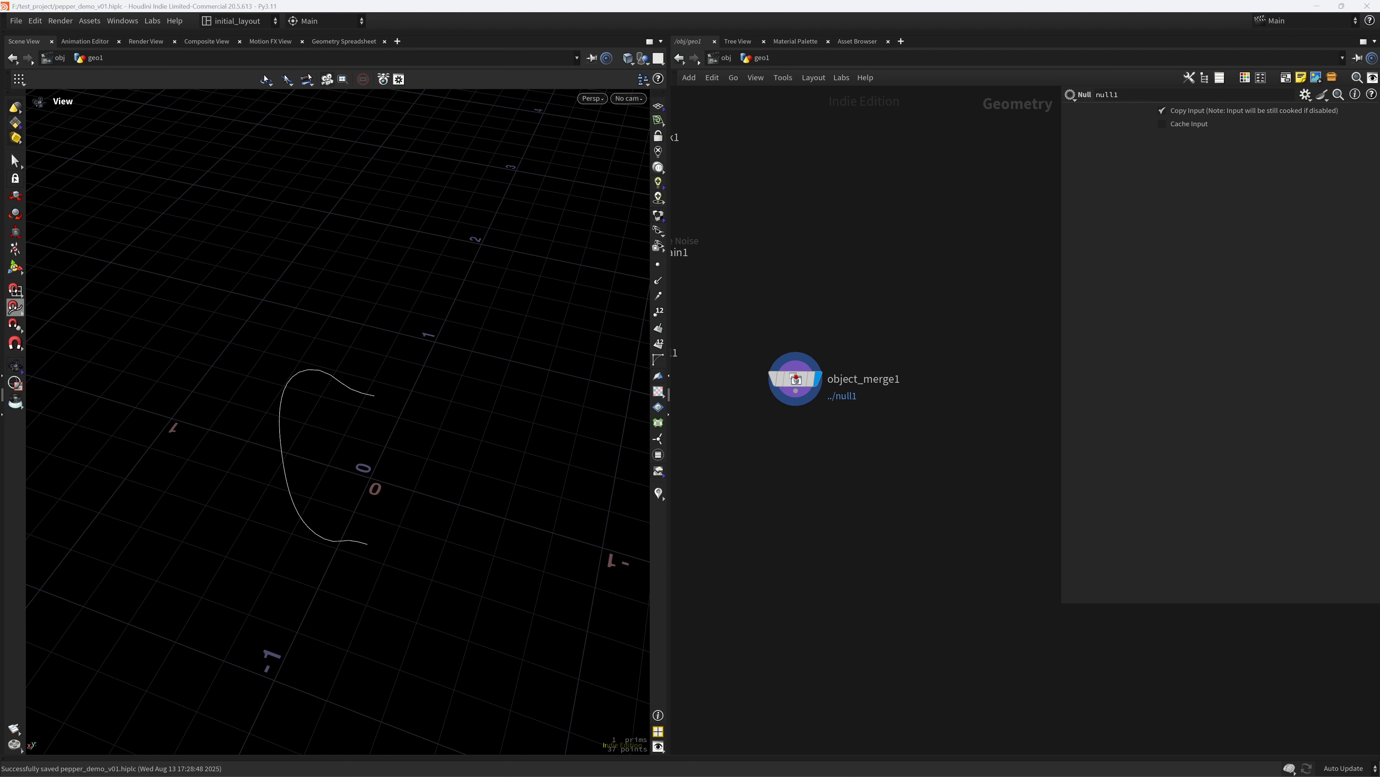
# Add a Carve node after object_merge1, display it, and set its First U to 0.9.
pyautogui.scroll(2, 804, 443)
pyautogui.press('Tab')
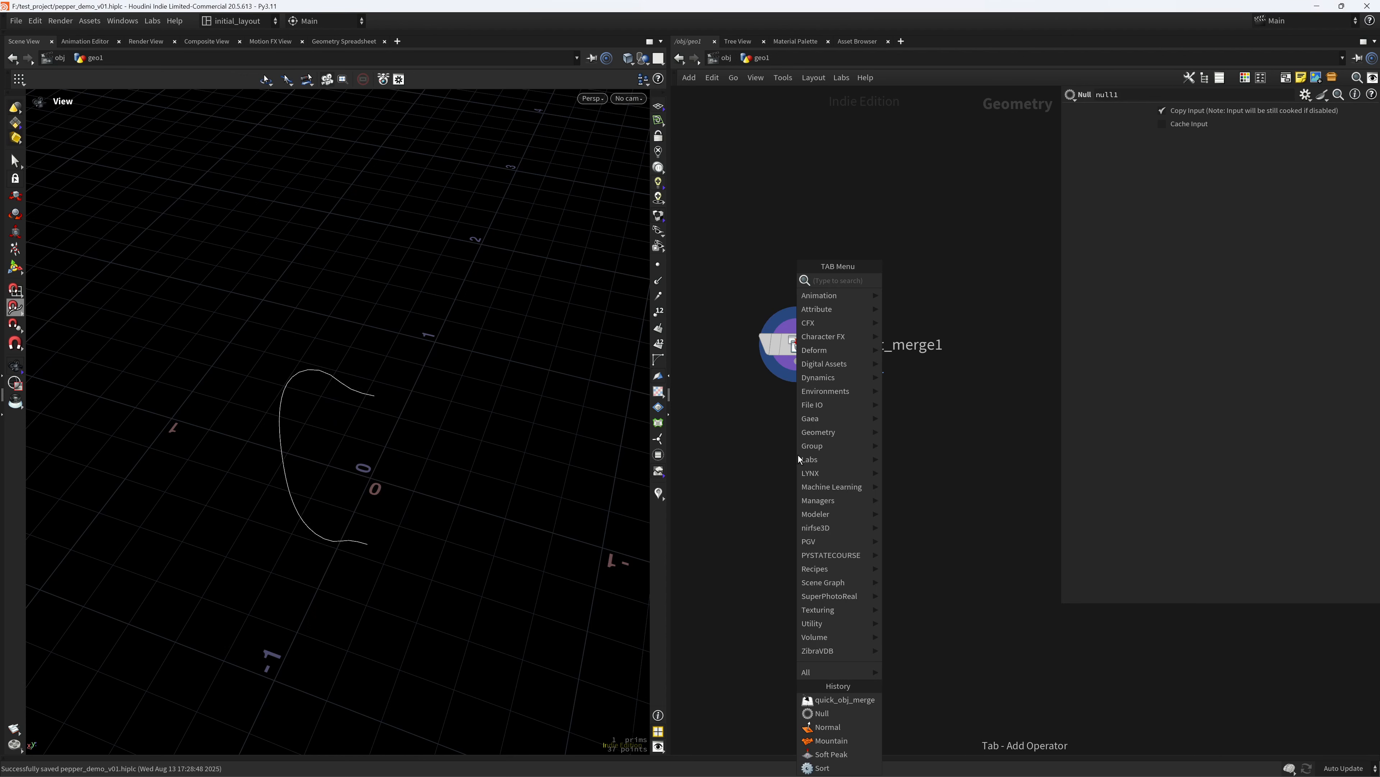
pyautogui.write('carve')
pyautogui.press('Return')
pyautogui.moveTo(797, 361); pyautogui.dragTo(797, 437)
pyautogui.click(828, 454)
pyautogui.doubleClick(1181, 145)
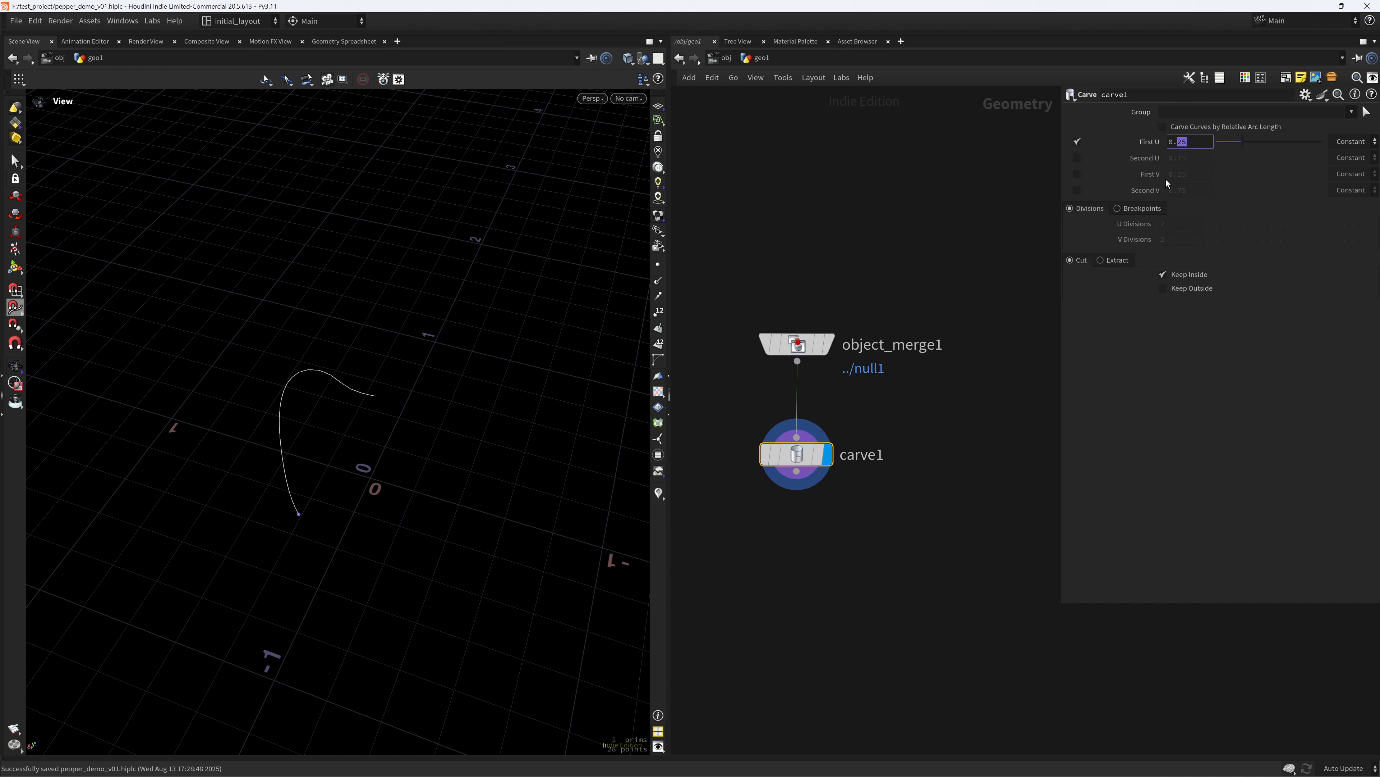
pyautogui.write('9')
pyautogui.press('Return')
# Add a Resample node after carve1 and display it.
pyautogui.press('Tab')
pyautogui.write('re')
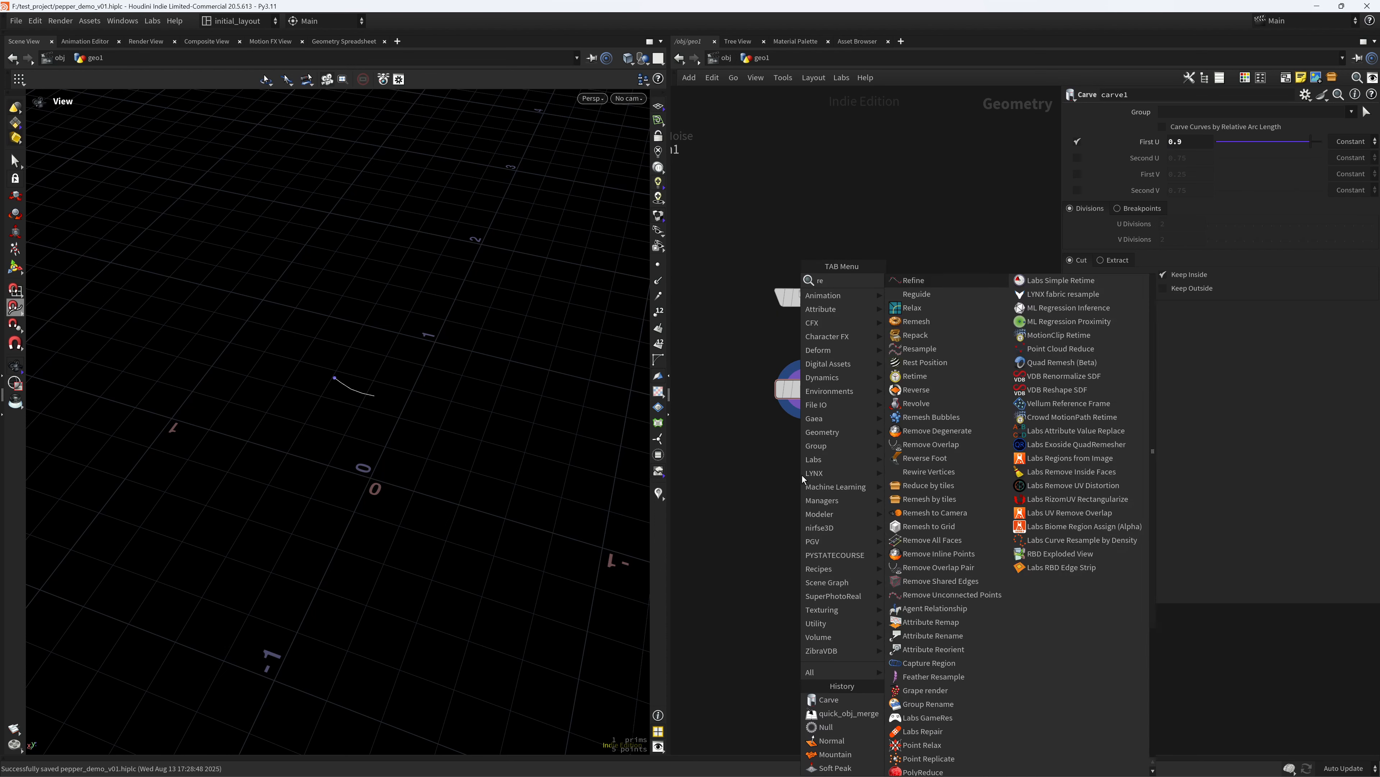
pyautogui.write('sa')
pyautogui.press('Return')
pyautogui.click(802, 474)
pyautogui.moveTo(806, 403); pyautogui.dragTo(800, 460)
pyautogui.click(826, 474)
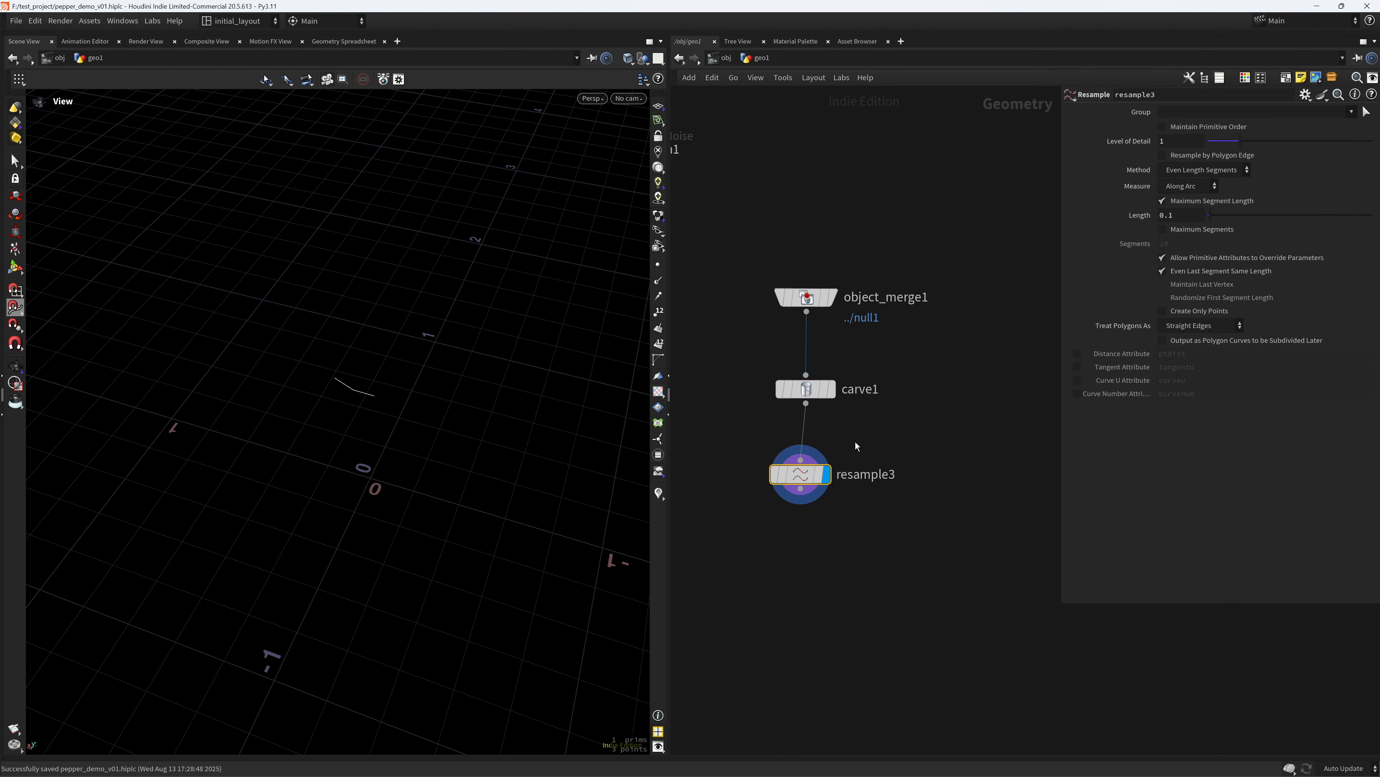
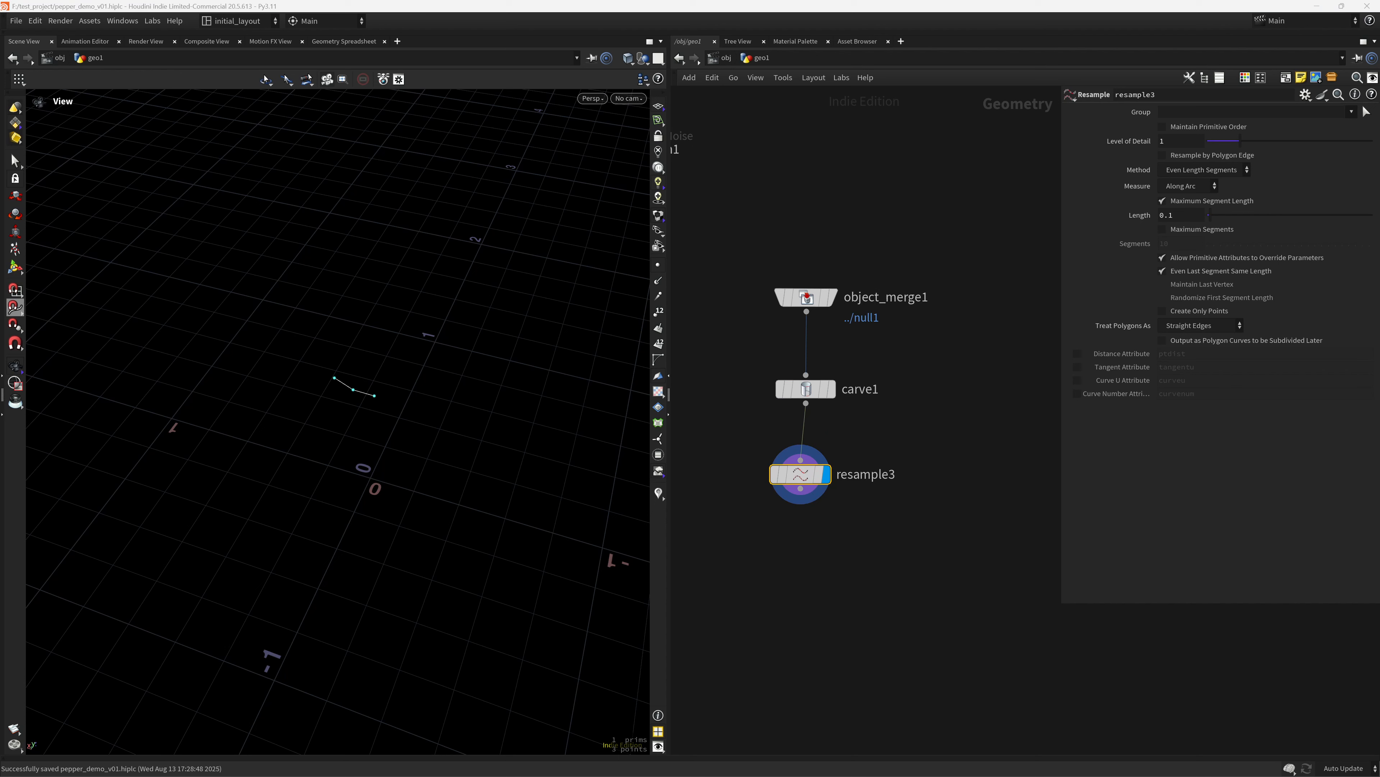
# Resample the carved curve by a maximum of 10 segments instead of segment length, treating polygons as Subdivision Curves.
pyautogui.click(1206, 202)
pyautogui.click(1198, 230)
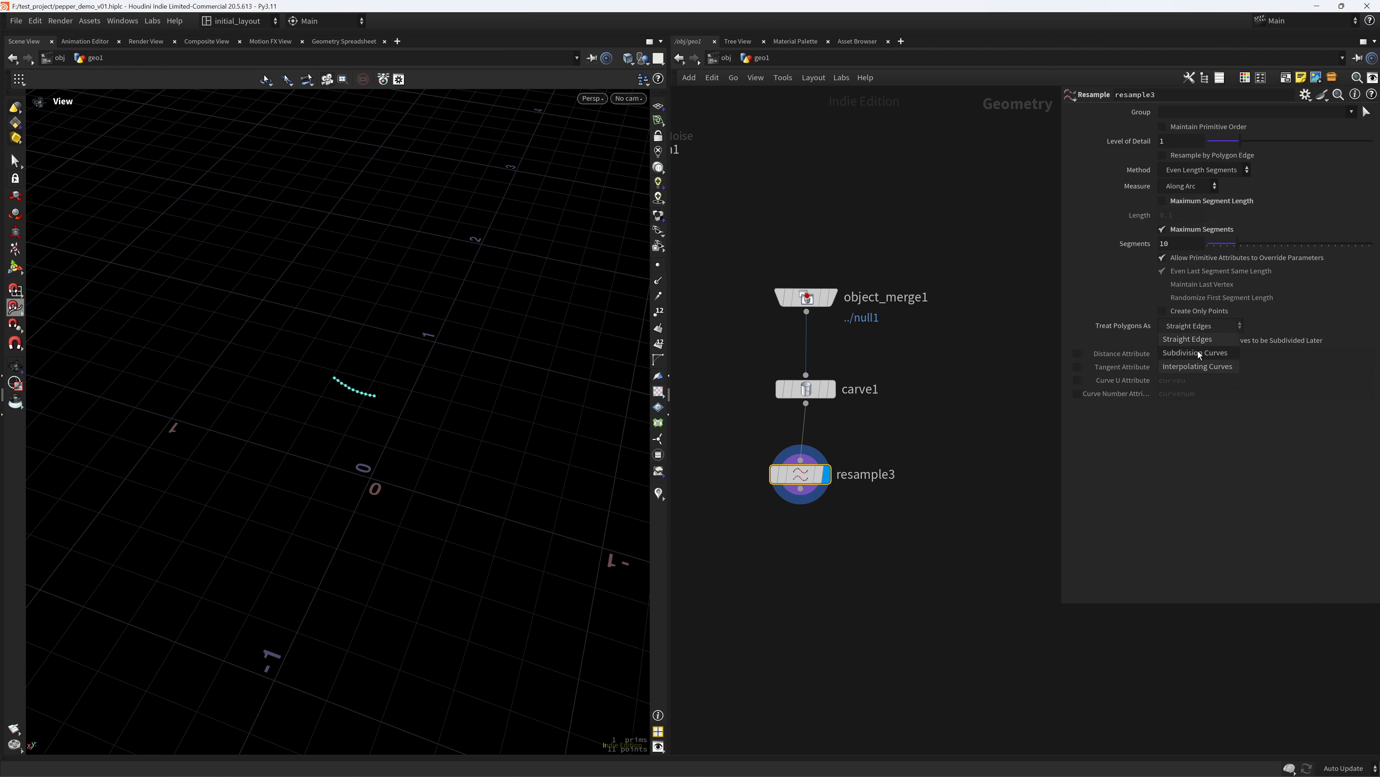
pyautogui.click(1199, 352)
# Add a Copy and Transform node after resample3 and display it.
pyautogui.moveTo(856, 607); pyautogui.dragTo(865, 531, button='middle')
pyautogui.scroll(2, 796, 497)
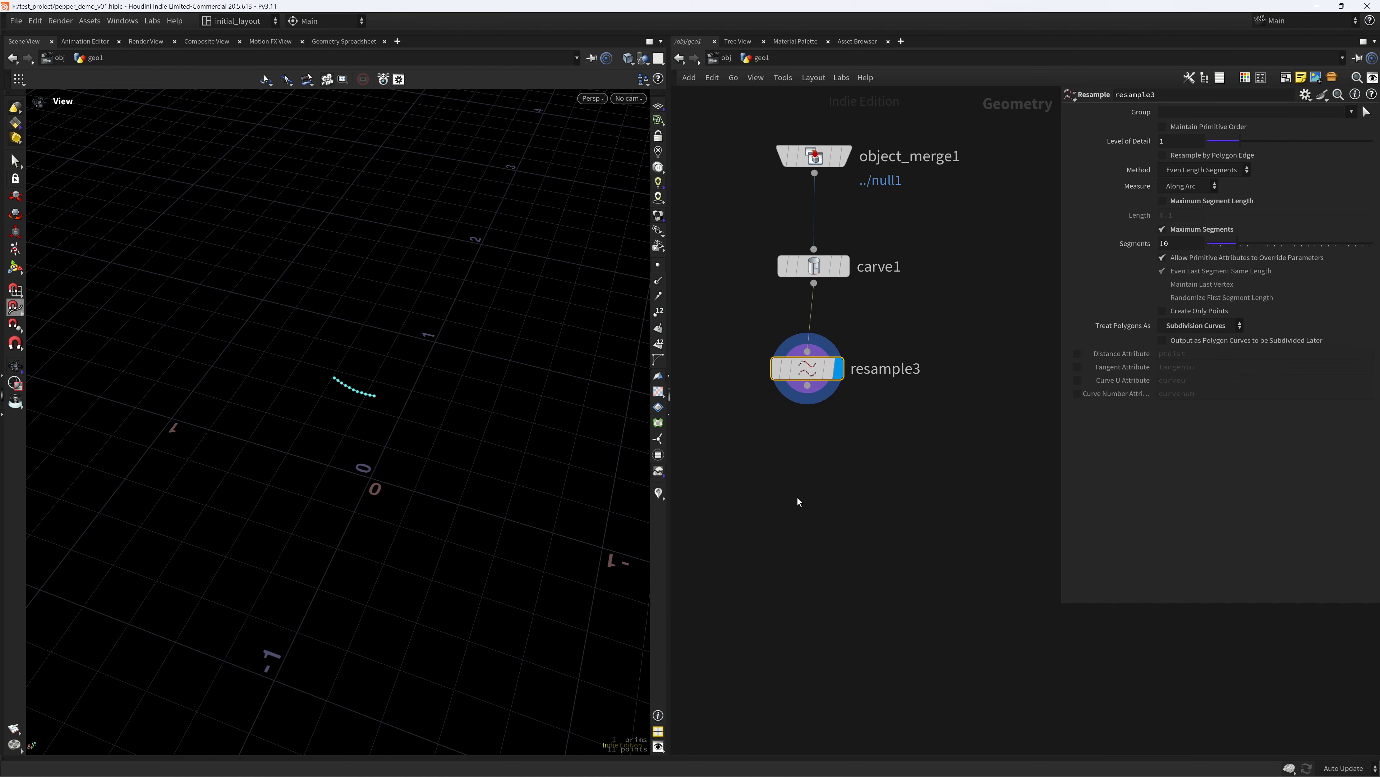
pyautogui.press('Tab')
pyautogui.write('copy')
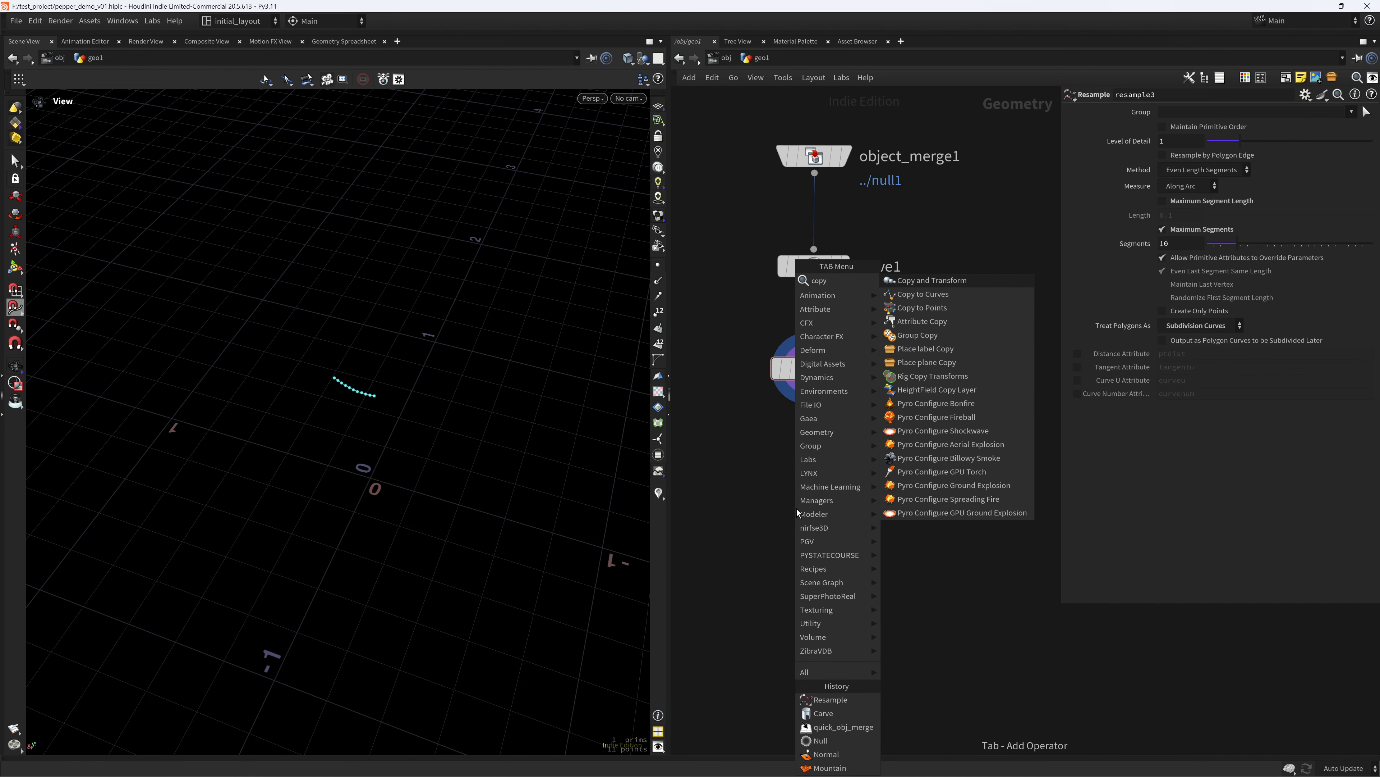
pyautogui.press('Return')
pyautogui.moveTo(810, 400); pyautogui.dragTo(807, 510)
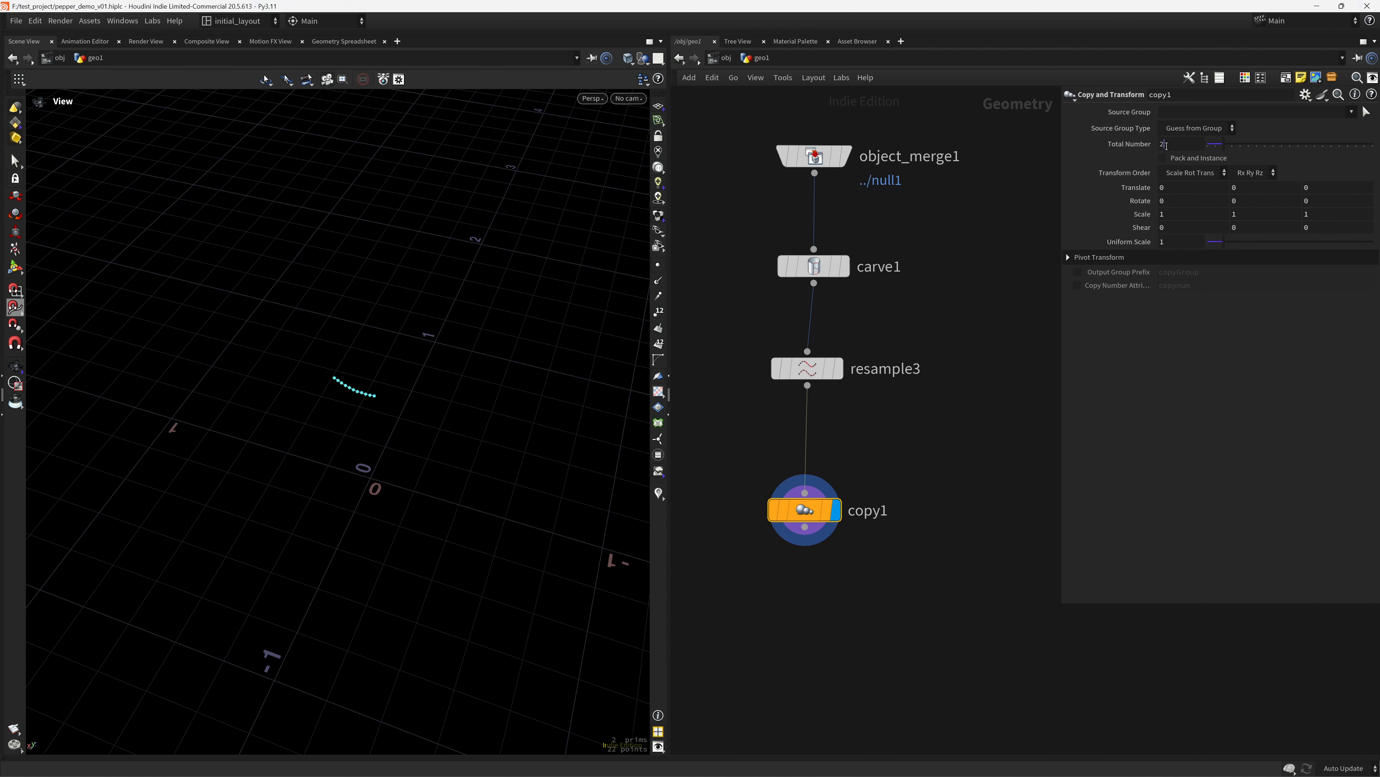
# Set copy1's total number to 12 and check the curve's position at the origin in the top view.
pyautogui.moveTo(1171, 144); pyautogui.dragTo(1043, 161)
pyautogui.write('12')
pyautogui.press('Return')
pyautogui.moveTo(477, 446); pyautogui.dragTo(447, 499)
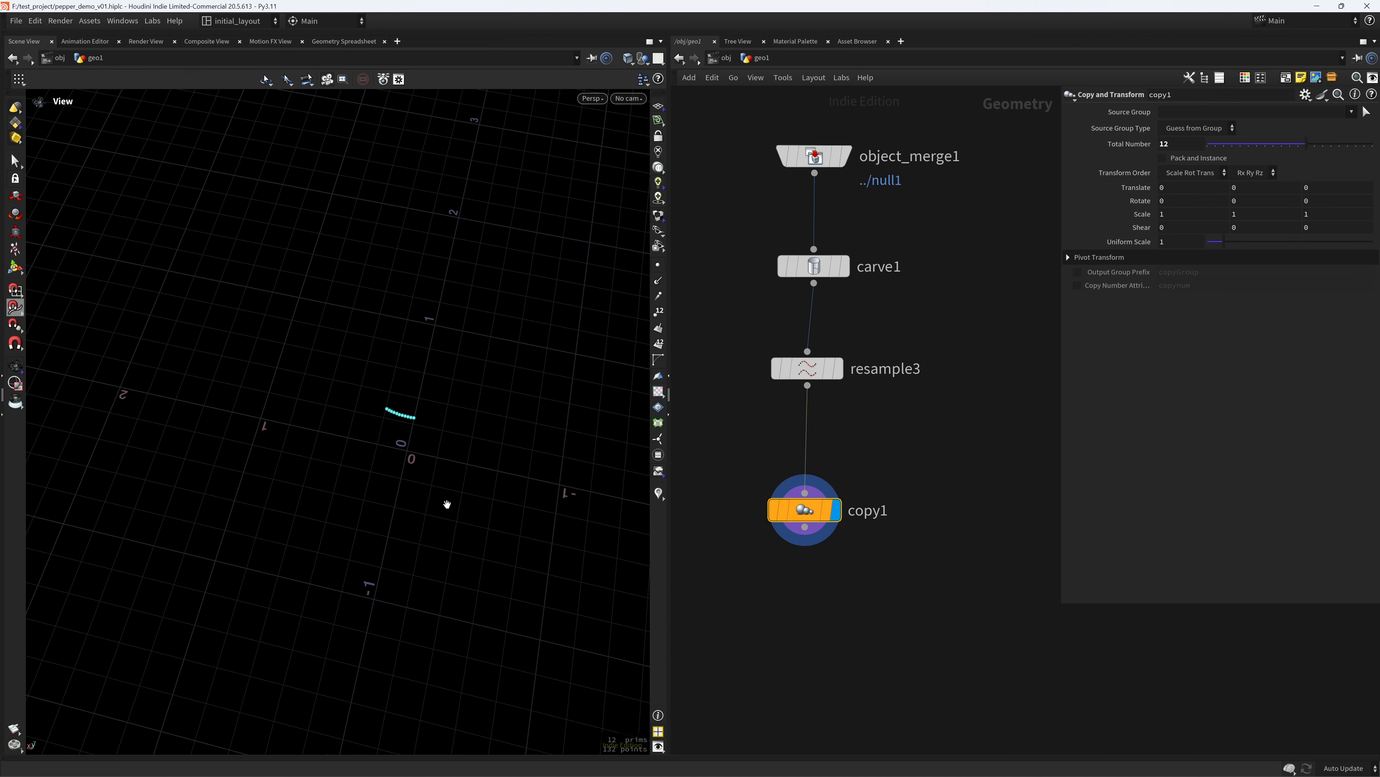
pyautogui.hotkey('space', '2')
pyautogui.scroll(-3, 498, 479)
pyautogui.scroll(-2, 392, 508)
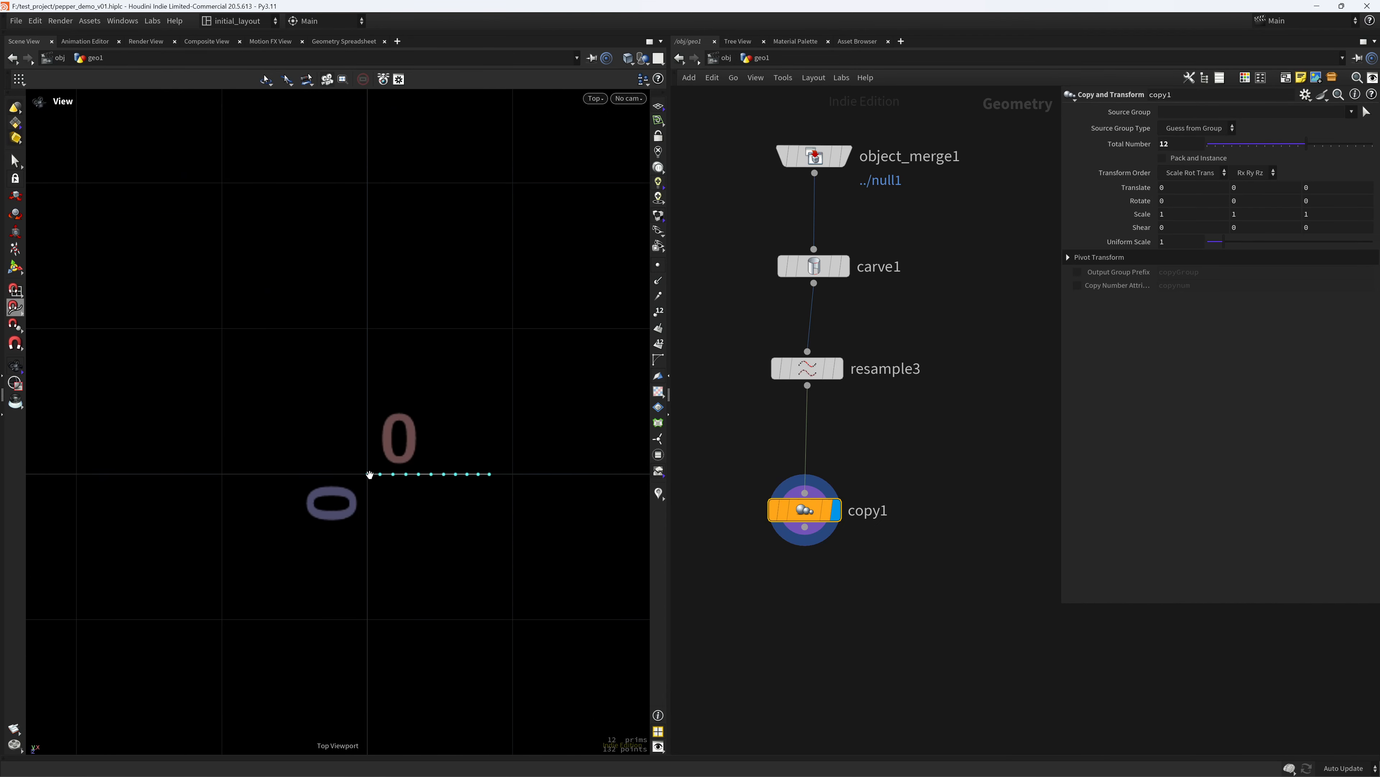
pyautogui.moveTo(356, 486); pyautogui.dragTo(638, 393)
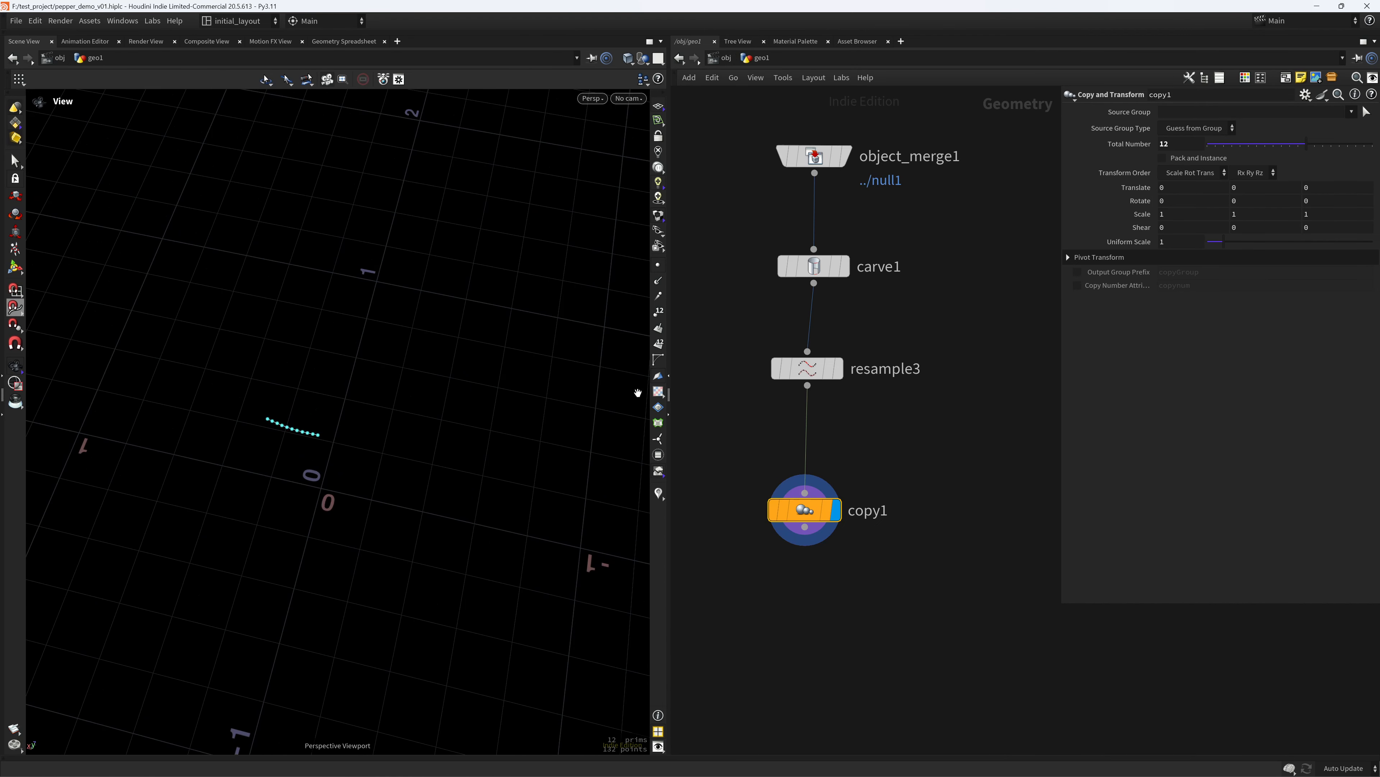
# Set copy1's Y rotation to 360/ch("ncy") by referencing the total number, and hide the point markers.
pyautogui.rightClick(1167, 140)
pyautogui.click(1196, 239)
pyautogui.moveTo(1251, 201); pyautogui.dragTo(1028, 221)
pyautogui.write('360/')
pyautogui.rightClick(1200, 201)
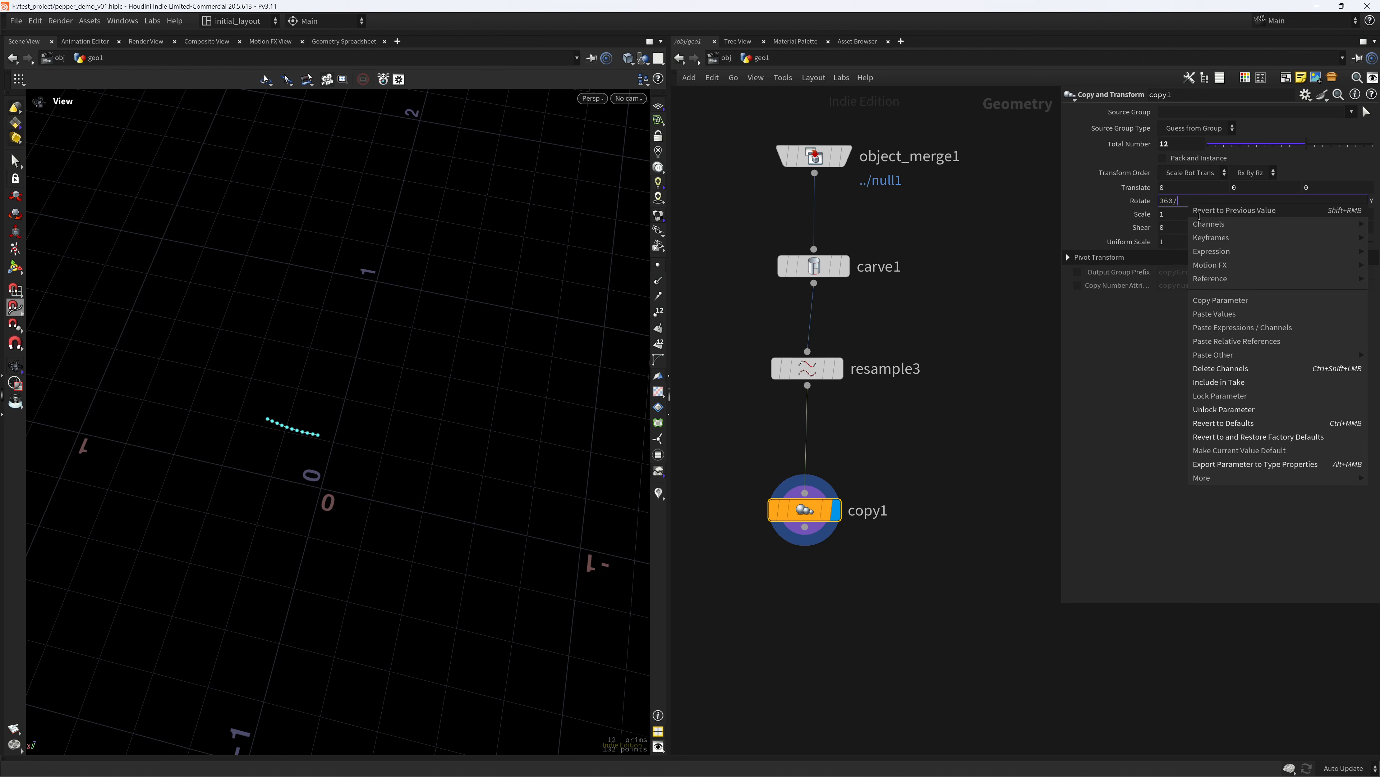
pyautogui.click(1236, 339)
pyautogui.press('Return')
pyautogui.click(658, 266)
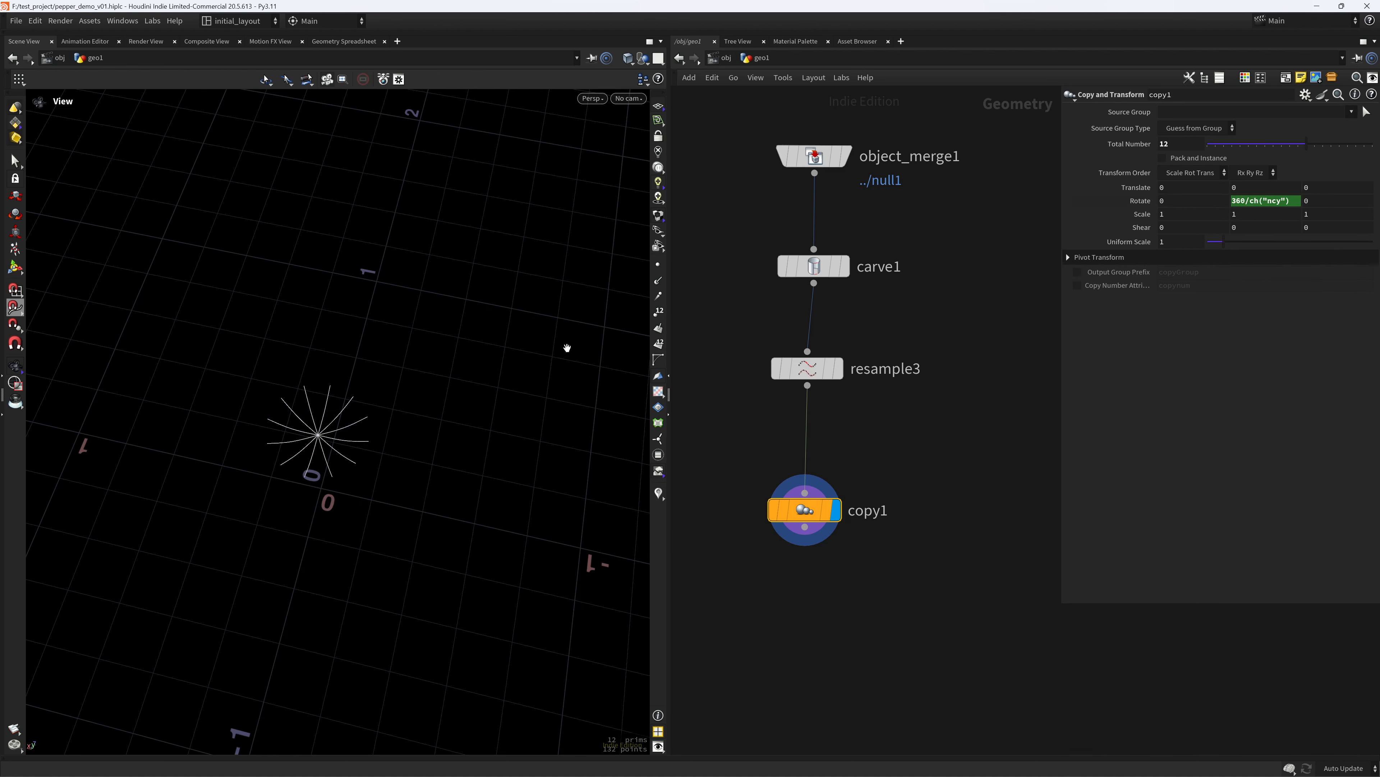
pyautogui.moveTo(563, 348); pyautogui.dragTo(346, 452)
# Add a Sweep node, feed copy1 into its cross-section input, and display it.
pyautogui.moveTo(819, 587); pyautogui.dragTo(804, 479, button='middle')
pyautogui.click(792, 532)
pyautogui.press('Tab')
pyautogui.write('swe')
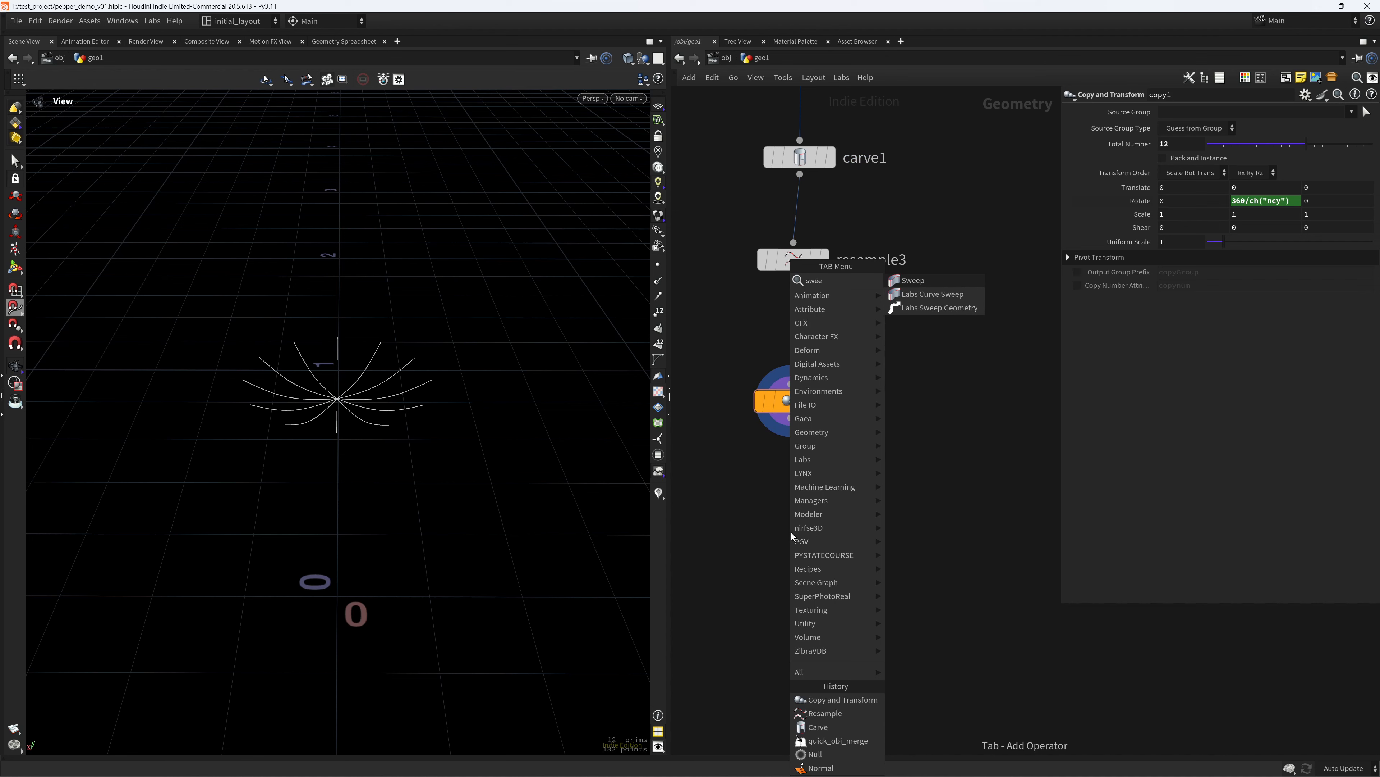
pyautogui.press('Return')
pyautogui.click(783, 515)
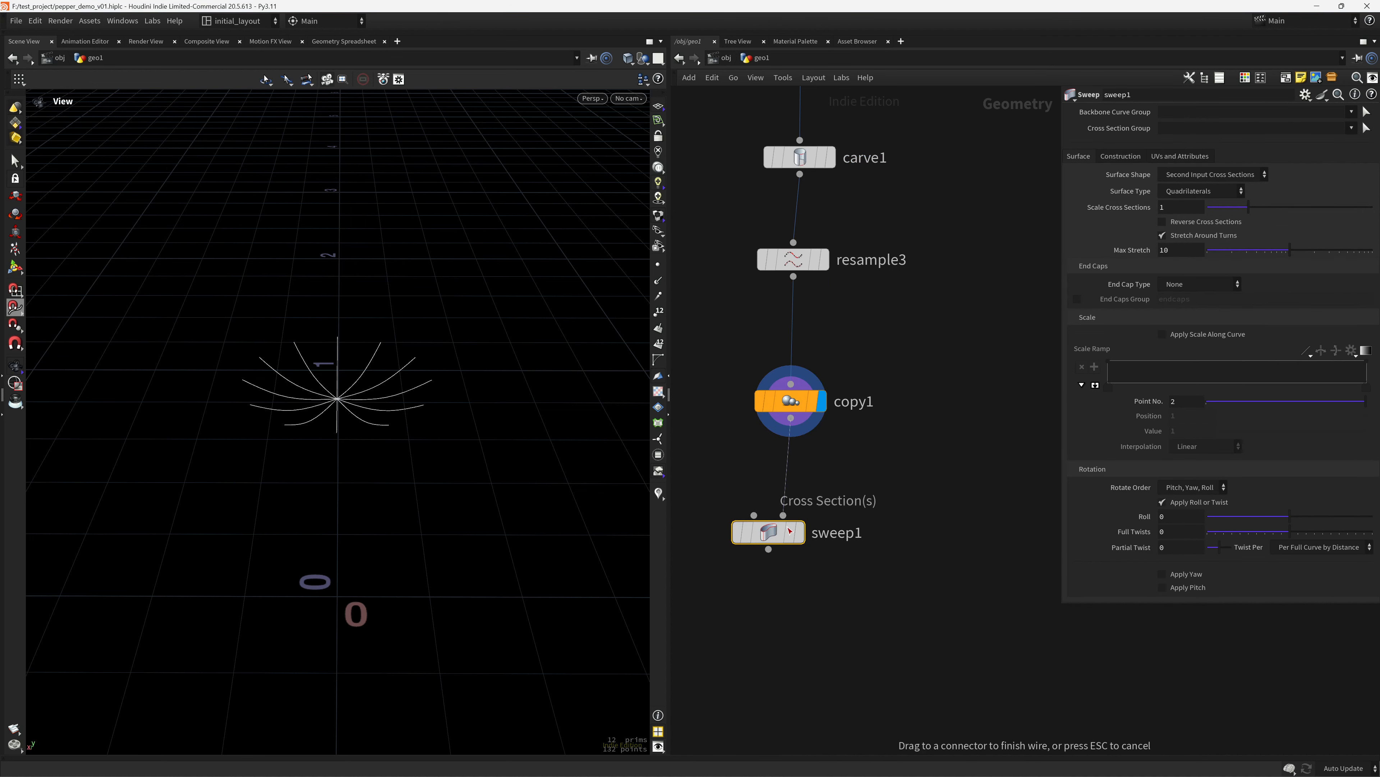
pyautogui.click(791, 418)
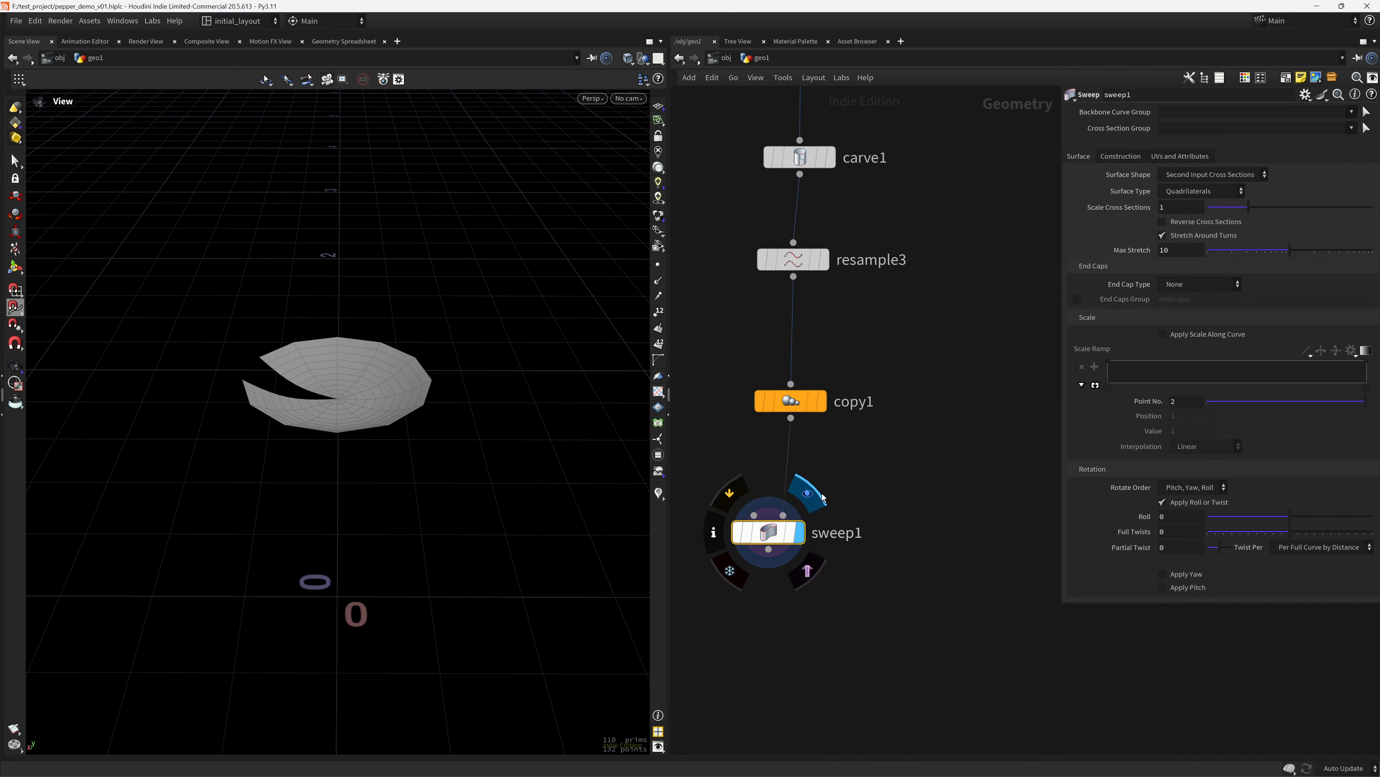
# Enable closing of sweep1's implicit backbone curve when there is no curve input, and inspect the surface.
pyautogui.click(1121, 156)
pyautogui.click(1203, 253)
pyautogui.moveTo(339, 395); pyautogui.dragTo(456, 419)
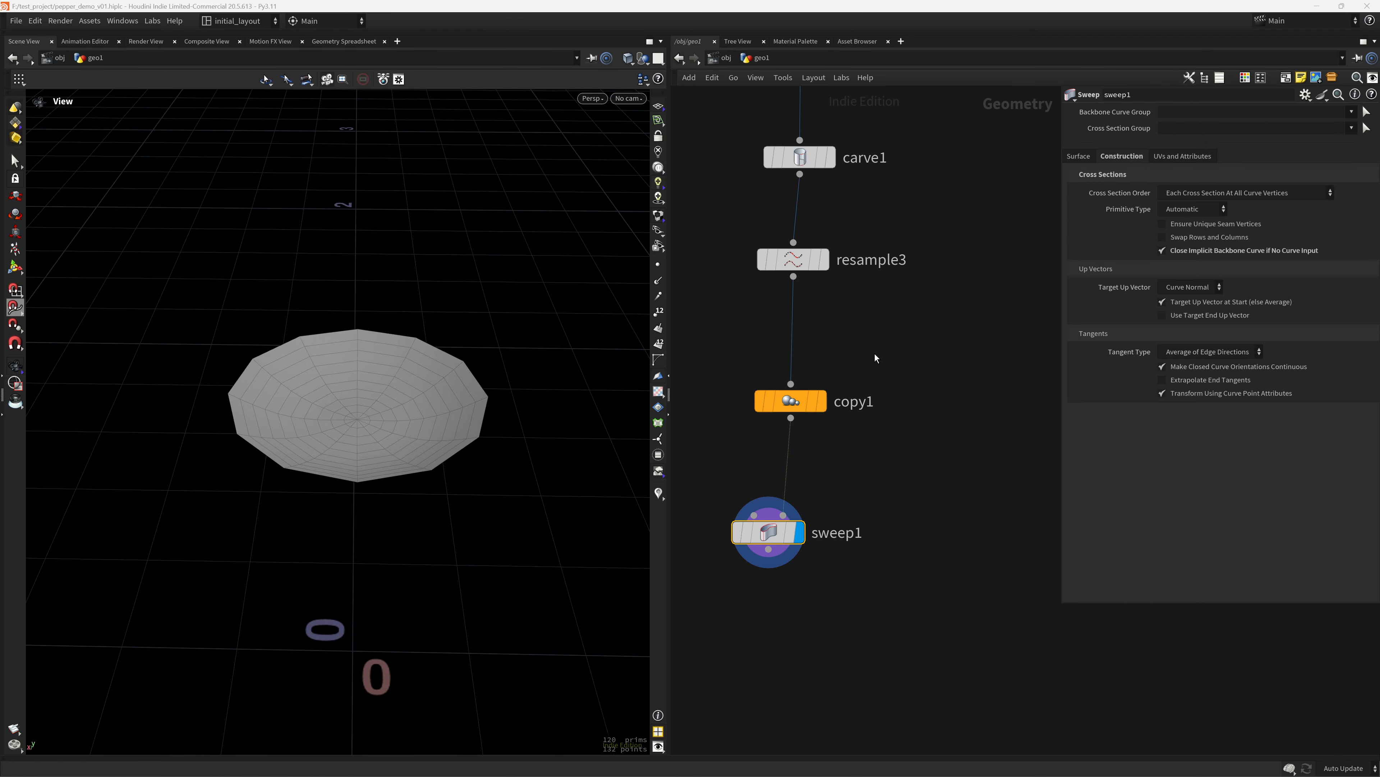
# Display null3's pepper body as a wireframe template around the swept cap and compare how the two surfaces fit.
pyautogui.scroll(-6, 876, 357)
pyautogui.moveTo(808, 270); pyautogui.dragTo(815, 311, button='middle')
pyautogui.click(779, 331)
pyautogui.hotkey('shift', 'w')
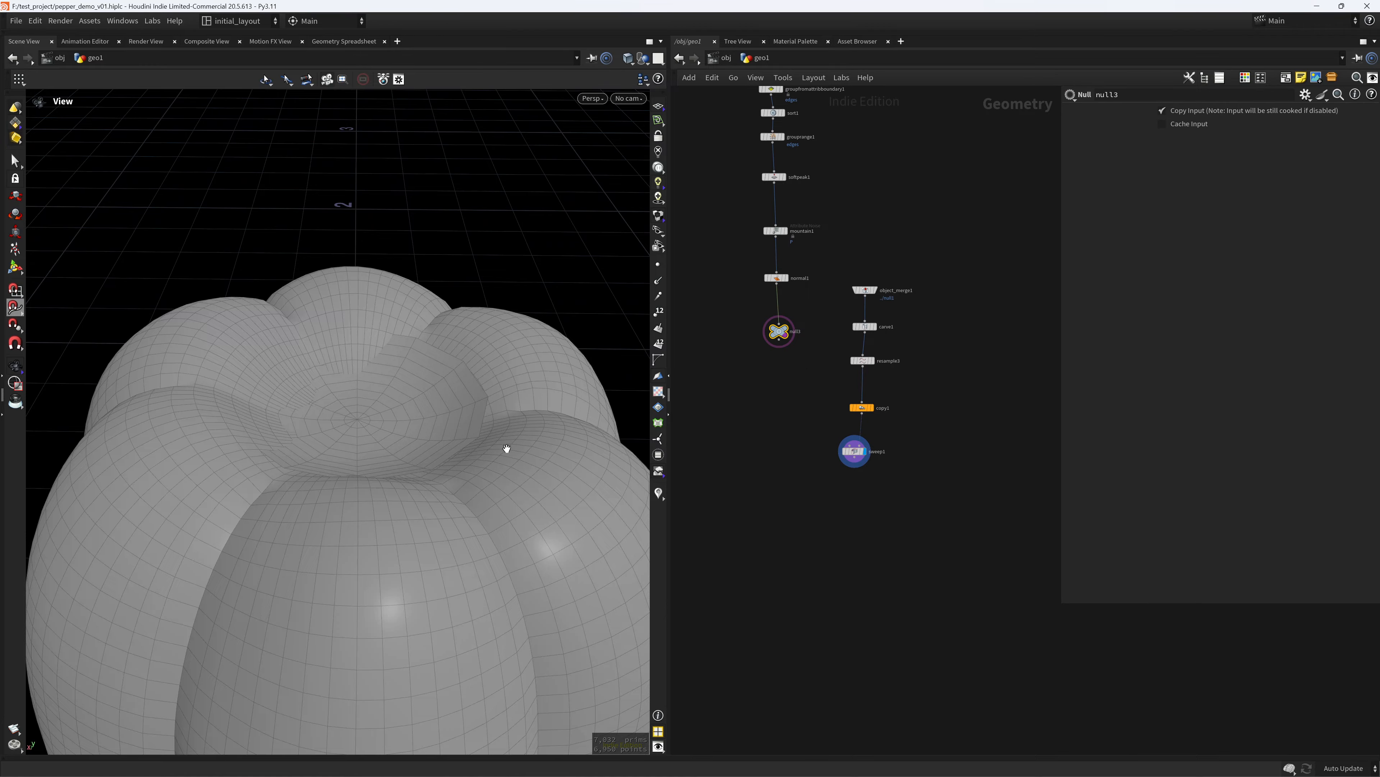
pyautogui.hotkey('shift', 'w')
pyautogui.hotkey('shift', 'w')
pyautogui.scroll(2, 456, 447)
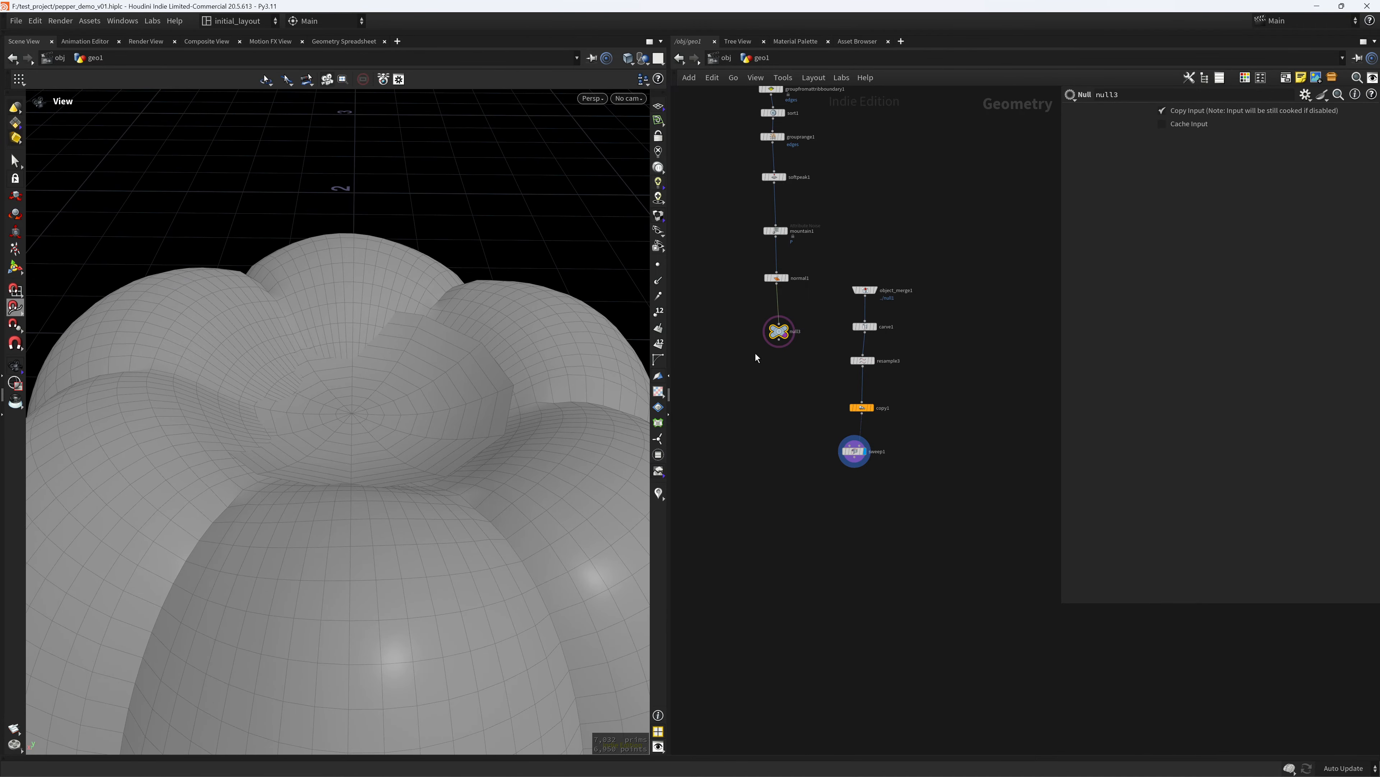
pyautogui.hotkey('shift', 'w')
pyautogui.hotkey('shift', 'e')
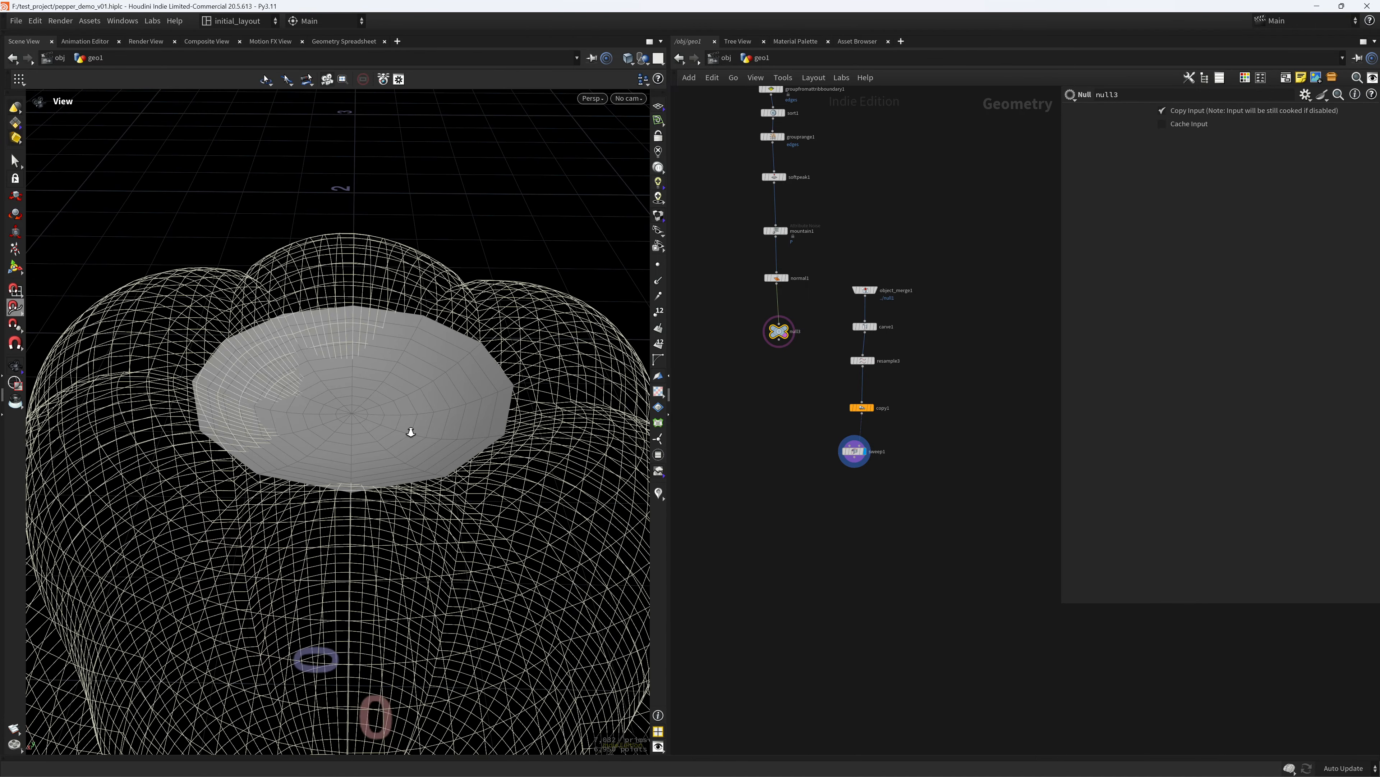
pyautogui.moveTo(409, 431)
pyautogui.mouseDown()
pyautogui.moveTo(153, 392)
pyautogui.moveTo(284, 364)
pyautogui.moveTo(286, 386)
pyautogui.mouseUp()
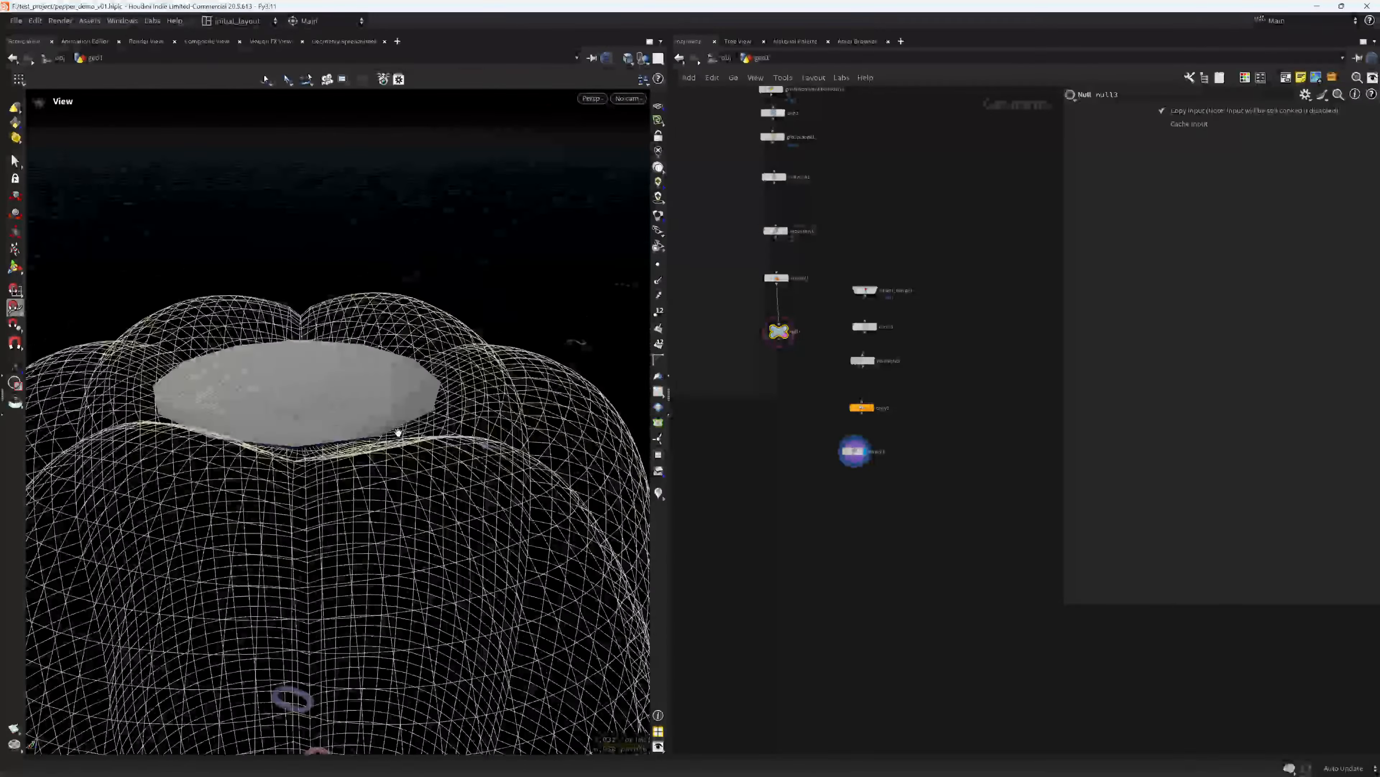
# Save the scene, align carve1, resample3, copy1 and sweep1 in a vertical column, and place object_merge1 above them.
pyautogui.hotkey('ctrl', 's')
pyautogui.scroll(3, 866, 503)
pyautogui.moveTo(886, 483); pyautogui.dragTo(829, 520, button='middle')
pyautogui.moveTo(868, 535); pyautogui.dragTo(823, 386)
pyautogui.press('a')
pyautogui.moveTo(822, 386); pyautogui.dragTo(826, 455, button='middle')
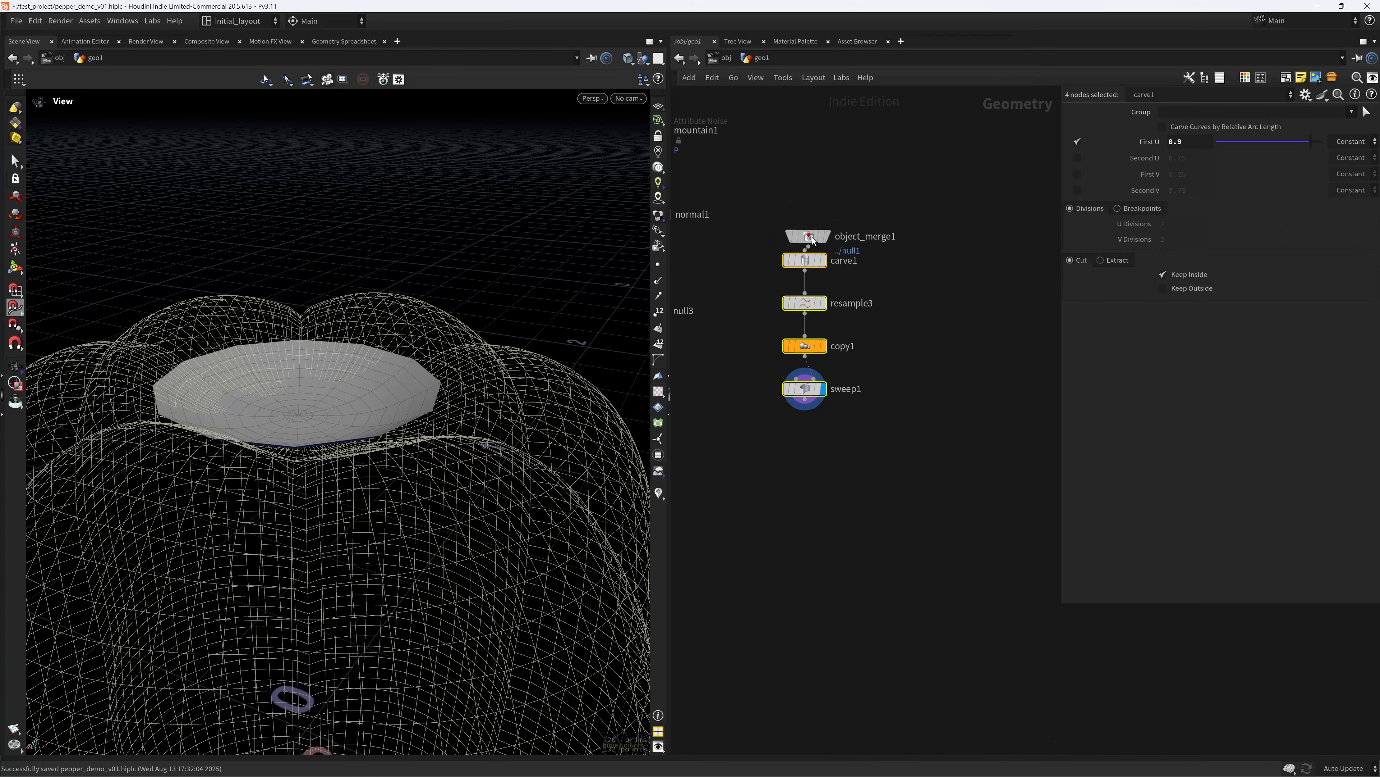
pyautogui.moveTo(809, 237); pyautogui.dragTo(807, 184)
pyautogui.moveTo(827, 481); pyautogui.dragTo(812, 446, button='middle')
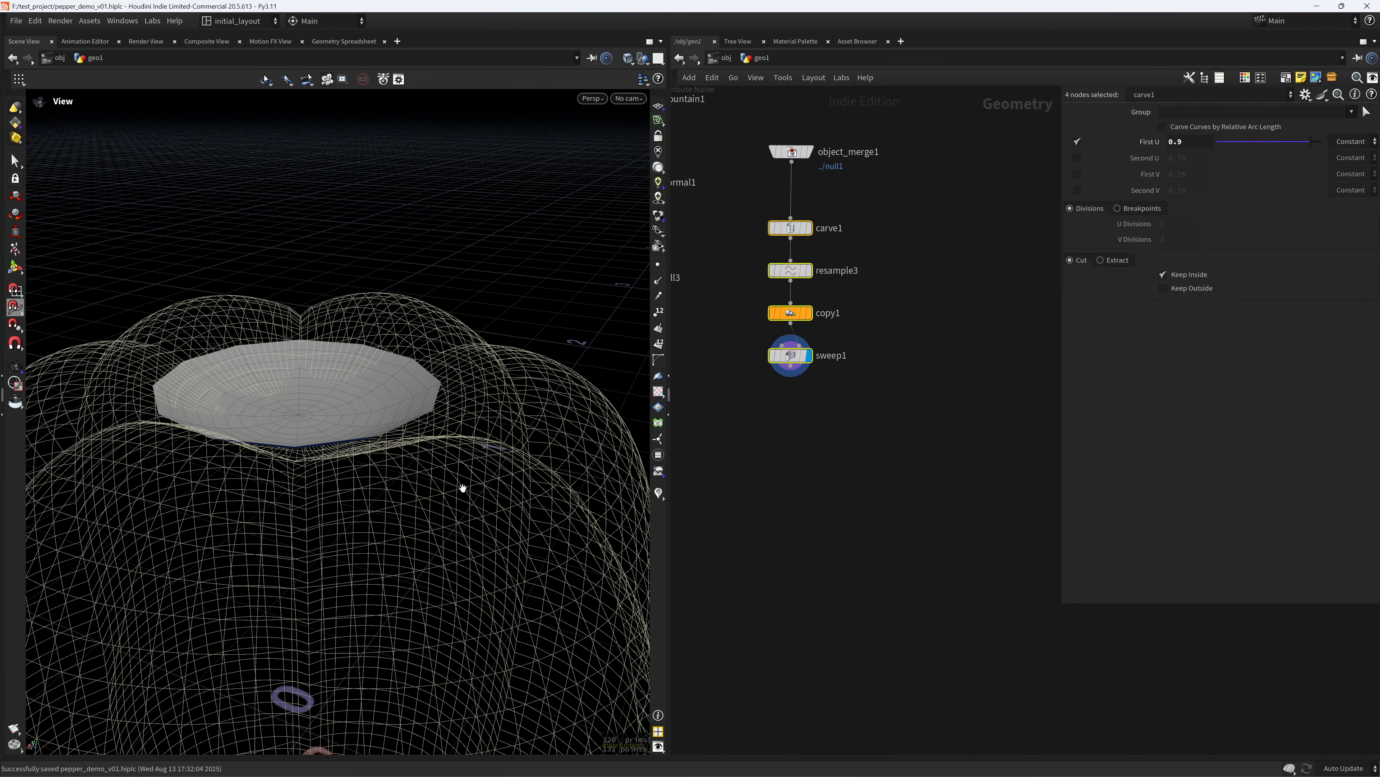
# Examine the swept cap against the wireframe pepper body from the side and from above.
pyautogui.moveTo(463, 488); pyautogui.dragTo(387, 458)
pyautogui.moveTo(392, 257); pyautogui.dragTo(383, 465)
pyautogui.moveTo(391, 385); pyautogui.dragTo(232, 401)
pyautogui.moveTo(830, 447); pyautogui.dragTo(796, 443, button='middle')
pyautogui.click(770, 394)
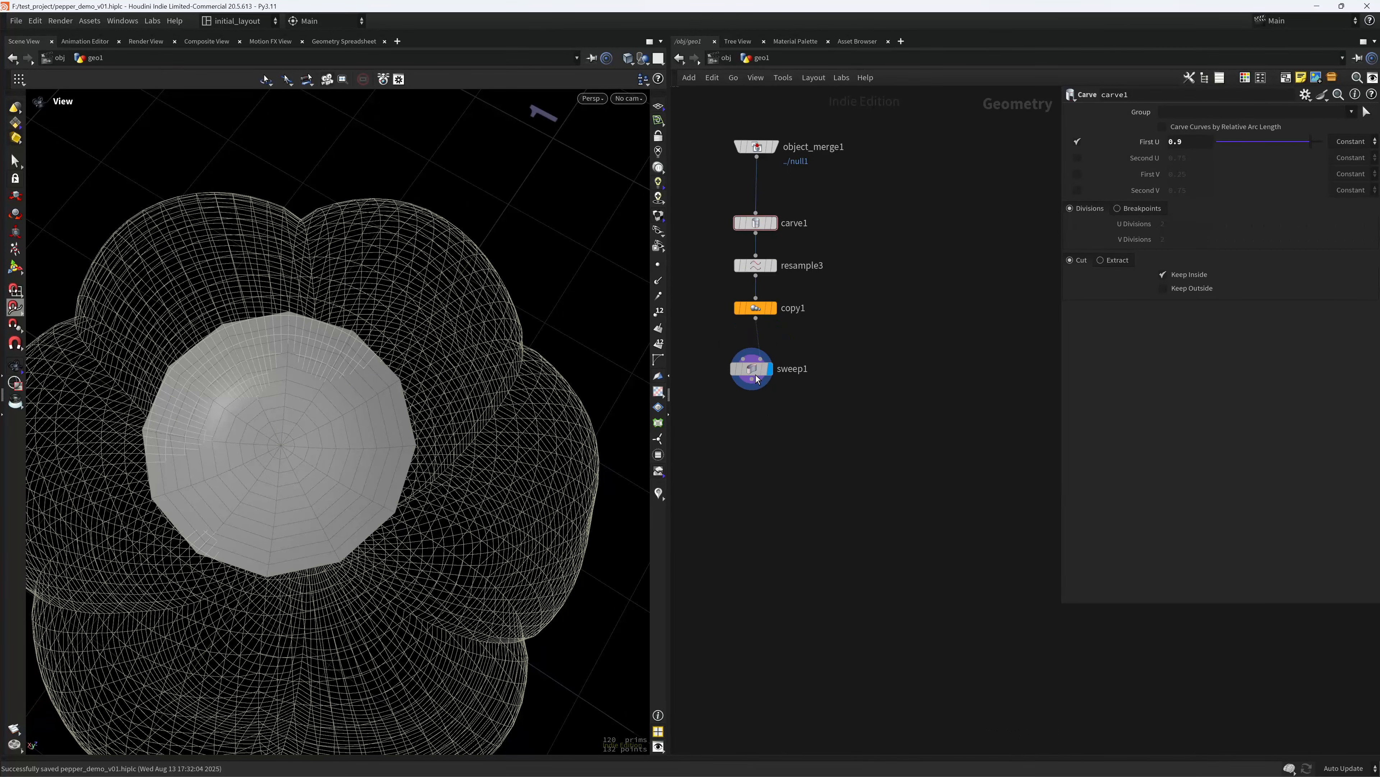
# Create an Object Merge node referencing null3 and place it beside sweep1.
pyautogui.scroll(2, 847, 381)
pyautogui.moveTo(846, 379); pyautogui.dragTo(1005, 594, button='middle')
pyautogui.click(731, 470)
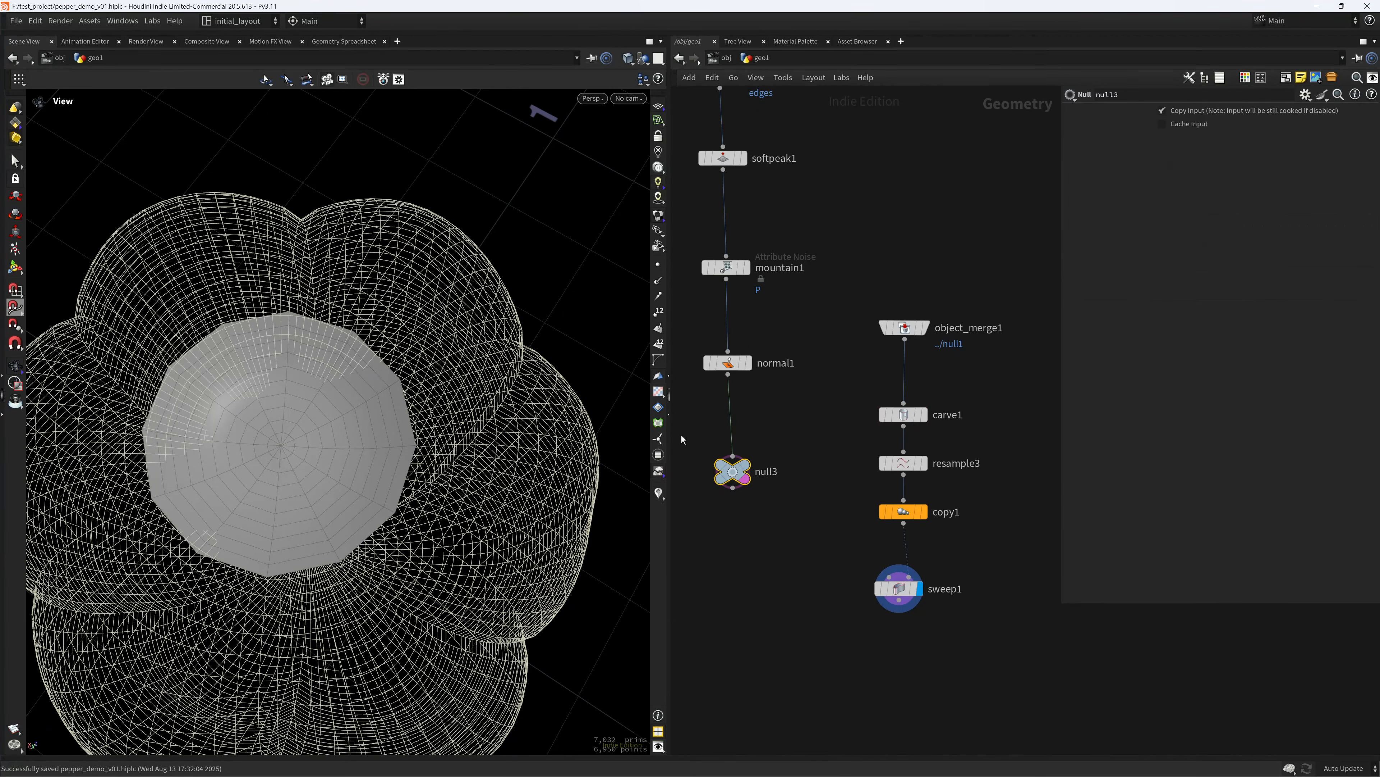
pyautogui.hotkey('ctrl', 'shift', 'v')
pyautogui.moveTo(689, 522); pyautogui.dragTo(1020, 578)
pyautogui.moveTo(994, 657); pyautogui.dragTo(802, 557, button='middle')
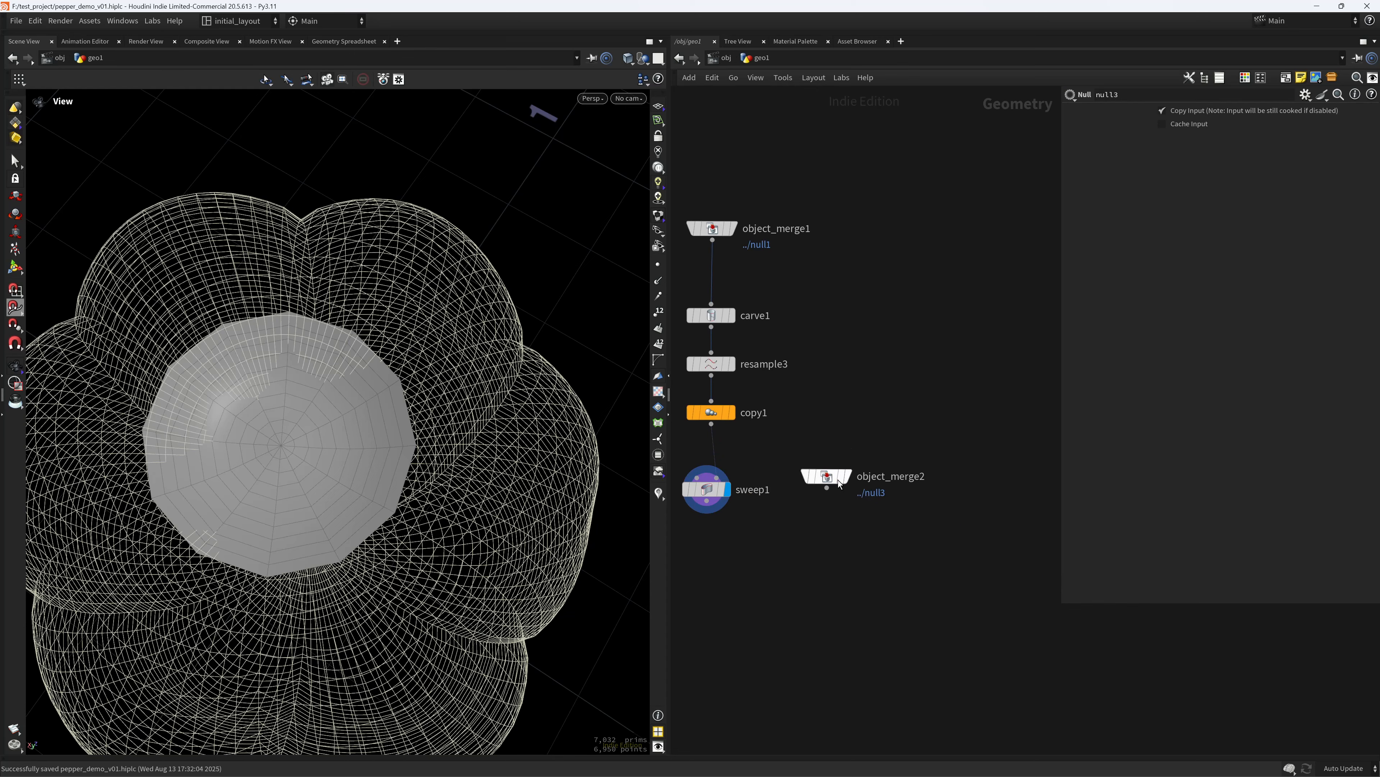
# Add a Ray node below object_merge2.
pyautogui.click(848, 572)
pyautogui.press('Tab')
pyautogui.write('ray')
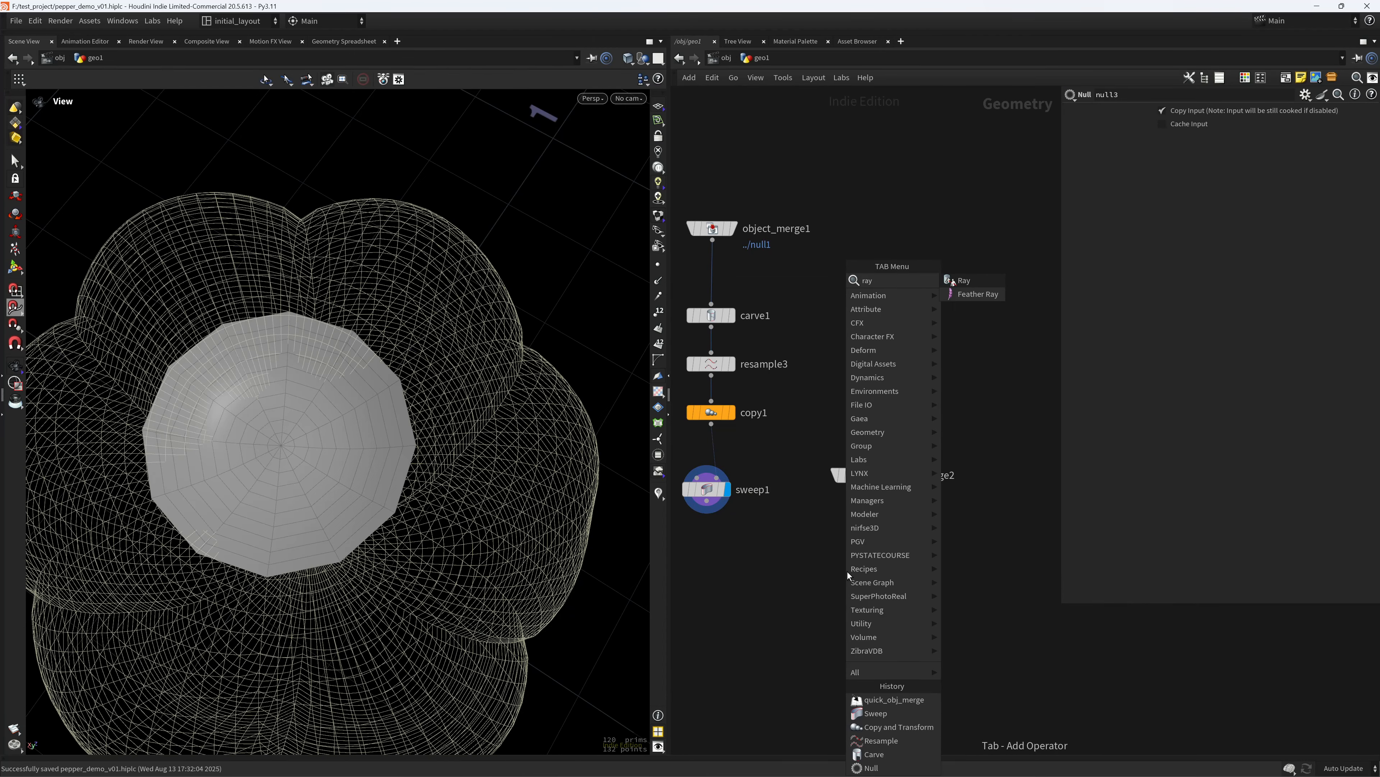
pyautogui.press('Return')
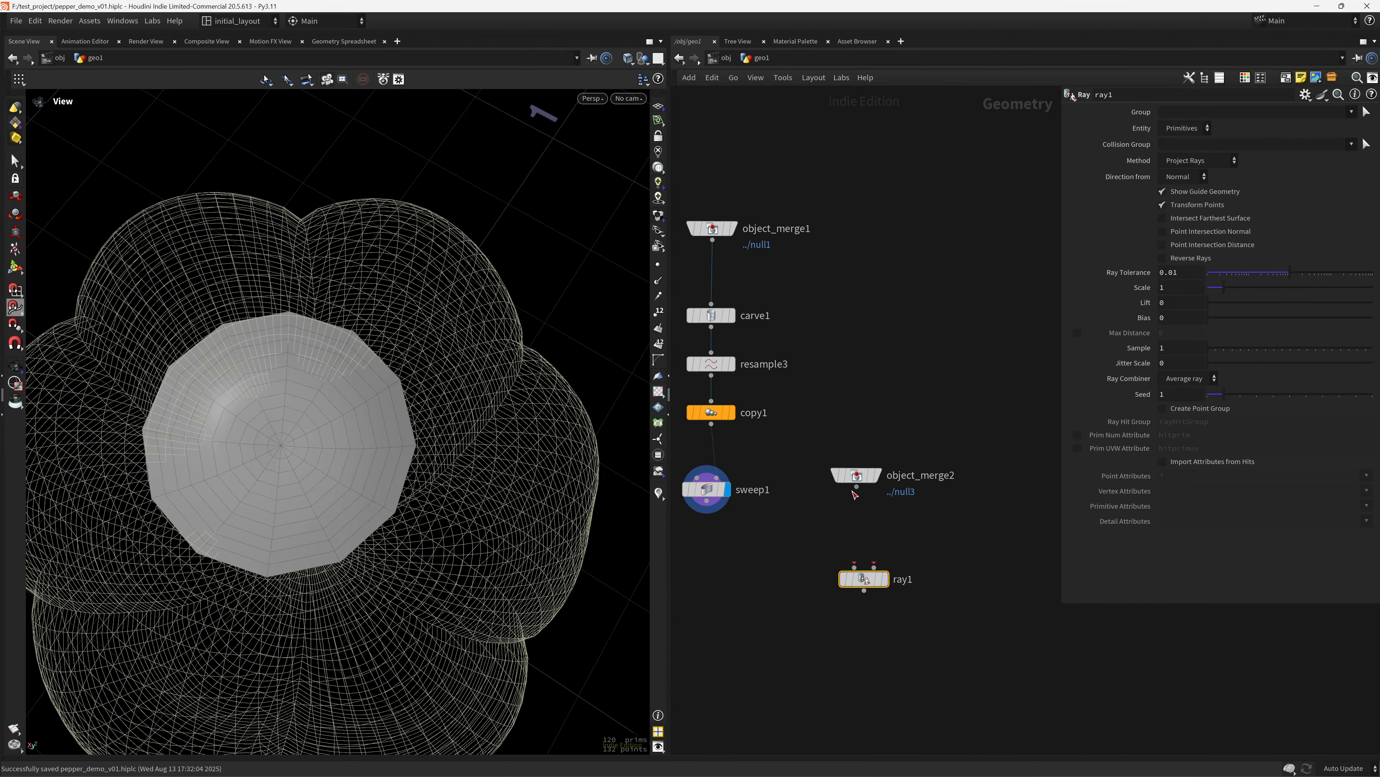
# Connect sweep1 to the first input and object_merge2 to the second input of ray1, and display the ray result.
pyautogui.moveTo(856, 487); pyautogui.dragTo(707, 501)
pyautogui.click(885, 578)
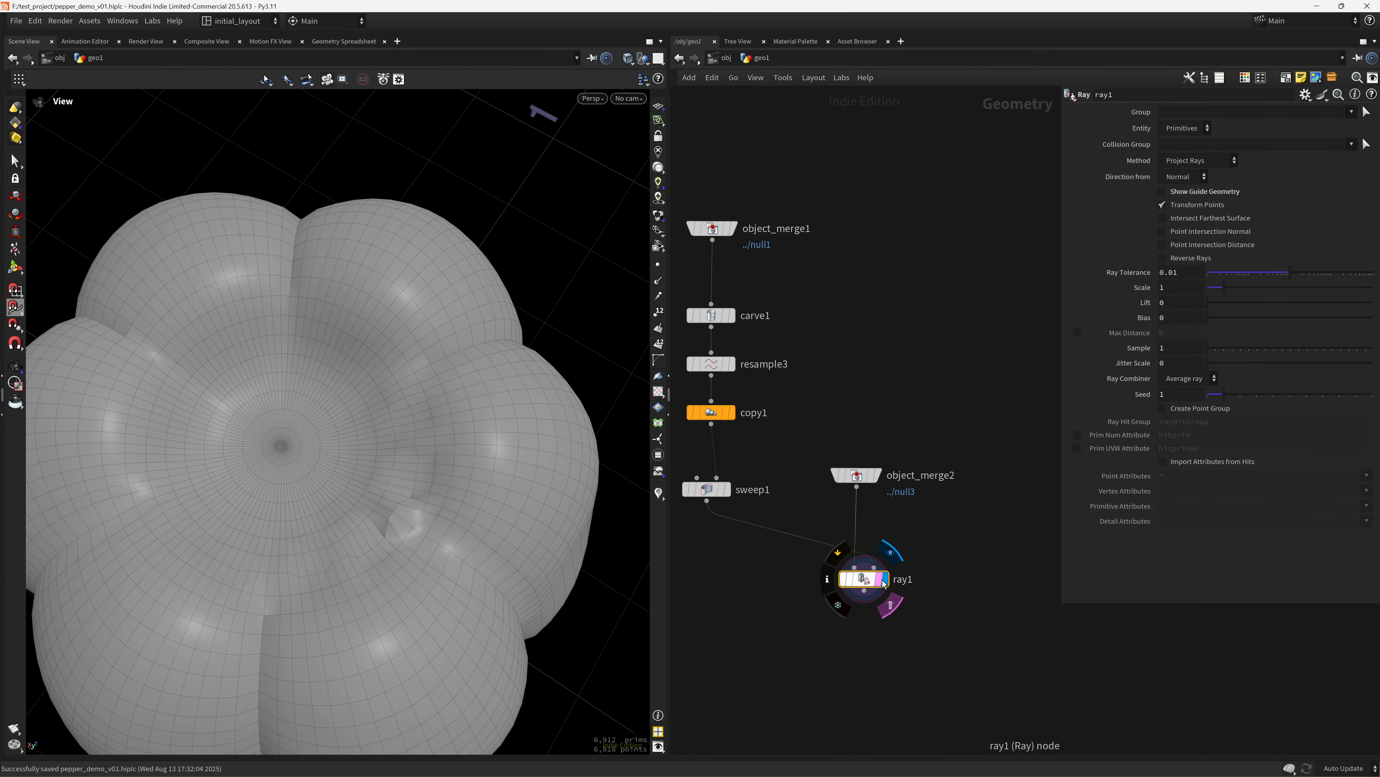
pyautogui.keyDown('alt'); pyautogui.moveTo(488, 558); pyautogui.dragTo(456, 540); pyautogui.keyUp('alt')
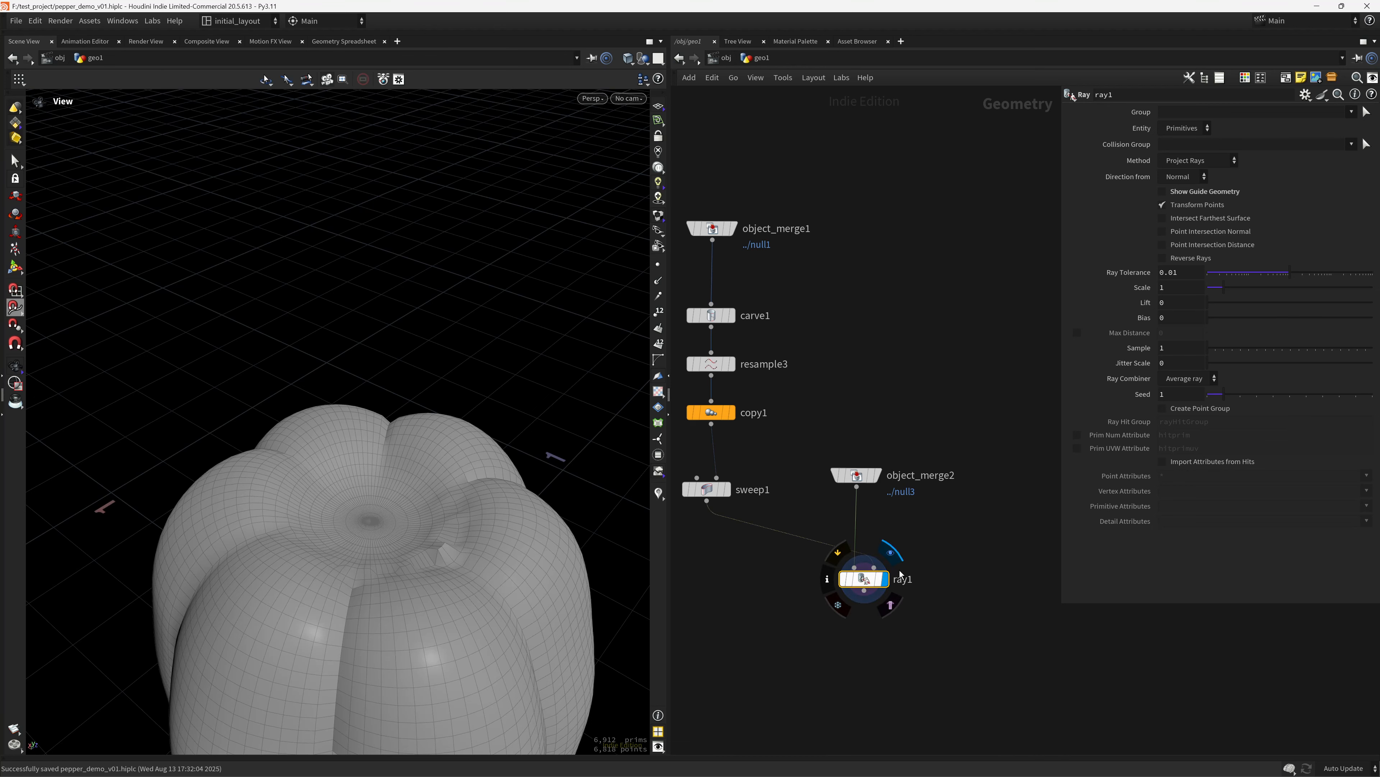
pyautogui.hotkey('shift', 'r')
pyautogui.moveTo(871, 587); pyautogui.dragTo(858, 587)
# Set the projection method of ray1 to Minimum Distance and inspect the projected disc.
pyautogui.click(1199, 160)
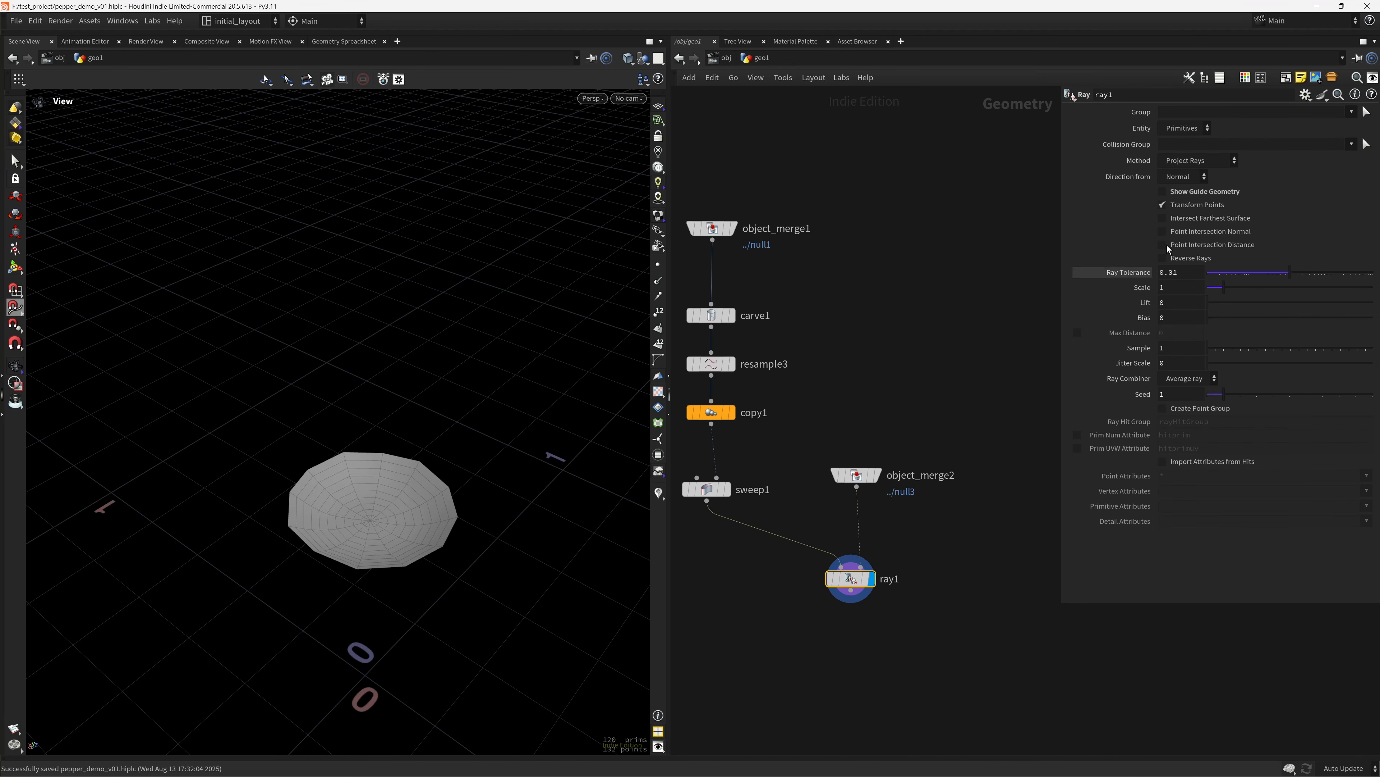
pyautogui.click(1200, 183)
pyautogui.keyDown('alt'); pyautogui.moveTo(419, 504); pyautogui.dragTo(436, 527); pyautogui.keyUp('alt')
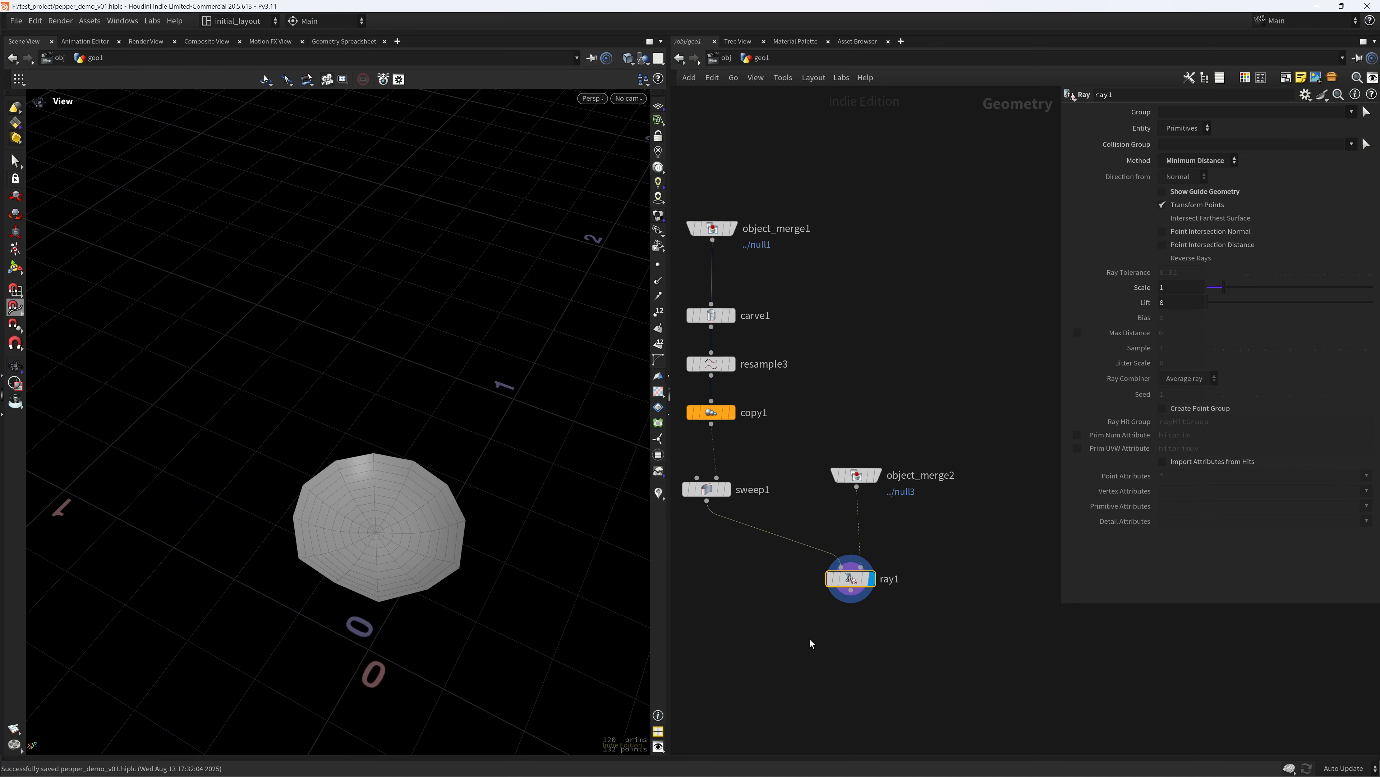
# Display sweep1 and add a Surface Deform node below it in the network.
pyautogui.moveTo(787, 673); pyautogui.dragTo(828, 580, button='middle')
pyautogui.click(767, 398)
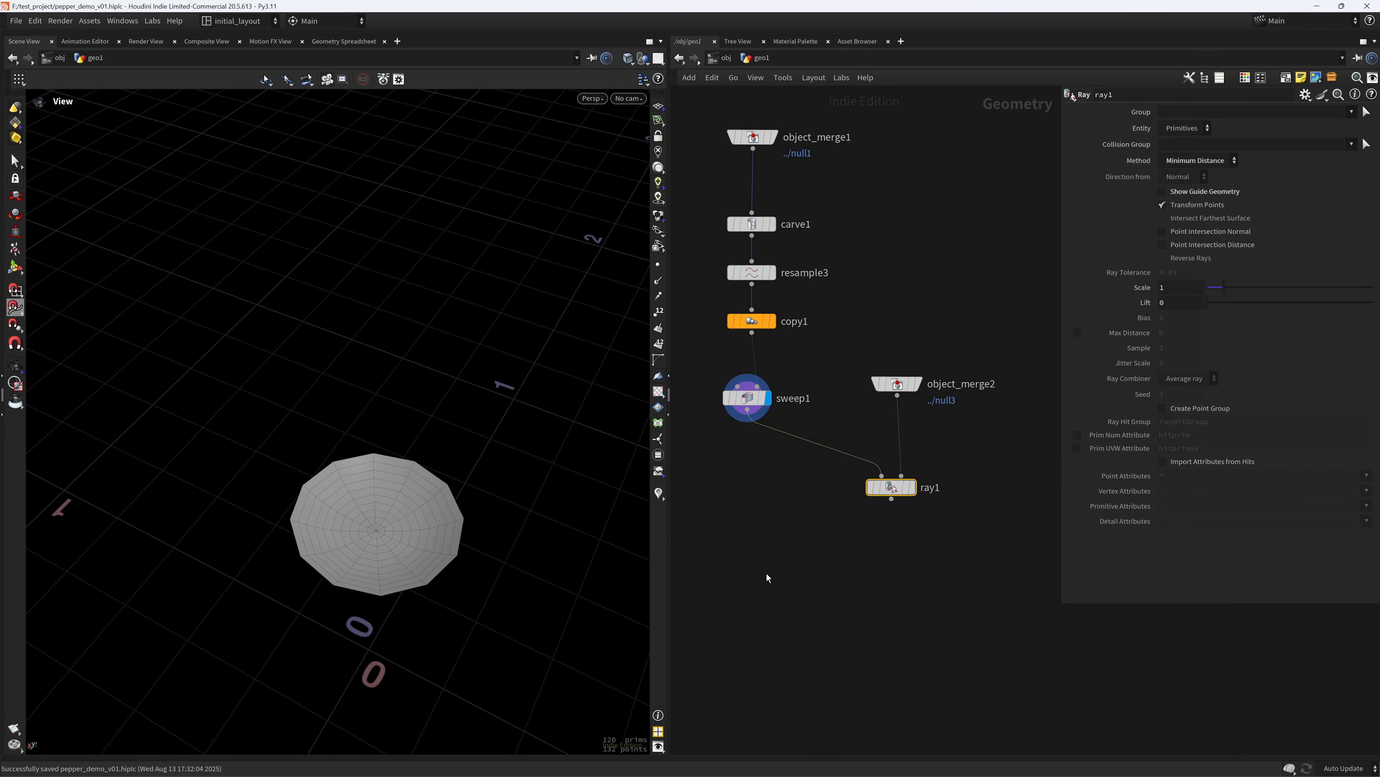
pyautogui.moveTo(790, 531); pyautogui.dragTo(804, 510, button='middle')
pyautogui.press('Tab')
pyautogui.write('s')
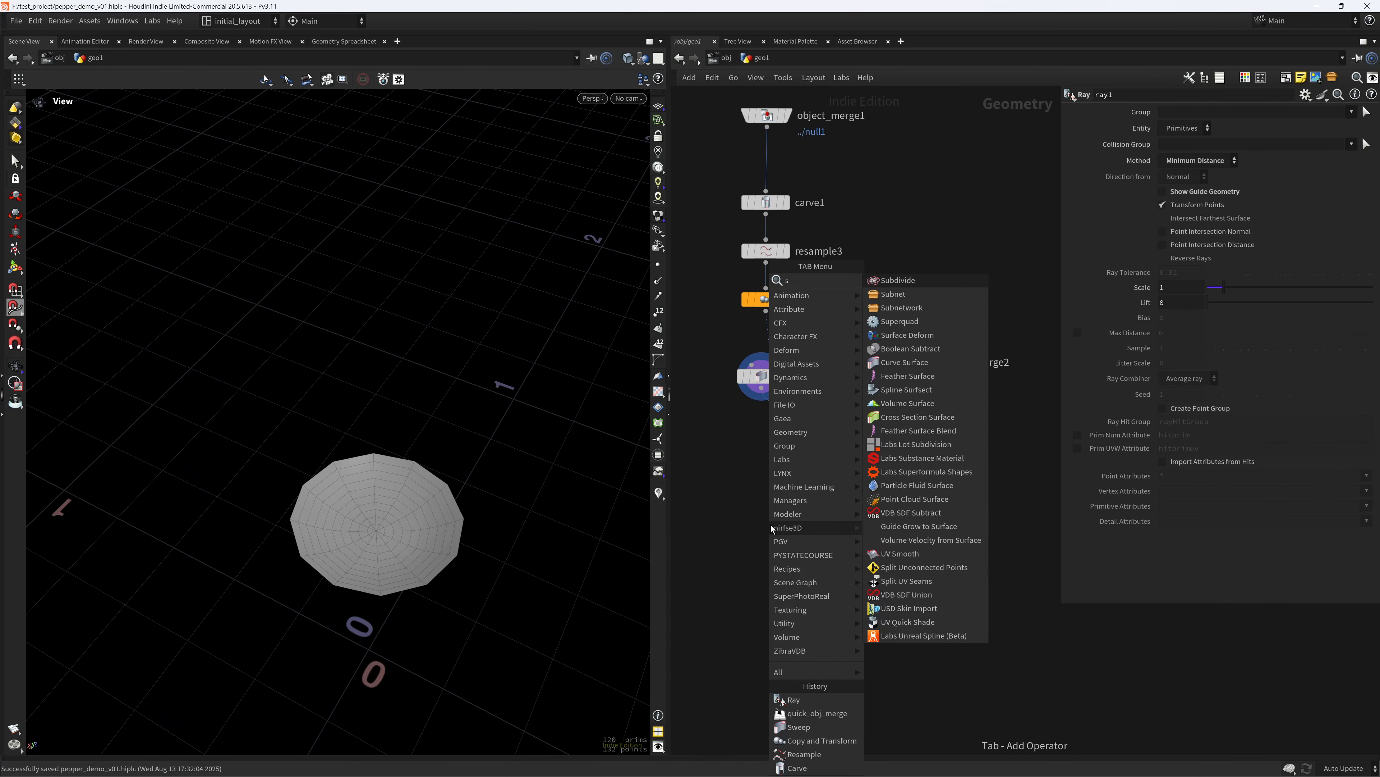
pyautogui.write('ufa')
pyautogui.press('BackSpace')
pyautogui.press('BackSpace')
pyautogui.press('BackSpace')
pyautogui.press('BackSpace')
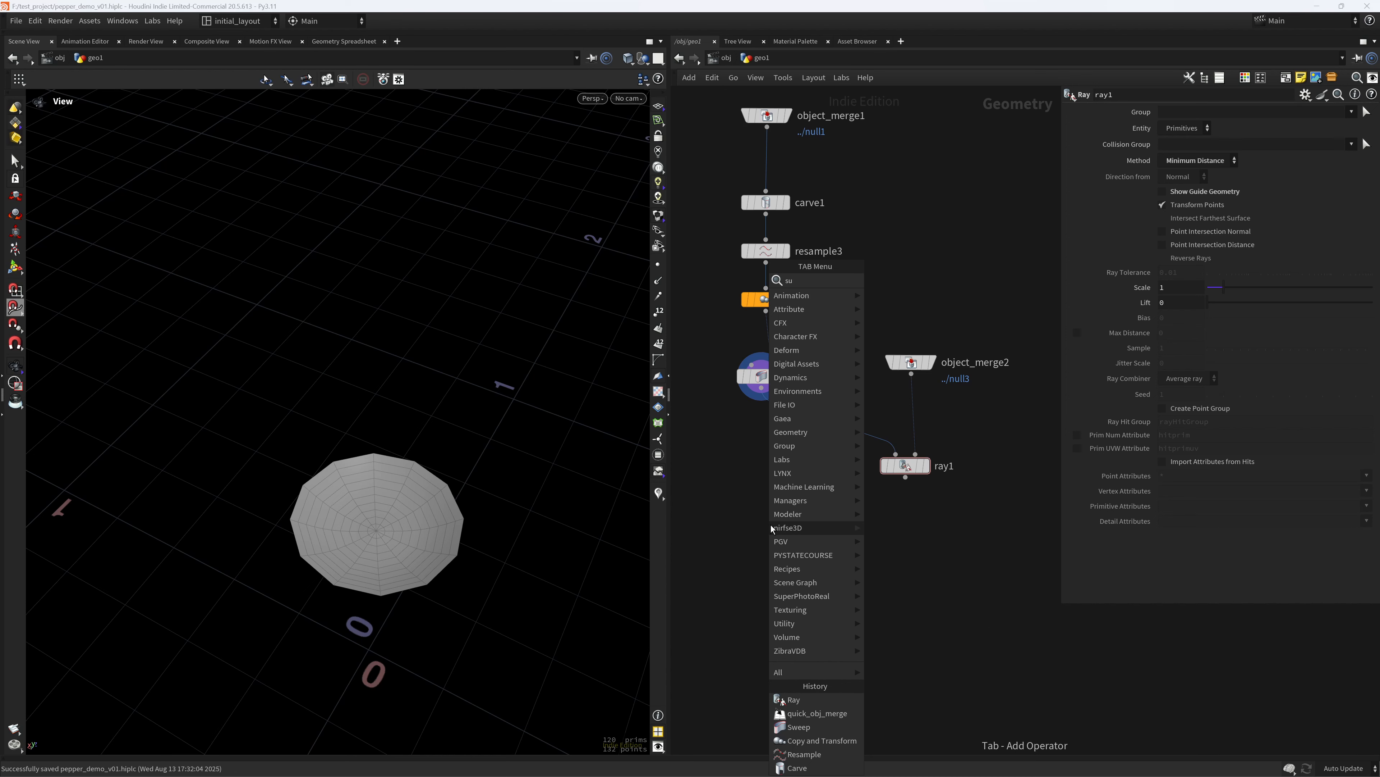
pyautogui.write('su')
pyautogui.press('Return')
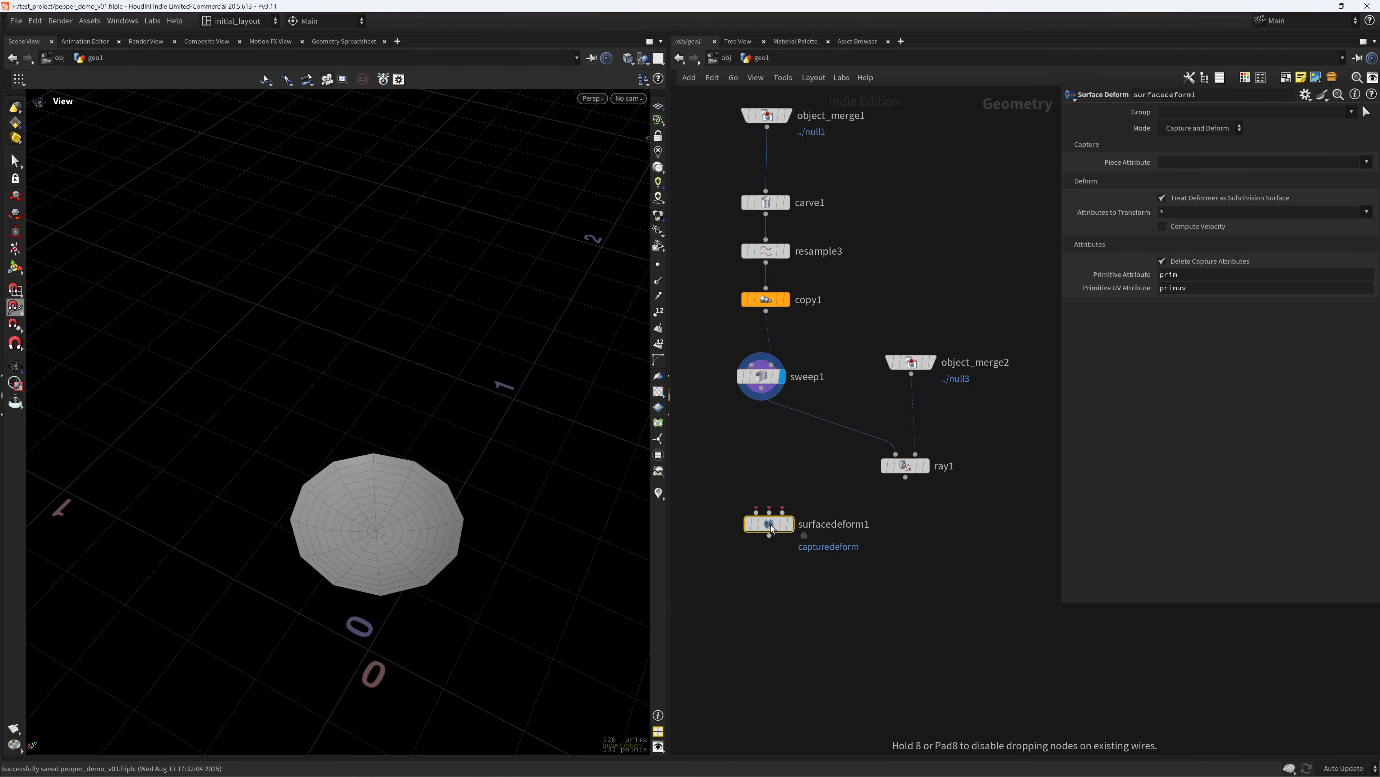
pyautogui.click(769, 583)
# Connect sweep1 to the first two inputs and ray1 to the third input of surfacedeform1, display it, and save the scene.
pyautogui.moveTo(761, 388); pyautogui.dragTo(757, 572)
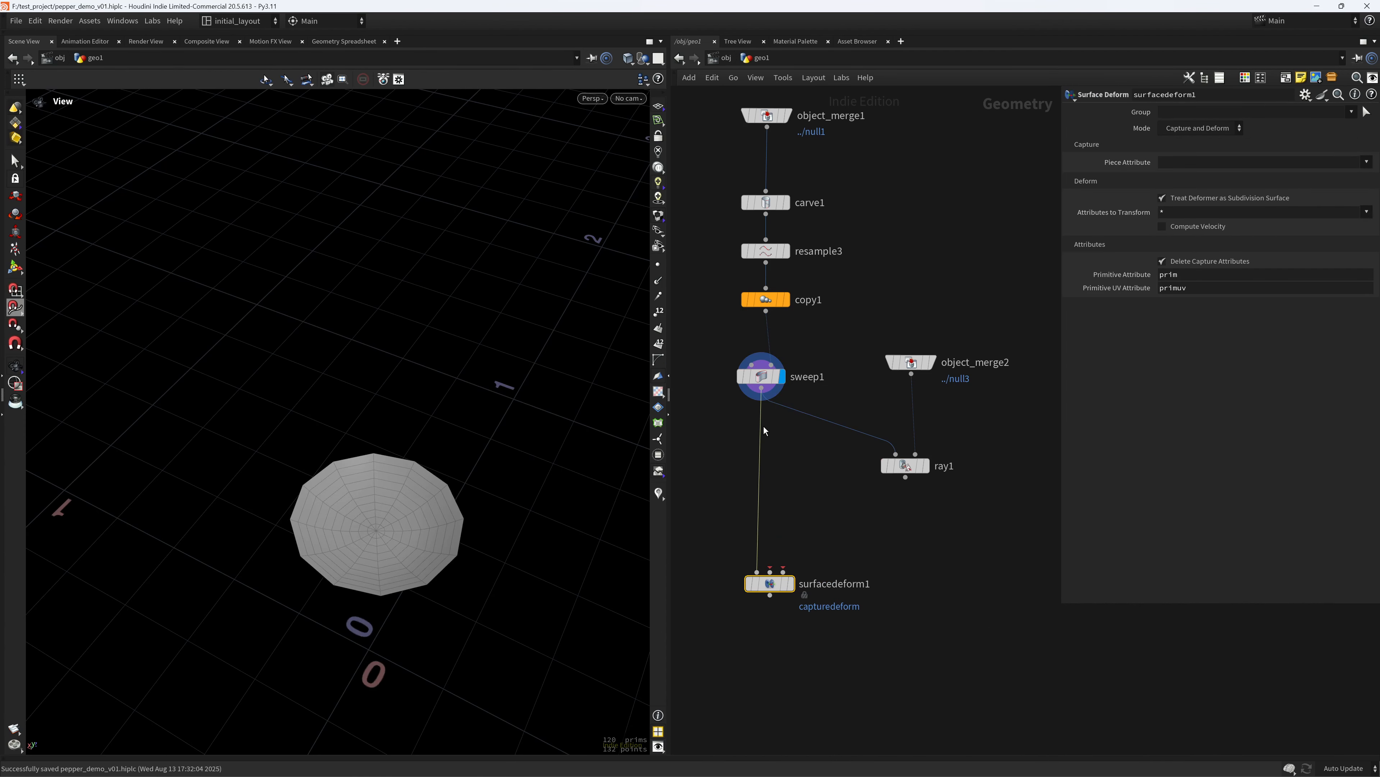
pyautogui.moveTo(762, 389); pyautogui.dragTo(769, 572)
pyautogui.moveTo(905, 477); pyautogui.dragTo(783, 572)
pyautogui.click(799, 566)
pyautogui.scroll(2, 364, 526)
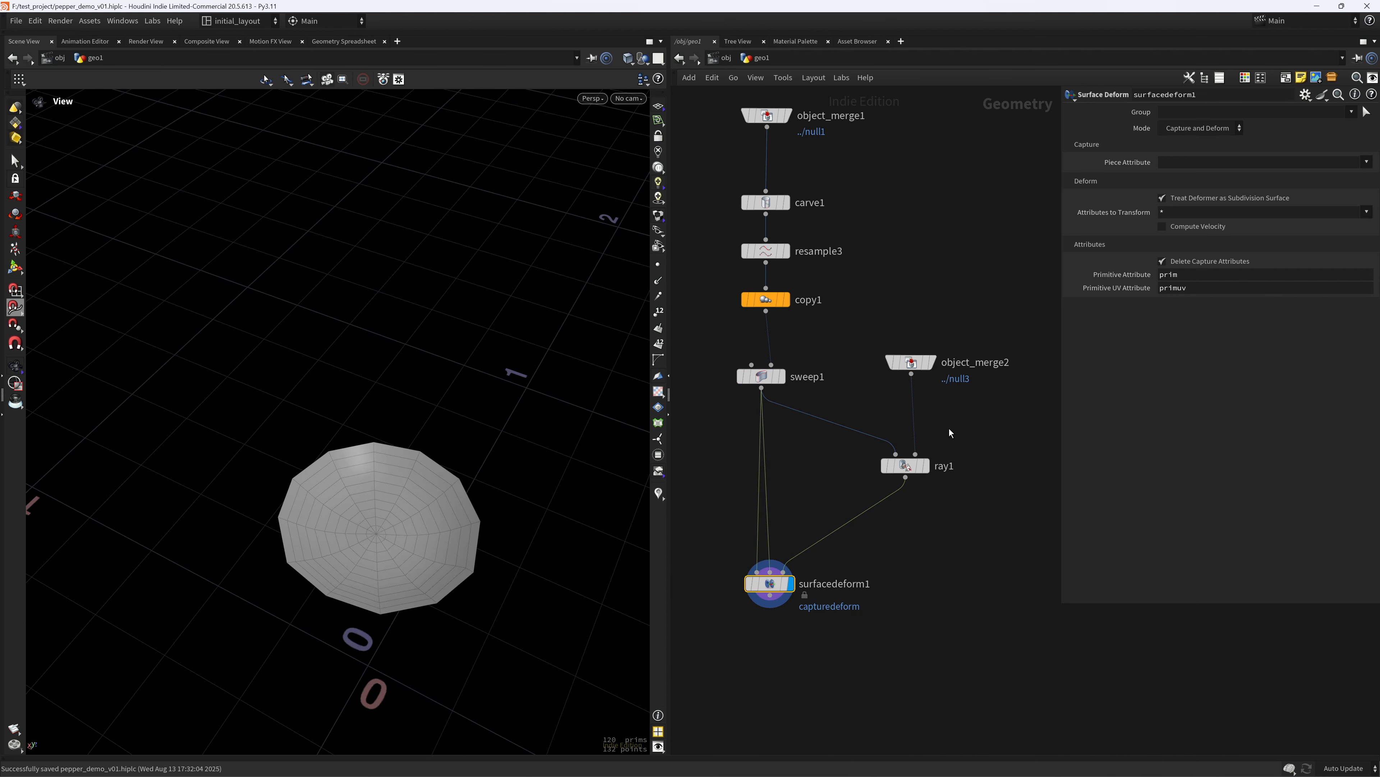
pyautogui.click(799, 566)
pyautogui.moveTo(369, 532); pyautogui.dragTo(468, 485)
pyautogui.hotkey('ctrl', 's')
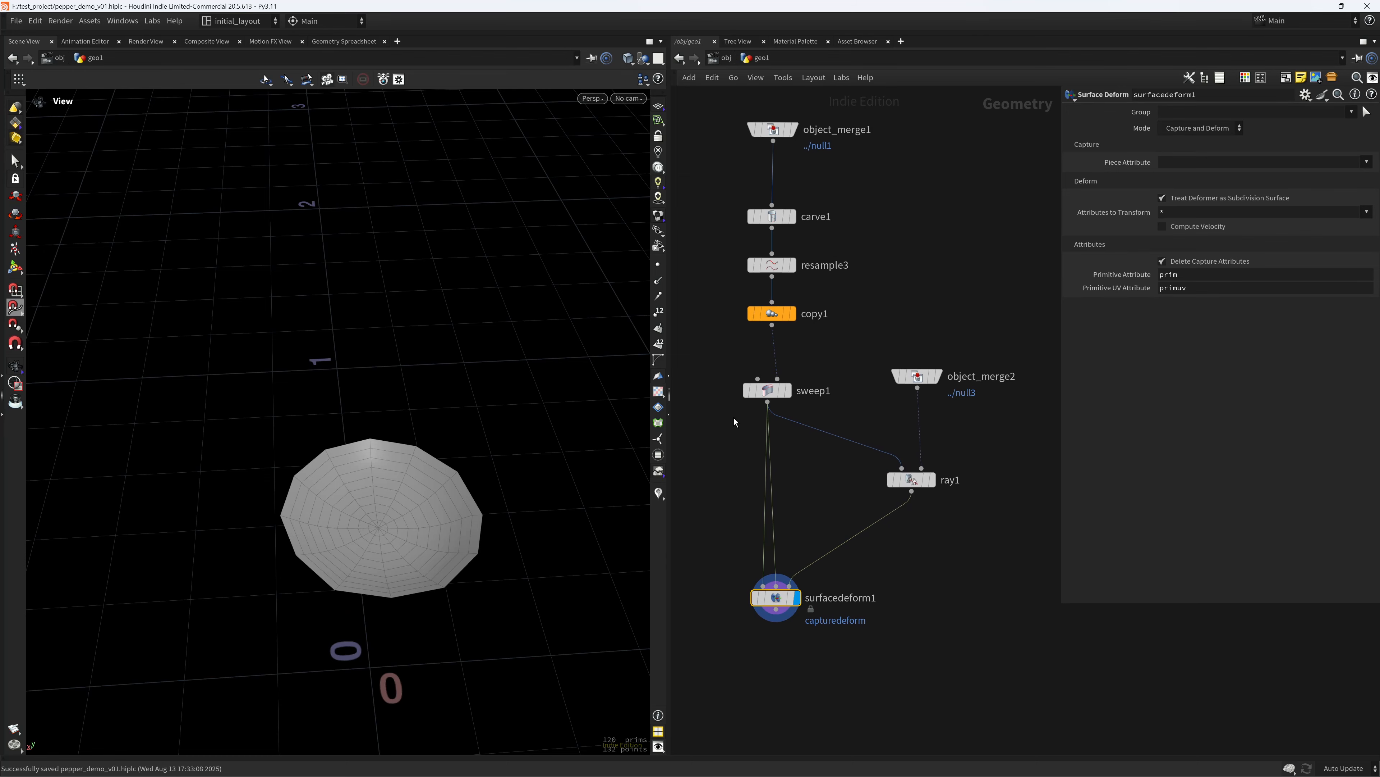
# Temporarily show the object_merge2 pepper as a template to compare it with the deformed disc.
pyautogui.click(936, 375)
pyautogui.moveTo(474, 511)
pyautogui.mouseDown()
pyautogui.moveTo(484, 626)
pyautogui.moveTo(478, 517)
pyautogui.mouseUp()
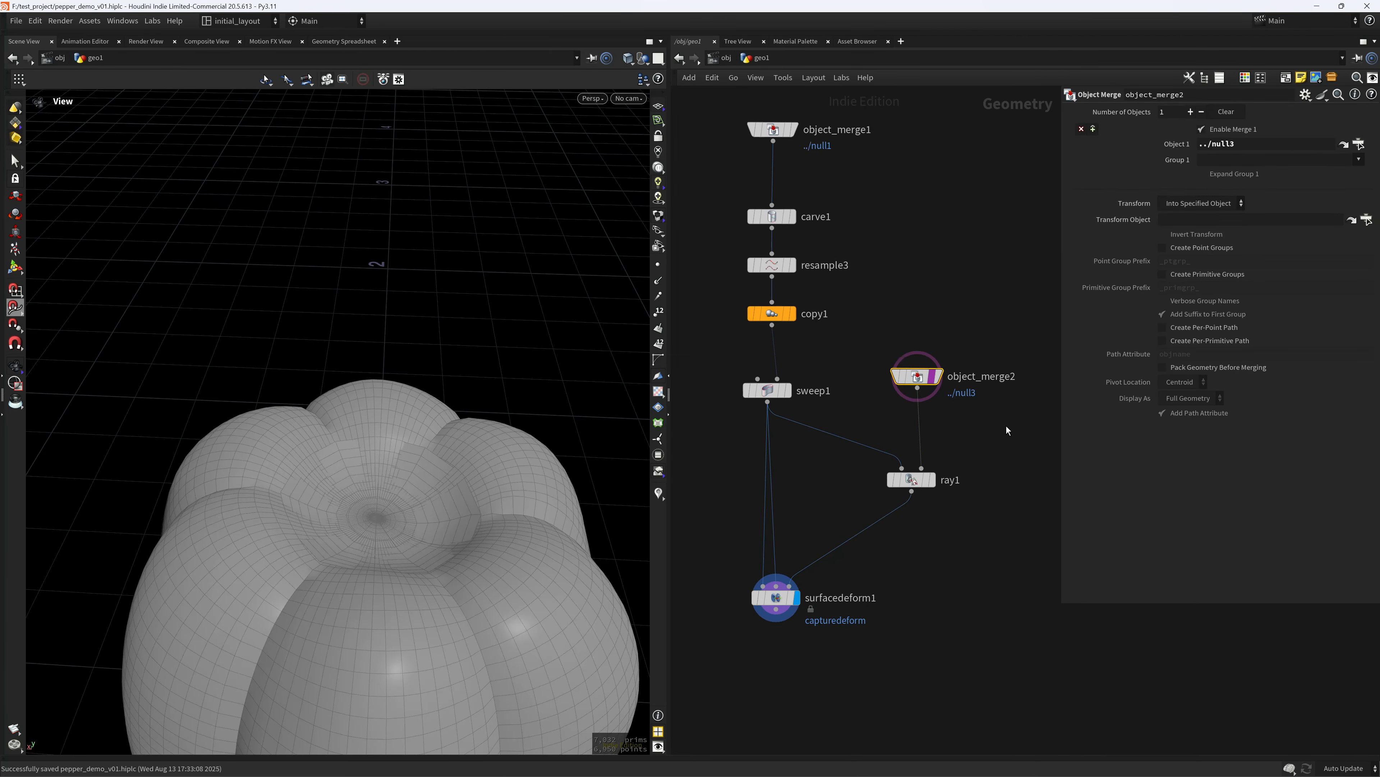
pyautogui.click(933, 376)
# Add a Subdivide node below surfacedeform1, connect it to that node's output, and display it.
pyautogui.moveTo(833, 689); pyautogui.dragTo(854, 516, button='middle')
pyautogui.moveTo(818, 596); pyautogui.dragTo(846, 500, button='middle')
pyautogui.scroll(3, 837, 411)
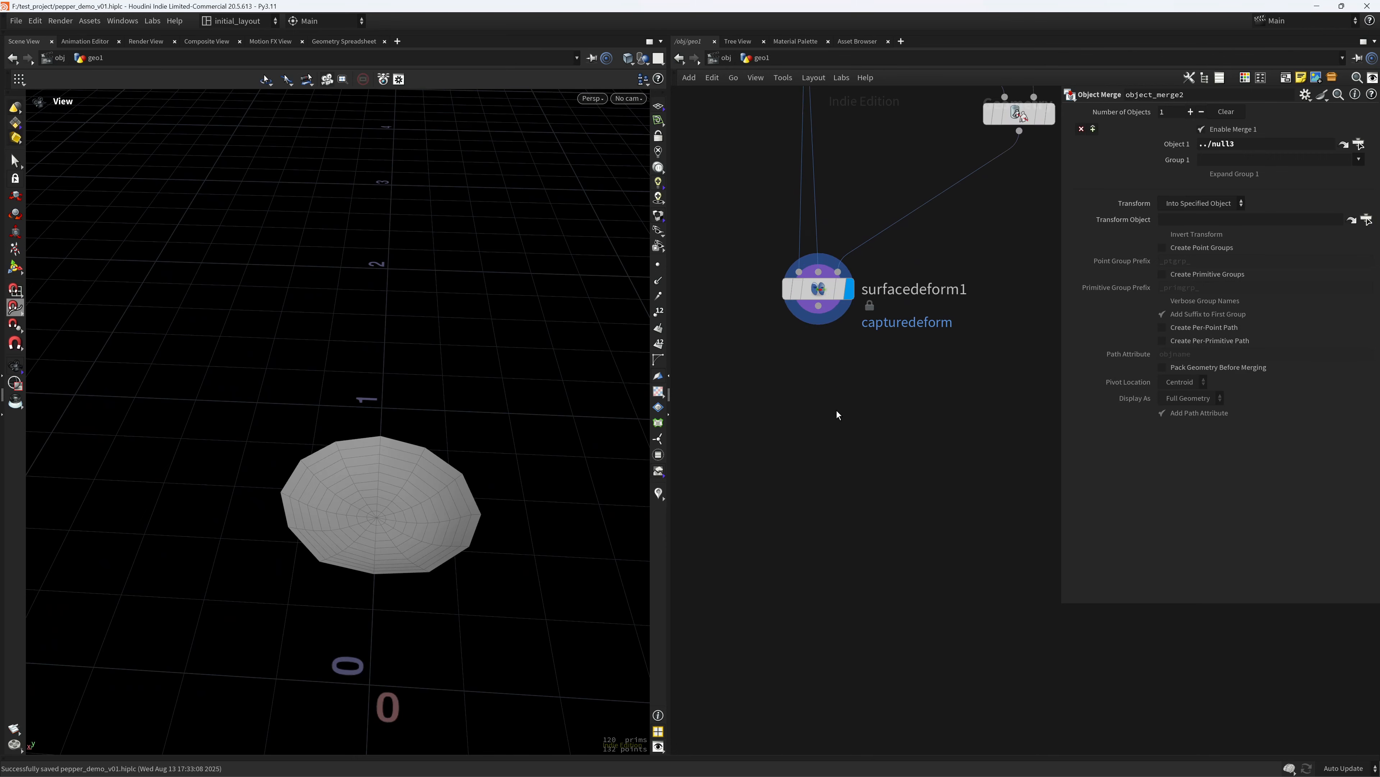
pyautogui.moveTo(837, 410); pyautogui.dragTo(823, 463, button='middle')
pyautogui.press('Tab')
pyautogui.write('sub')
pyautogui.press('Return')
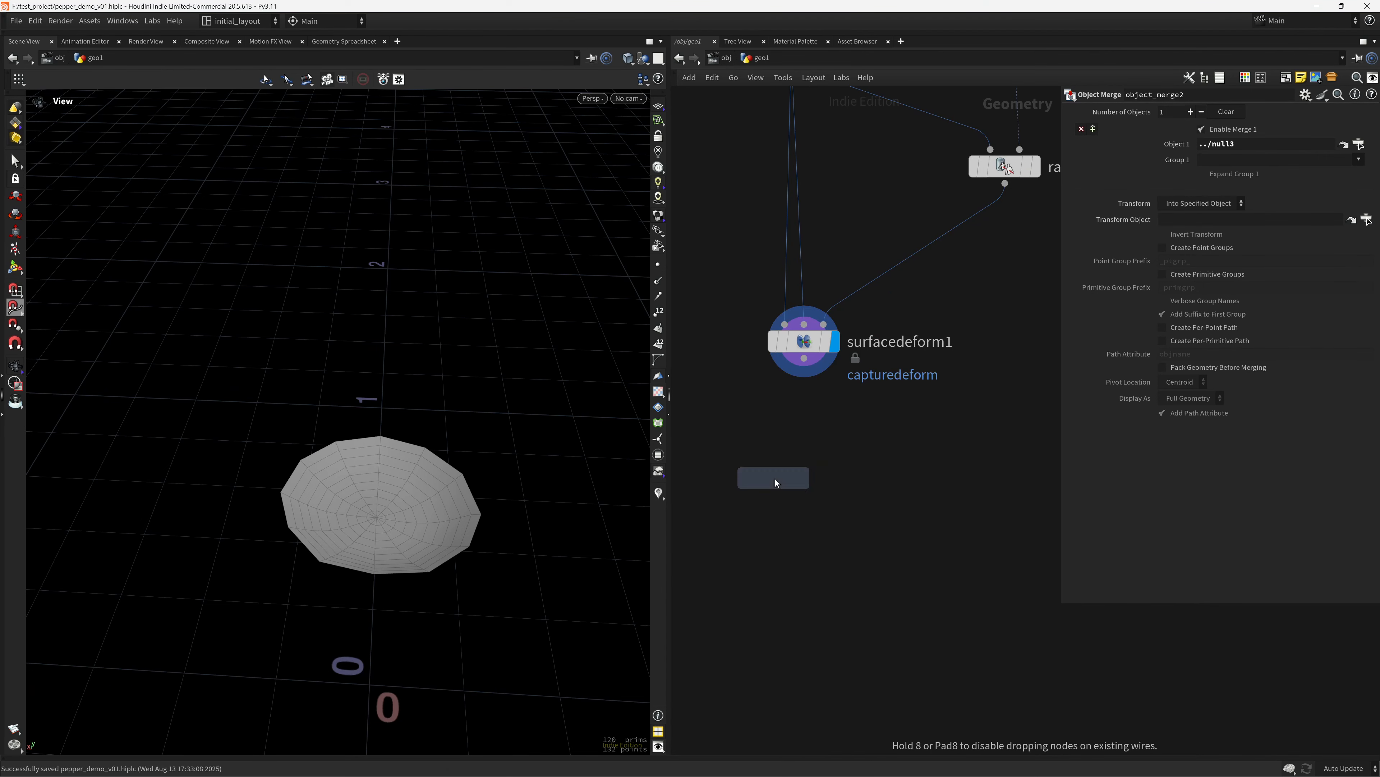
pyautogui.click(775, 480)
pyautogui.moveTo(776, 479); pyautogui.dragTo(809, 507)
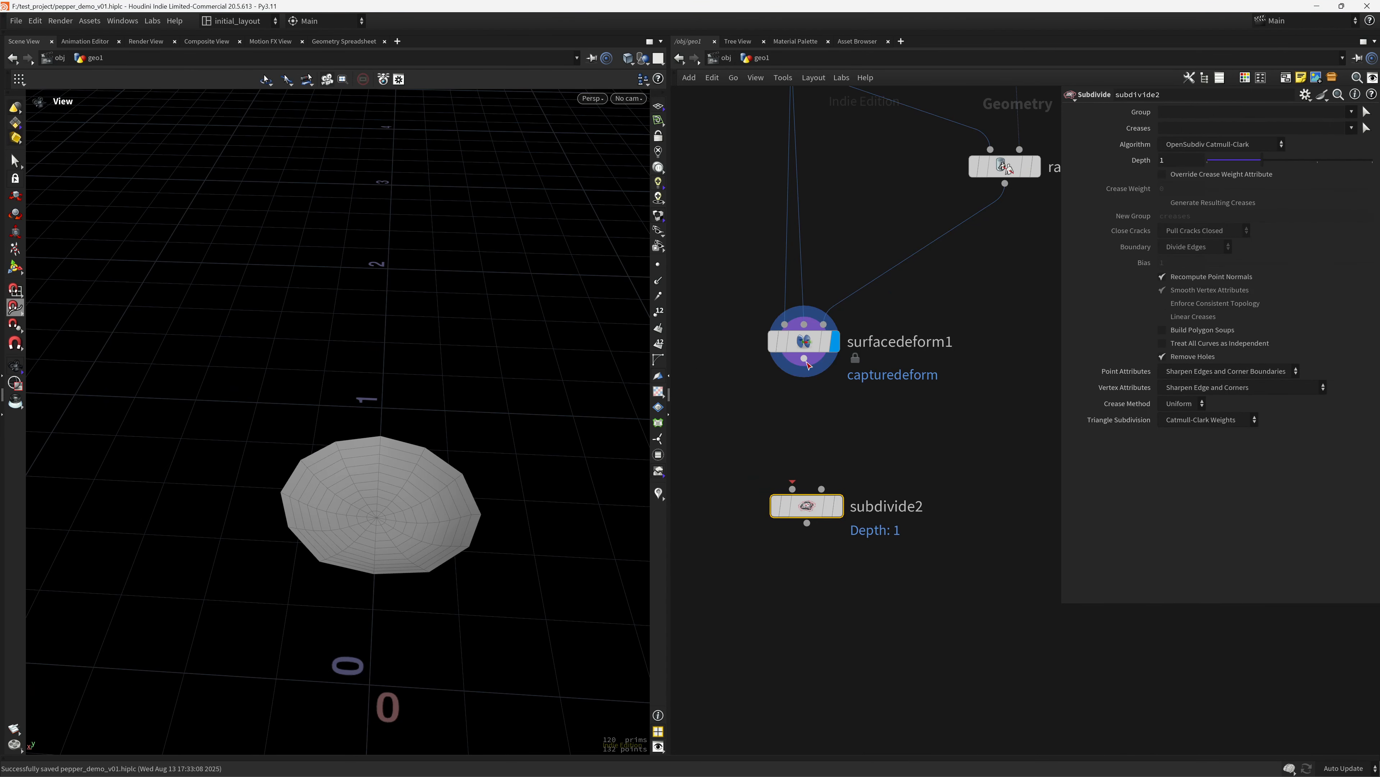
pyautogui.moveTo(804, 359); pyautogui.dragTo(792, 488)
pyautogui.click(837, 506)
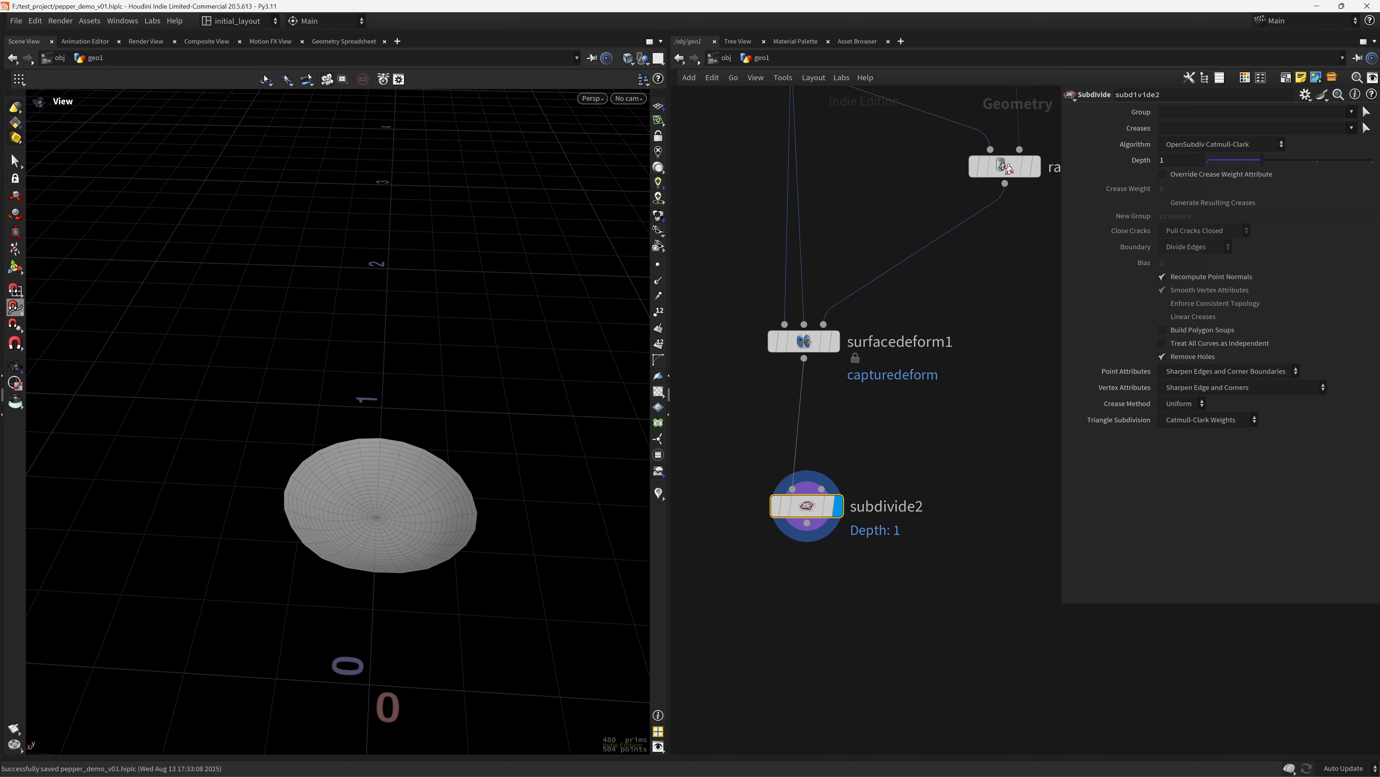
# Set the algorithm of subdivide2 to OpenSubdiv Bilinear.
pyautogui.click(1217, 146)
pyautogui.click(1217, 190)
pyautogui.moveTo(343, 463); pyautogui.dragTo(324, 470)
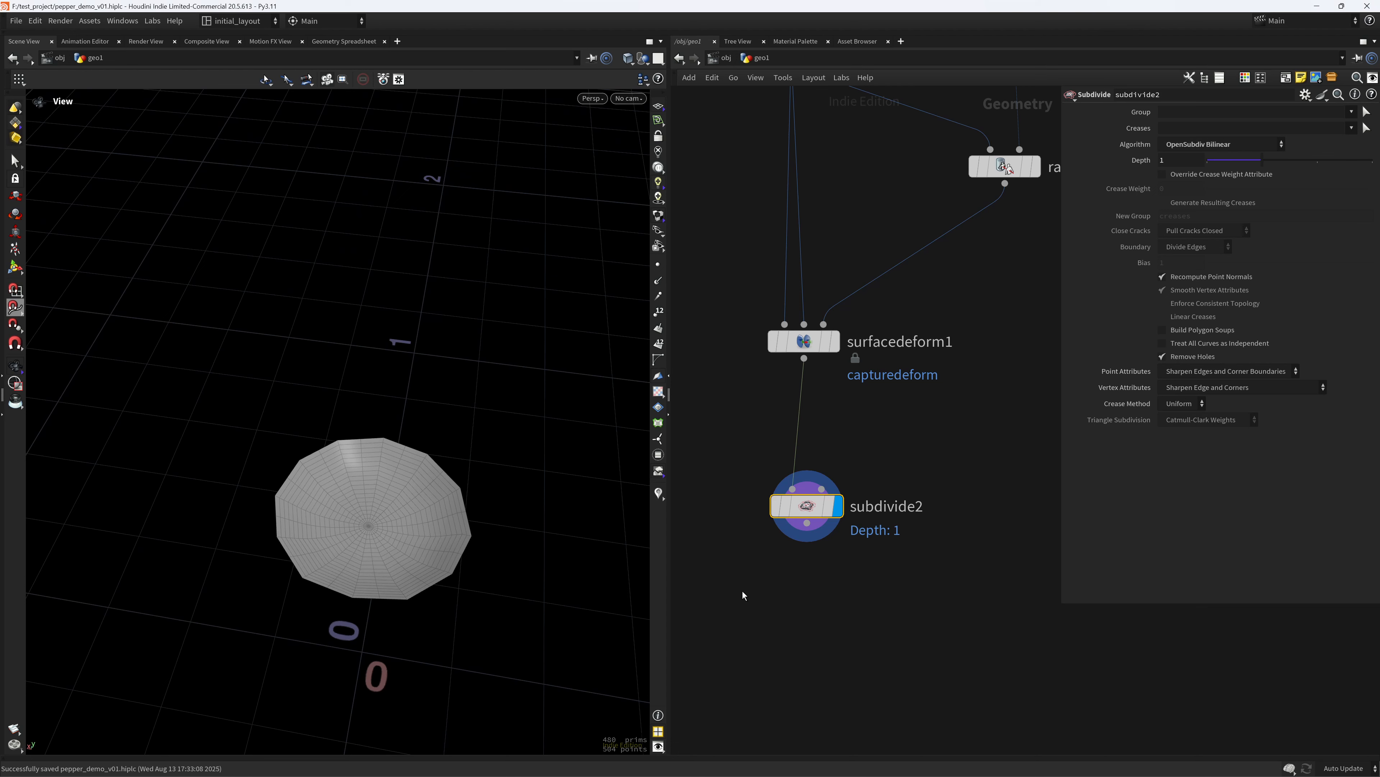
# Turn off the wireframe overlay in the viewport and examine the shading of the subdivided disc.
pyautogui.moveTo(846, 614); pyautogui.dragTo(842, 562, button='middle')
pyautogui.scroll(3, 826, 537)
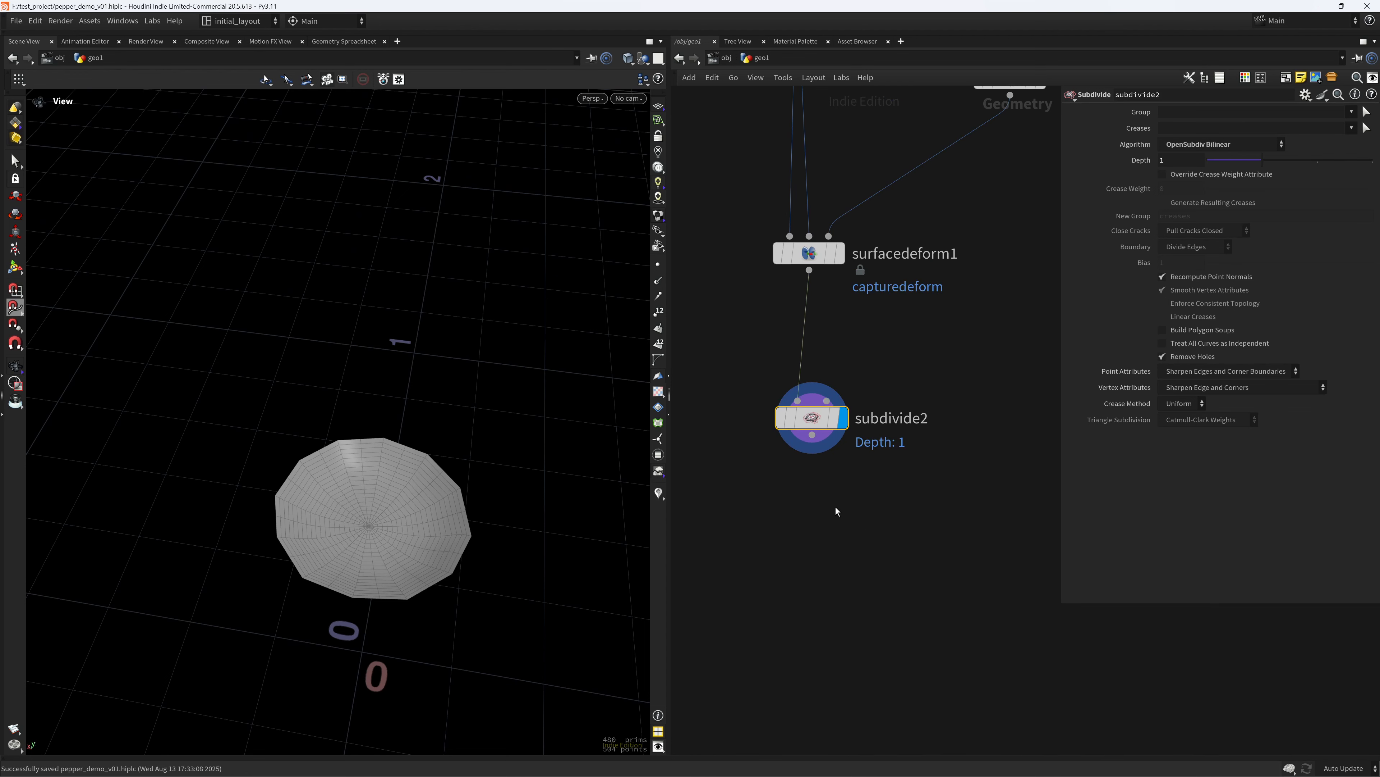
pyautogui.click(773, 509)
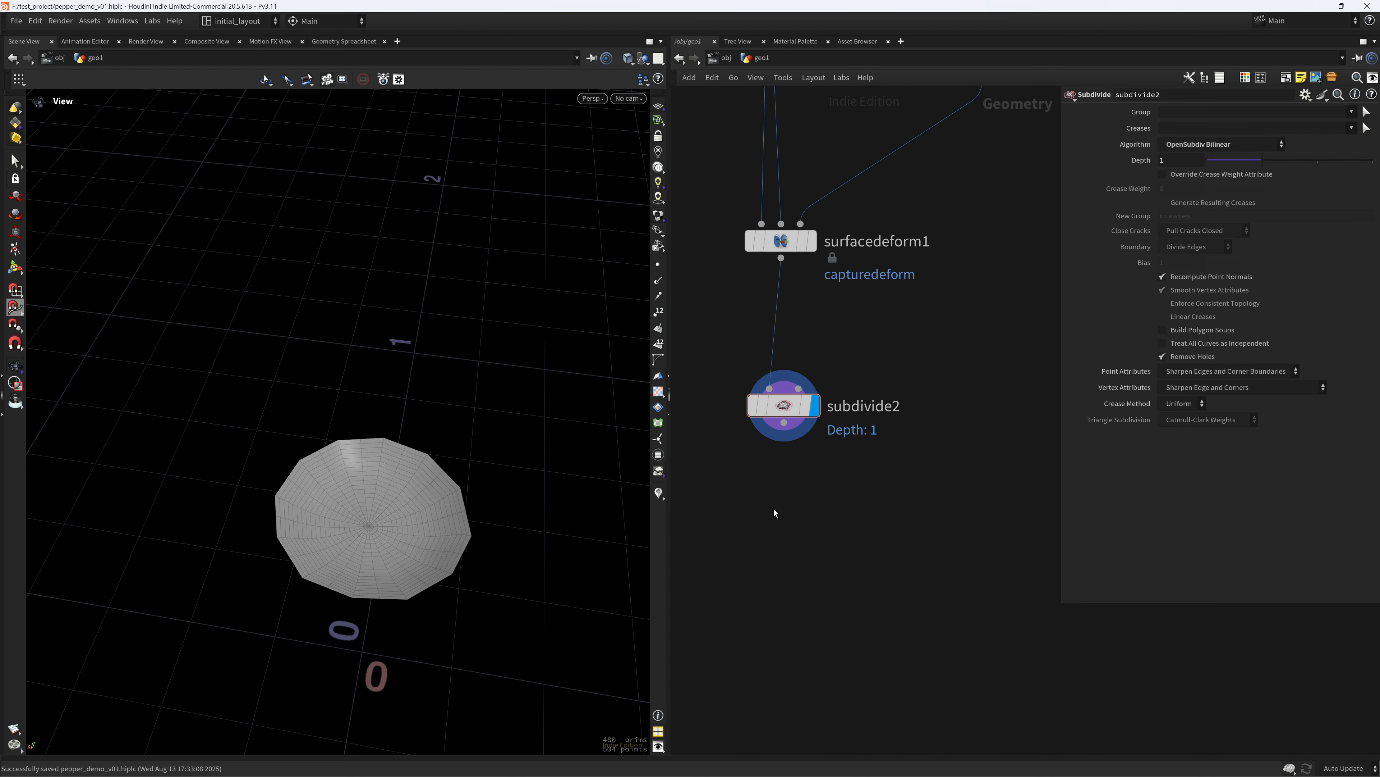
pyautogui.press('Tab')
pyautogui.hotkey('shift', 'w')
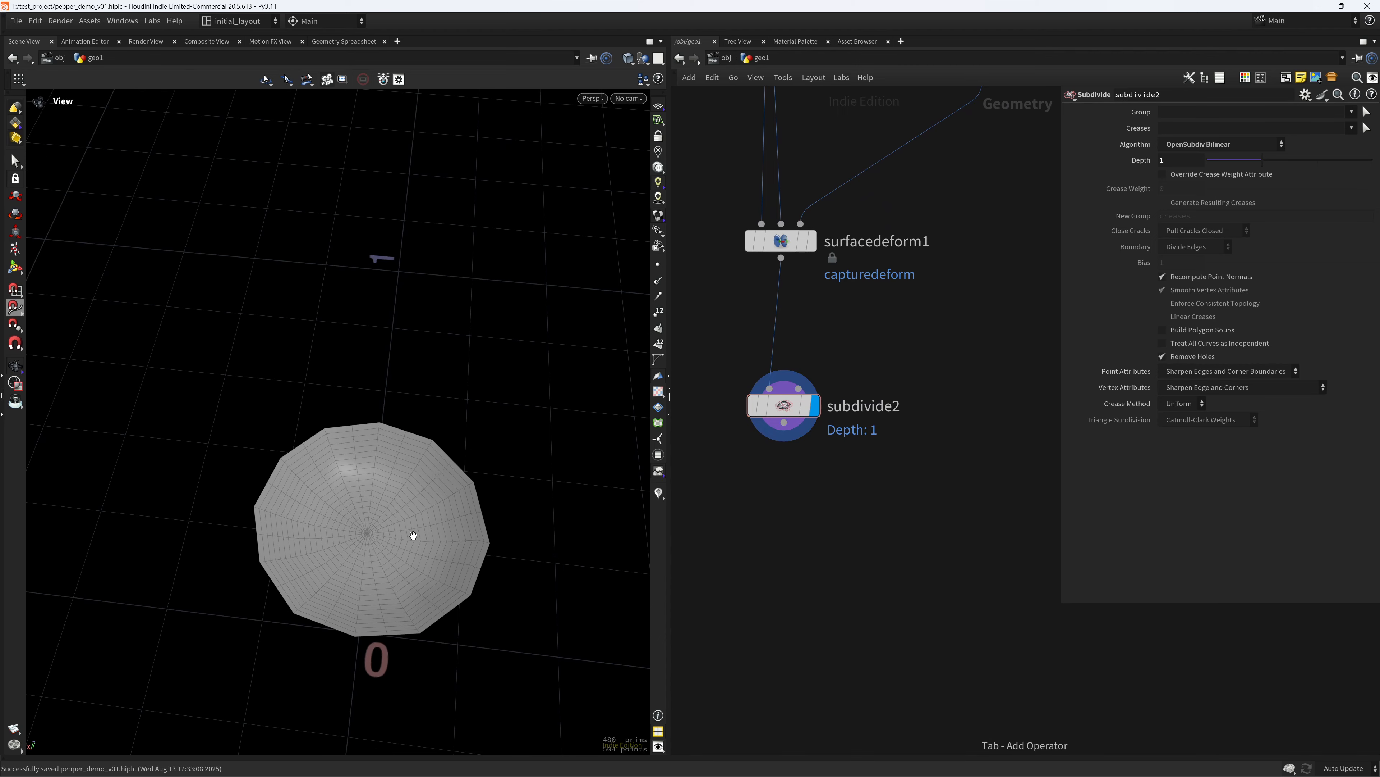
pyautogui.moveTo(425, 517)
pyautogui.mouseDown()
pyautogui.moveTo(441, 663)
pyautogui.moveTo(388, 496)
pyautogui.moveTo(464, 461)
pyautogui.mouseUp()
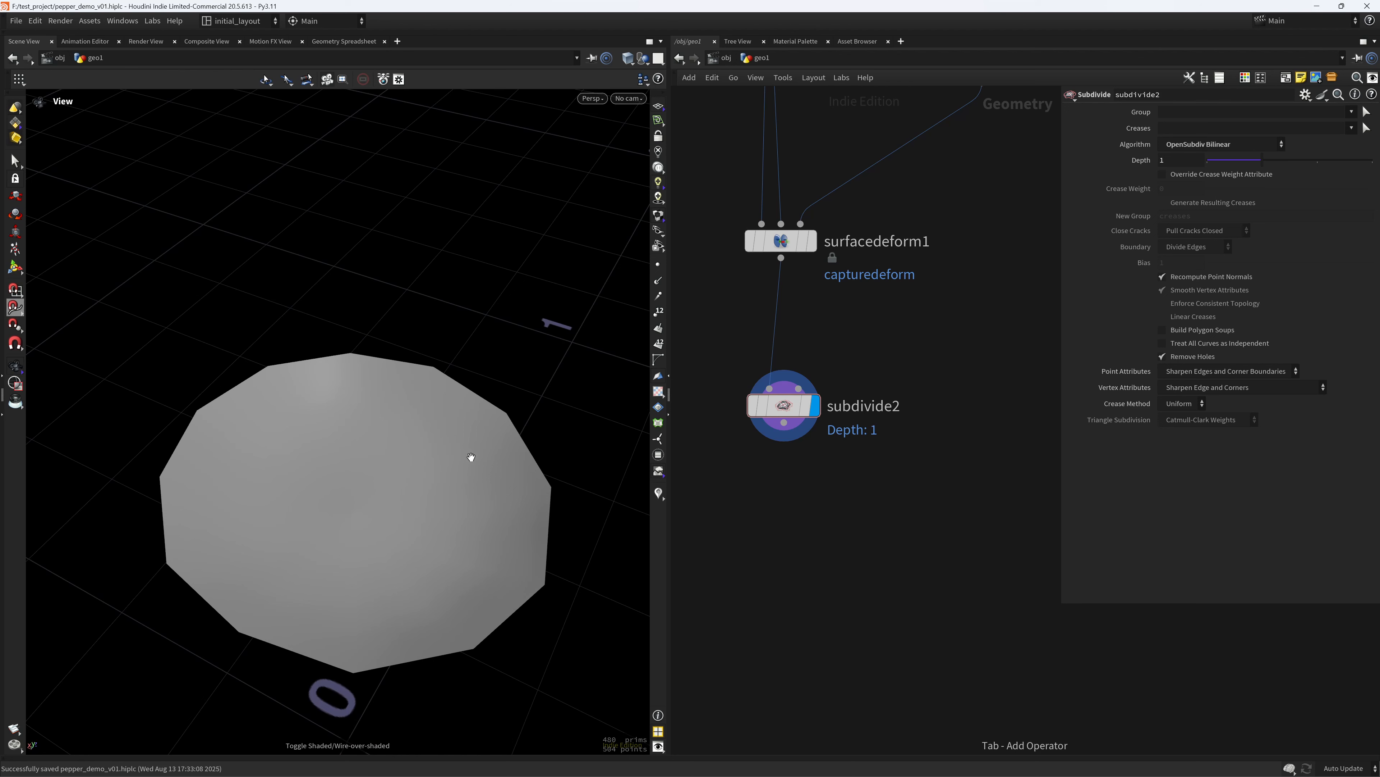
# Add an Attribute Blur node below subdivide2, connect it to that node's output, and display it.
pyautogui.scroll(-1, 793, 523)
pyautogui.moveTo(793, 523); pyautogui.dragTo(792, 494, button='middle')
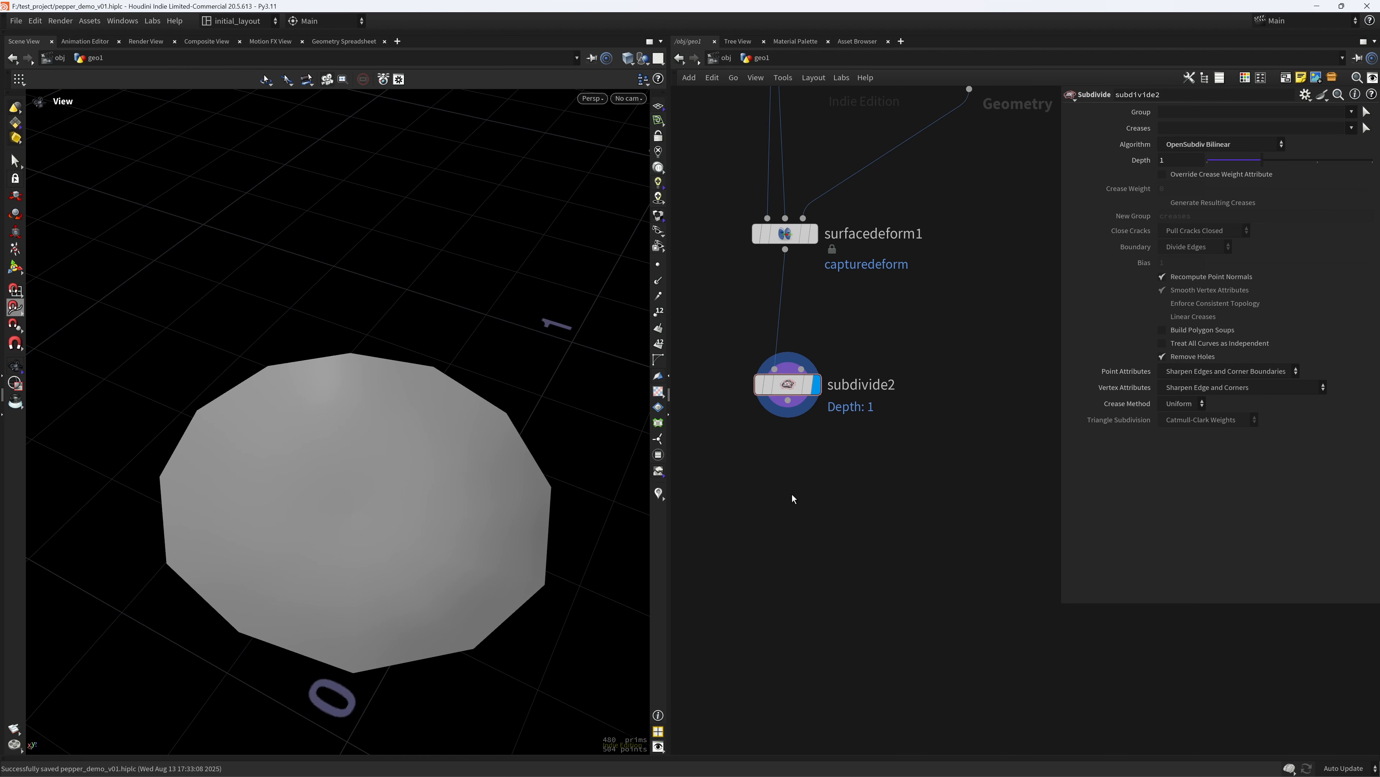
pyautogui.press('Tab')
pyautogui.write('attb')
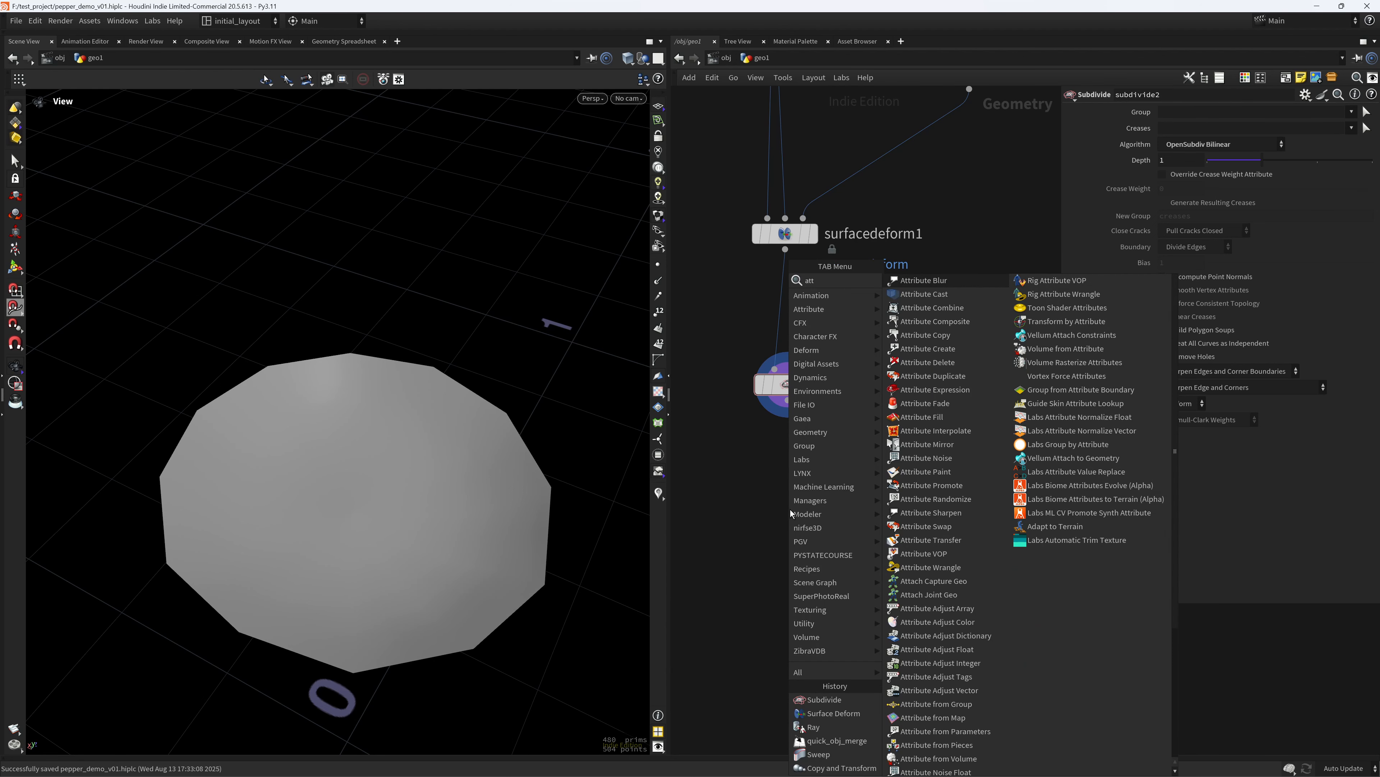
pyautogui.press('Return')
pyautogui.click(790, 509)
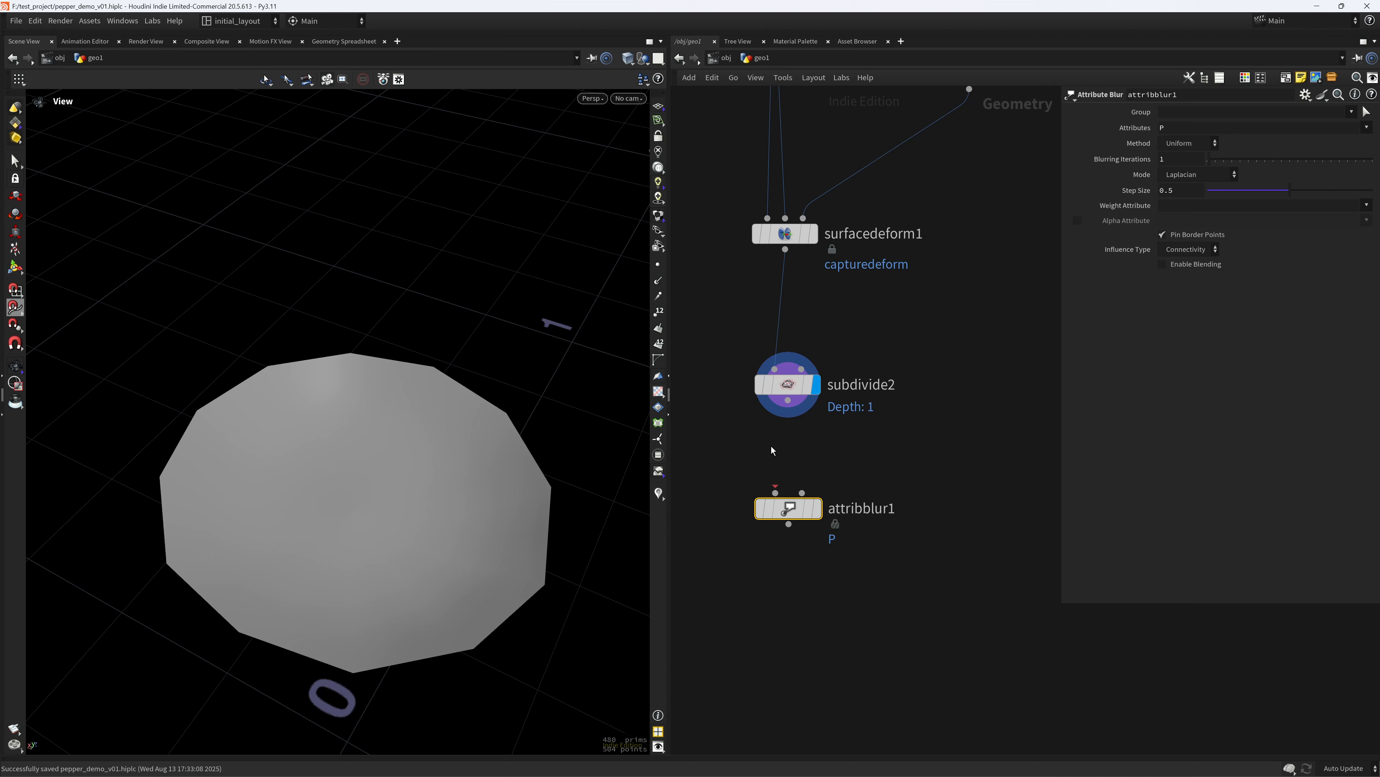
pyautogui.moveTo(788, 401); pyautogui.dragTo(776, 493)
pyautogui.click(817, 508)
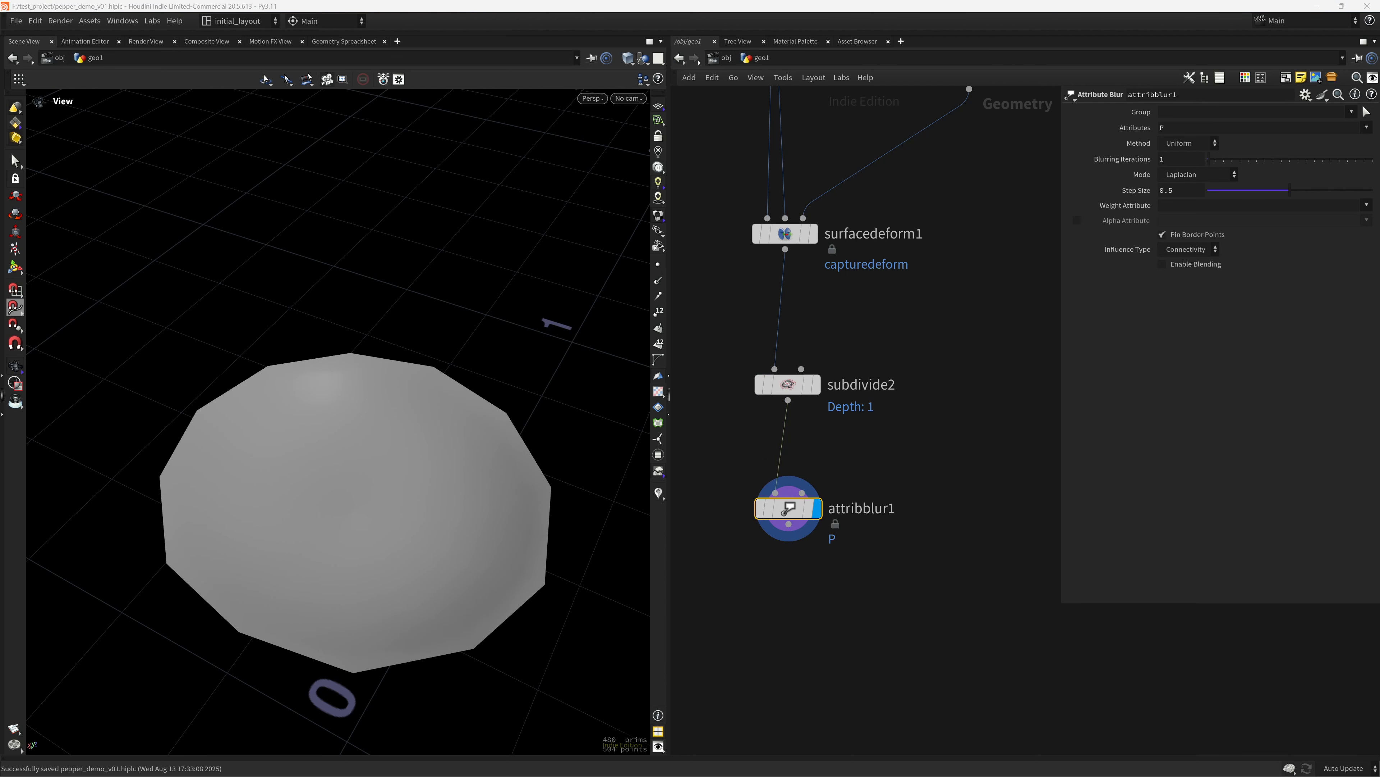
# Set the blurring iterations of attribblur1 to 30 and inspect the smoothed disc.
pyautogui.moveTo(1172, 159); pyautogui.dragTo(950, 211)
pyautogui.write('30')
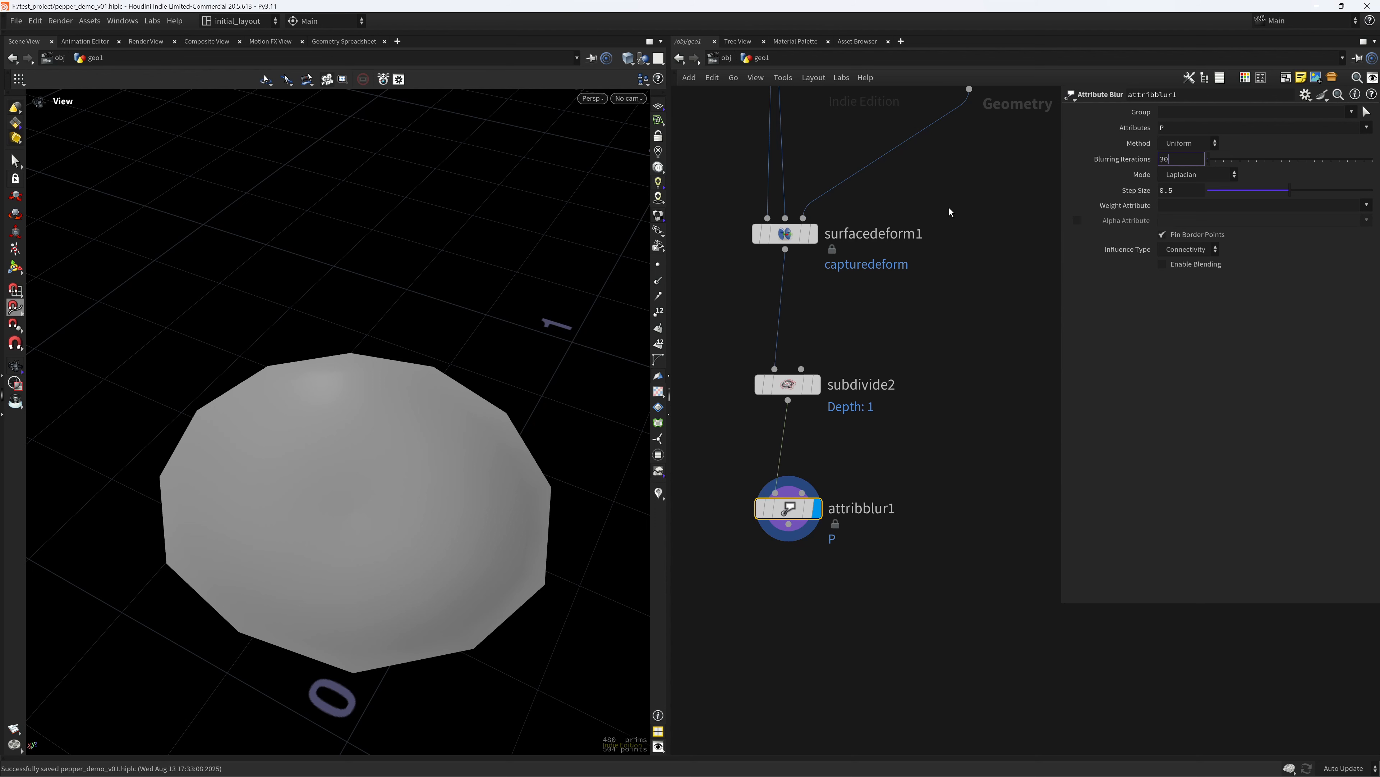
pyautogui.press('Return')
pyautogui.moveTo(374, 403); pyautogui.dragTo(438, 456)
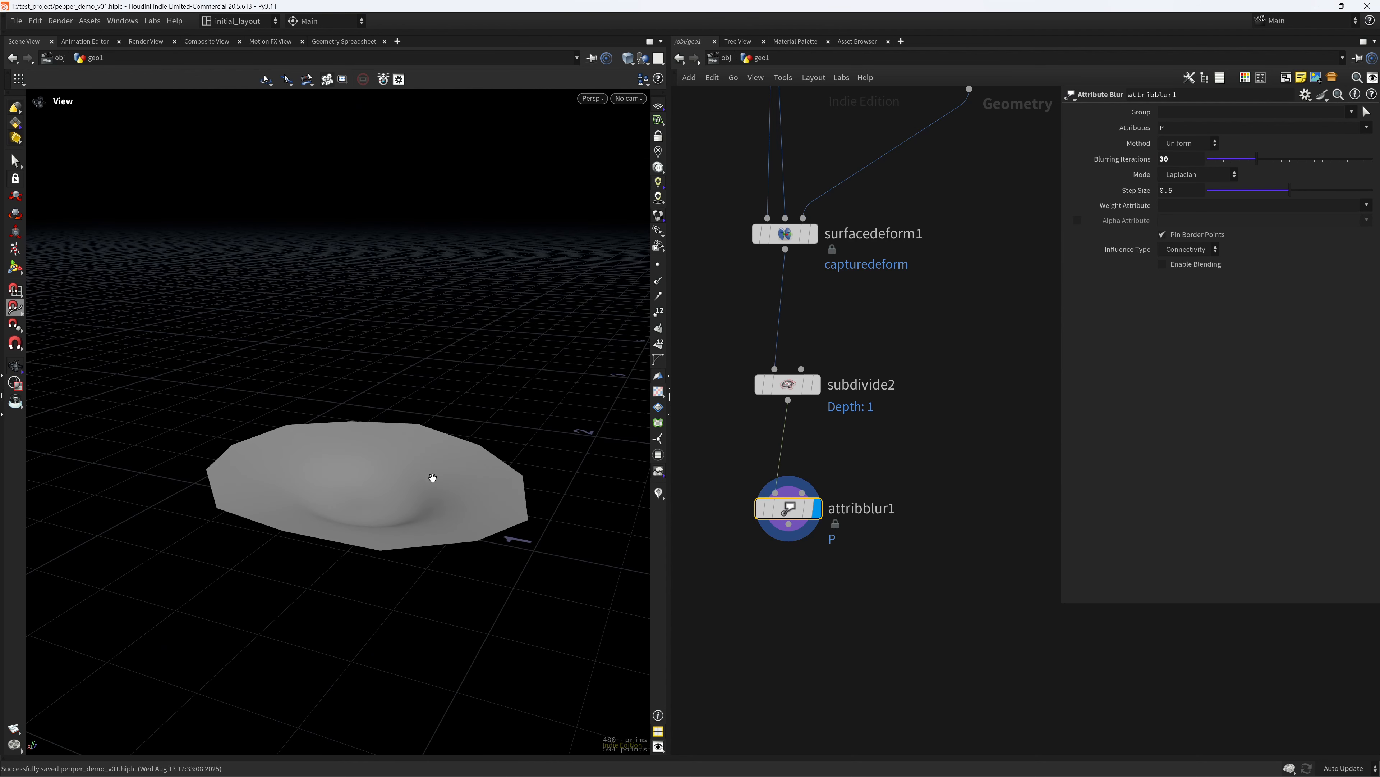
# Display the sweep1 result and turn the wireframe overlay back on in the viewport.
pyautogui.moveTo(824, 589); pyautogui.dragTo(823, 532, button='middle')
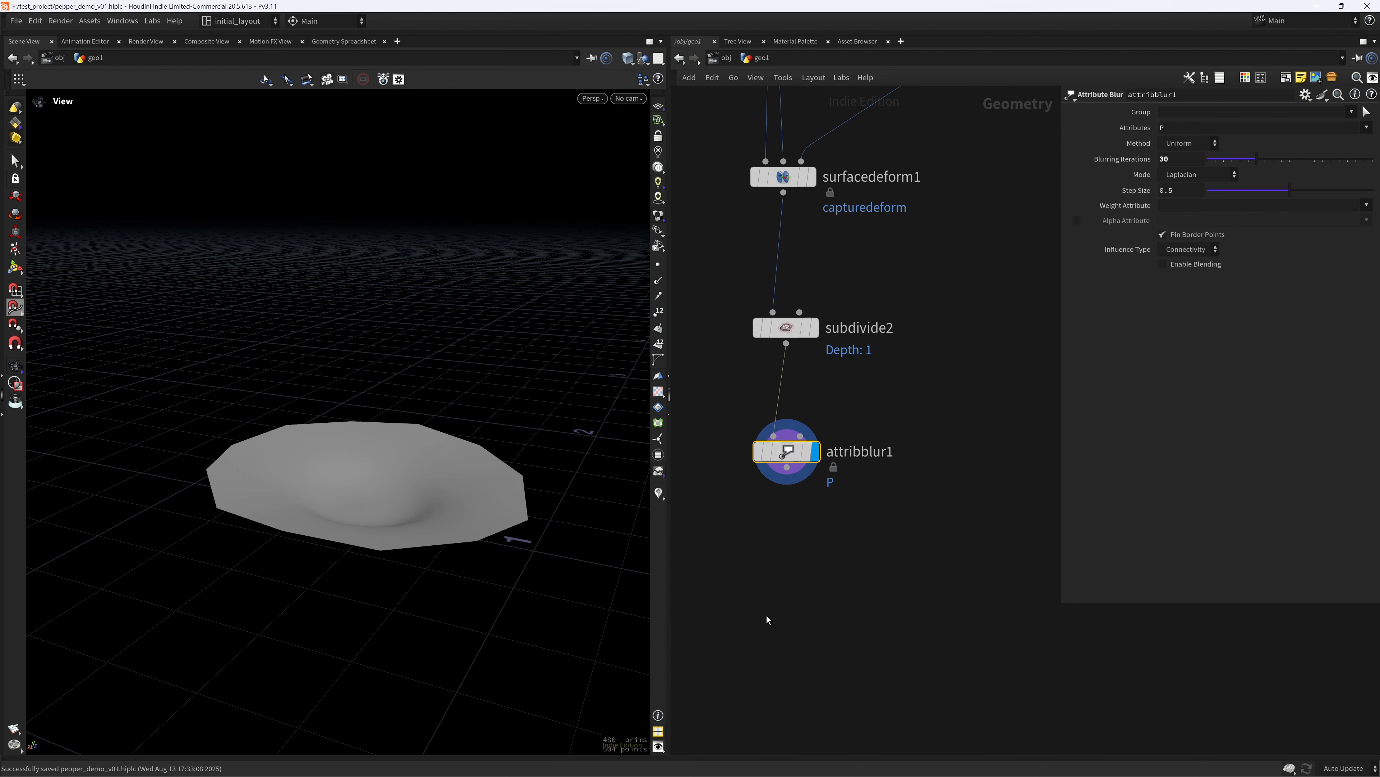
pyautogui.moveTo(767, 615); pyautogui.dragTo(807, 538, button='middle')
pyautogui.scroll(1, 788, 540)
pyautogui.scroll(-4, 834, 513)
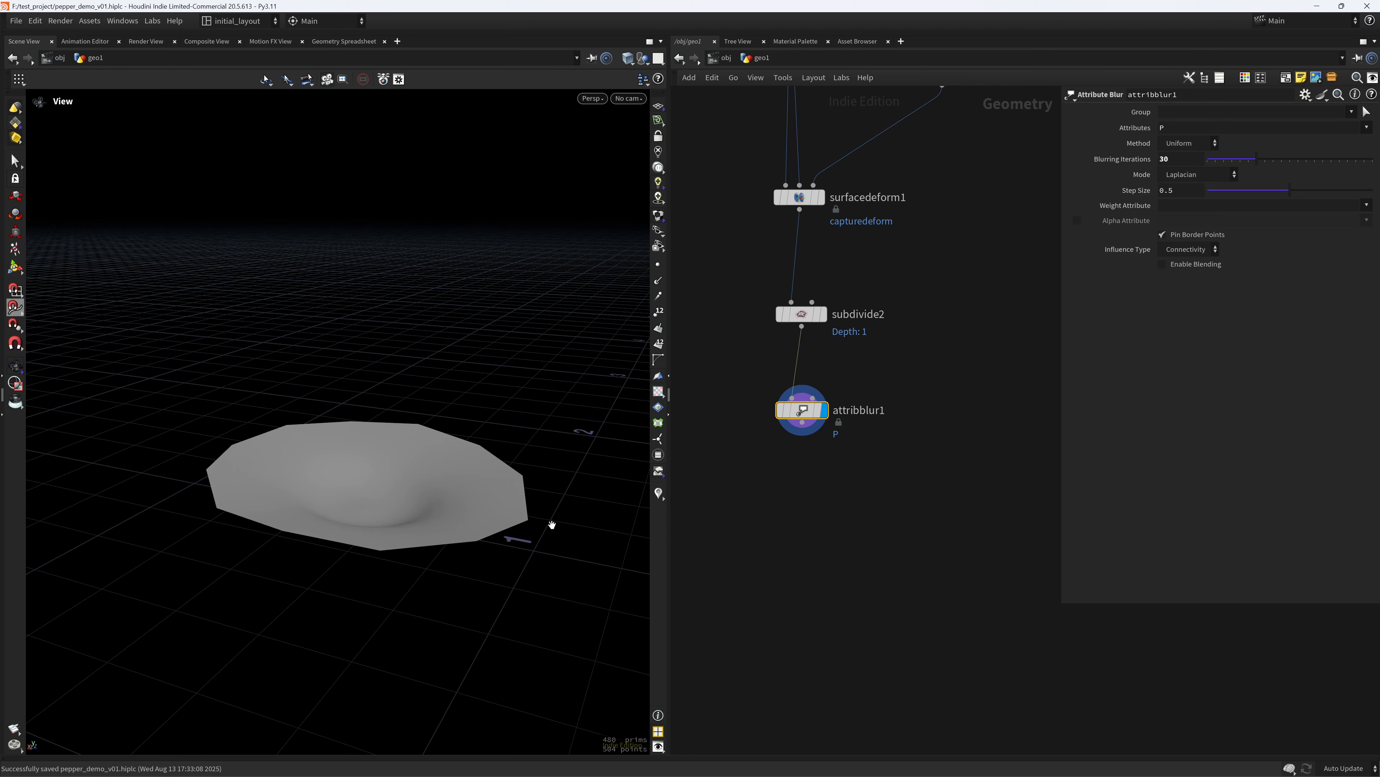
pyautogui.moveTo(552, 525); pyautogui.dragTo(437, 511)
pyautogui.moveTo(883, 220); pyautogui.dragTo(867, 547, button='middle')
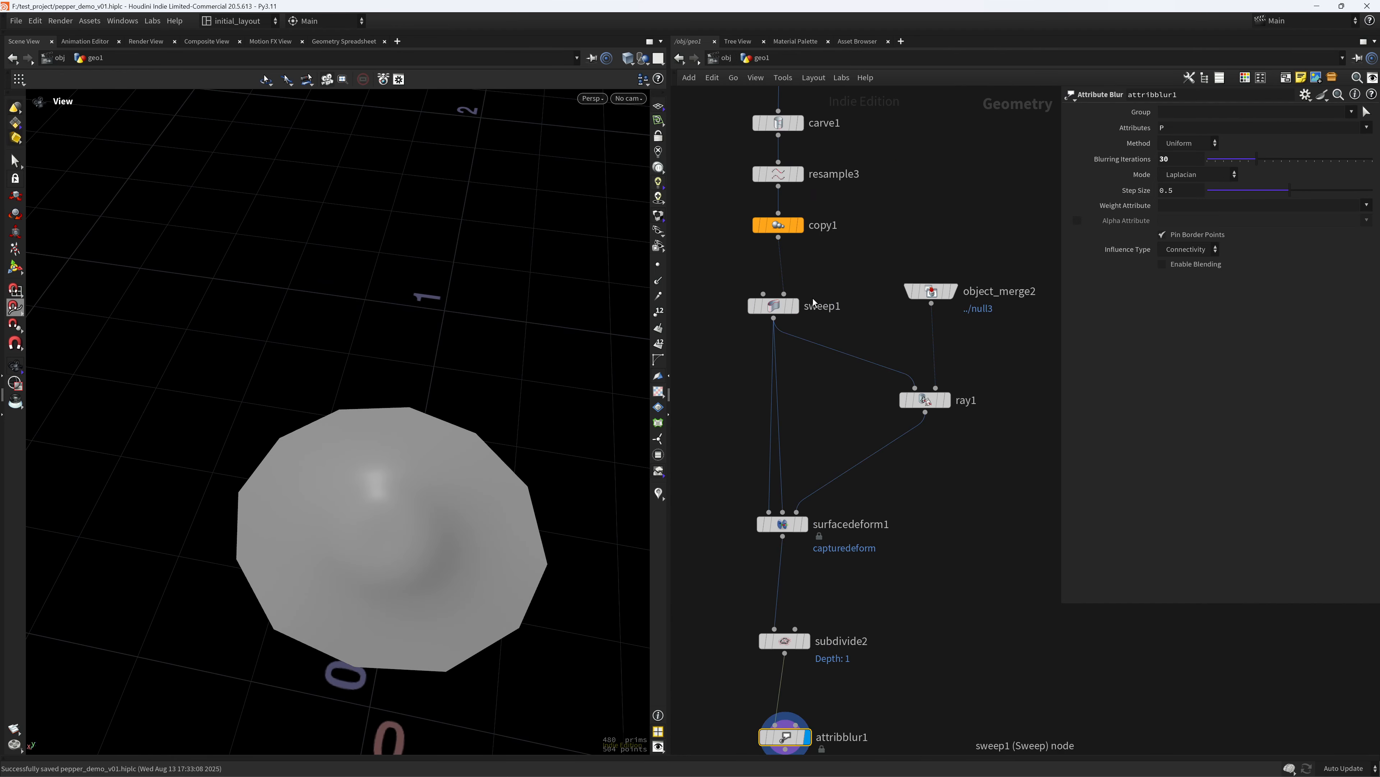
pyautogui.click(795, 305)
pyautogui.hotkey('shift', 'w')
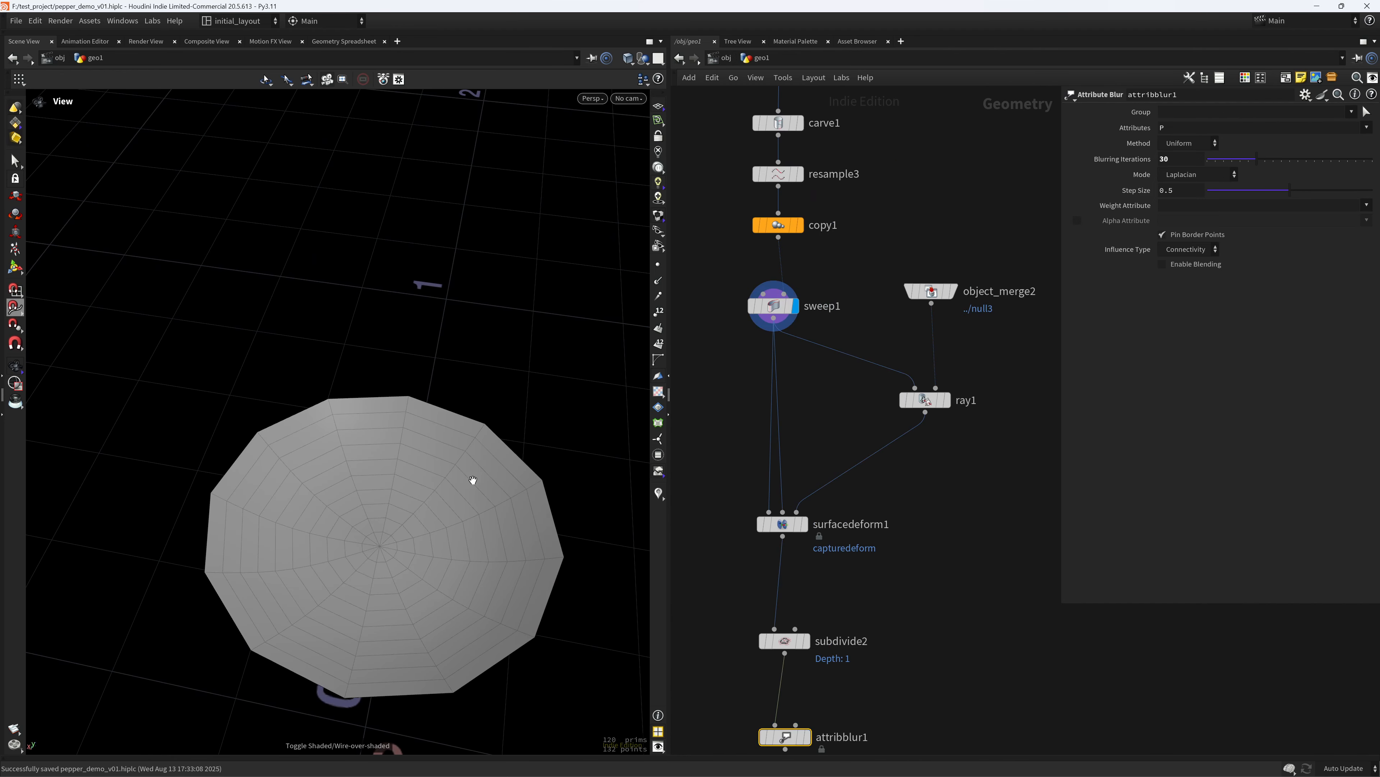
# Enable the Prim Row Attribute output, named primrow, in the attribute settings of sweep1.
pyautogui.click(782, 306)
pyautogui.click(1170, 156)
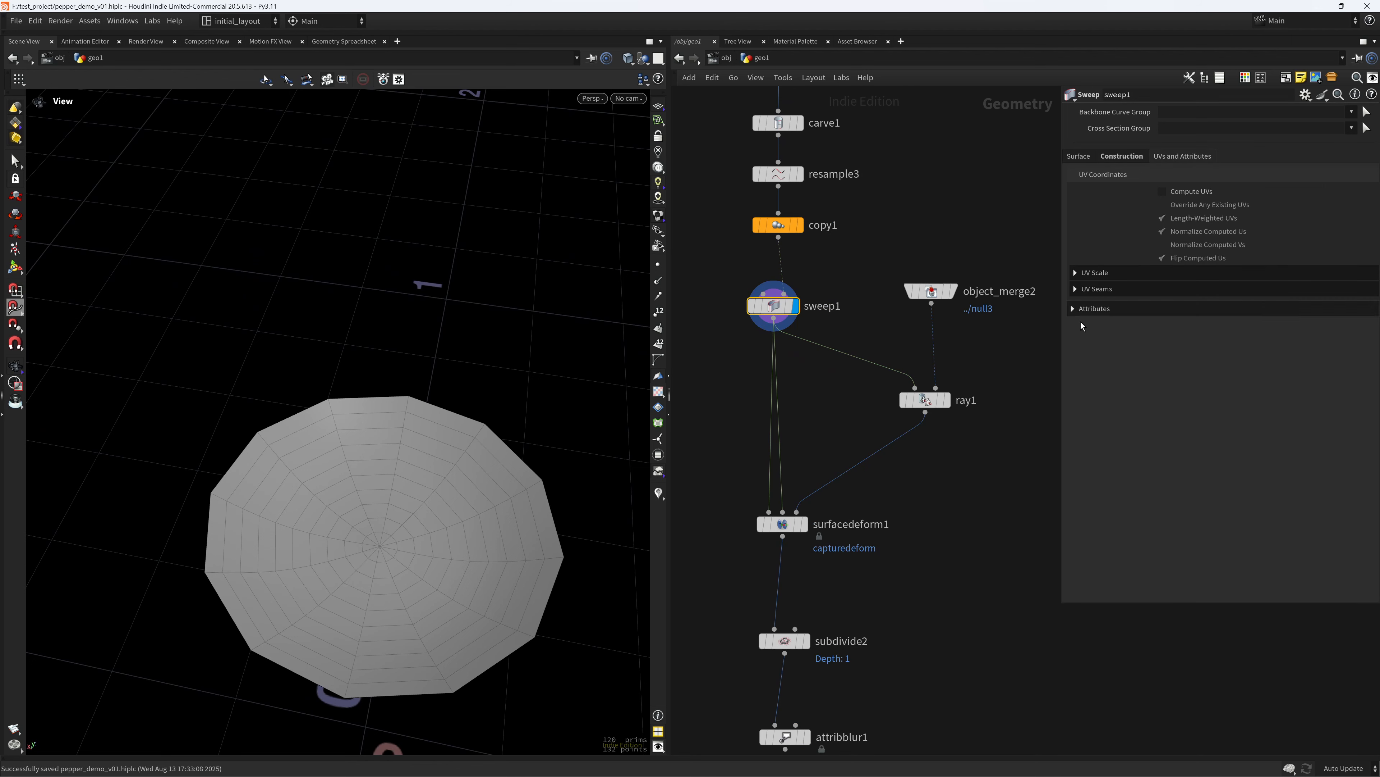
pyautogui.click(1076, 309)
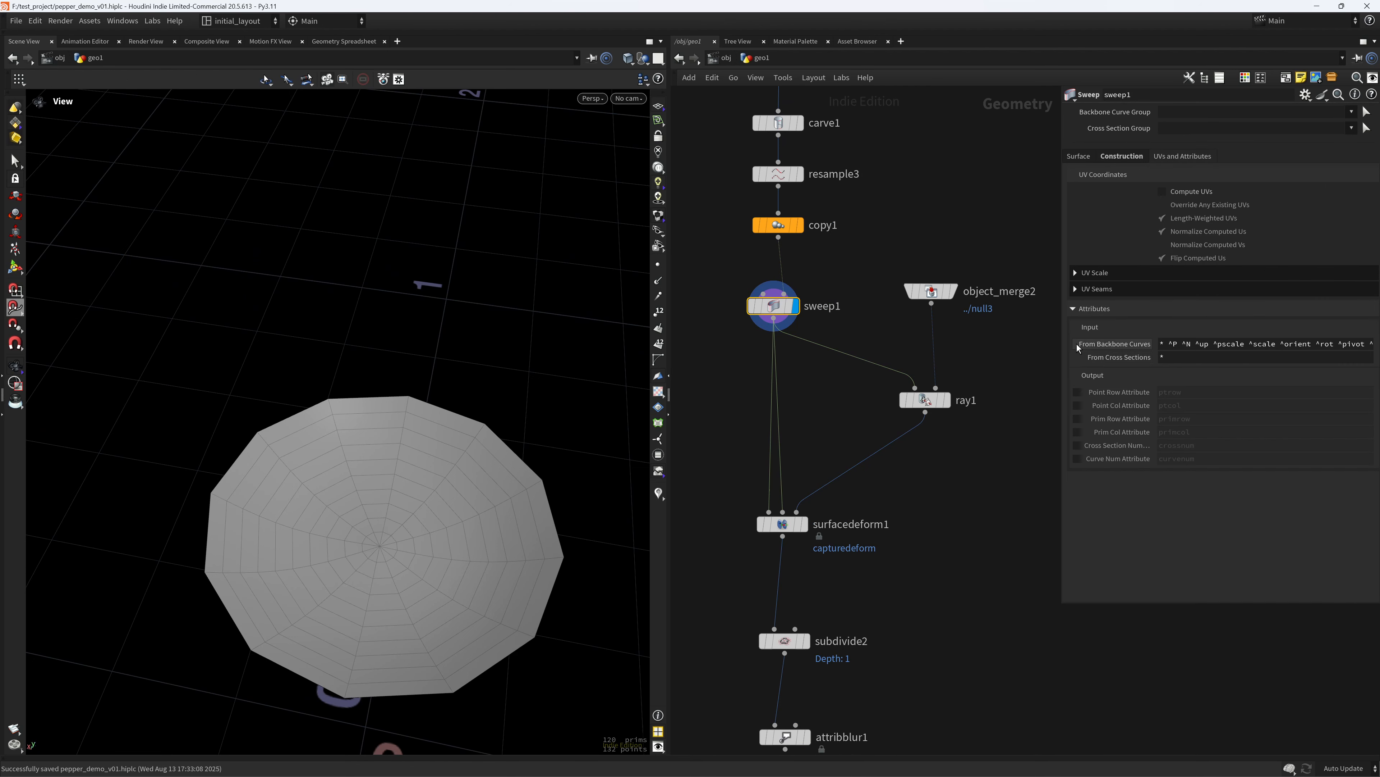
pyautogui.click(1077, 419)
# Visualize the primrow primitive attribute of sweep1 in the viewport and inspect the coloured disc segments.
pyautogui.middleClick(749, 332)
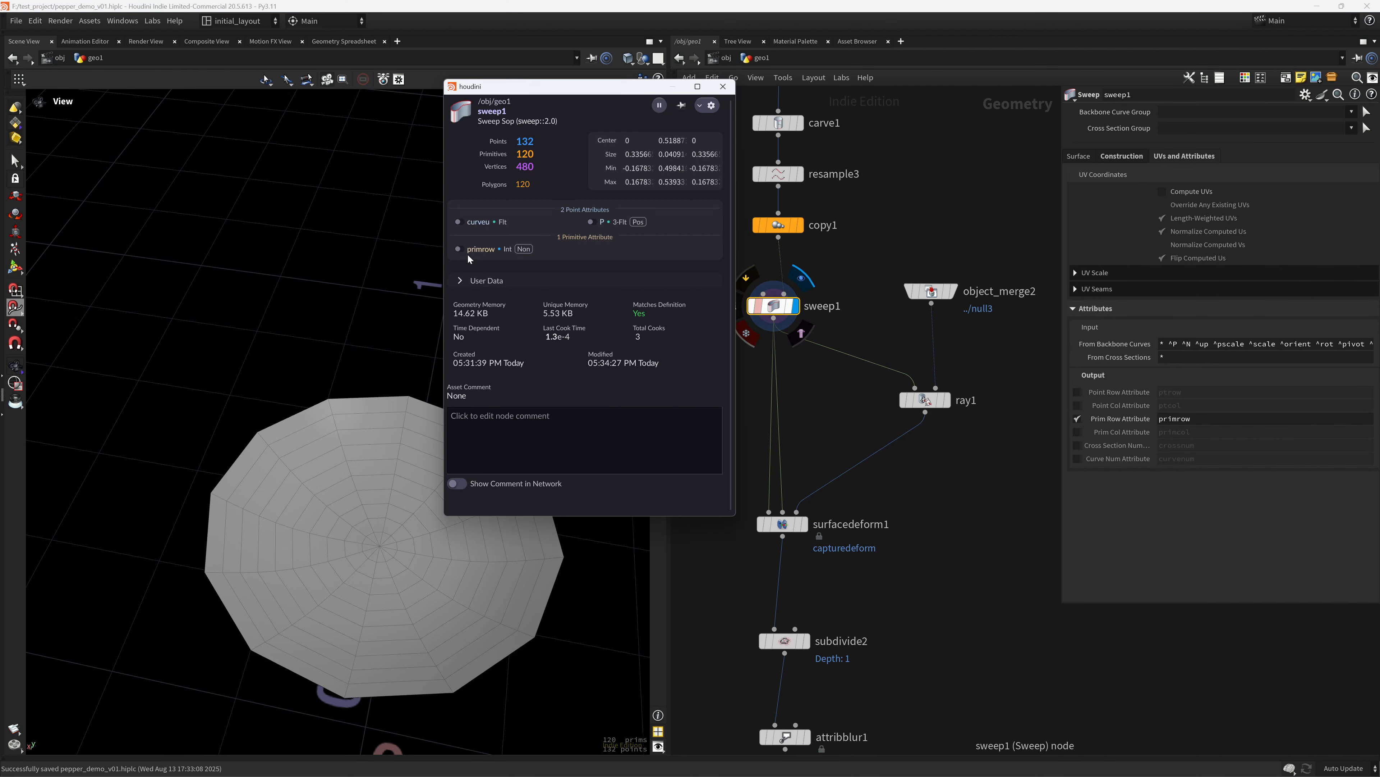
pyautogui.click(723, 87)
pyautogui.click(658, 494)
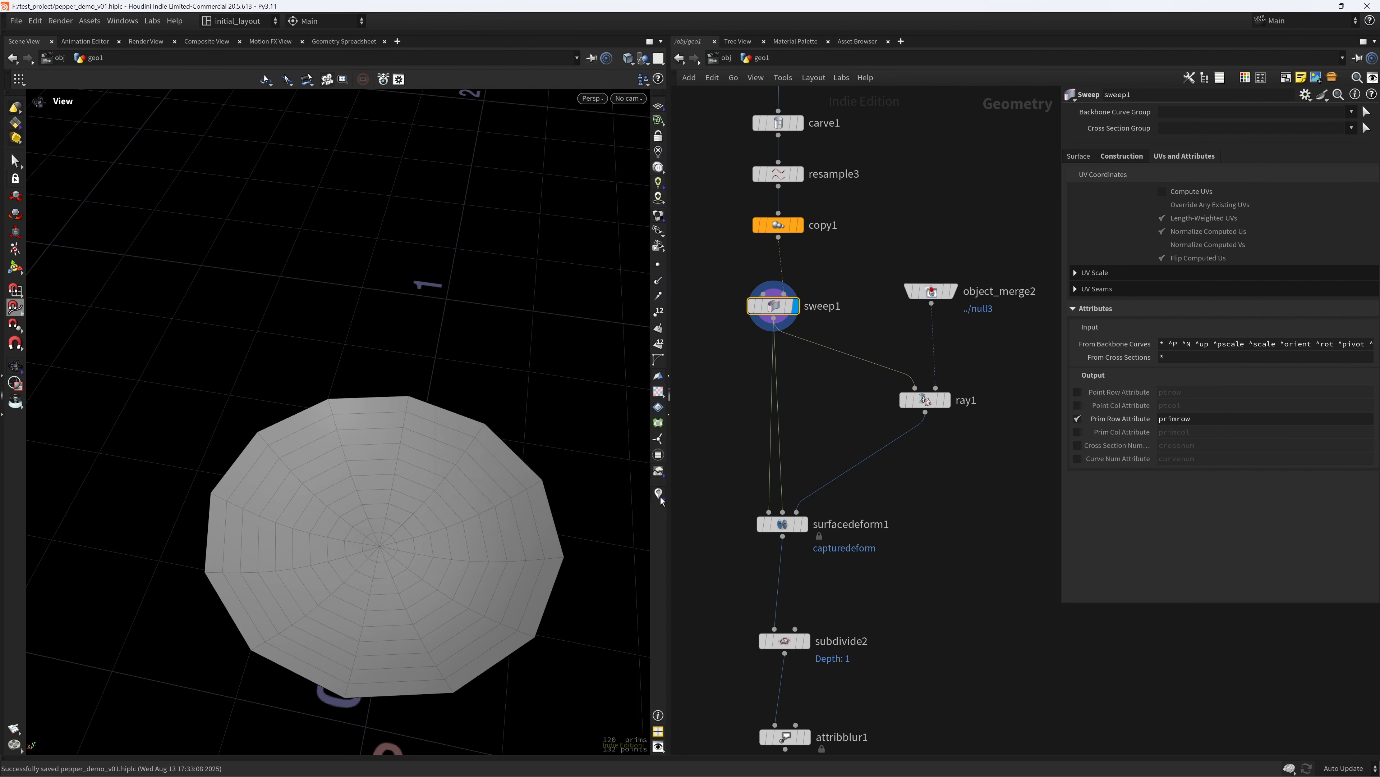
pyautogui.moveTo(496, 537); pyautogui.dragTo(462, 517, button='right')
pyautogui.moveTo(462, 517); pyautogui.dragTo(487, 507)
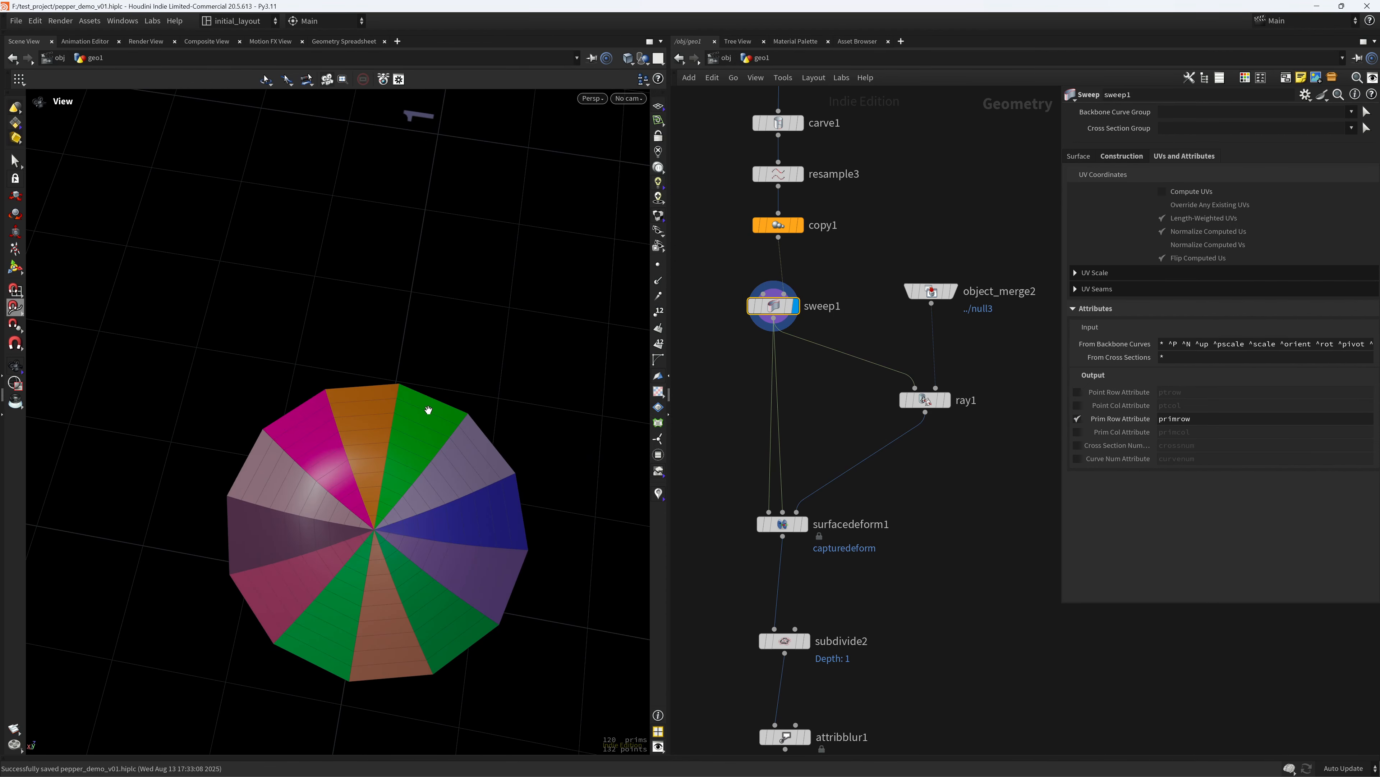
pyautogui.moveTo(454, 566); pyautogui.dragTo(426, 530, button='middle')
# Display the attribblur1 result to check the coloured segments on the smoothed disc.
pyautogui.moveTo(937, 599); pyautogui.dragTo(925, 354, button='middle')
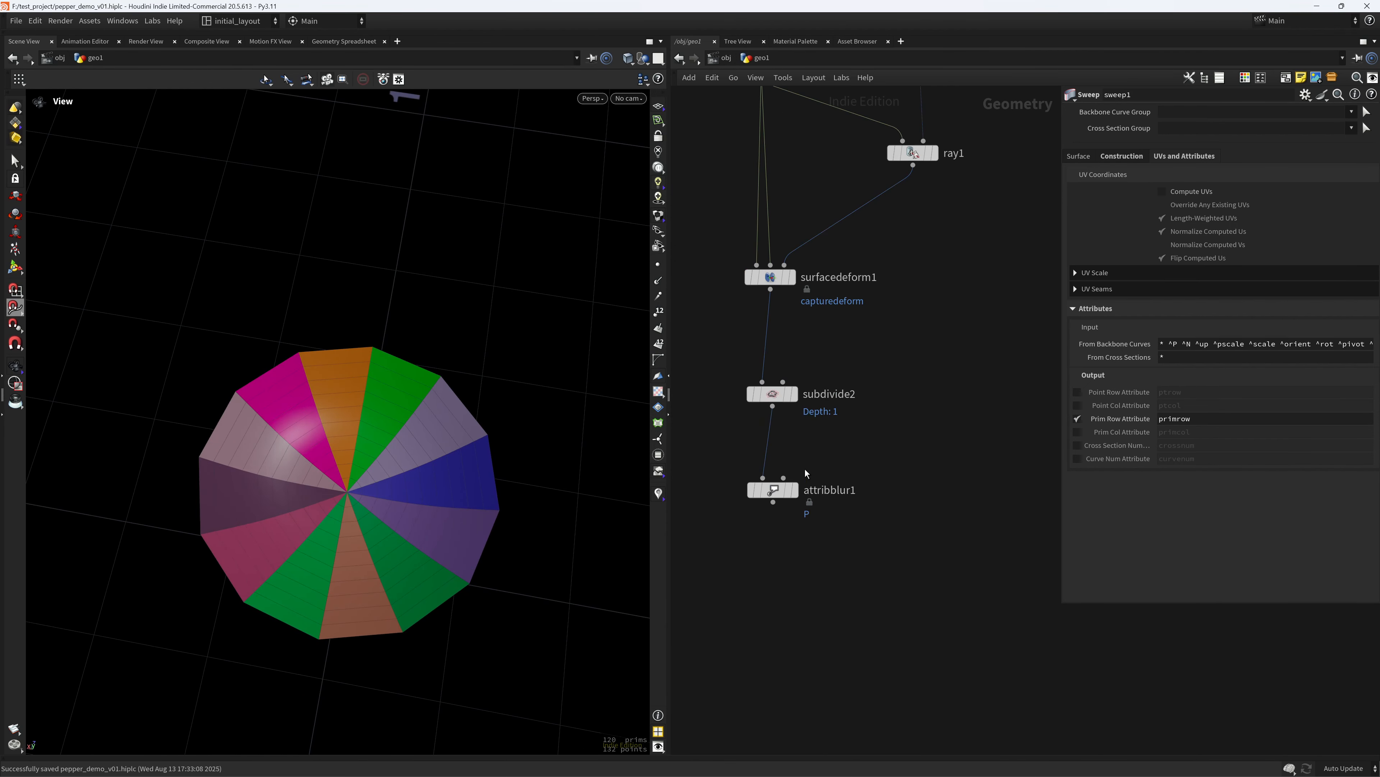
pyautogui.click(803, 470)
pyautogui.moveTo(431, 561); pyautogui.dragTo(390, 498)
pyautogui.moveTo(787, 591); pyautogui.dragTo(781, 503, button='middle')
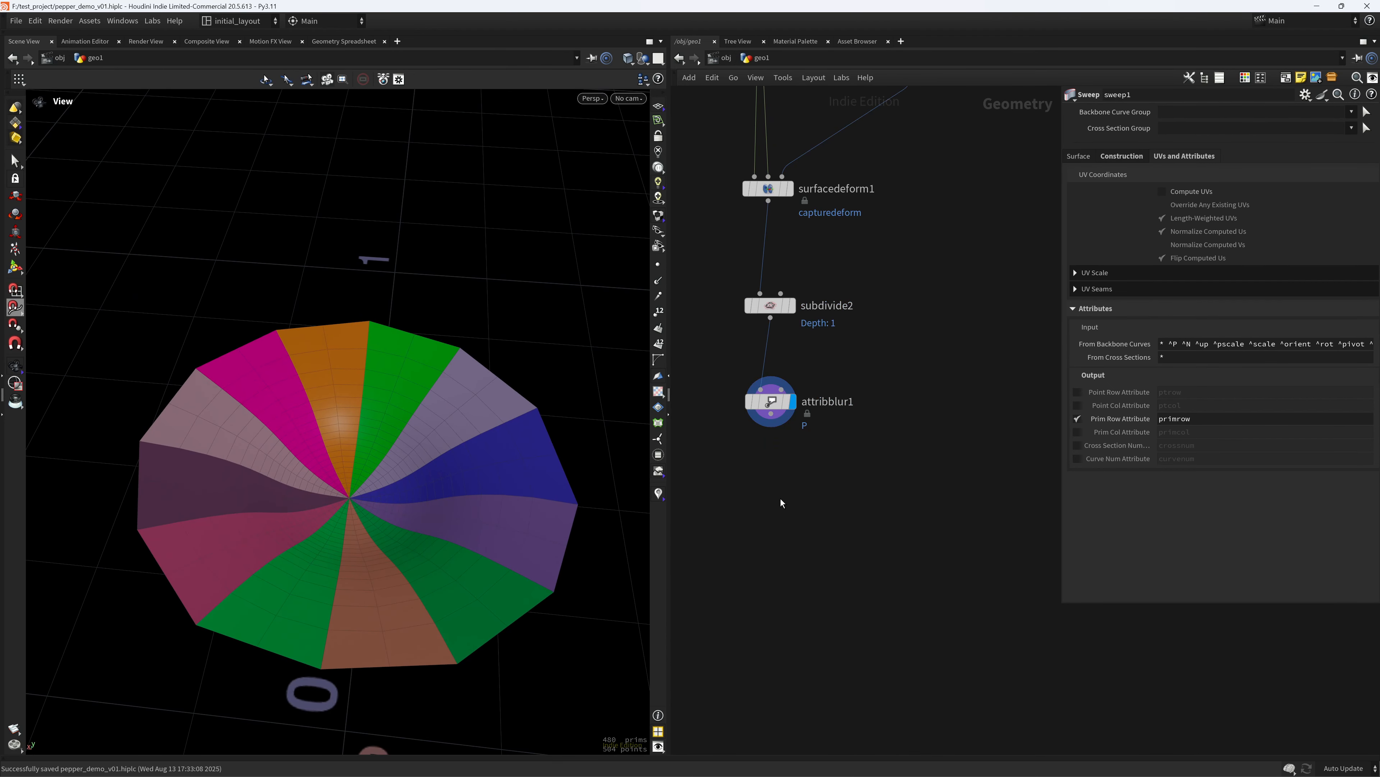
# Add a Group from Attribute Boundary node below attribblur1, connect it to that node's output, and display it.
pyautogui.scroll(3, 783, 478)
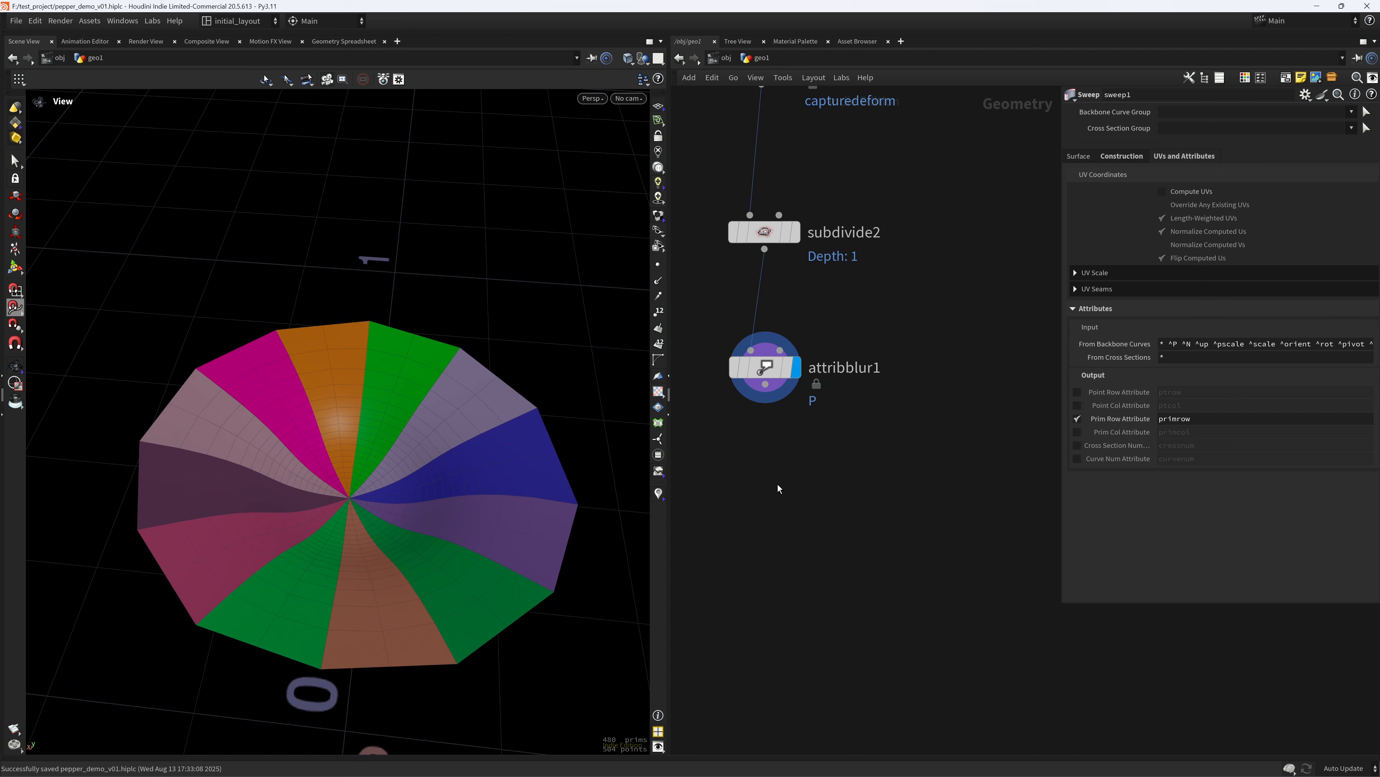
pyautogui.press('Tab')
pyautogui.write('g')
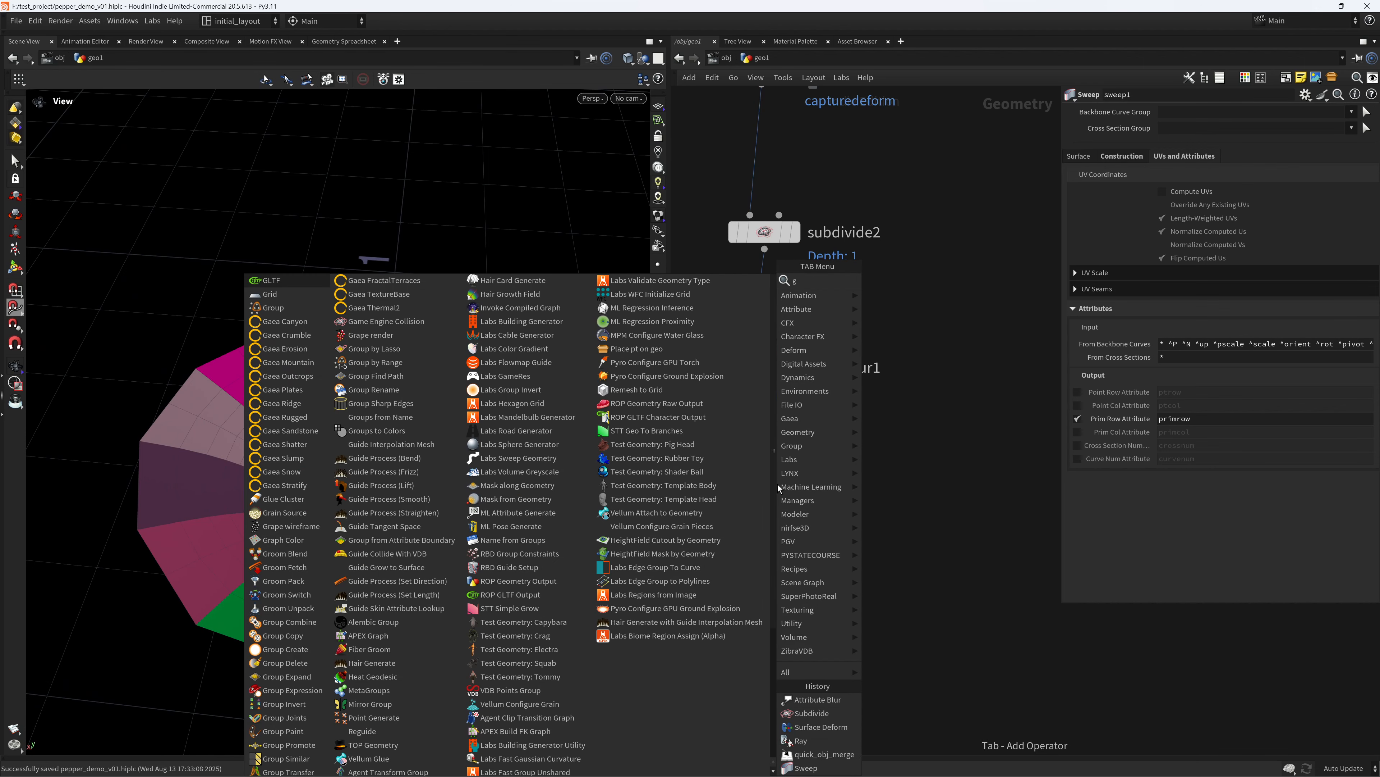
pyautogui.write('attb')
pyautogui.press('Return')
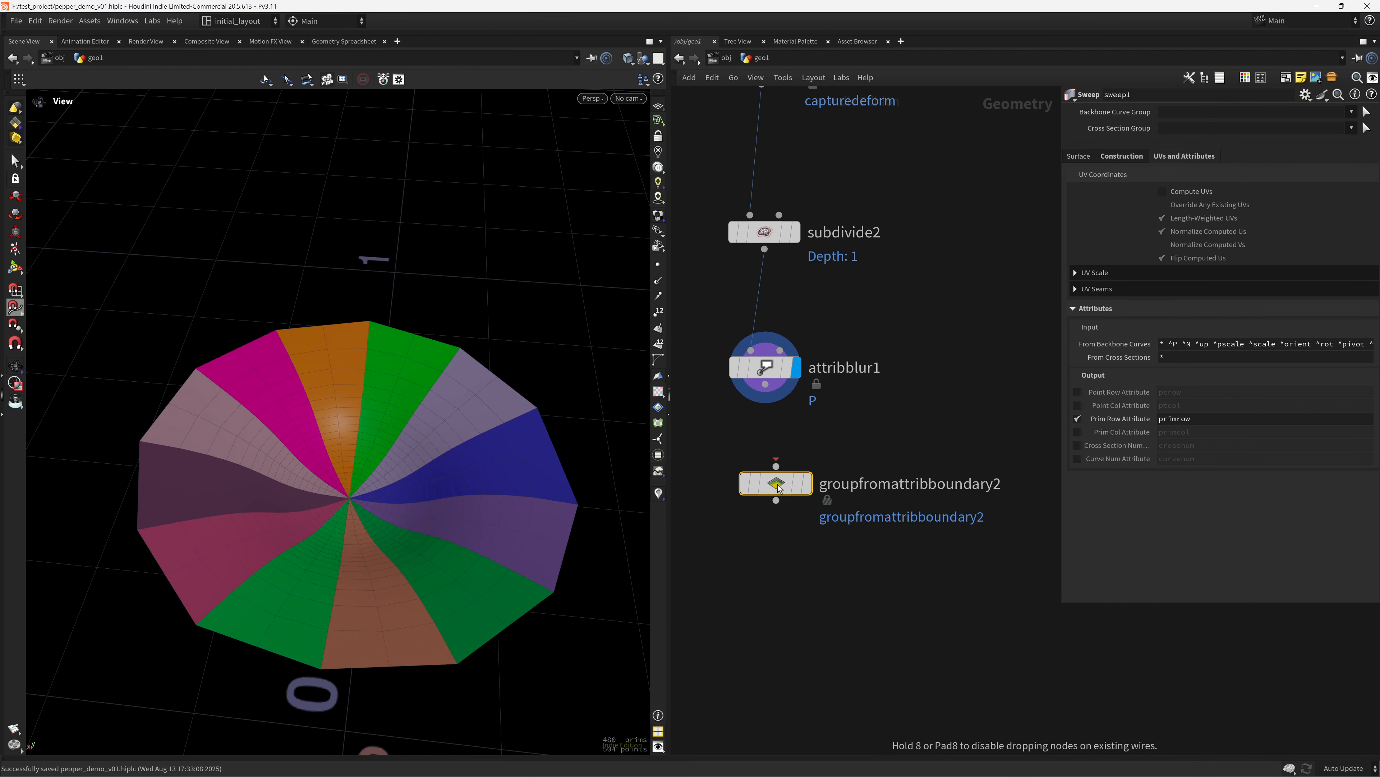
pyautogui.click(778, 487)
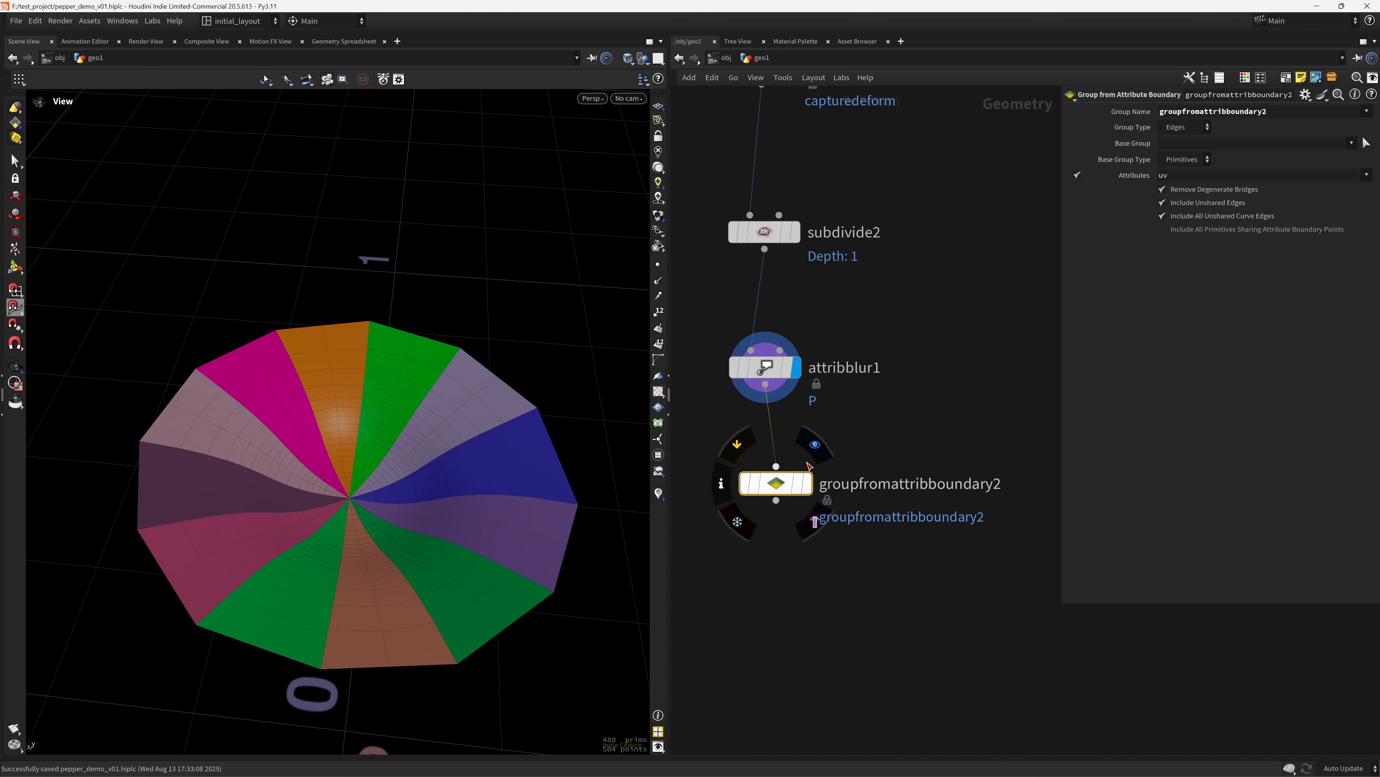
# Name the edge group boundry, base it on the primrow attribute, and exclude unshared edges.
pyautogui.write('boundry')
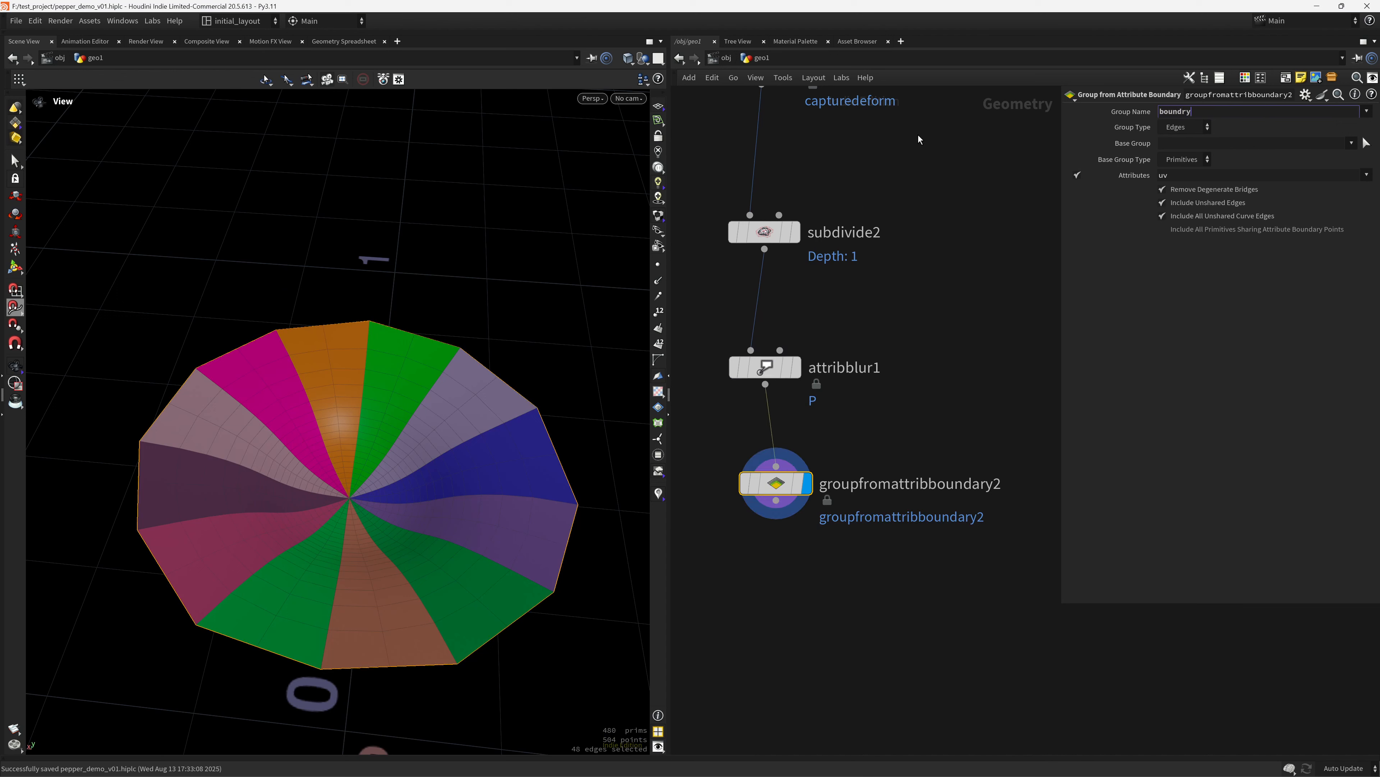
pyautogui.press('Return')
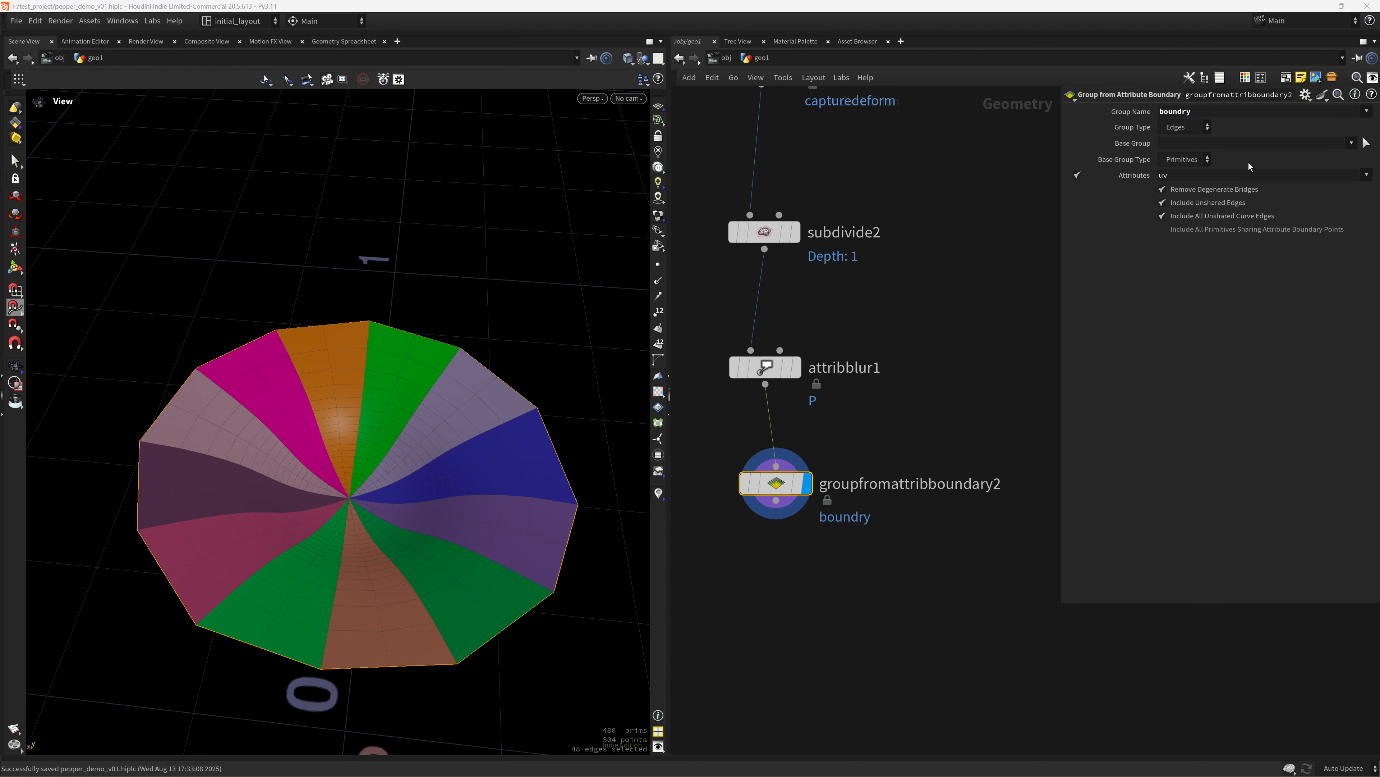
pyautogui.click(1223, 174)
pyautogui.click(1367, 175)
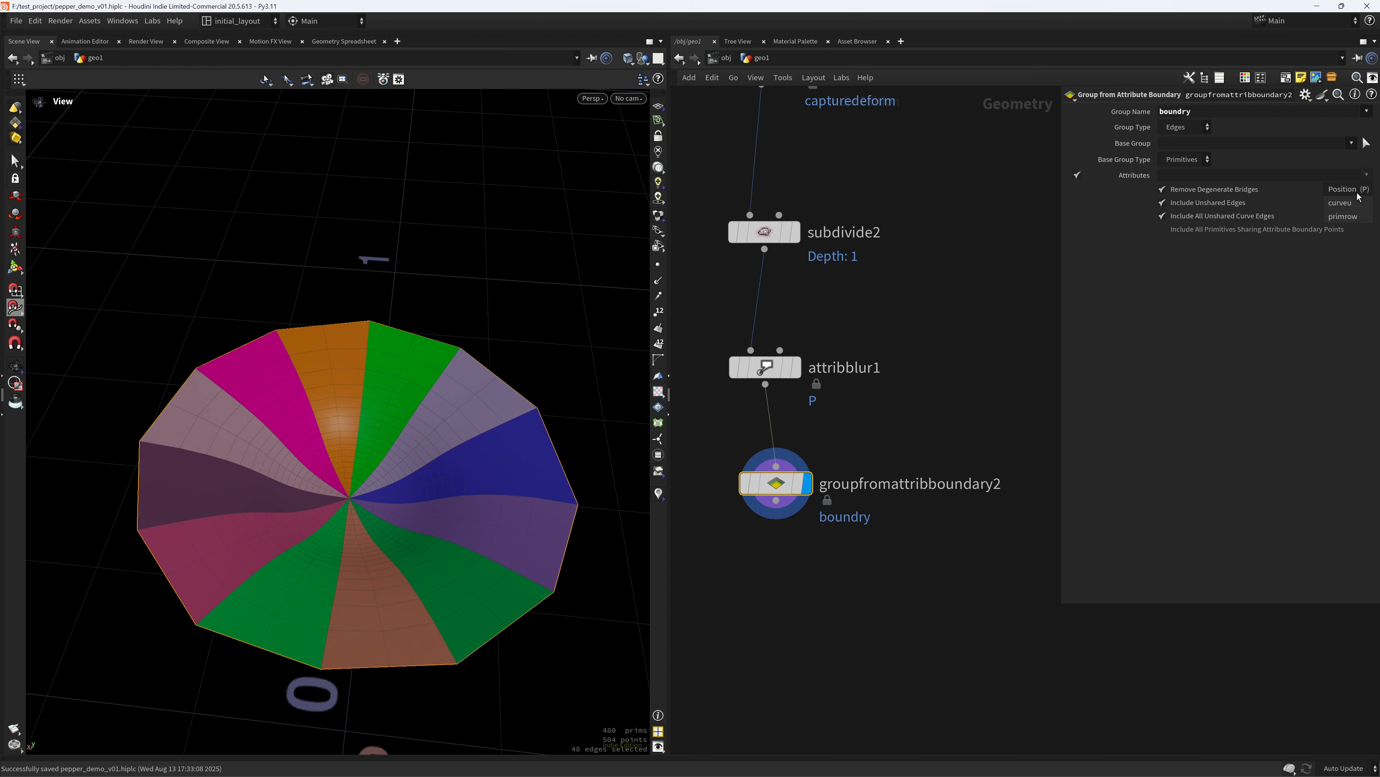
pyautogui.click(1354, 217)
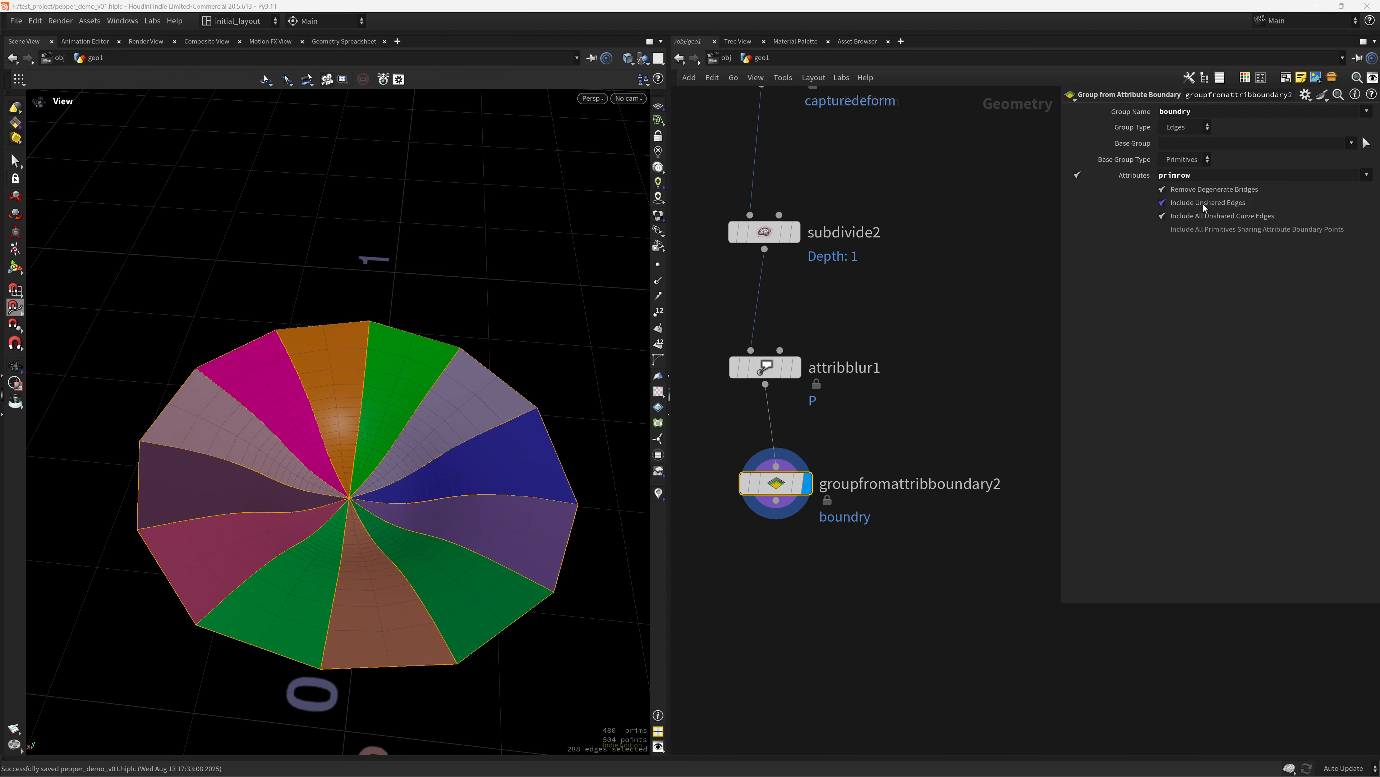
pyautogui.click(1163, 203)
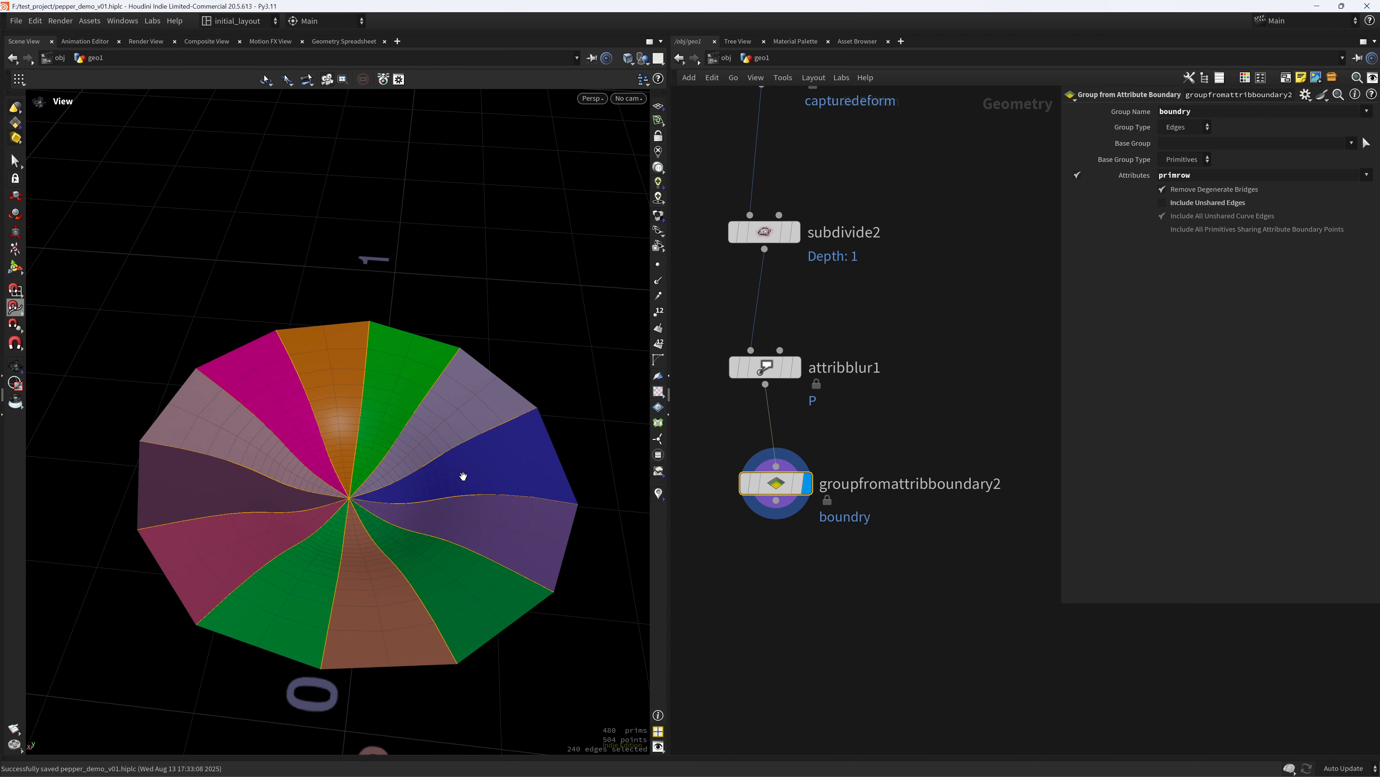
pyautogui.moveTo(463, 476); pyautogui.dragTo(403, 508)
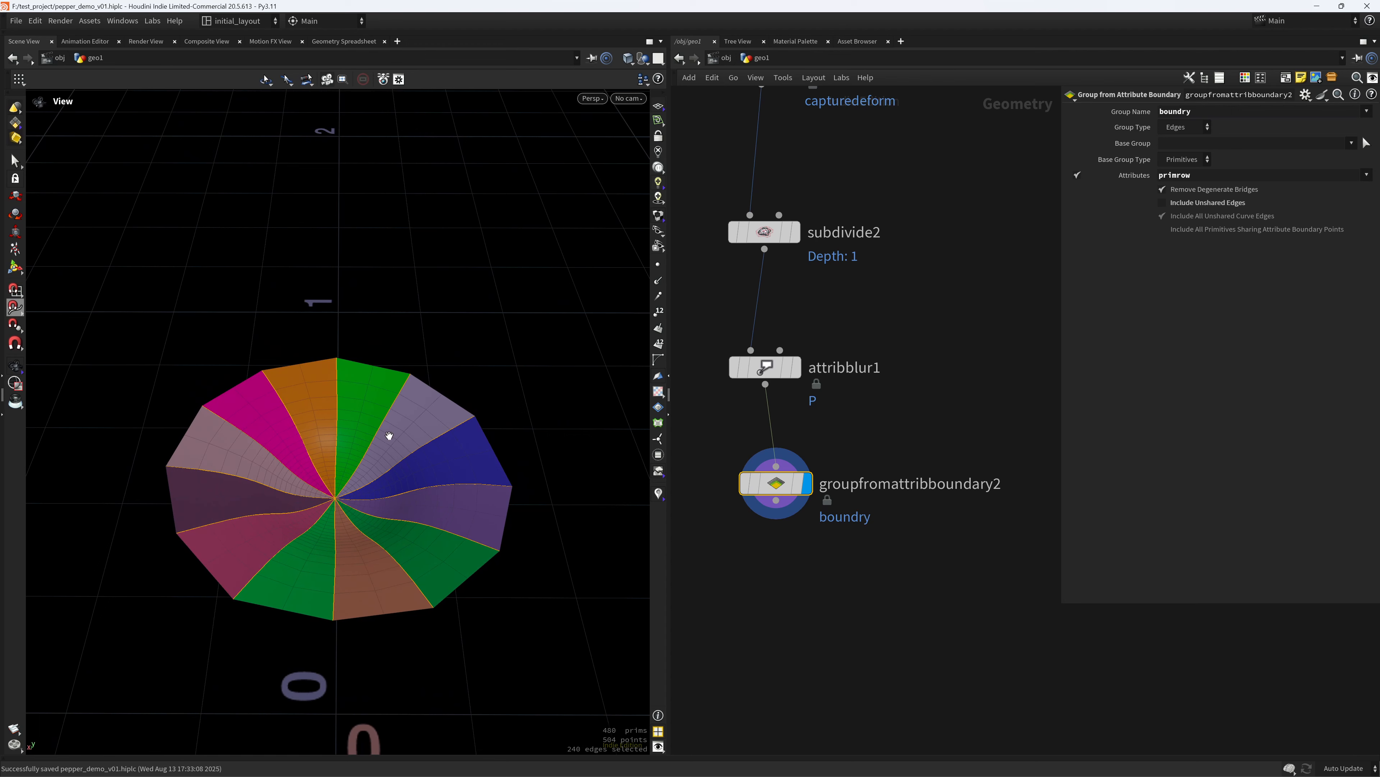
pyautogui.moveTo(389, 436)
pyautogui.mouseDown()
pyautogui.moveTo(367, 450)
pyautogui.moveTo(383, 457)
pyautogui.mouseUp()
# Reposition the groupfromattribboundary2 node beneath attribblur1 in the network.
pyautogui.moveTo(825, 607); pyautogui.dragTo(828, 488, button='middle')
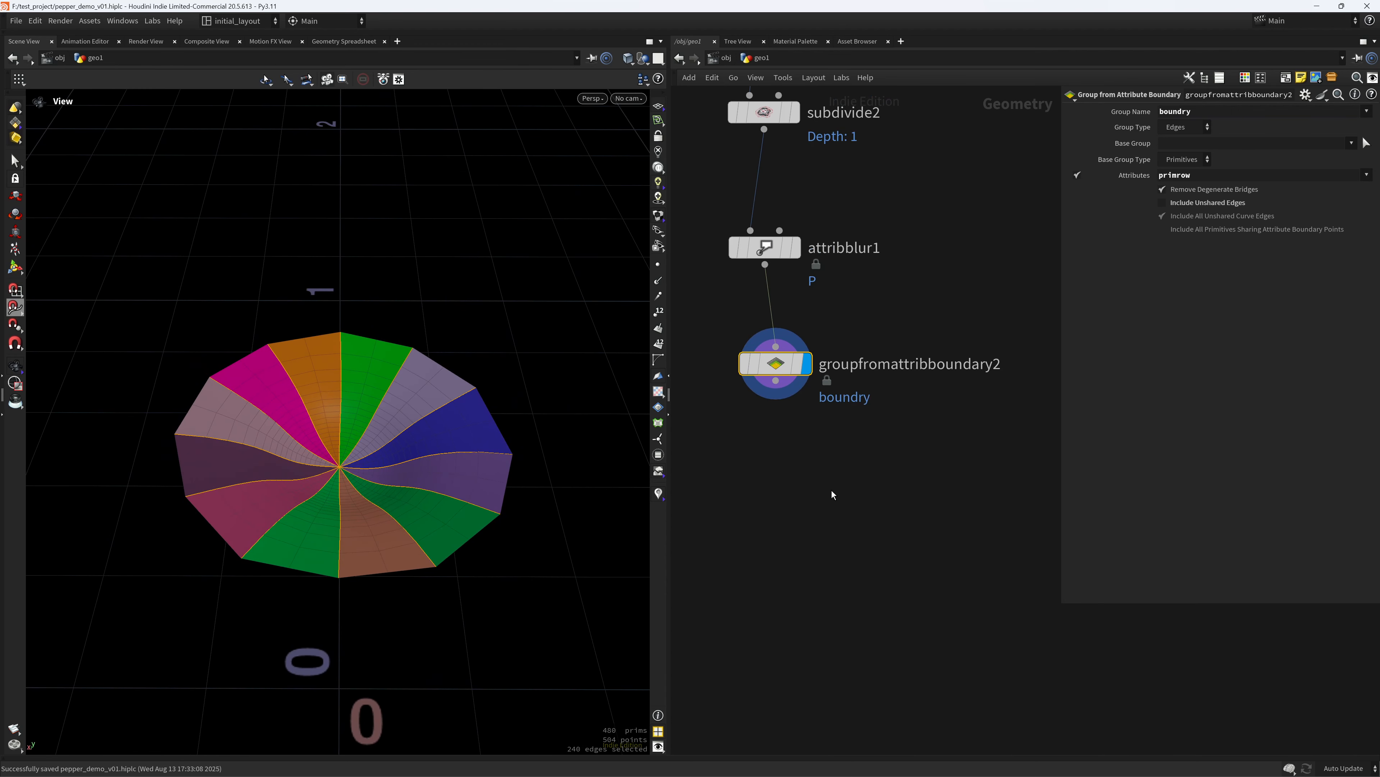
pyautogui.scroll(-3, 828, 489)
pyautogui.moveTo(789, 348); pyautogui.dragTo(796, 401)
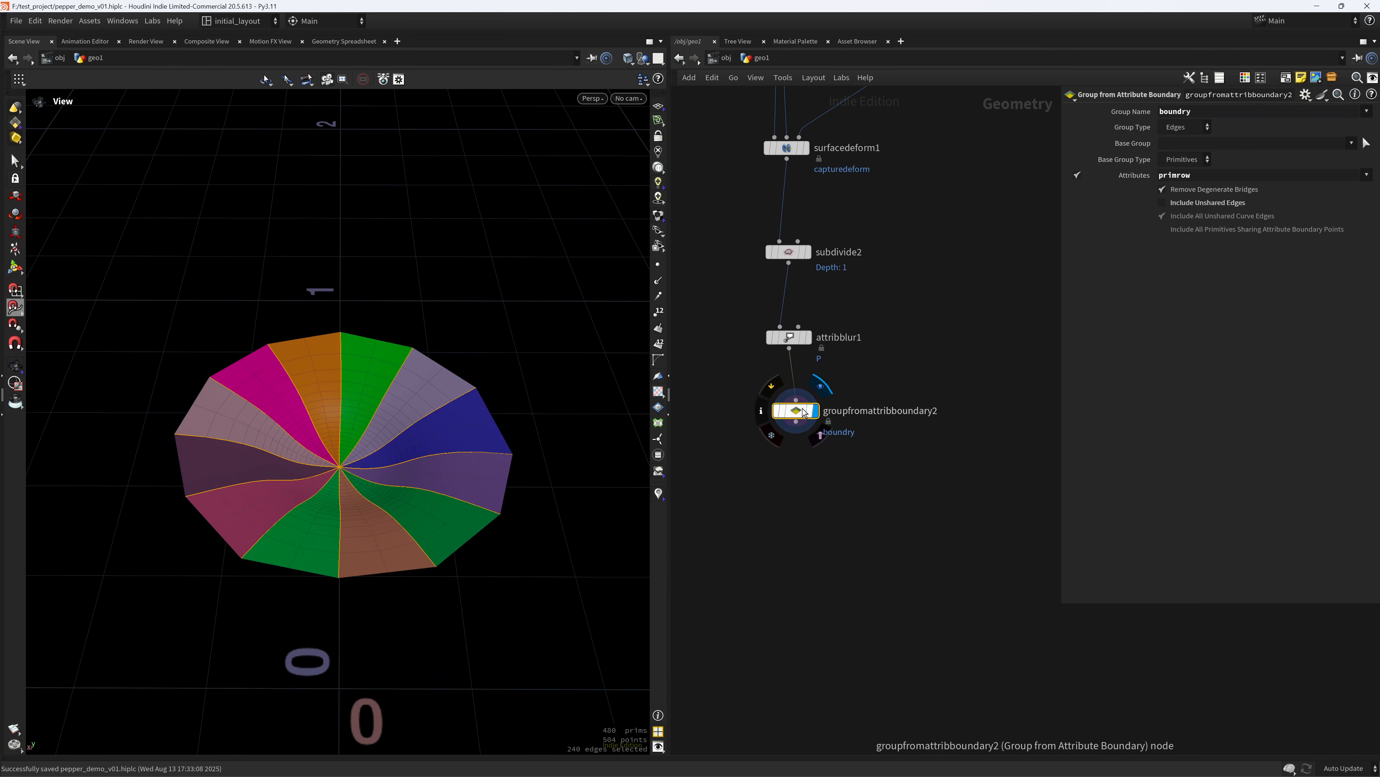
# Add a Subdivide node below groupfromattribboundary2, connect it to that node's output, and display it.
pyautogui.scroll(2, 793, 504)
pyautogui.moveTo(799, 496); pyautogui.dragTo(796, 471, button='middle')
pyautogui.scroll(1, 788, 473)
pyautogui.press('Tab')
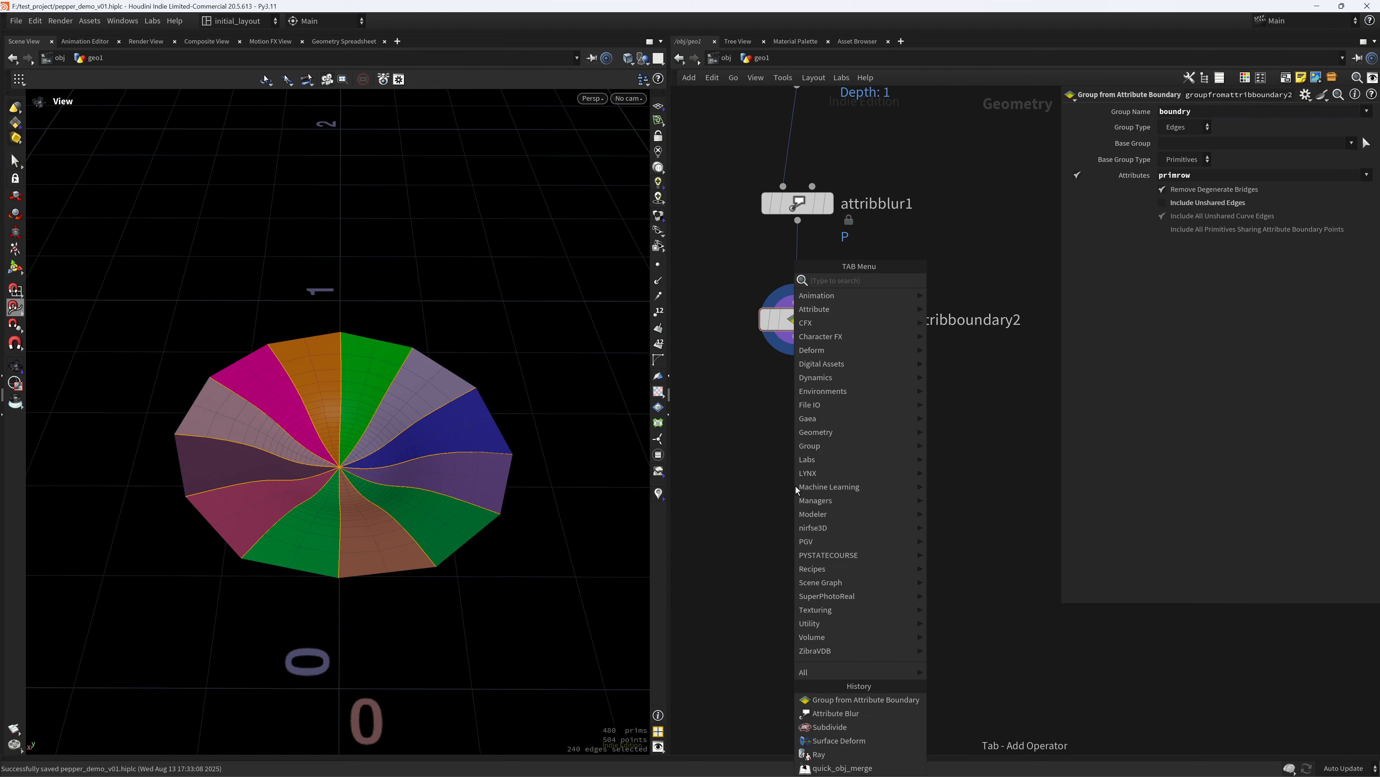
pyautogui.write('sub')
pyautogui.press('Return')
pyautogui.click(796, 485)
pyautogui.moveTo(797, 337); pyautogui.dragTo(780, 468)
pyautogui.click(825, 485)
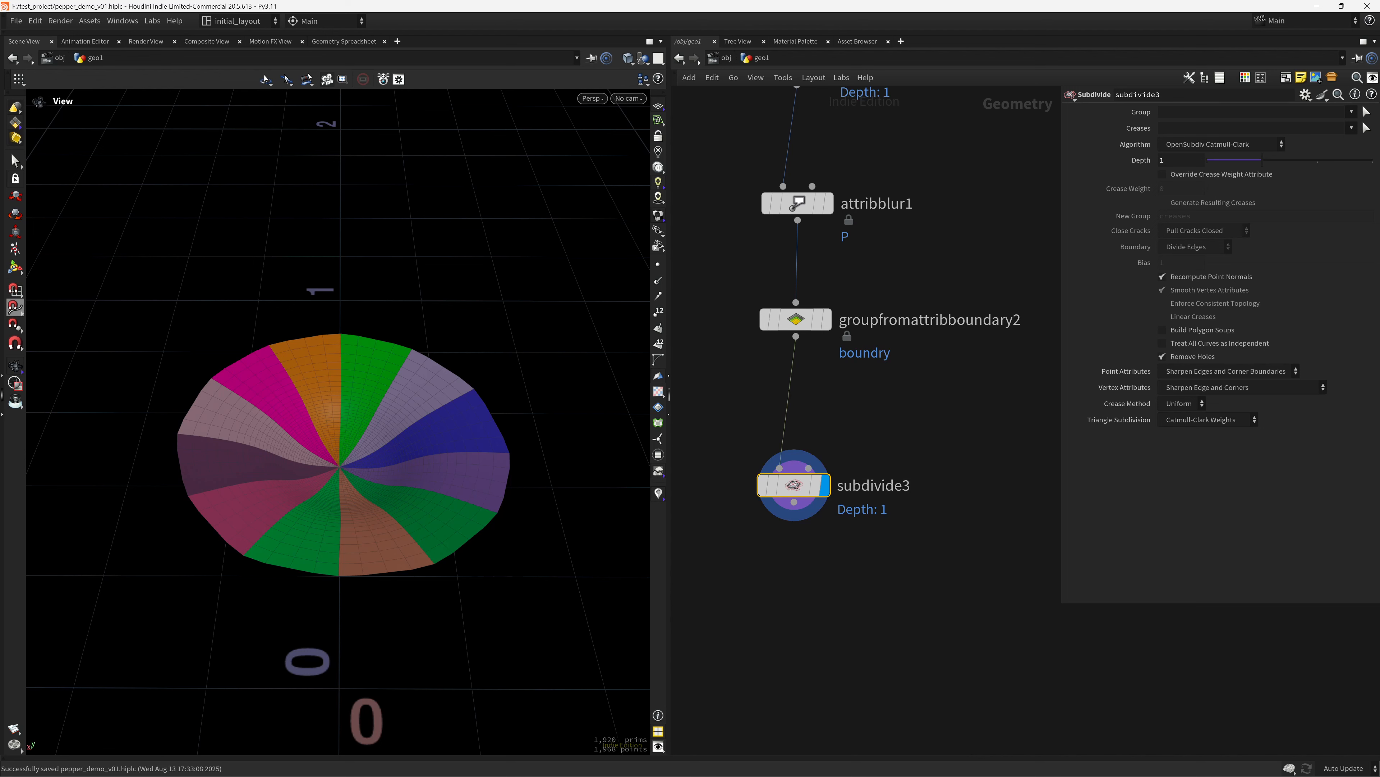
pyautogui.moveTo(795, 485); pyautogui.dragTo(773, 424)
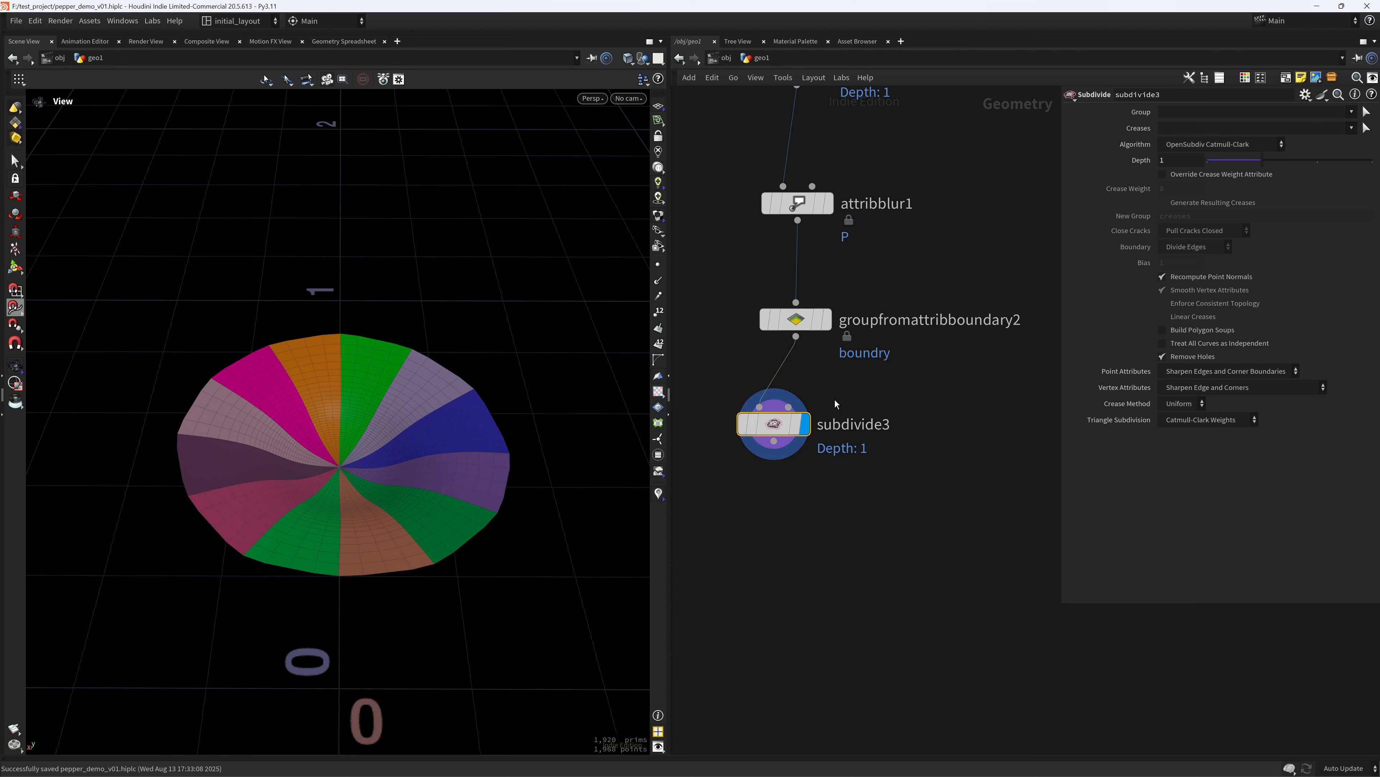
# Branch a Convert Line node off the output of groupfromattribboundary2, beside subdivide3.
pyautogui.click(797, 337)
pyautogui.press('Tab')
pyautogui.write('conve')
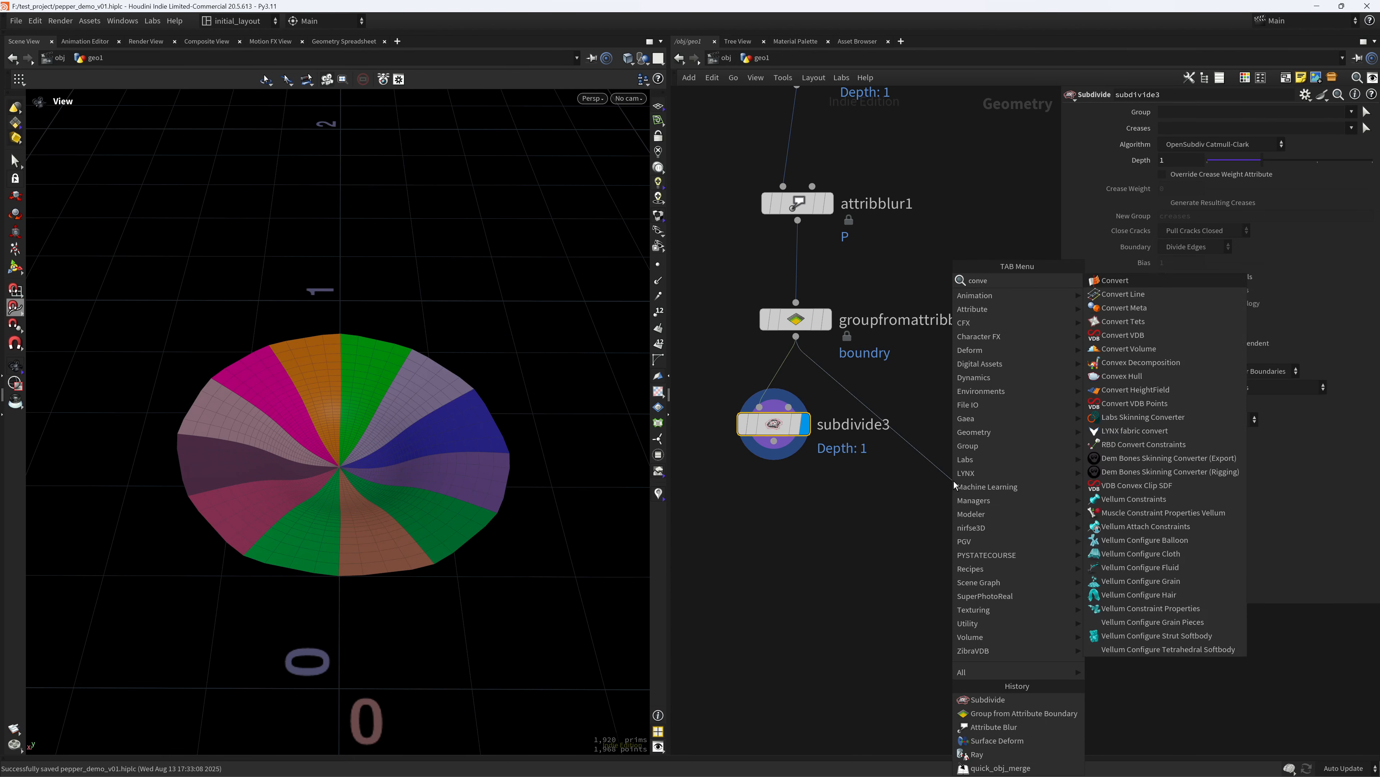
pyautogui.press('Down')
pyautogui.press('Return')
pyautogui.click(955, 481)
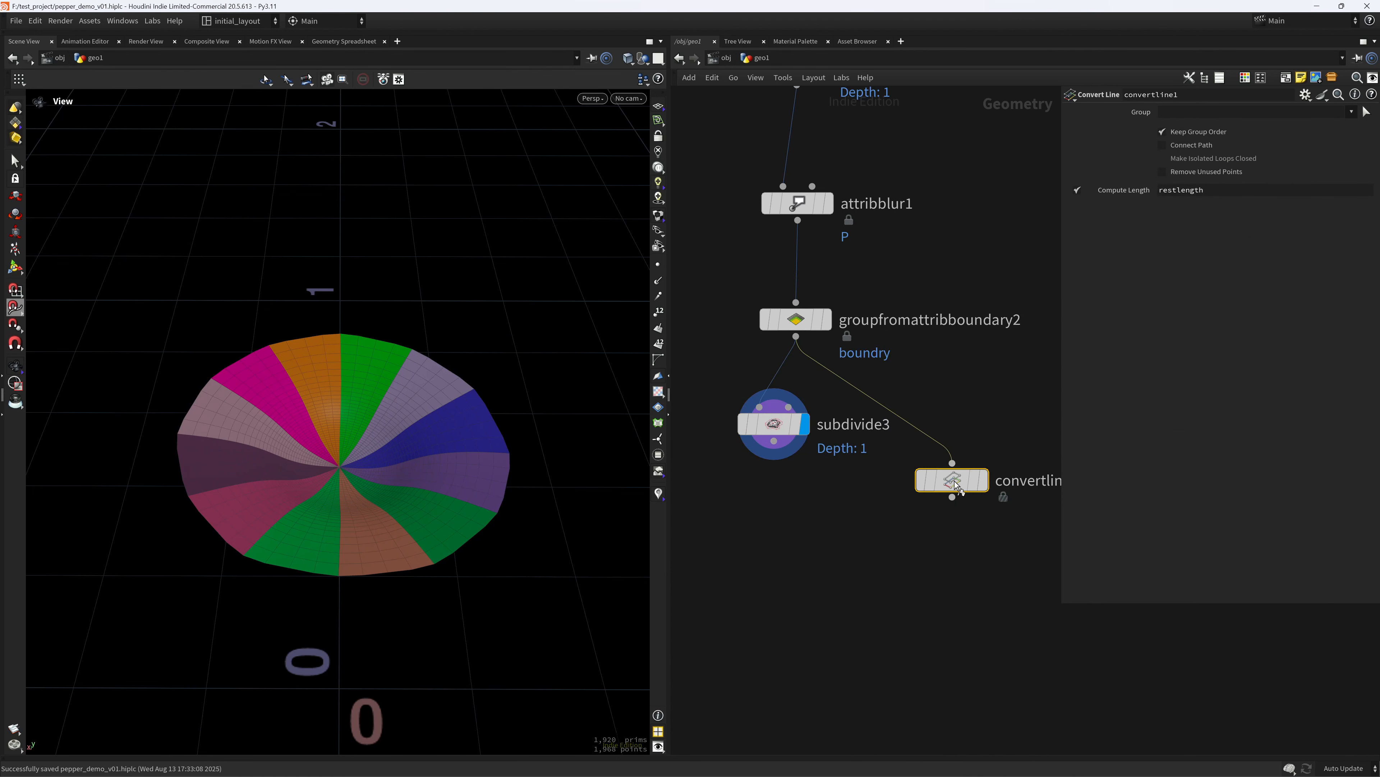
# Restrict convertline1 to the boundry group, display its result, and turn on Connect Path.
pyautogui.click(1351, 113)
pyautogui.click(1317, 138)
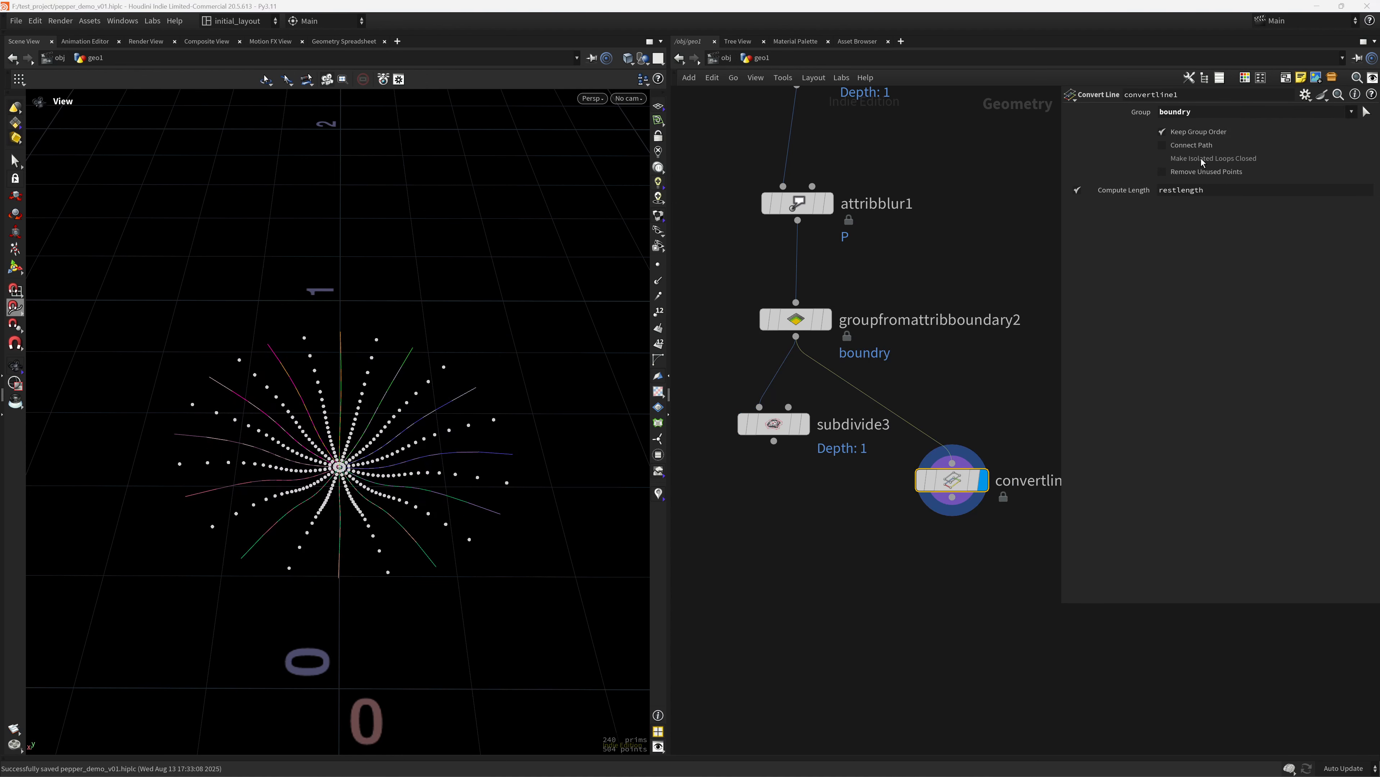
pyautogui.click(1198, 146)
# Add an Attribute Wrangle with subdivide3 as its first input and convertline1 as its second, and display it.
pyautogui.moveTo(837, 598); pyautogui.dragTo(838, 555, button='middle')
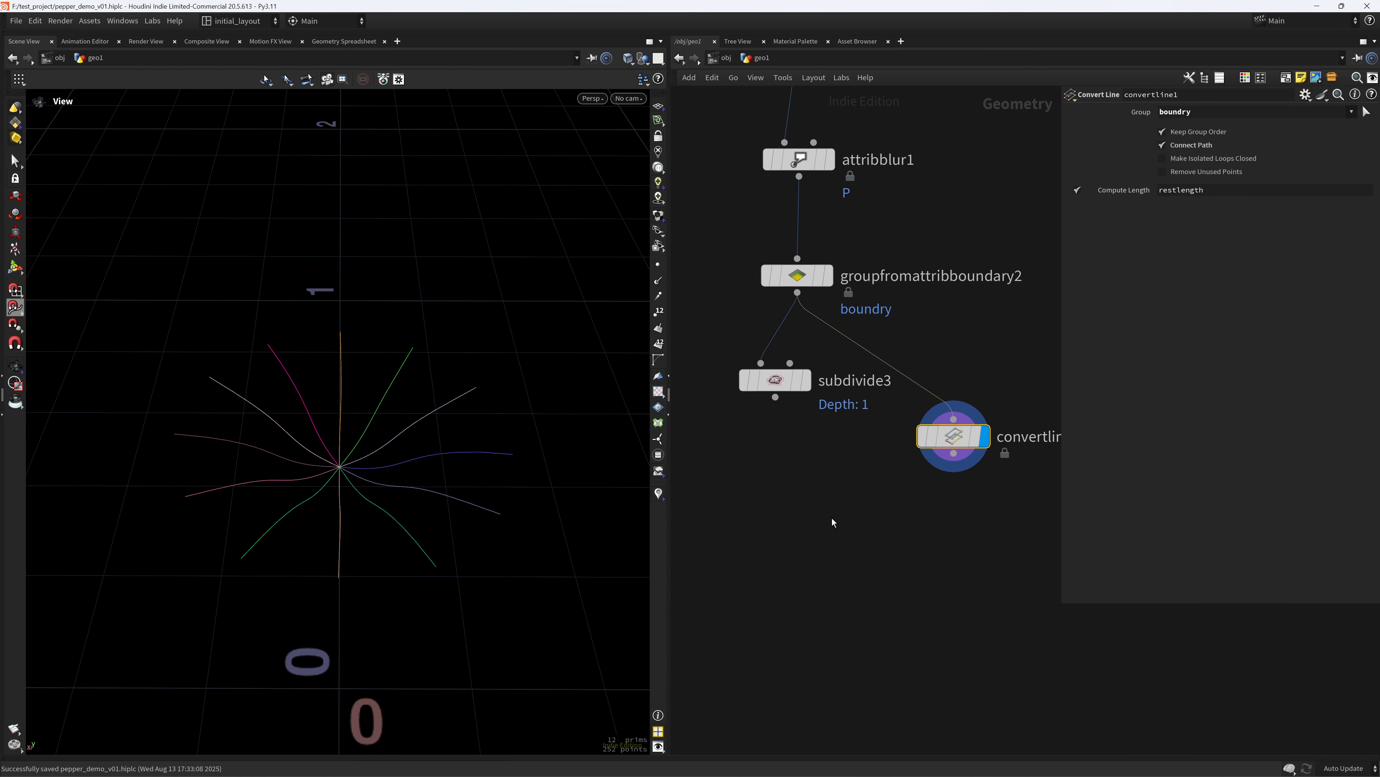
pyautogui.press('Tab')
pyautogui.write('atwr')
pyautogui.press('Return')
pyautogui.press('Return')
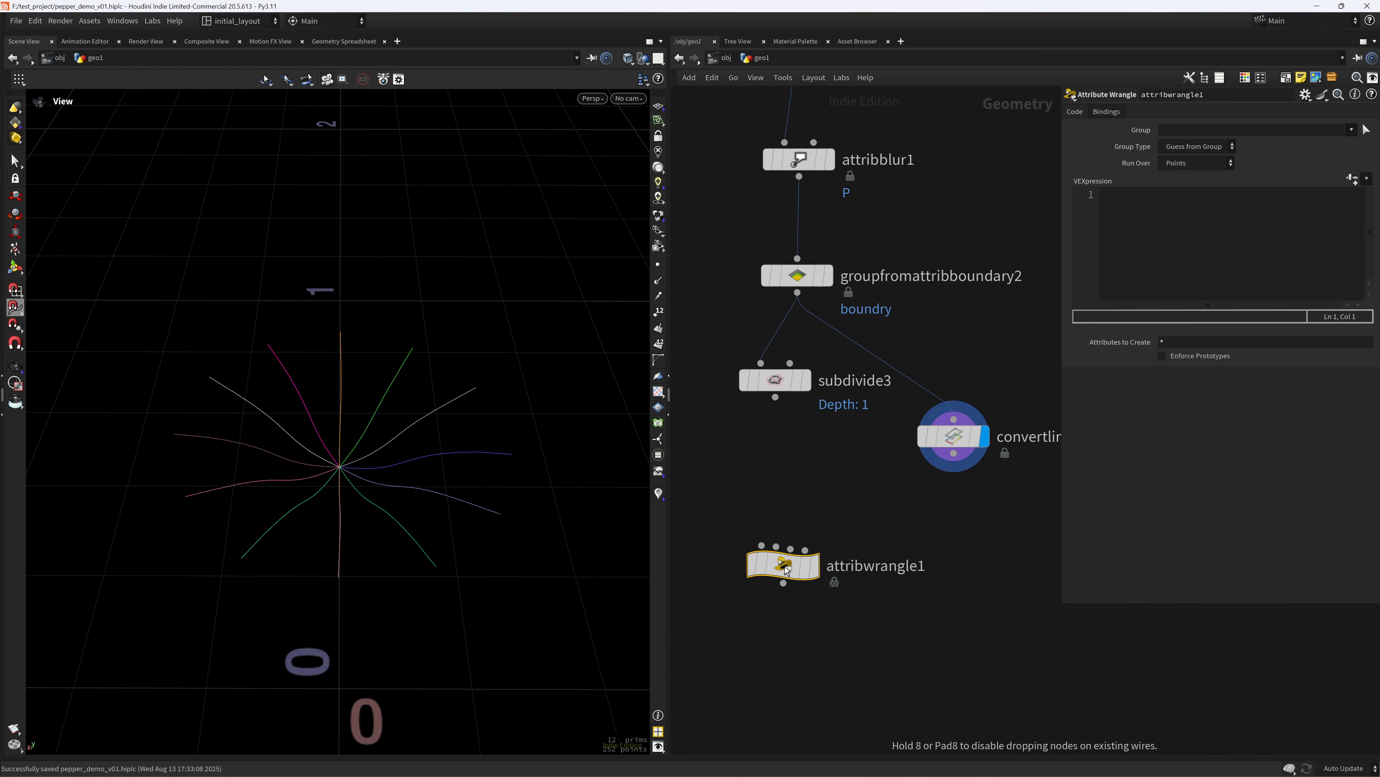
pyautogui.moveTo(776, 398); pyautogui.dragTo(954, 453)
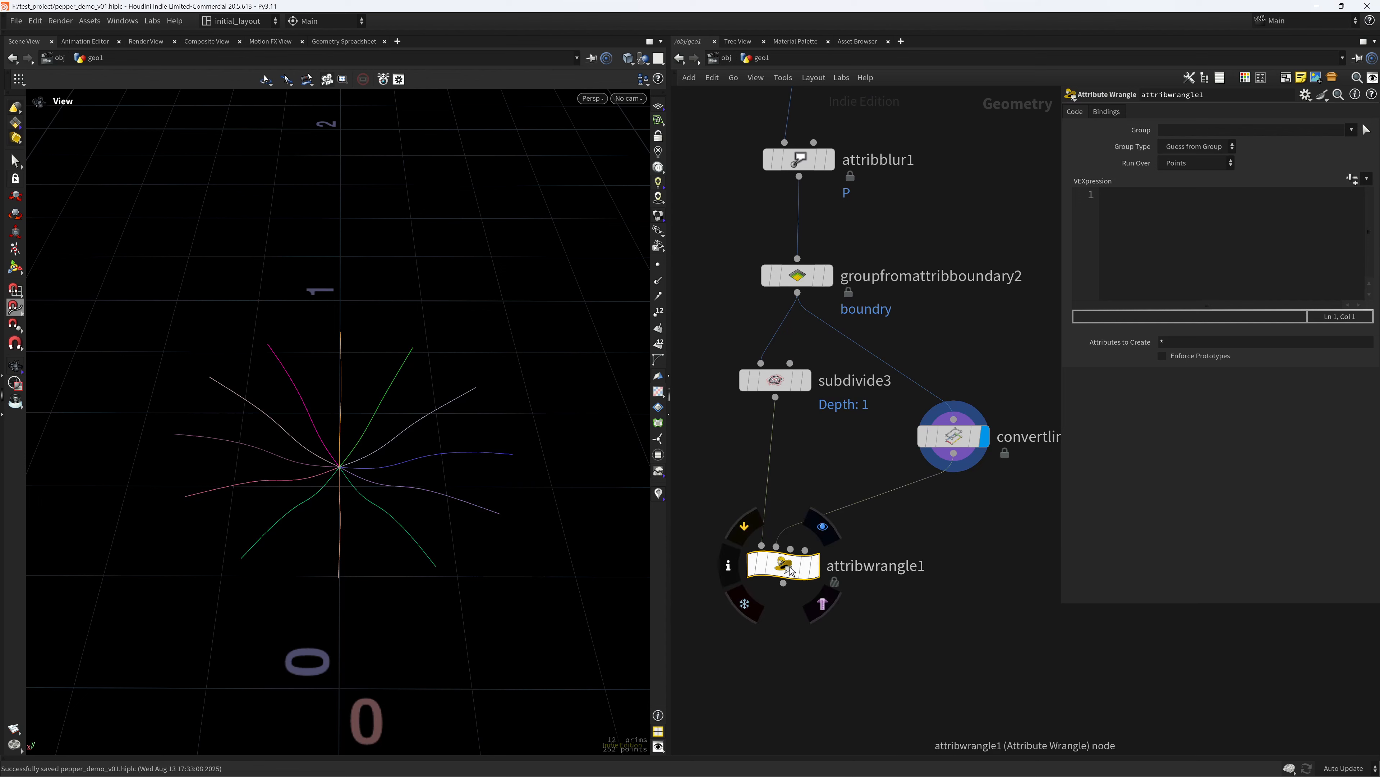
pyautogui.click(822, 526)
pyautogui.moveTo(801, 575); pyautogui.dragTo(813, 574)
pyautogui.click(740, 564)
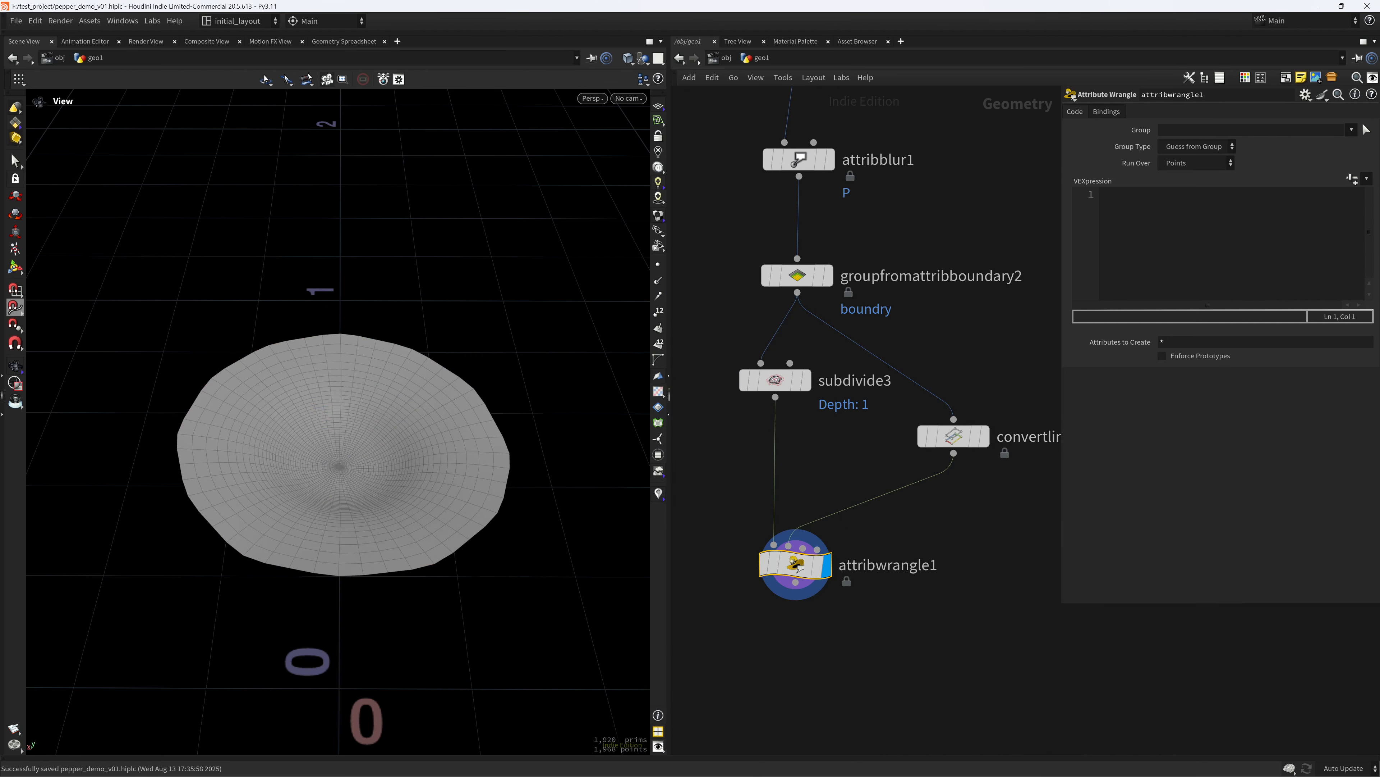
# Enter the wrangle code f@dist = xyzdist(1,v@P); to store each point's distance to the lines.
pyautogui.click(1206, 211)
pyautogui.write('f@dist')
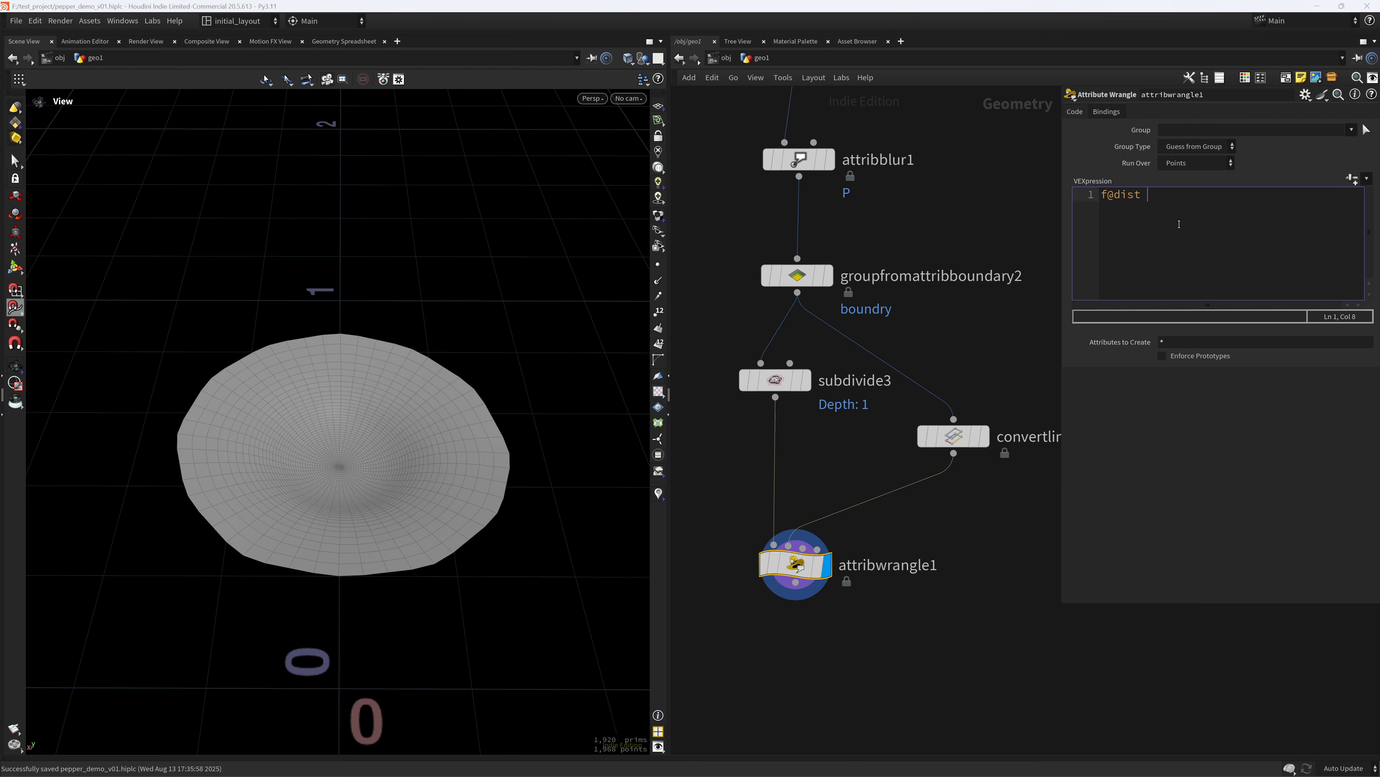
pyautogui.write(' = xyzd')
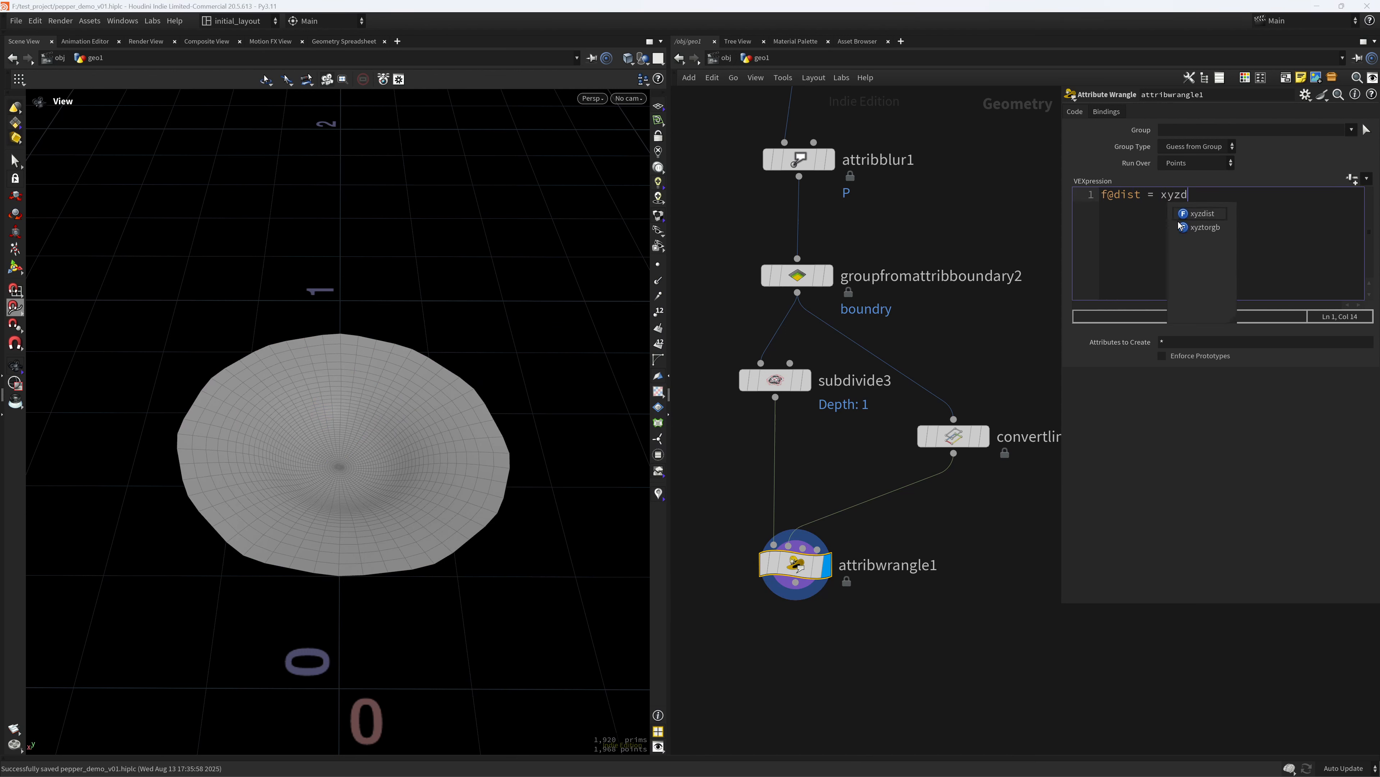
pyautogui.write('ist()')
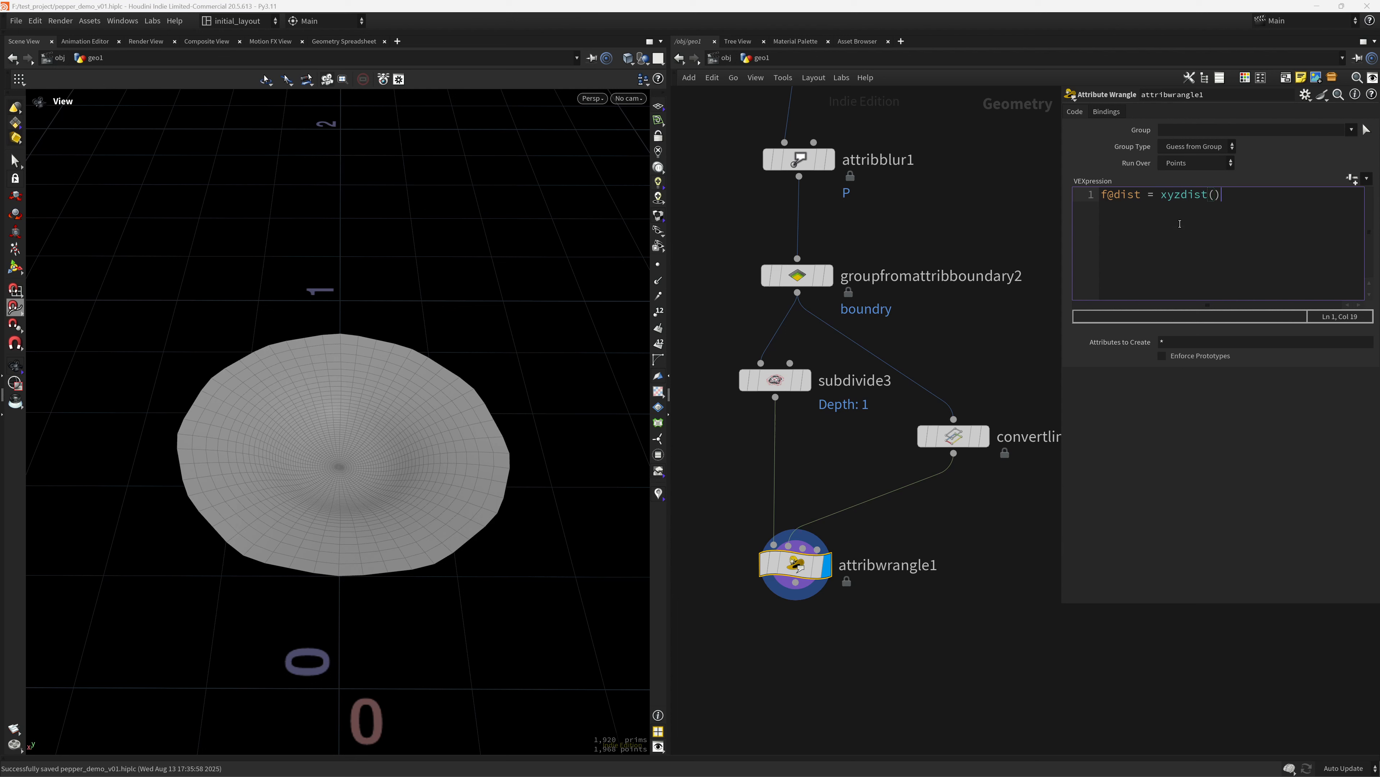
pyautogui.write('1,v@P);')
pyautogui.click(795, 644)
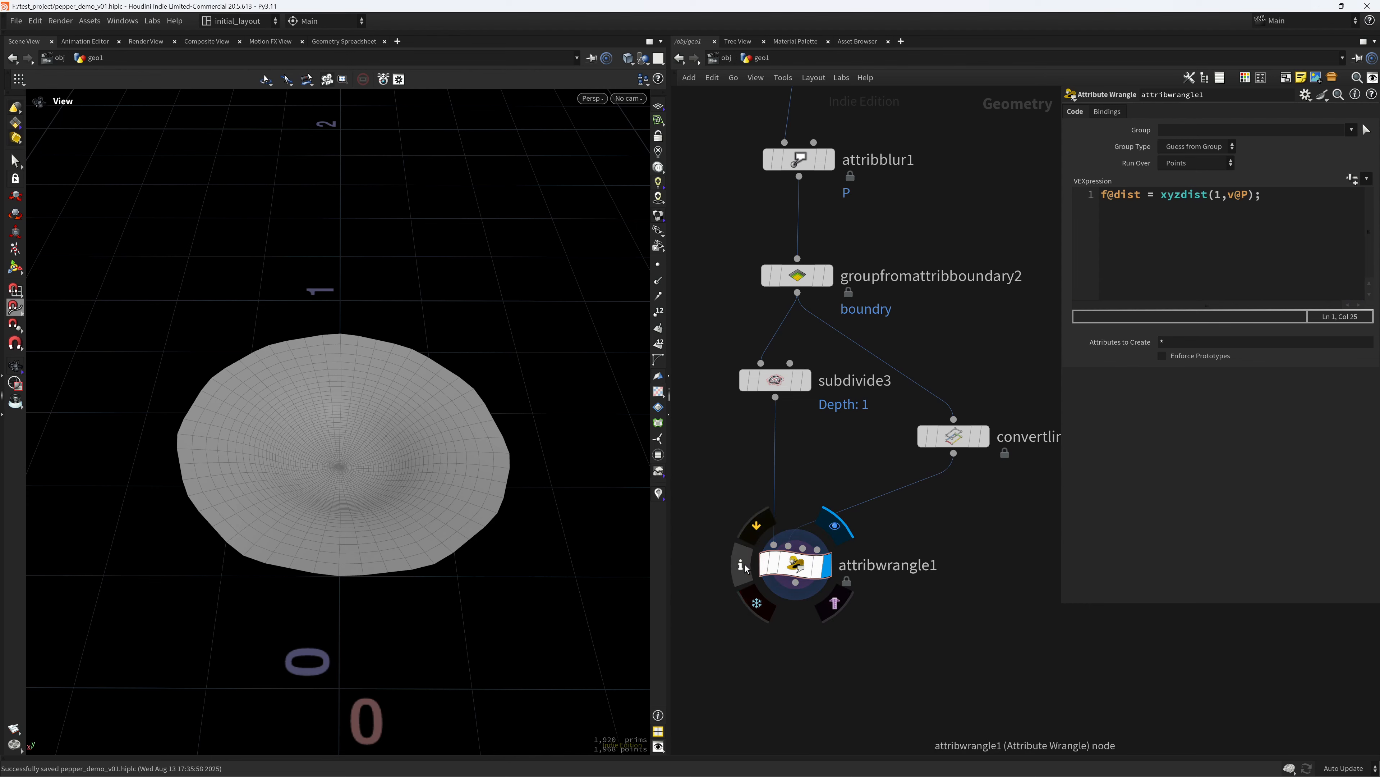
# Visualize the dist attribute of attribwrangle1 in the viewport and inspect the colouring of the disc.
pyautogui.click(744, 565)
pyautogui.click(567, 402)
pyautogui.moveTo(410, 457); pyautogui.dragTo(357, 457, button='right')
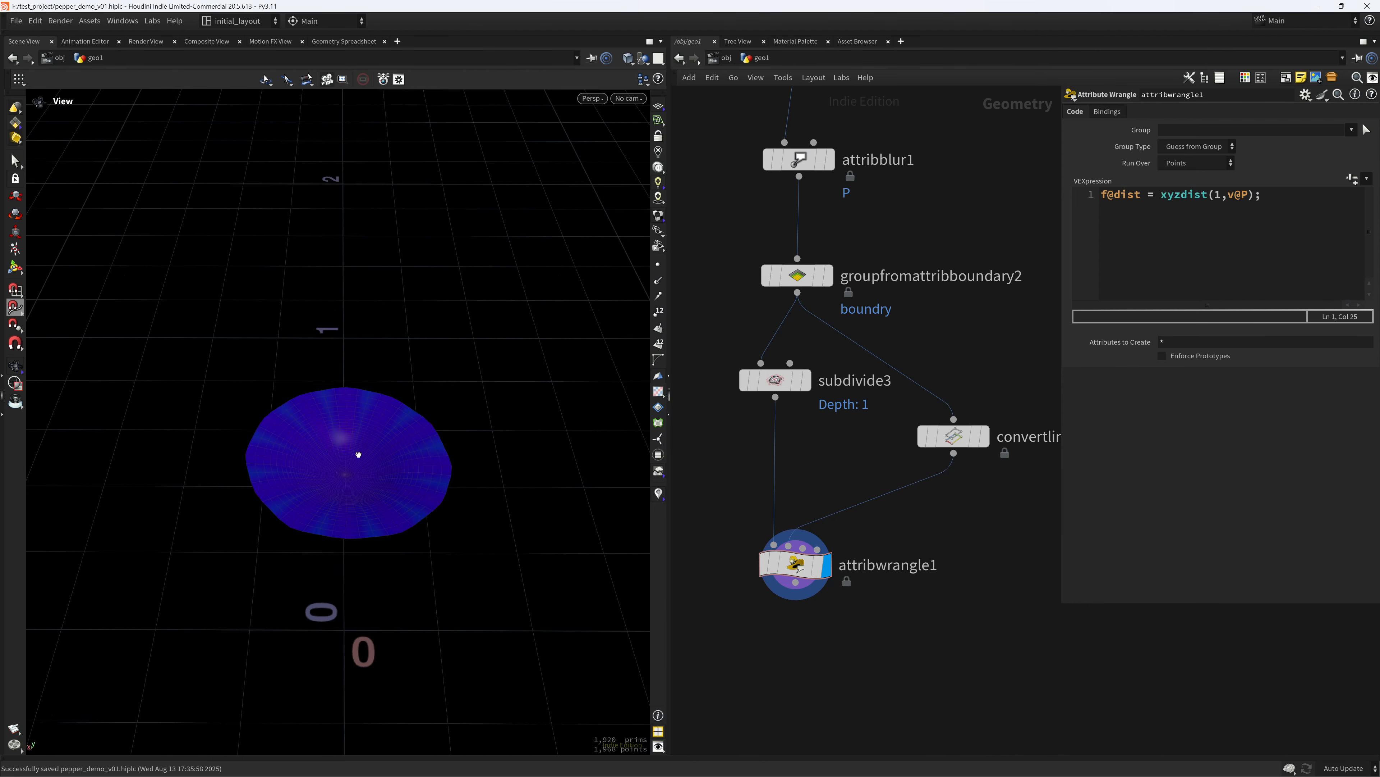
pyautogui.moveTo(357, 456); pyautogui.dragTo(362, 522)
# Add a Labs Attribute Normalize Float node below attribwrangle1 and connect it to that node's output.
pyautogui.moveTo(792, 706); pyautogui.dragTo(791, 523, button='middle')
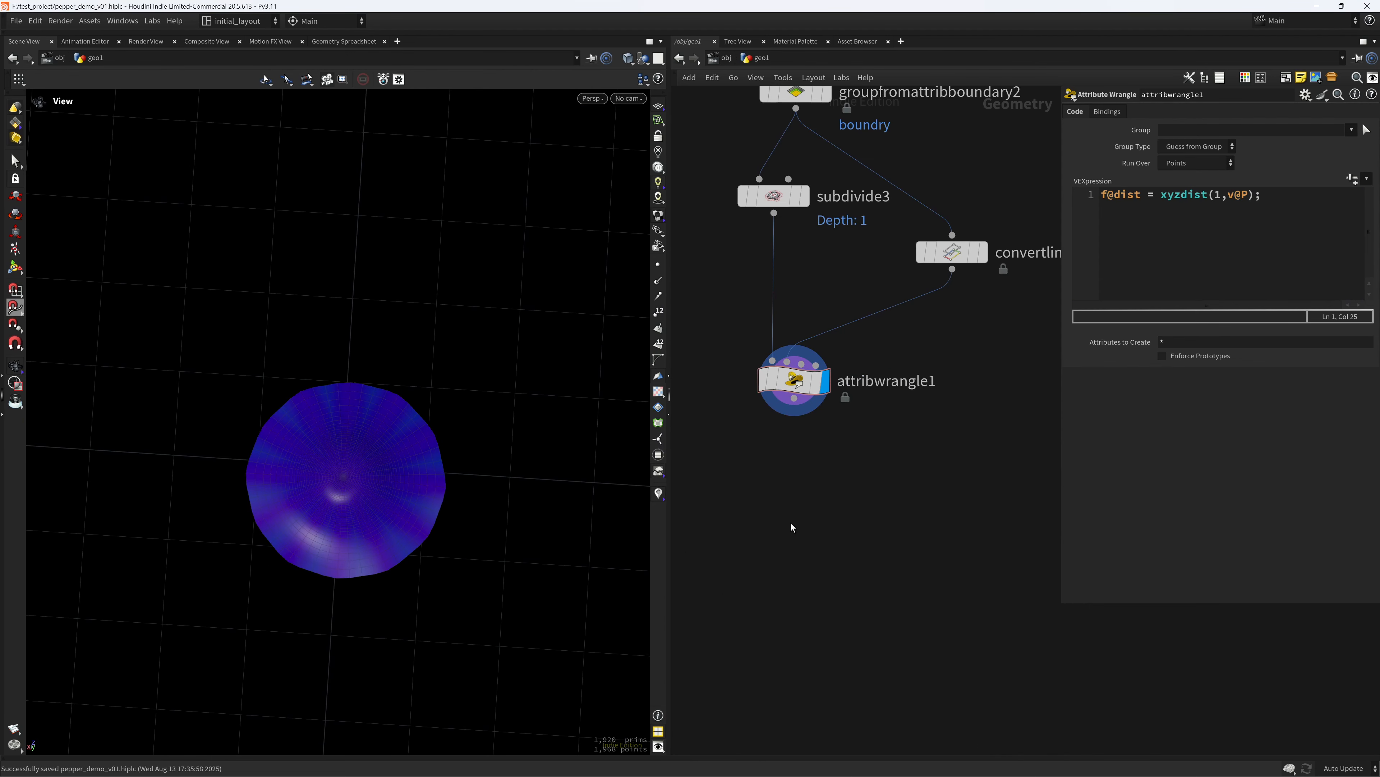
pyautogui.press('Tab')
pyautogui.write('attnorfl')
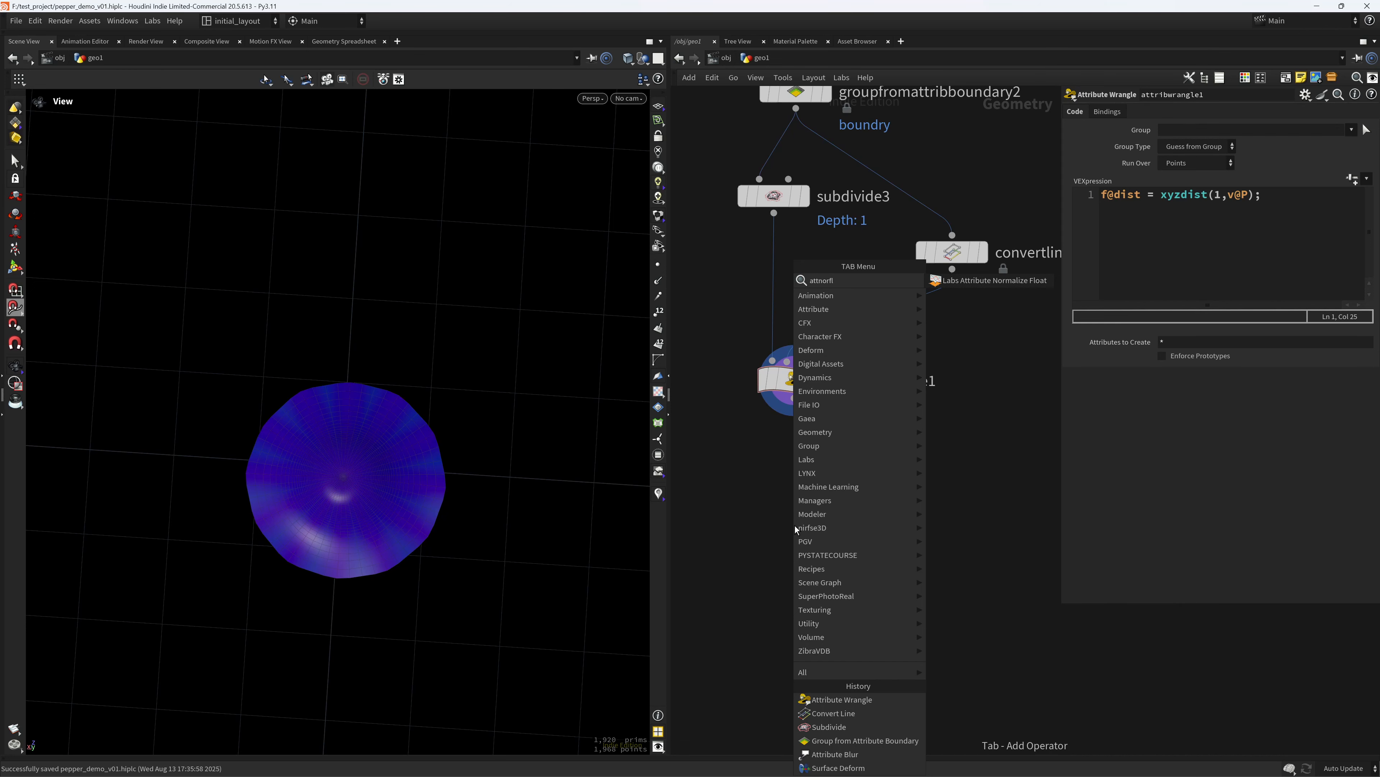
pyautogui.press('Return')
pyautogui.click(794, 525)
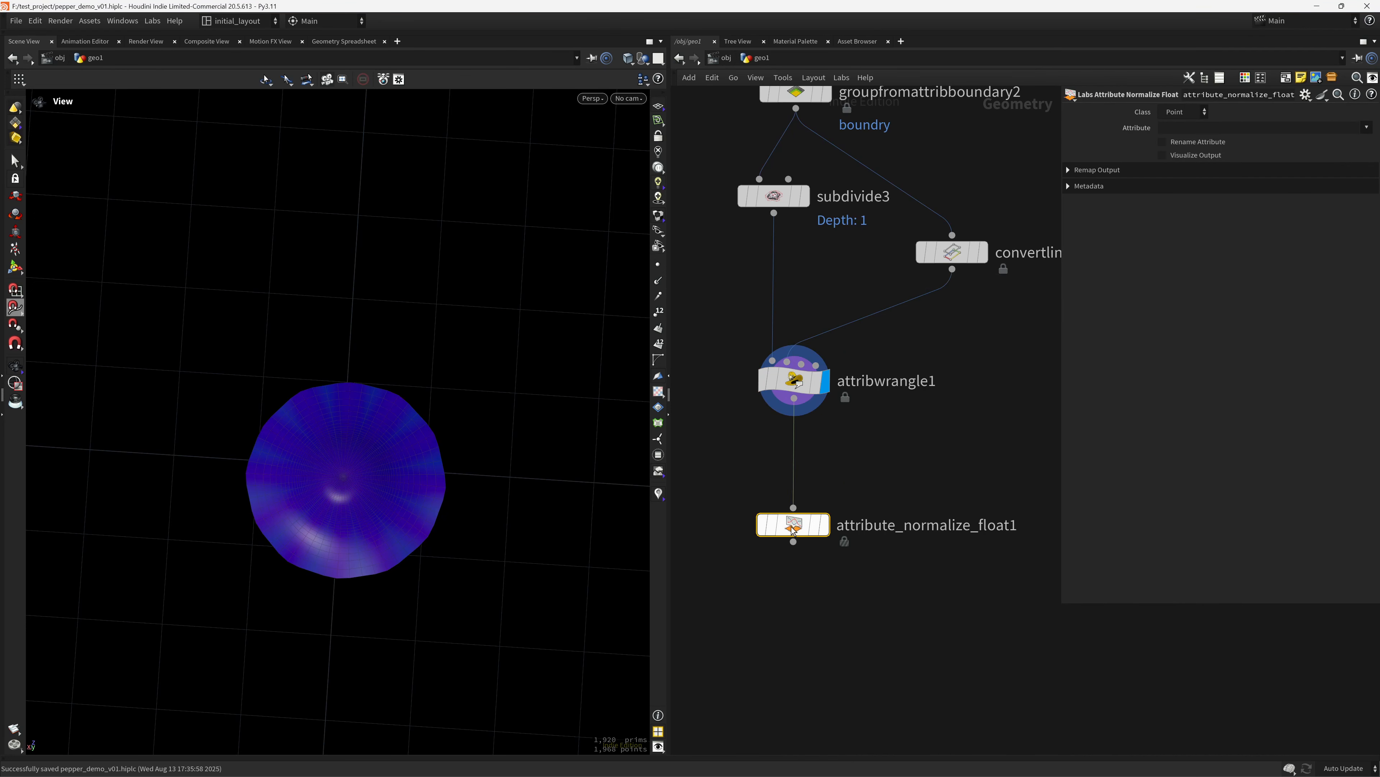
# Choose dist as the attribute to normalize on attribute_normalize_float1, display the node, and inspect the disc's colouring.
pyautogui.click(1367, 128)
pyautogui.click(1352, 156)
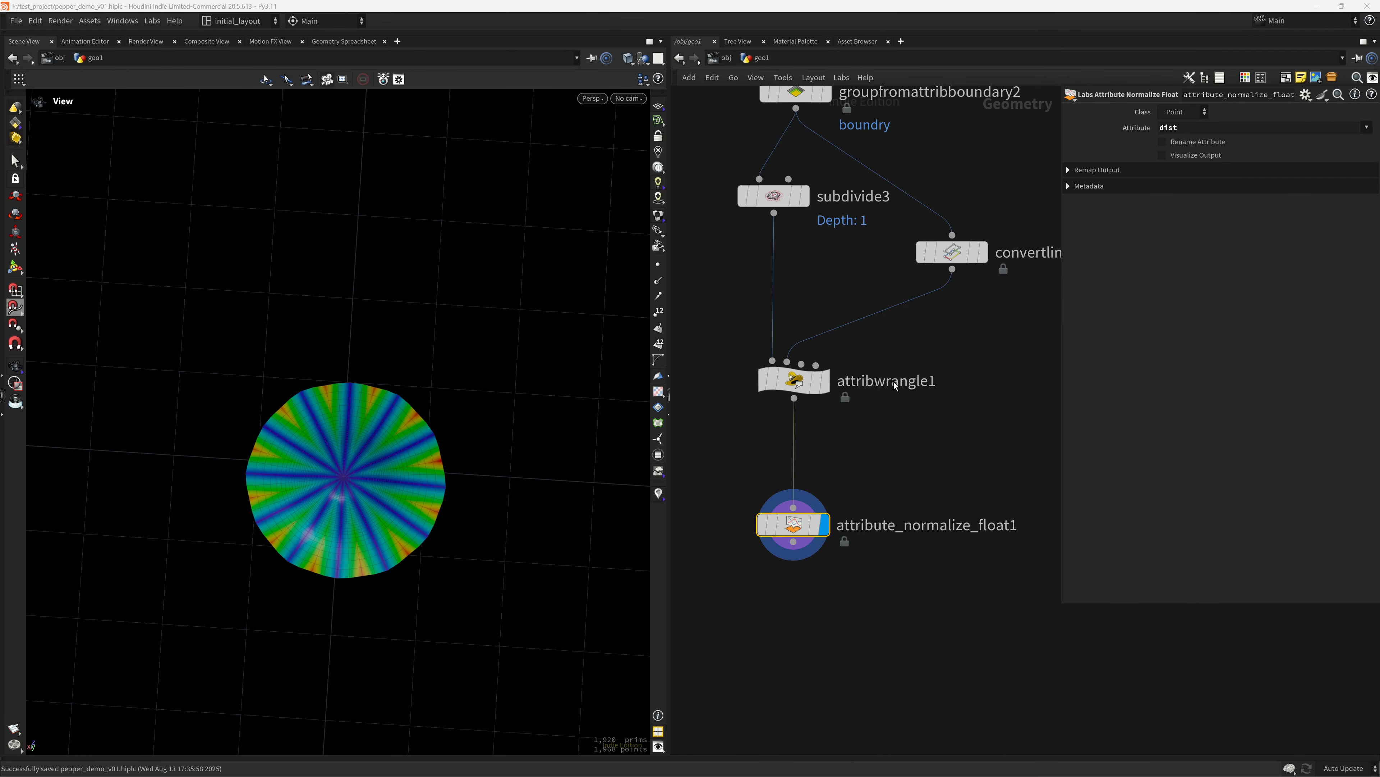
pyautogui.moveTo(424, 466); pyautogui.dragTo(527, 386, button='right')
pyautogui.moveTo(403, 569); pyautogui.dragTo(462, 509)
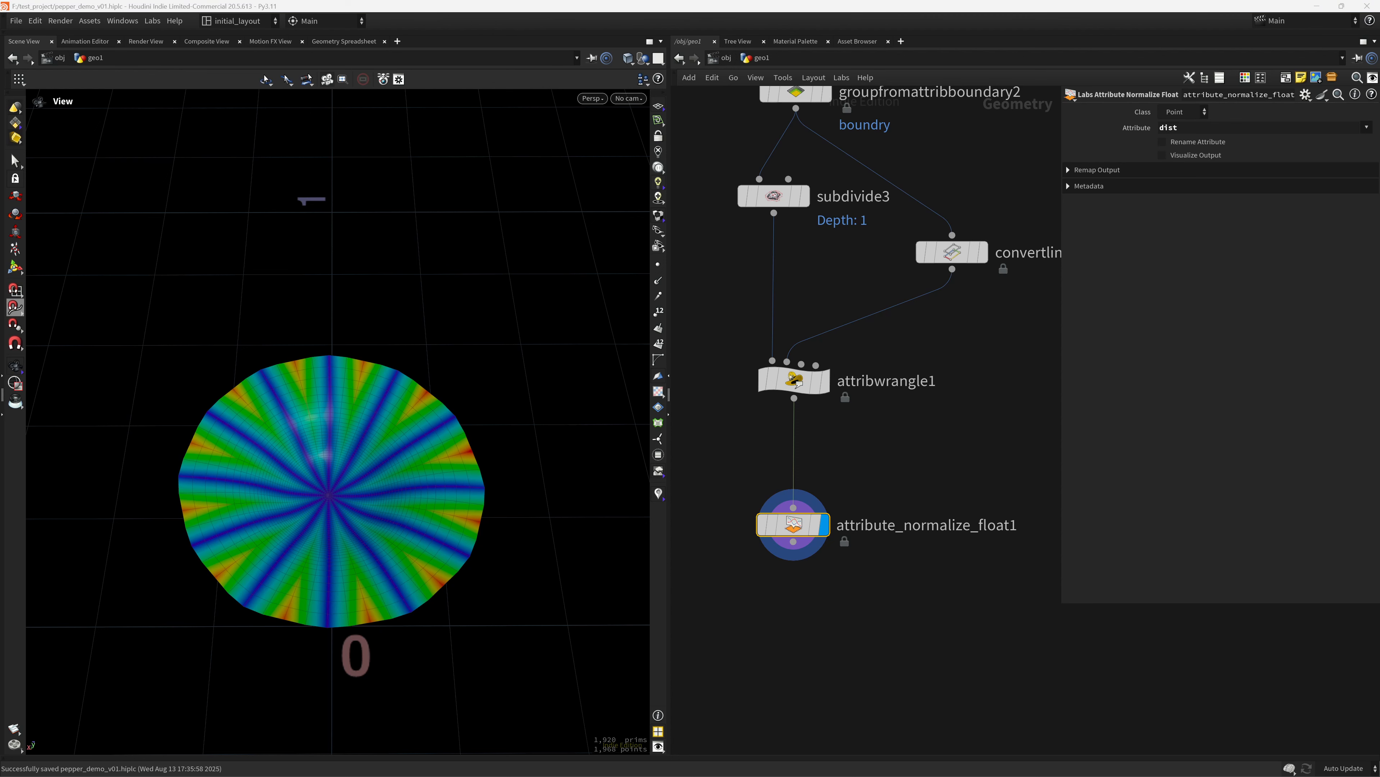
# Add an Attribute Wrangle below attribute_normalize_float1, connect it to that node's output, display it, and check its geometry info.
pyautogui.moveTo(801, 667); pyautogui.dragTo(795, 567, button='middle')
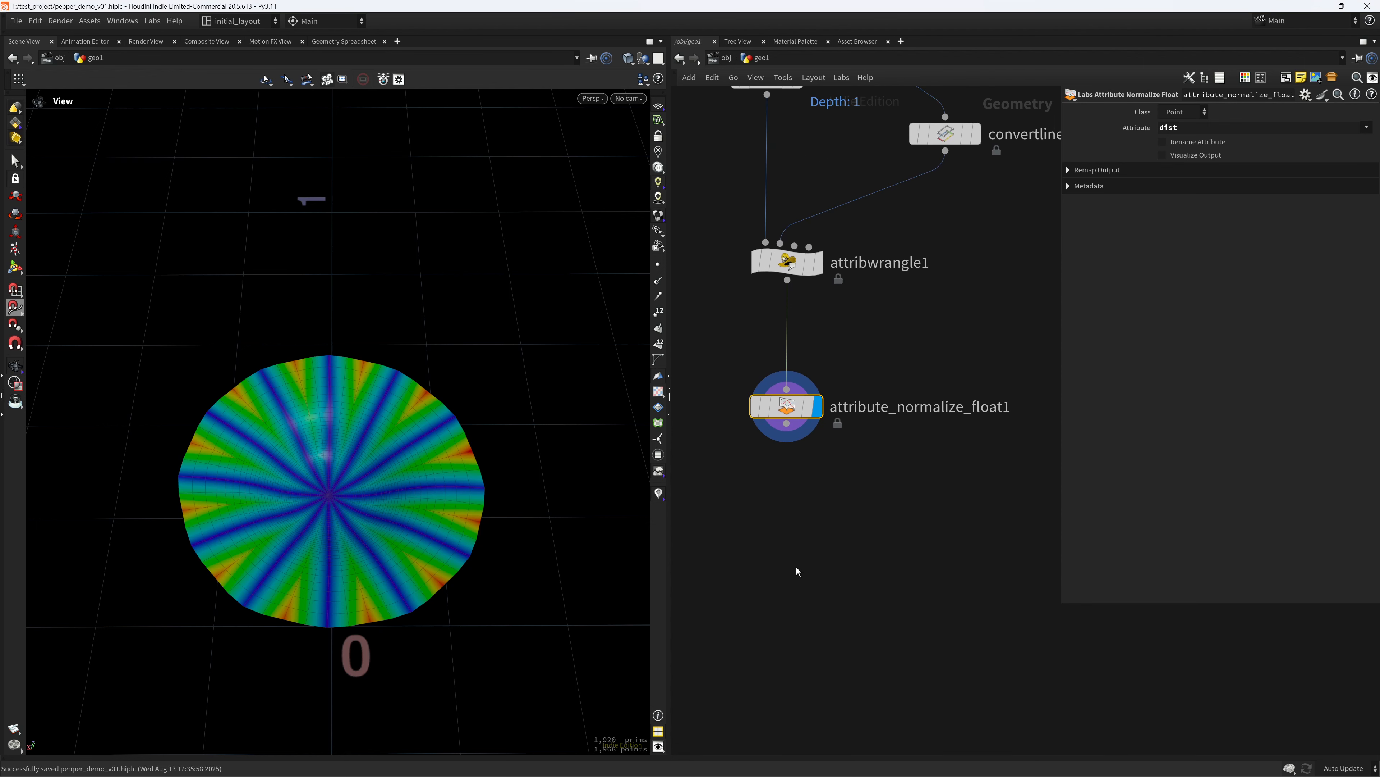
pyautogui.press('Tab')
pyautogui.write('attw')
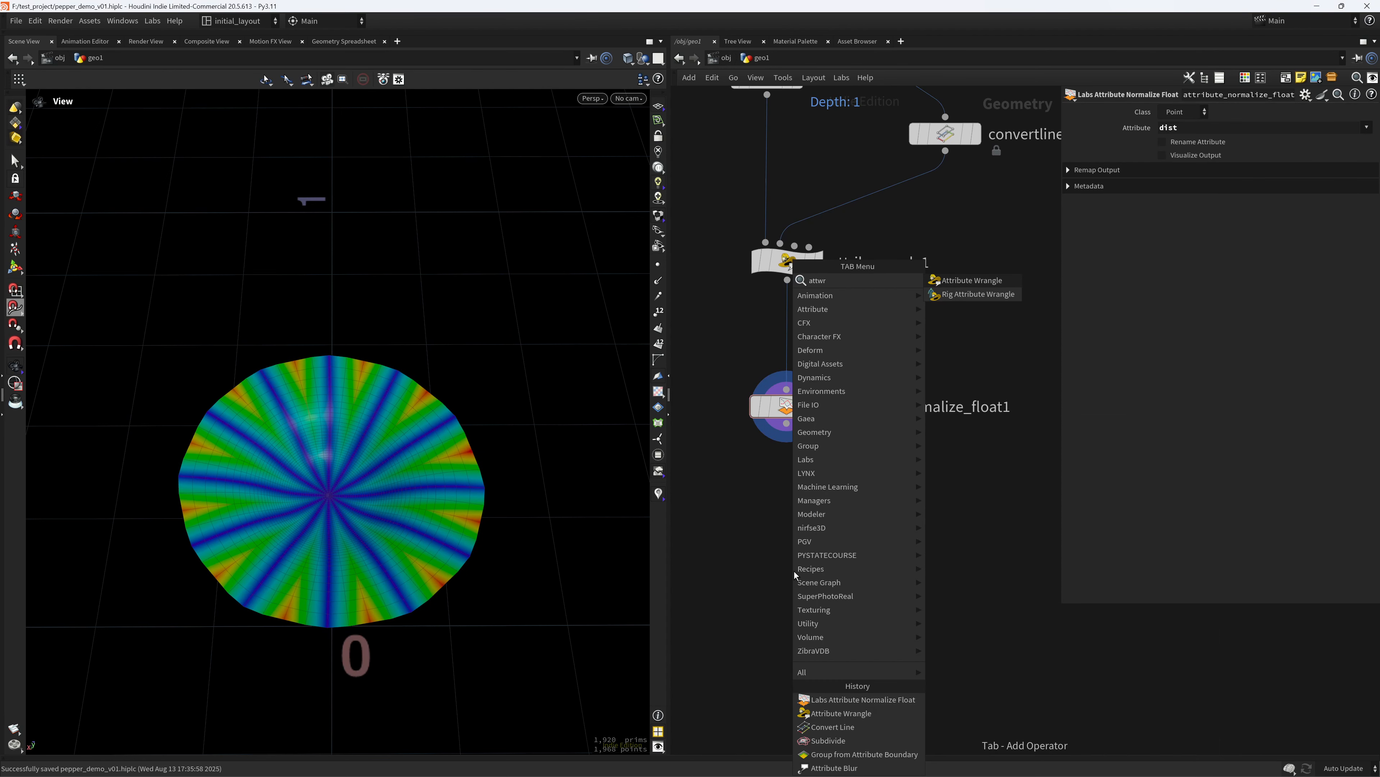
pyautogui.press('Return')
pyautogui.click(794, 572)
pyautogui.moveTo(787, 423); pyautogui.dragTo(773, 552)
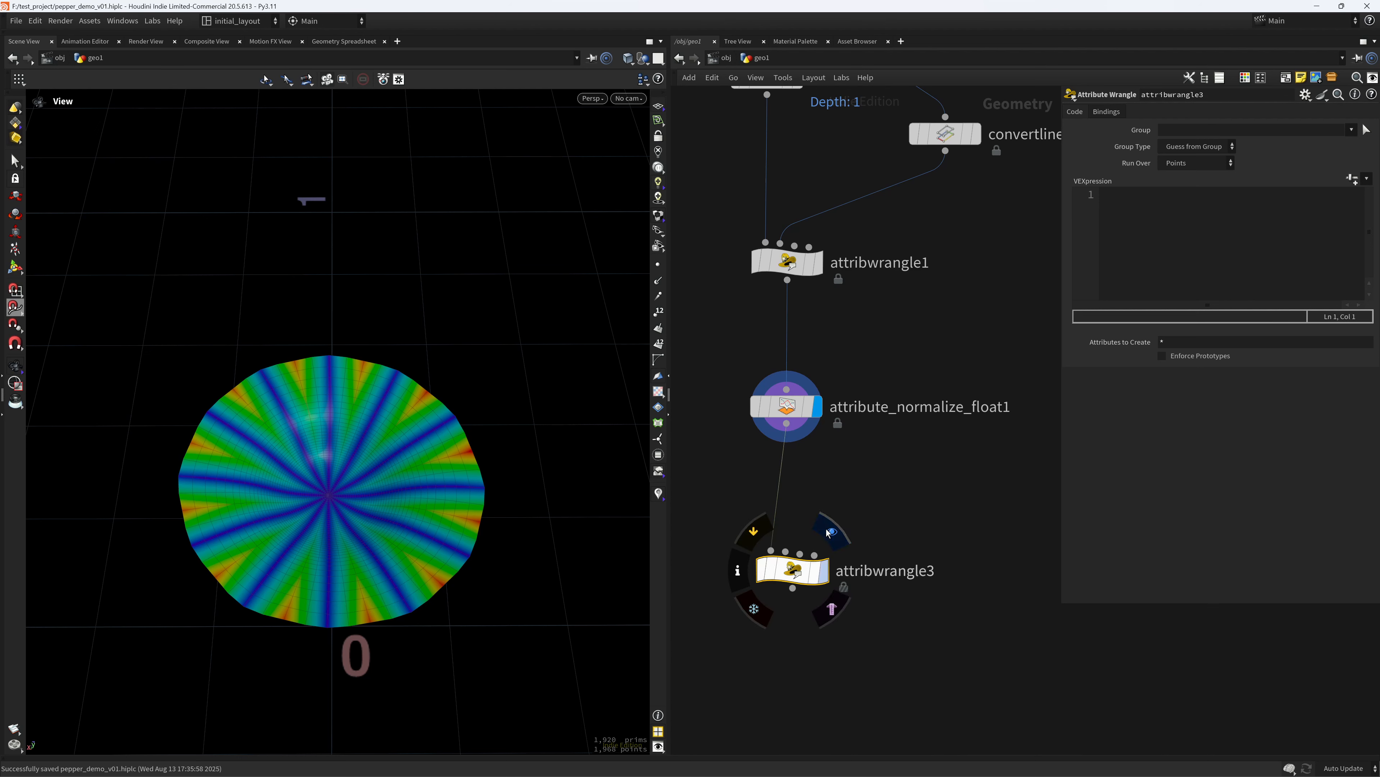
pyautogui.middleClick(792, 570)
pyautogui.click(568, 402)
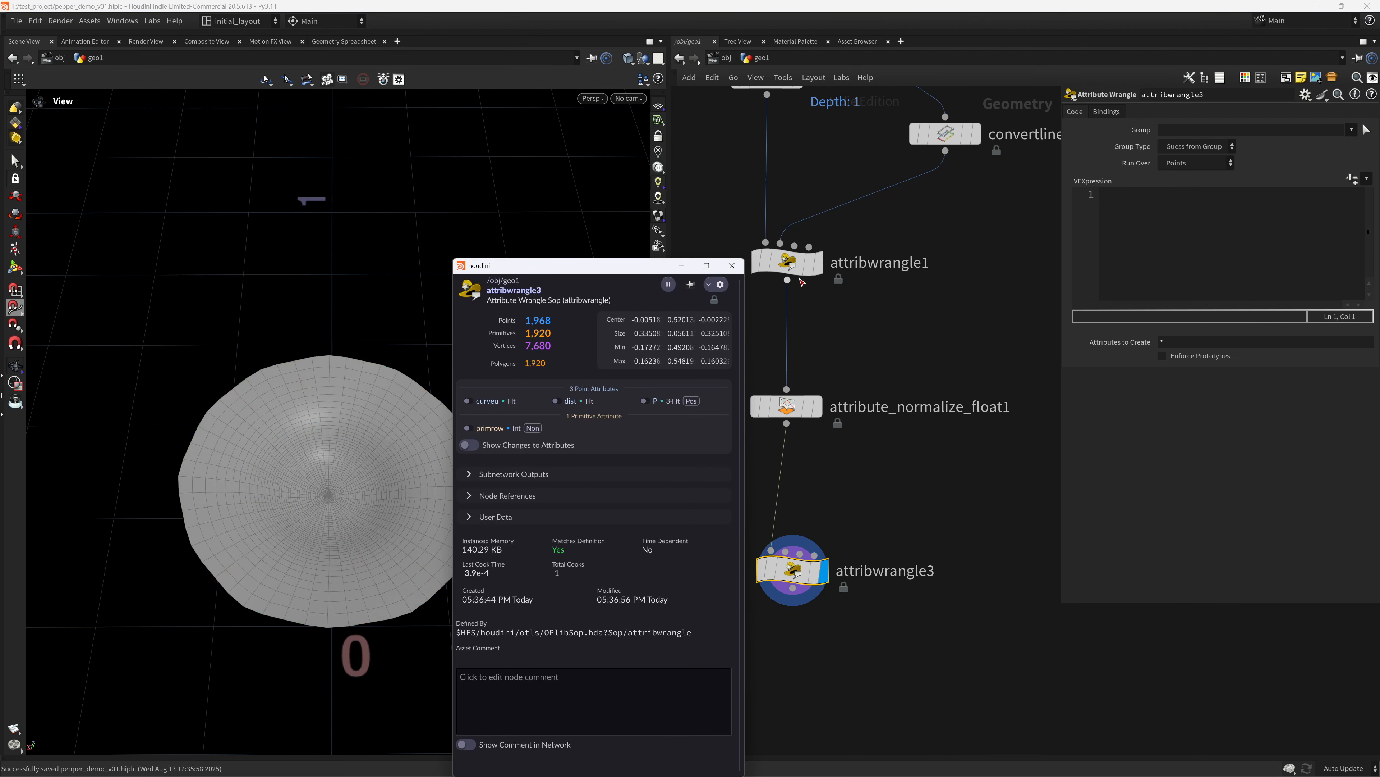
# Enter the wrangle code v@P += v@N * chramp("dist_ramp", 1.0-f@dist) * chf("dist"); in attribwrangle3.
pyautogui.moveTo(1057, 232); pyautogui.dragTo(820, 231)
pyautogui.click(896, 214)
pyautogui.write('v@')
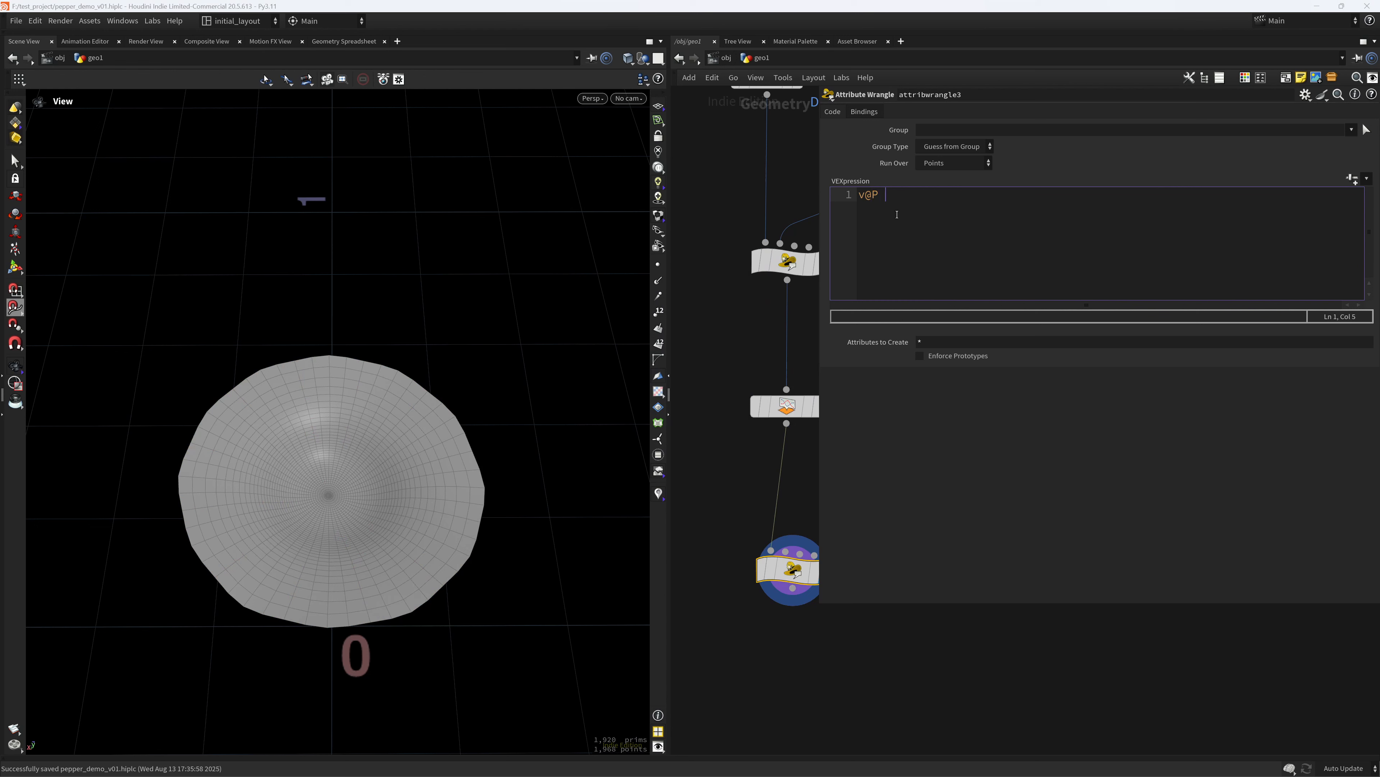
pyautogui.write('P += v@N * chramp()')
pyautogui.write('dist_ramp')
pyautogui.write(', 1.0-f@dist')
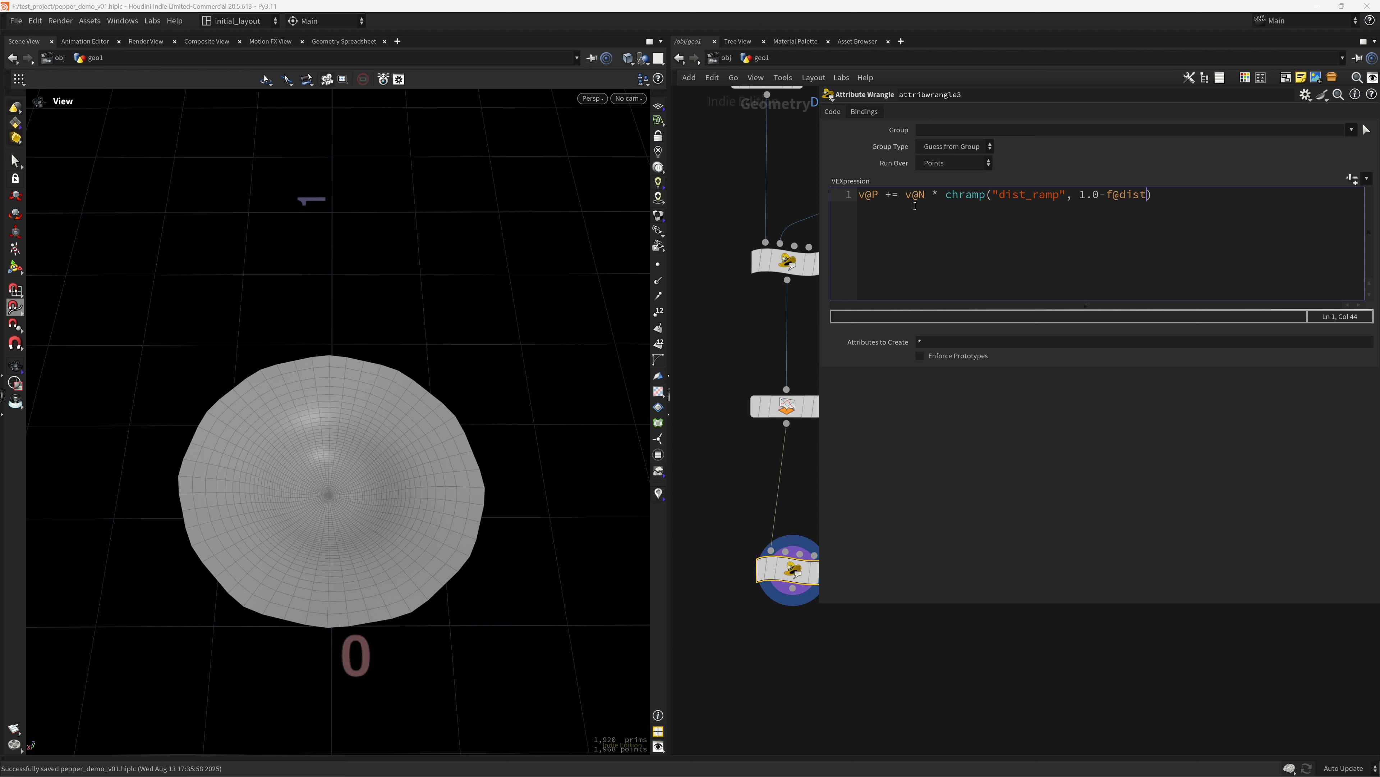
pyautogui.write(') * chf(""')
pyautogui.press('Left')
pyautogui.write('dist')
pyautogui.click(713, 517)
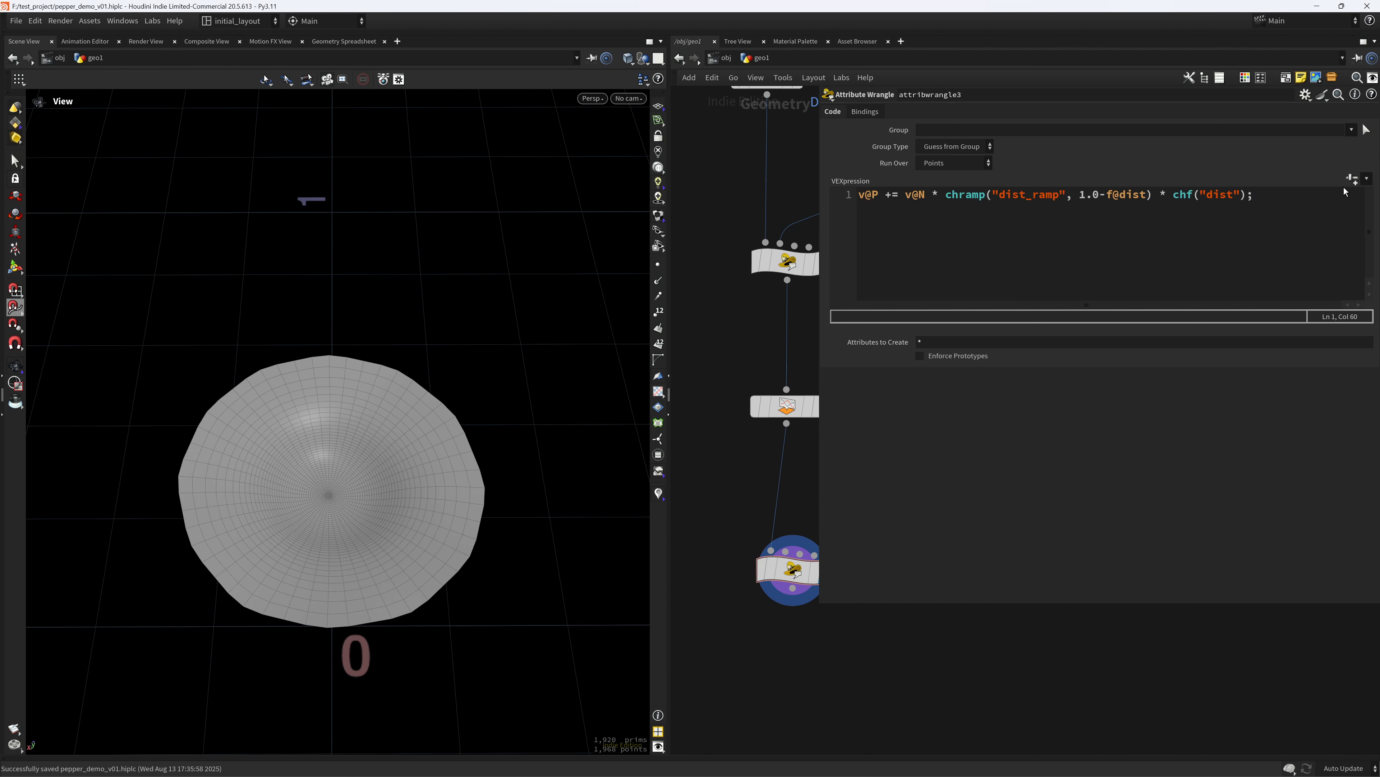
# Create the ramp and float parameters from attribwrangle3's code and set Dist to 0.015.
pyautogui.click(1351, 179)
pyautogui.moveTo(969, 307); pyautogui.dragTo(1006, 310)
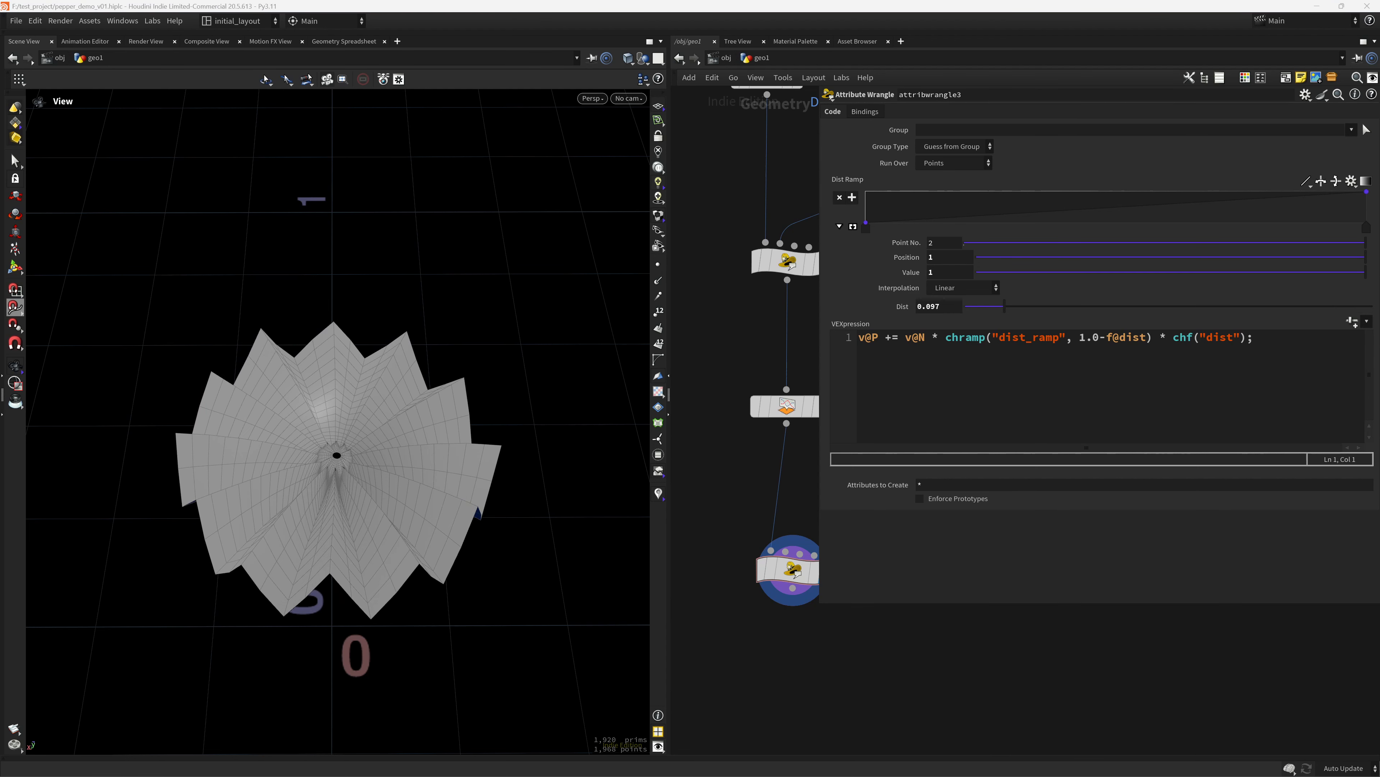
pyautogui.moveTo(948, 309); pyautogui.dragTo(930, 308)
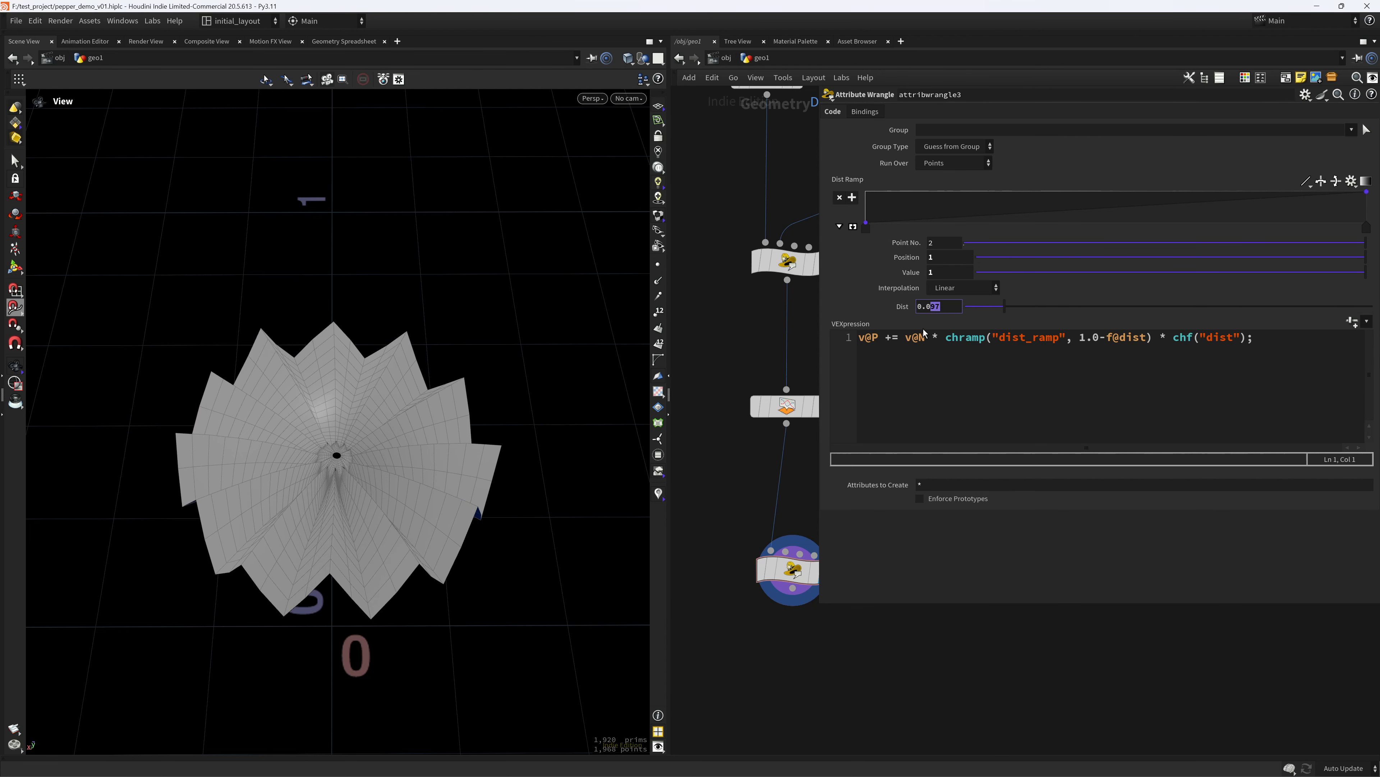
pyautogui.write('15')
pyautogui.press('Return')
# Add a Normal node below attribwrangle3, connect and display it, and view the disc shaded without wireframe.
pyautogui.moveTo(788, 687); pyautogui.dragTo(741, 576, button='middle')
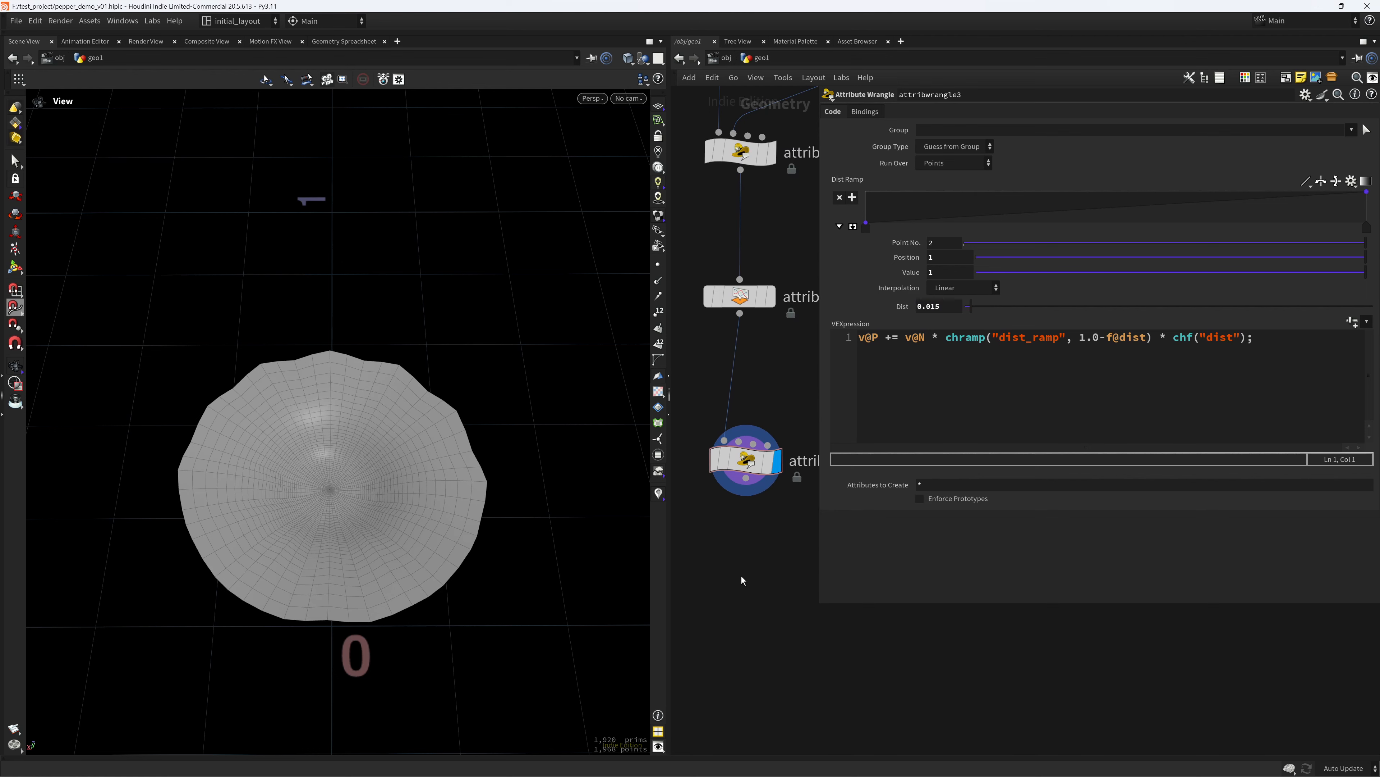
pyautogui.press('Tab')
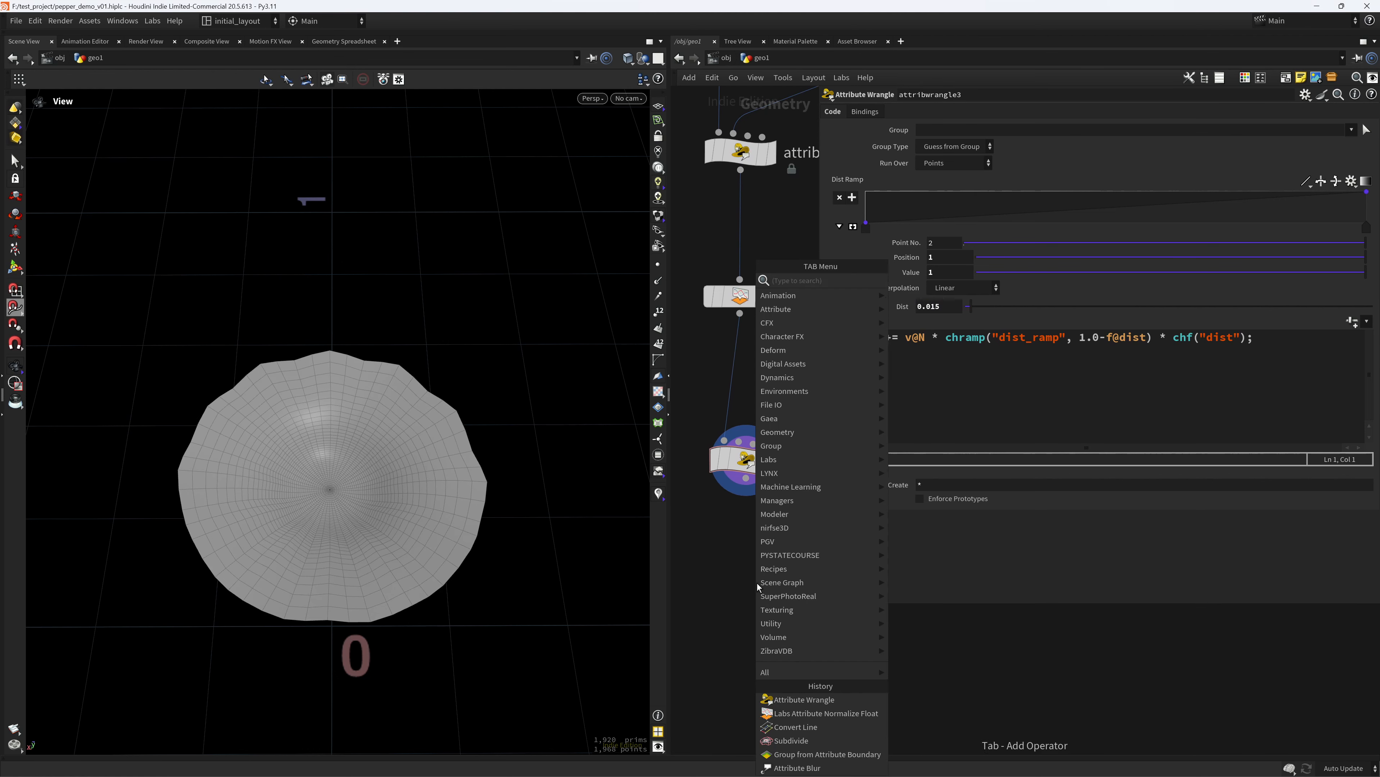
pyautogui.write('normal')
pyautogui.press('Return')
pyautogui.click(757, 583)
pyautogui.moveTo(746, 480); pyautogui.dragTo(755, 569)
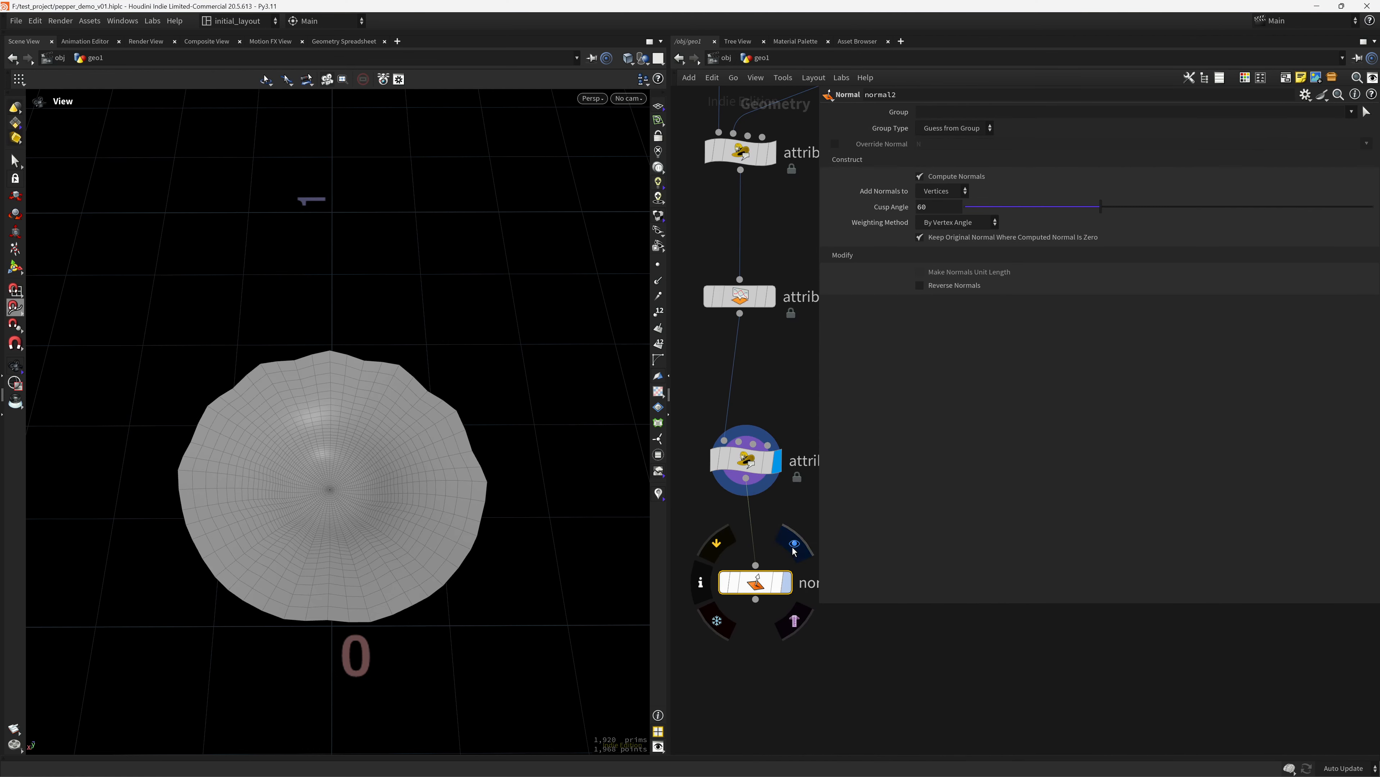
pyautogui.click(786, 583)
pyautogui.scroll(3, 380, 517)
pyautogui.moveTo(416, 526); pyautogui.dragTo(457, 512)
pyautogui.hotkey('shift', 'w')
# Set attribwrangle3's Dist Ramp to B-Spline interpolation and add a point at about position 0.90, value 0.41.
pyautogui.click(746, 459)
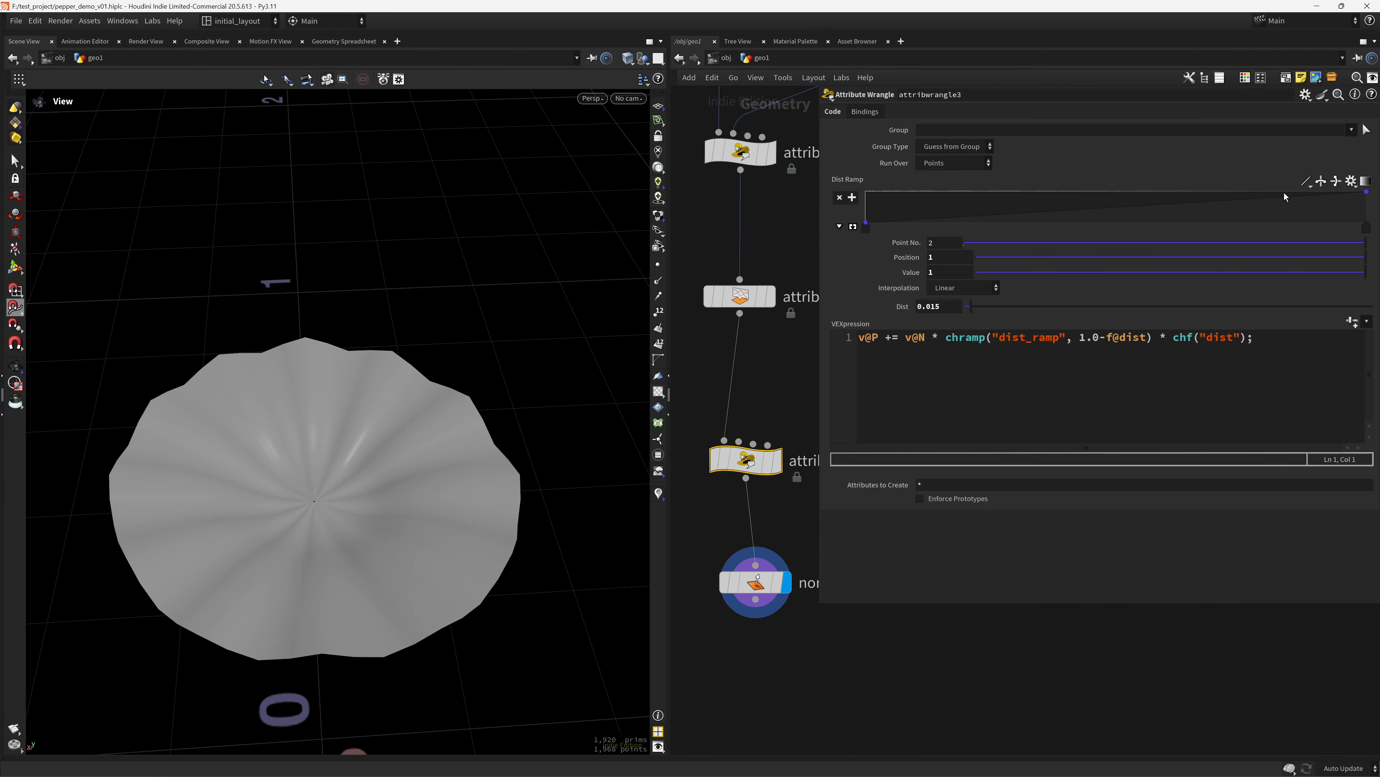
pyautogui.click(1306, 181)
pyautogui.click(1311, 264)
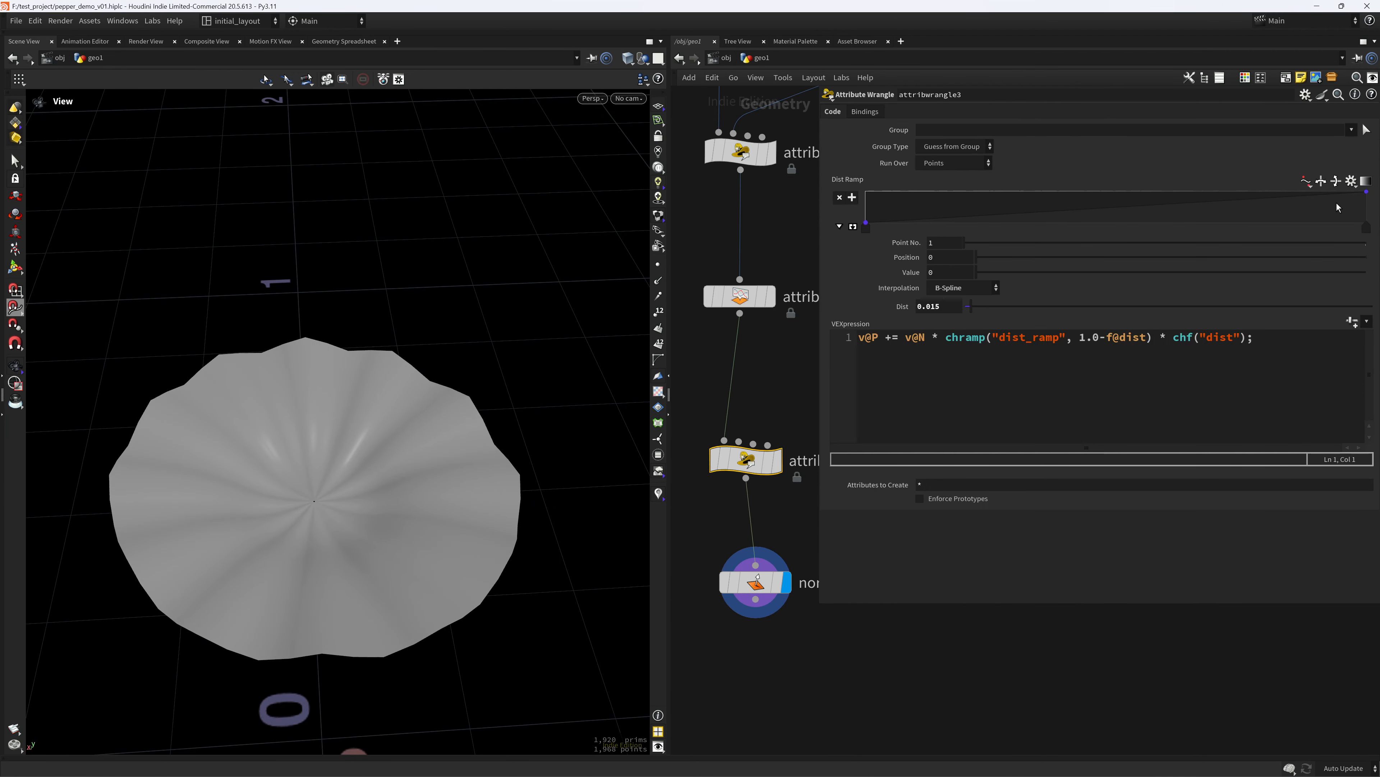
pyautogui.moveTo(1318, 214); pyautogui.dragTo(1317, 210)
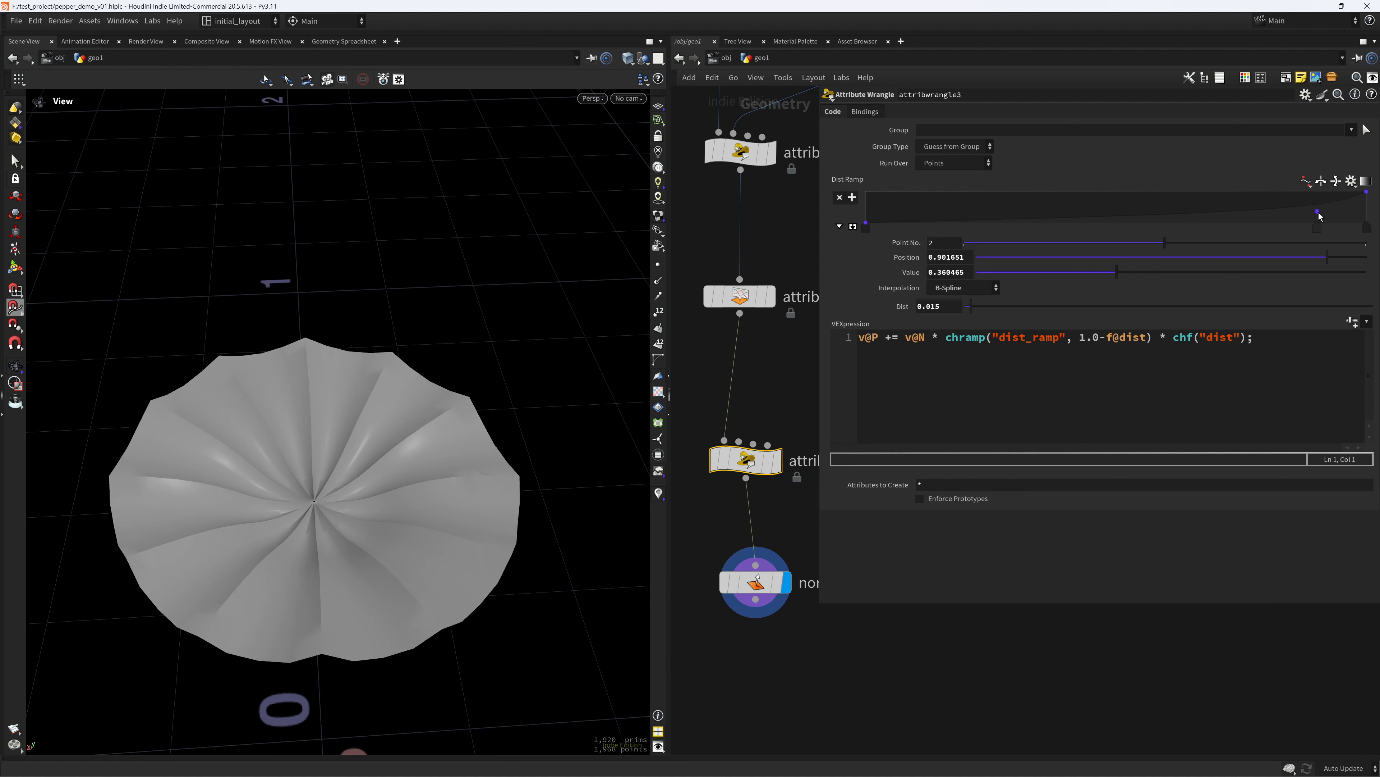
# Save the scene and move the Dist Ramp's middle point to about position 0.913, value 0.337, checking the creases with normal2 displayed.
pyautogui.moveTo(781, 445)
pyautogui.click(785, 422)
pyautogui.moveTo(576, 469); pyautogui.dragTo(453, 496)
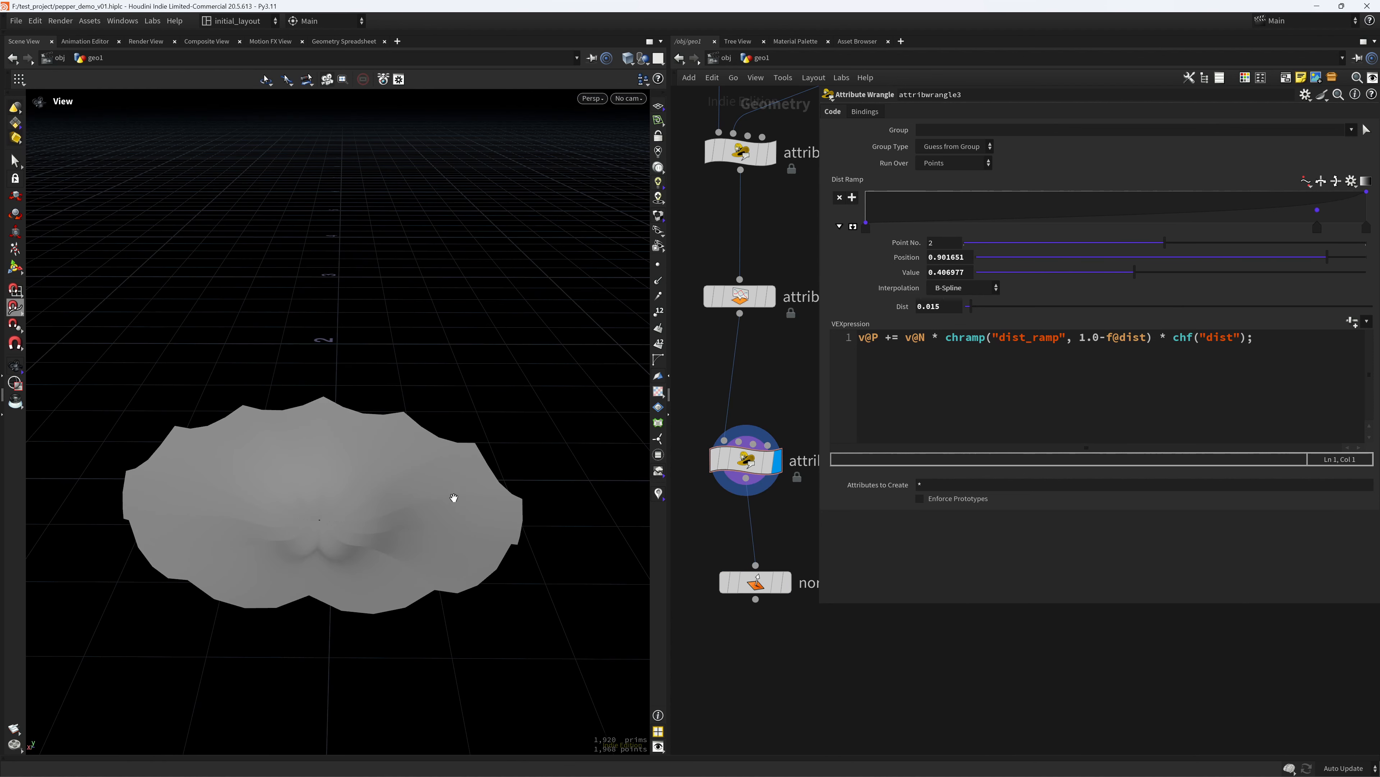
pyautogui.hotkey('ctrl', 's')
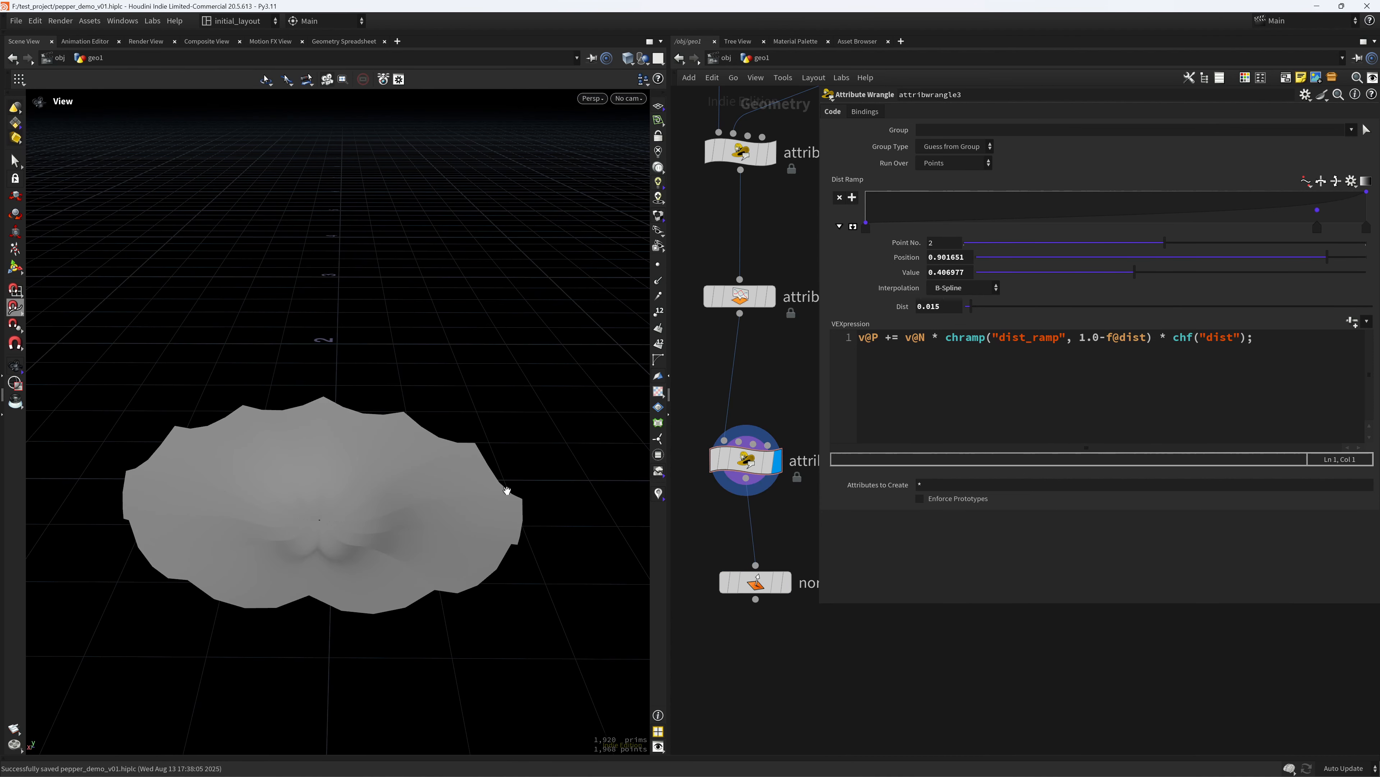
pyautogui.hotkey('shift', 'w')
pyautogui.moveTo(493, 484); pyautogui.dragTo(468, 478)
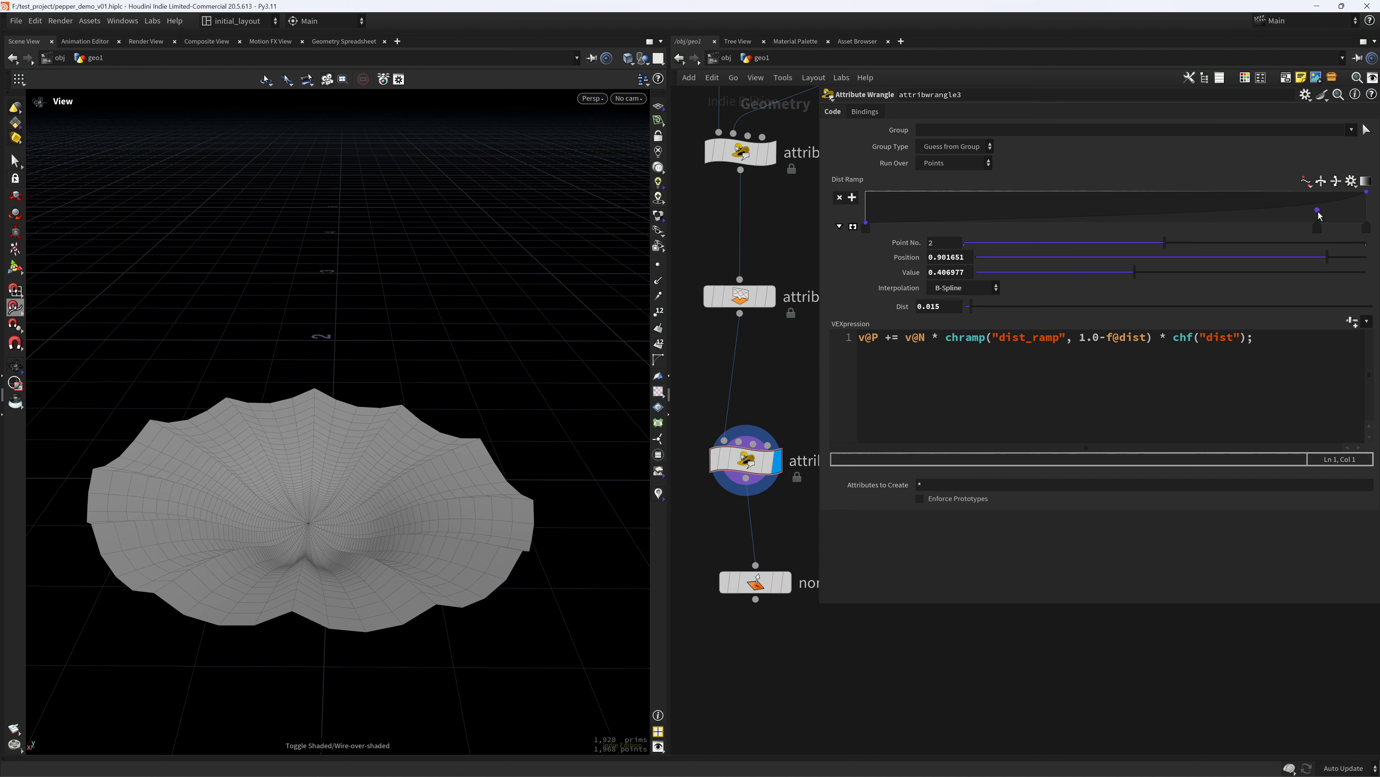
pyautogui.moveTo(1320, 216)
pyautogui.mouseDown()
pyautogui.moveTo(1279, 217)
pyautogui.moveTo(1324, 212)
pyautogui.mouseUp()
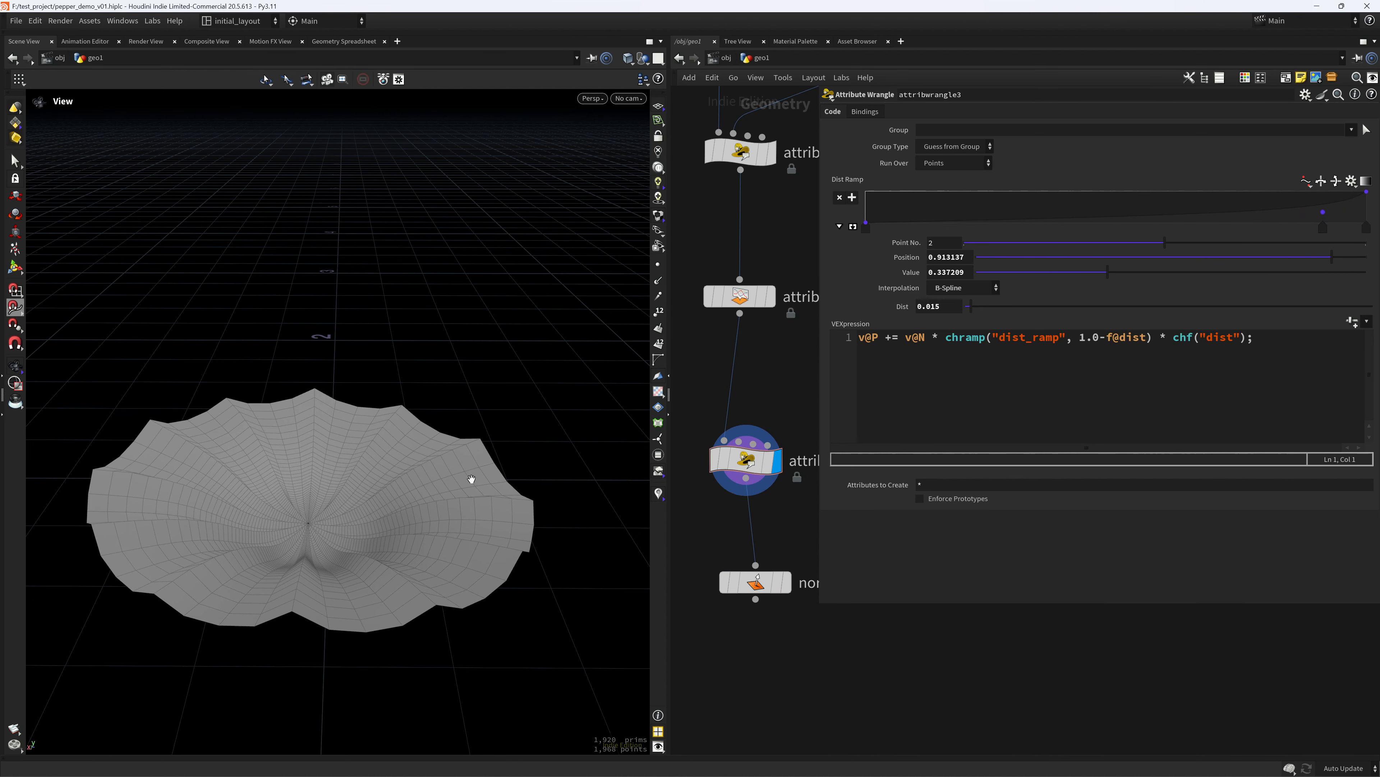
pyautogui.click(787, 582)
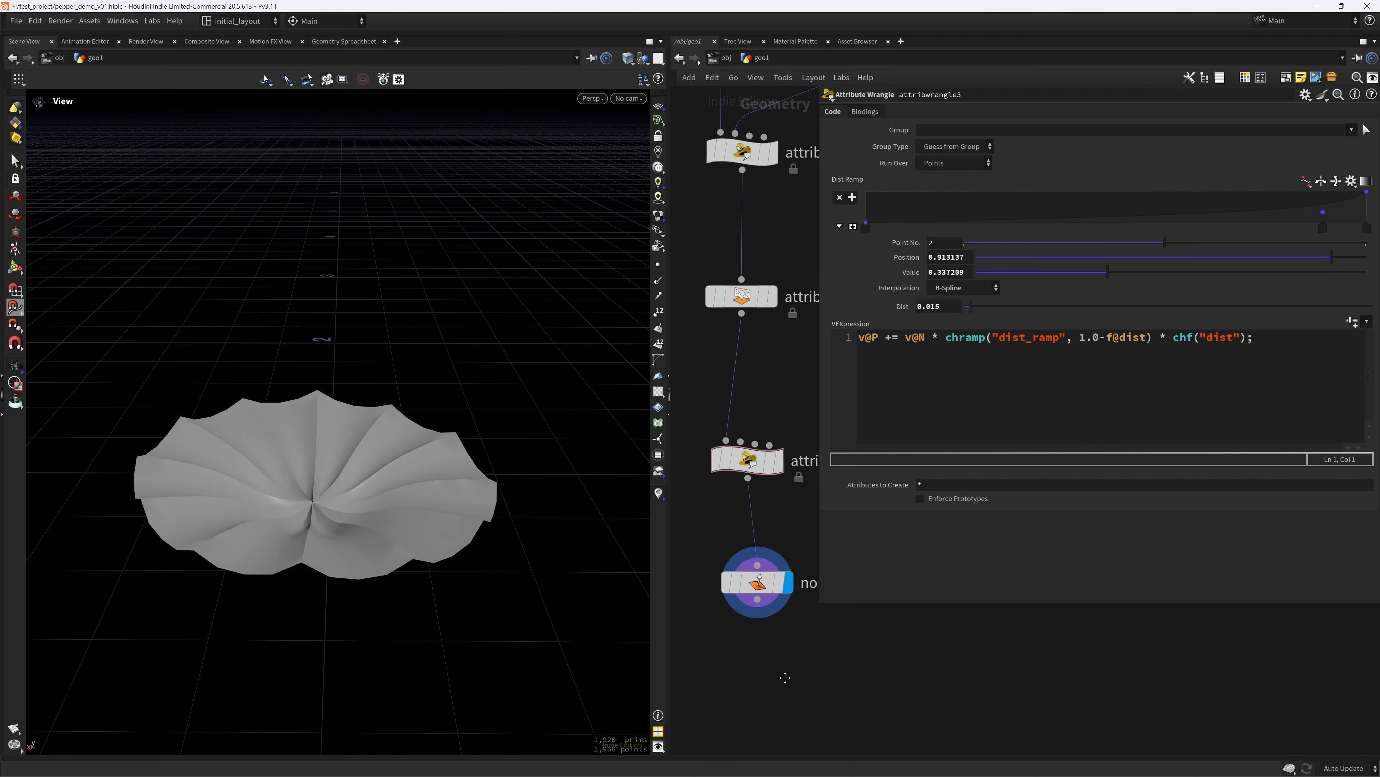
# Show the pepper body together with the stem disc, inspect how they fit, and return to displaying only normal2.
pyautogui.moveTo(786, 676); pyautogui.dragTo(770, 564, button='middle')
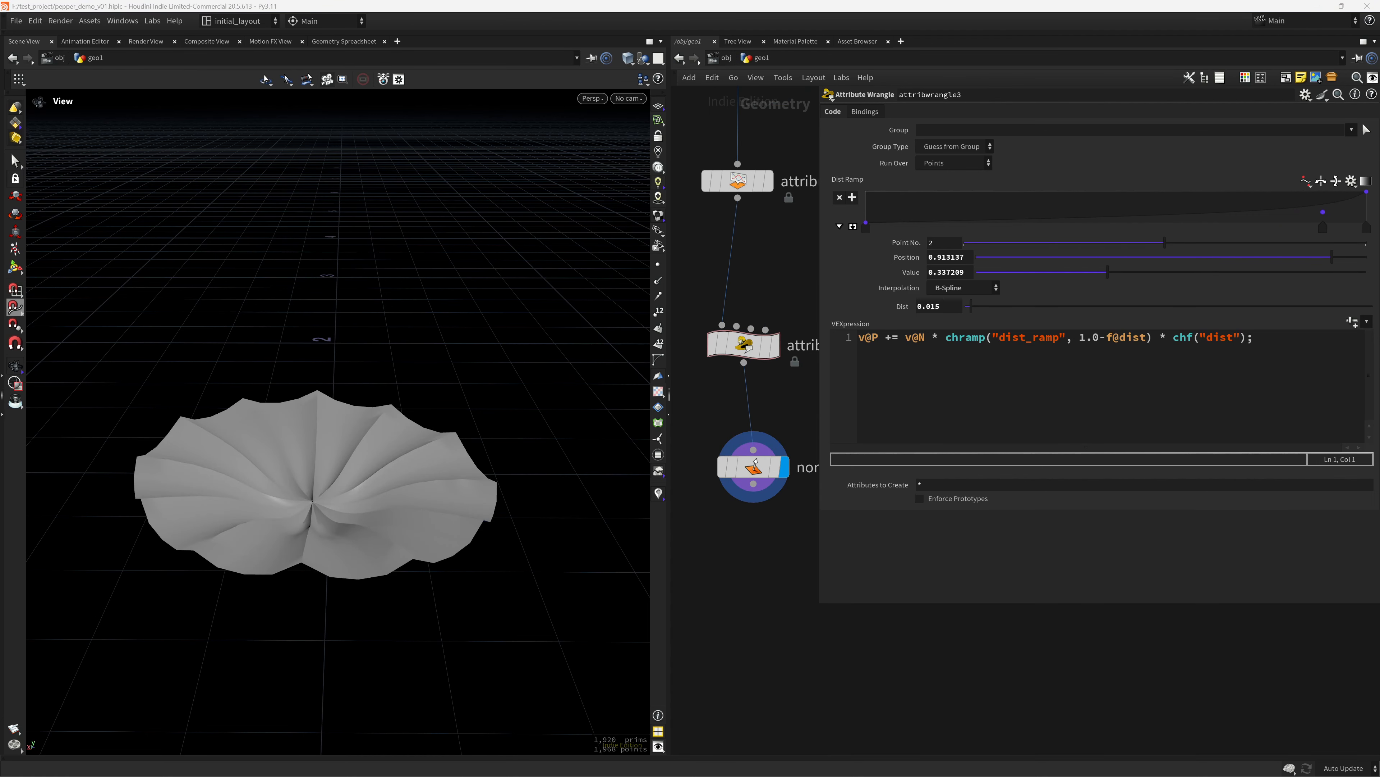
pyautogui.moveTo(820, 530); pyautogui.dragTo(1048, 506)
pyautogui.scroll(-5, 873, 410)
pyautogui.moveTo(854, 431); pyautogui.dragTo(848, 676, button='middle')
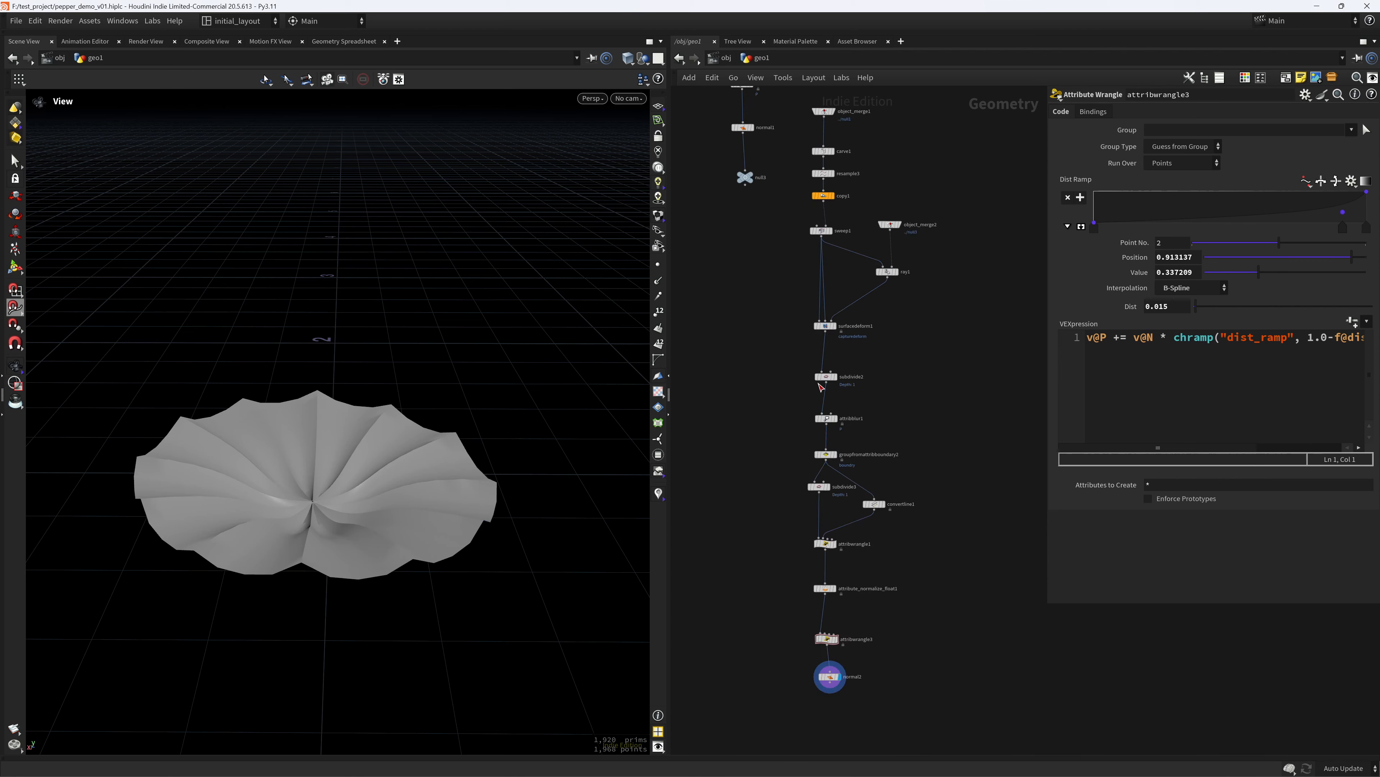
pyautogui.moveTo(716, 167); pyautogui.dragTo(729, 290, button='middle')
pyautogui.moveTo(729, 289); pyautogui.dragTo(772, 343)
pyautogui.press('r')
pyautogui.moveTo(416, 498); pyautogui.dragTo(531, 467)
pyautogui.scroll(-4, 967, 586)
pyautogui.scroll(6, 894, 484)
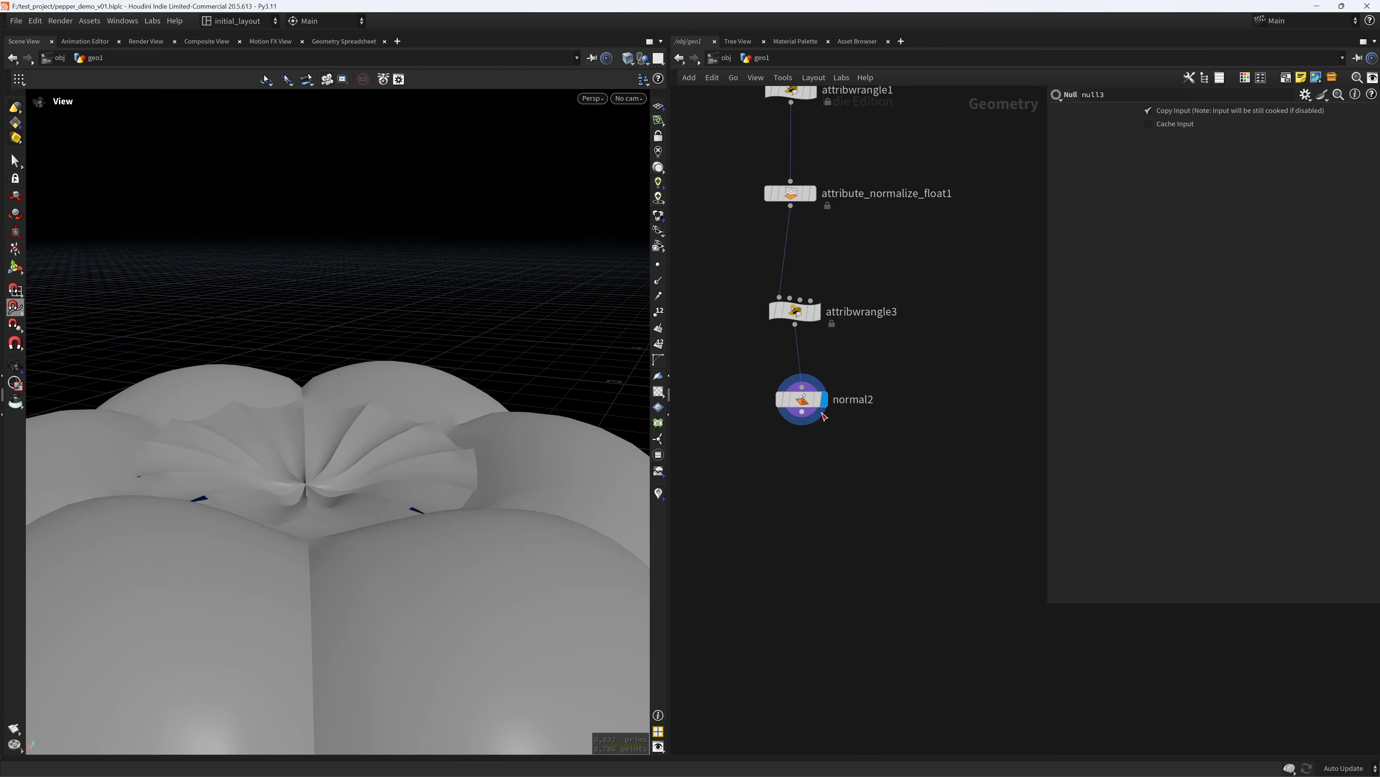
pyautogui.click(822, 406)
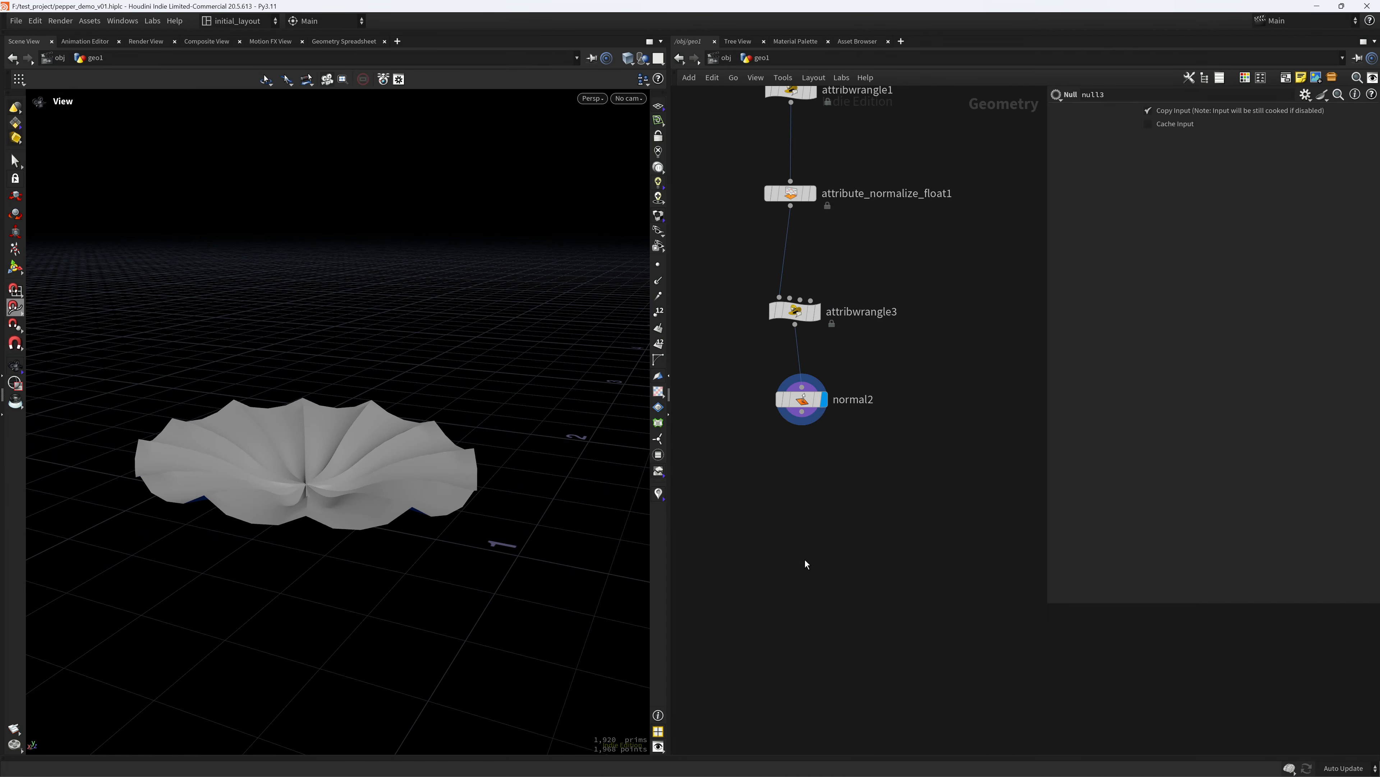
# Add a PolyExtrude node below normal2, connect and display it, and set its Distance to about 0.042.
pyautogui.press('Tab')
pyautogui.write('extr')
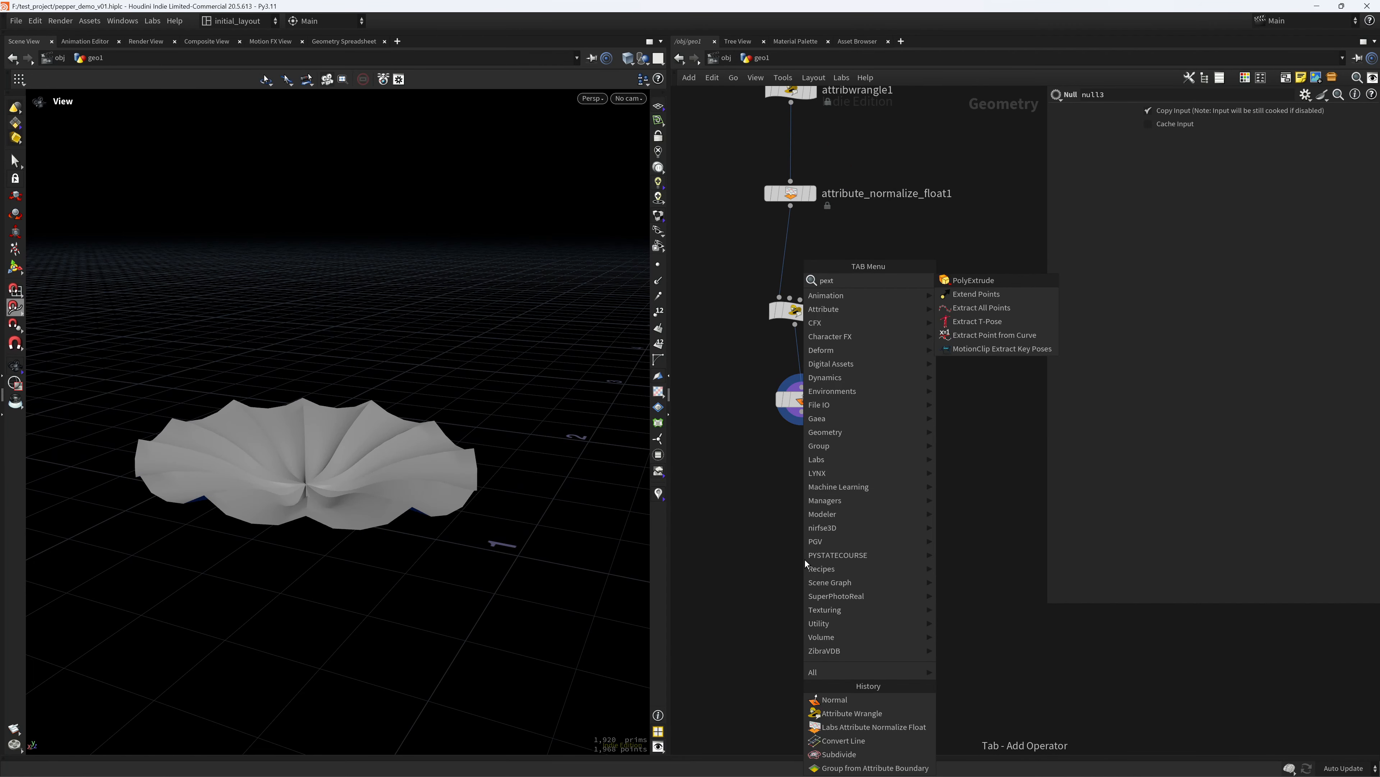
pyautogui.press('Return')
pyautogui.click(804, 560)
pyautogui.moveTo(802, 412); pyautogui.dragTo(793, 546)
pyautogui.moveTo(1282, 176); pyautogui.dragTo(1283, 178)
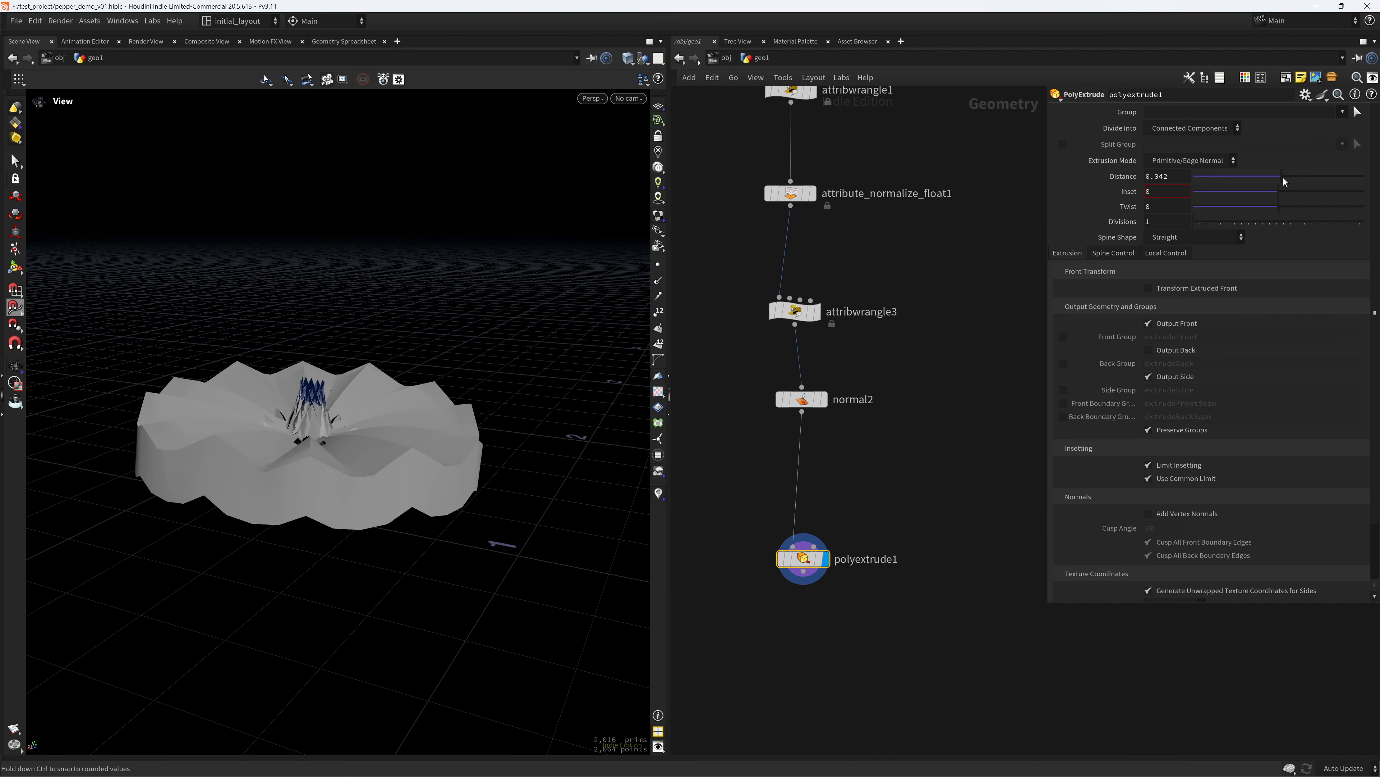
# Switch polyextrude1's Extrusion Mode to Point Normal and increase its Distance to 0.11.
pyautogui.click(1189, 160)
pyautogui.click(1185, 188)
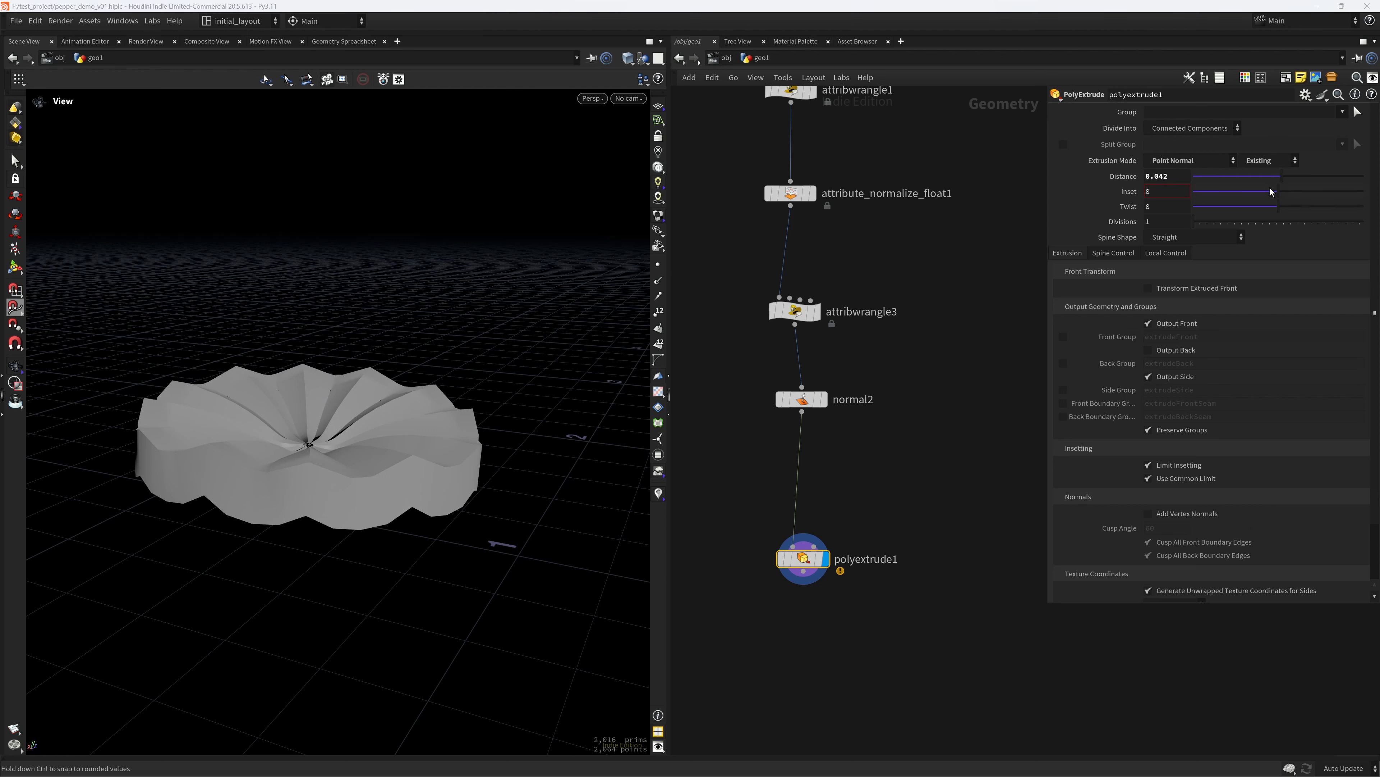
pyautogui.moveTo(1288, 178); pyautogui.dragTo(1285, 178)
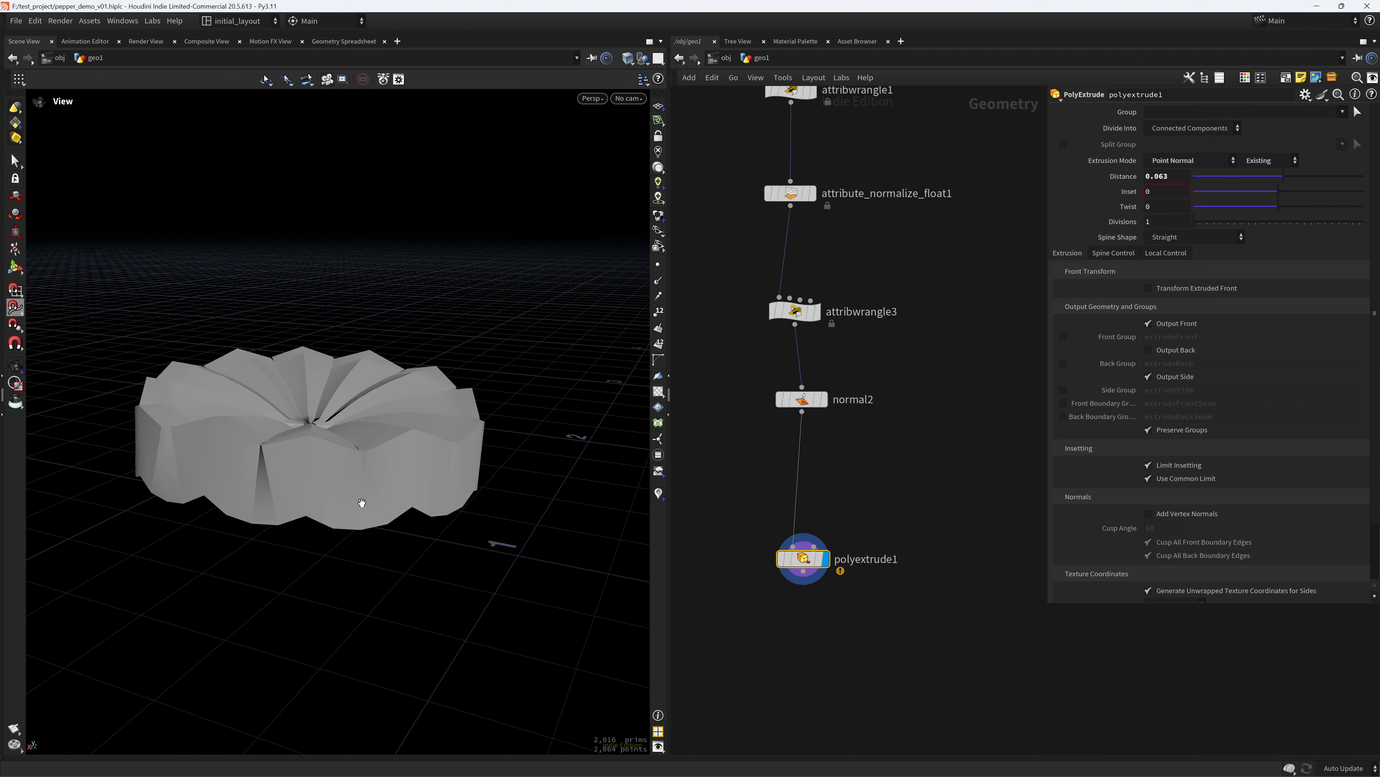
pyautogui.moveTo(1283, 180)
pyautogui.mouseDown()
pyautogui.moveTo(1316, 182)
pyautogui.moveTo(1293, 183)
pyautogui.mouseUp()
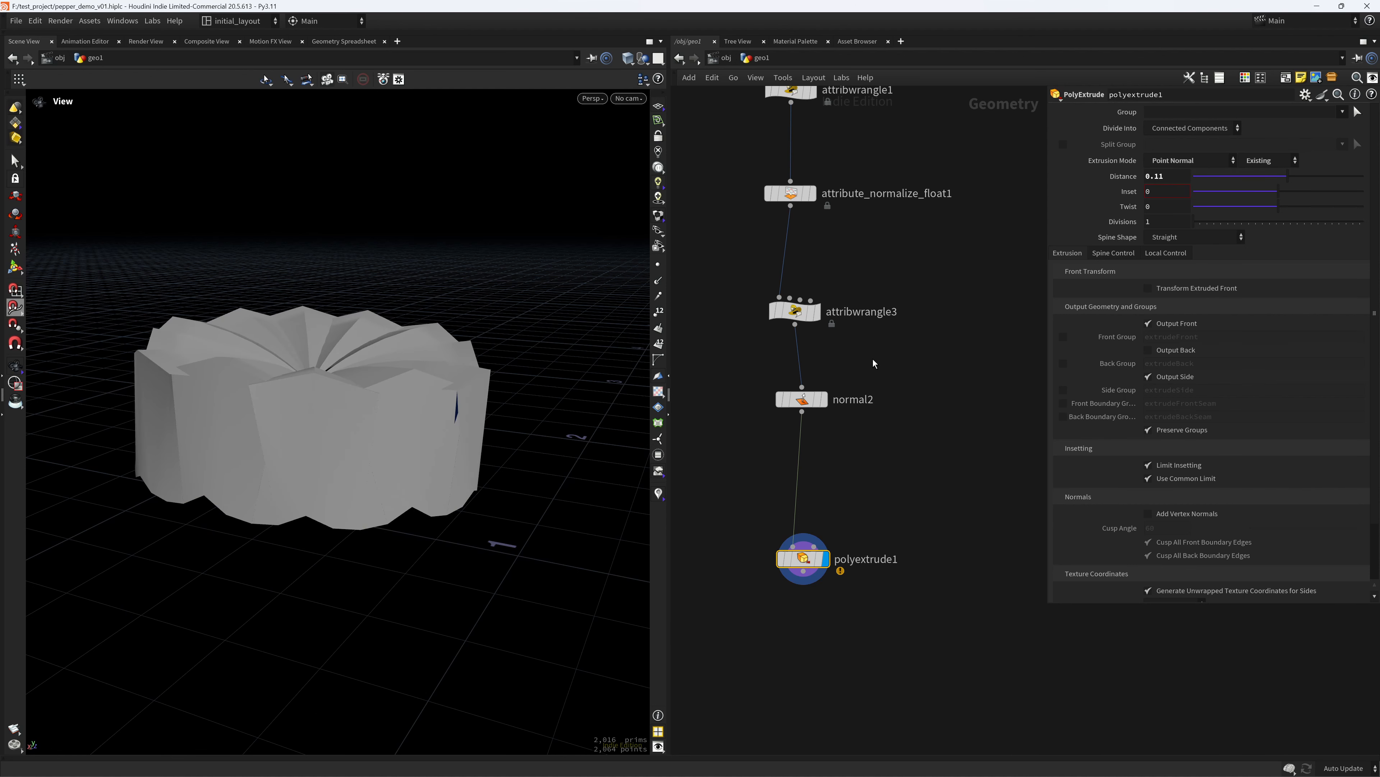
# Insert a Reverse node between attribwrangle3 and normal2 to flip the extrusion direction.
pyautogui.press('Tab')
pyautogui.write('reverse')
pyautogui.press('Return')
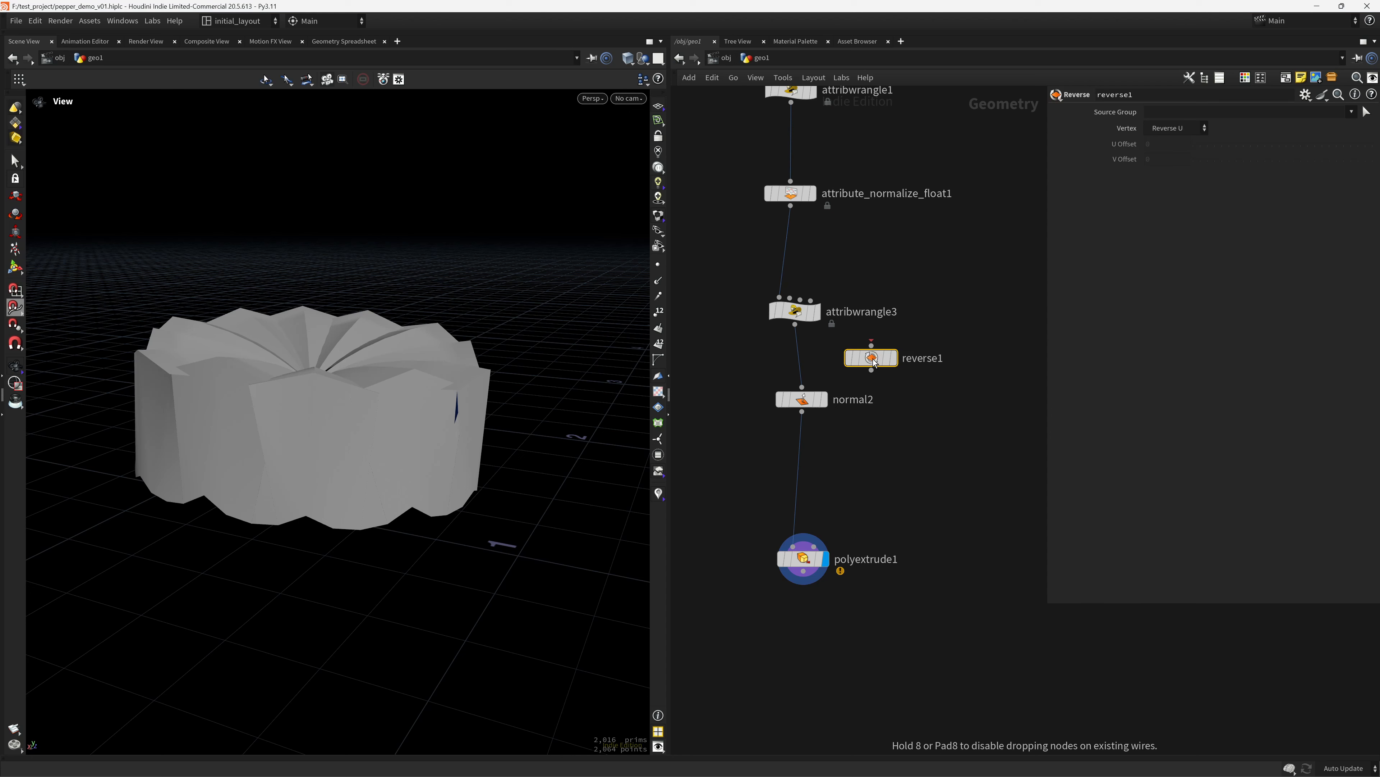
pyautogui.click(802, 364)
# Enable Output Back on polyextrude1 and set its Distance to 0.031.
pyautogui.moveTo(701, 552); pyautogui.dragTo(913, 647)
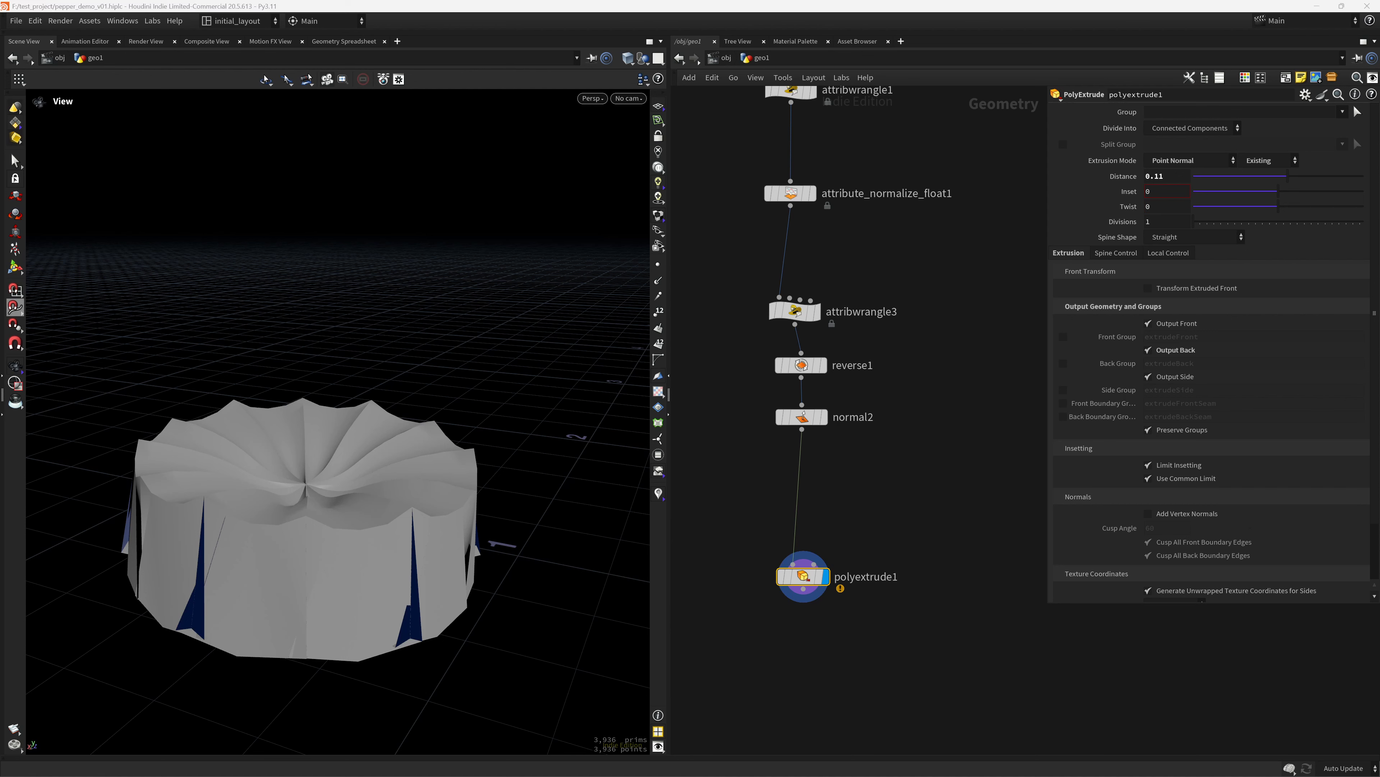
pyautogui.doubleClick(1159, 176)
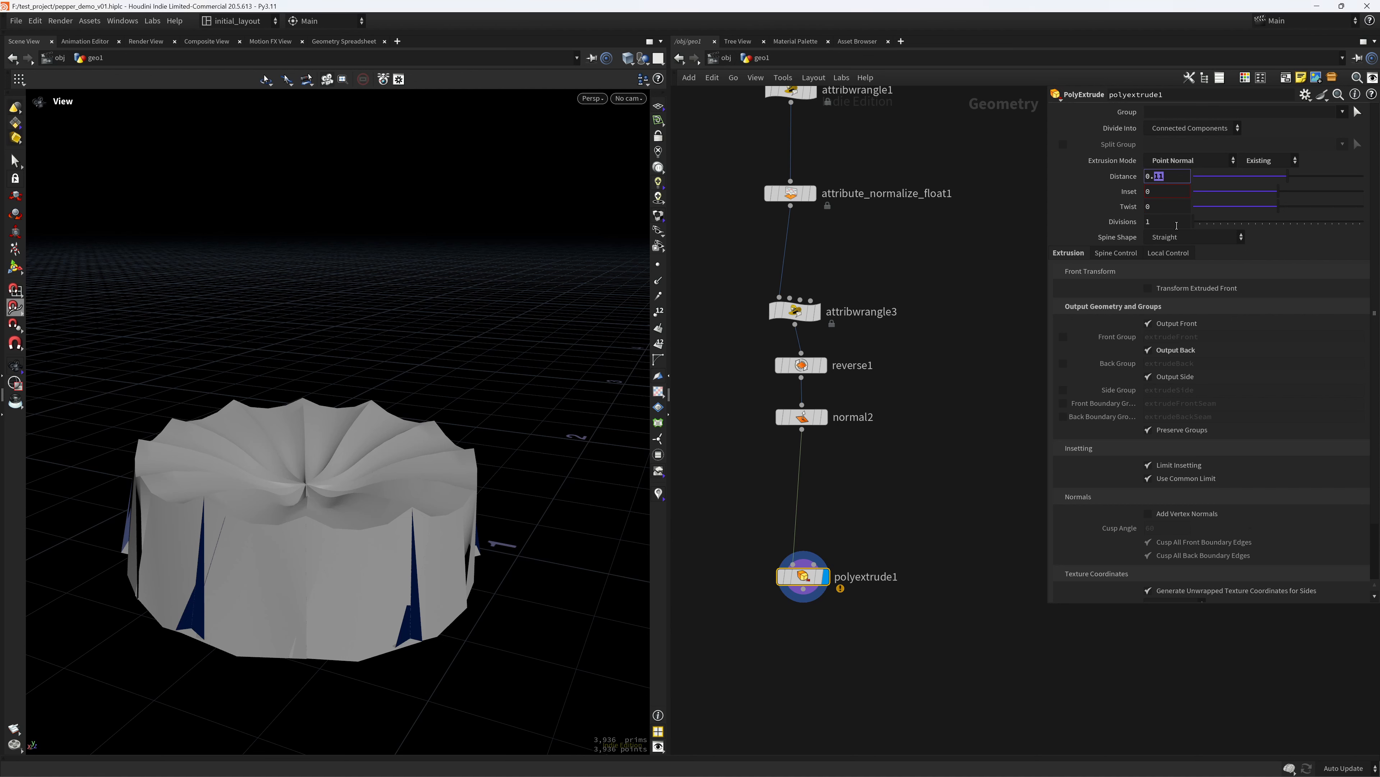
pyautogui.write('031')
pyautogui.press('Return')
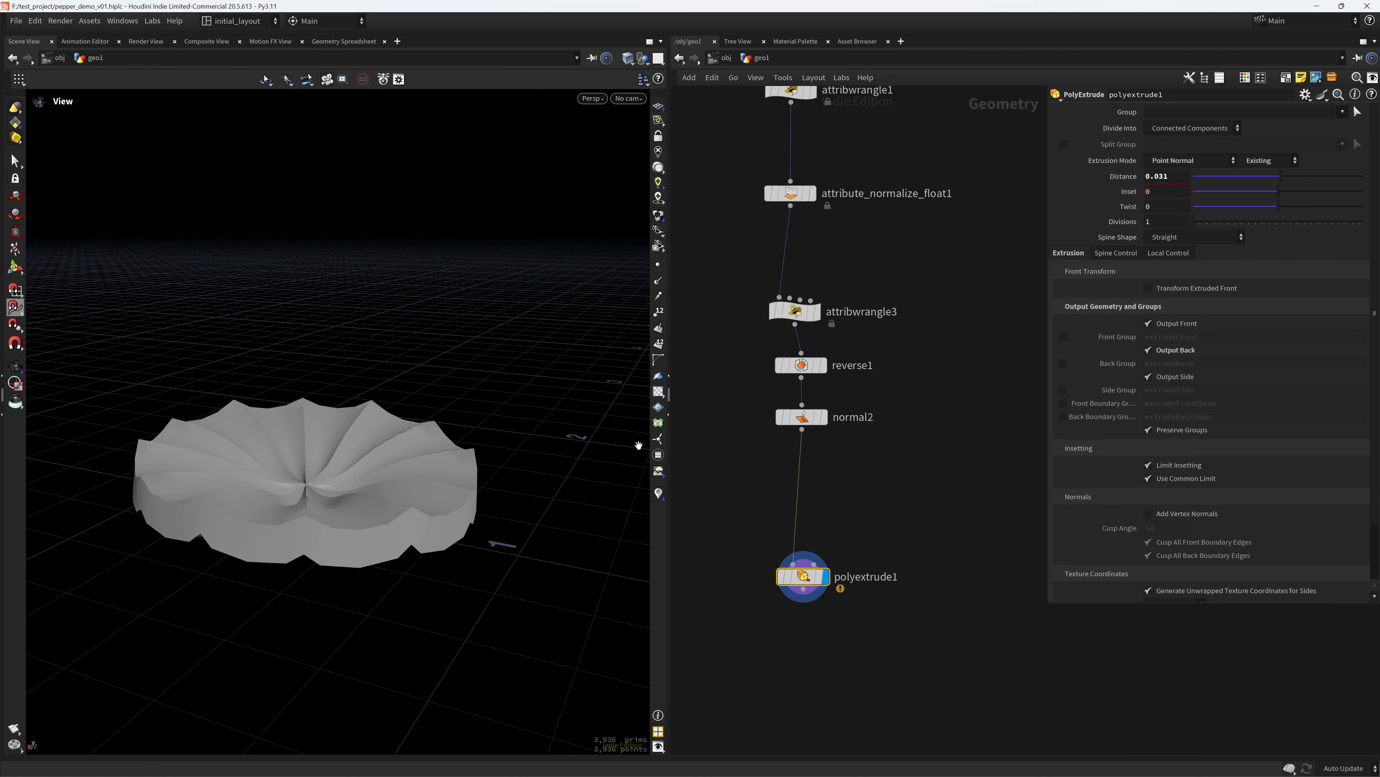
# Set the normal2 node to add its normals to Points.
pyautogui.moveTo(638, 444); pyautogui.dragTo(345, 614)
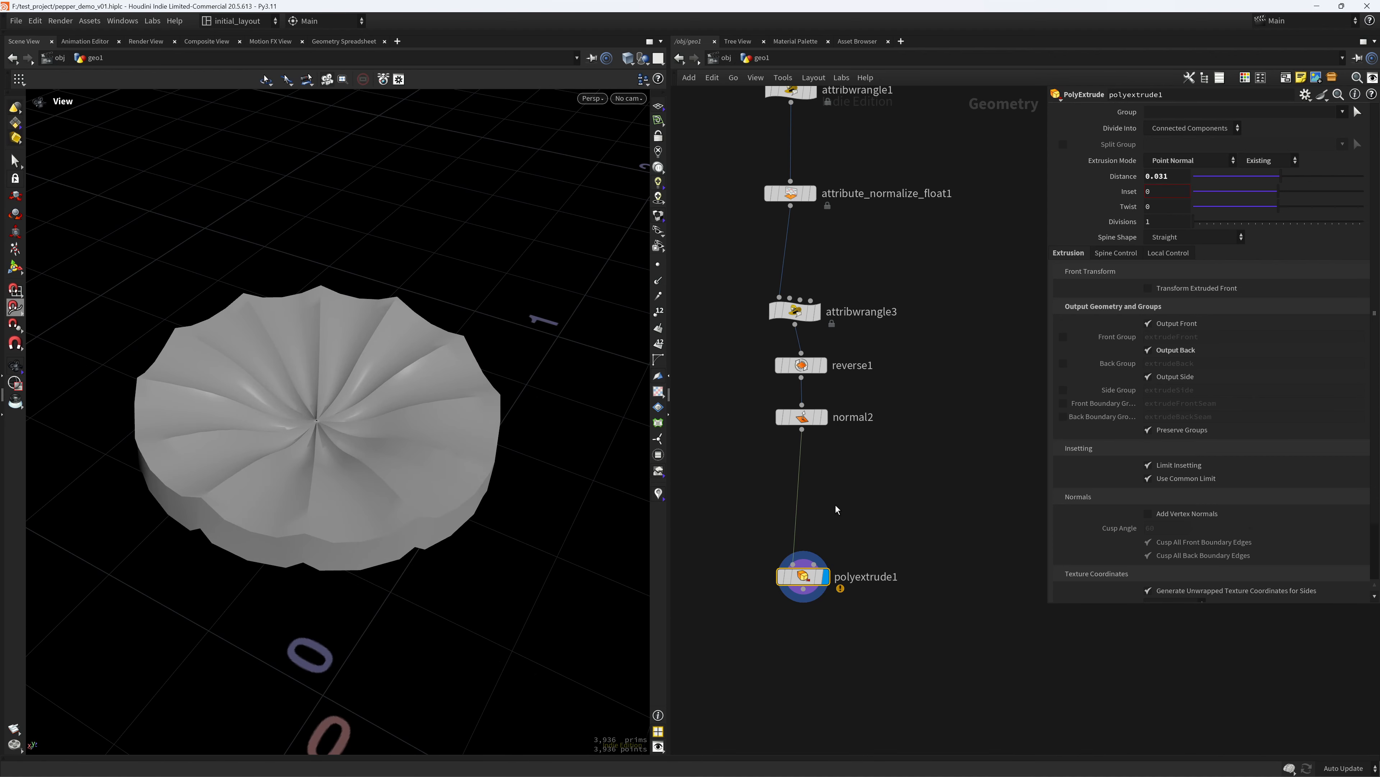
pyautogui.moveTo(835, 505); pyautogui.dragTo(827, 523, button='middle')
pyautogui.moveTo(715, 425); pyautogui.dragTo(858, 471)
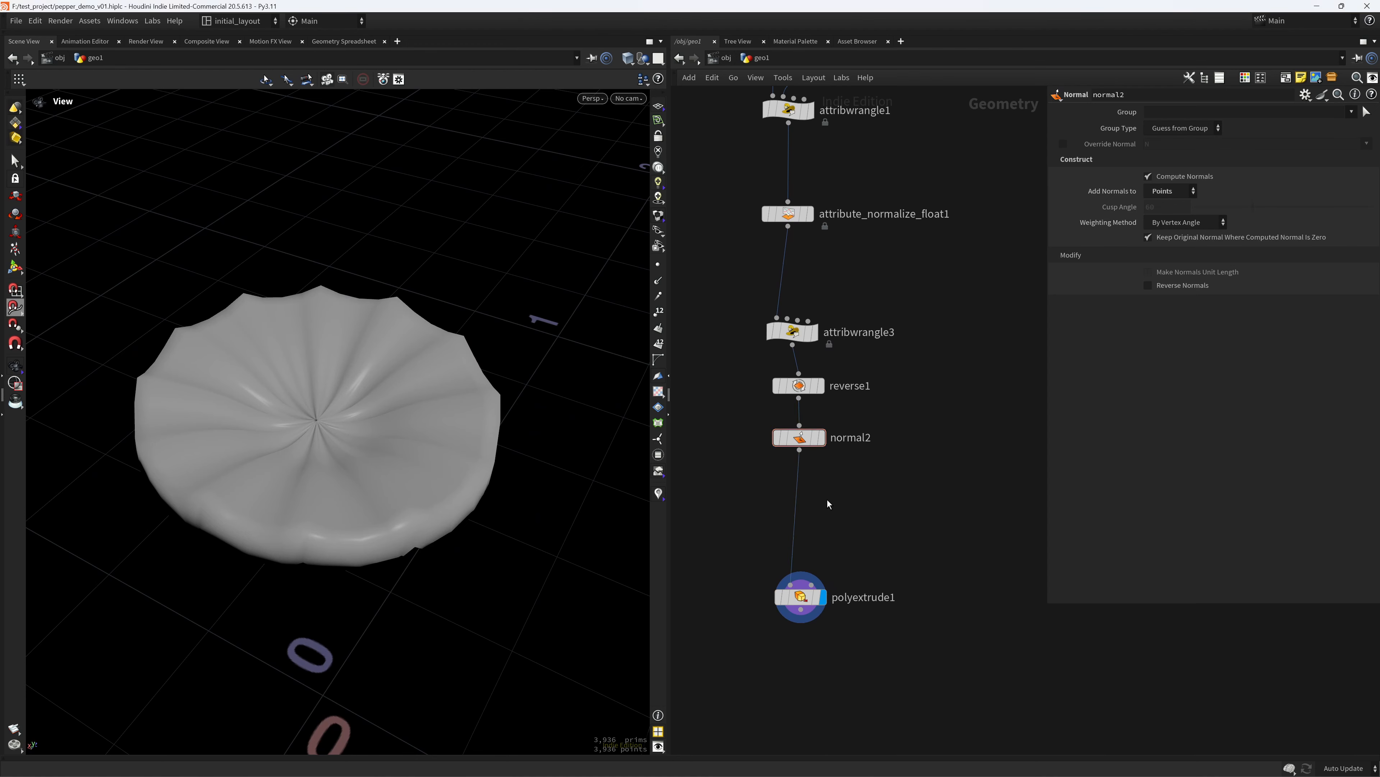
# Insert an Attribute Blur node between normal2 and polyextrude1.
pyautogui.press('Tab')
pyautogui.write('attb')
pyautogui.press('Return')
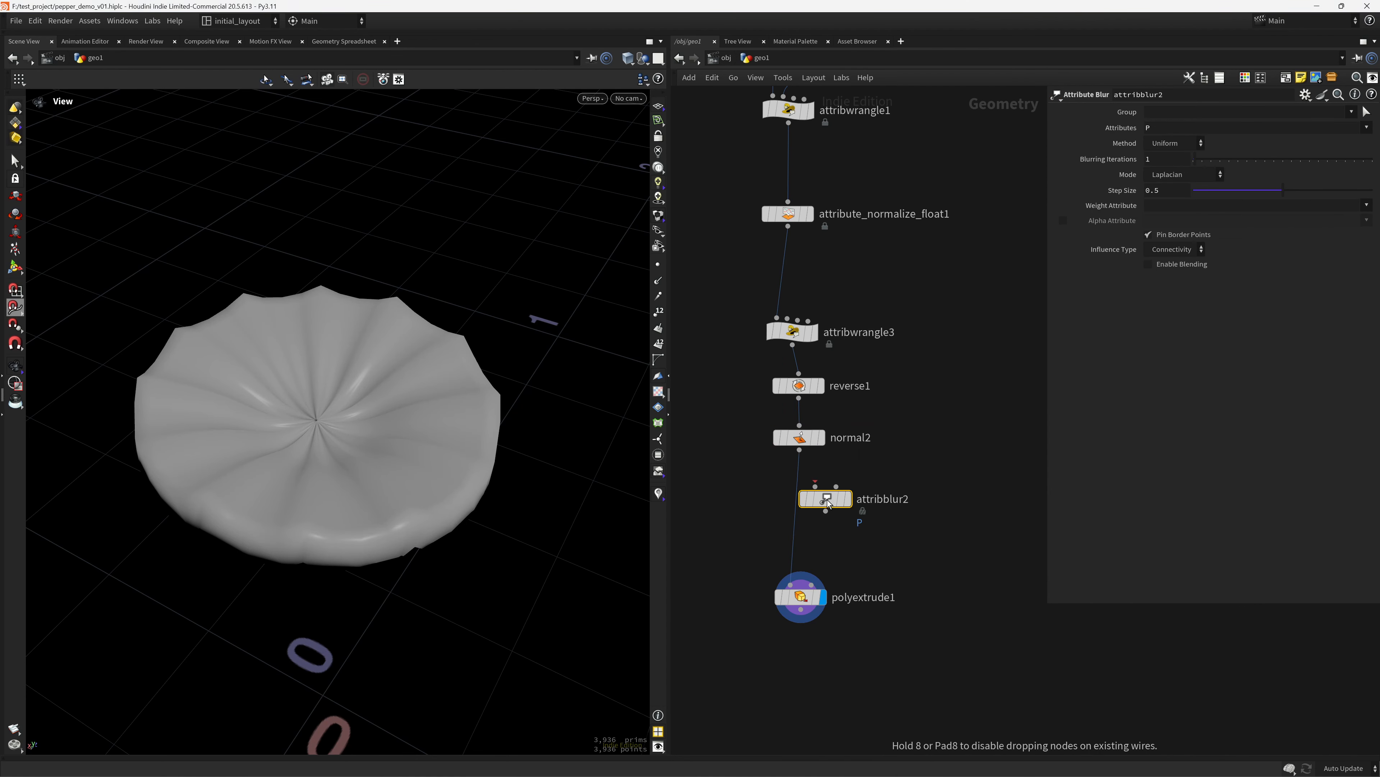
pyautogui.click(832, 502)
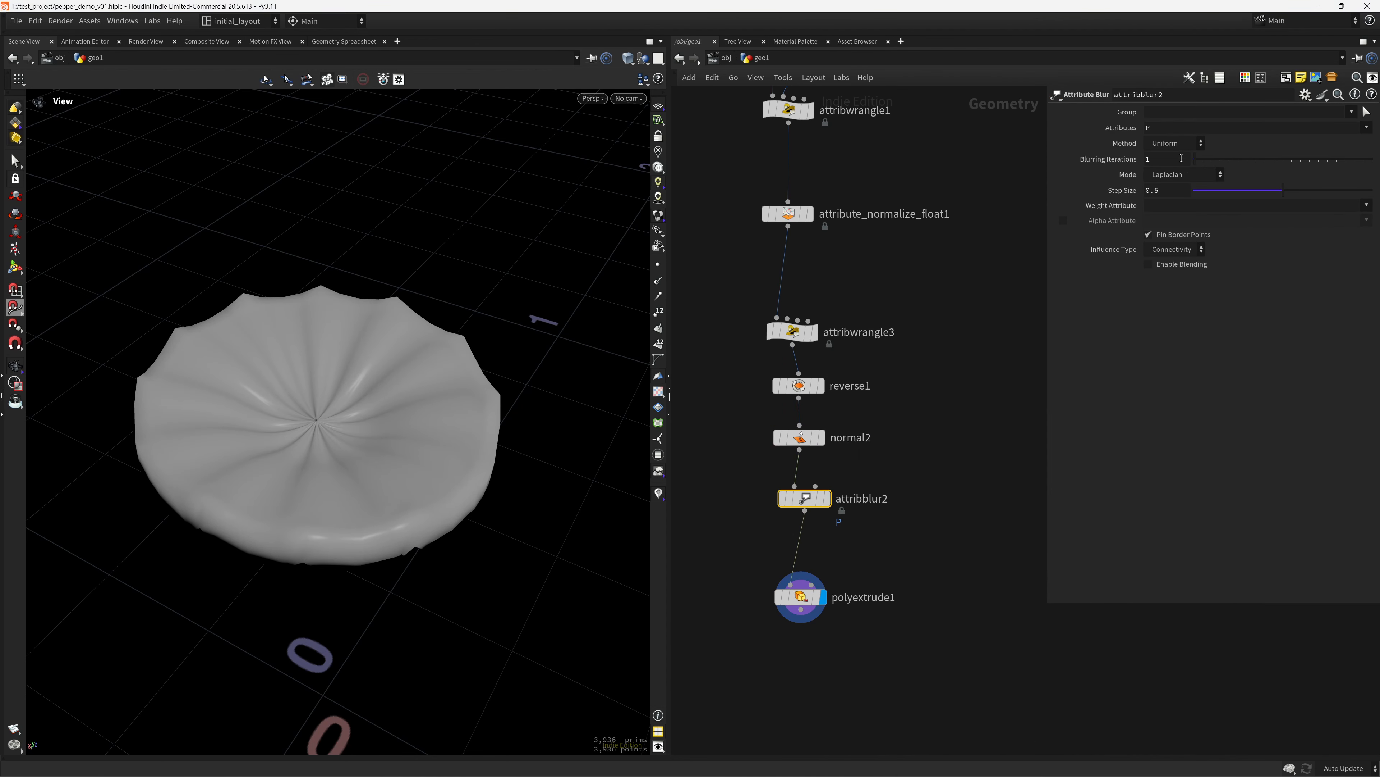
# Make attribblur2 blur the N attribute with 27 blurring iterations and Pin Border Points disabled.
pyautogui.moveTo(1114, 133); pyautogui.dragTo(940, 161)
pyautogui.press('Return')
pyautogui.click(1160, 159)
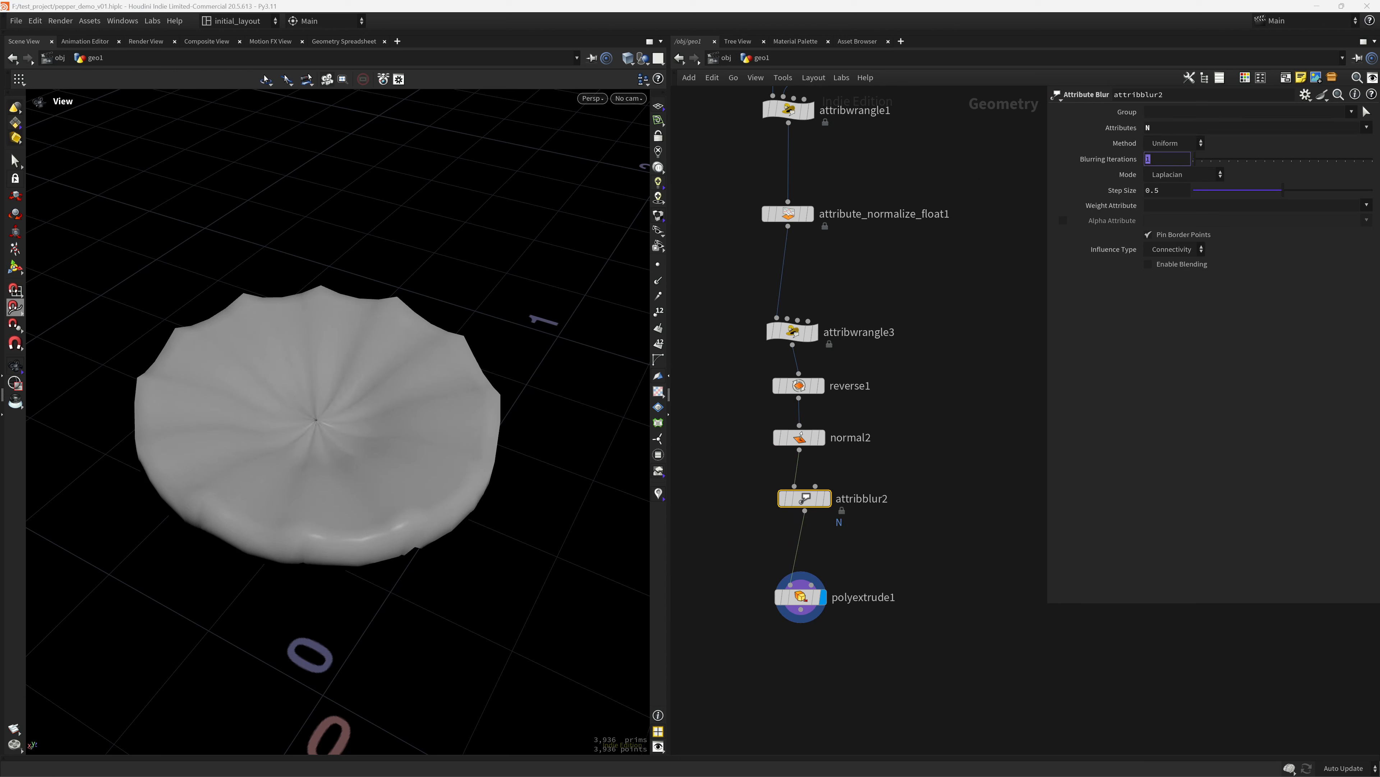
pyautogui.click(1158, 234)
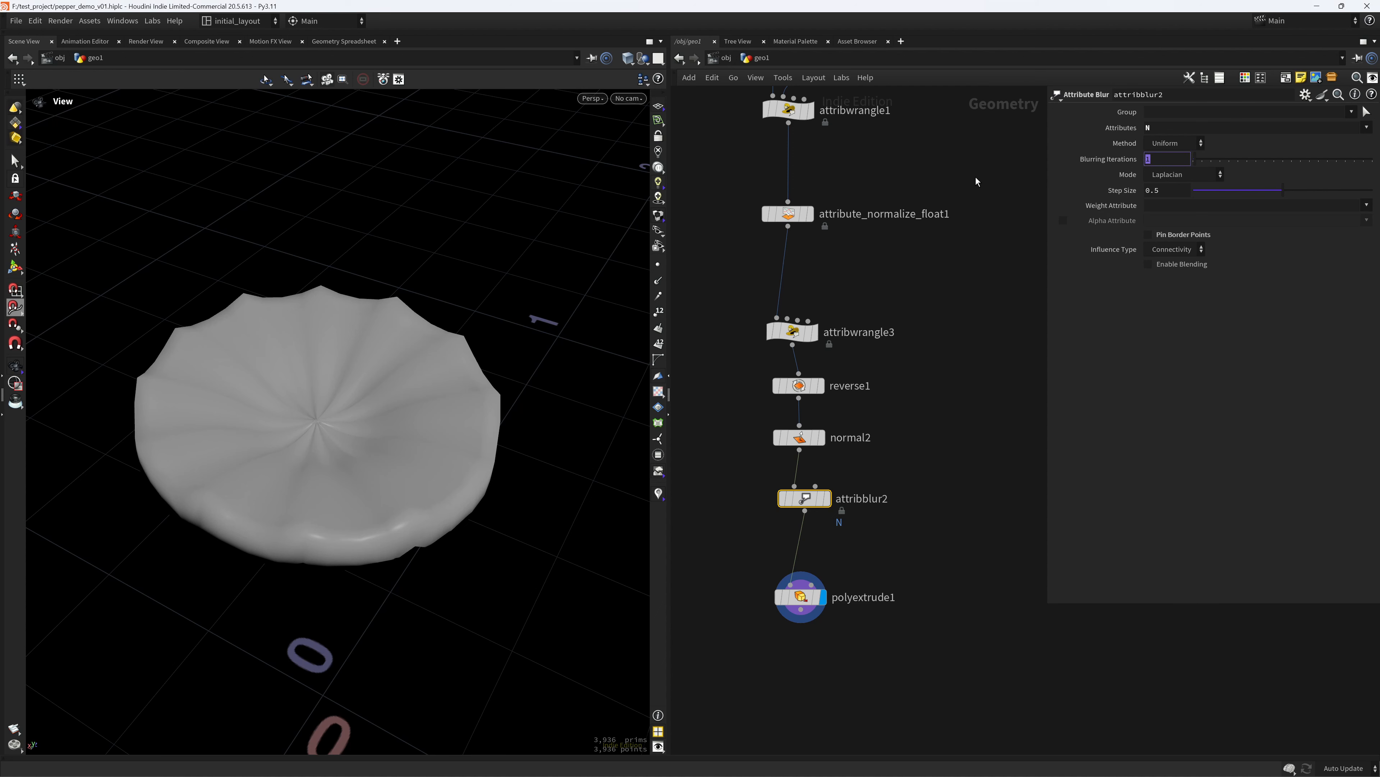
pyautogui.press('Return')
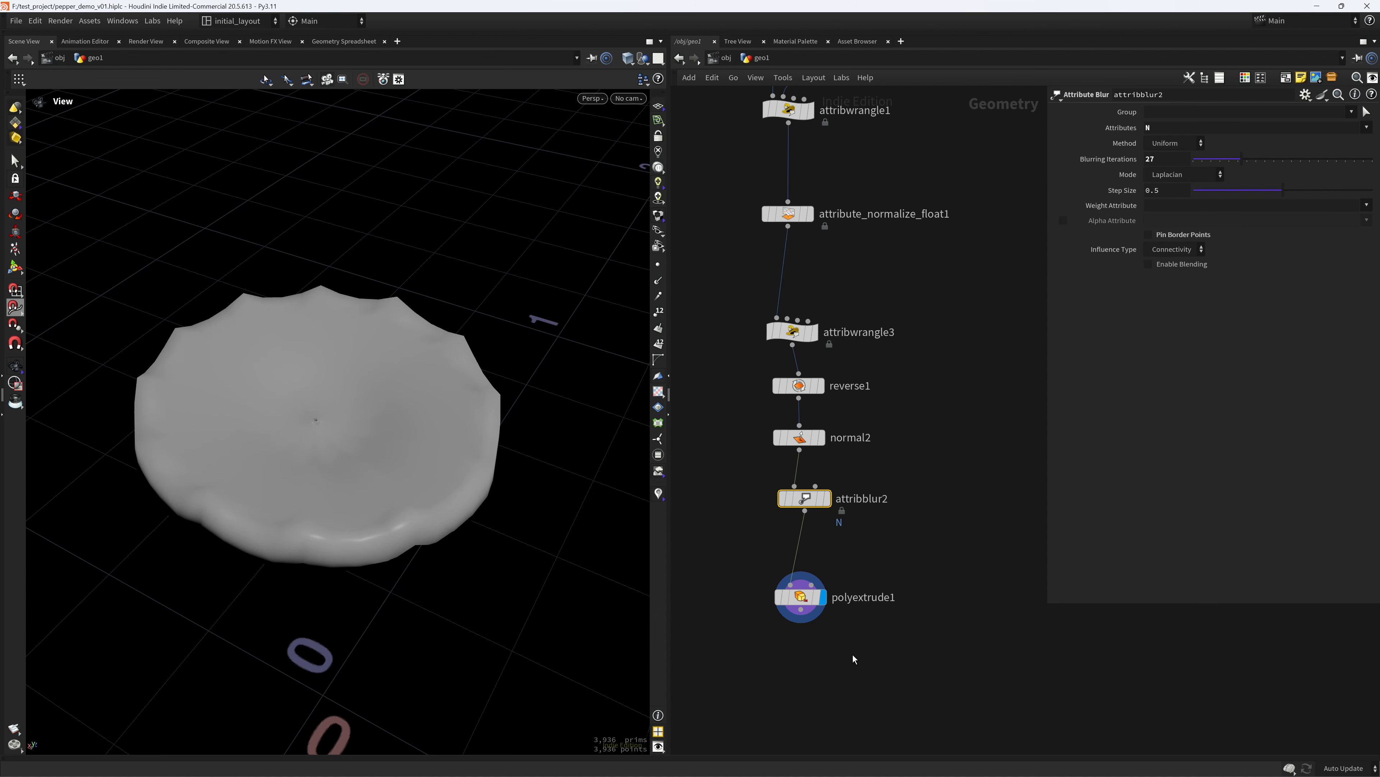
# Add a Labs Soften Normals node below polyextrude1, connect it and display it.
pyautogui.moveTo(839, 695); pyautogui.dragTo(817, 533, button='middle')
pyautogui.scroll(2, 814, 537)
pyautogui.click(771, 427)
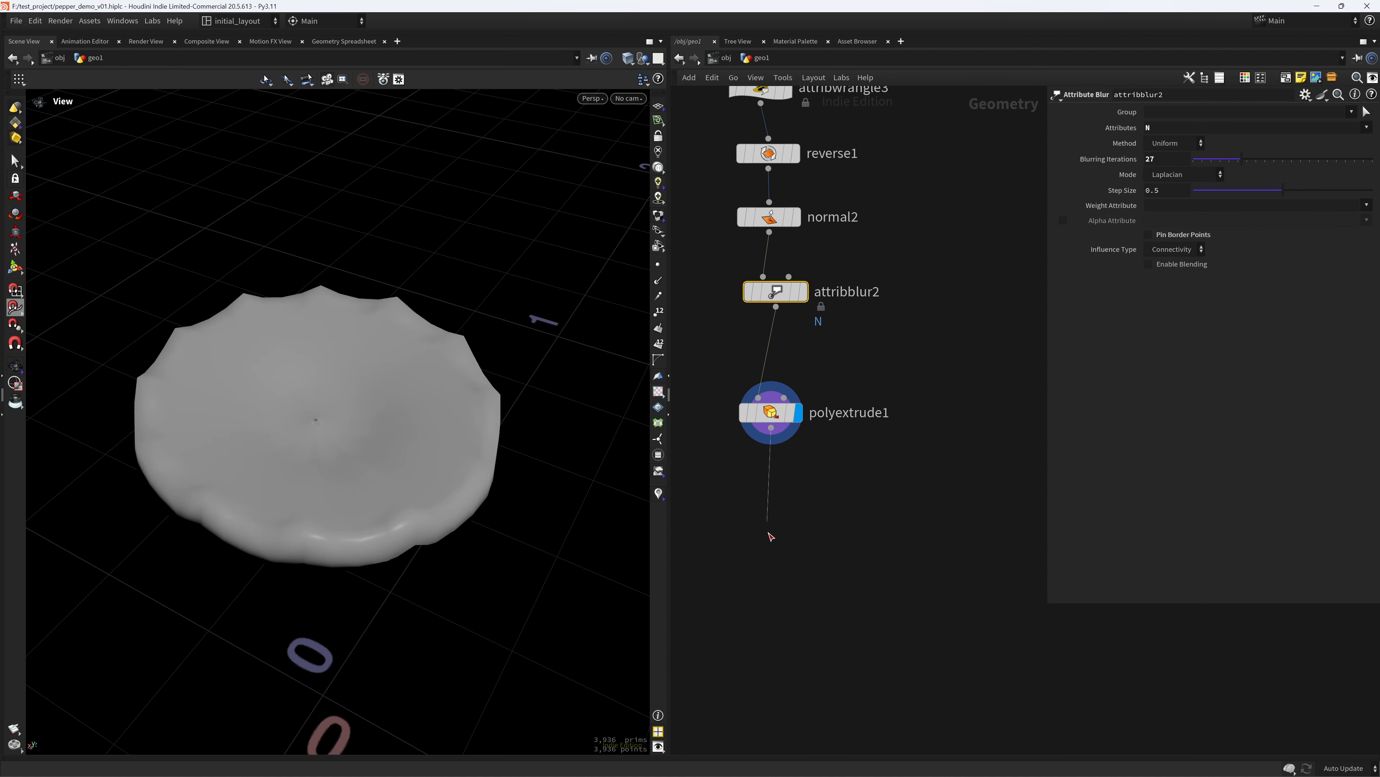
pyautogui.press('Tab')
pyautogui.write('soft')
pyautogui.press('Down')
pyautogui.press('Down')
pyautogui.press('Return')
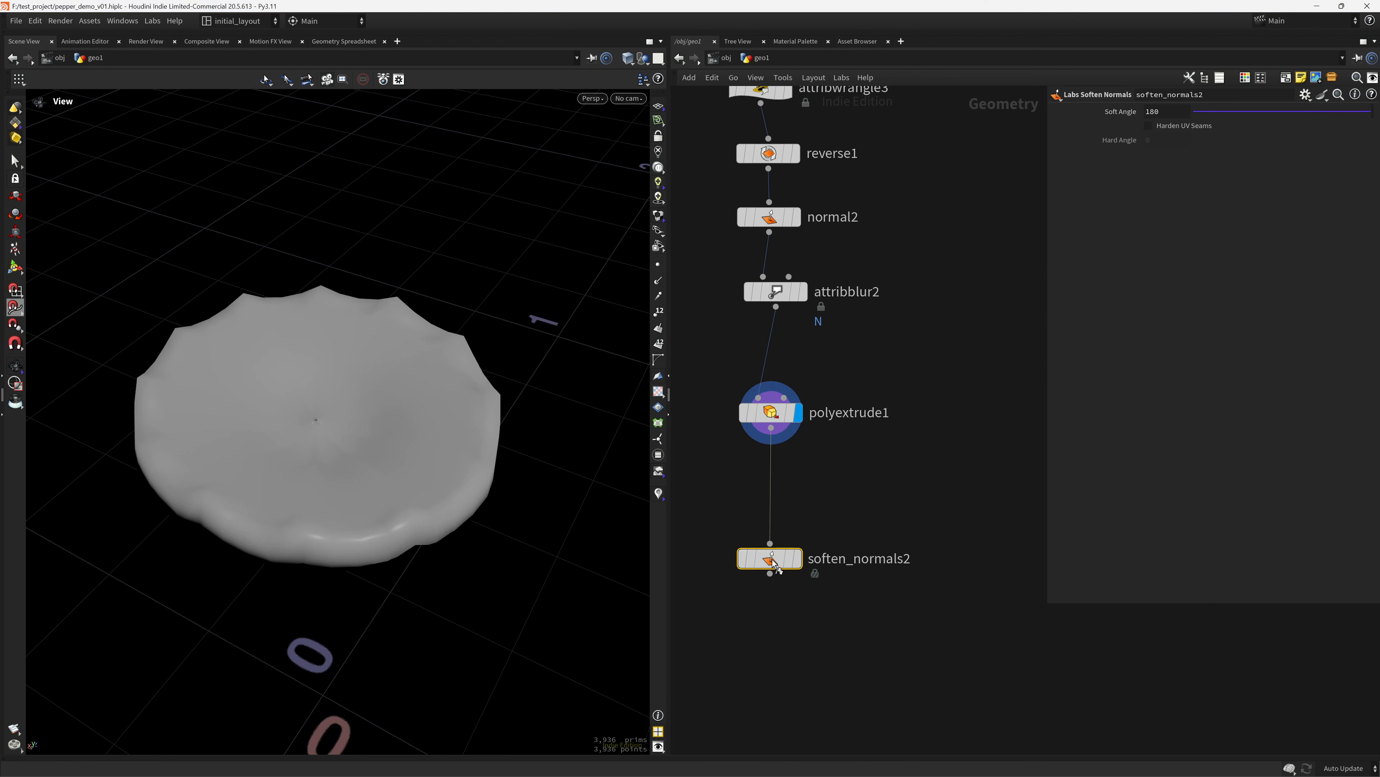
pyautogui.click(772, 559)
pyautogui.click(777, 565)
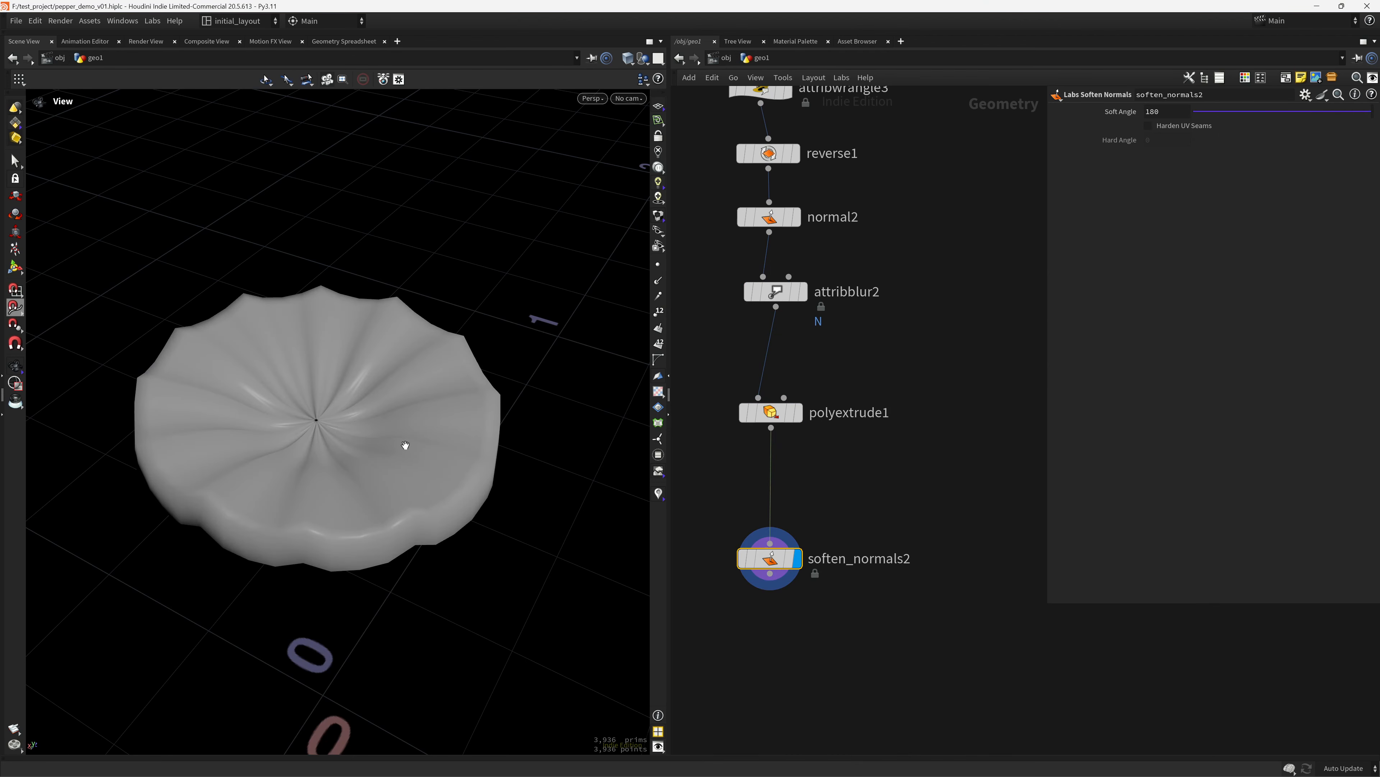
# Compare the disc's shading at polyextrude1 with the shading at soften_normals2.
pyautogui.moveTo(404, 447); pyautogui.dragTo(507, 444)
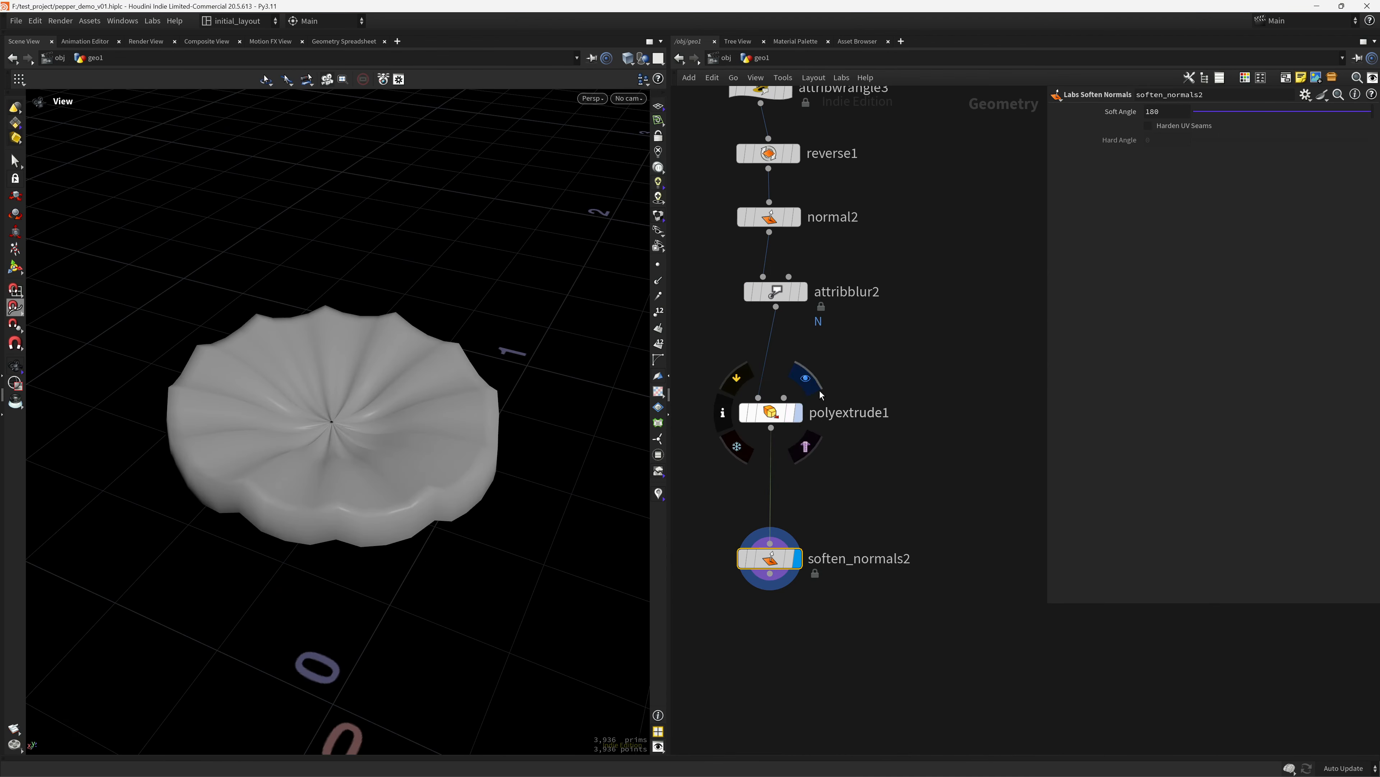
pyautogui.click(817, 387)
pyautogui.click(810, 515)
pyautogui.moveTo(764, 569)
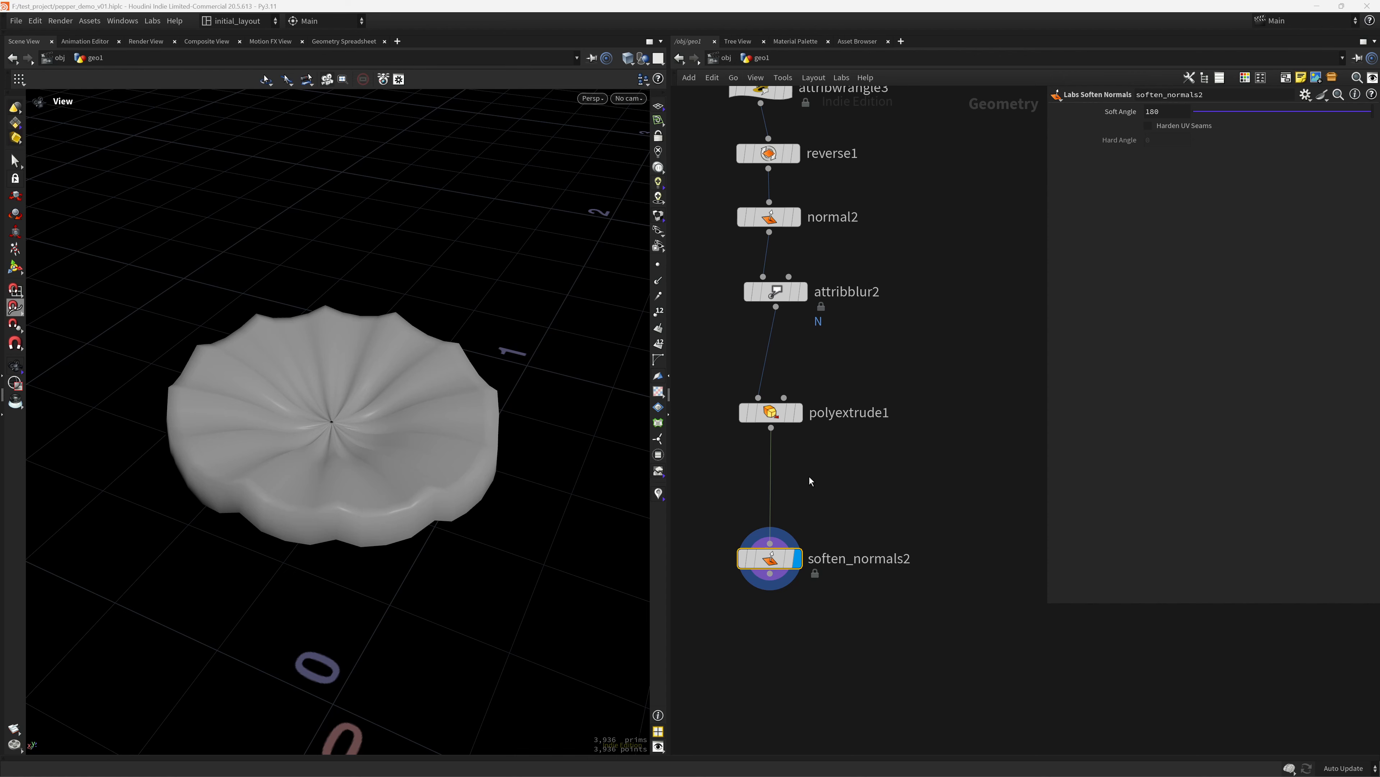
pyautogui.moveTo(810, 477); pyautogui.dragTo(831, 541, button='middle')
pyautogui.click(820, 476)
pyautogui.click(793, 476)
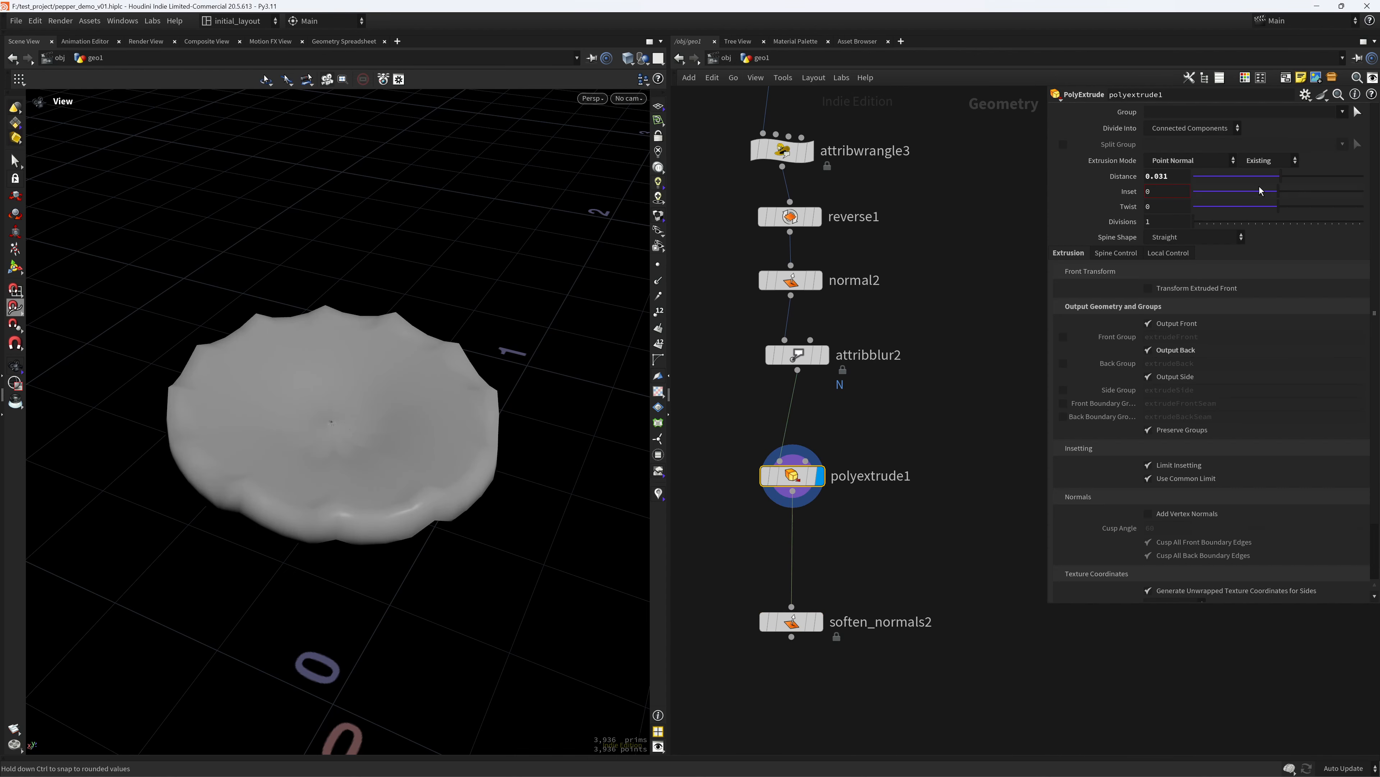
pyautogui.click(819, 622)
pyautogui.moveTo(447, 544)
pyautogui.mouseDown()
pyautogui.moveTo(441, 349)
pyautogui.moveTo(454, 522)
pyautogui.mouseUp()
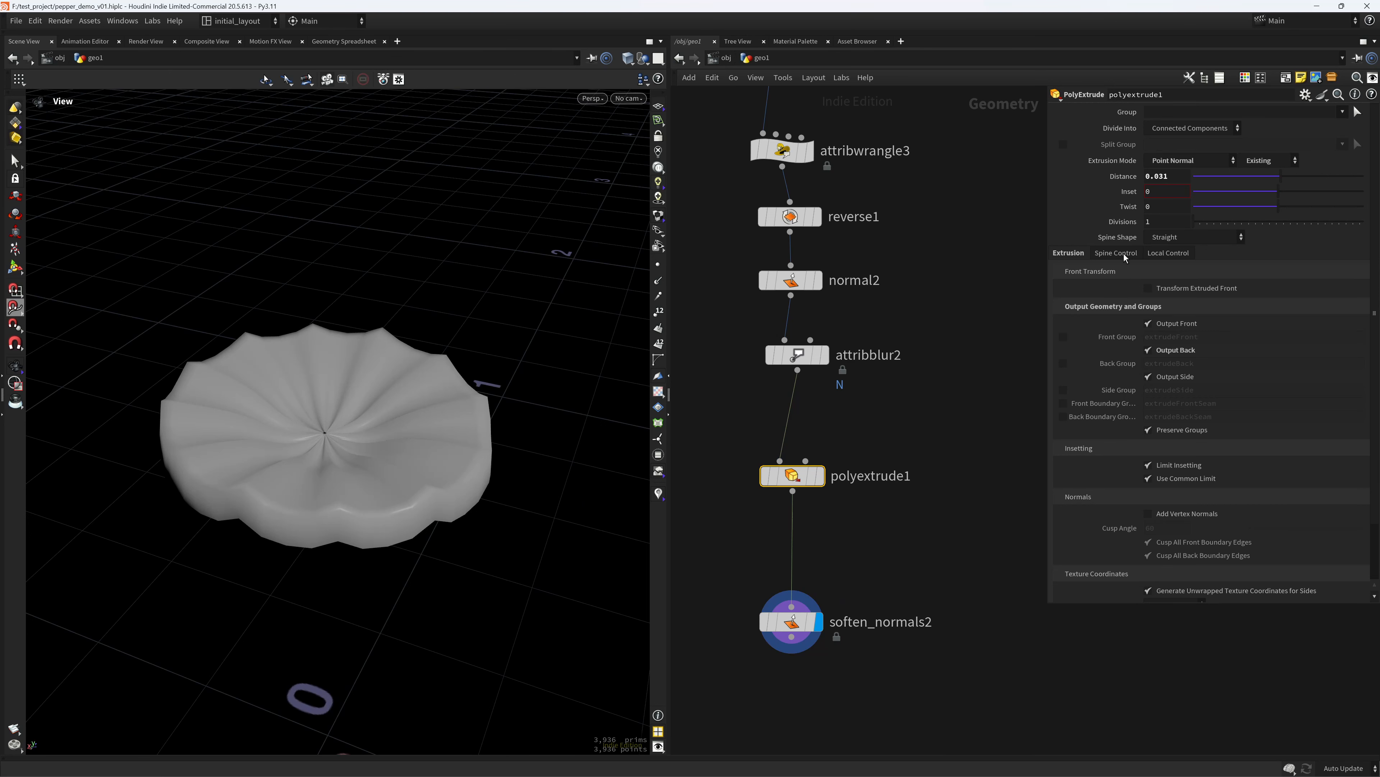
# Set polyextrude1's Divisions to 2 and check the disc's mesh with the wireframe overlay toggled on and off.
pyautogui.moveTo(1157, 223); pyautogui.dragTo(996, 236)
pyautogui.write('2')
pyautogui.press('Return')
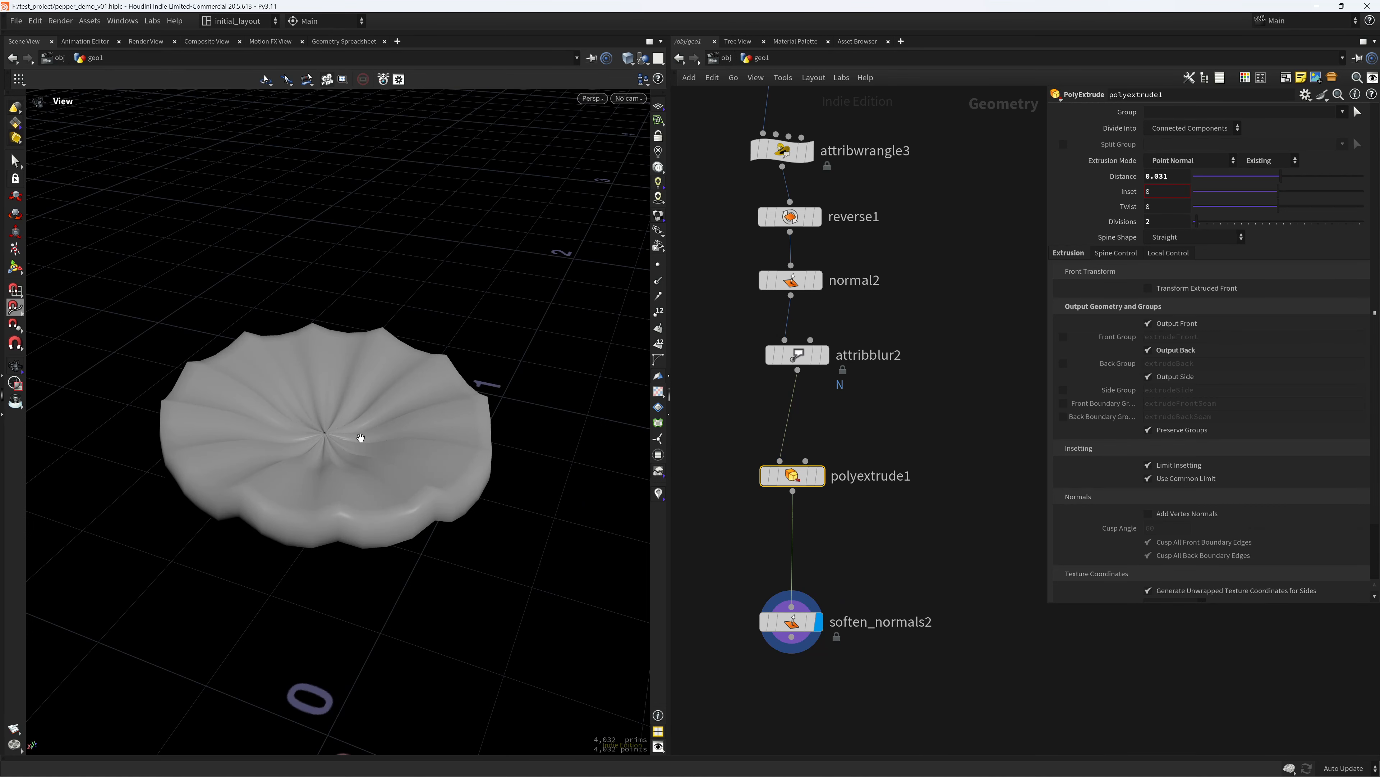
pyautogui.scroll(1, 361, 438)
pyautogui.hotkey('shift', 'w')
pyautogui.hotkey('shift', 'w')
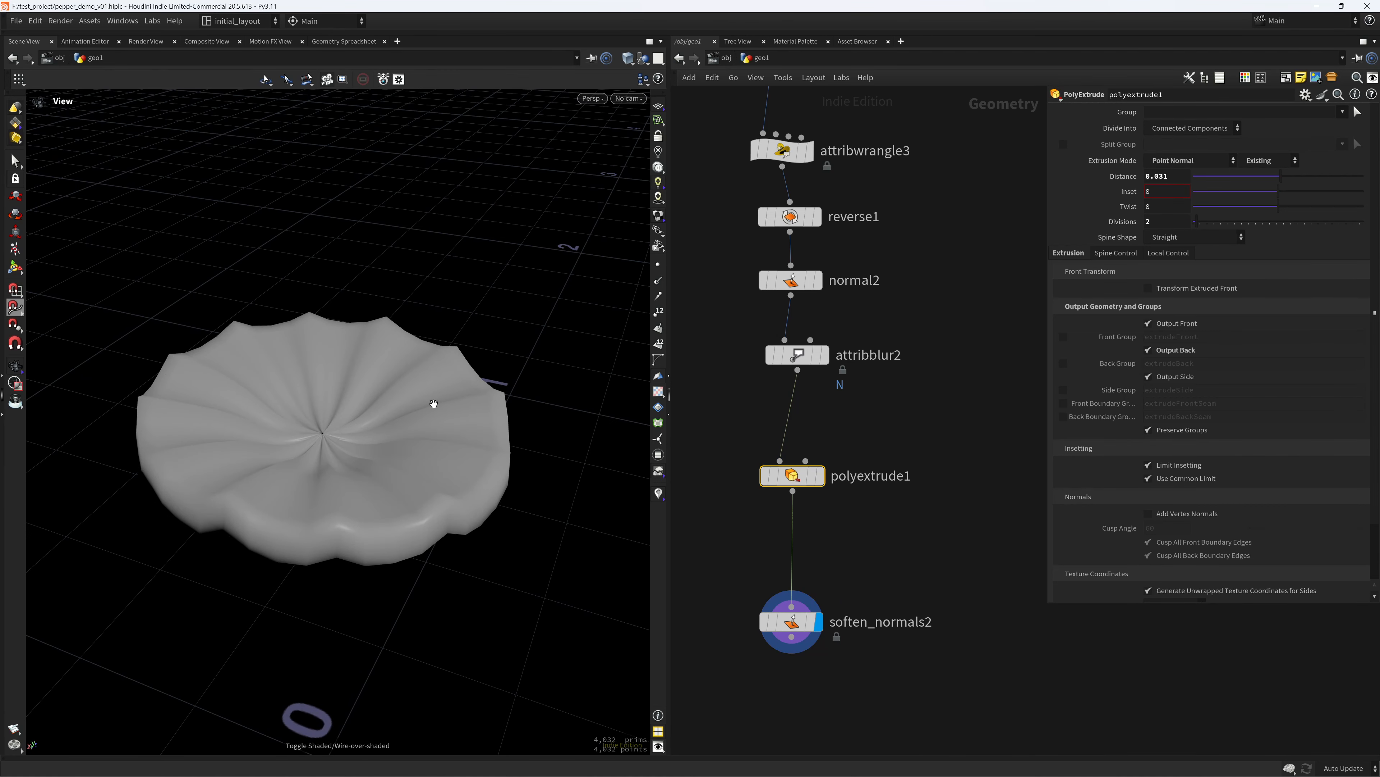
# Add an Attribute Blur node below soften_normals2, connect and display it, and show the wireframe over the shaded disc.
pyautogui.click(781, 324)
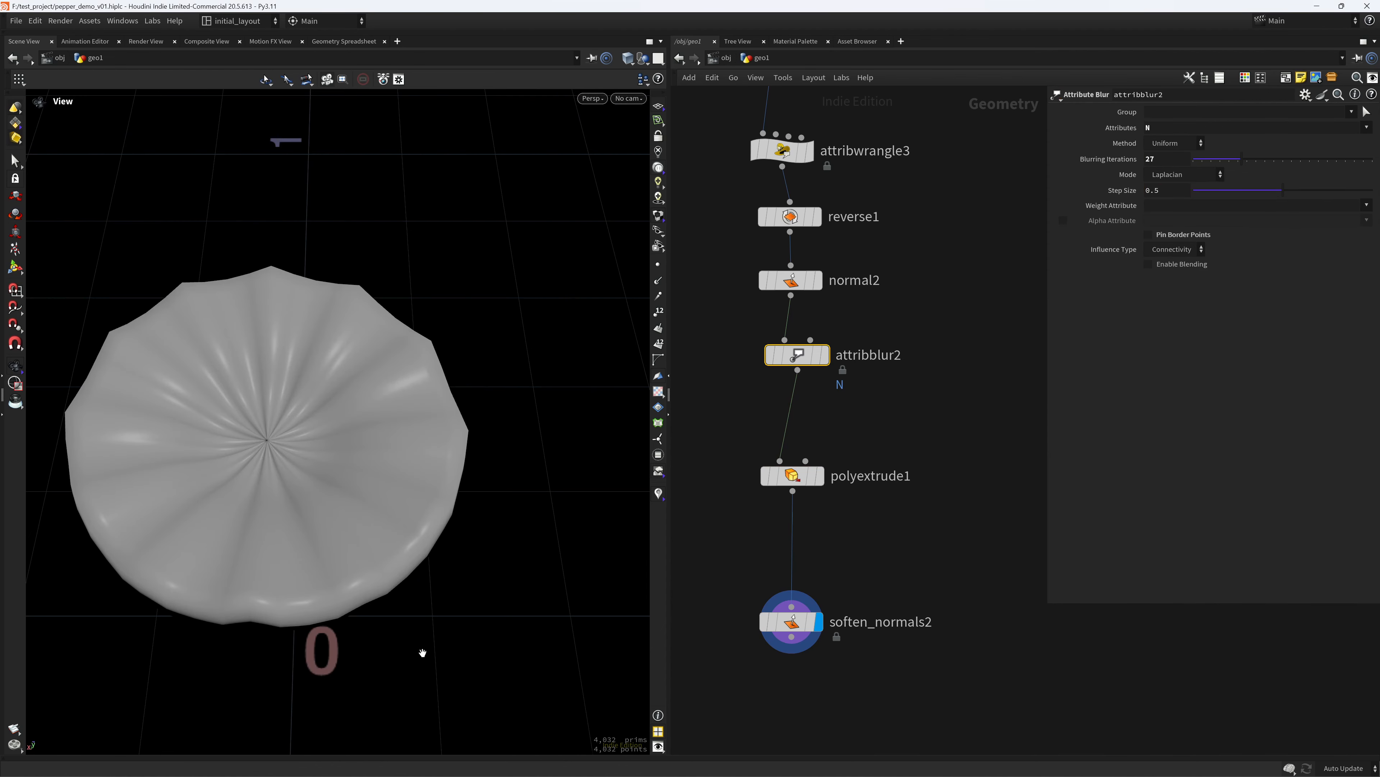
pyautogui.moveTo(403, 635); pyautogui.dragTo(456, 519, button='middle')
pyautogui.moveTo(850, 719); pyautogui.dragTo(852, 580, button='middle')
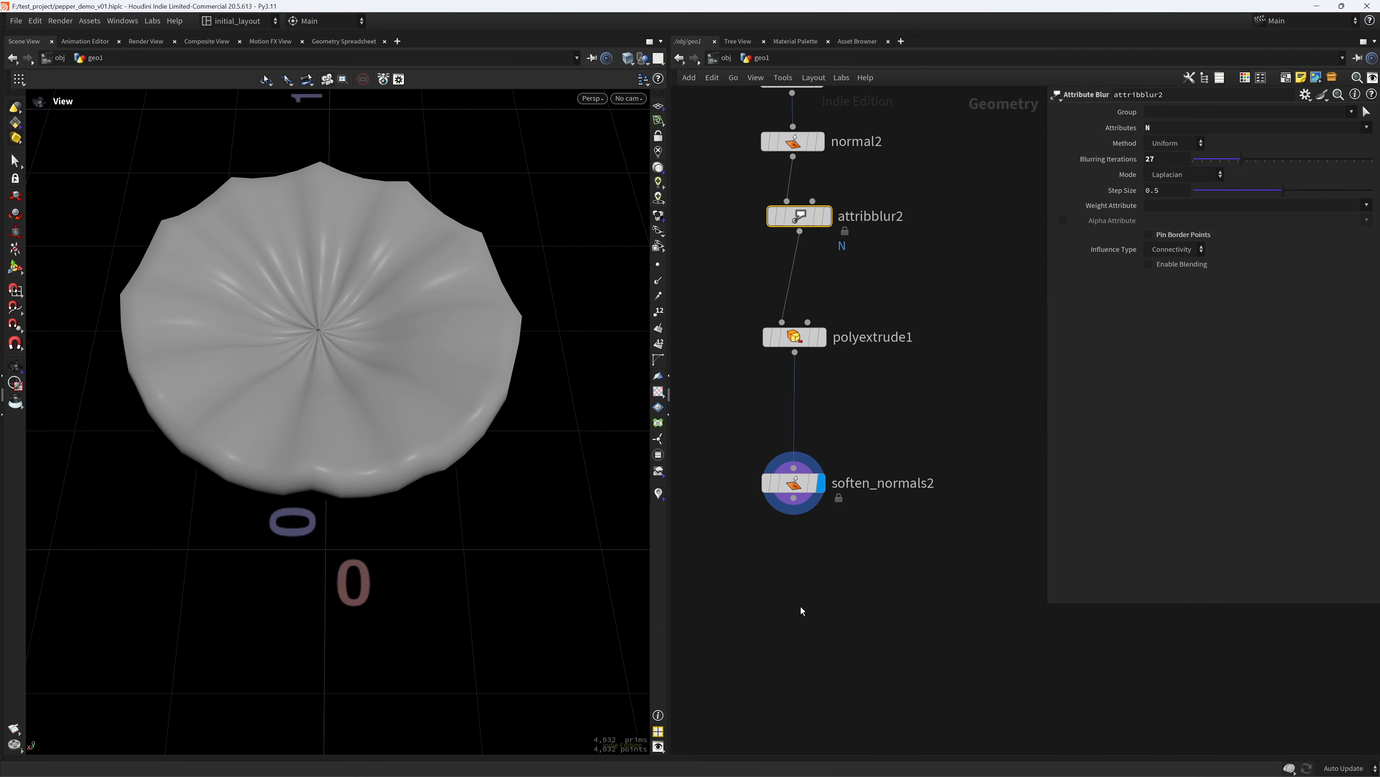
pyautogui.press('Tab')
pyautogui.write('attb')
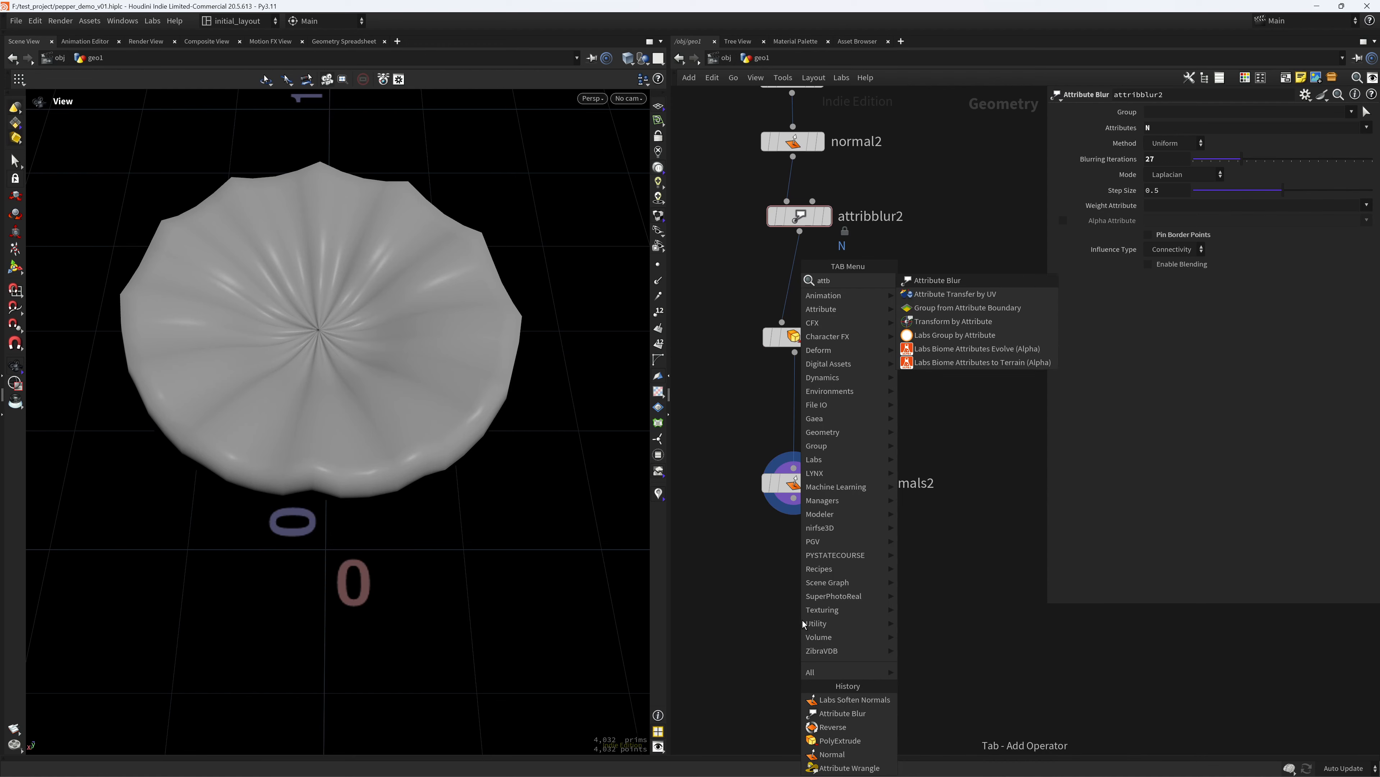
pyautogui.press('Return')
pyautogui.click(802, 621)
pyautogui.moveTo(791, 525); pyautogui.dragTo(788, 603)
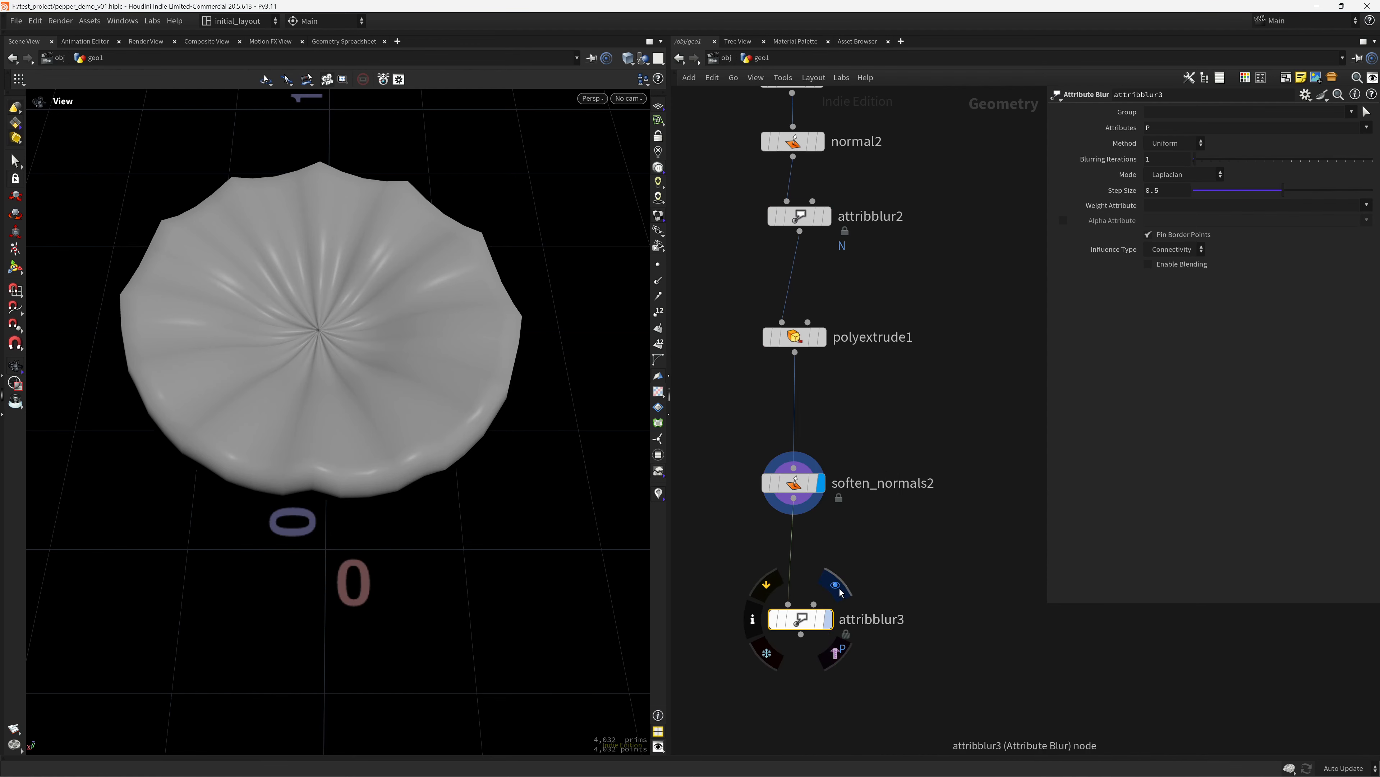
pyautogui.click(842, 592)
pyautogui.moveTo(565, 479)
pyautogui.mouseDown()
pyautogui.moveTo(459, 444)
pyautogui.moveTo(545, 460)
pyautogui.mouseUp()
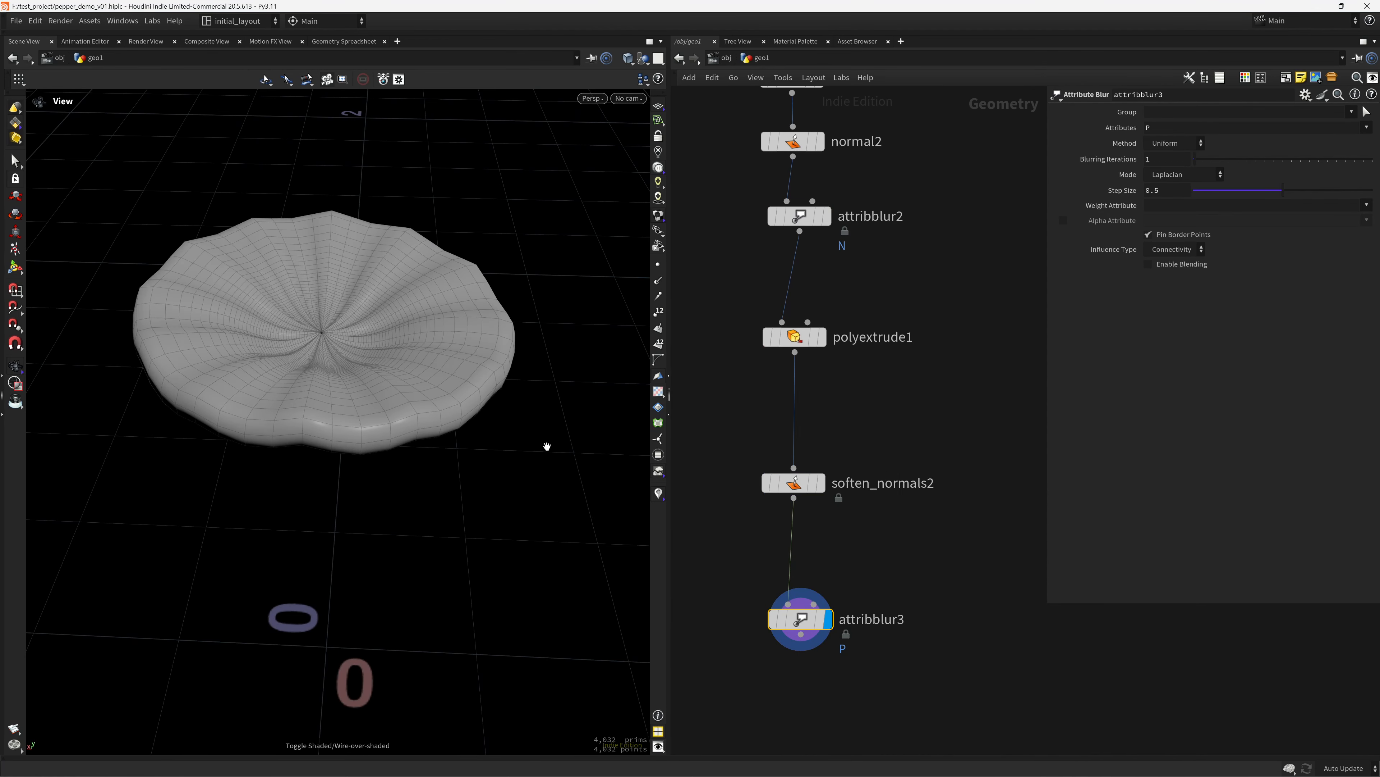
# Examine the point attributes of attribblur3 and soften_normals2 in the Geometry Spreadsheet, and check the point normals in the viewport.
pyautogui.click(348, 42)
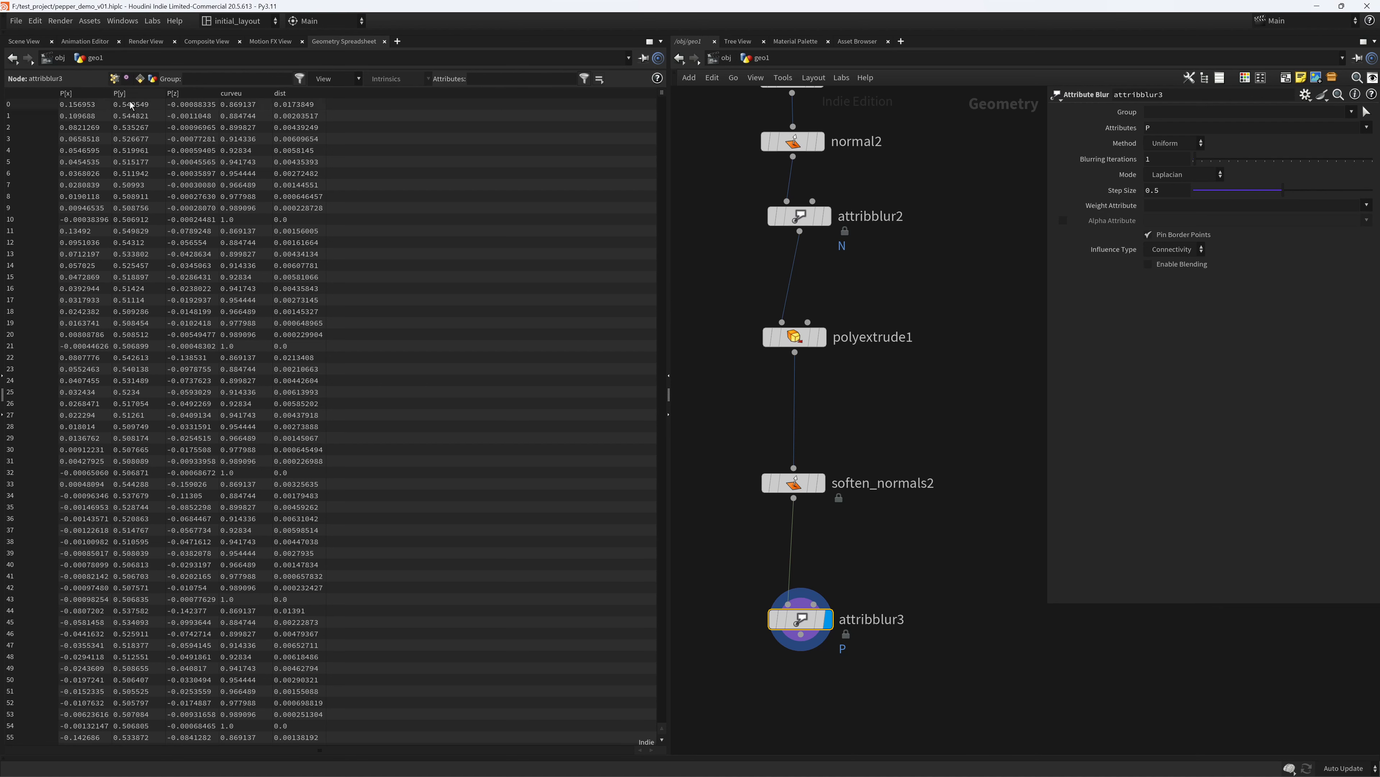
pyautogui.click(810, 482)
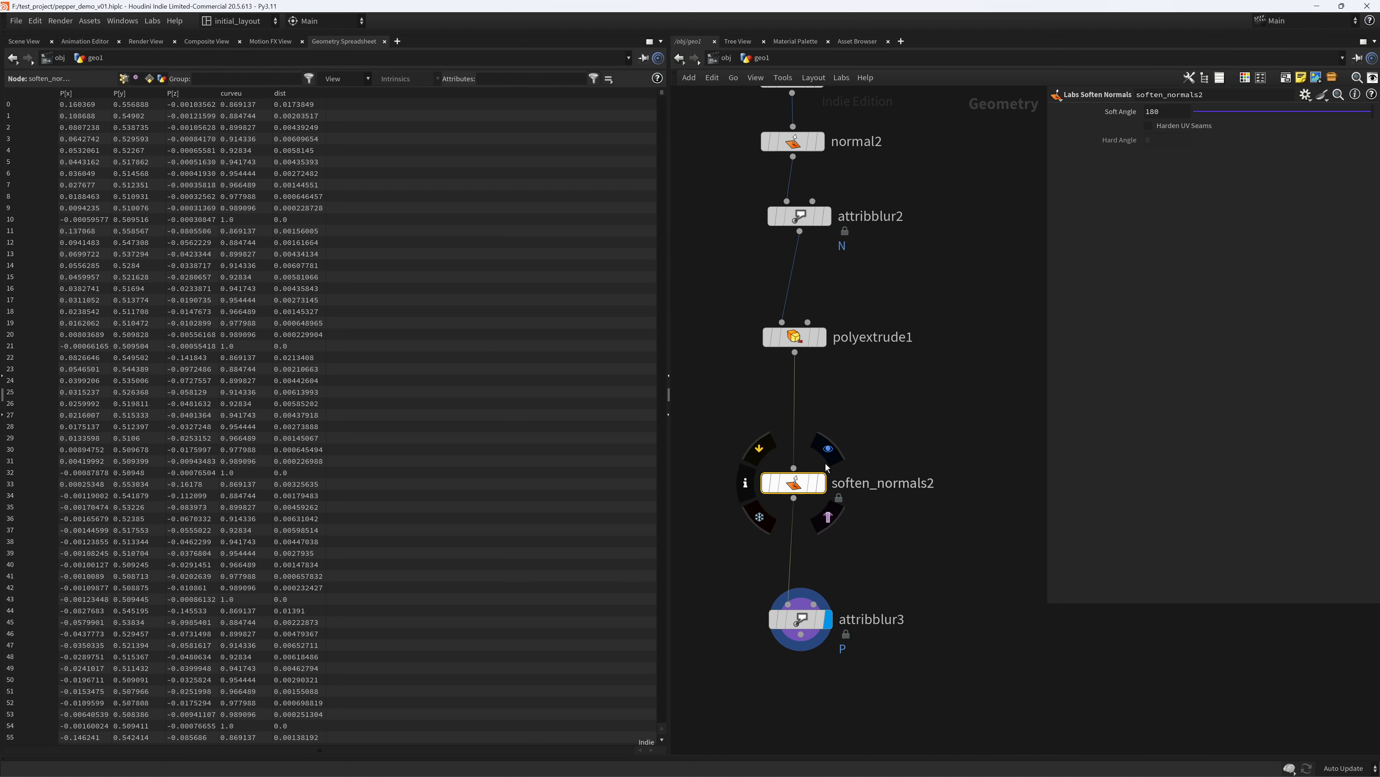
pyautogui.click(828, 450)
pyautogui.click(22, 42)
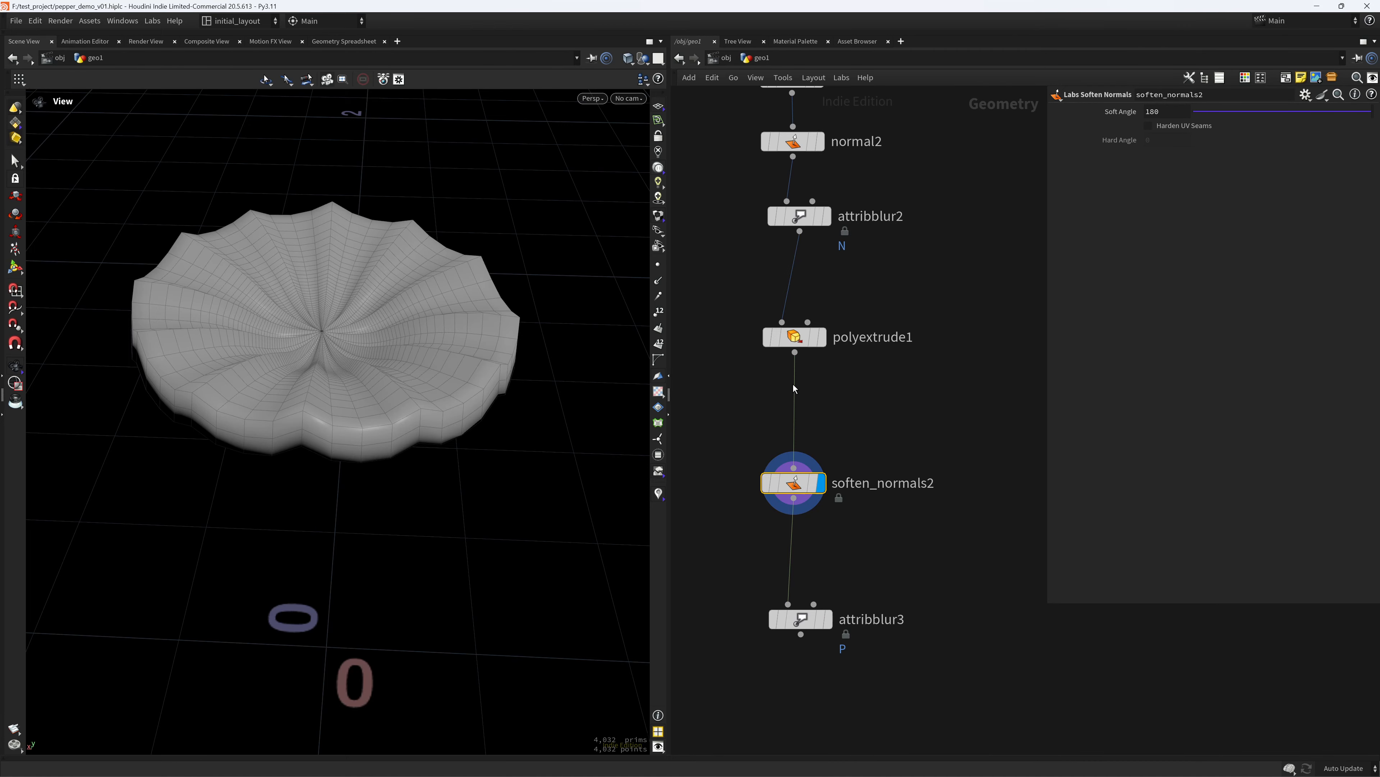
pyautogui.click(658, 281)
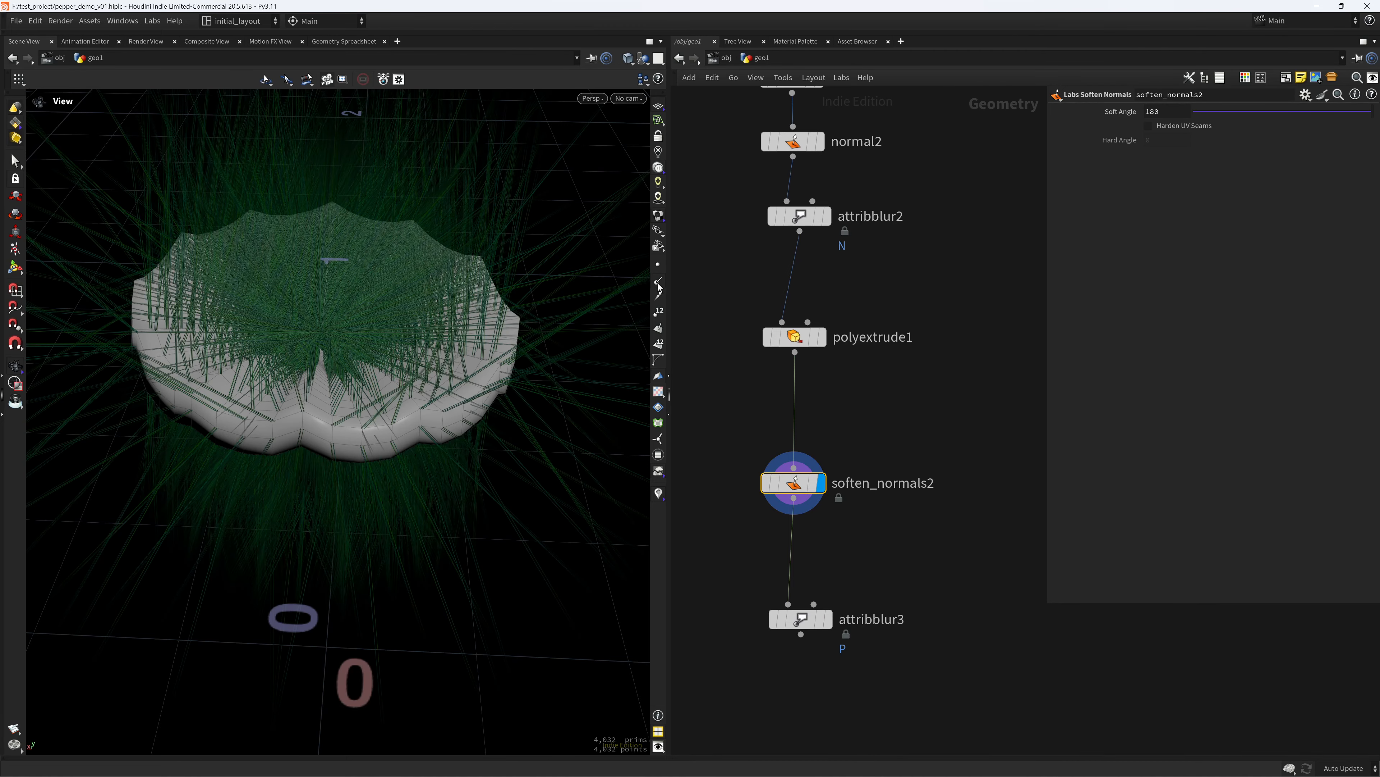
pyautogui.click(658, 283)
# Insert an Attribute Delete node between polyextrude1 and soften_normals2 that removes the point attribute N.
pyautogui.click(822, 336)
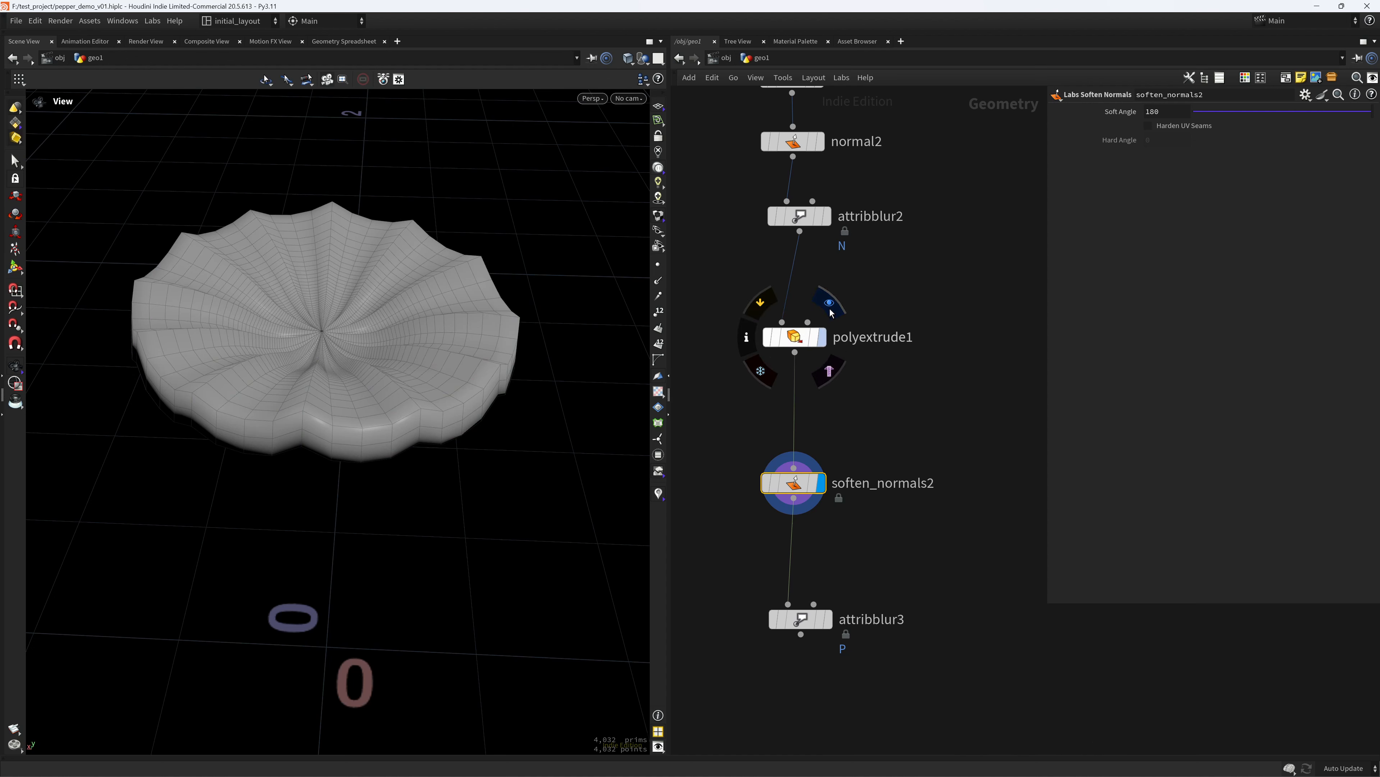
pyautogui.click(822, 418)
pyautogui.press('Tab')
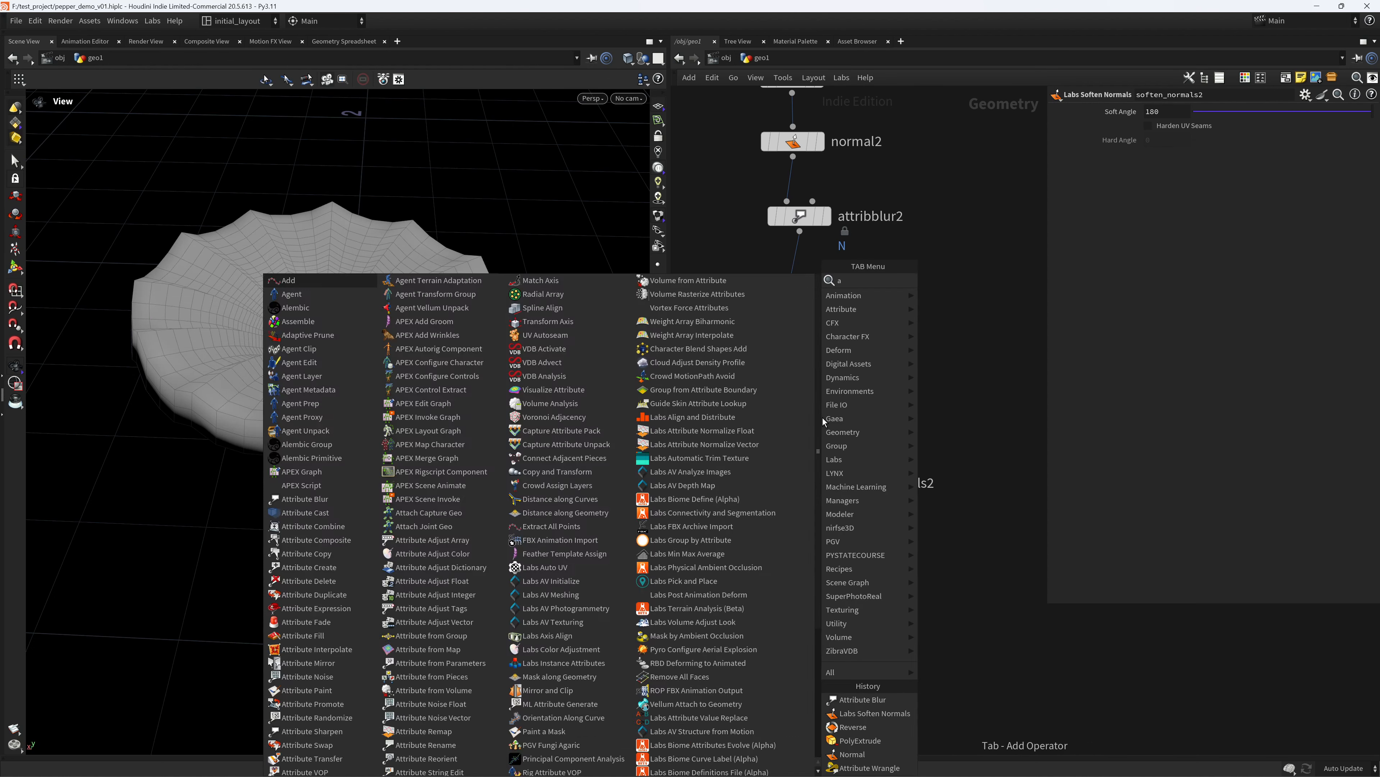
pyautogui.write('ad')
pyautogui.press('Return')
pyautogui.click(823, 418)
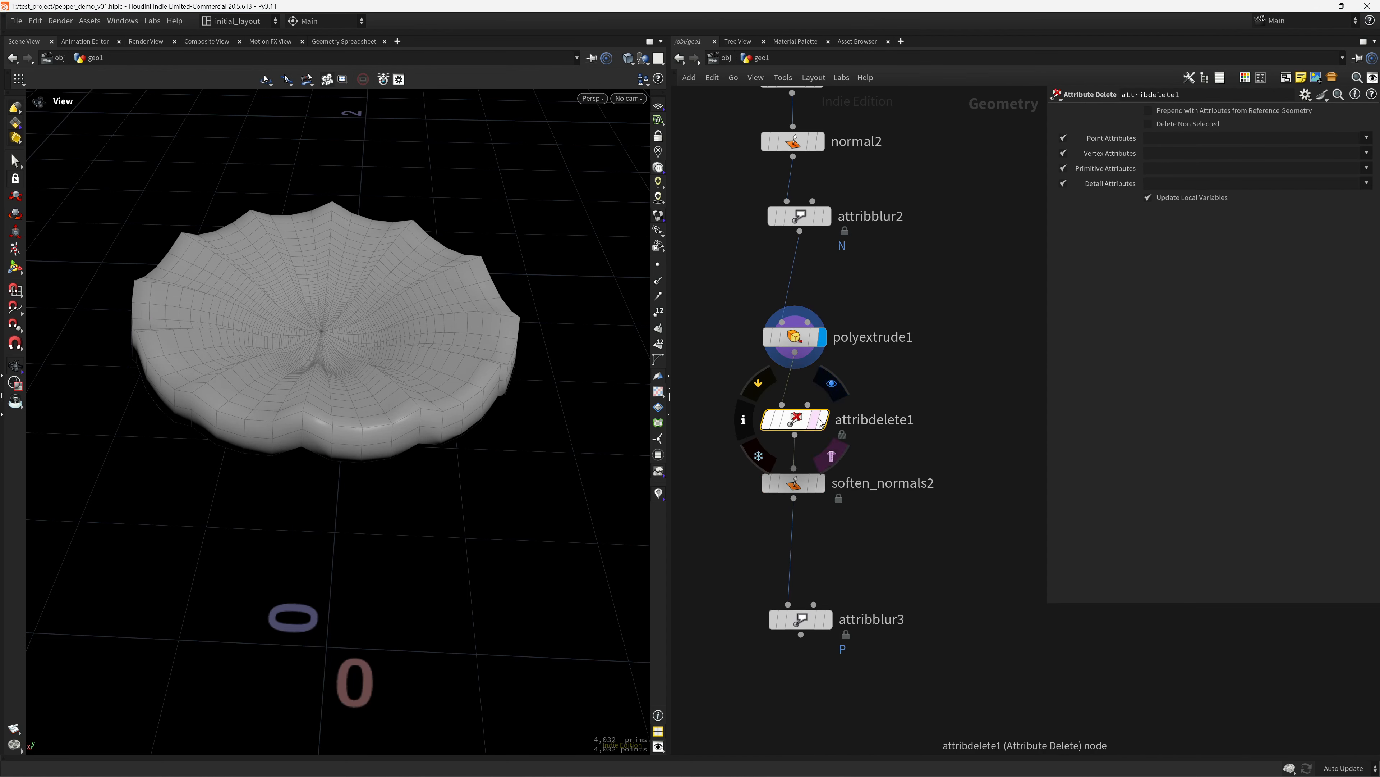
pyautogui.click(1366, 138)
pyautogui.click(1348, 151)
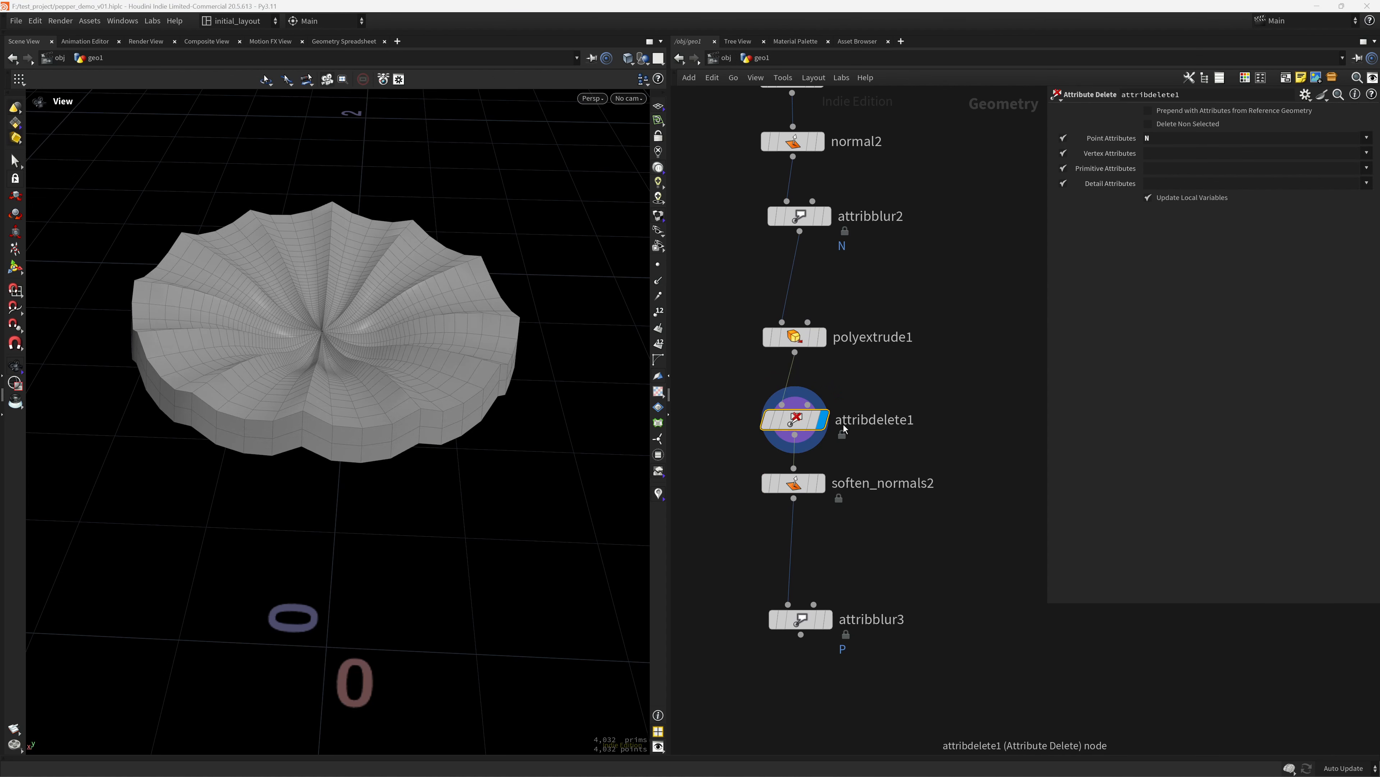
# Display attribblur3 and examine the smoothed disc from several angles with the wireframe overlay turned off.
pyautogui.click(821, 482)
pyautogui.click(827, 619)
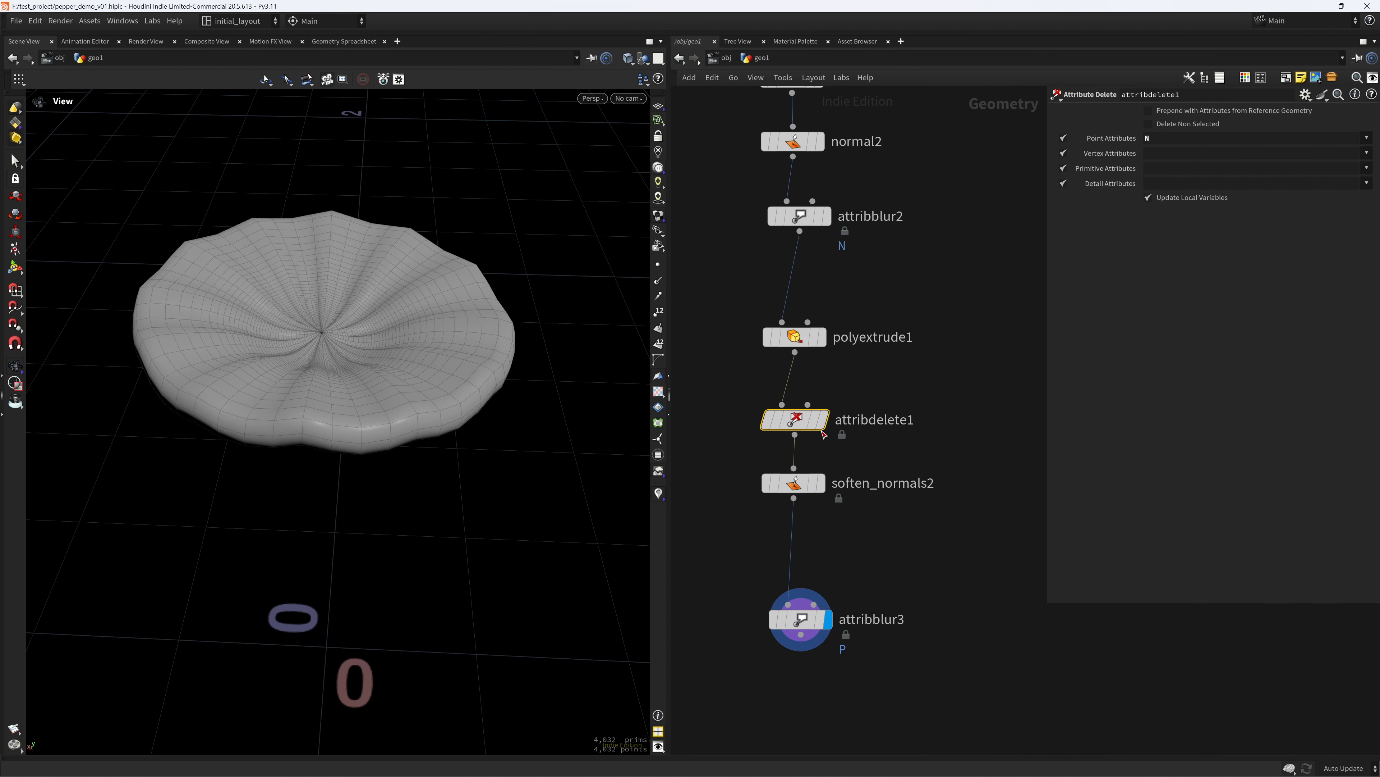
pyautogui.hotkey('shift', 'w')
pyautogui.moveTo(558, 420); pyautogui.dragTo(515, 486, button='right')
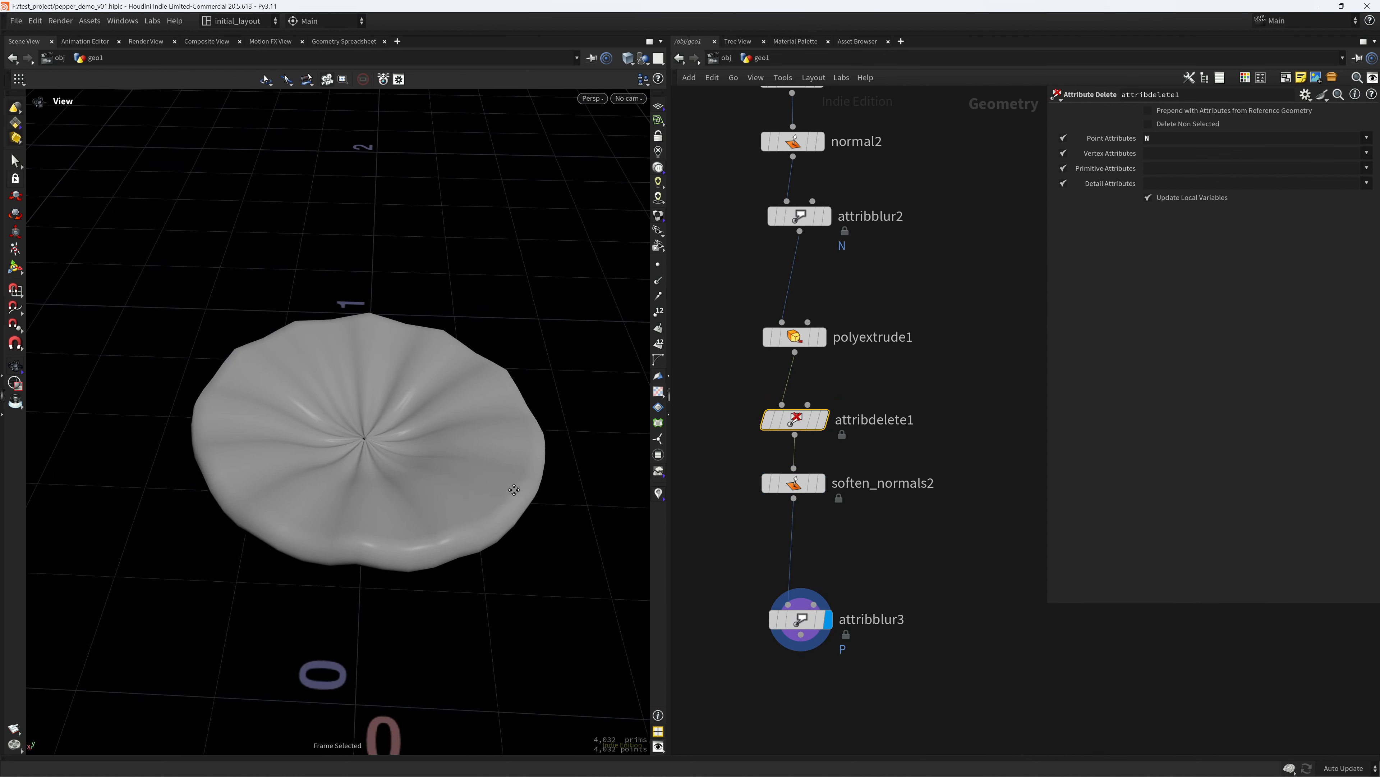
pyautogui.press('f')
pyautogui.scroll(1, 416, 493)
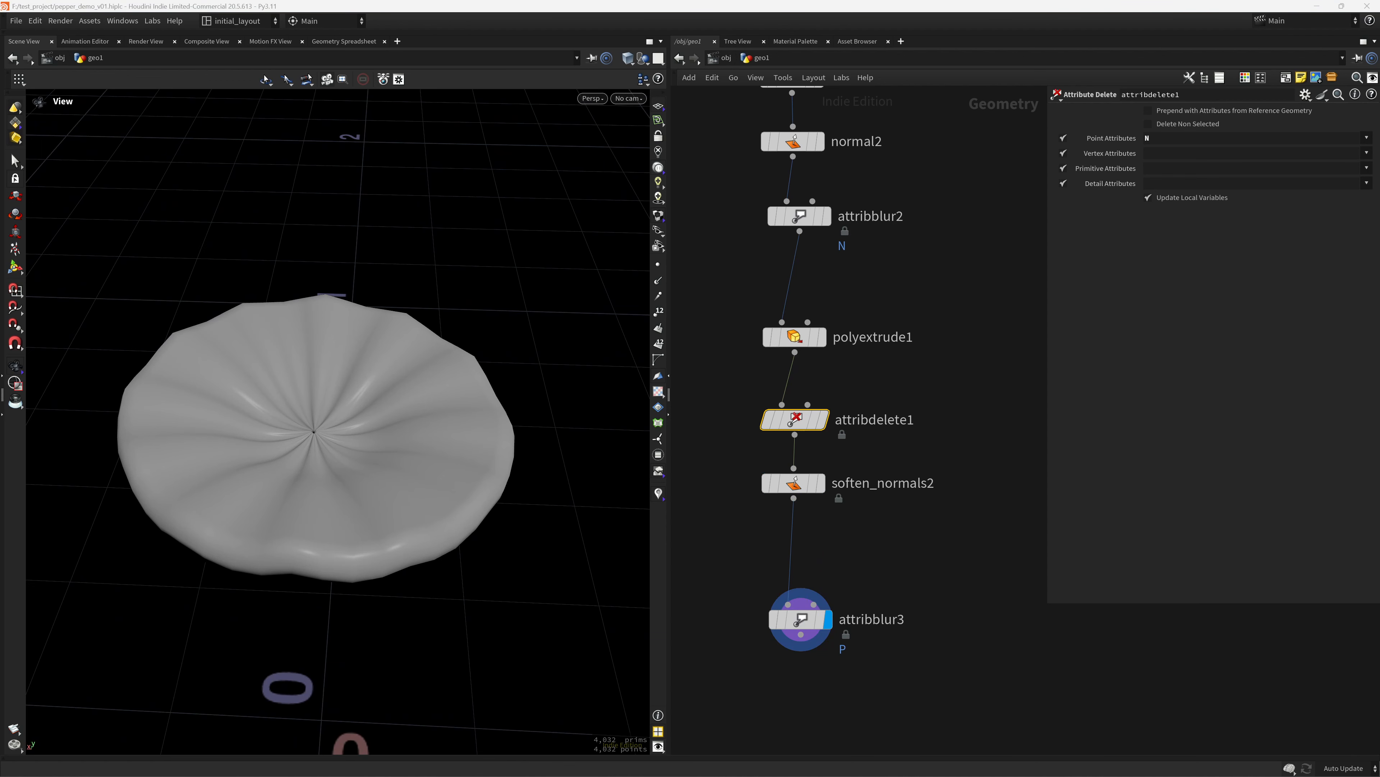
pyautogui.scroll(-1, 362, 547)
pyautogui.moveTo(365, 527); pyautogui.dragTo(401, 493)
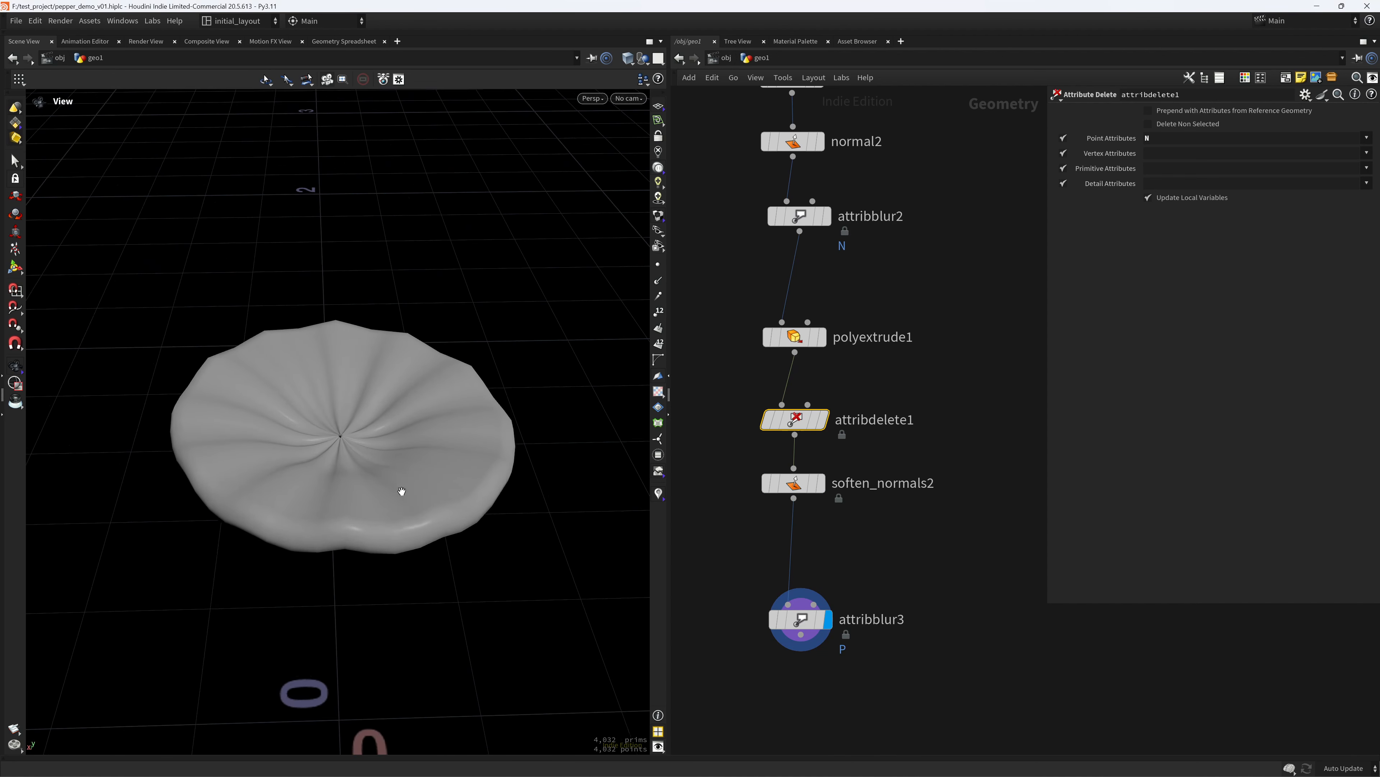
pyautogui.scroll(-1, 413, 494)
# Add a Null node below attribblur3 as the output of the stem base network.
pyautogui.moveTo(792, 687); pyautogui.dragTo(812, 542, button='middle')
pyautogui.click(821, 490)
pyautogui.press('Tab')
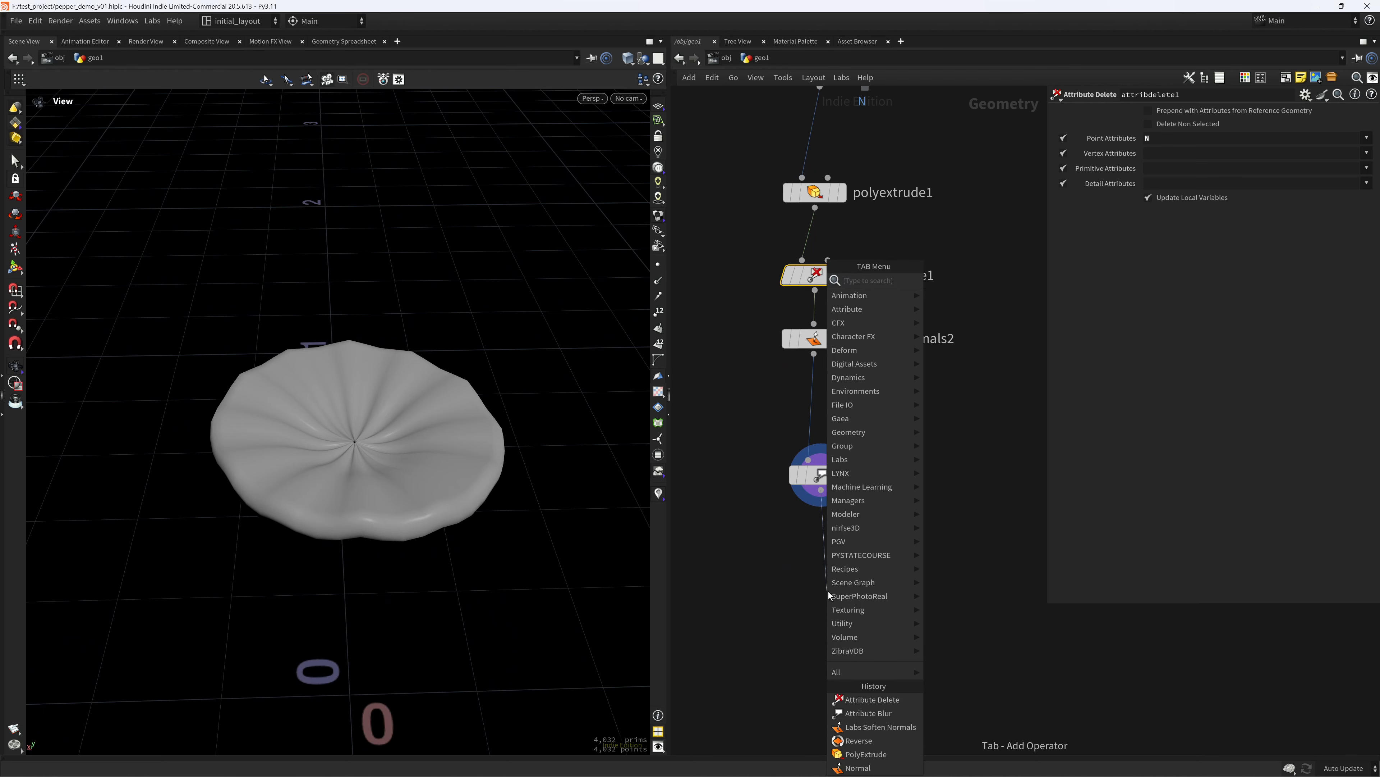
pyautogui.write('null')
pyautogui.press('Return')
pyautogui.click(841, 581)
# Merge the stem base's Null output with the pepper body branch and display the combined geometry.
pyautogui.scroll(-7, 891, 511)
pyautogui.moveTo(827, 396); pyautogui.dragTo(743, 348, button='middle')
pyautogui.click(801, 328)
pyautogui.keyDown('shift'); pyautogui.moveTo(777, 501); pyautogui.dragTo(753, 593); pyautogui.keyUp('shift')
pyautogui.click(785, 189)
pyautogui.keyDown('shift'); pyautogui.click(806, 524); pyautogui.keyUp('shift')
pyautogui.click(752, 598)
# Add a Null node below the merge as the combined output, display it, and save the scene.
pyautogui.moveTo(755, 668); pyautogui.dragTo(755, 618, button='middle')
pyautogui.press('Tab')
pyautogui.write('null')
pyautogui.press('Return')
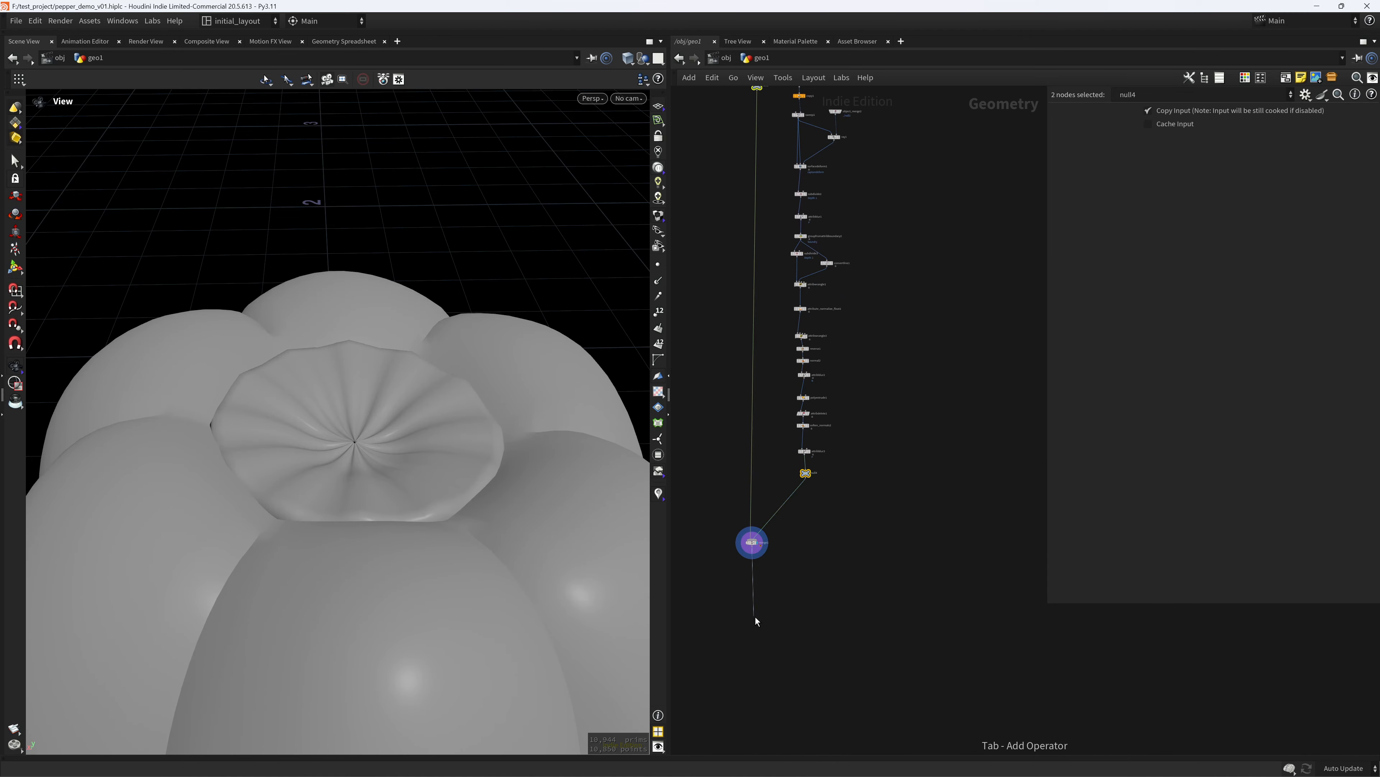
pyautogui.click(755, 618)
pyautogui.scroll(-5, 468, 486)
pyautogui.moveTo(468, 486); pyautogui.dragTo(435, 508)
pyautogui.hotkey('ctrl', 's')
pyautogui.scroll(2, 432, 435)
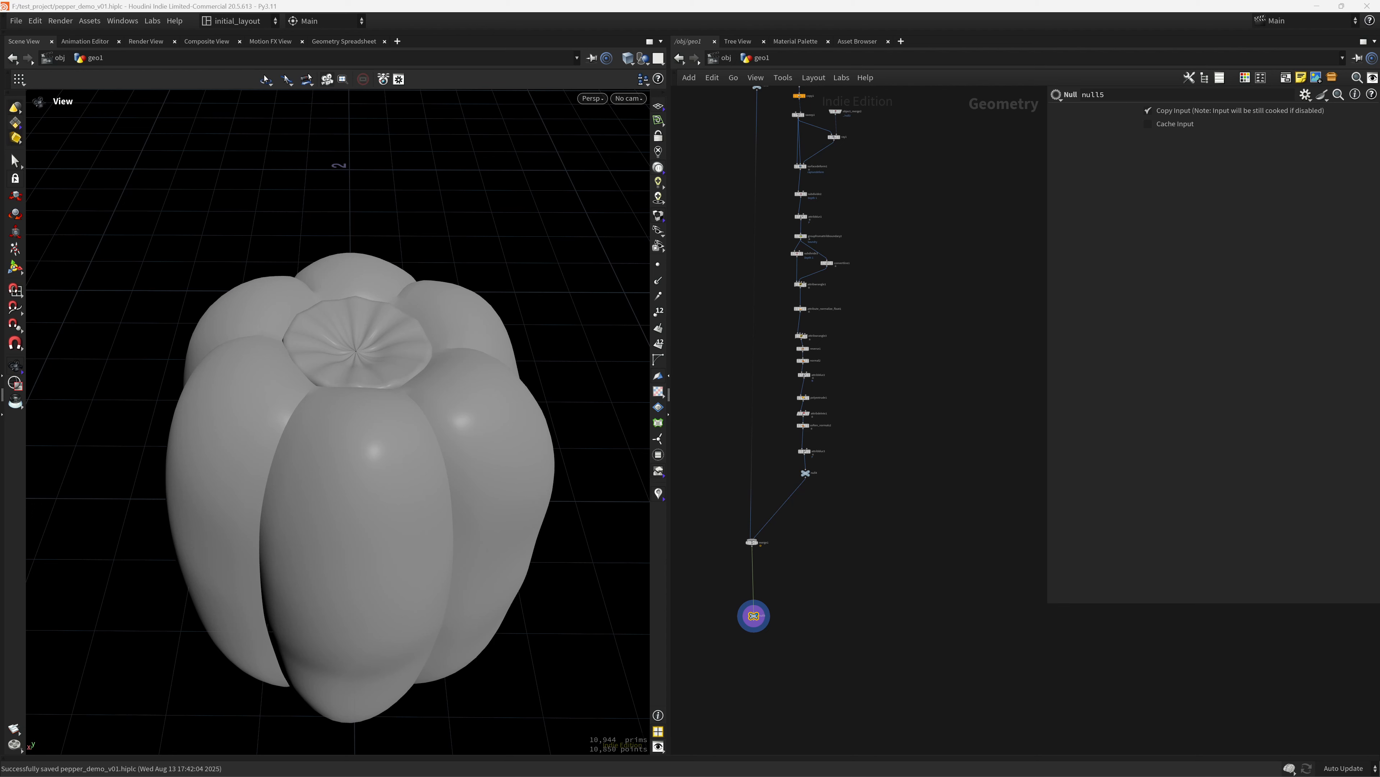
# Duplicate the object_merge1 node that references ../null1, place the copy beside the final Null, and display it.
pyautogui.moveTo(954, 179); pyautogui.dragTo(888, 487, button='middle')
pyautogui.scroll(4, 794, 359)
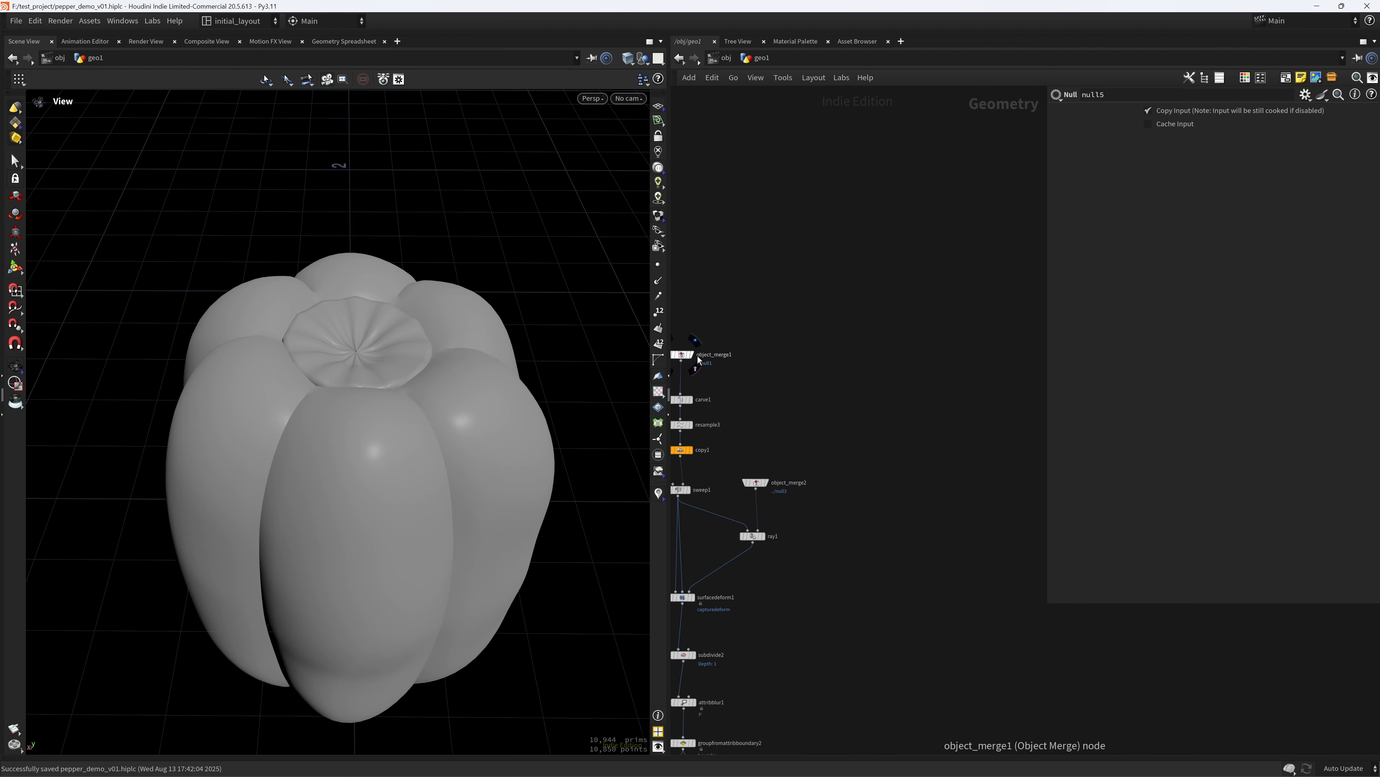
pyautogui.moveTo(730, 363); pyautogui.dragTo(810, 370, button='middle')
pyautogui.moveTo(810, 372); pyautogui.dragTo(745, 333)
pyautogui.hotkey('ctrl', 'c')
pyautogui.scroll(-5, 898, 384)
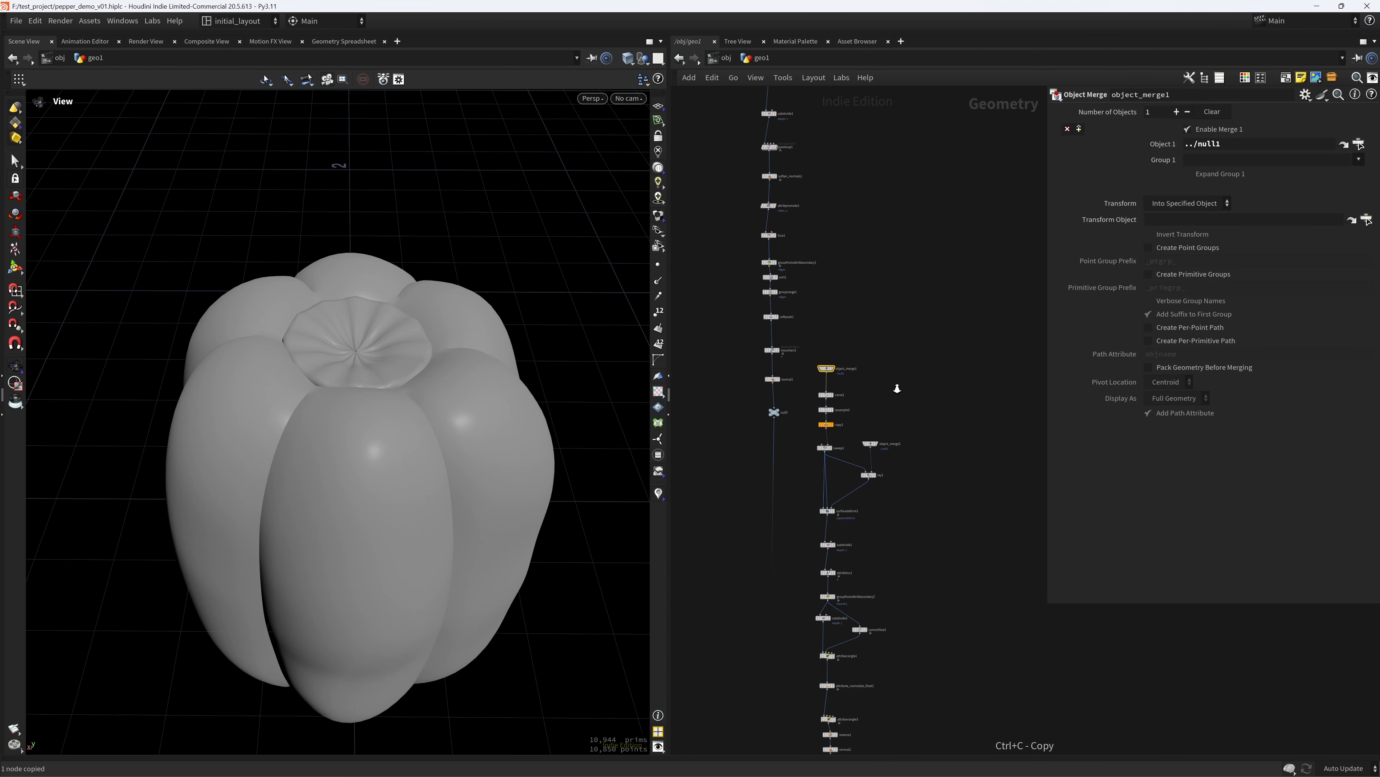
pyautogui.moveTo(919, 652); pyautogui.dragTo(862, 352, button='middle')
pyautogui.scroll(7, 839, 370)
pyautogui.hotkey('ctrl', 'v')
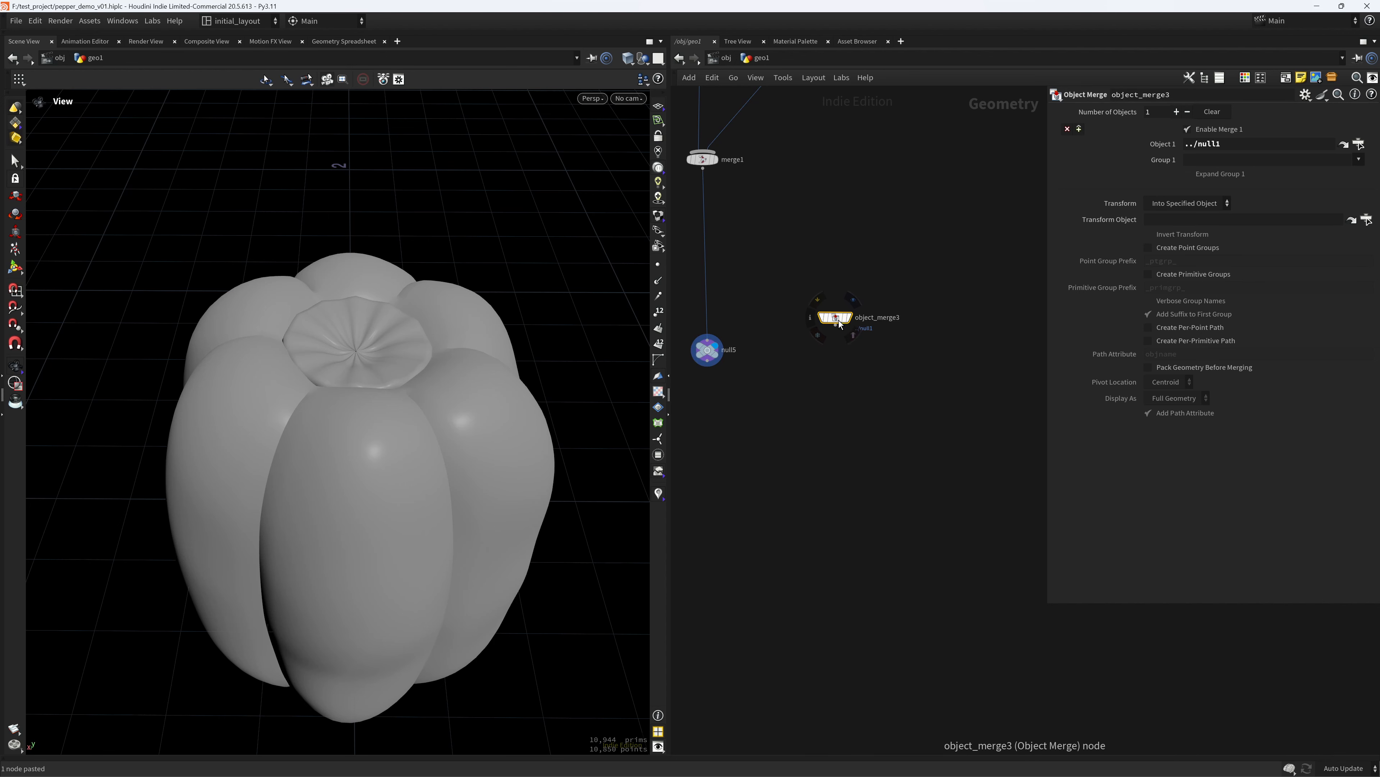
pyautogui.click(856, 302)
# Add a Carve node below object_merge3, wire the imported curve into it, and display it.
pyautogui.moveTo(863, 412); pyautogui.dragTo(826, 439, button='middle')
pyautogui.scroll(4, 817, 393)
pyautogui.click(810, 395)
pyautogui.press('Tab')
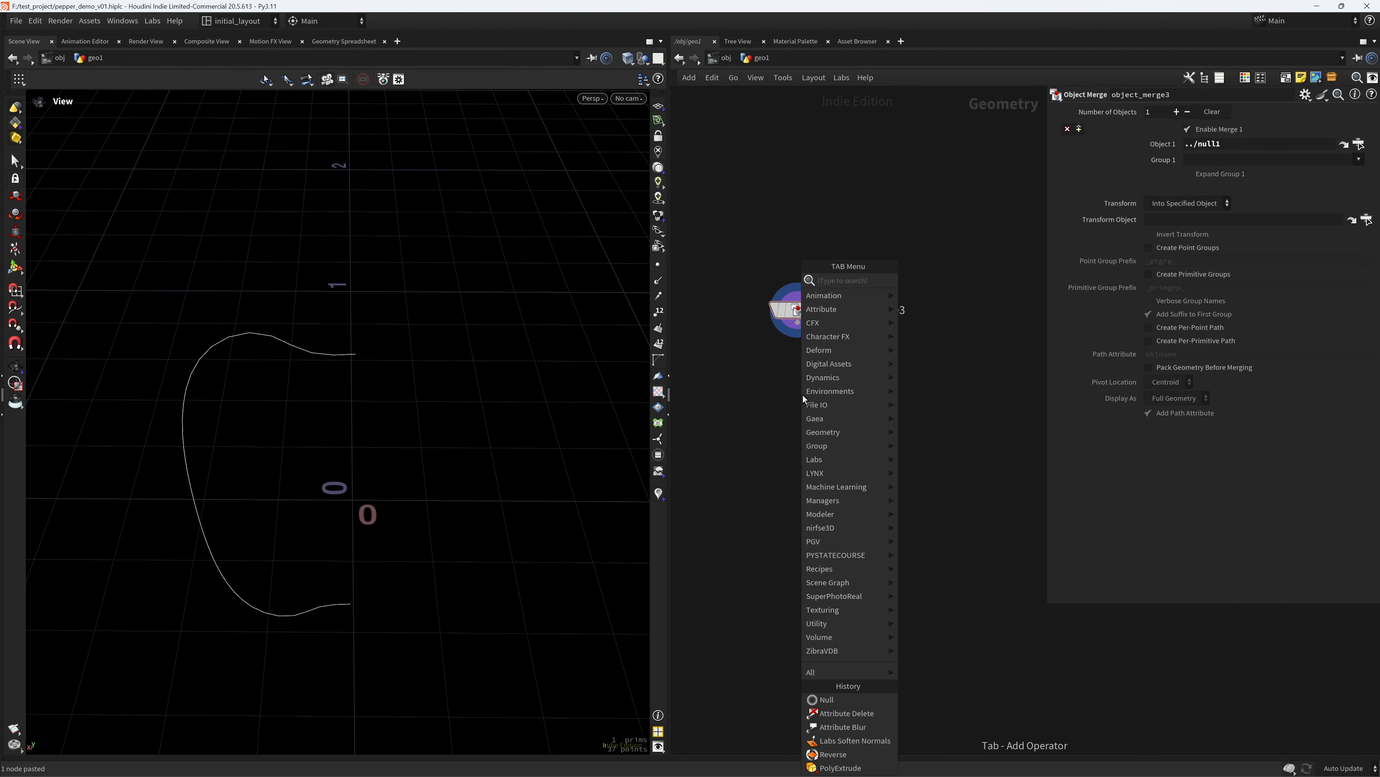
pyautogui.write('carve')
pyautogui.press('Return')
pyautogui.click(803, 395)
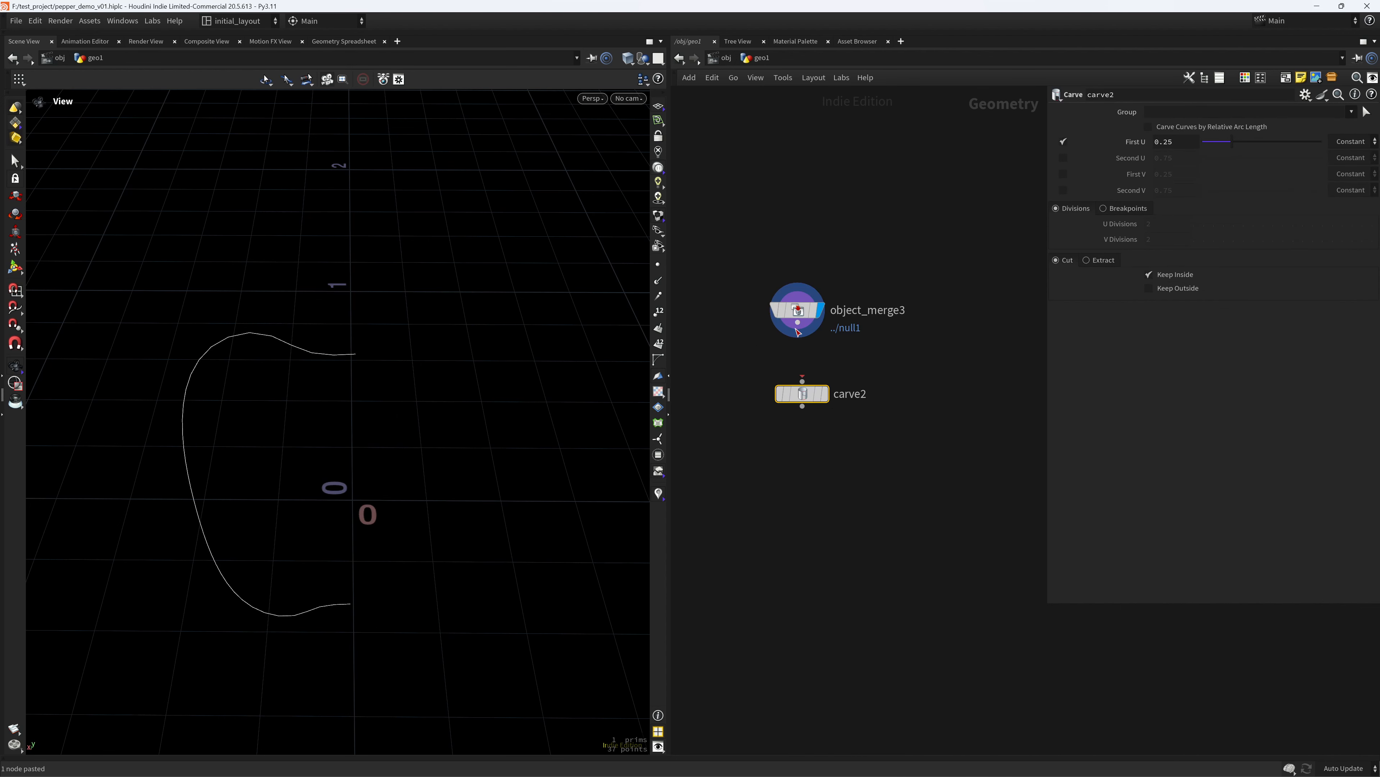
pyautogui.moveTo(798, 322); pyautogui.dragTo(802, 379)
pyautogui.click(823, 393)
# Set the carve's First U to 1, switch it from Cut to Extract, and save the scene.
pyautogui.moveTo(1232, 141); pyautogui.dragTo(1321, 141)
pyautogui.click(1101, 260)
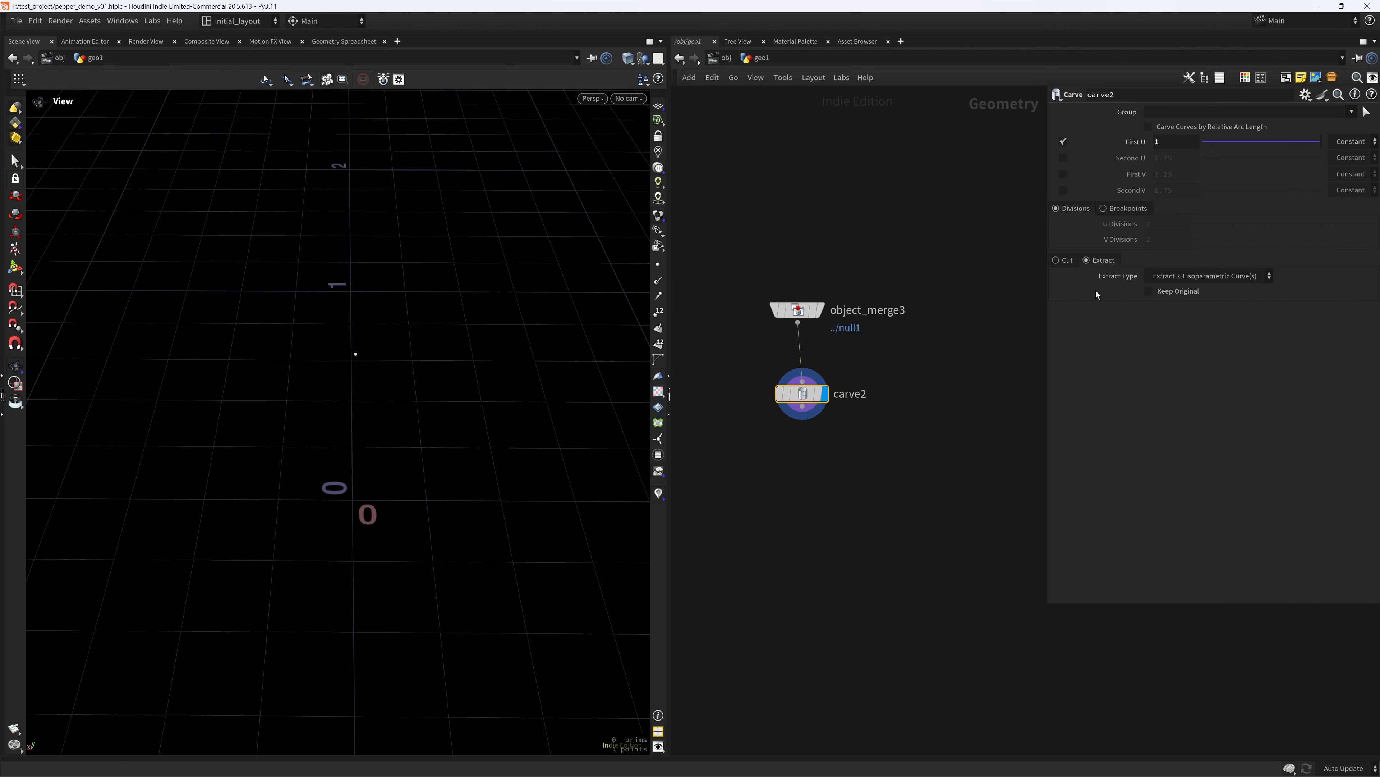
pyautogui.scroll(2, 792, 500)
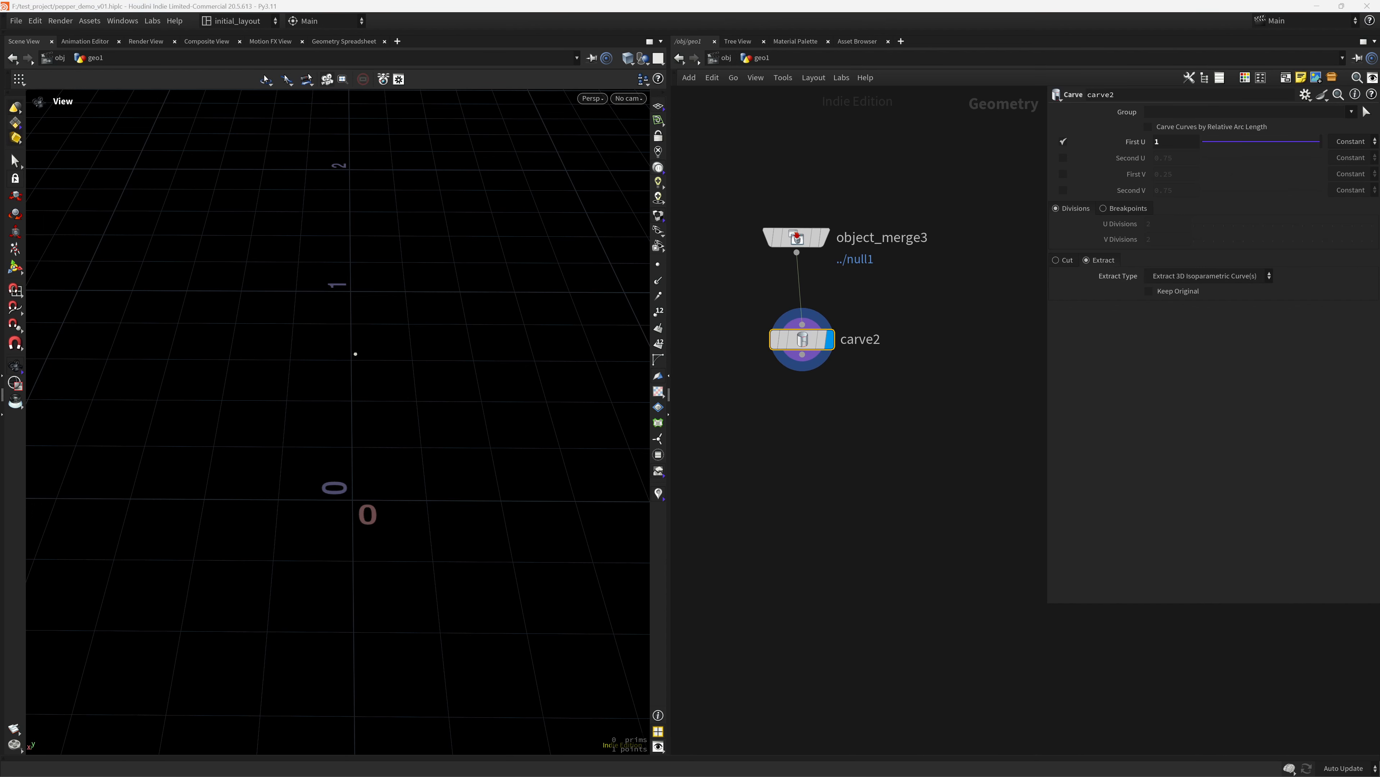
pyautogui.moveTo(347, 341); pyautogui.dragTo(397, 318, button='right')
pyautogui.hotkey('ctrl', 's')
pyautogui.moveTo(347, 392); pyautogui.dragTo(378, 435)
pyautogui.press('f')
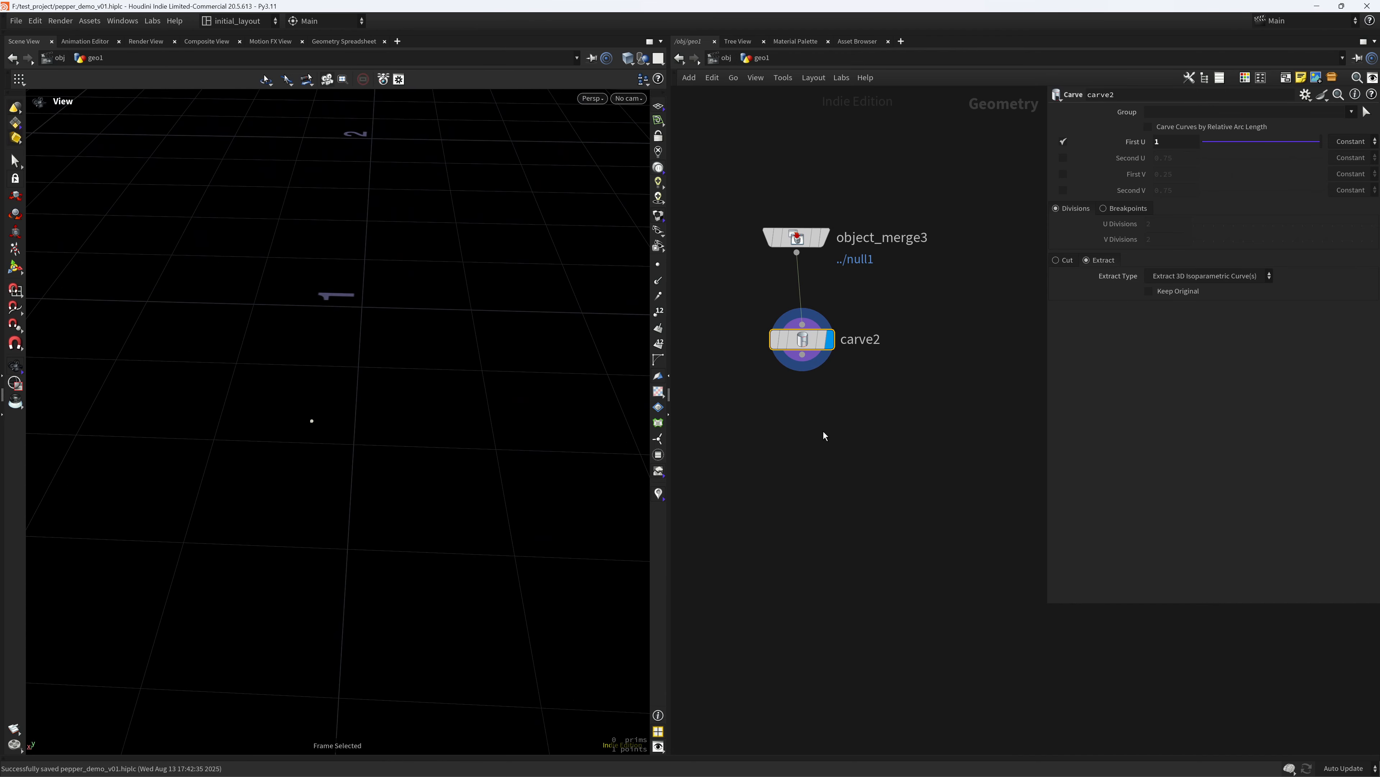
# Add an Attribute Wrangle below carve2, connect and display it, and widen its parameter area for coding.
pyautogui.press('Tab')
pyautogui.write('attw')
pyautogui.press('Return')
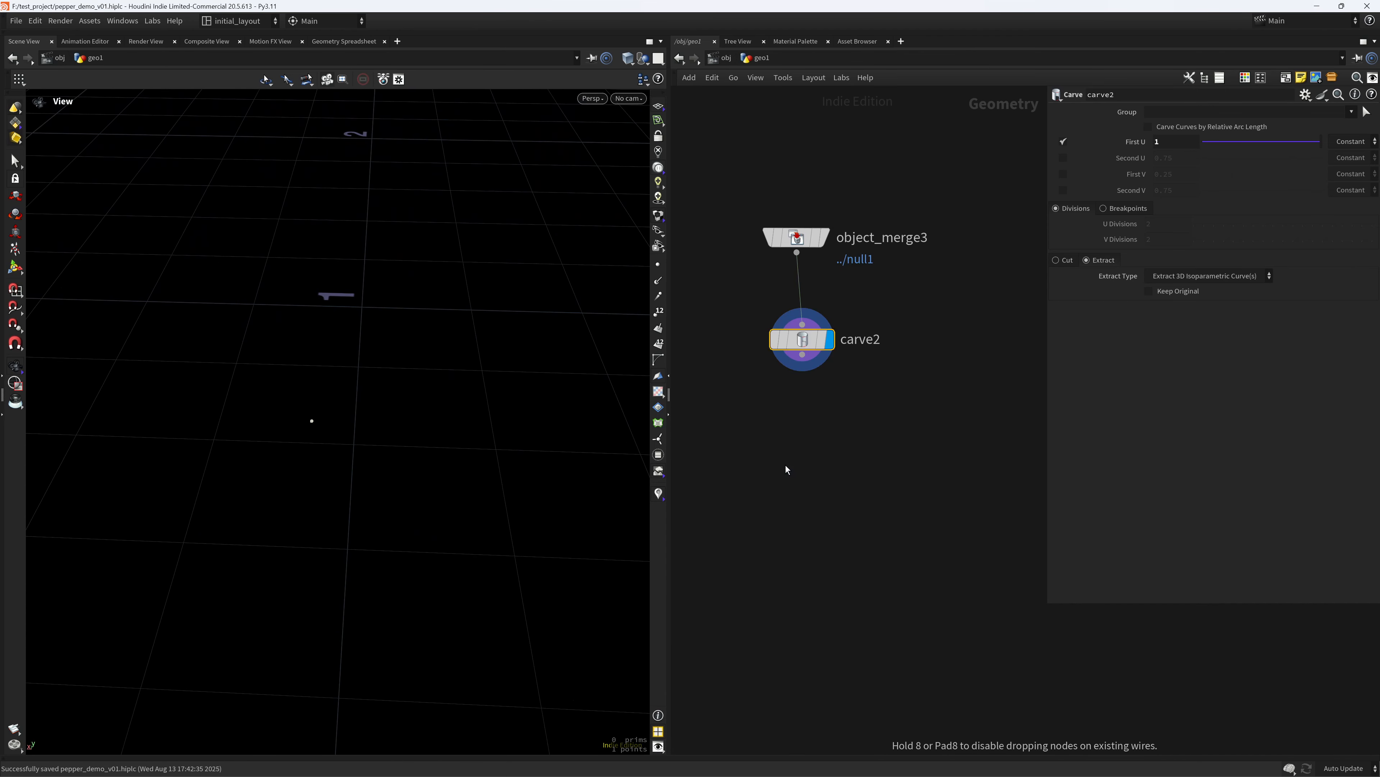
pyautogui.click(785, 465)
pyautogui.moveTo(802, 354); pyautogui.dragTo(810, 467)
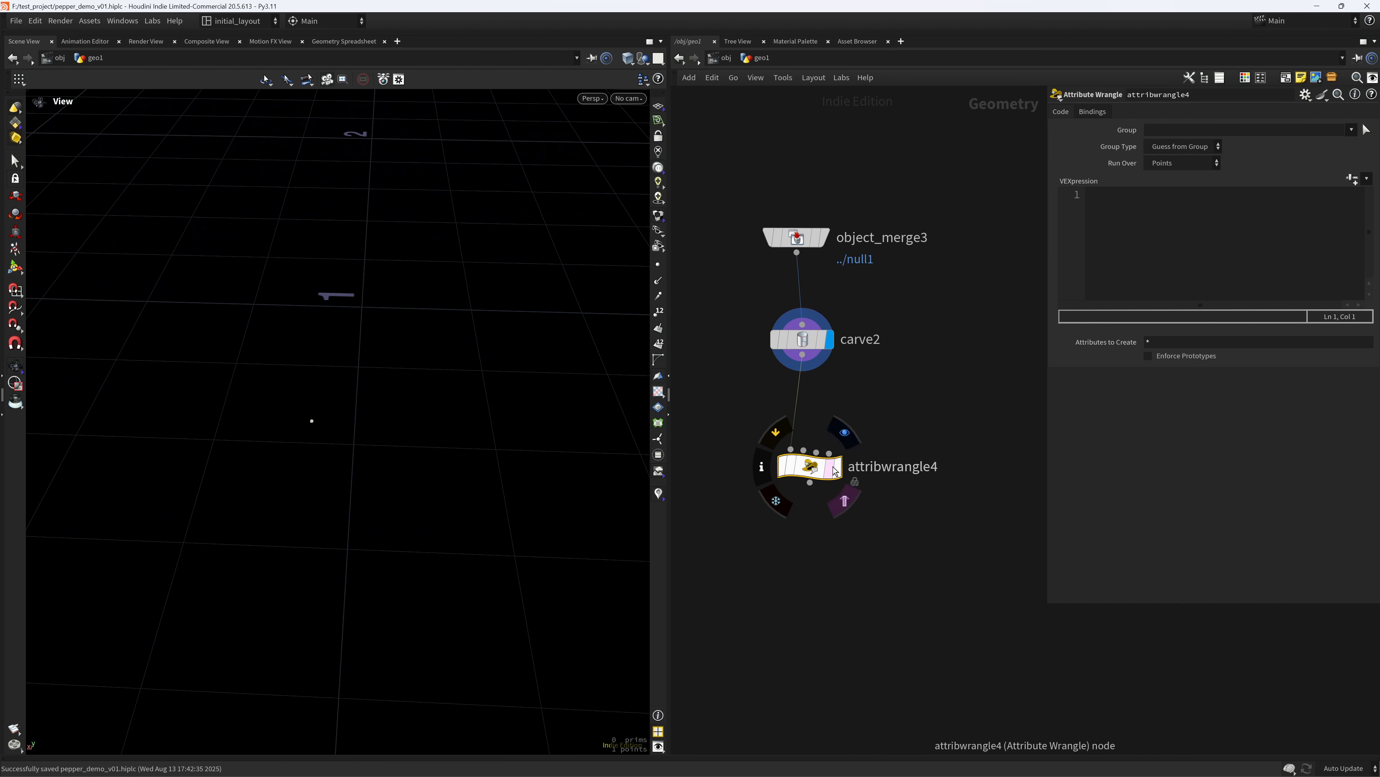
pyautogui.click(843, 434)
pyautogui.moveTo(1047, 235); pyautogui.dragTo(937, 242)
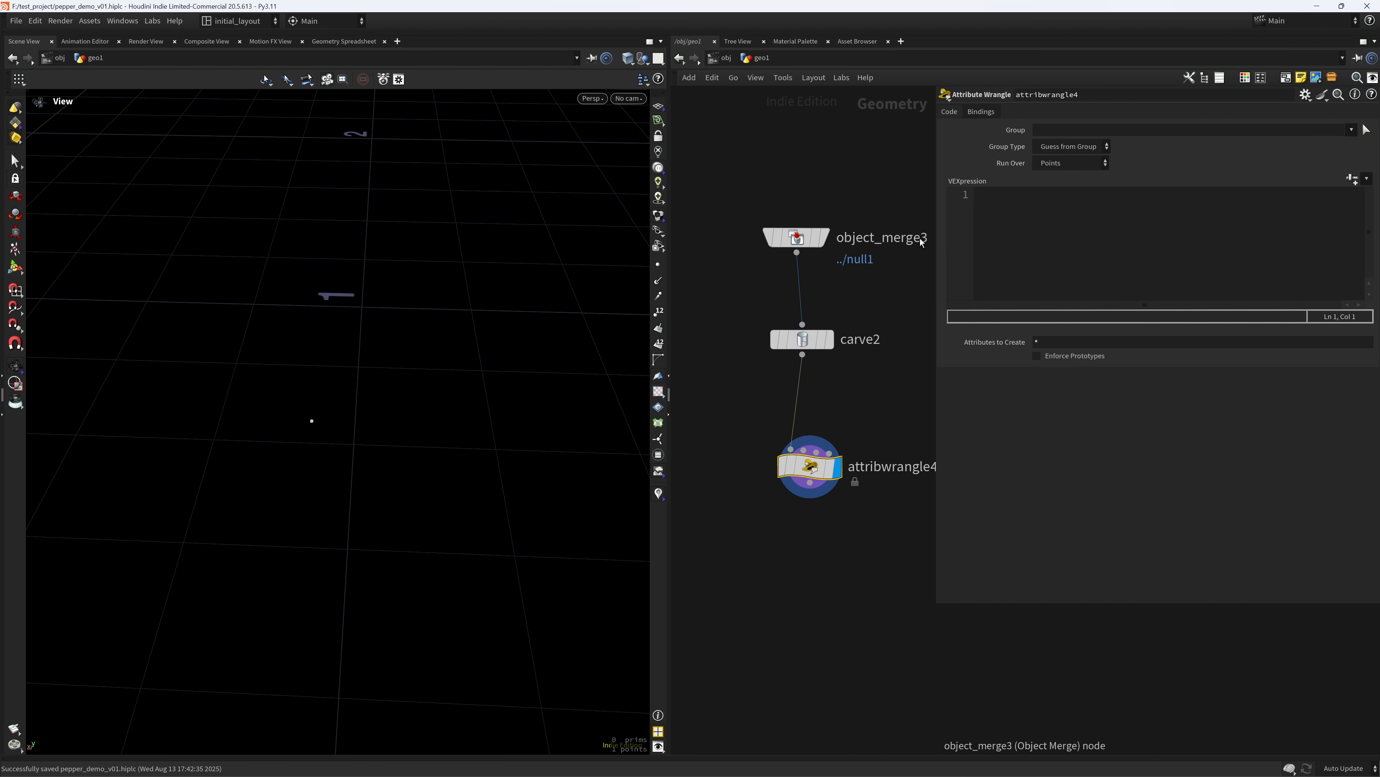
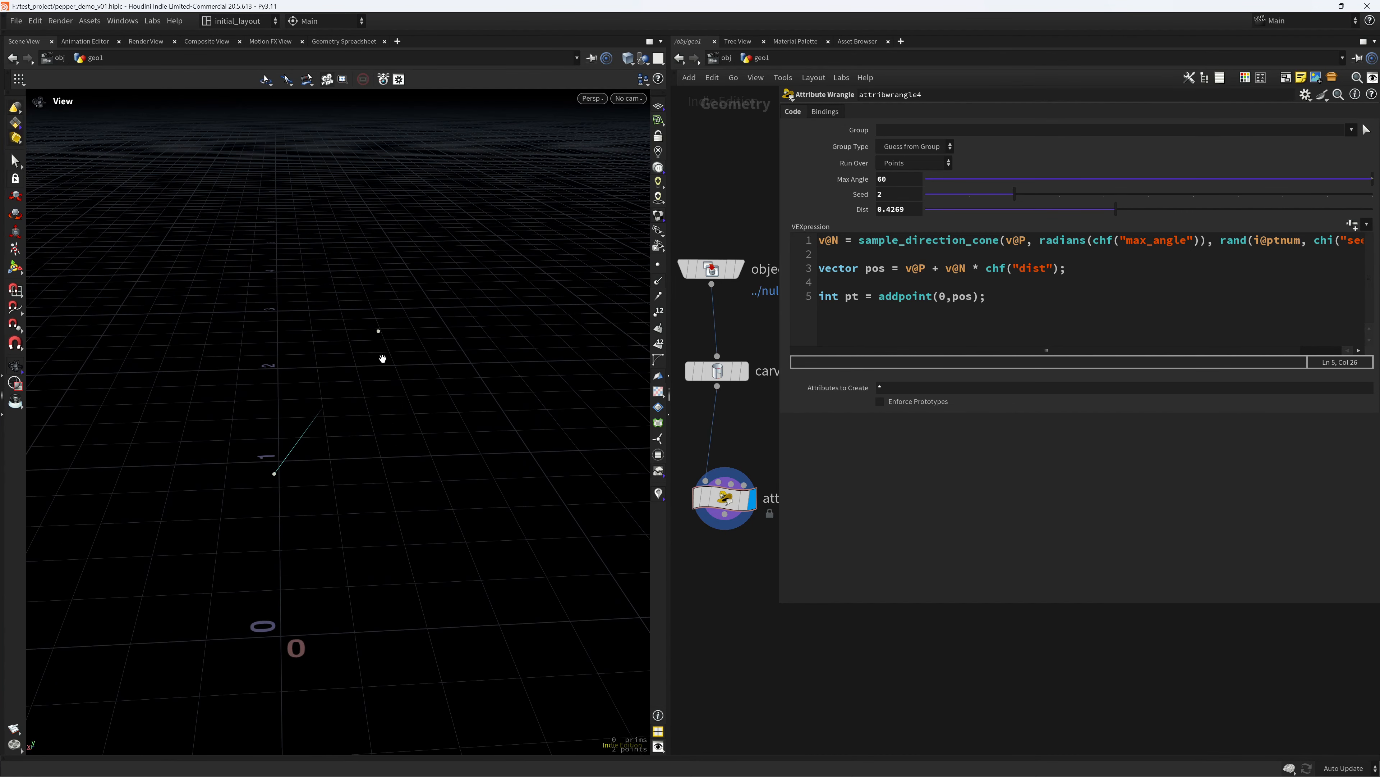
# Append addprim(0,"polyline",i@ptnum, pt); to the wrangle code after the addpoint line and save the scene.
pyautogui.click(997, 312)
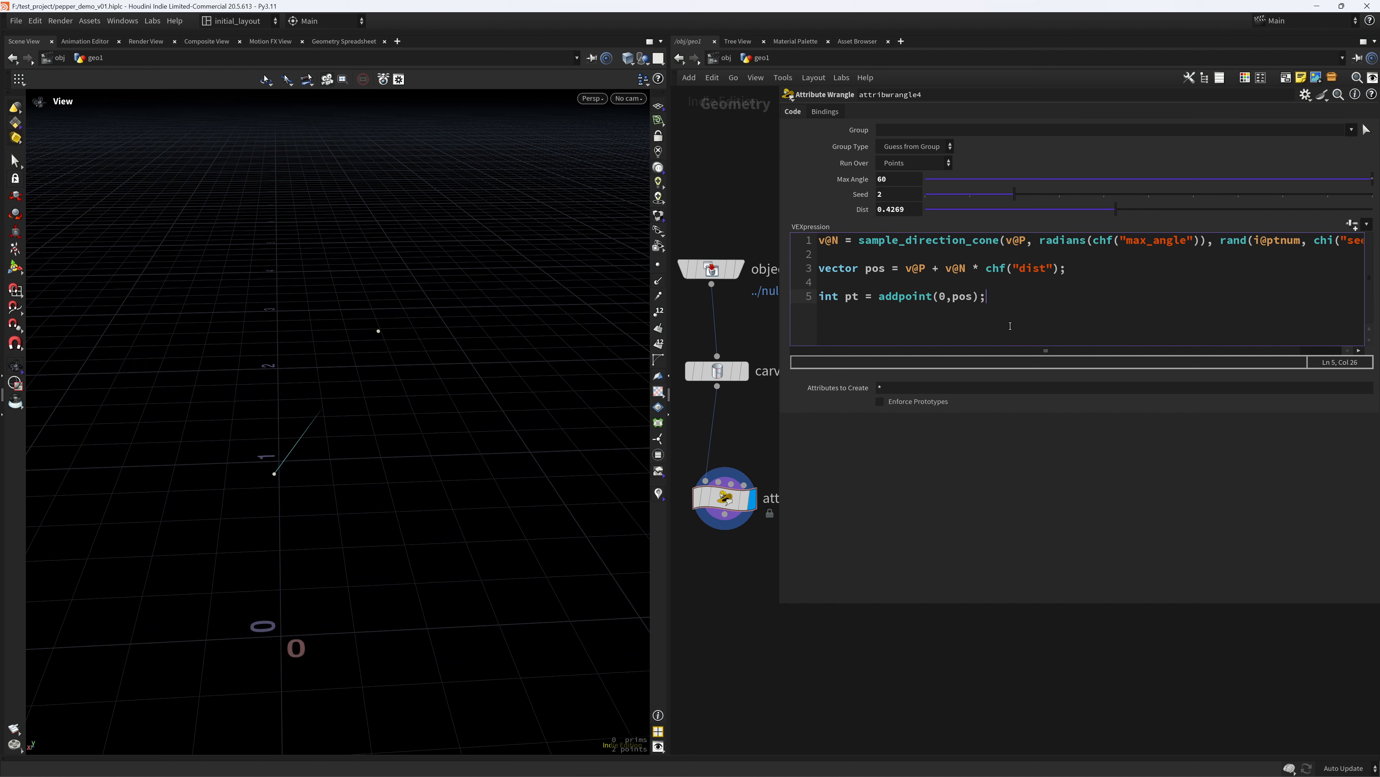
pyautogui.press('Return')
pyautogui.press('Return')
pyautogui.press('Return')
pyautogui.write('addpri')
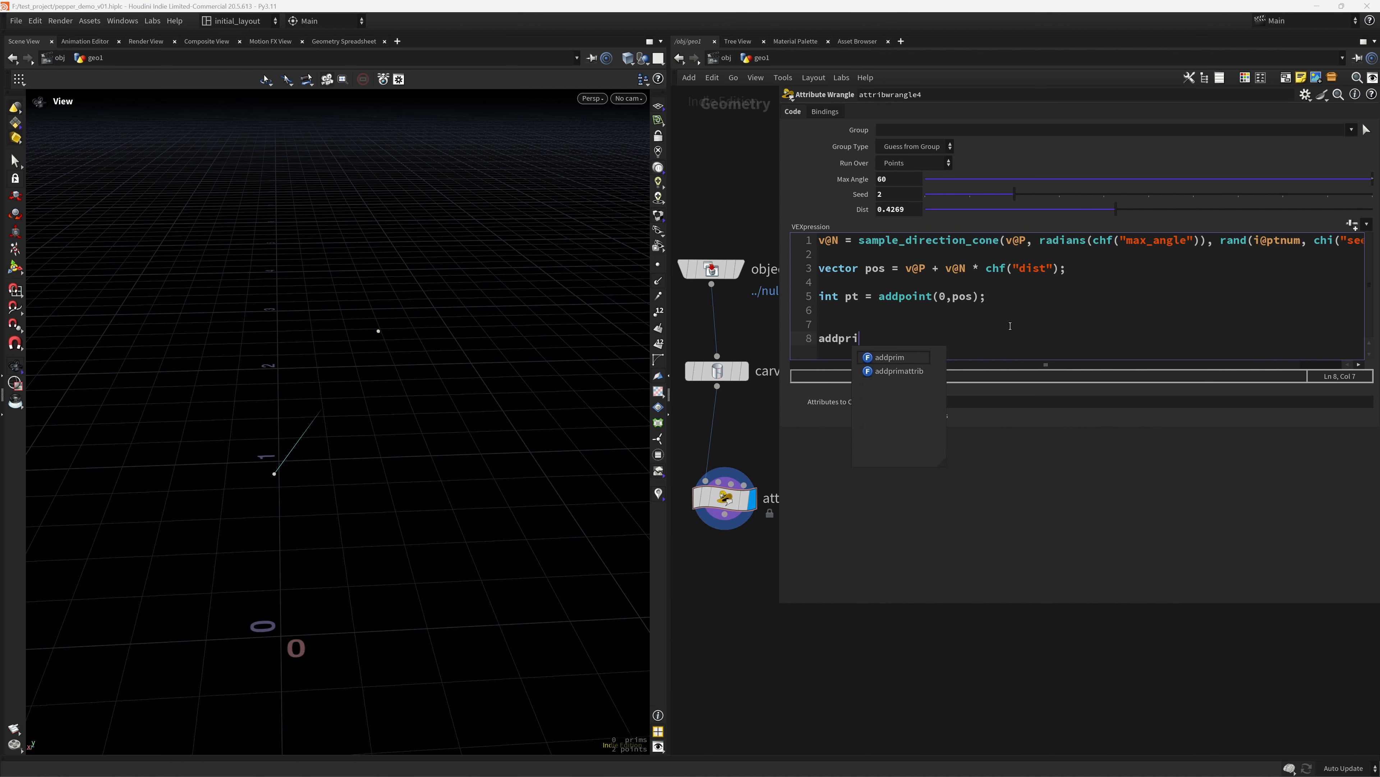
pyautogui.write('m(0,"')
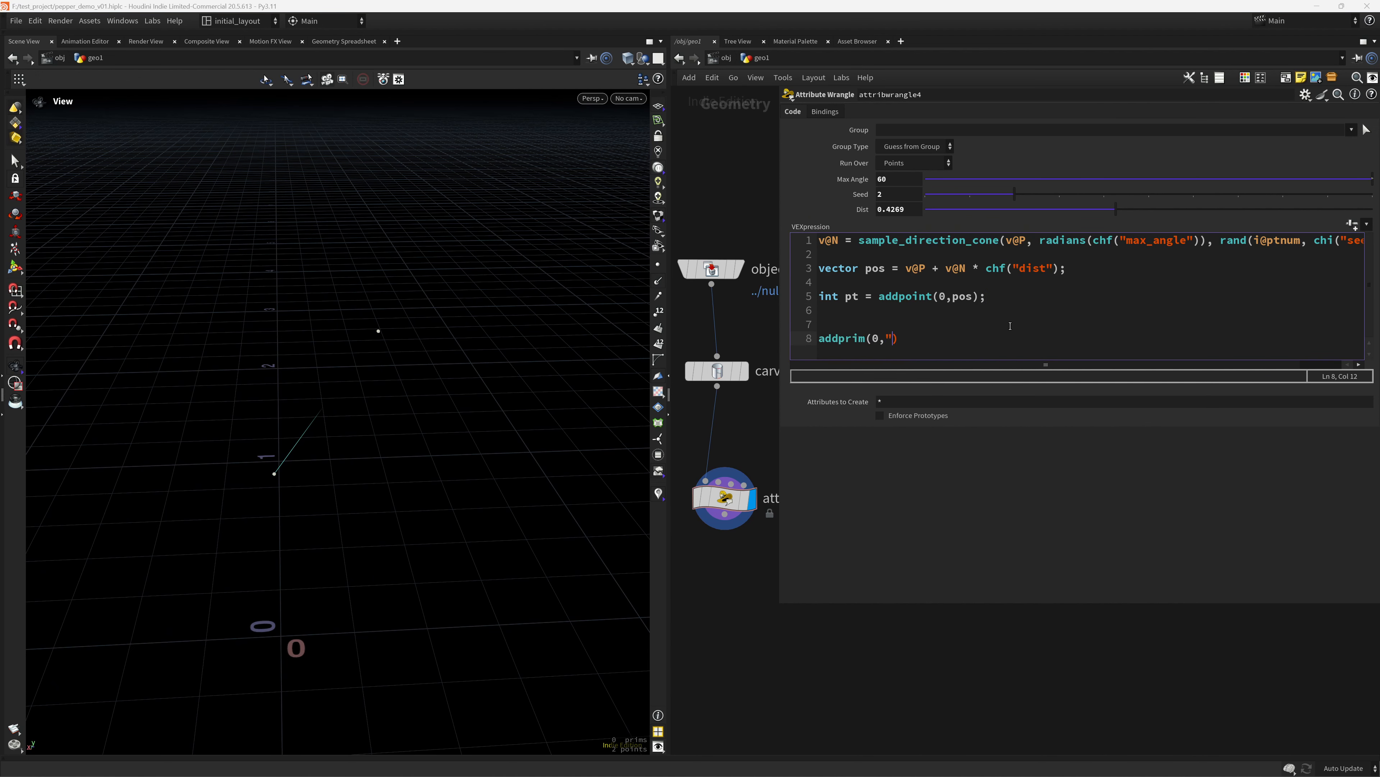
pyautogui.write('polyline",i@ptnum, pt)')
pyautogui.hotkey('ctrl', 's')
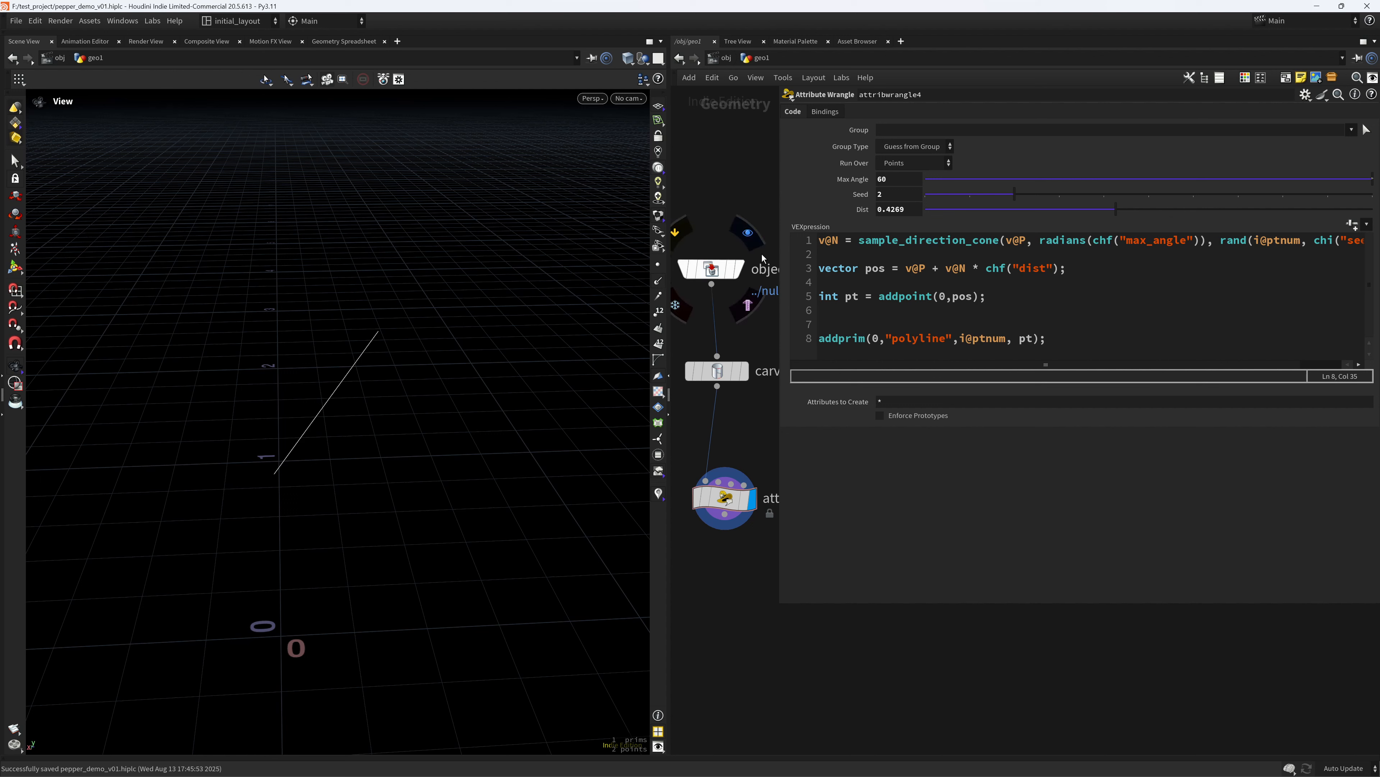
# Below the addpoint line, declare vector N as normalize( cross() ) in the wrangle code.
pyautogui.click(1009, 303)
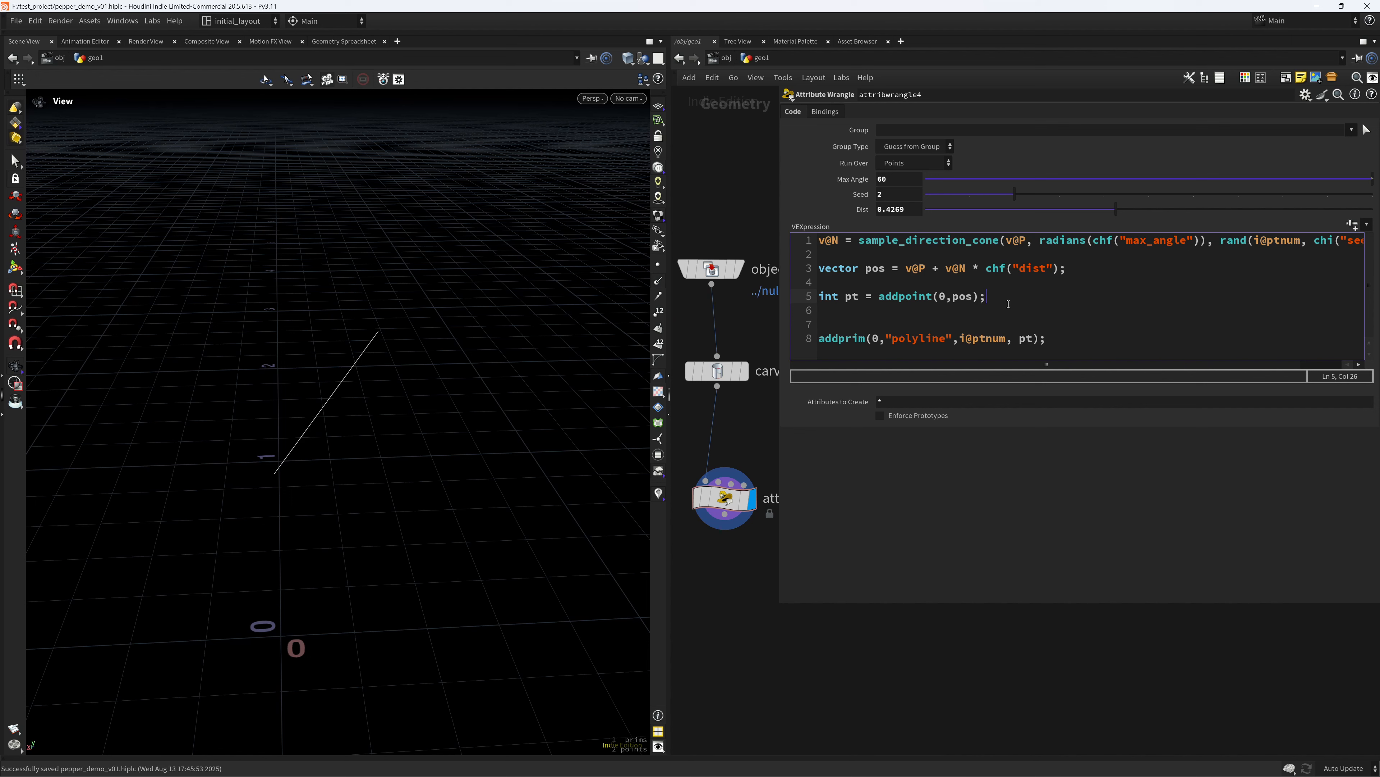
pyautogui.press('Return')
pyautogui.press('Return')
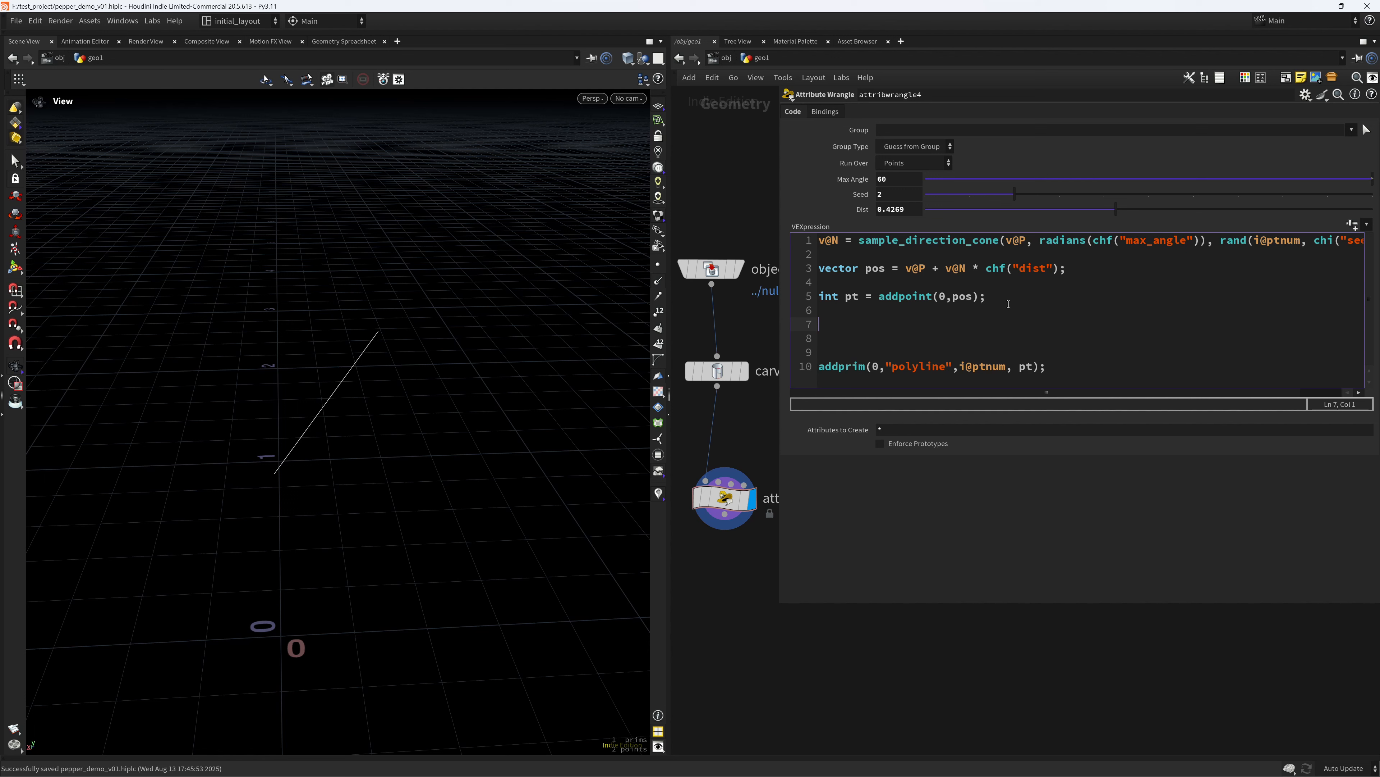
pyautogui.write('vecto')
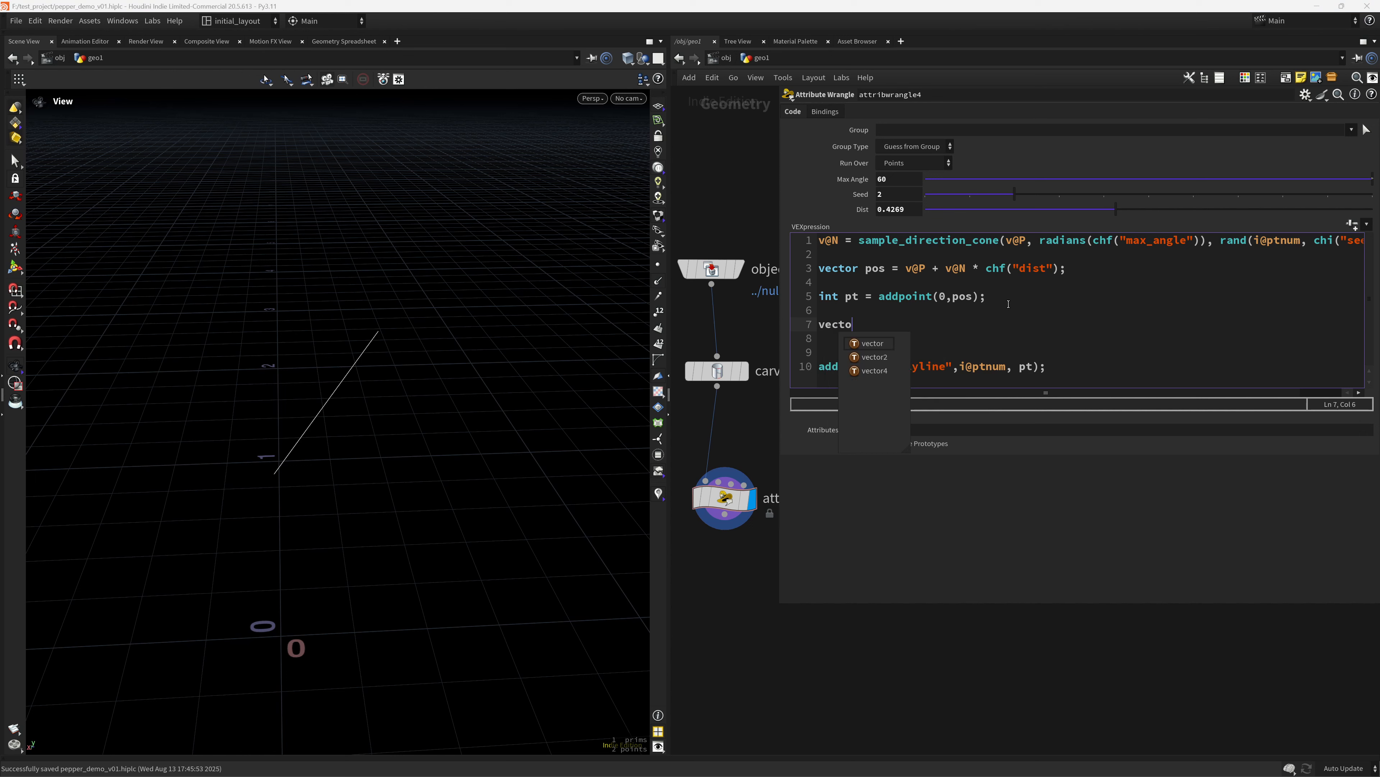
pyautogui.write('r N =')
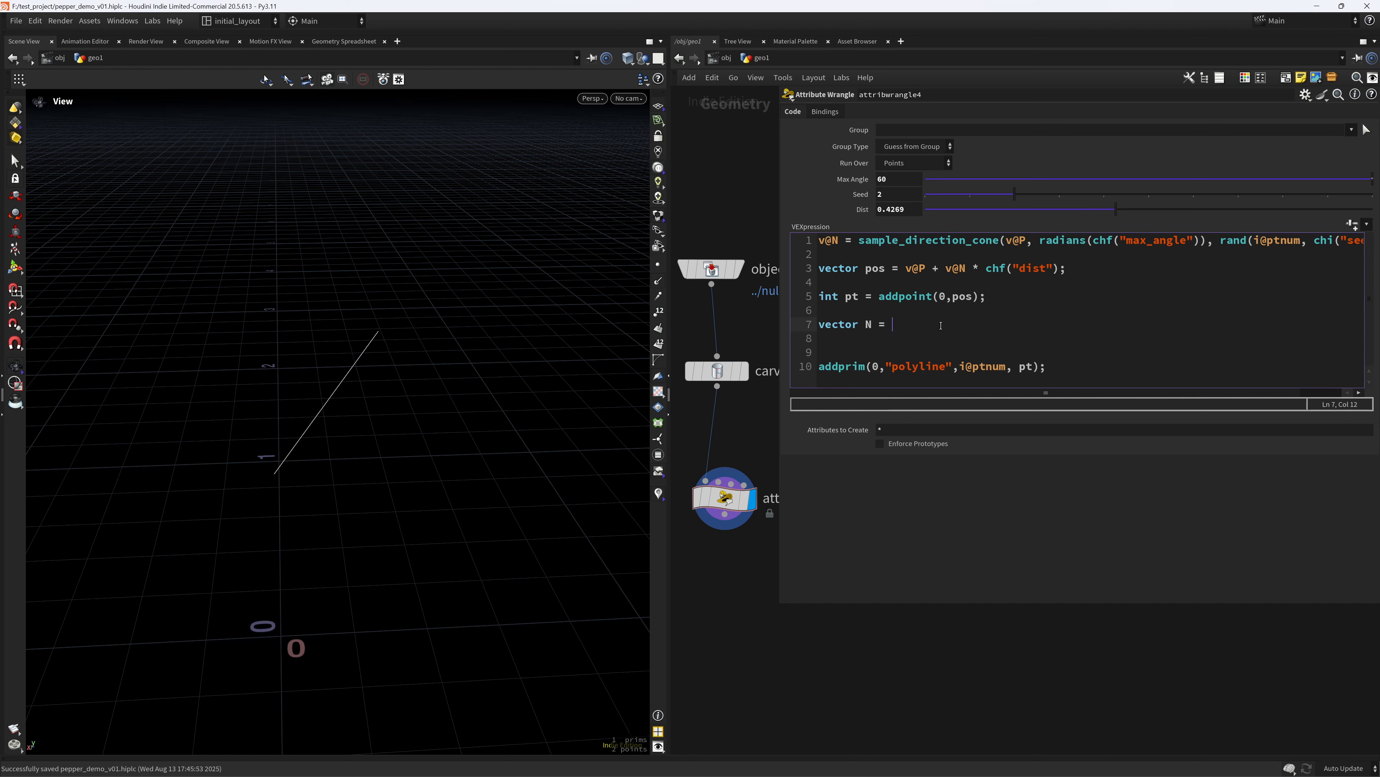
pyautogui.write(' normalize()')
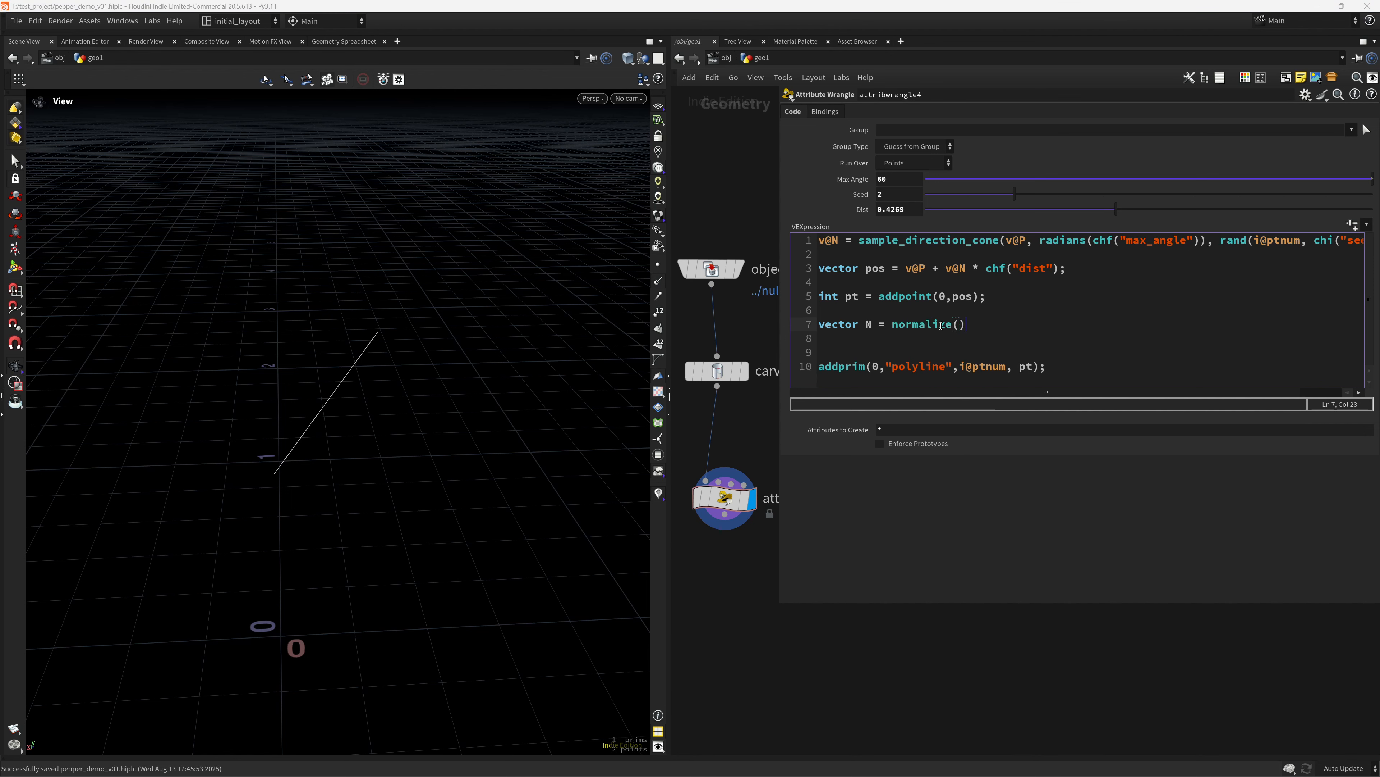
pyautogui.press('Left')
pyautogui.press('Left')
pyautogui.write('cross()')
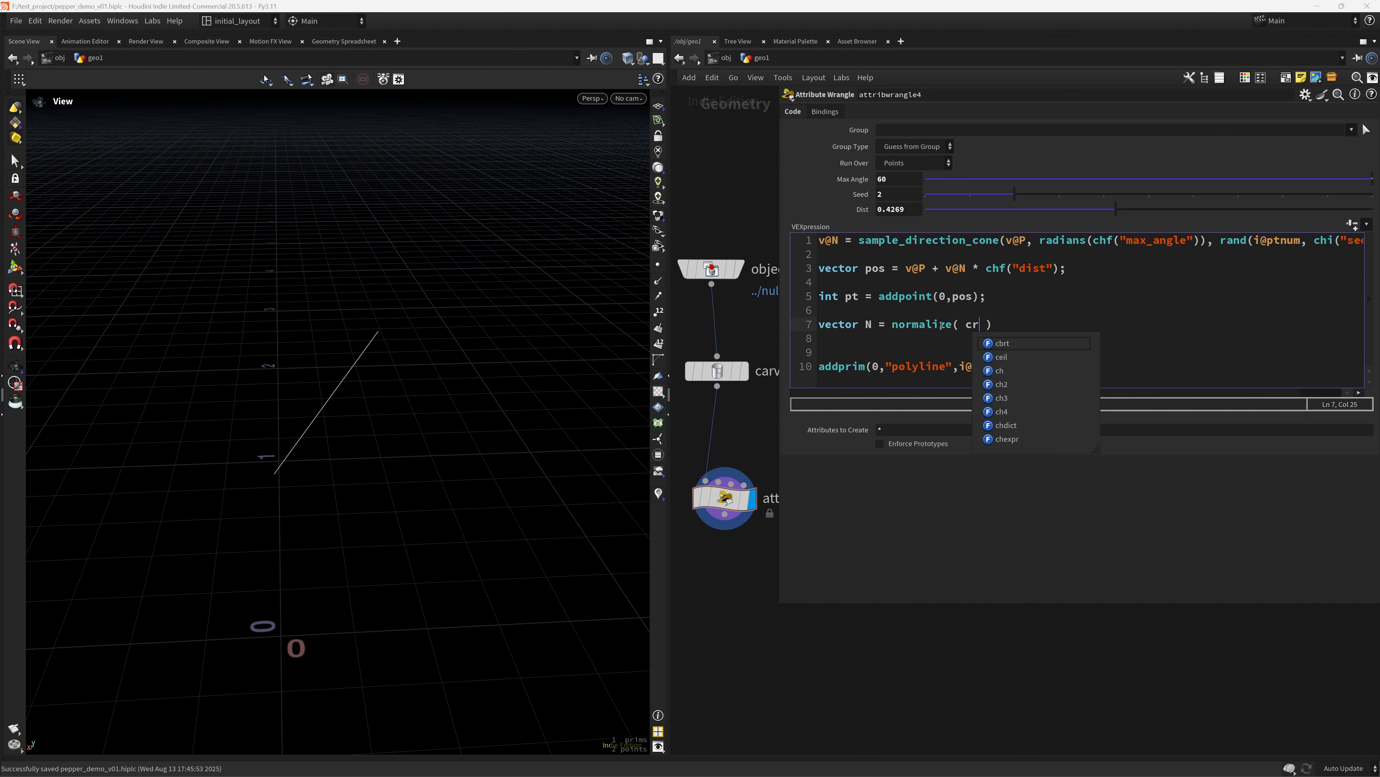
# Enter v@N and {0.0,0.0,1.0} as the vectors of the N expression and end the statement with a semicolon.
pyautogui.press('Left')
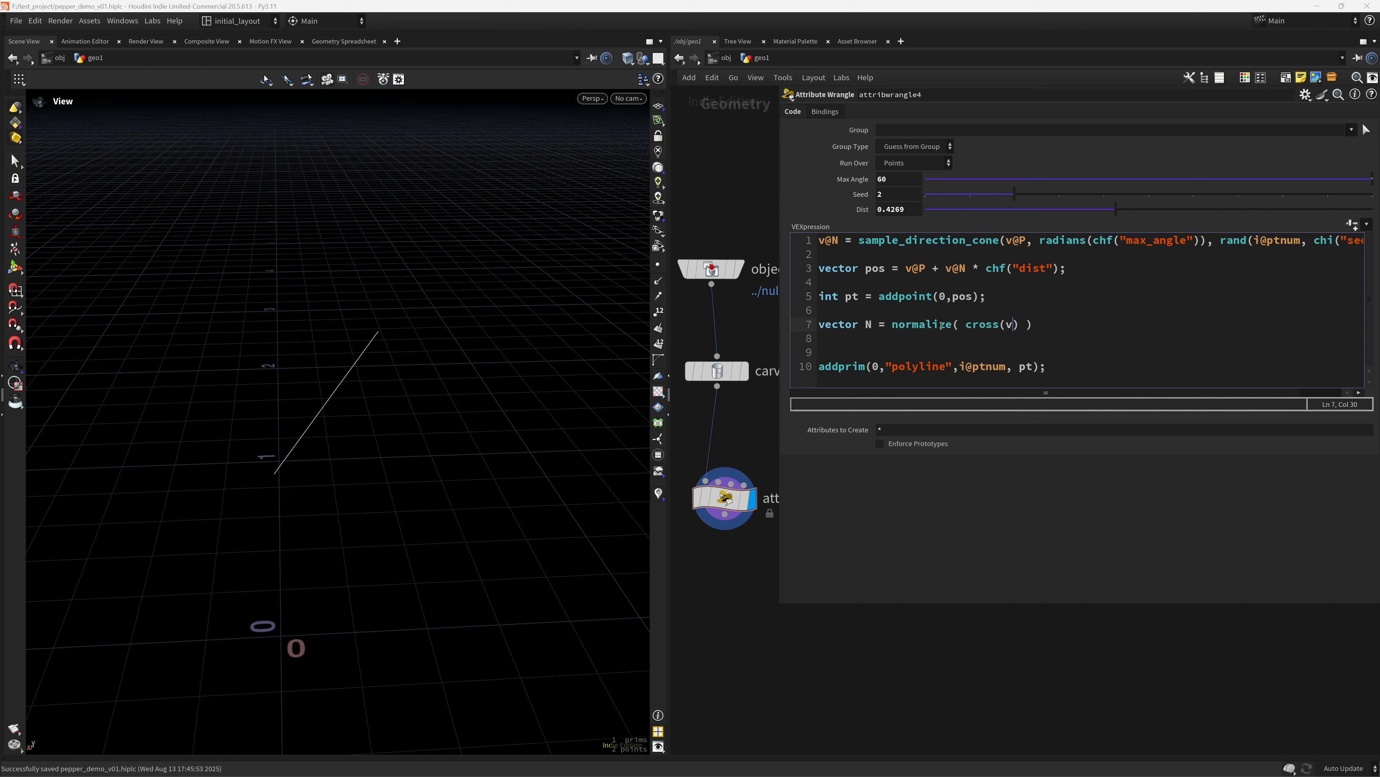
pyautogui.write('v@N')
pyautogui.write(', {}')
pyautogui.write('0.0,')
pyautogui.write('0.0')
pyautogui.write(',1.0')
pyautogui.write(';')
pyautogui.click(828, 481)
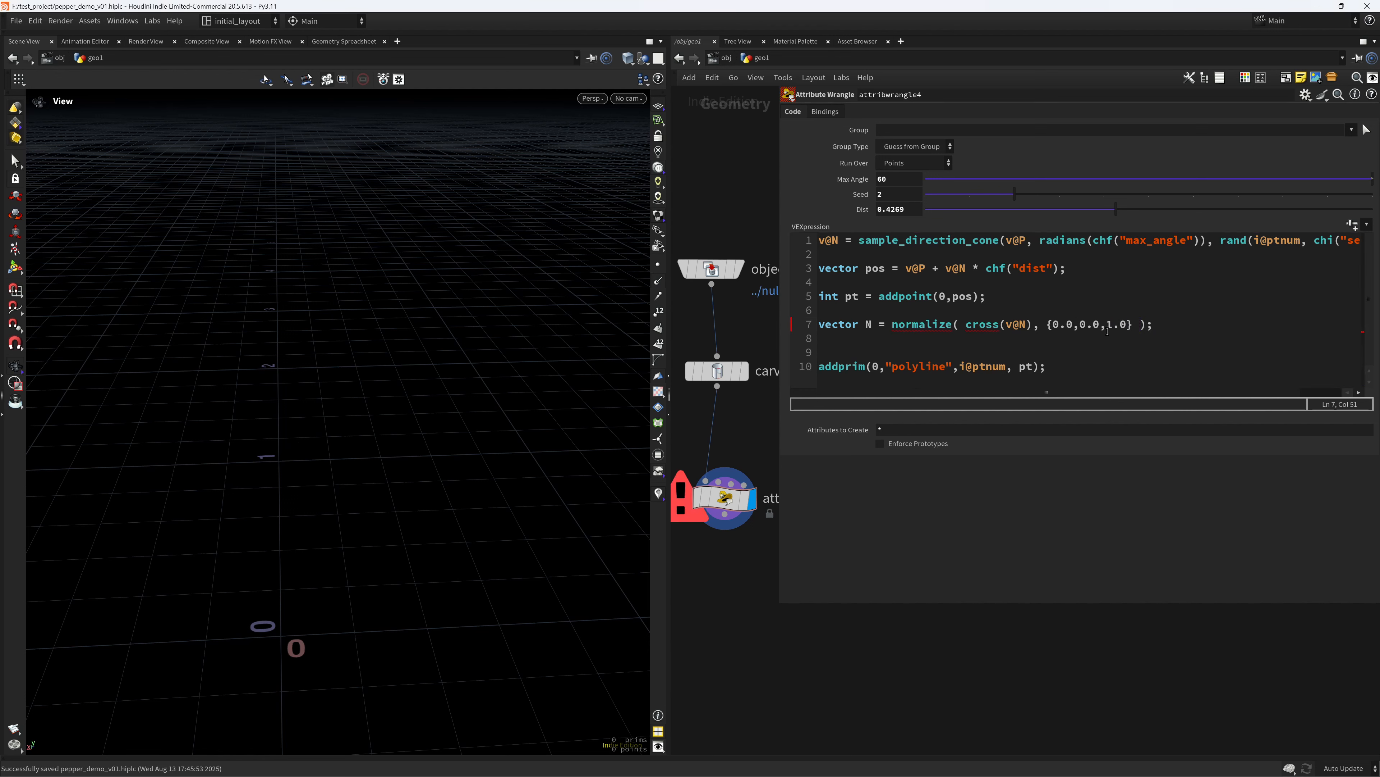
# Correct the parentheses so the line reads vector N = normalize( cross(v@N, {0.0,0.0,1.0} ));.
pyautogui.click(1140, 326)
pyautogui.write(')')
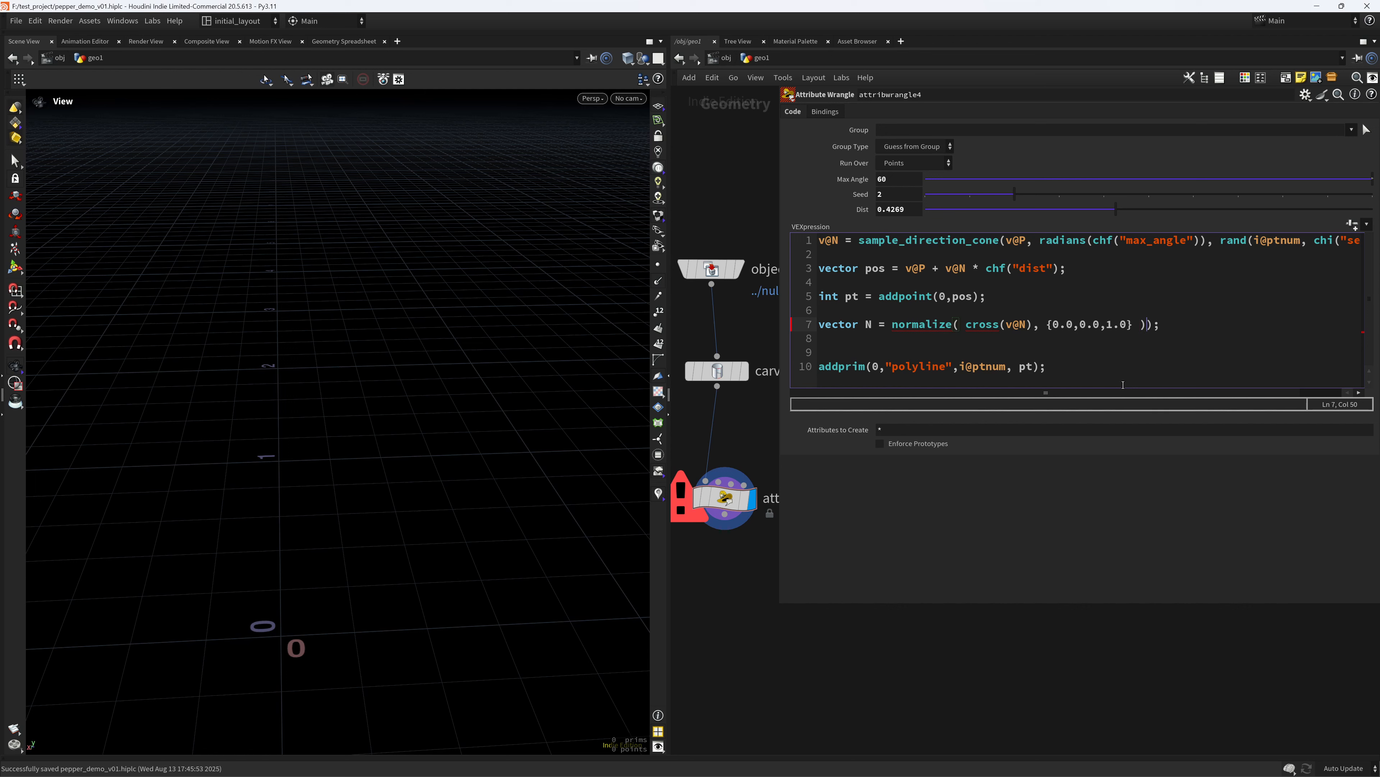
pyautogui.click(1031, 326)
pyautogui.press('BackSpace')
pyautogui.click(1127, 326)
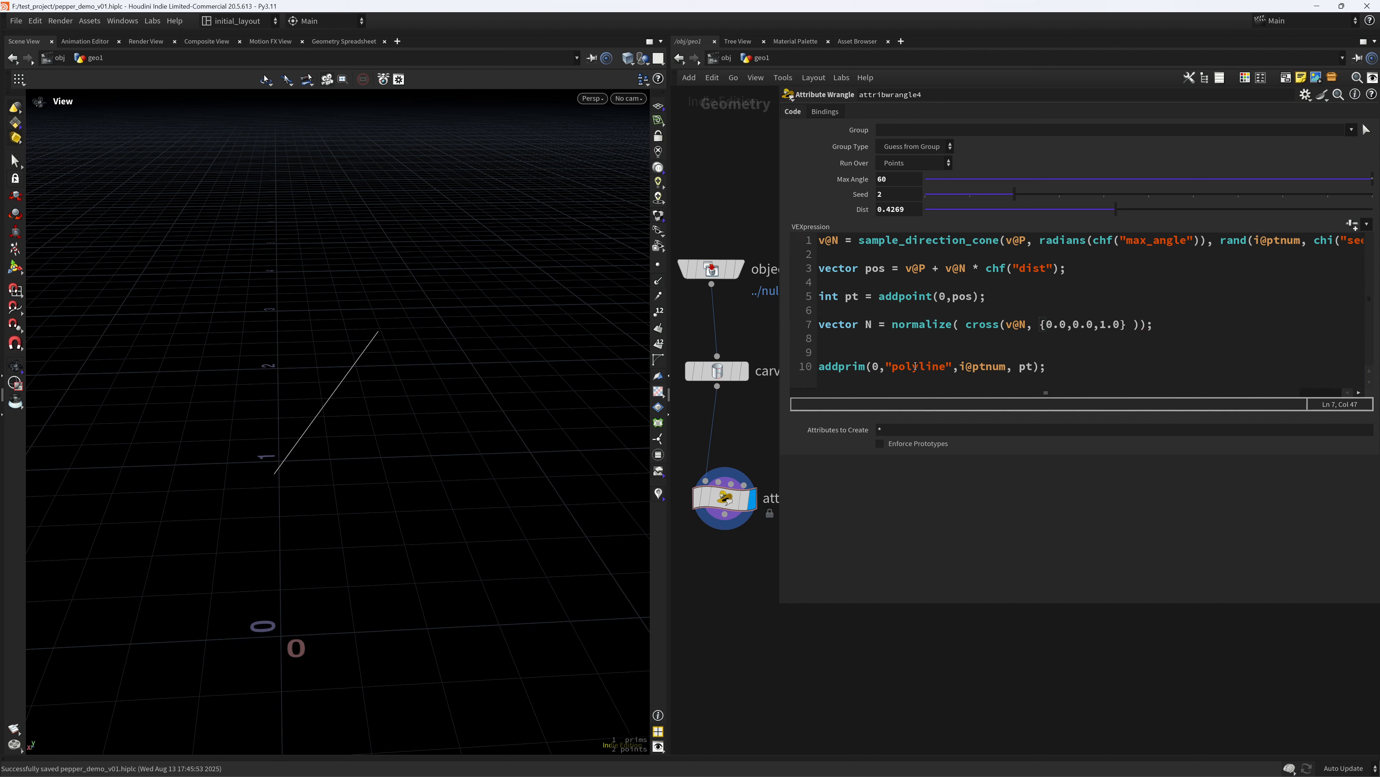
# Add the line v@N = N; below the cross product and view the resulting normal from another angle.
pyautogui.click(1156, 333)
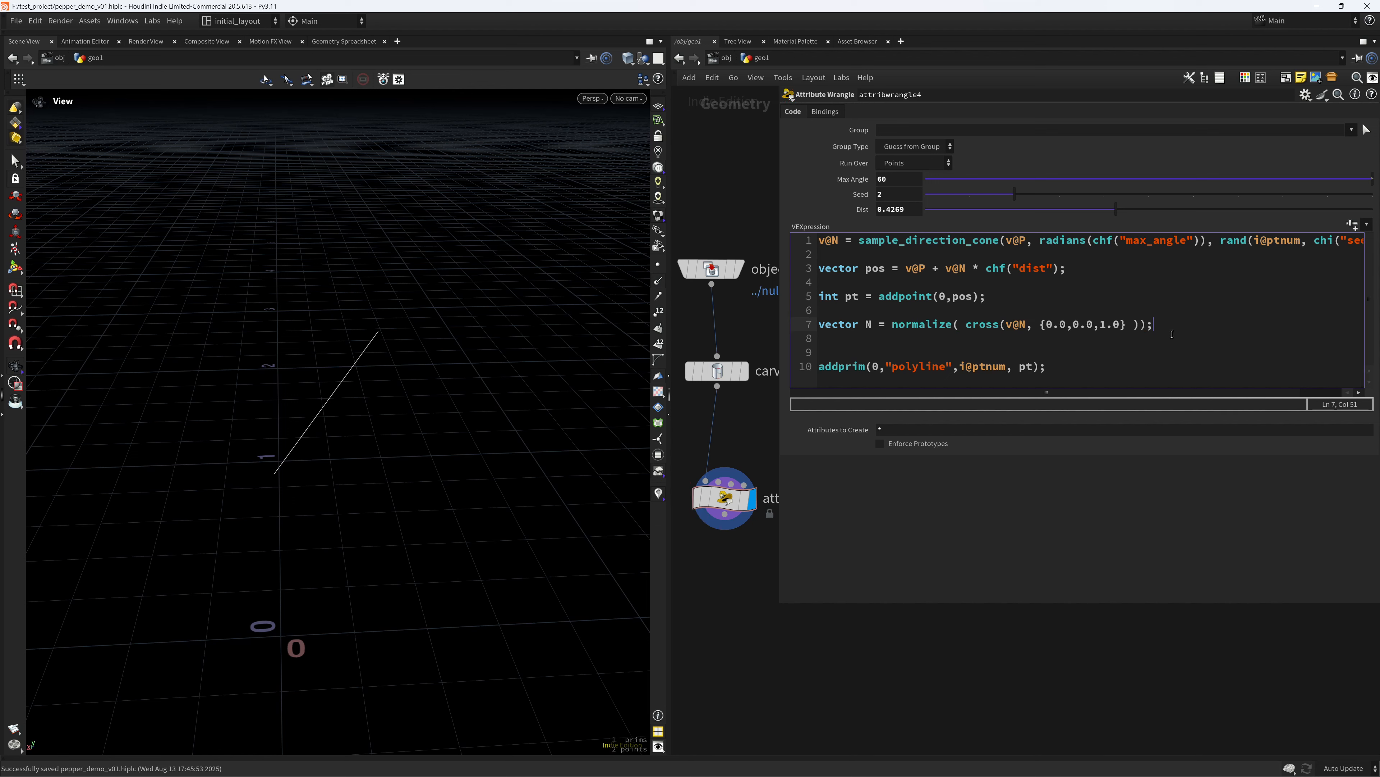
pyautogui.press('Return')
pyautogui.press('Return')
pyautogui.write('v@N')
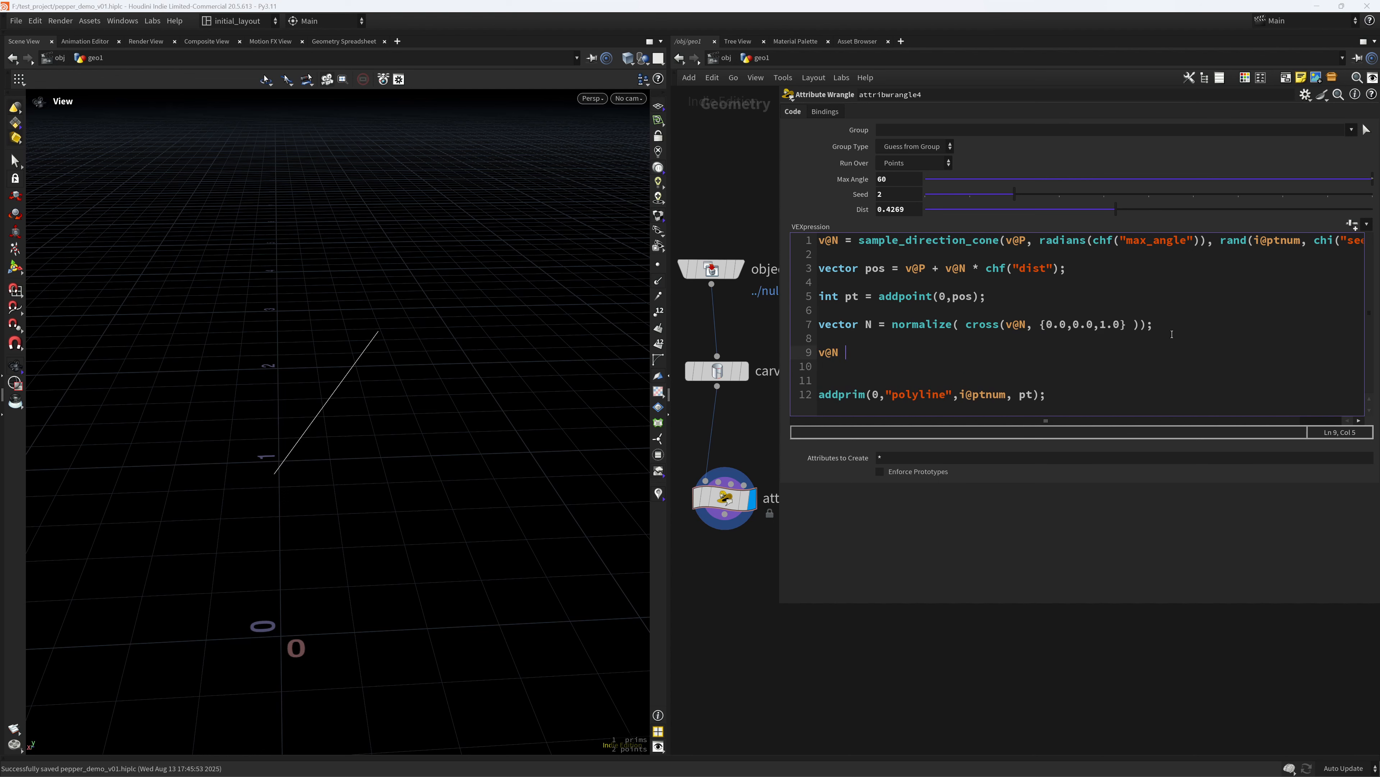
pyautogui.write(' = N;')
pyautogui.moveTo(365, 472); pyautogui.dragTo(493, 398)
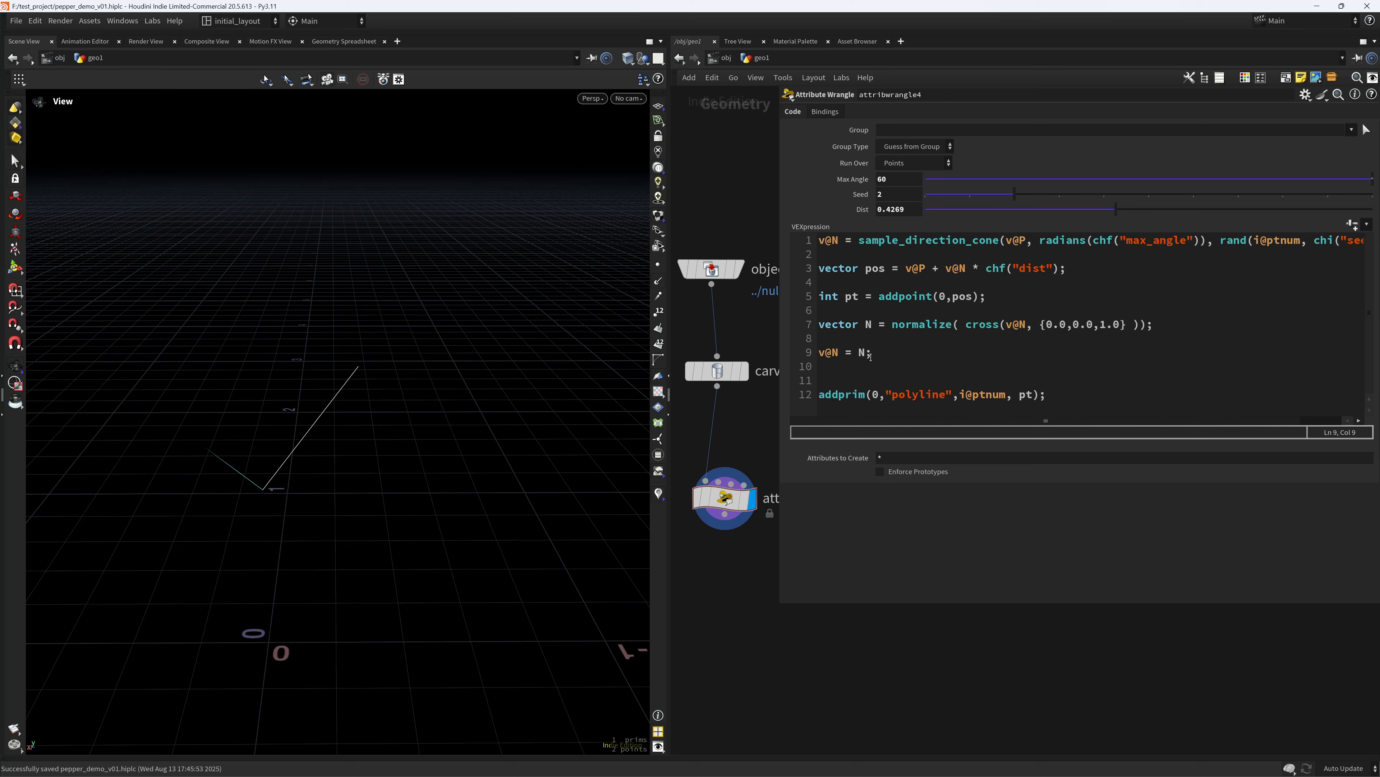
# Below the v@N = N; line, add setpointattrib(0,"N",pt, N); to give the new point the same normal.
pyautogui.click(882, 356)
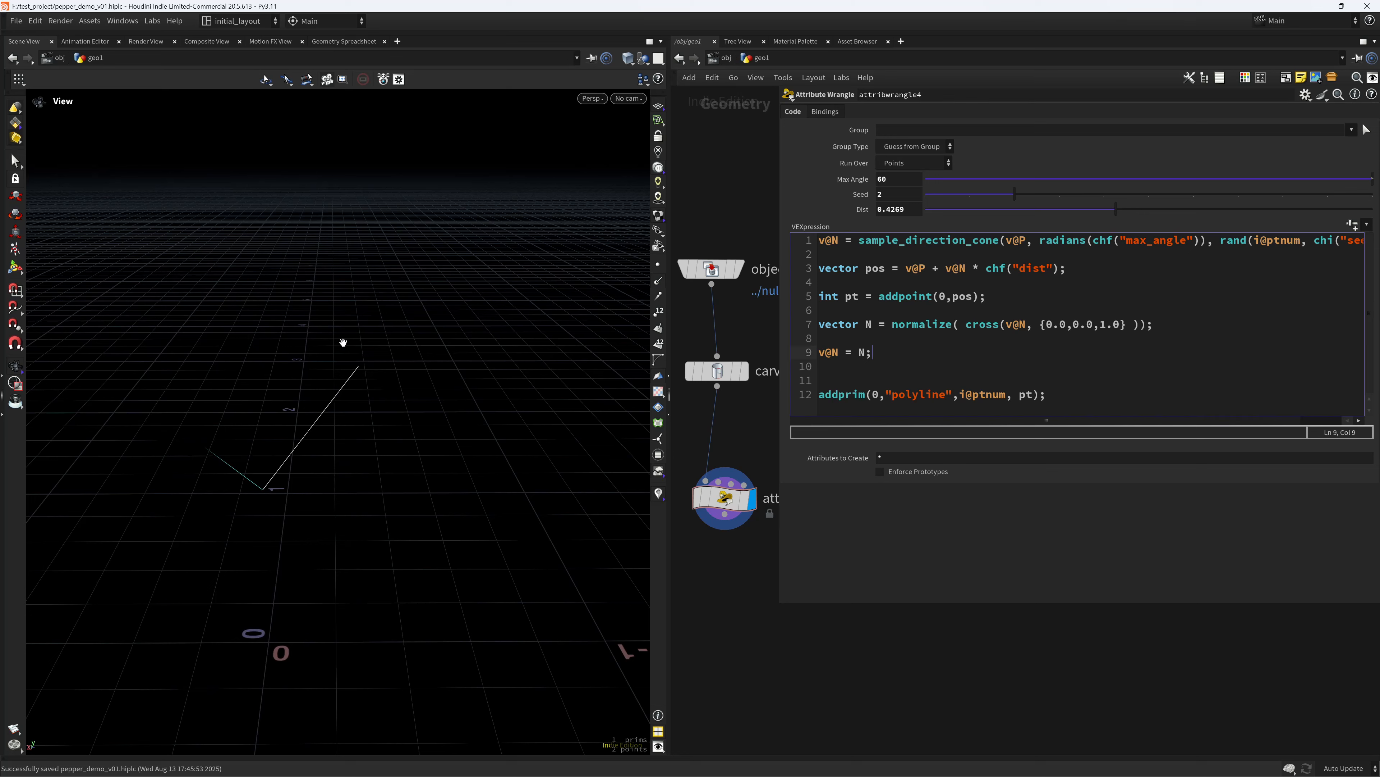
pyautogui.press('Return')
pyautogui.write('setpo')
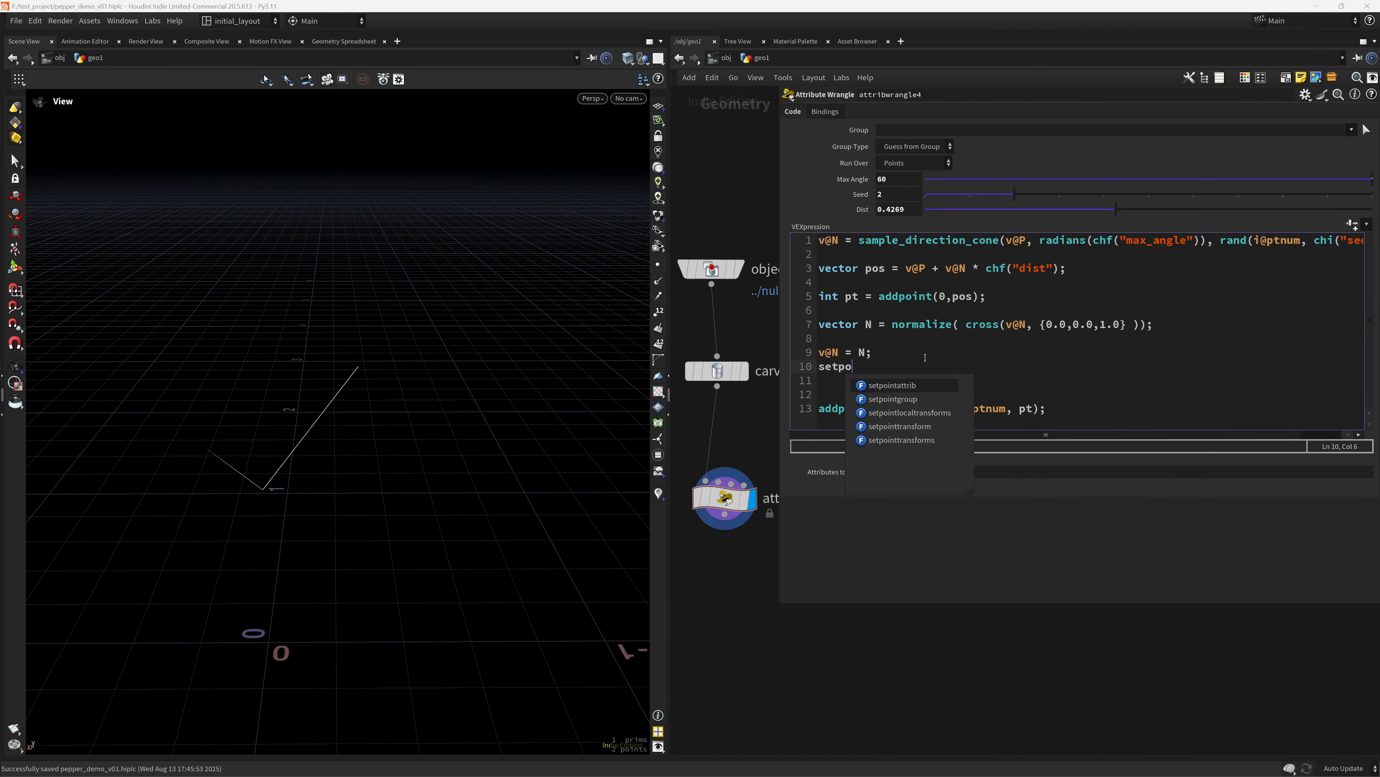
pyautogui.press('Return')
pyautogui.write('()')
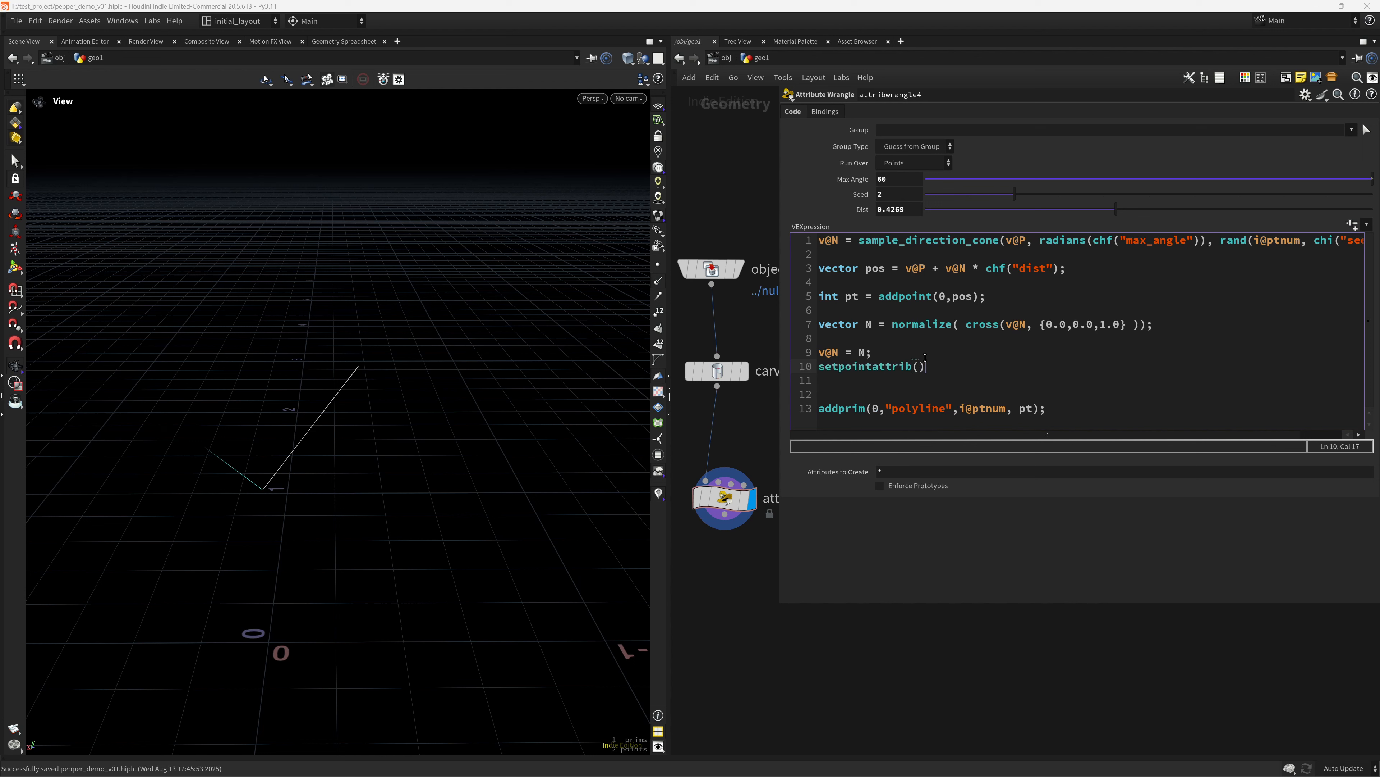
pyautogui.write('0,"N')
pyautogui.write(',pt')
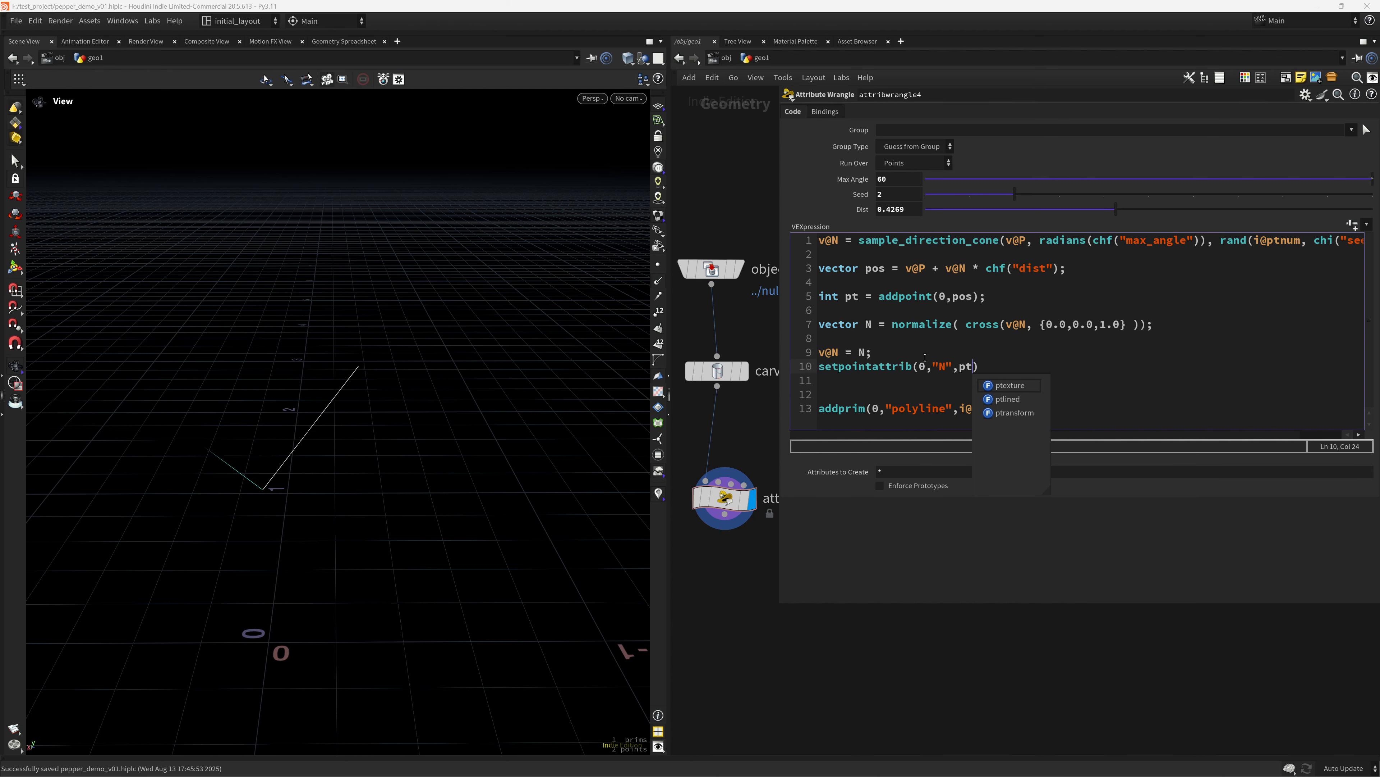
pyautogui.write(', N')
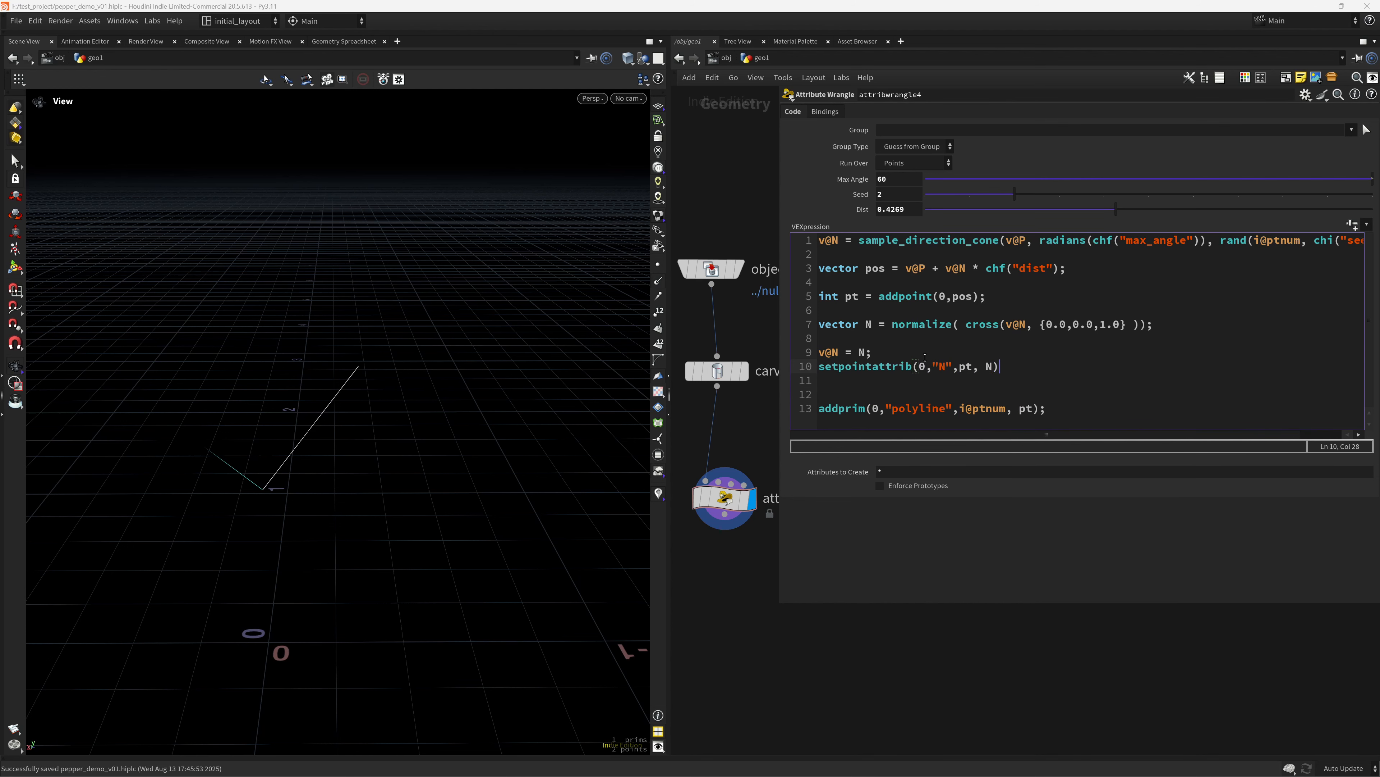
pyautogui.write(';')
pyautogui.click(770, 552)
pyautogui.scroll(-1, 500, 516)
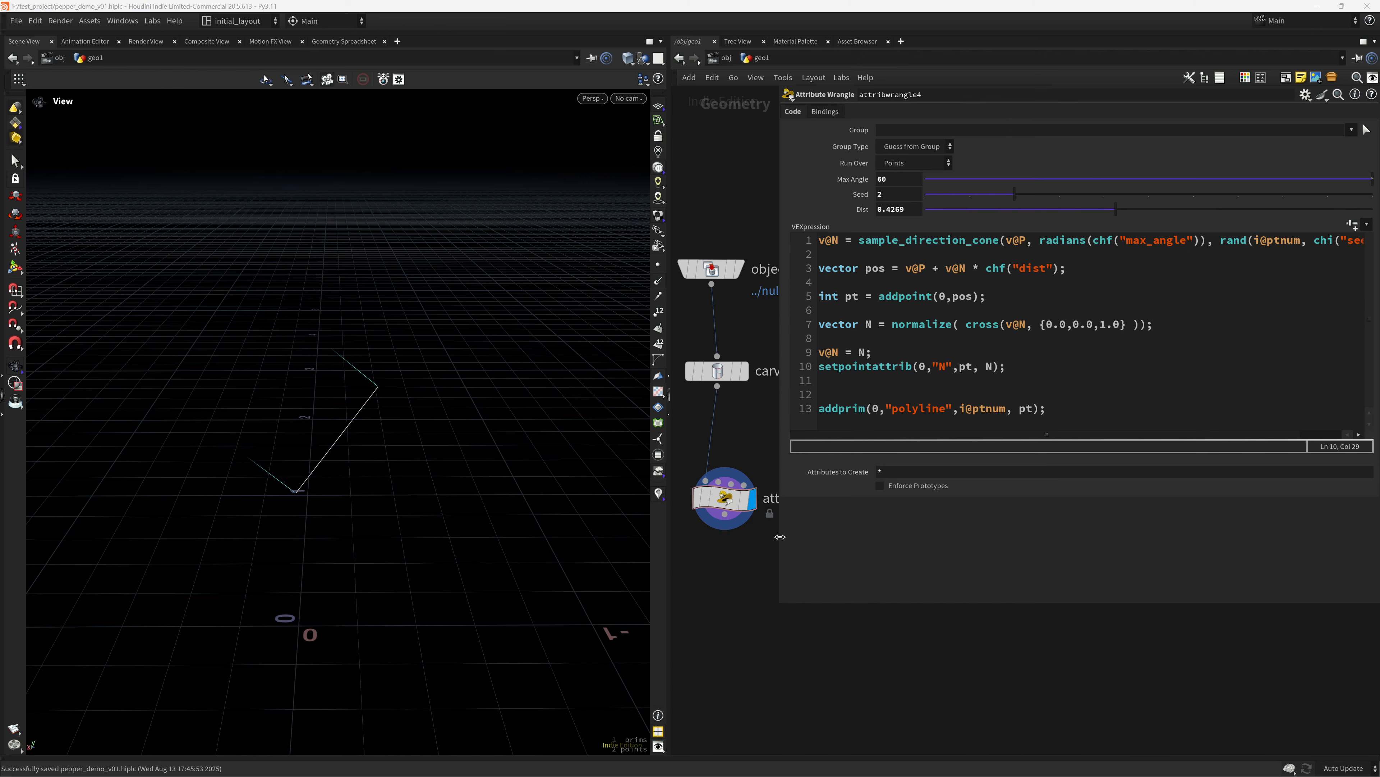
# Add a Resample node after the attribute wrangle, display it, and set its maximum segment length to 0.05.
pyautogui.moveTo(781, 542); pyautogui.dragTo(933, 550)
pyautogui.moveTo(727, 634); pyautogui.dragTo(770, 523, button='middle')
pyautogui.press('Tab')
pyautogui.write('resa')
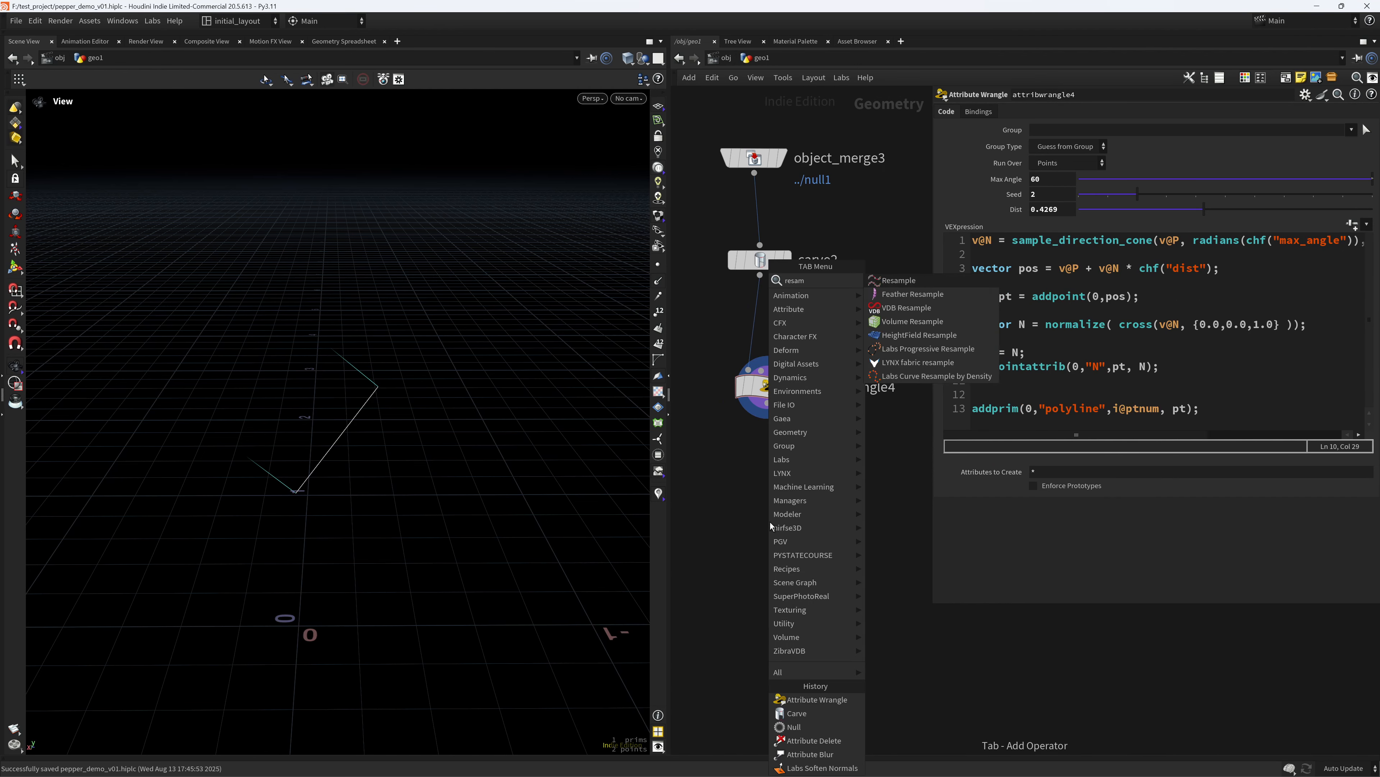
pyautogui.press('Return')
pyautogui.click(770, 522)
pyautogui.moveTo(768, 404); pyautogui.dragTo(771, 522)
pyautogui.click(796, 521)
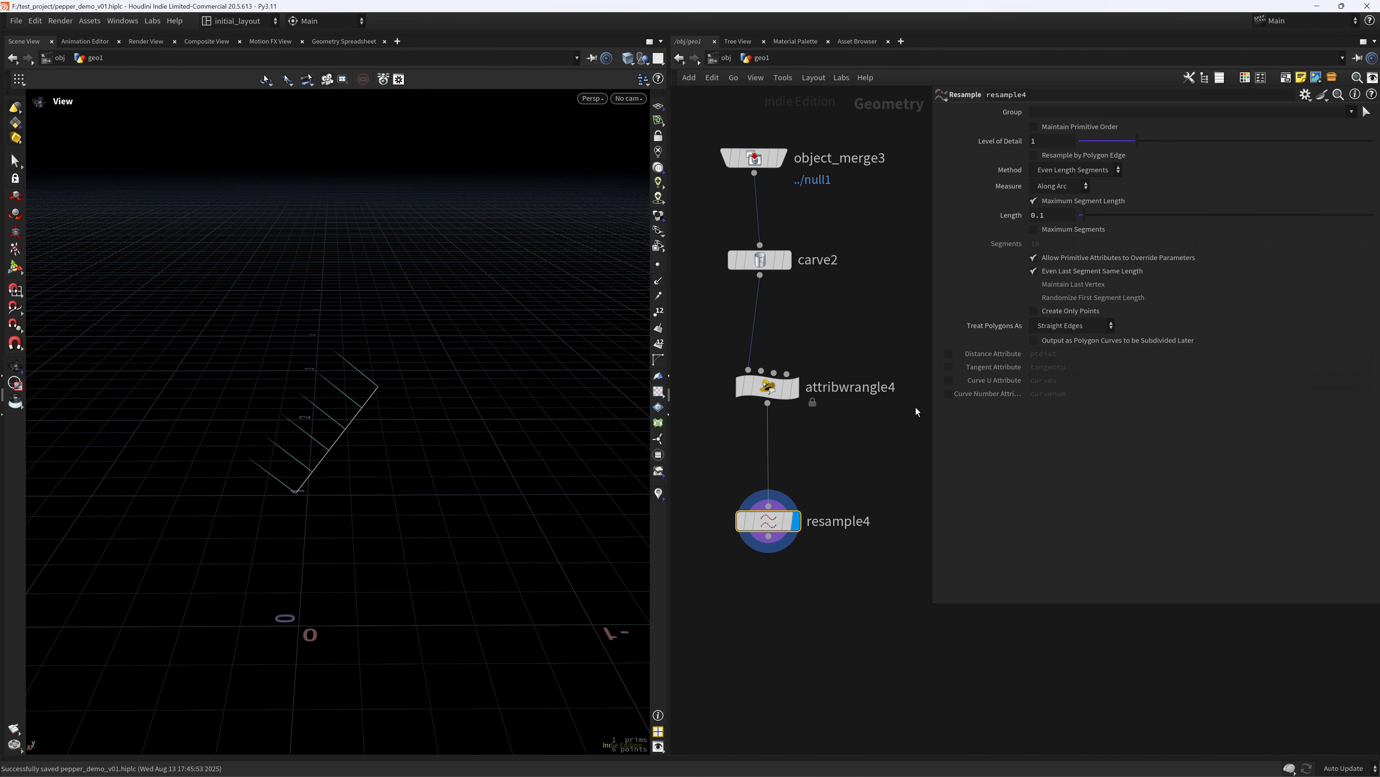
pyautogui.doubleClick(1041, 215)
pyautogui.write('05')
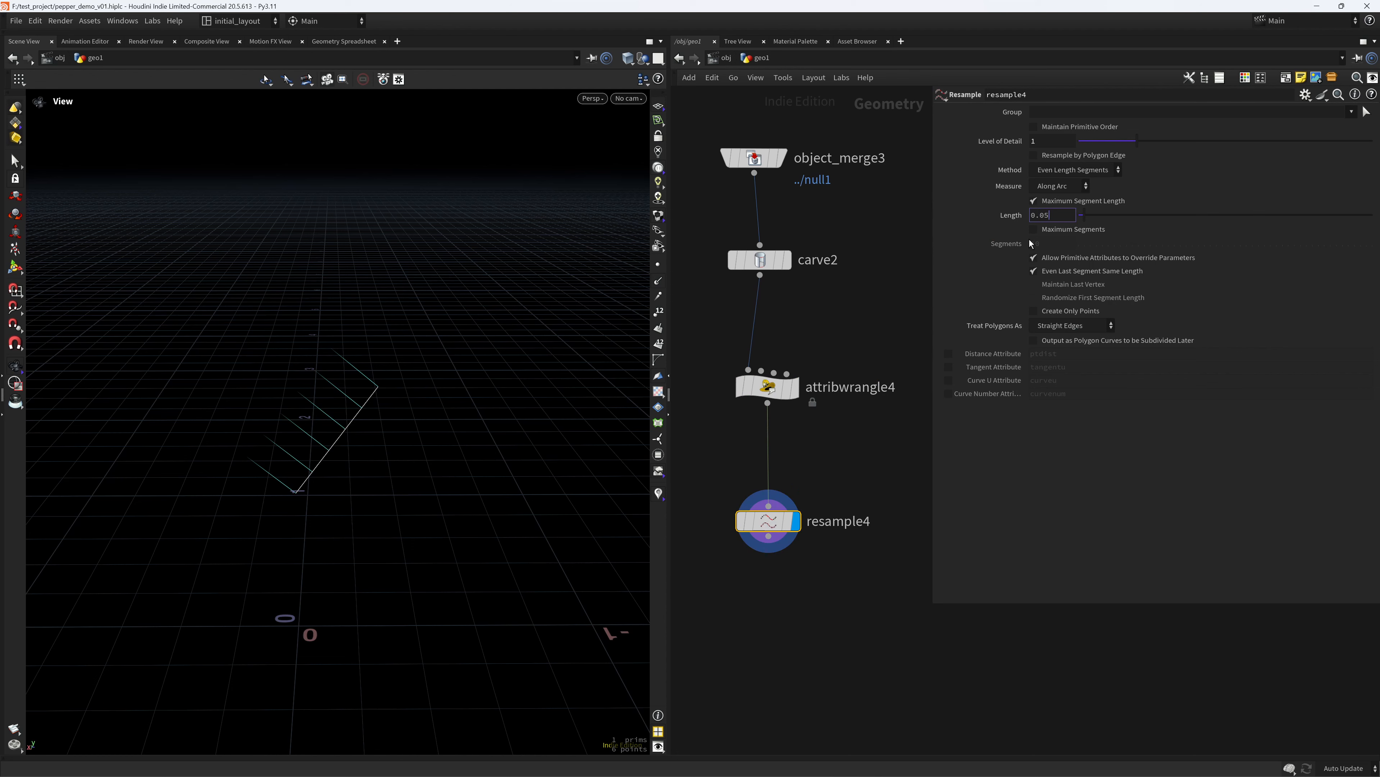
pyautogui.press('Return')
# Add a Soft Peak node after the resample, display it, and set its distance to 0.2.
pyautogui.moveTo(791, 598); pyautogui.dragTo(772, 525, button='middle')
pyautogui.press('Tab')
pyautogui.write('softp')
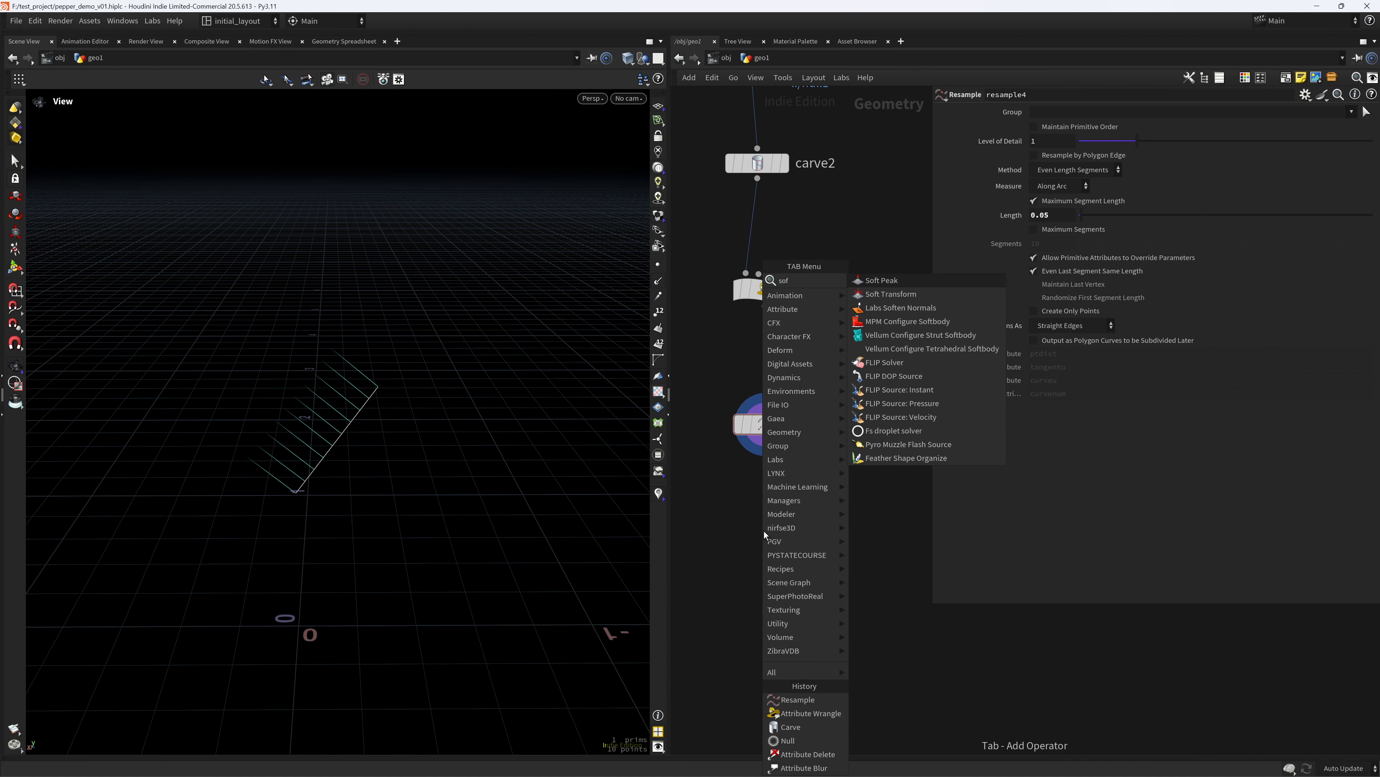
pyautogui.press('Return')
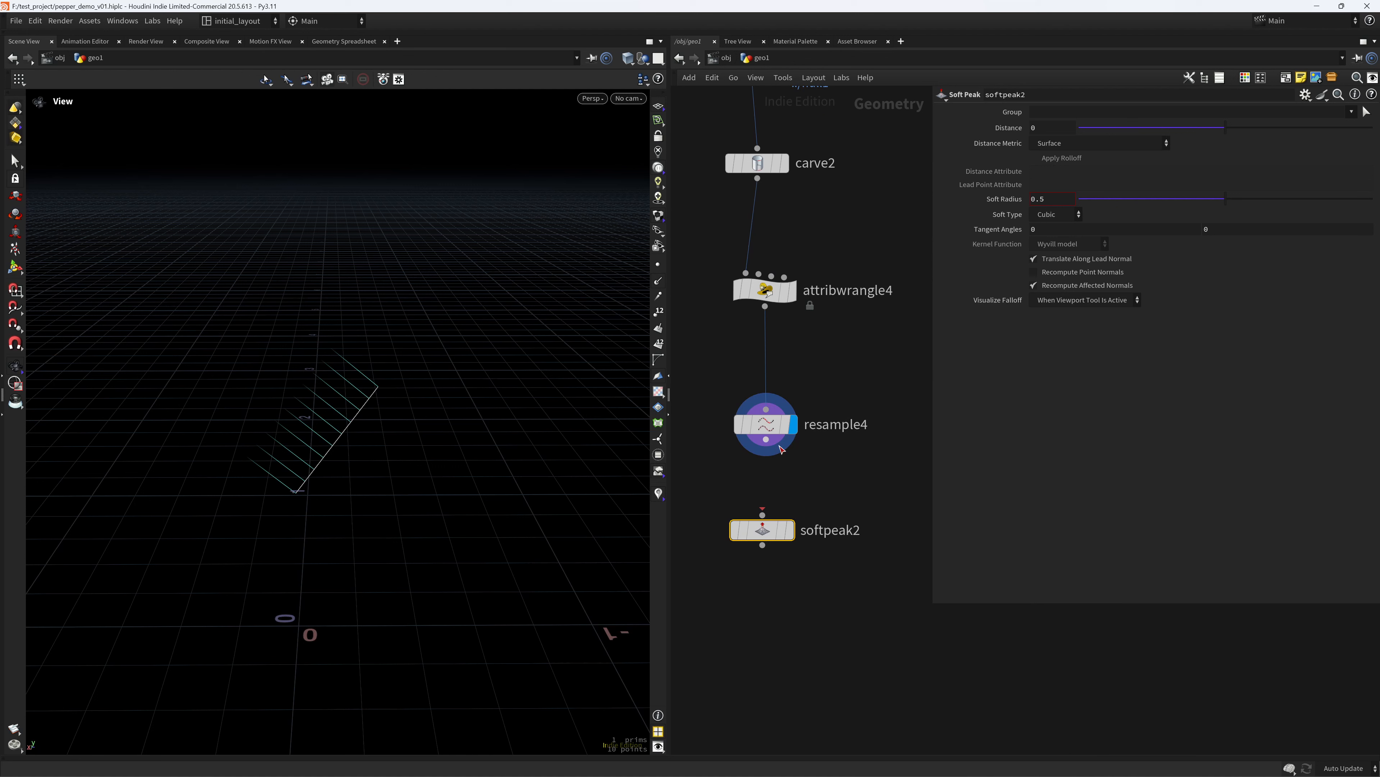
pyautogui.click(765, 533)
pyautogui.moveTo(1226, 128)
pyautogui.mouseDown()
pyautogui.moveTo(1247, 132)
pyautogui.moveTo(1230, 134)
pyautogui.mouseUp()
# Limit the Soft Peak to the line's middle point with the group expression `npoints(0)/2.
pyautogui.click(1053, 112)
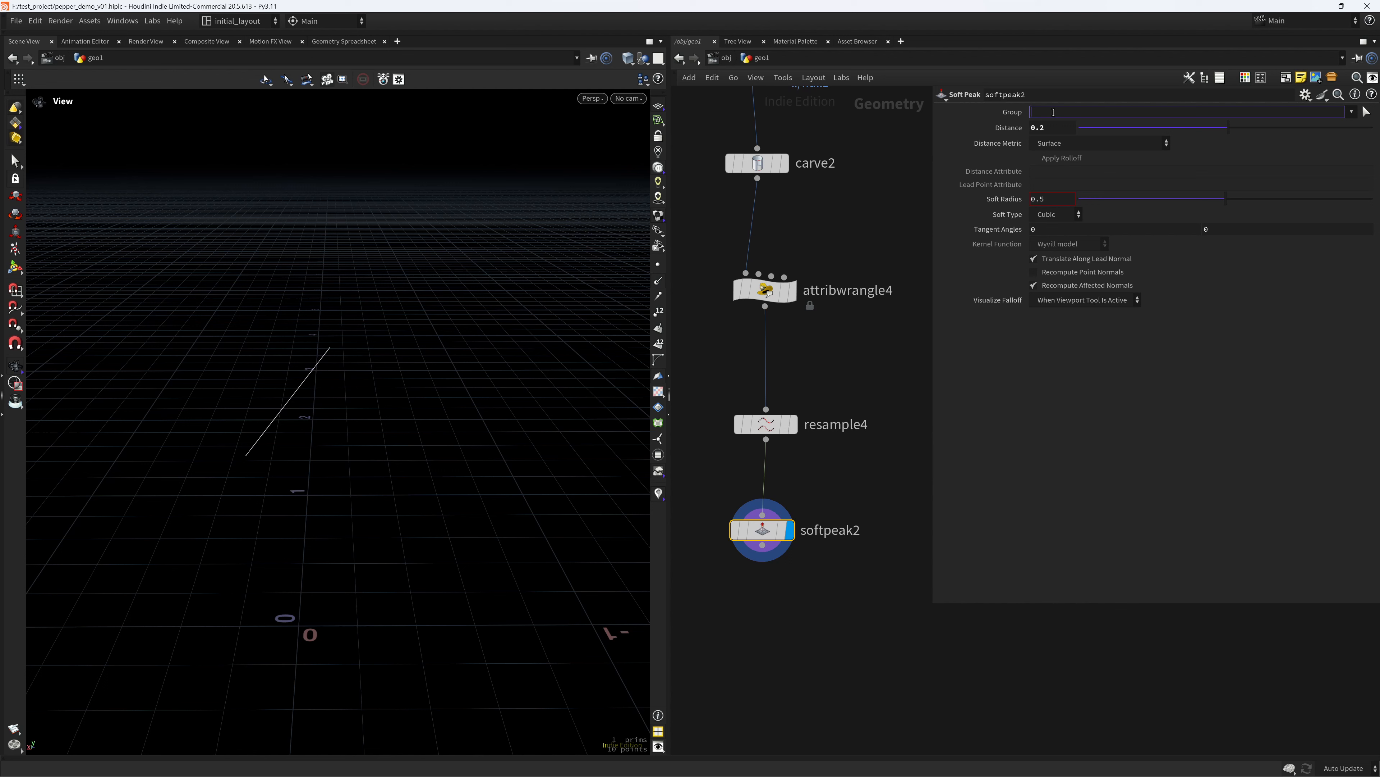
pyautogui.write('`point()')
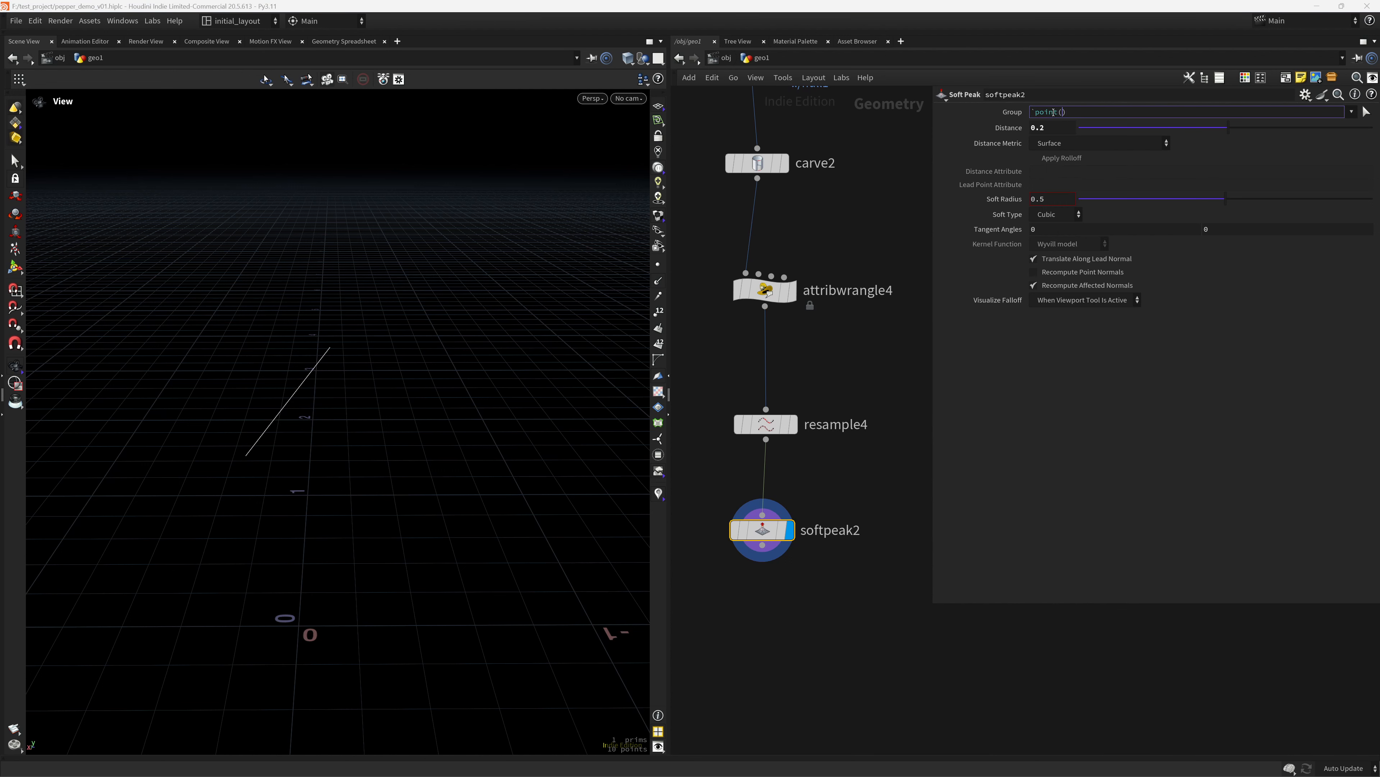
pyautogui.write('n')
pyautogui.write('/2')
pyautogui.press('Return')
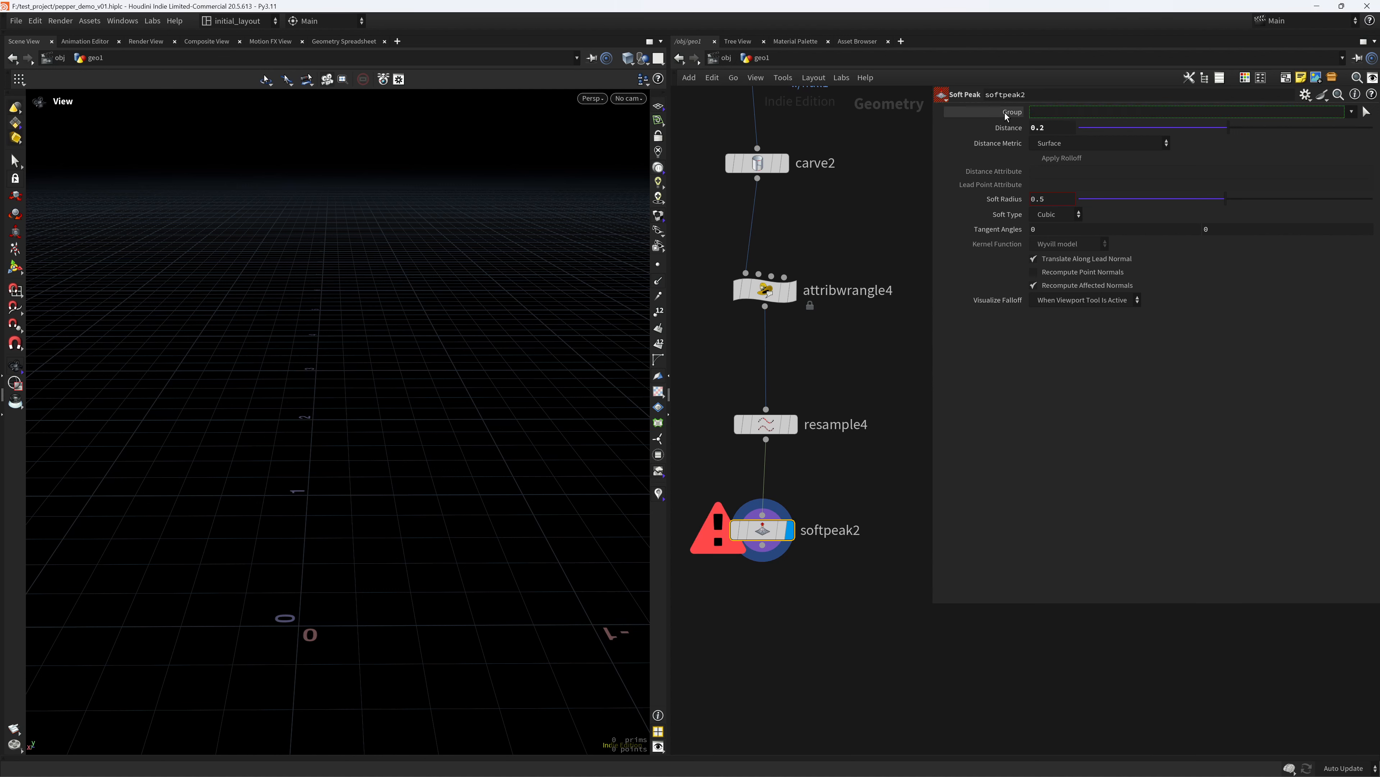
pyautogui.click(1064, 115)
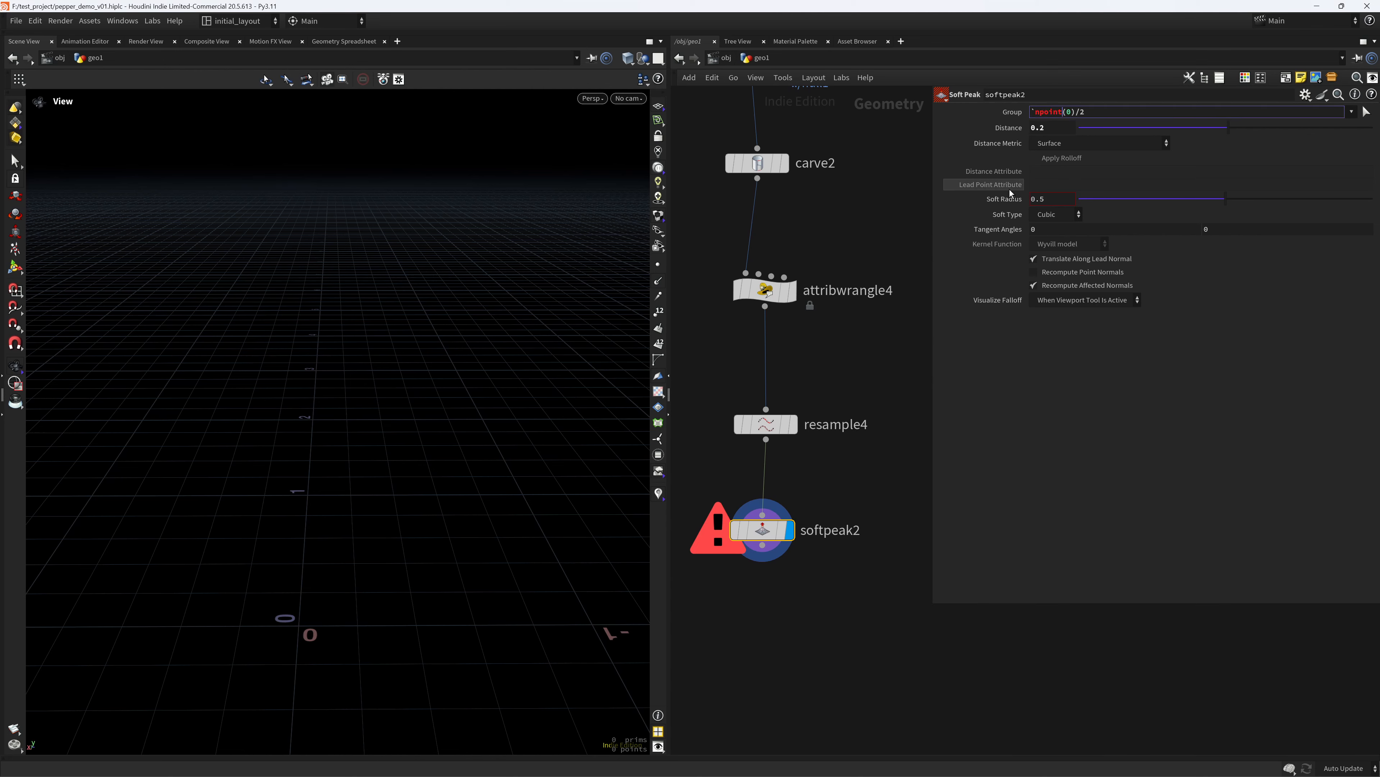
pyautogui.write('s')
pyautogui.press('Return')
pyautogui.moveTo(348, 411); pyautogui.dragTo(401, 422)
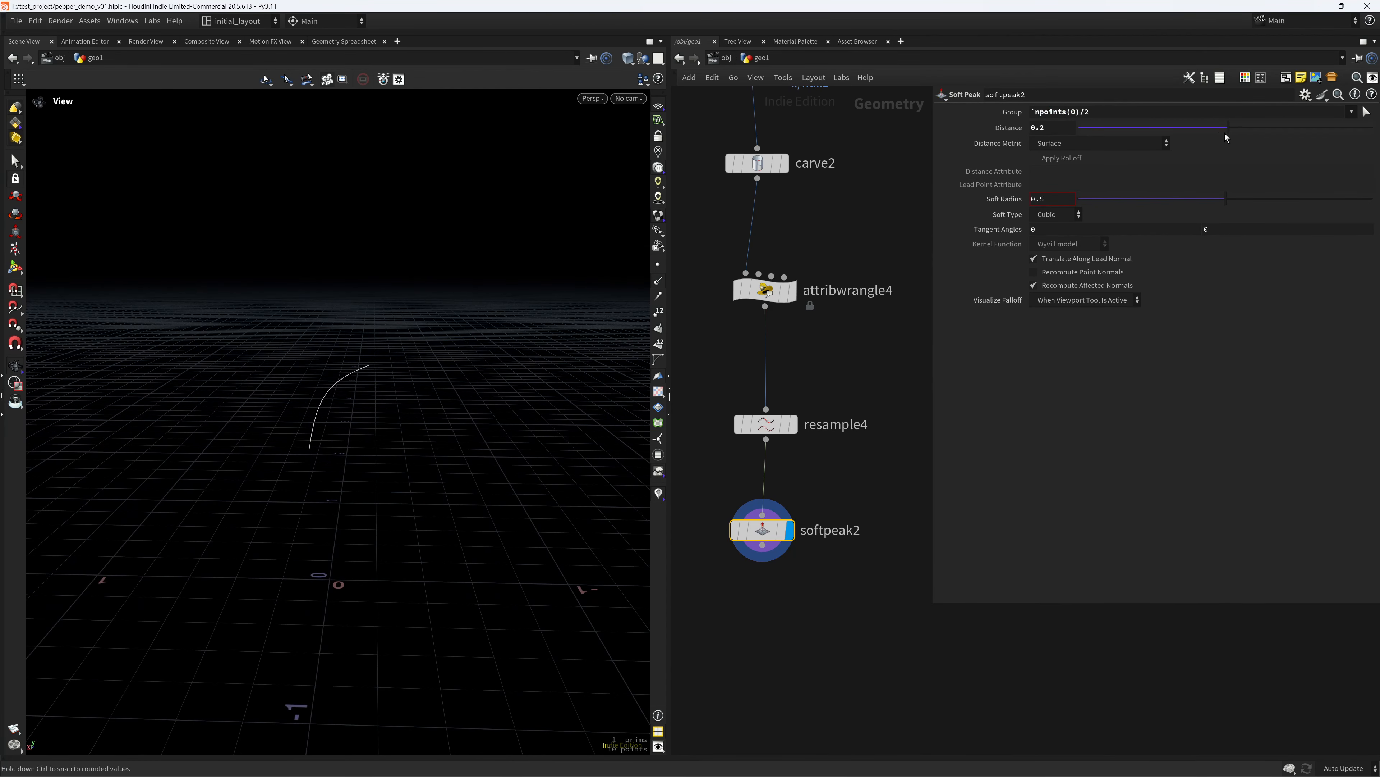
# Set the Soft Peak's soft radius to 0.281 and its distance to 0.11.
pyautogui.moveTo(1225, 199); pyautogui.dragTo(1163, 210)
pyautogui.moveTo(1223, 125); pyautogui.dragTo(1231, 134)
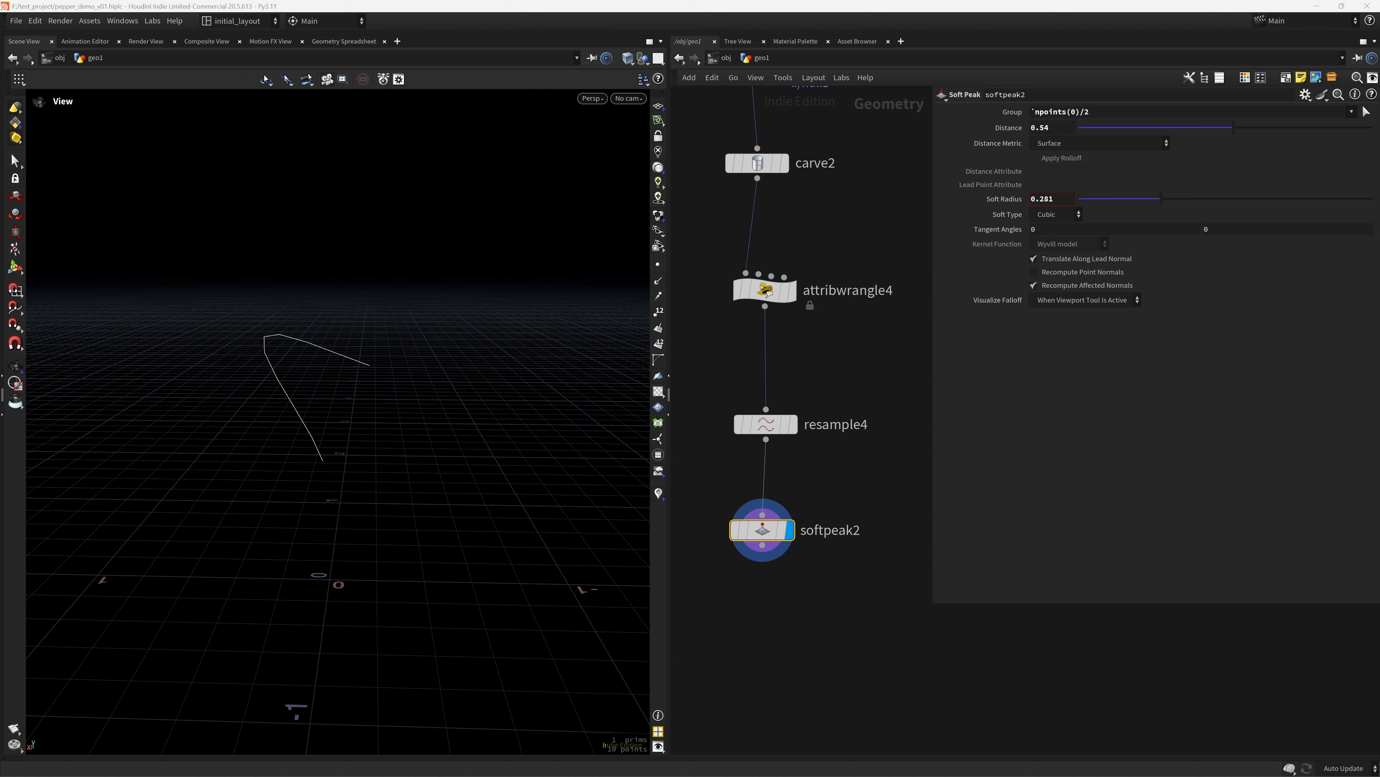
pyautogui.doubleClick(1045, 128)
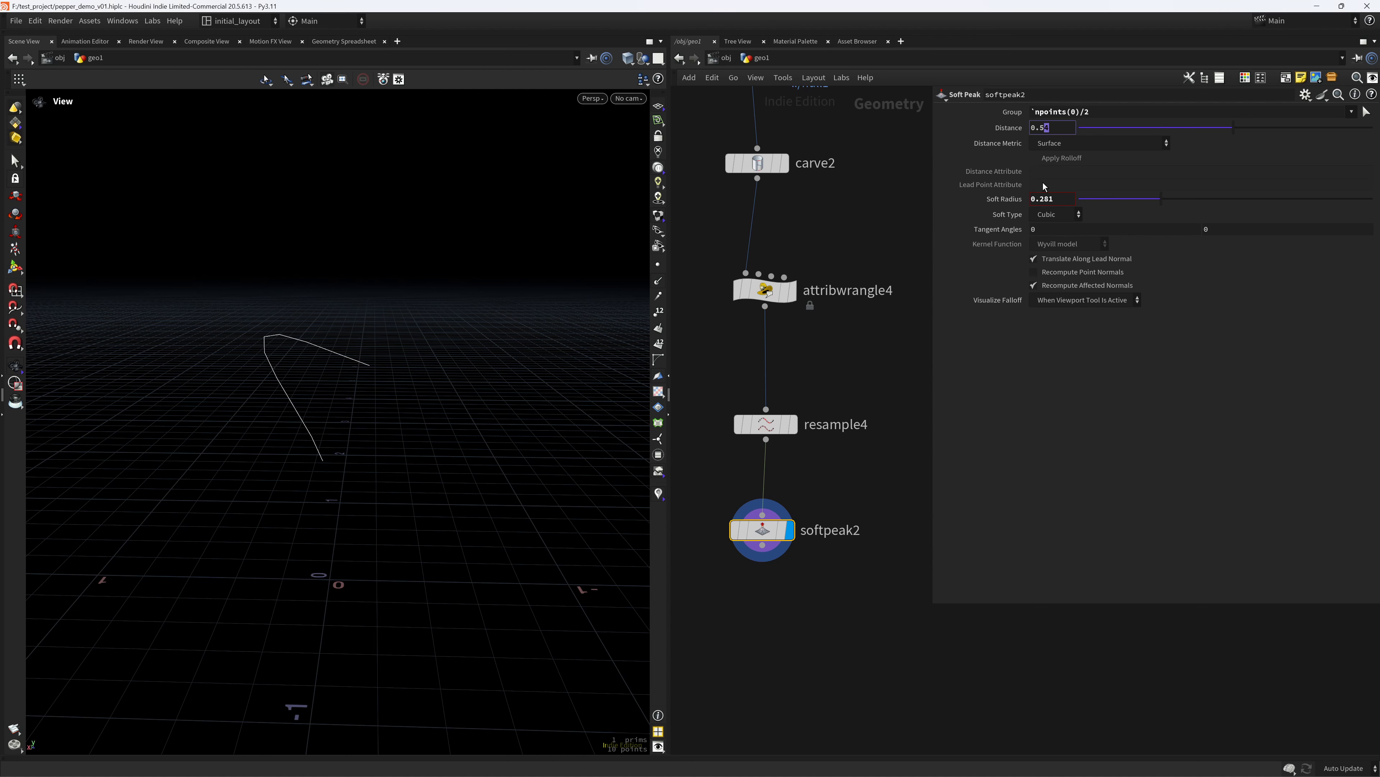
pyautogui.press('BackSpace')
pyautogui.write('11')
pyautogui.press('Return')
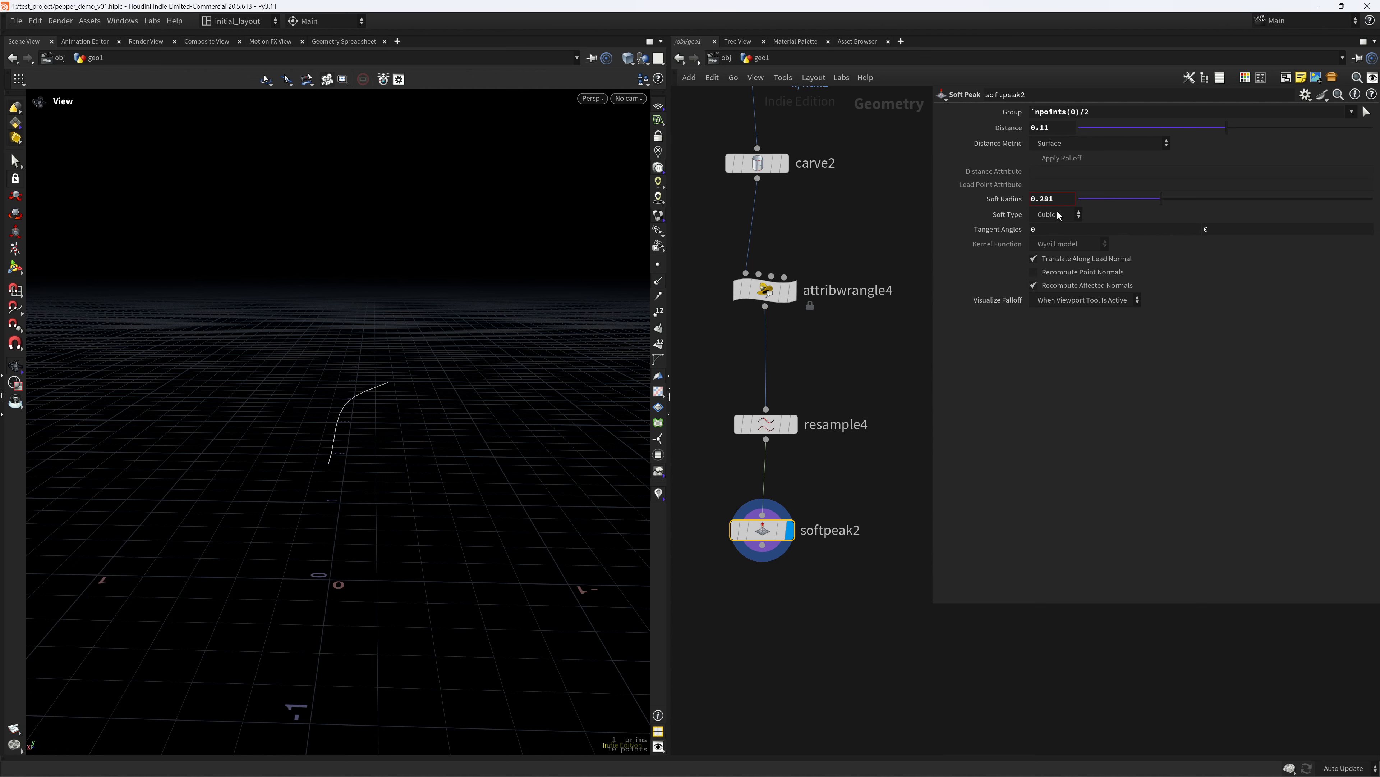
# Refine the bend with a soft radius of 0.231 and the Quadratic soft type, and save the scene.
pyautogui.doubleClick(1047, 200)
pyautogui.write('31')
pyautogui.press('Return')
pyautogui.click(1074, 214)
pyautogui.click(1052, 242)
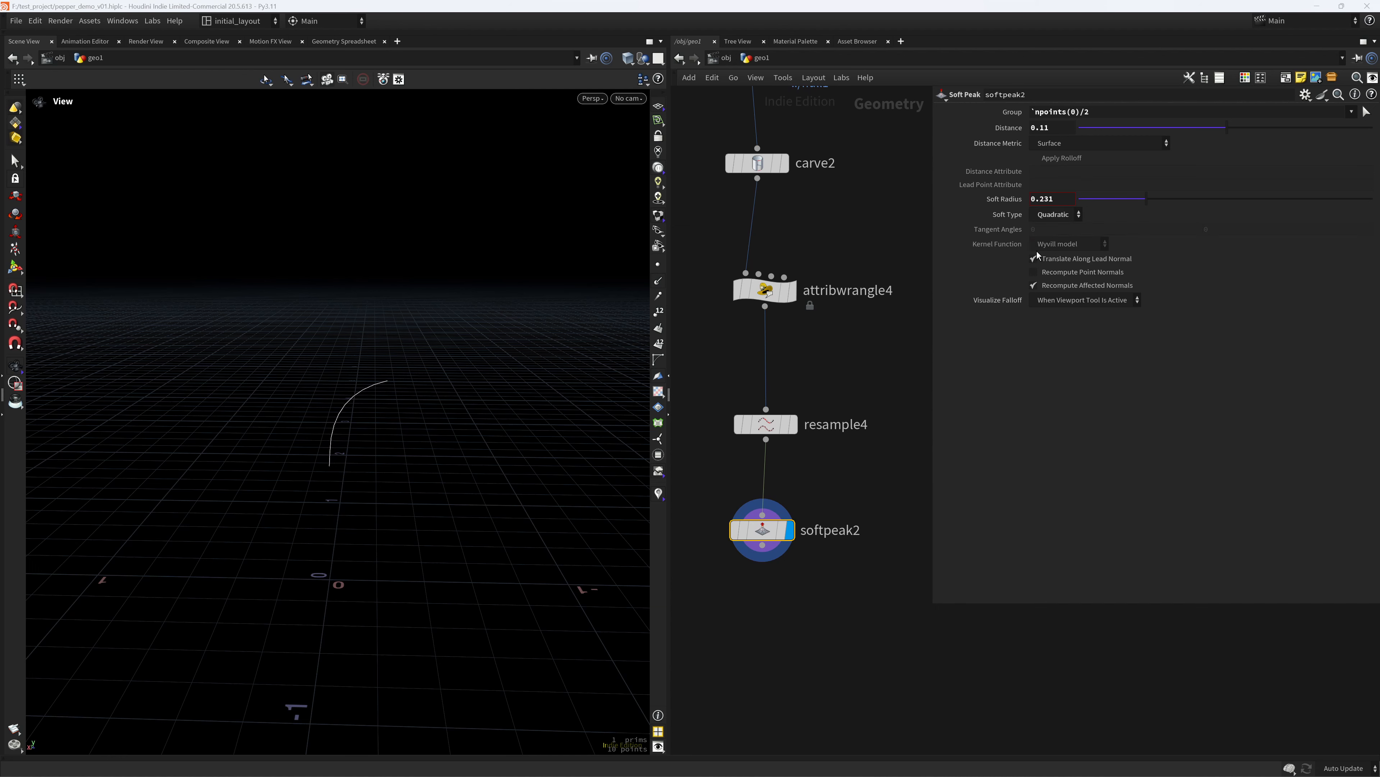
pyautogui.moveTo(505, 451); pyautogui.dragTo(483, 467)
pyautogui.moveTo(484, 466); pyautogui.dragTo(407, 493, button='right')
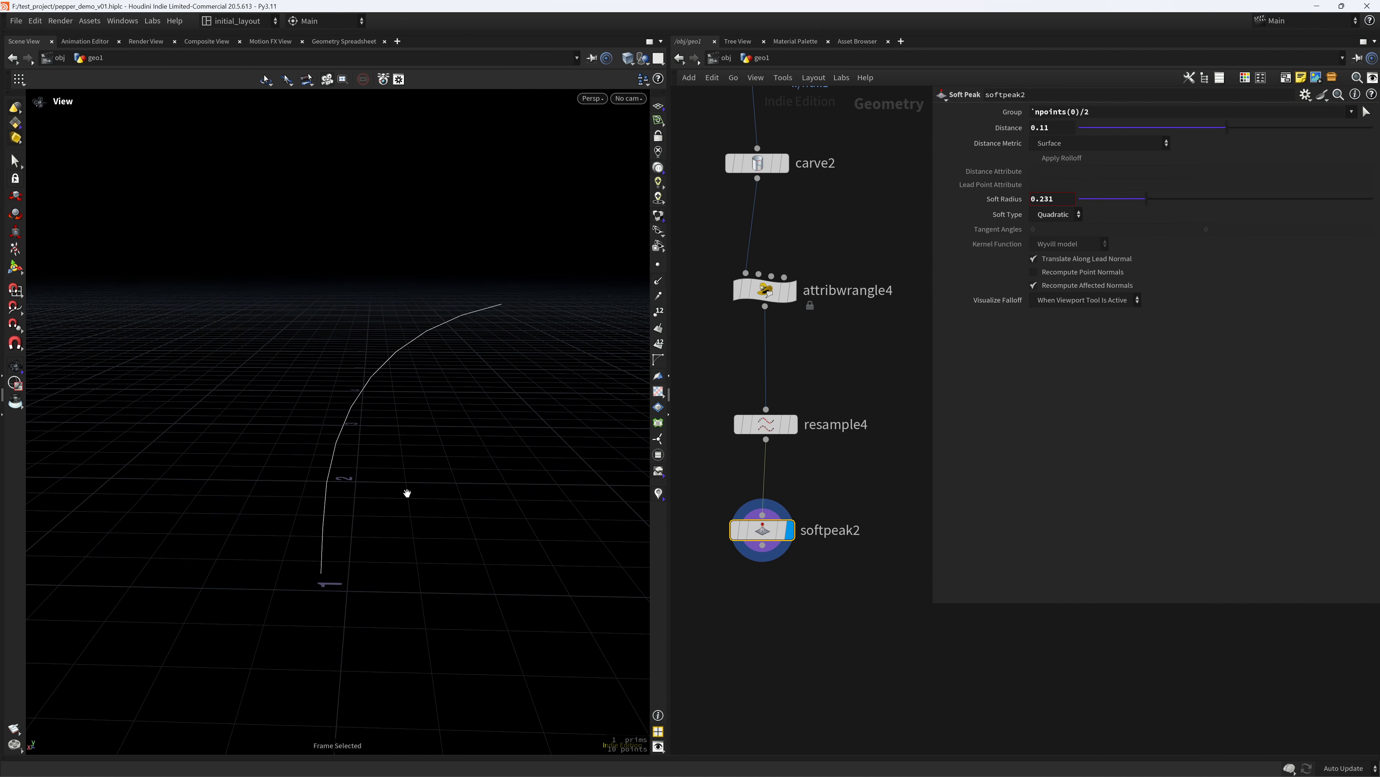
pyautogui.hotkey('ctrl', 's')
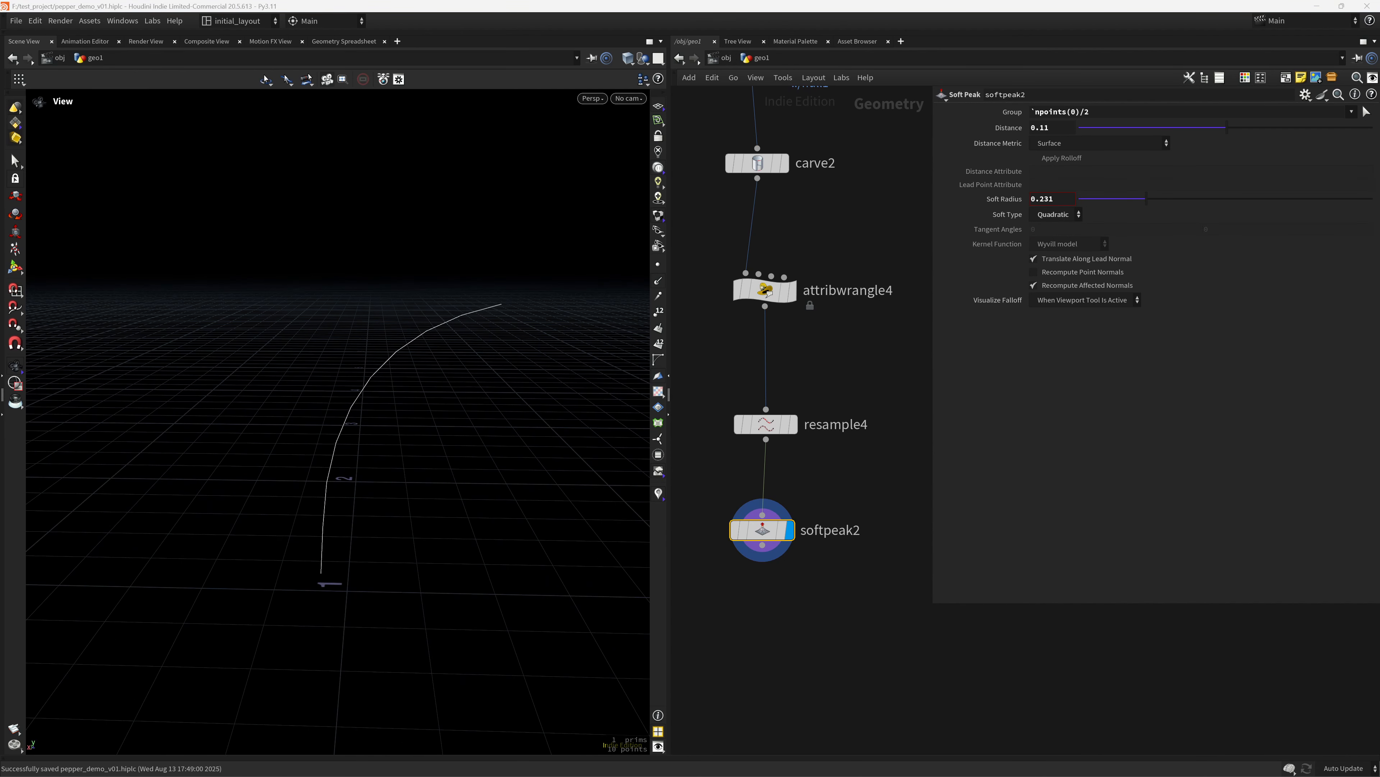
# Add an Attribute Delete node after the Soft Peak, display it, and enable Delete Non Selected.
pyautogui.moveTo(763, 680); pyautogui.dragTo(782, 551, button='middle')
pyautogui.click(782, 552)
pyautogui.press('Tab')
pyautogui.write('atd')
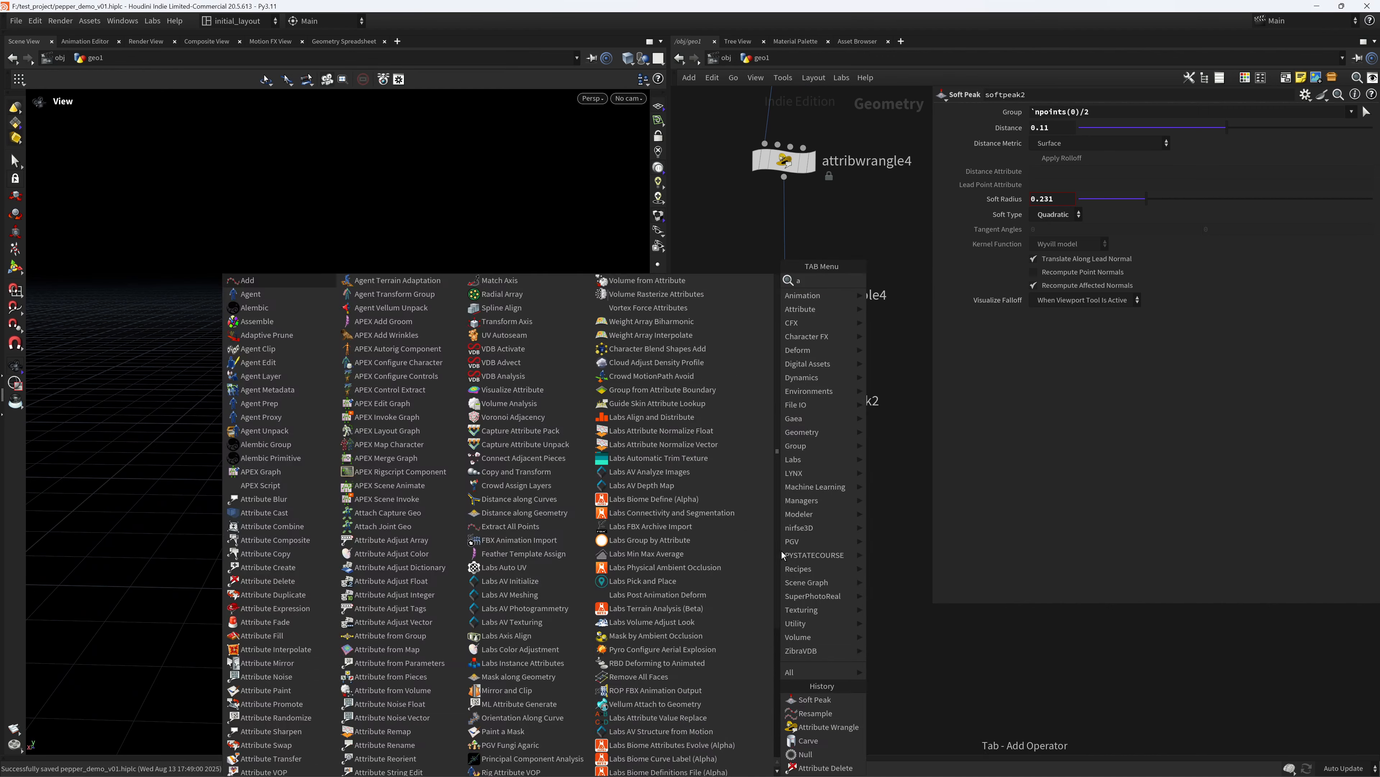
pyautogui.press('Return')
pyautogui.click(781, 552)
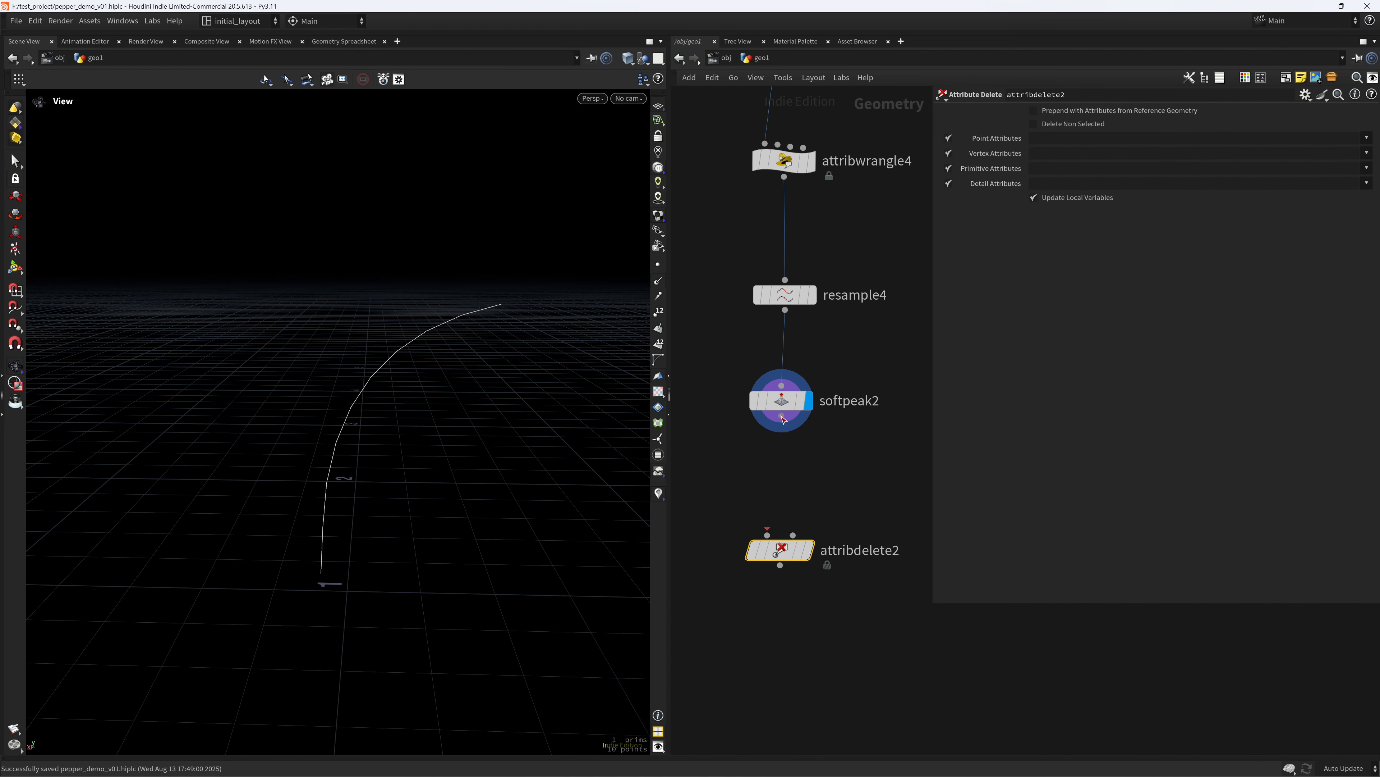
pyautogui.moveTo(781, 416); pyautogui.dragTo(768, 535)
pyautogui.click(816, 513)
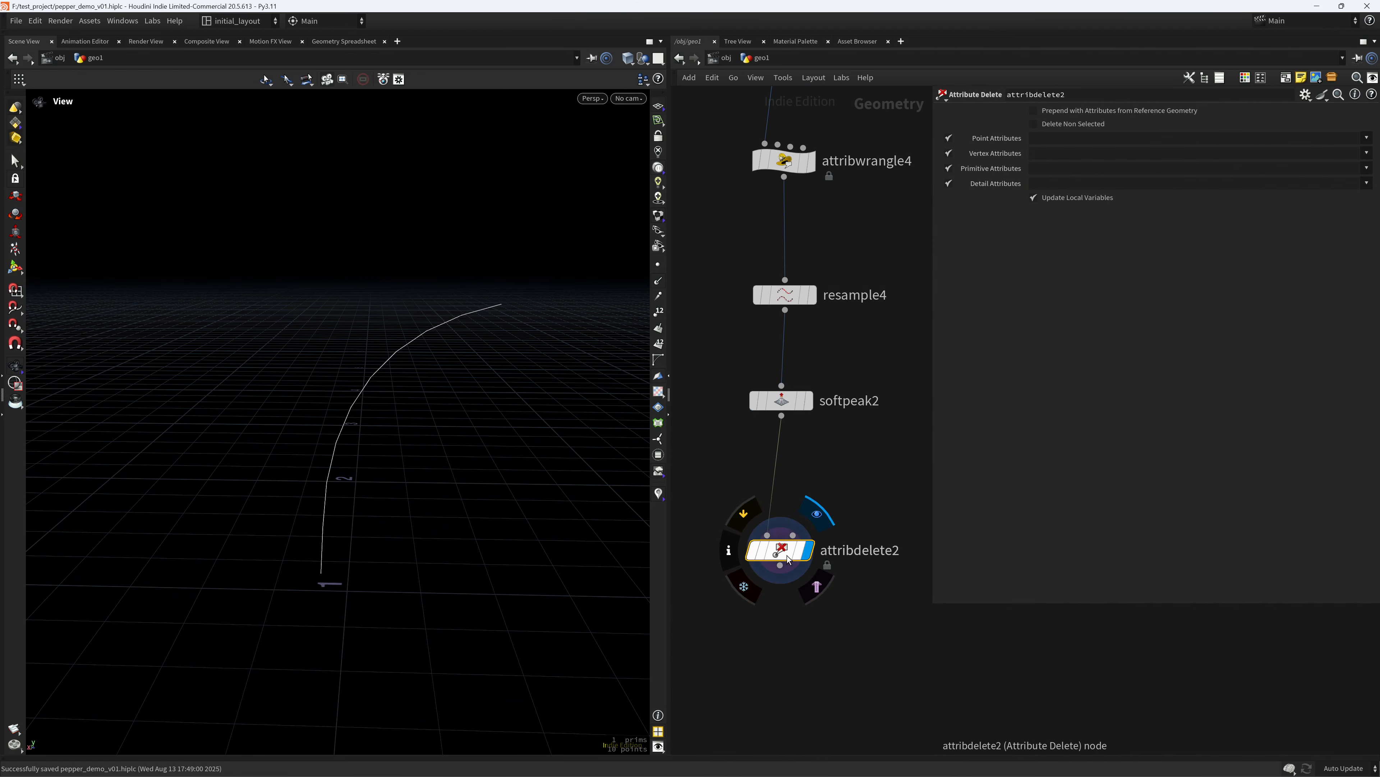
pyautogui.click(1070, 126)
# Add a Sweep node with the Round Tube surface shape after the Attribute Delete and display it.
pyautogui.moveTo(775, 649); pyautogui.dragTo(780, 570, button='middle')
pyautogui.press('Tab')
pyautogui.write('swee')
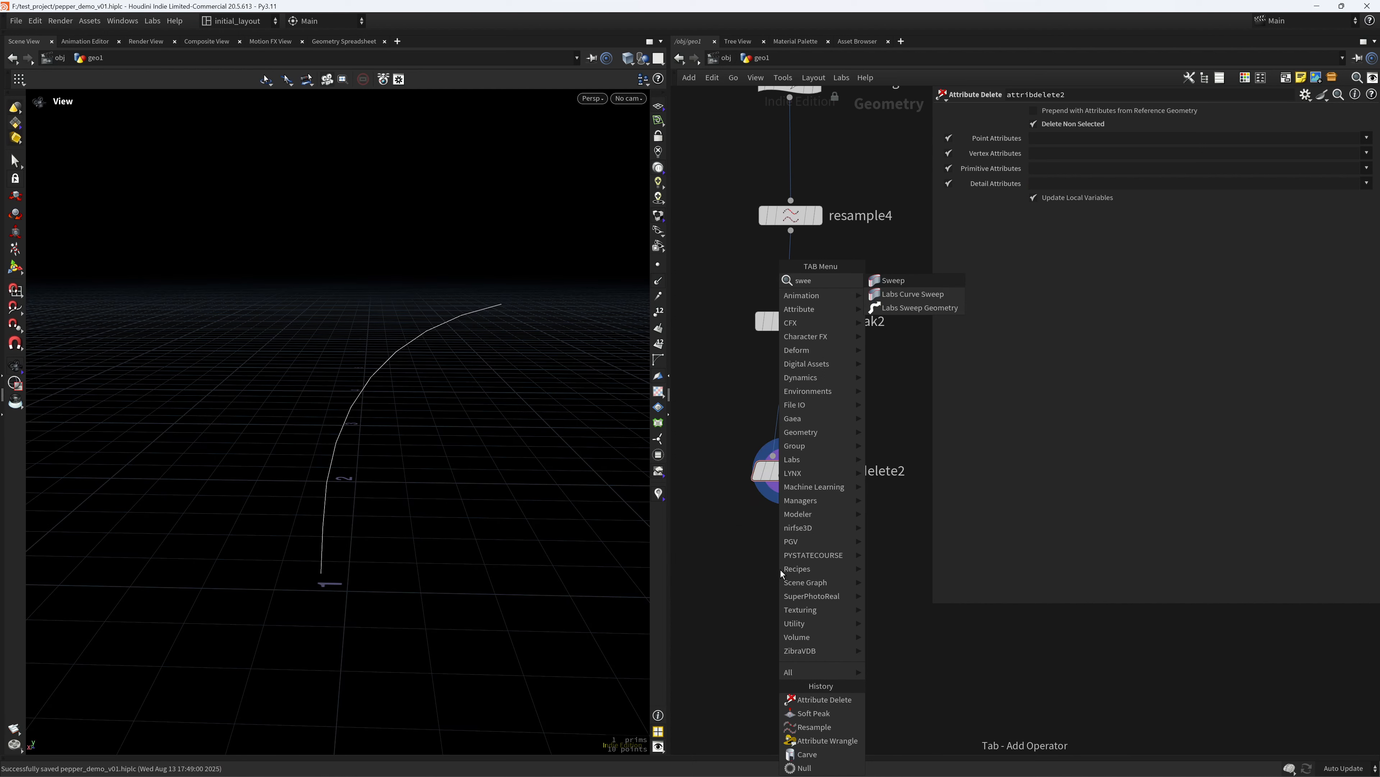
pyautogui.press('Return')
pyautogui.click(781, 570)
pyautogui.click(1066, 175)
pyautogui.click(1075, 203)
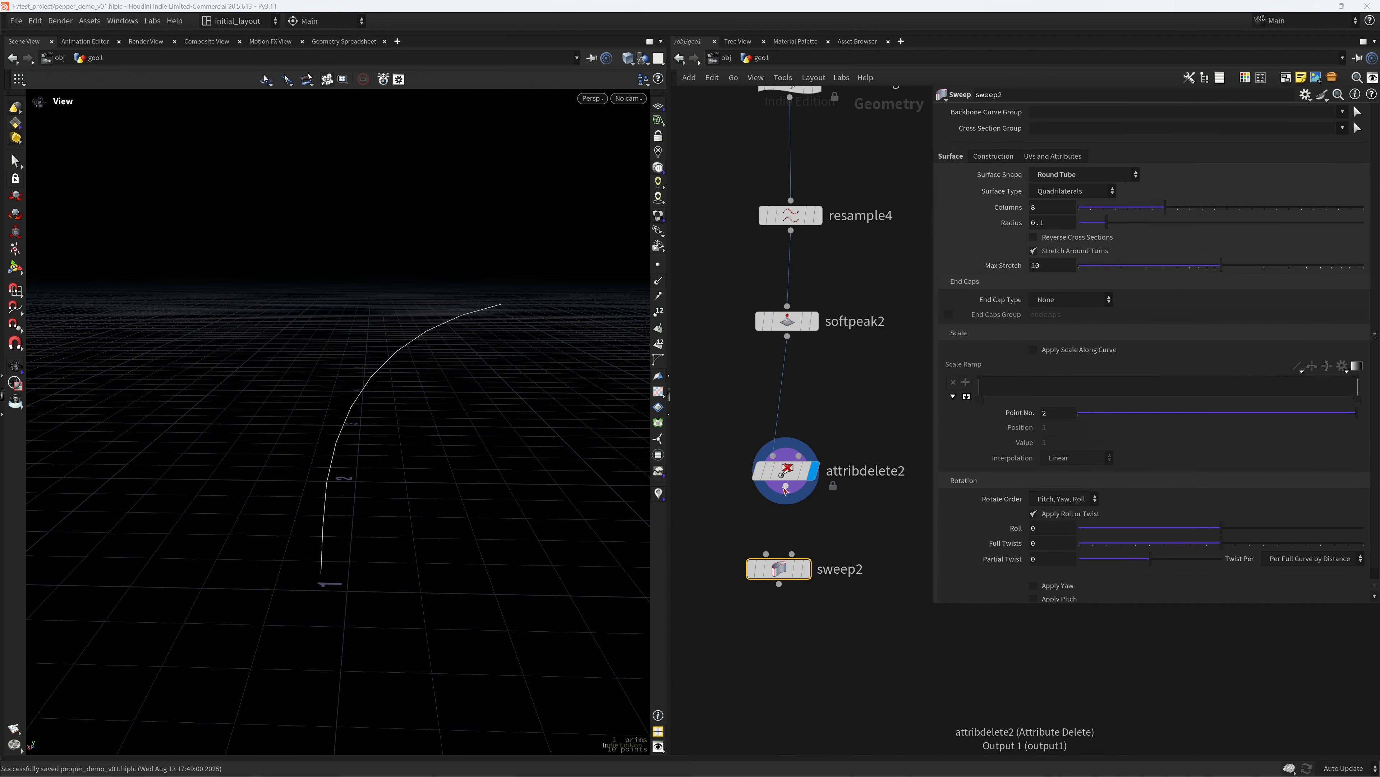
pyautogui.moveTo(786, 486); pyautogui.dragTo(767, 554)
pyautogui.click(807, 568)
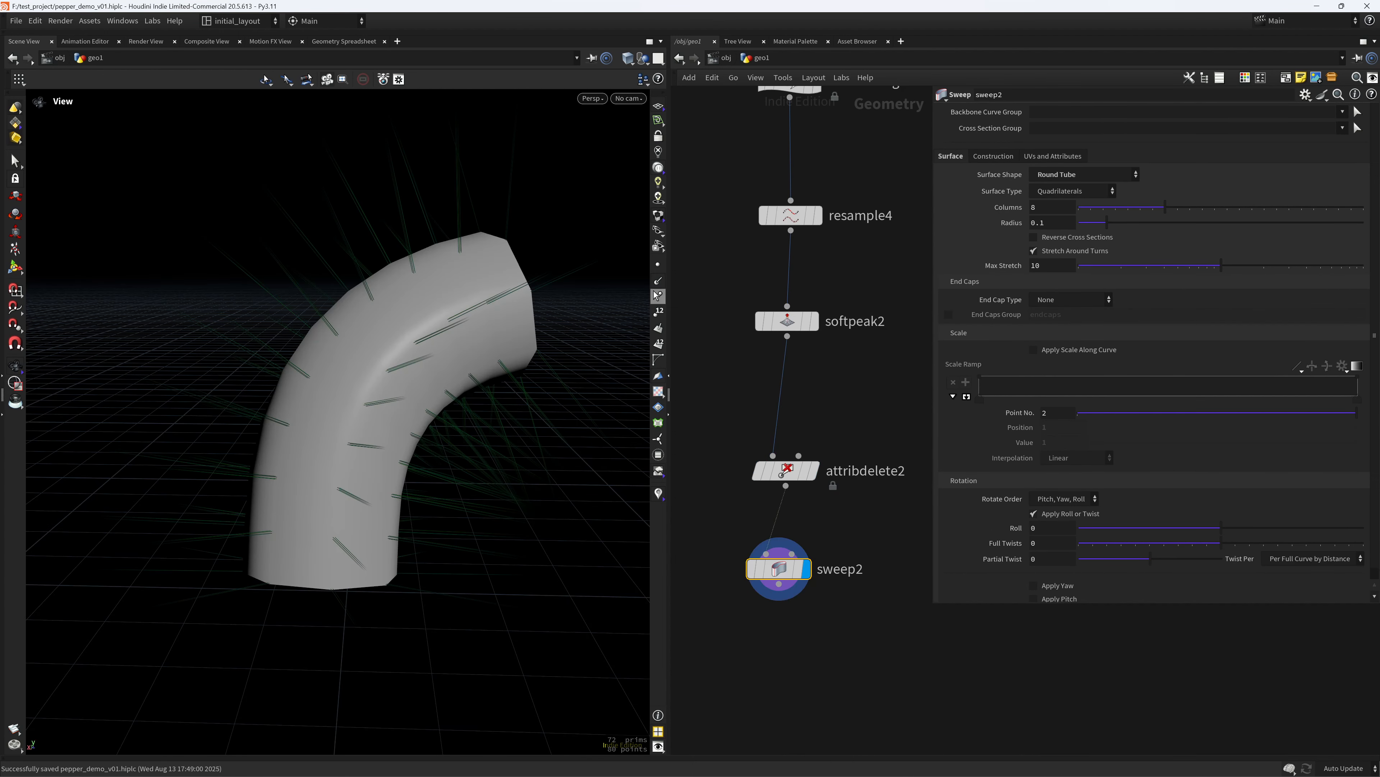
# Hide the point normals in the viewport and set the sweep's columns to 12.
pyautogui.click(656, 280)
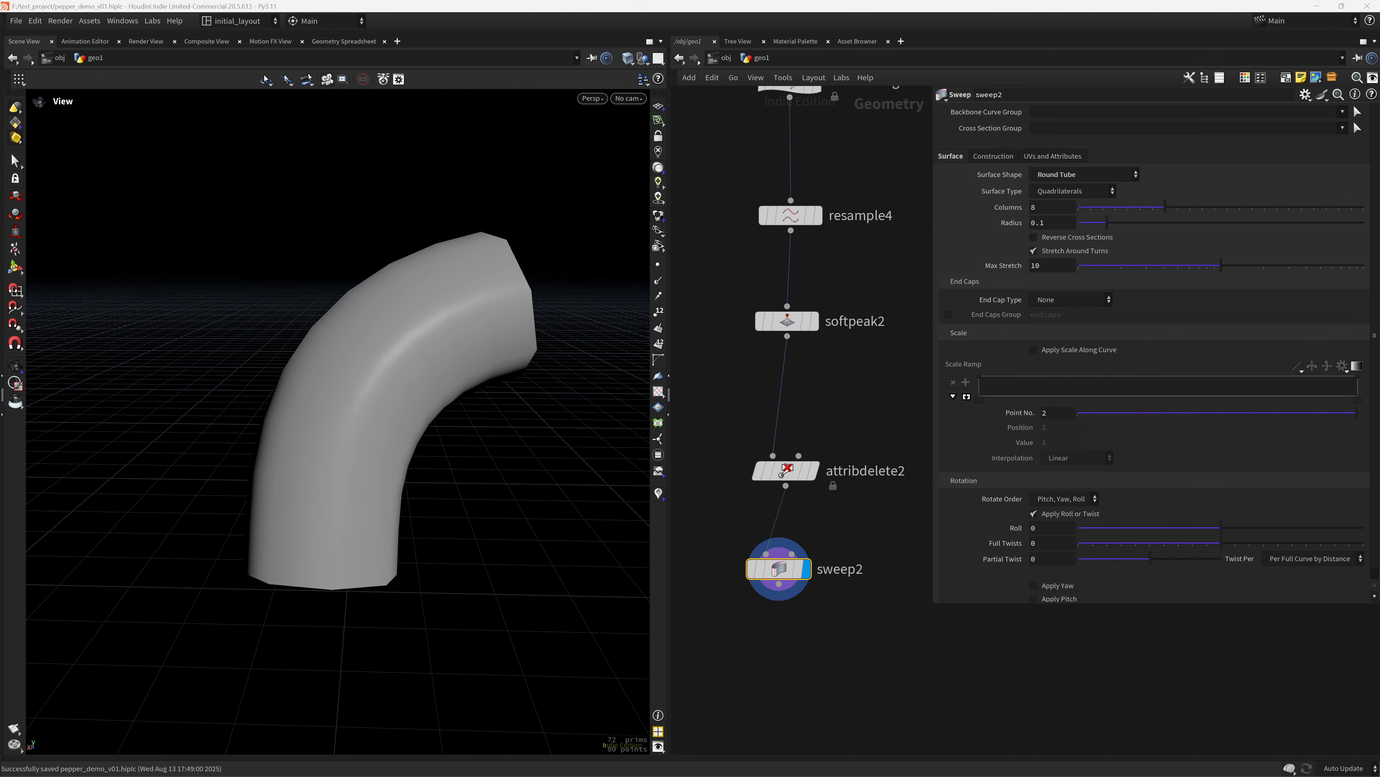
pyautogui.moveTo(1041, 208); pyautogui.dragTo(904, 248)
pyautogui.write('12')
pyautogui.press('Return')
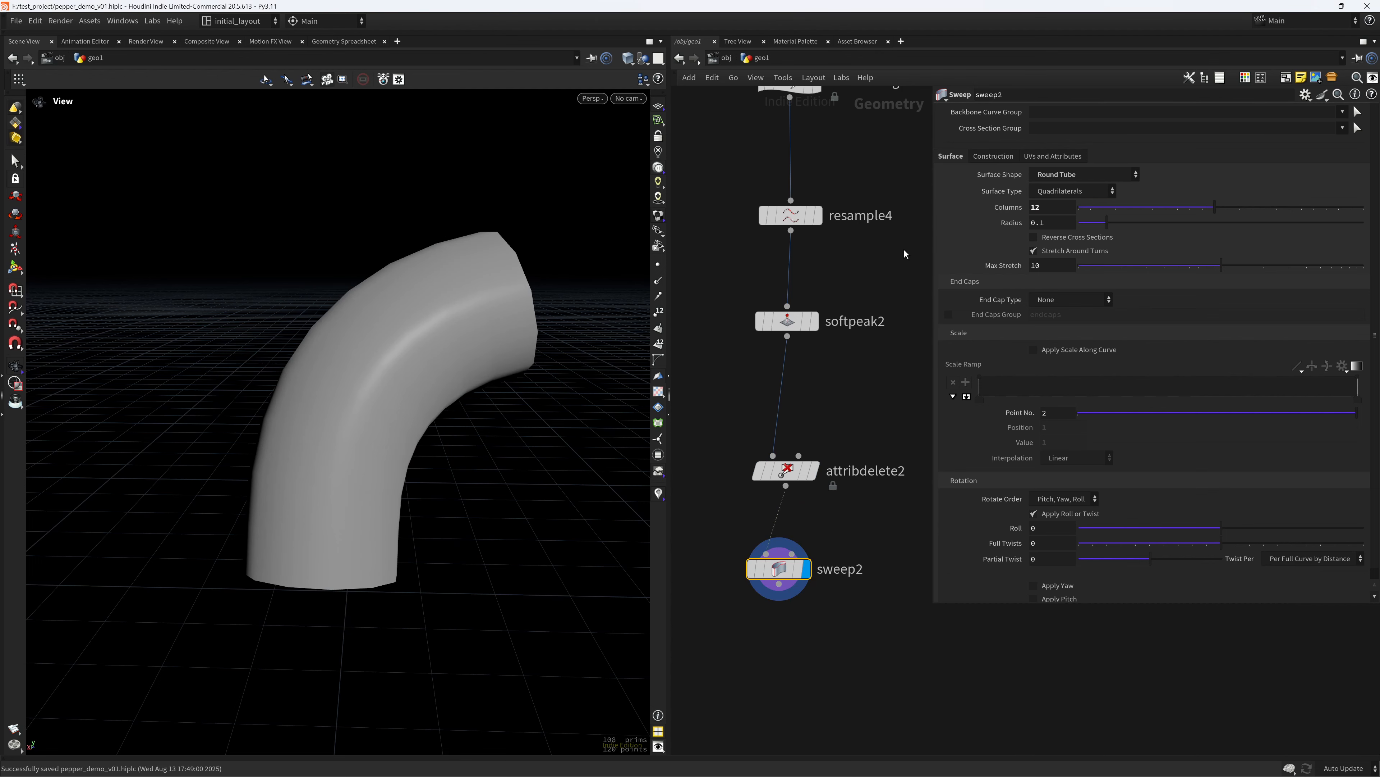
# Show wireframe over the shaded tube and set the sweep's radius to 0.15.
pyautogui.moveTo(464, 358); pyautogui.dragTo(445, 421, button='right')
pyautogui.hotkey('shift', 'w')
pyautogui.moveTo(445, 422); pyautogui.dragTo(597, 415)
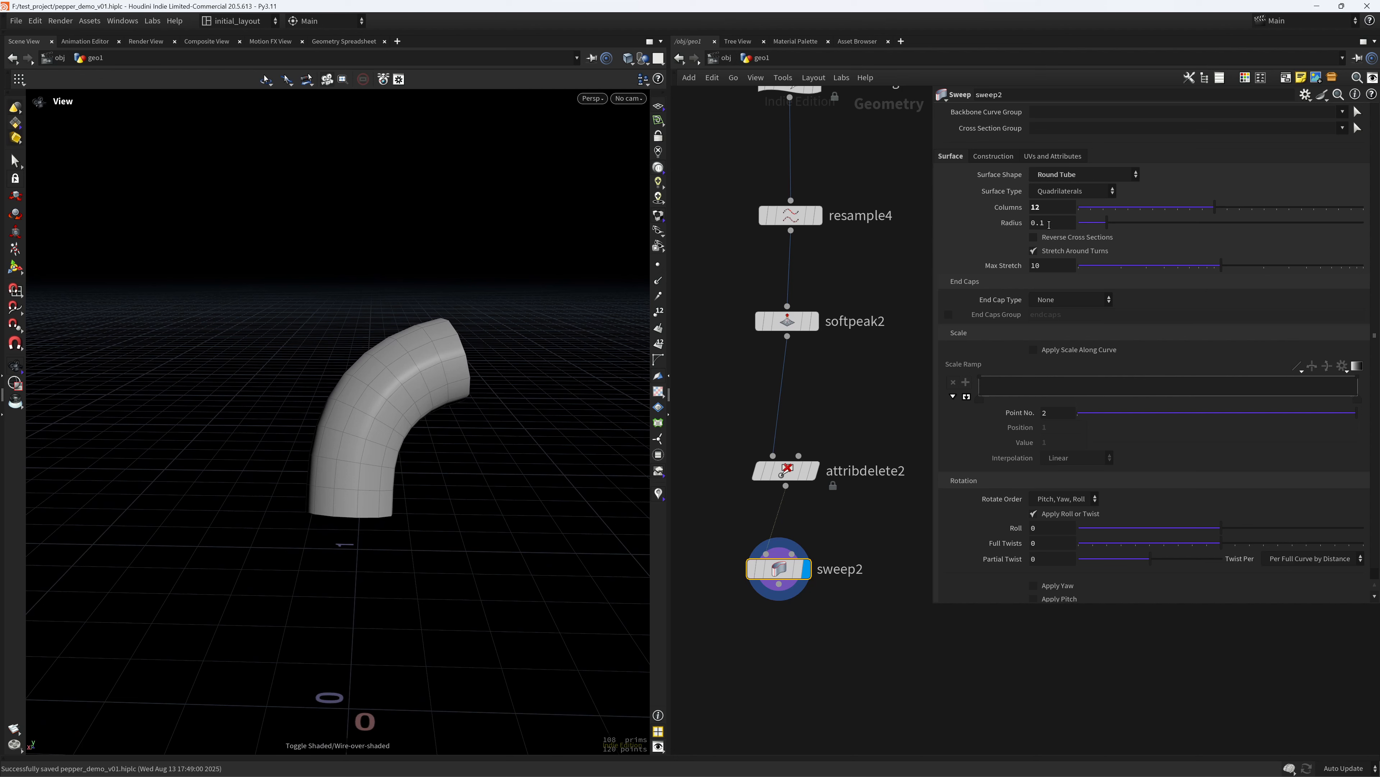
pyautogui.write('5')
pyautogui.press('Return')
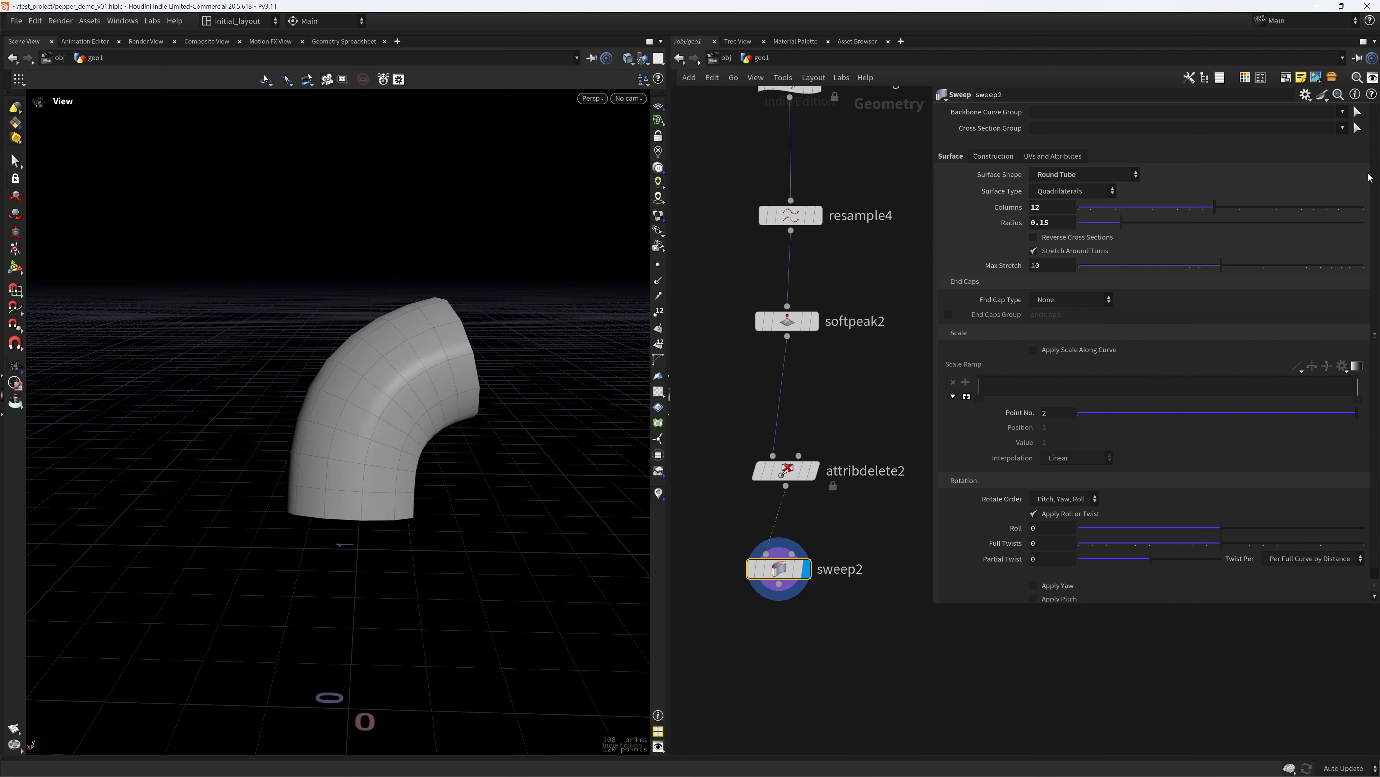
# Enable Apply Scale Along Curve on the sweep and lower the scale ramp's end value to about 0.19.
pyautogui.scroll(-1, 1375, 234)
pyautogui.click(1094, 340)
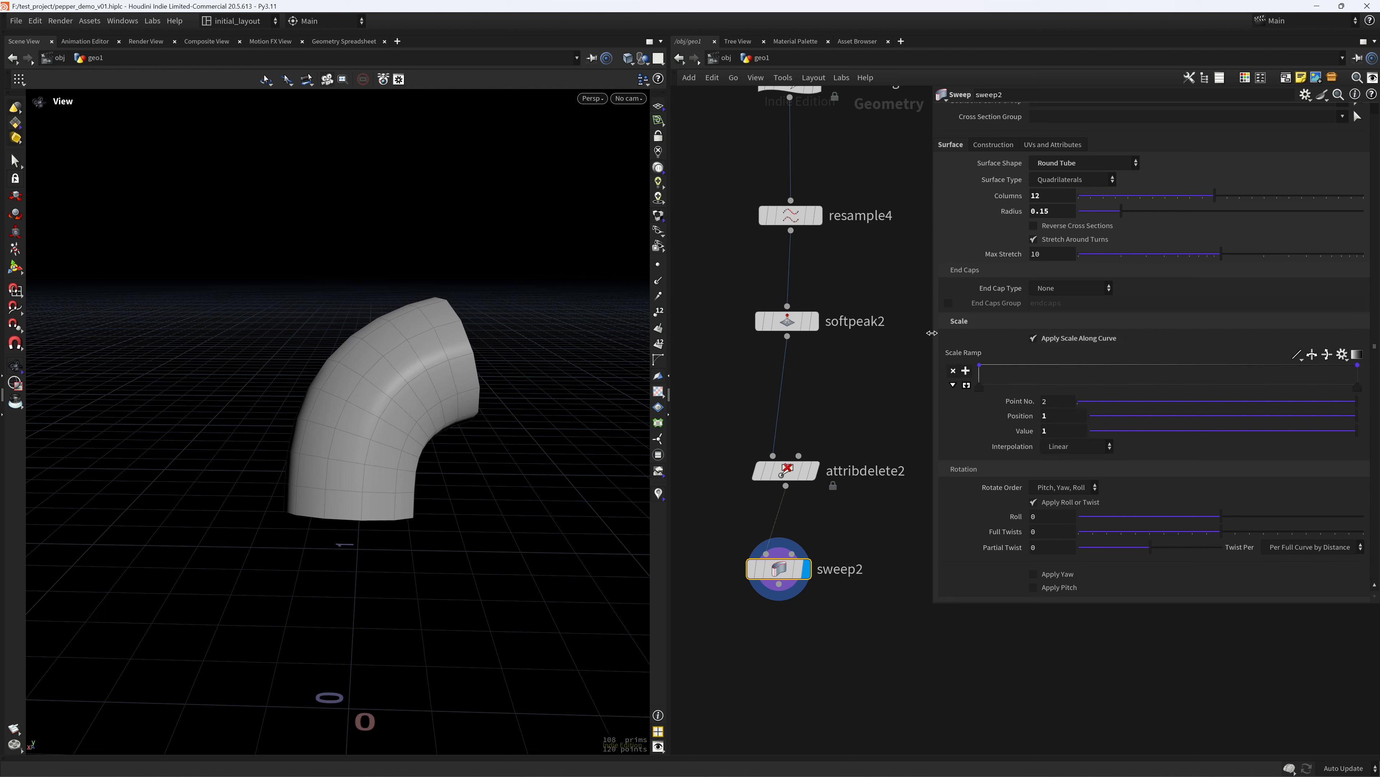
pyautogui.moveTo(1357, 365); pyautogui.dragTo(1361, 386)
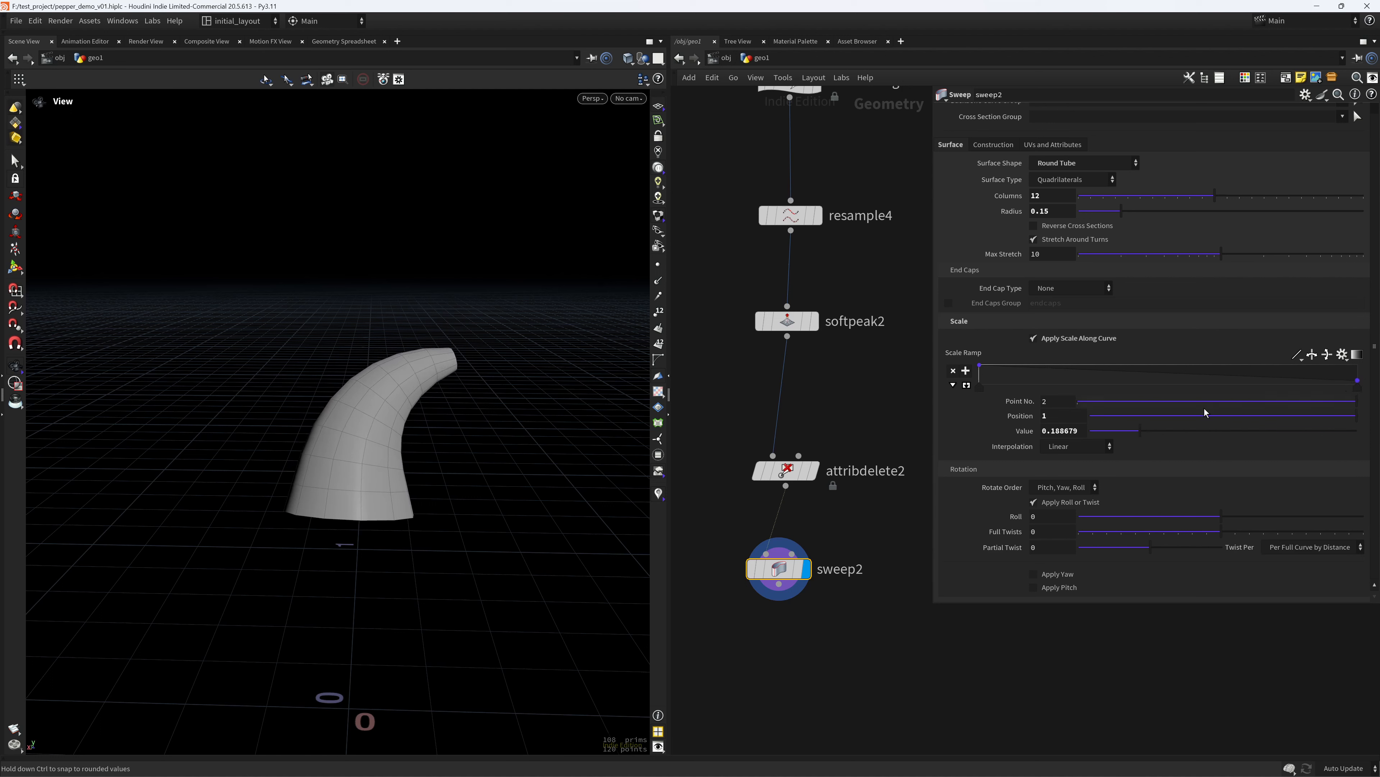
# Add a scale ramp point at about position 0.12 with value 0.38 and set the interpolation to B-Spline.
pyautogui.moveTo(1021, 376); pyautogui.dragTo(1026, 379)
pyautogui.click(1298, 355)
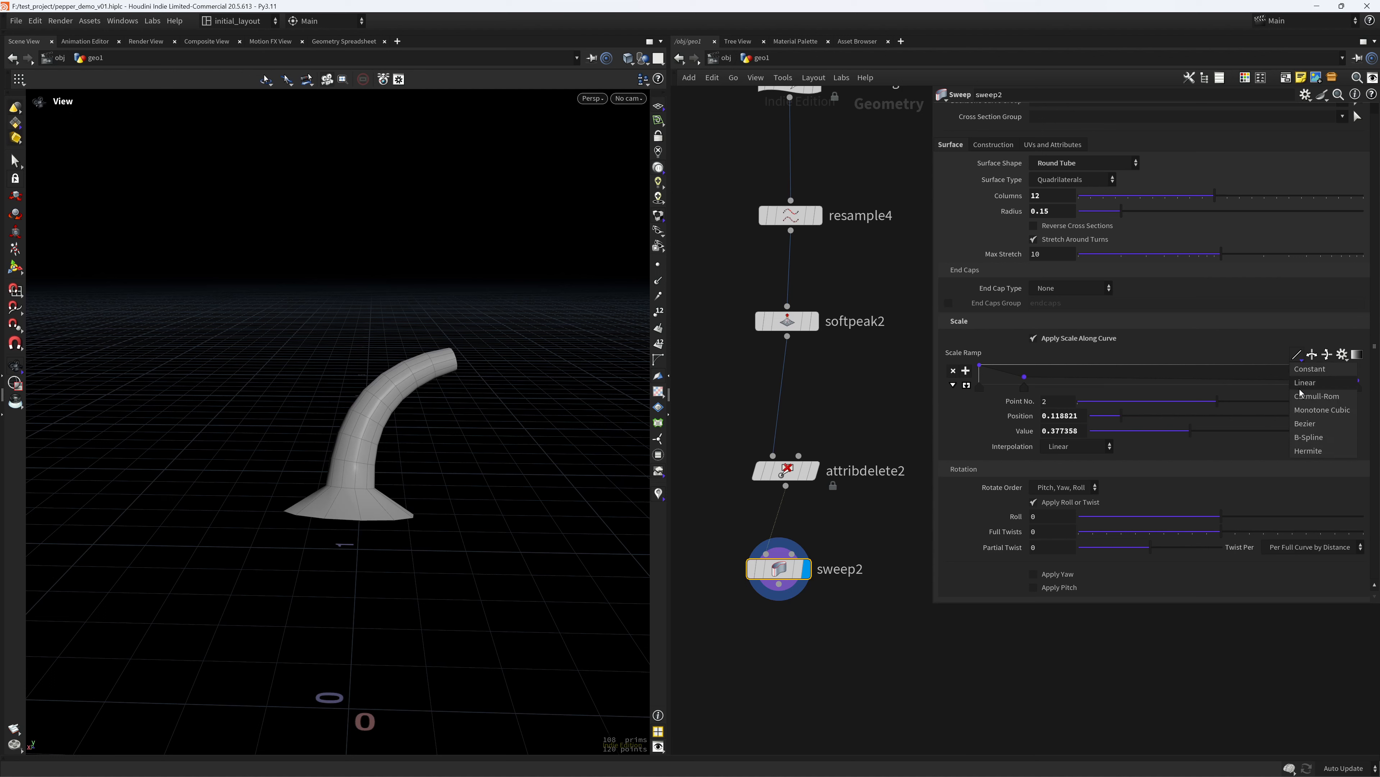
pyautogui.click(1321, 439)
# Add a third scale ramp point at about position 0.34 and raise the ramp's end value to about 0.32.
pyautogui.moveTo(1027, 382); pyautogui.dragTo(1025, 383)
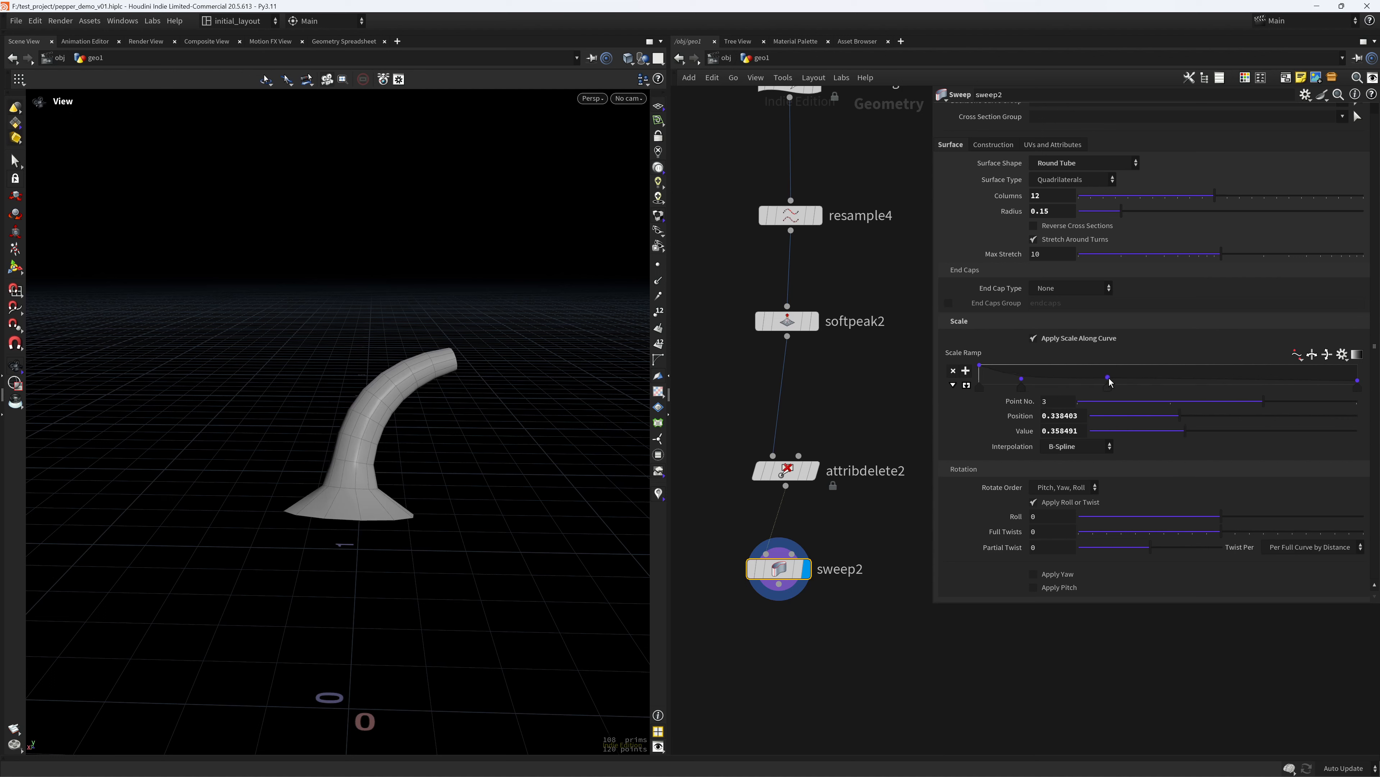
pyautogui.click(1110, 384)
pyautogui.moveTo(1110, 383); pyautogui.dragTo(1111, 383)
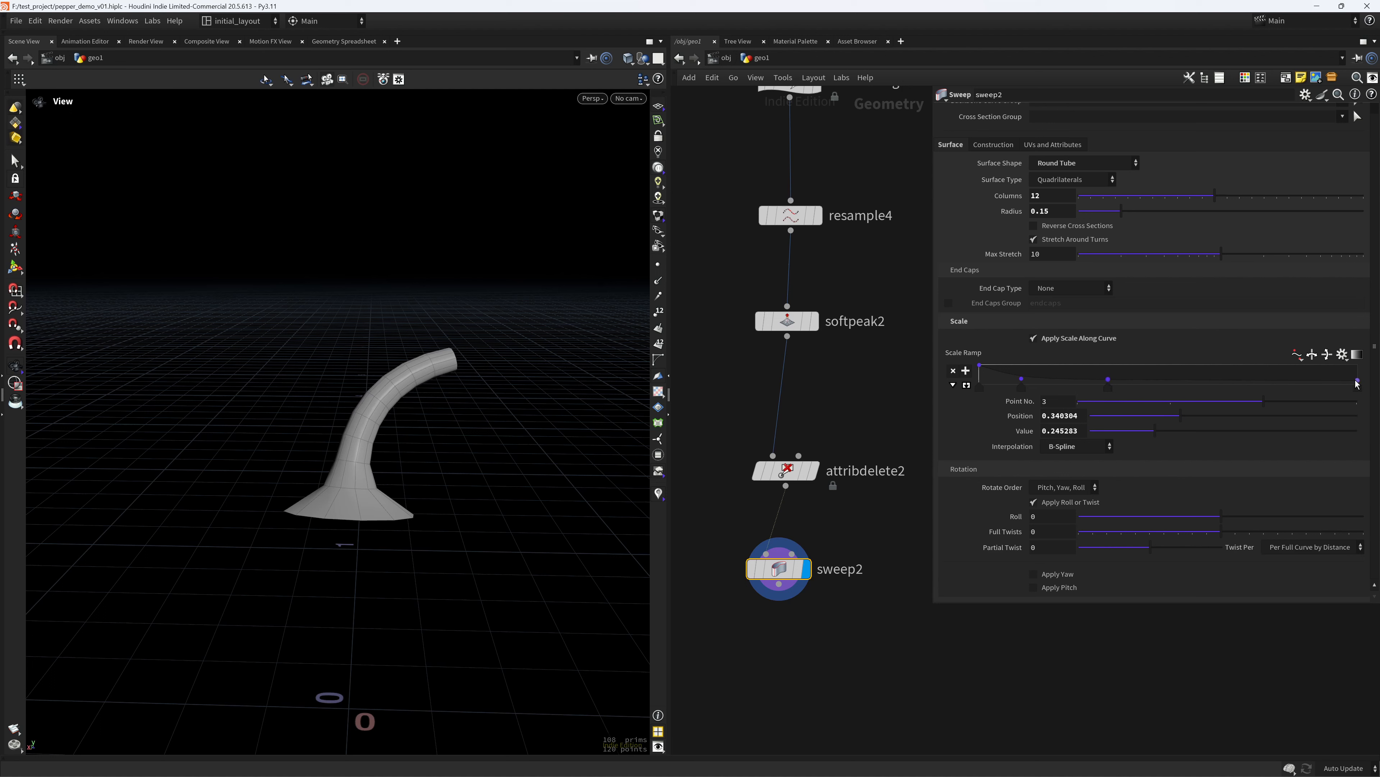
pyautogui.moveTo(1357, 383); pyautogui.dragTo(1362, 382)
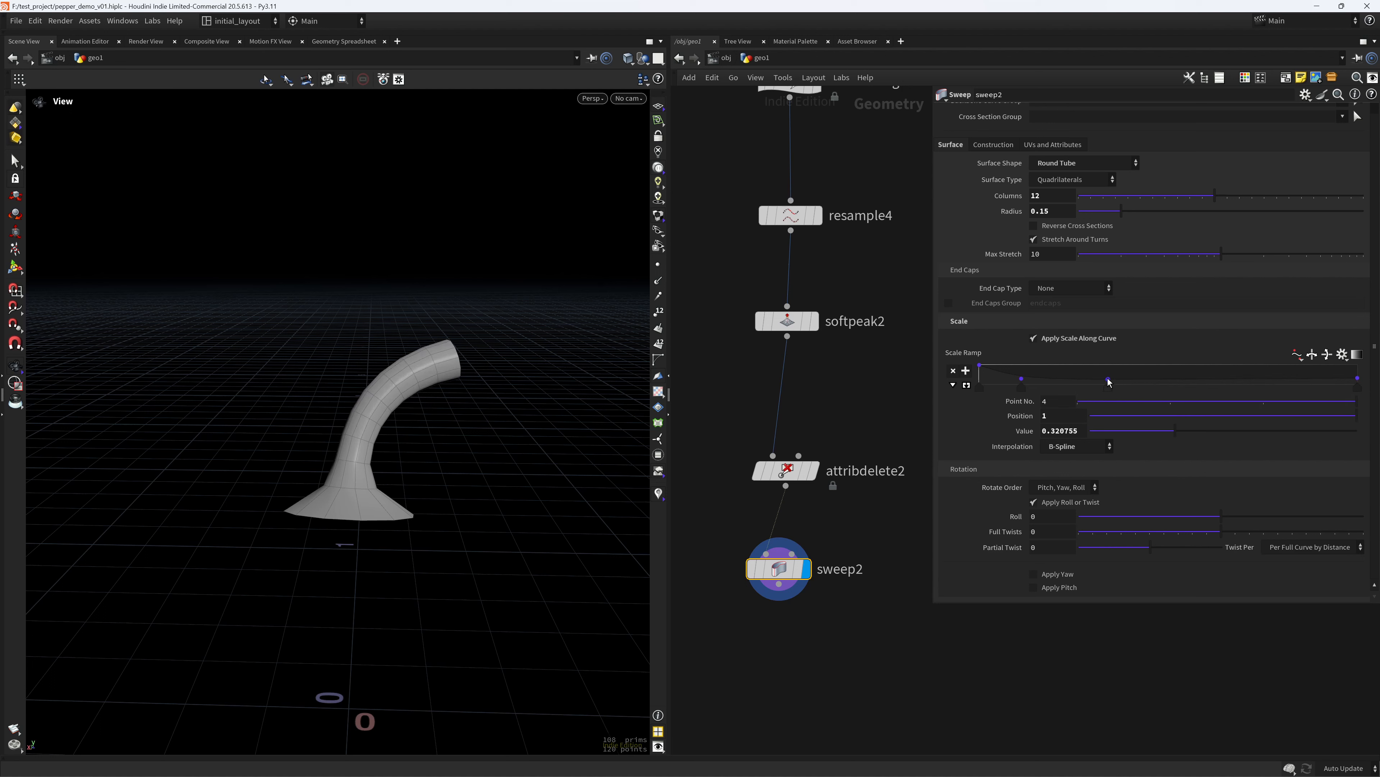
# Collapse the ramp's point controls and adjust the two middle points and the end point for a smoother, thinner taper.
pyautogui.click(952, 385)
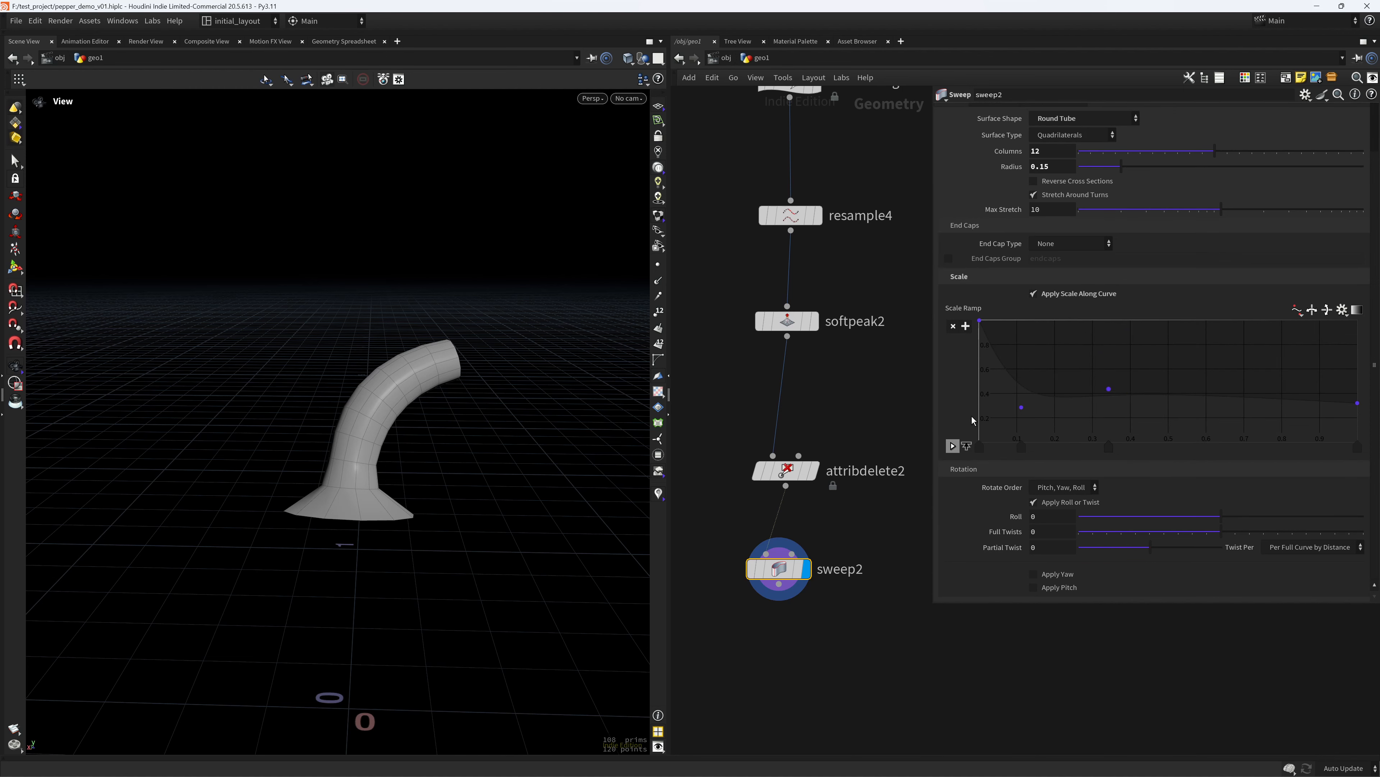
pyautogui.click(953, 446)
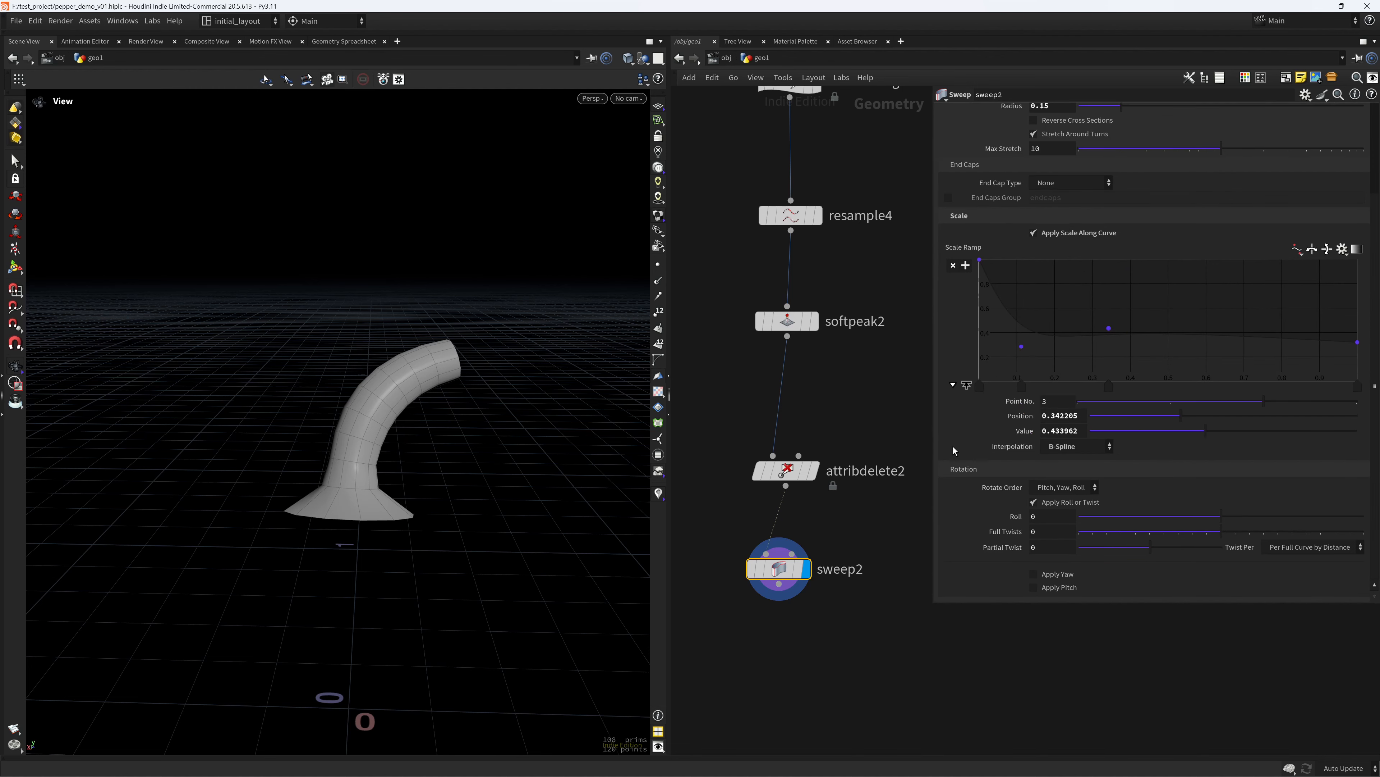
pyautogui.click(956, 387)
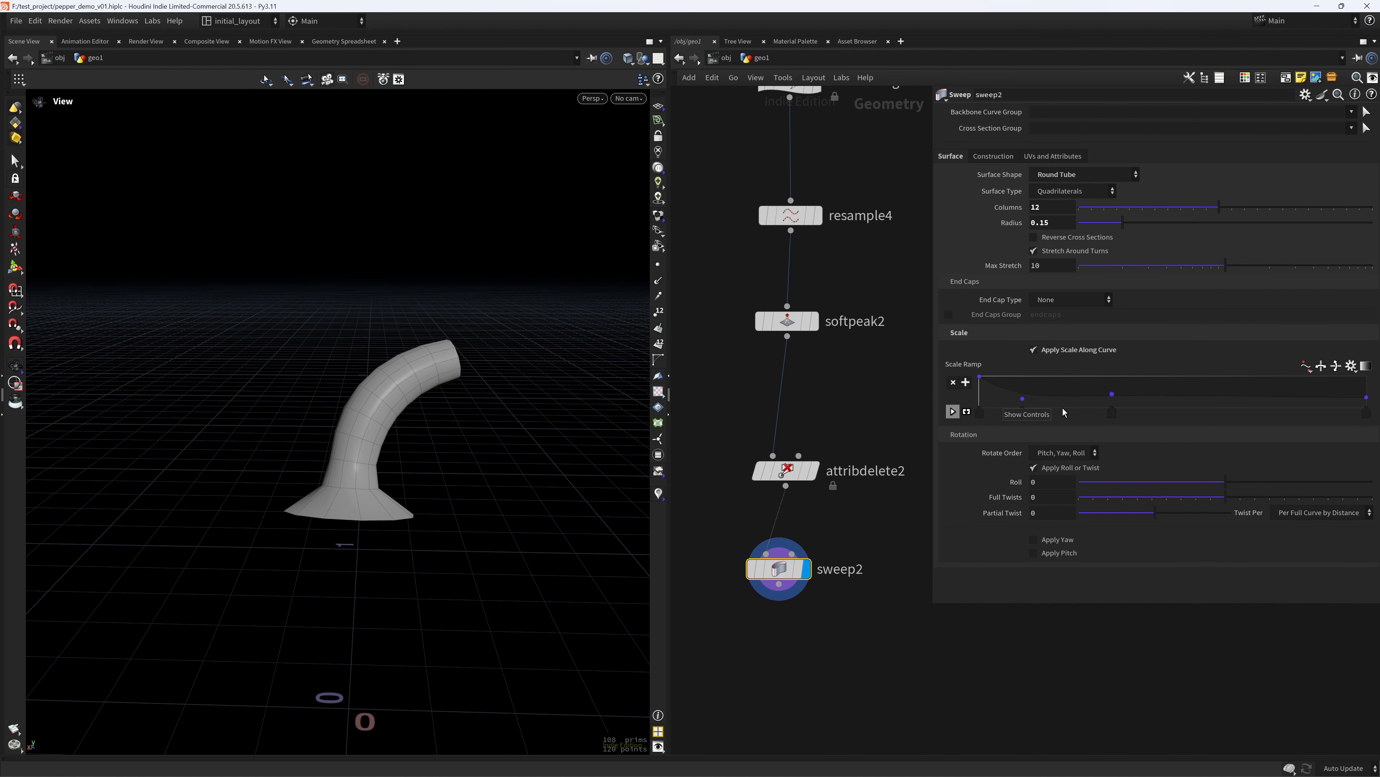
pyautogui.moveTo(1022, 398); pyautogui.dragTo(1120, 400)
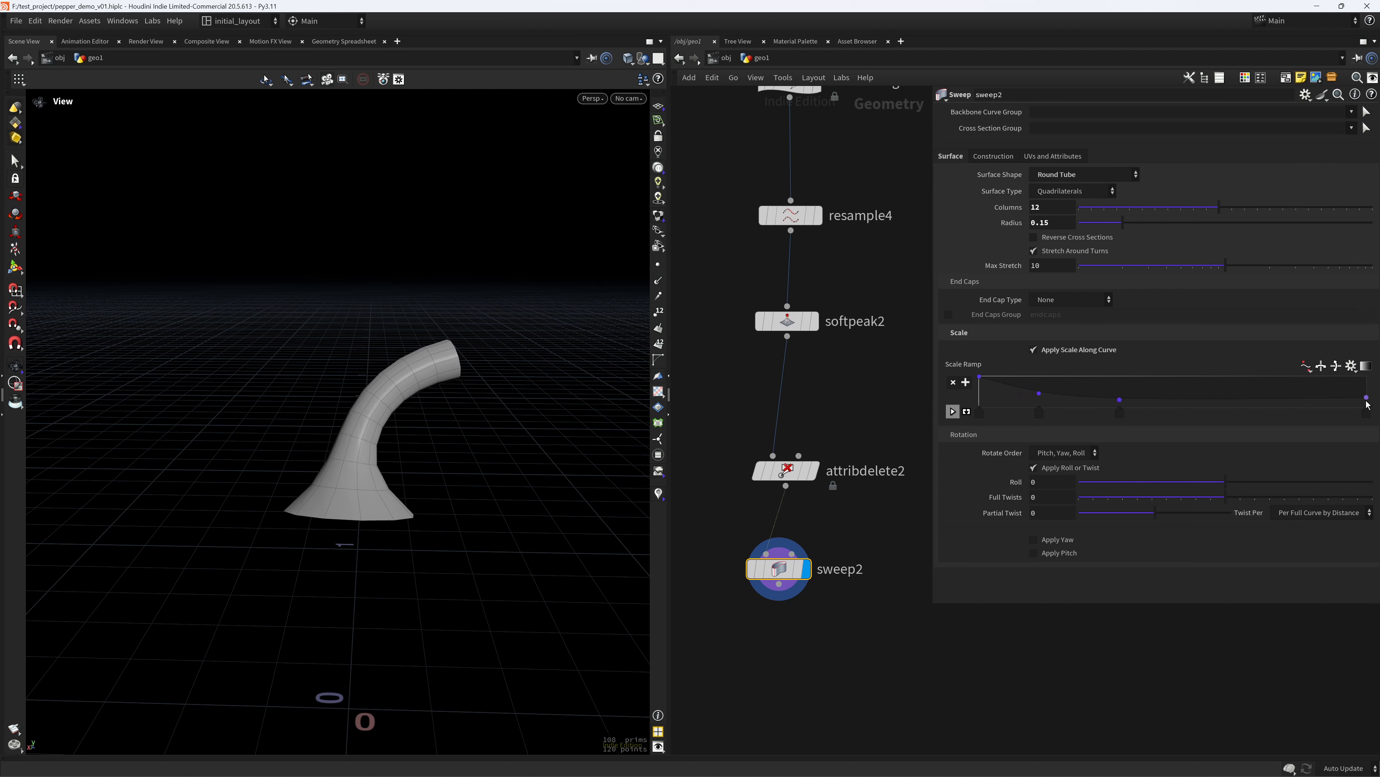
pyautogui.moveTo(1367, 398)
pyautogui.mouseDown()
pyautogui.moveTo(1355, 402)
pyautogui.moveTo(1370, 407)
pyautogui.mouseUp()
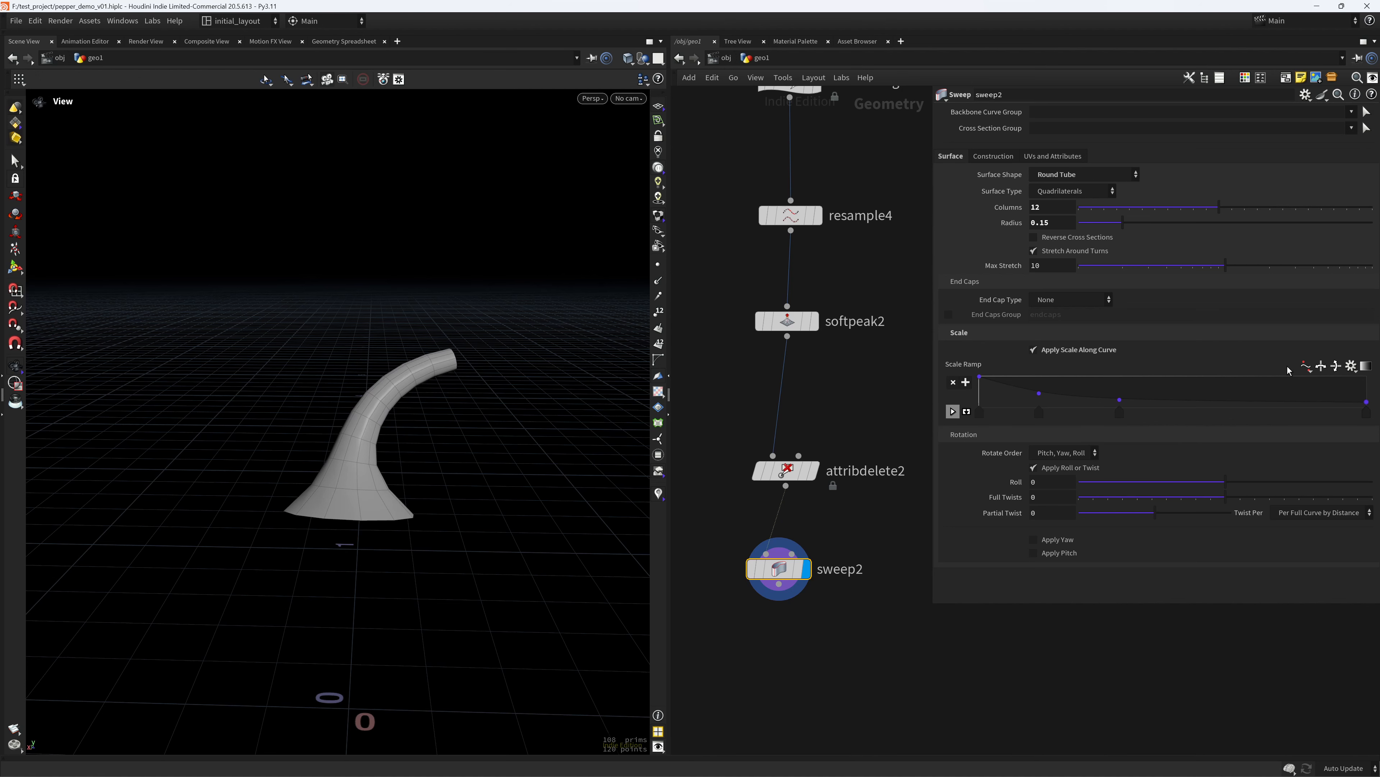
# Set the sweep's end cap type to Grid with End Cap Scale 0 and End Cap Roundness 0.
pyautogui.click(1055, 301)
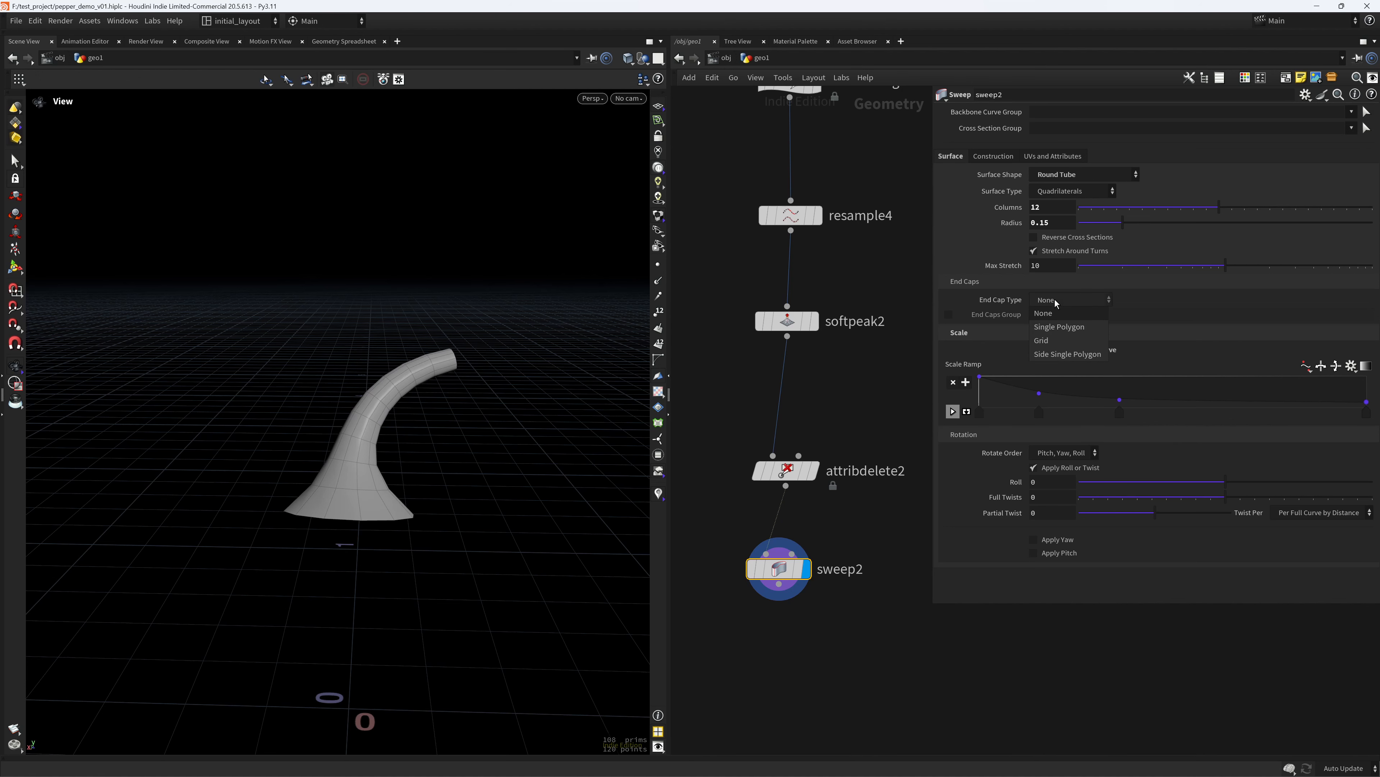
pyautogui.click(1061, 340)
pyautogui.moveTo(484, 430); pyautogui.dragTo(443, 440)
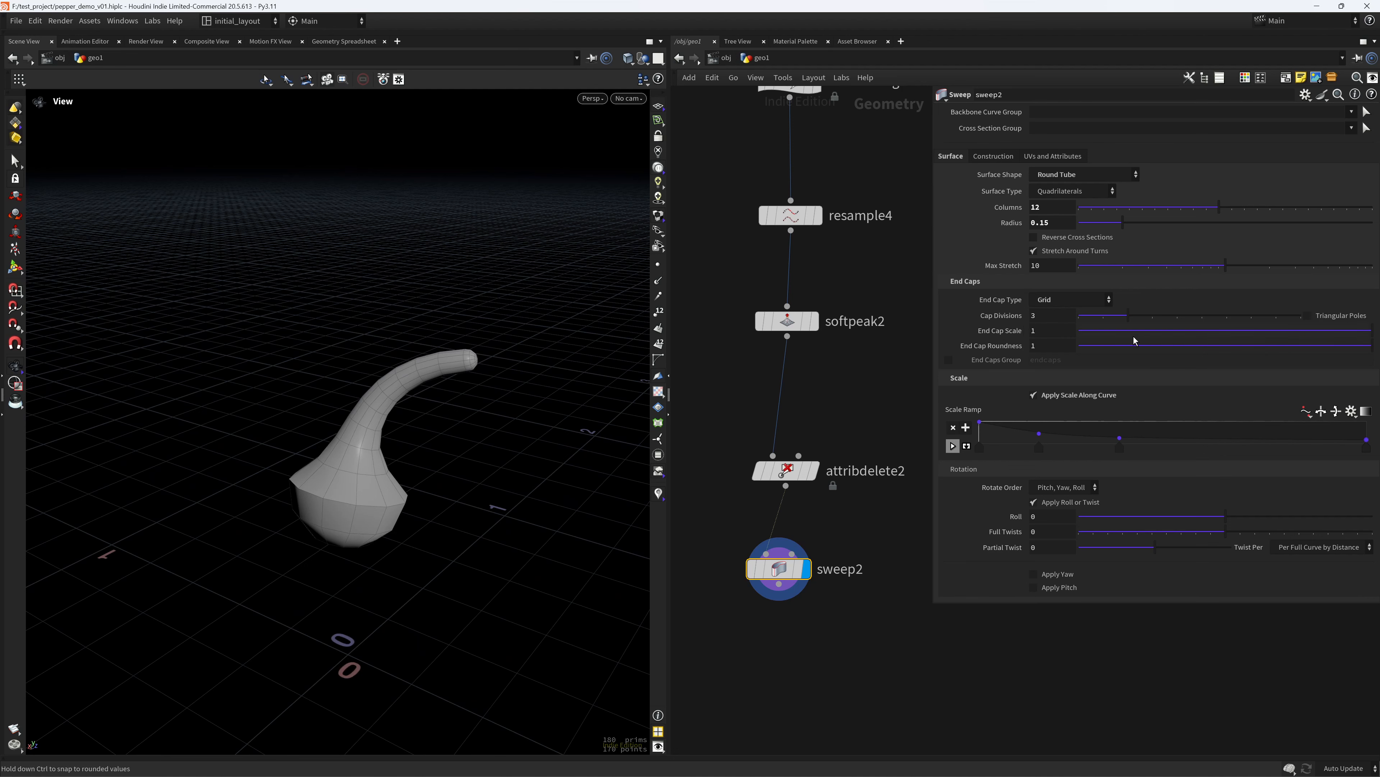
pyautogui.moveTo(1134, 334); pyautogui.dragTo(939, 353)
pyautogui.moveTo(1128, 350); pyautogui.dragTo(944, 375)
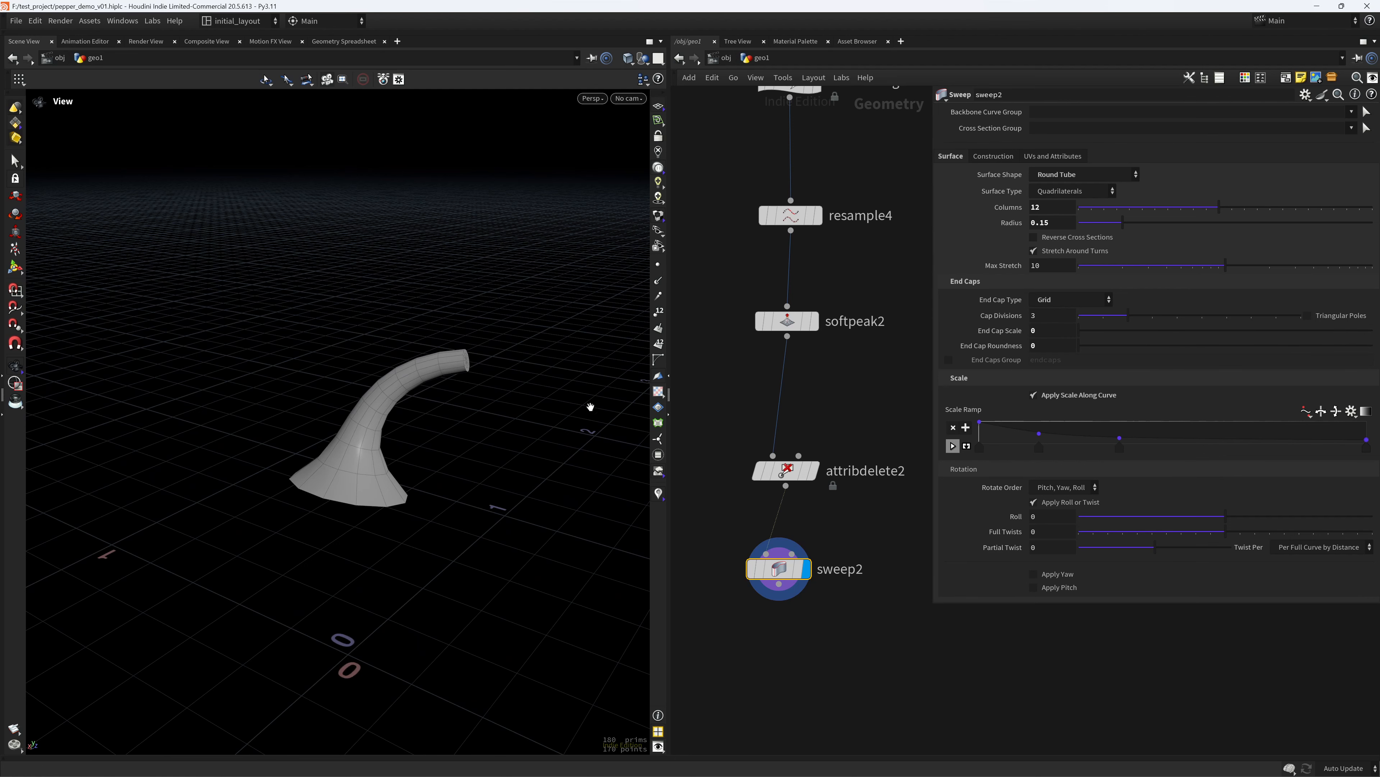
# Save the scene file and frame the stem in the viewport.
pyautogui.moveTo(591, 401); pyautogui.dragTo(530, 419)
pyautogui.hotkey('ctrl', 's')
pyautogui.press('f')
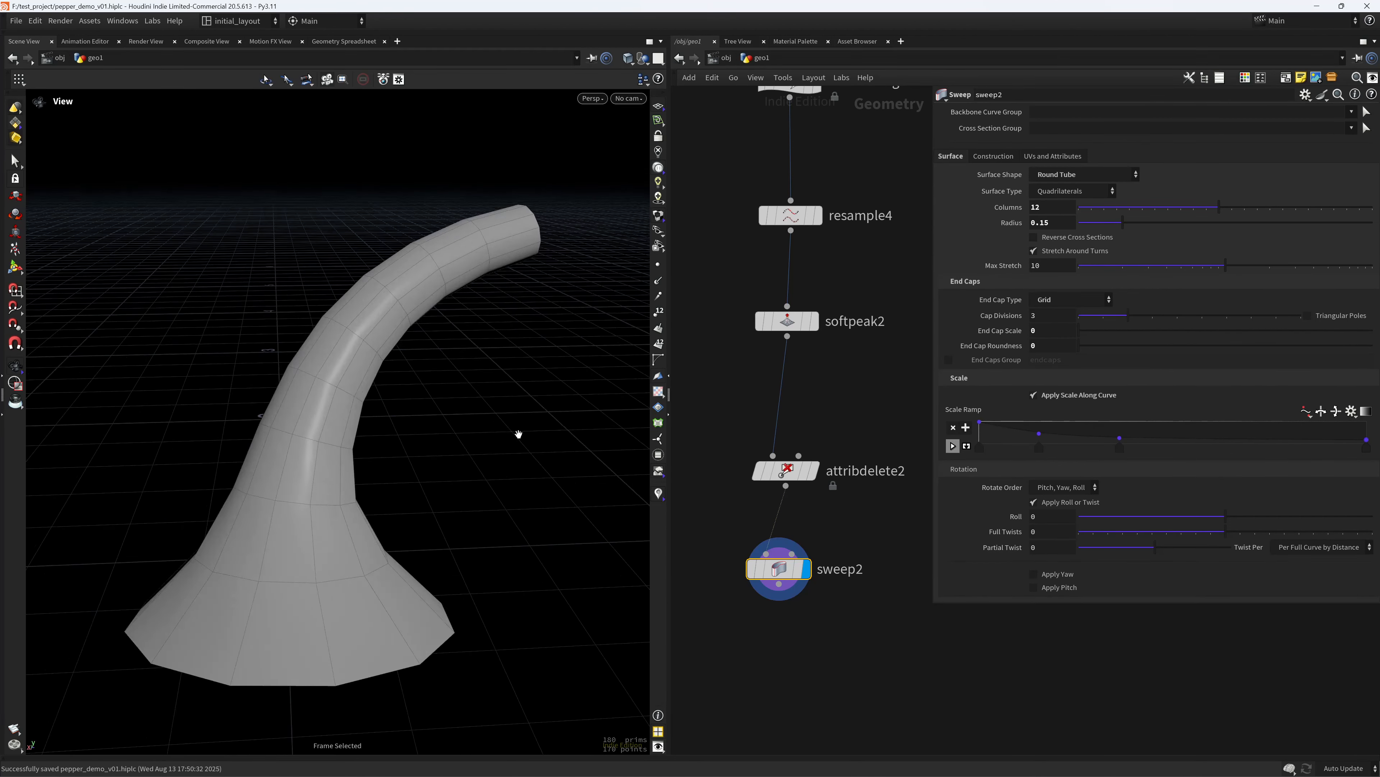
pyautogui.middleClick(803, 587)
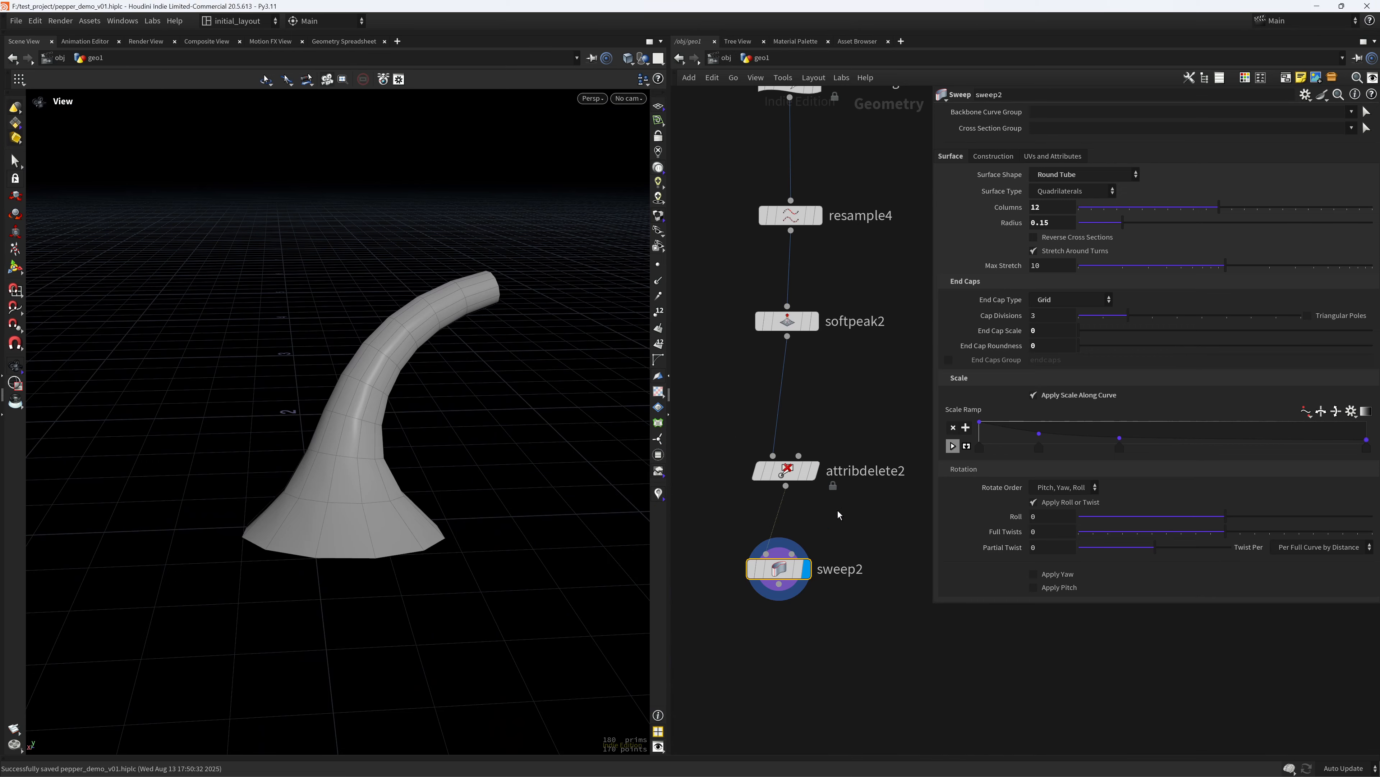
# Add a Normal node that adds normals to points after the sweep and display it.
pyautogui.moveTo(810, 645); pyautogui.dragTo(817, 487, button='middle')
pyautogui.moveTo(606, 474); pyautogui.dragTo(630, 419)
pyautogui.moveTo(798, 507); pyautogui.dragTo(806, 454, button='middle')
pyautogui.scroll(1, 810, 424)
pyautogui.scroll(-5, 809, 448)
pyautogui.scroll(5, 810, 443)
pyautogui.click(784, 431)
pyautogui.press('Tab')
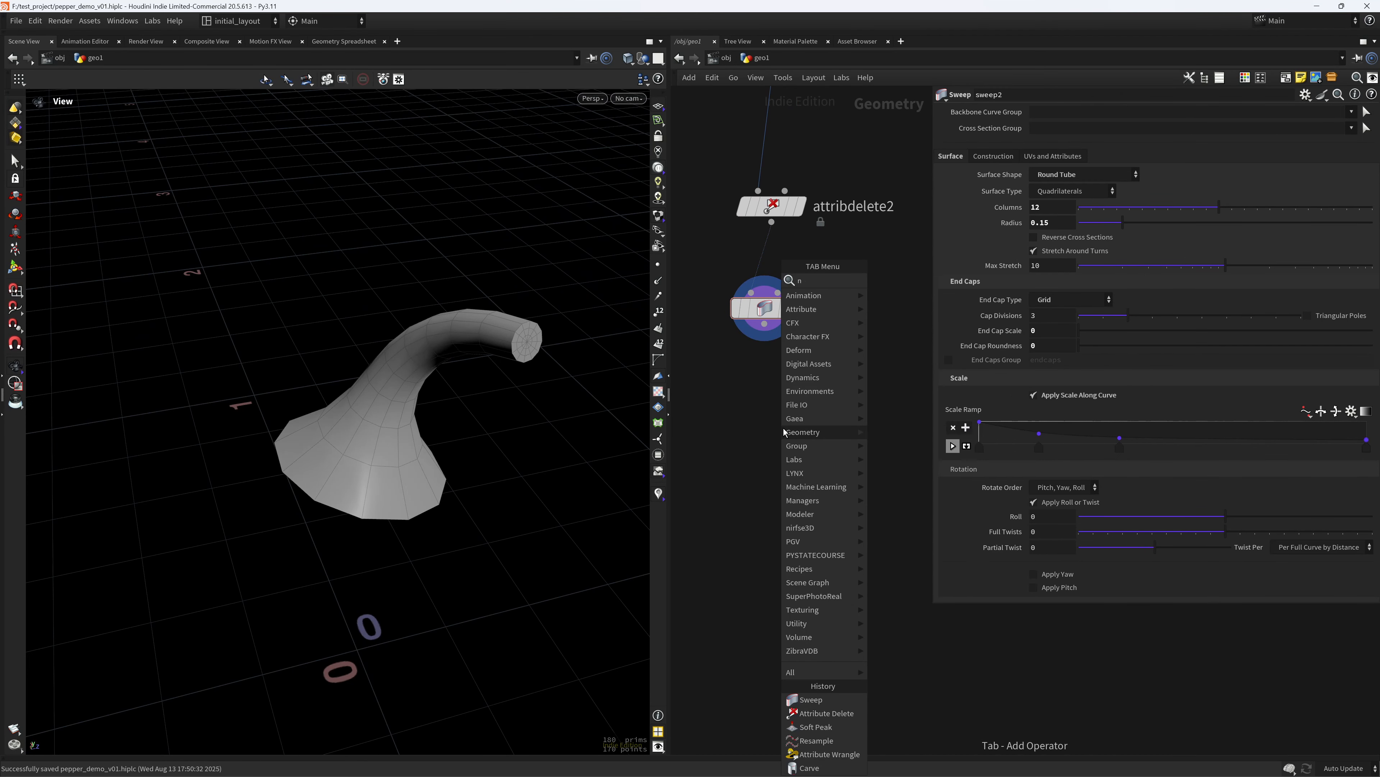
pyautogui.write('sub')
pyautogui.press('Return')
pyautogui.click(784, 428)
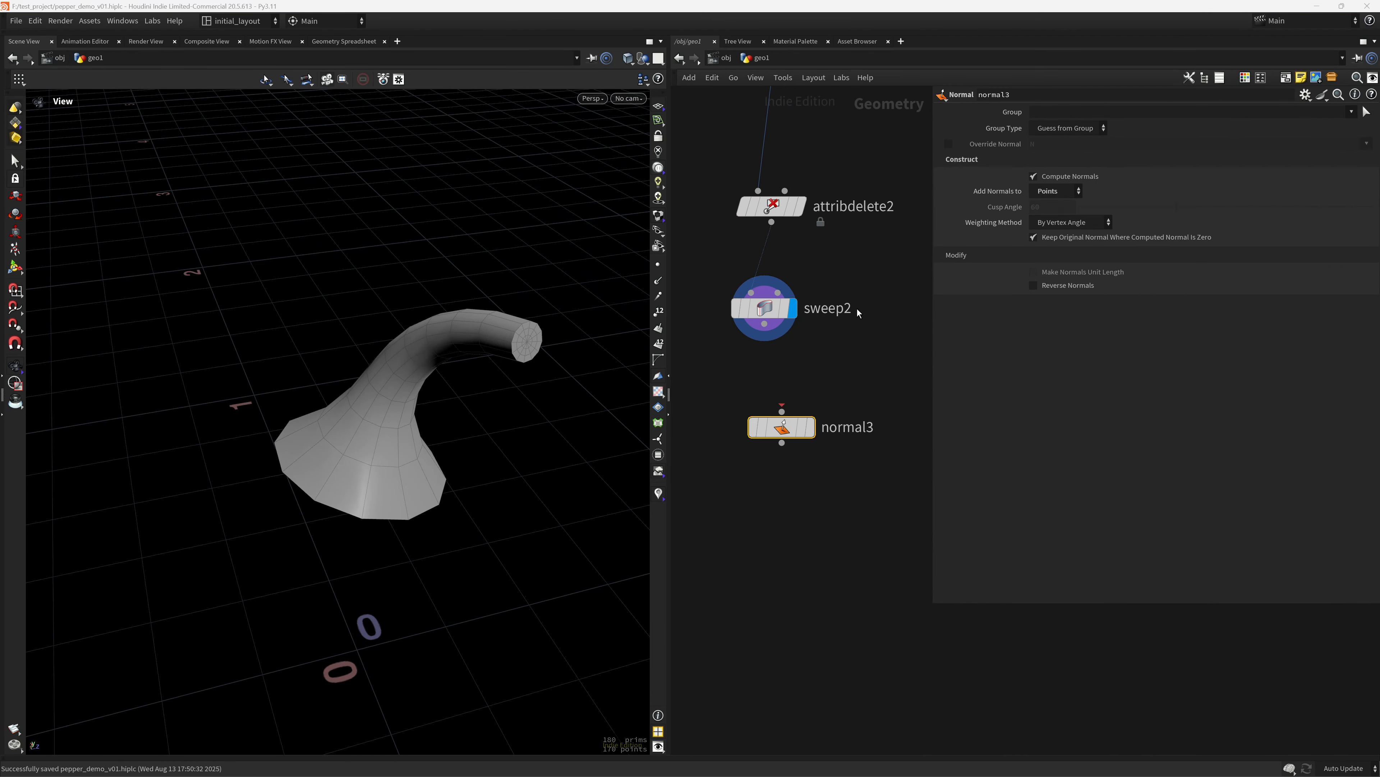
pyautogui.moveTo(853, 465); pyautogui.dragTo(861, 419, button='middle')
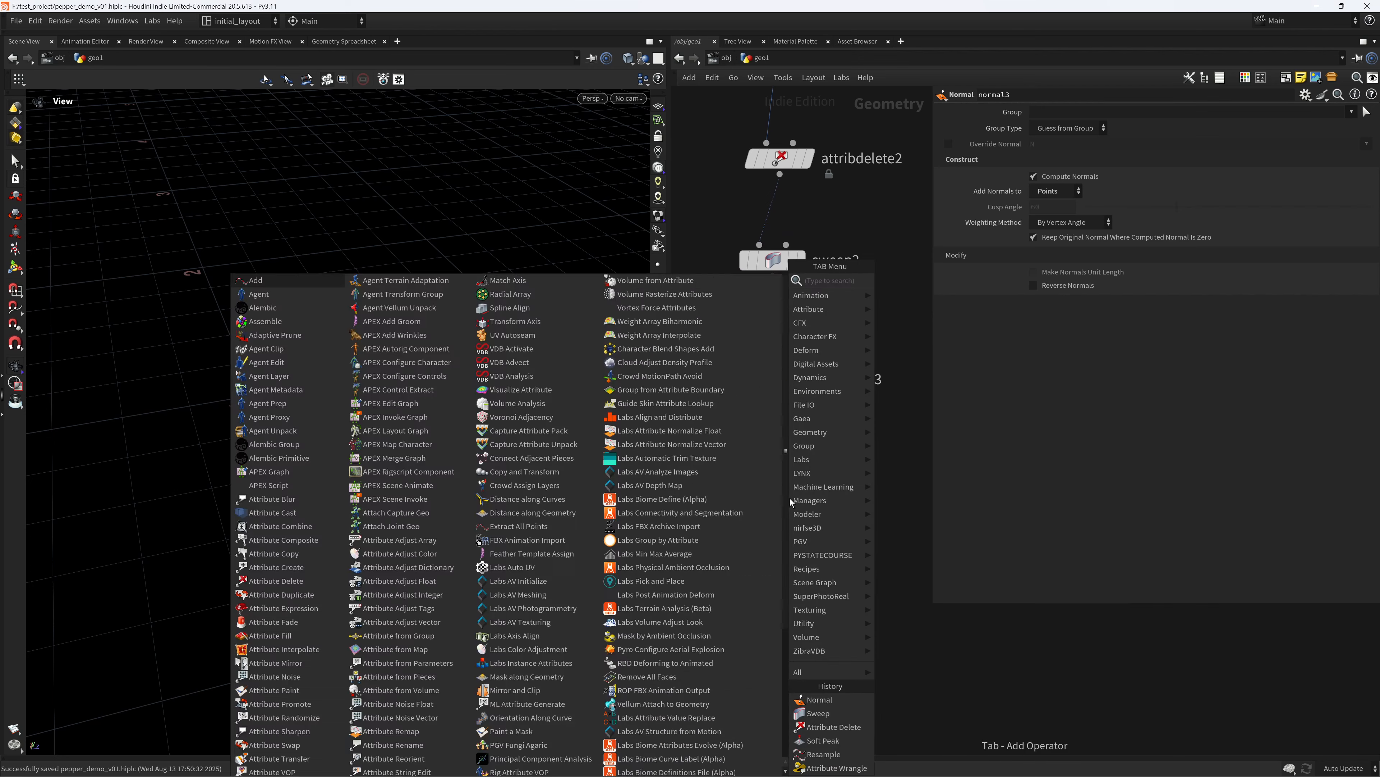
# Add an Attribute Blur node, connect it after the Normal node and display it.
pyautogui.press('Tab')
pyautogui.write('attb')
pyautogui.press('Return')
pyautogui.click(789, 499)
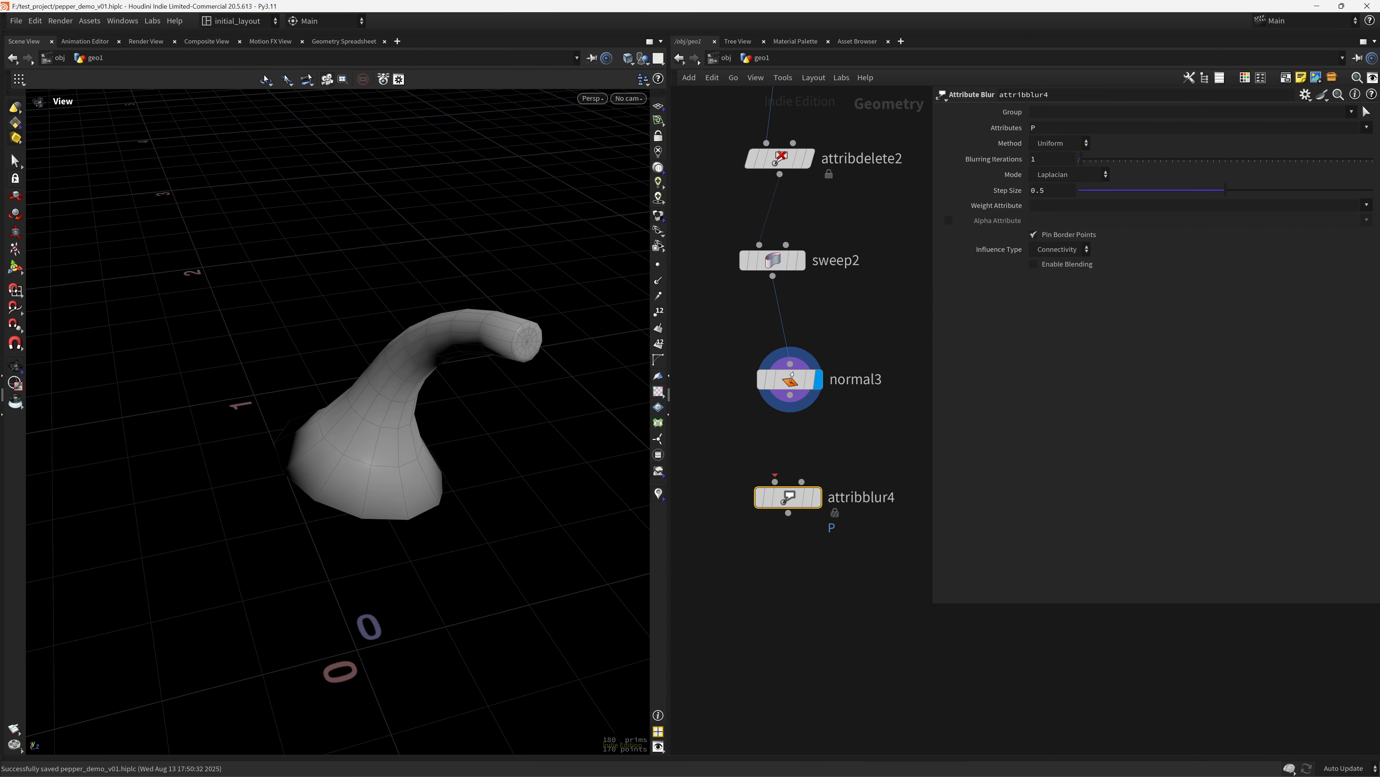
pyautogui.moveTo(790, 396); pyautogui.dragTo(775, 481)
pyautogui.click(818, 496)
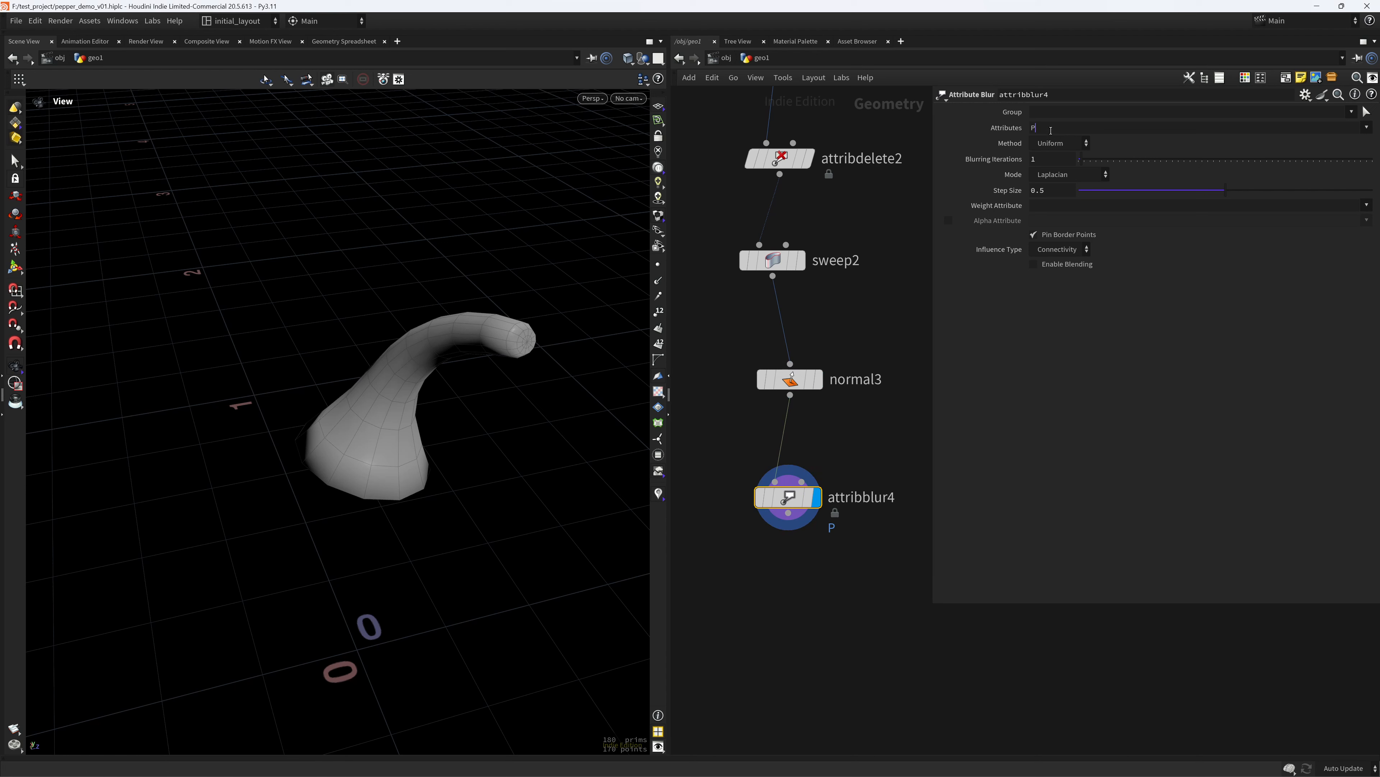
# Set the Attribute Blur to blur the N attribute with 18 blurring iterations.
pyautogui.moveTo(1050, 128); pyautogui.dragTo(851, 166)
pyautogui.write('N')
pyautogui.press('Return')
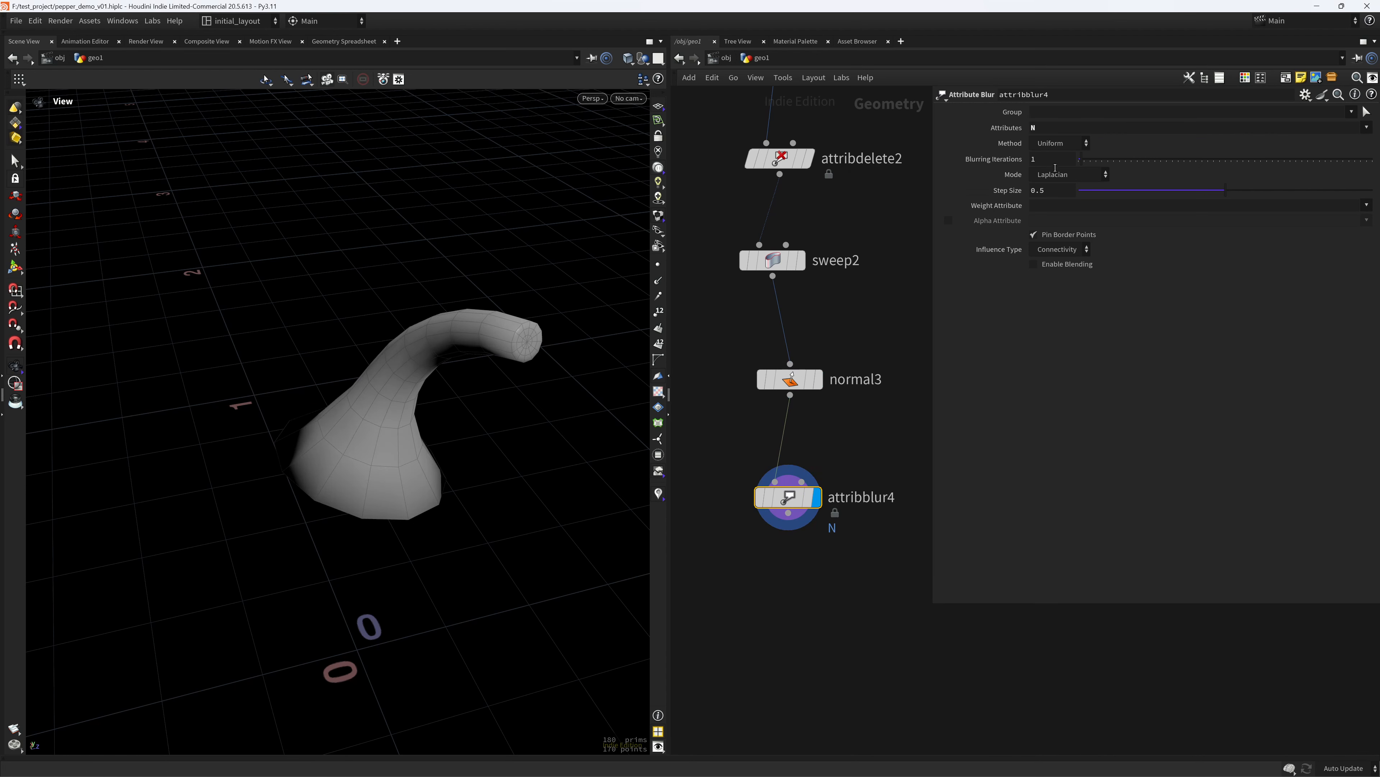
pyautogui.moveTo(1048, 160); pyautogui.dragTo(835, 181)
pyautogui.write('18')
pyautogui.press('Return')
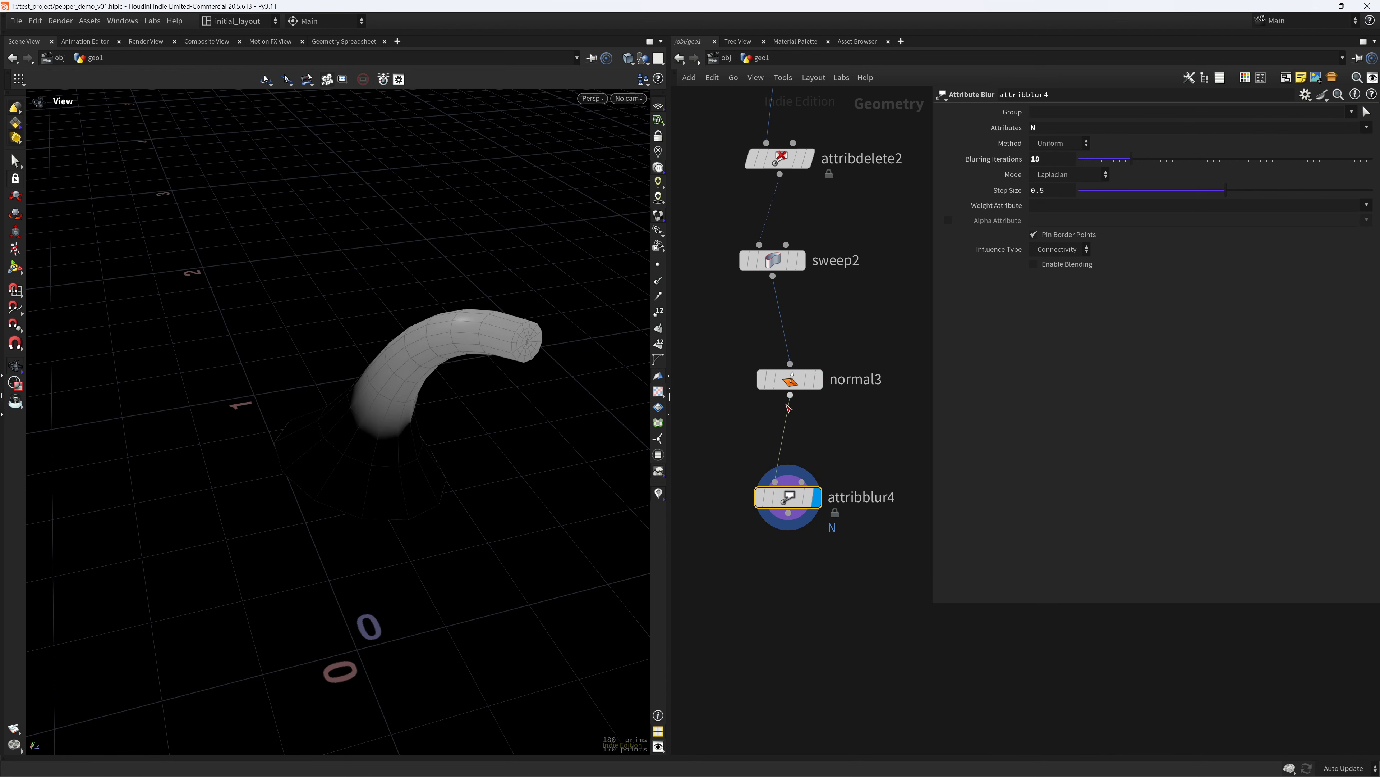
# Add a Mountain node after the Attribute Blur and display it.
pyautogui.moveTo(814, 602); pyautogui.dragTo(812, 550, button='middle')
pyautogui.moveTo(468, 511); pyautogui.dragTo(544, 442)
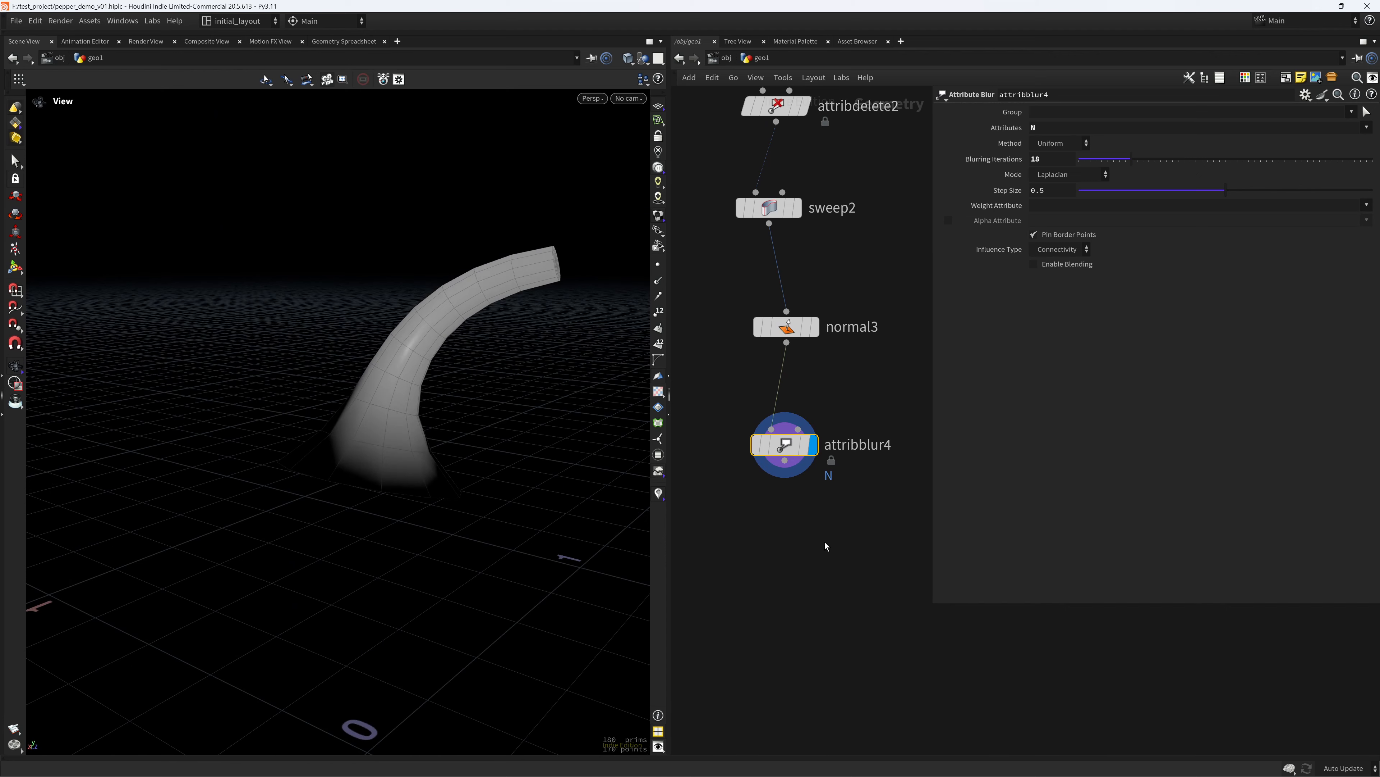
pyautogui.moveTo(802, 550); pyautogui.dragTo(773, 493, button='middle')
pyautogui.click(772, 504)
pyautogui.press('Tab')
pyautogui.write('moun')
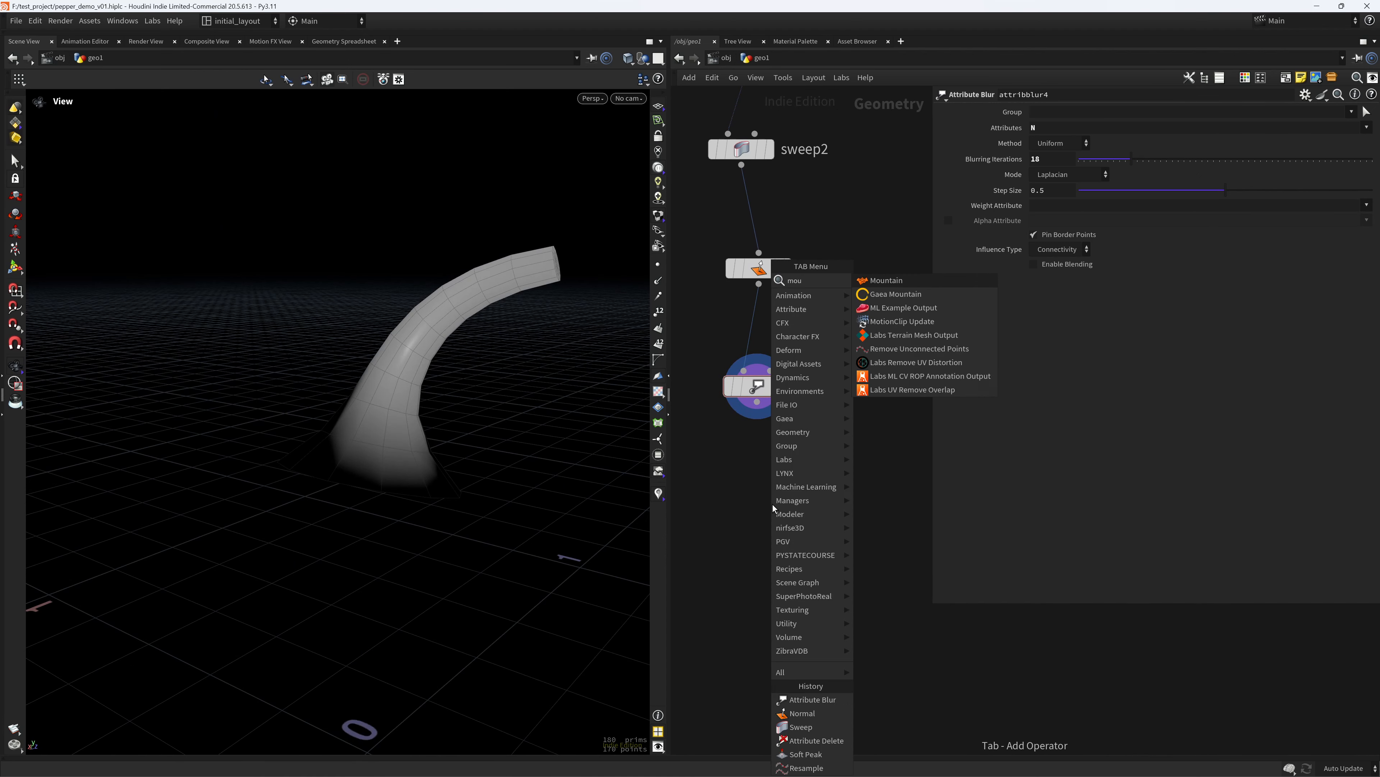
pyautogui.press('Return')
pyautogui.click(774, 507)
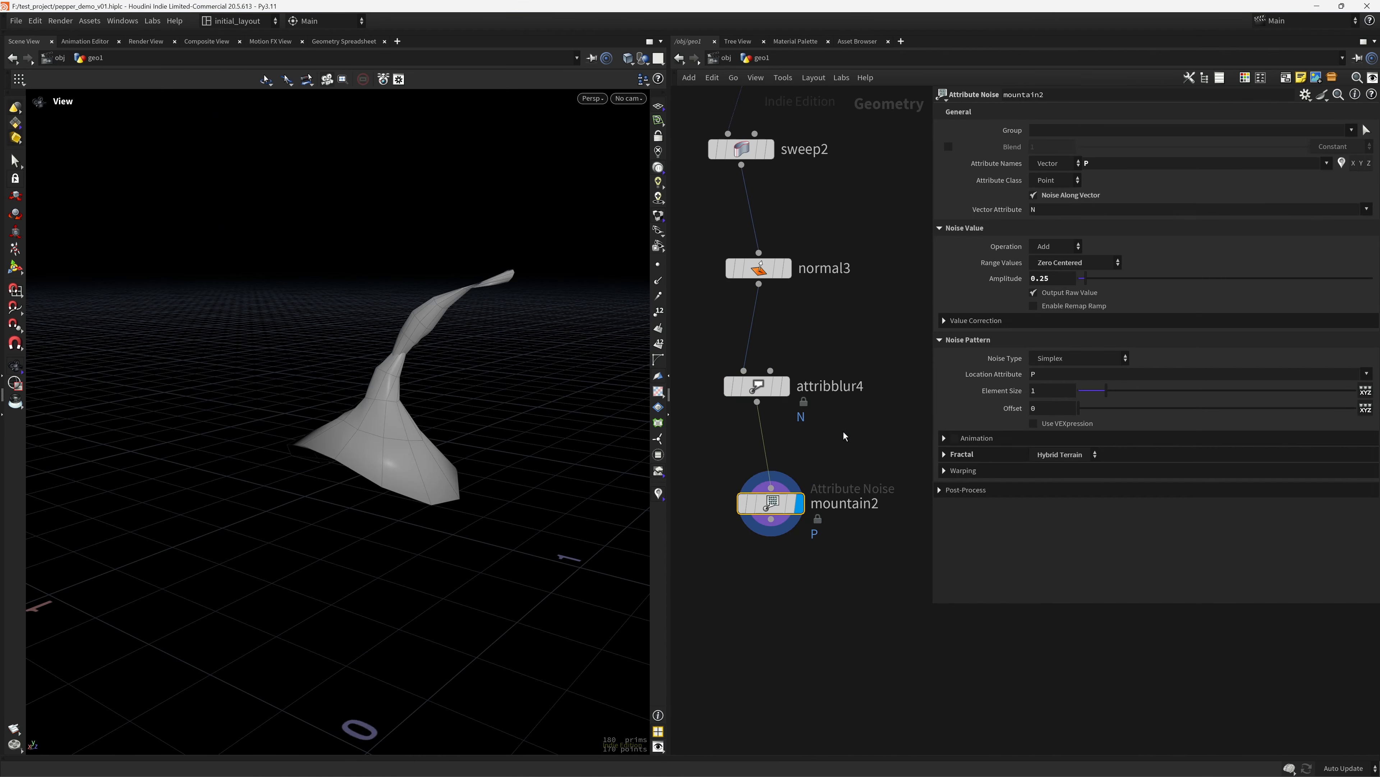
# Enable the sweep's endcaps group and restrict the Mountain noise to that group.
pyautogui.moveTo(484, 398)
pyautogui.mouseDown()
pyautogui.moveTo(459, 456)
pyautogui.moveTo(512, 358)
pyautogui.moveTo(484, 395)
pyautogui.mouseUp()
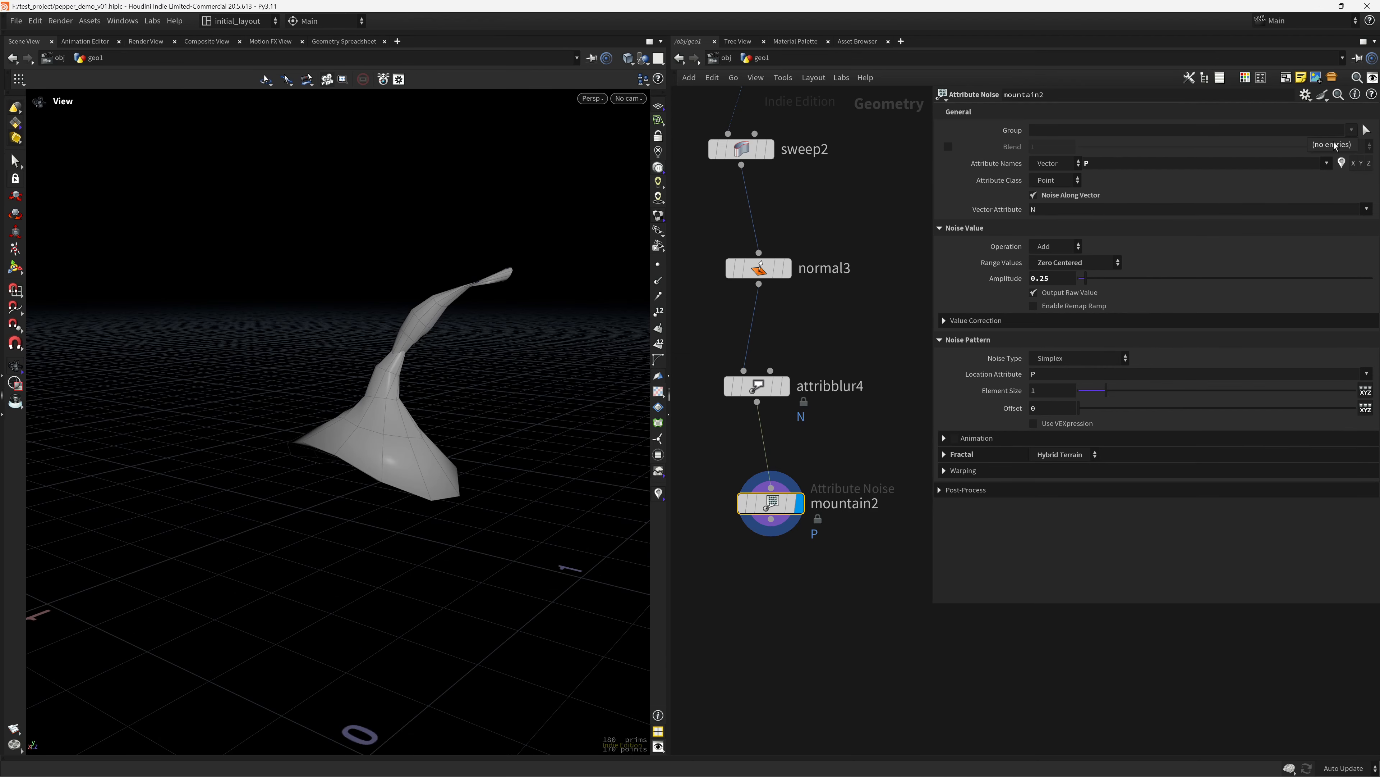
pyautogui.click(741, 149)
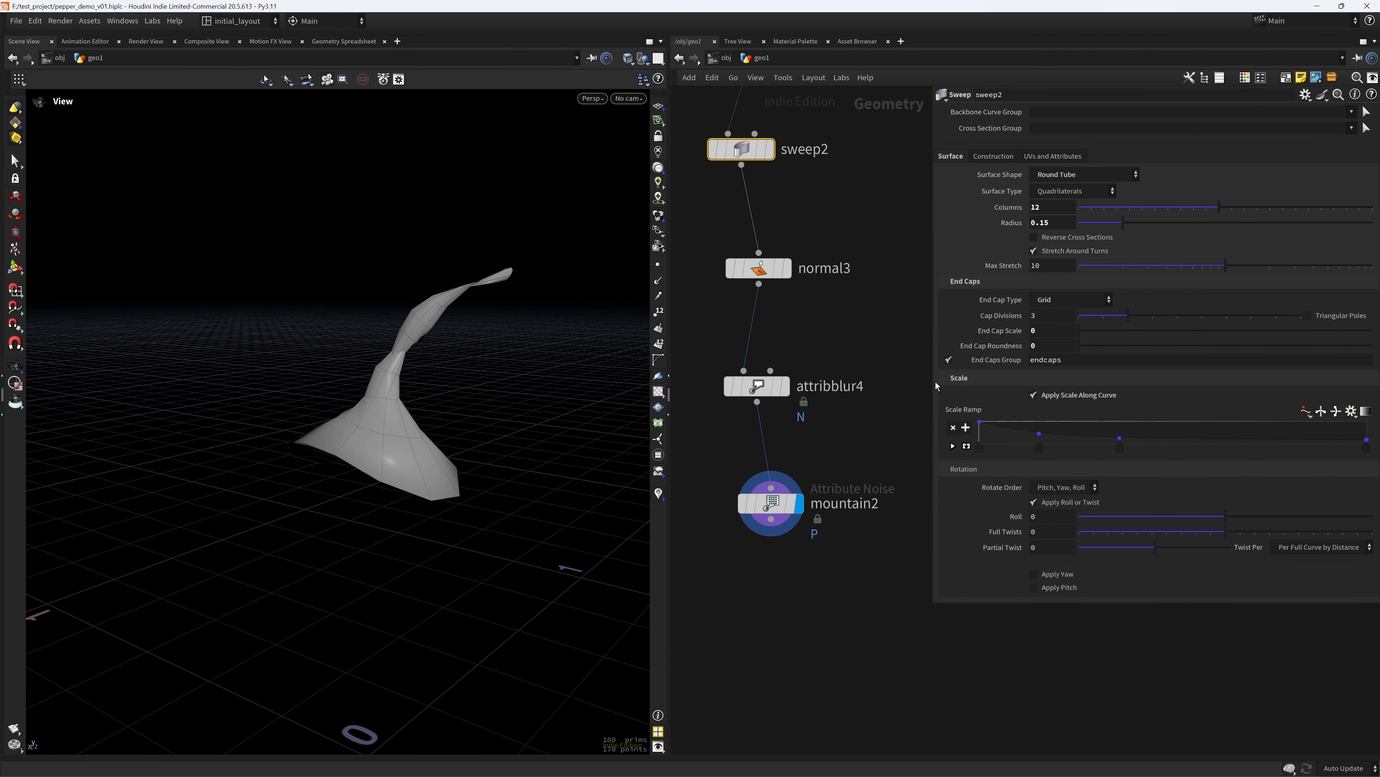
pyautogui.click(771, 503)
pyautogui.click(1351, 130)
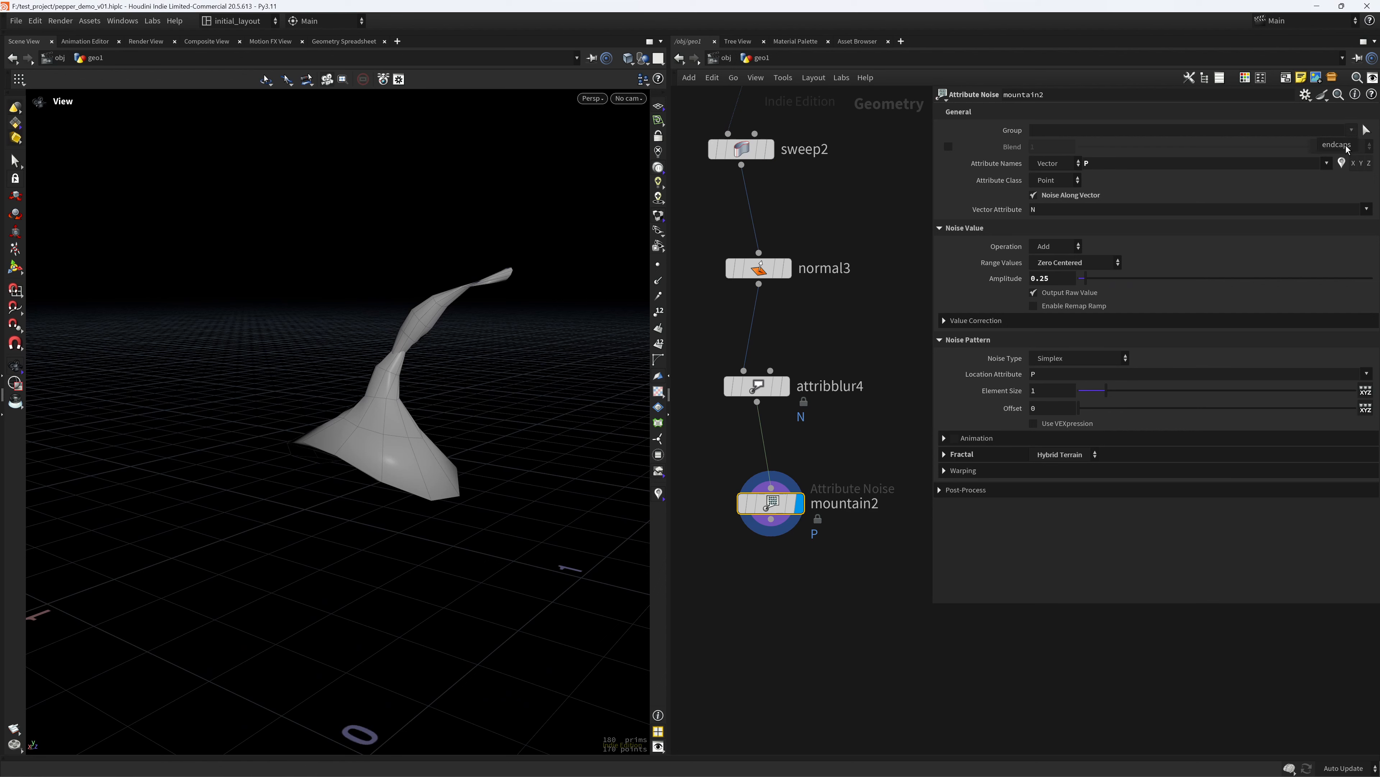
pyautogui.click(1342, 149)
pyautogui.moveTo(616, 358); pyautogui.dragTo(492, 354)
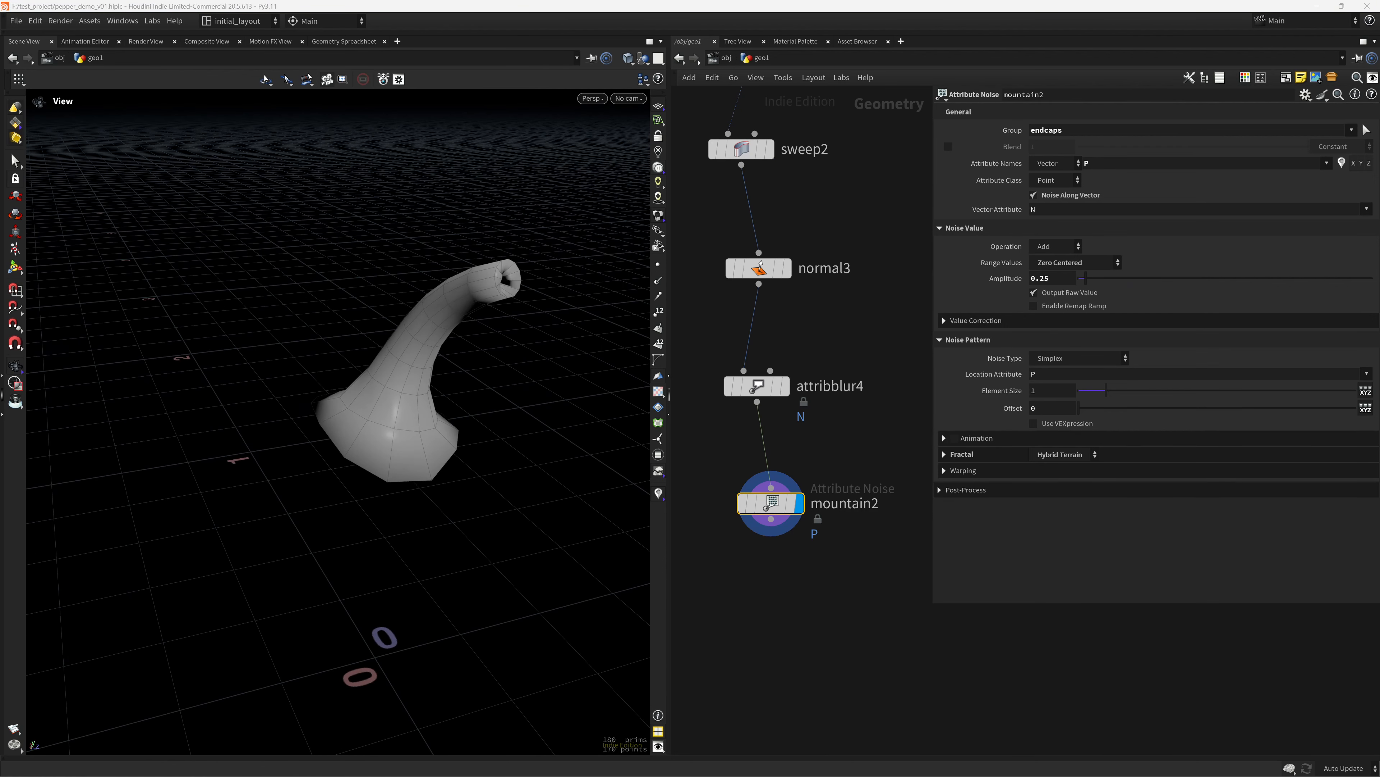
# Set the Mountain noise's amplitude to 0.021 and its element size to 0.04.
pyautogui.click(1058, 281)
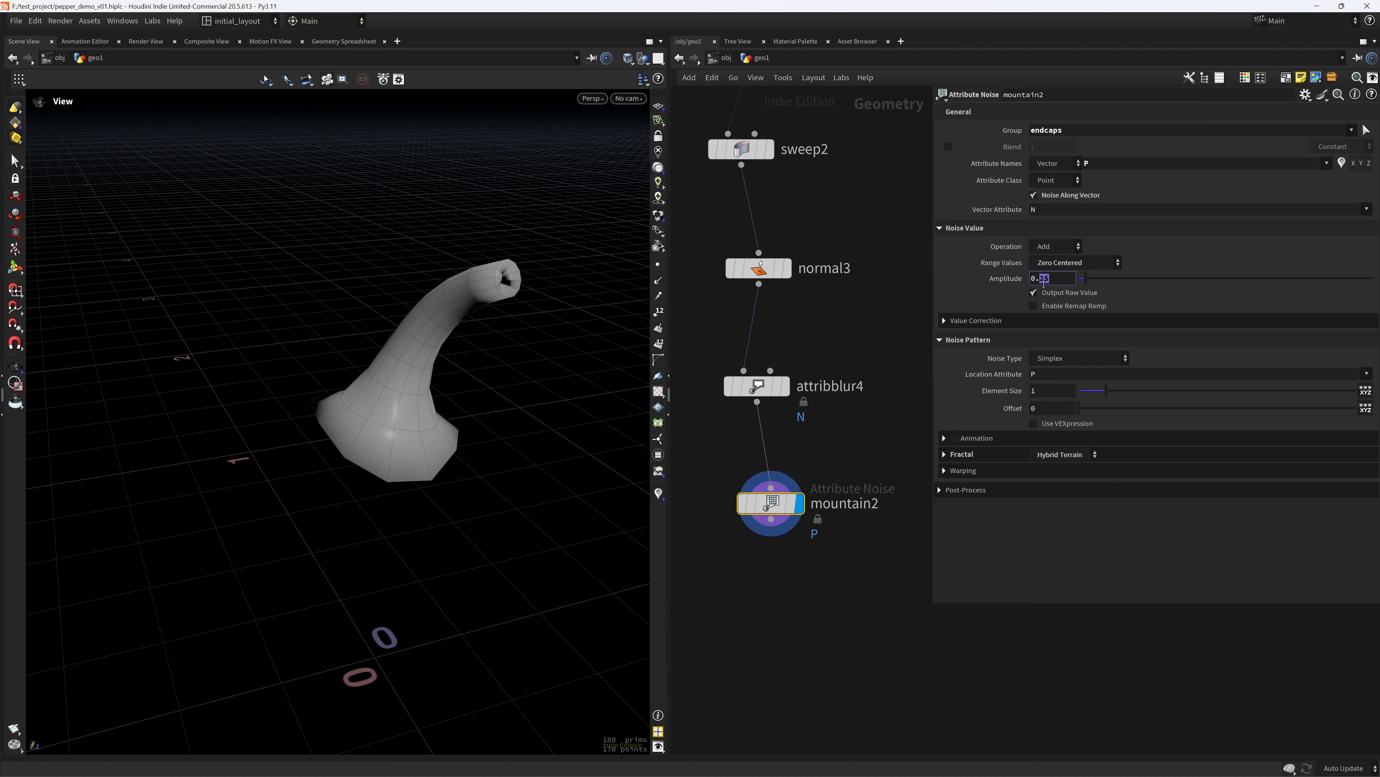
pyautogui.write('1')
pyautogui.press('Return')
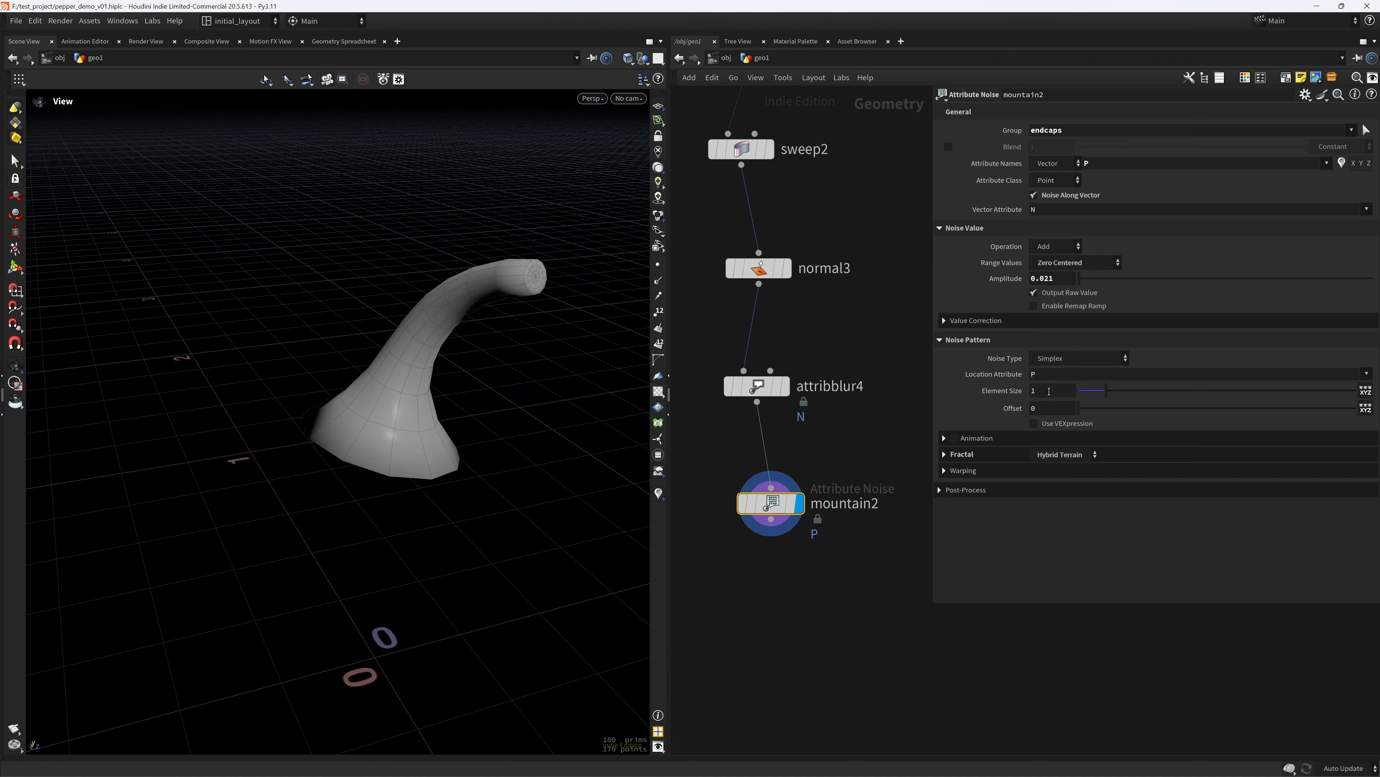
pyautogui.write('.04')
pyautogui.press('Return')
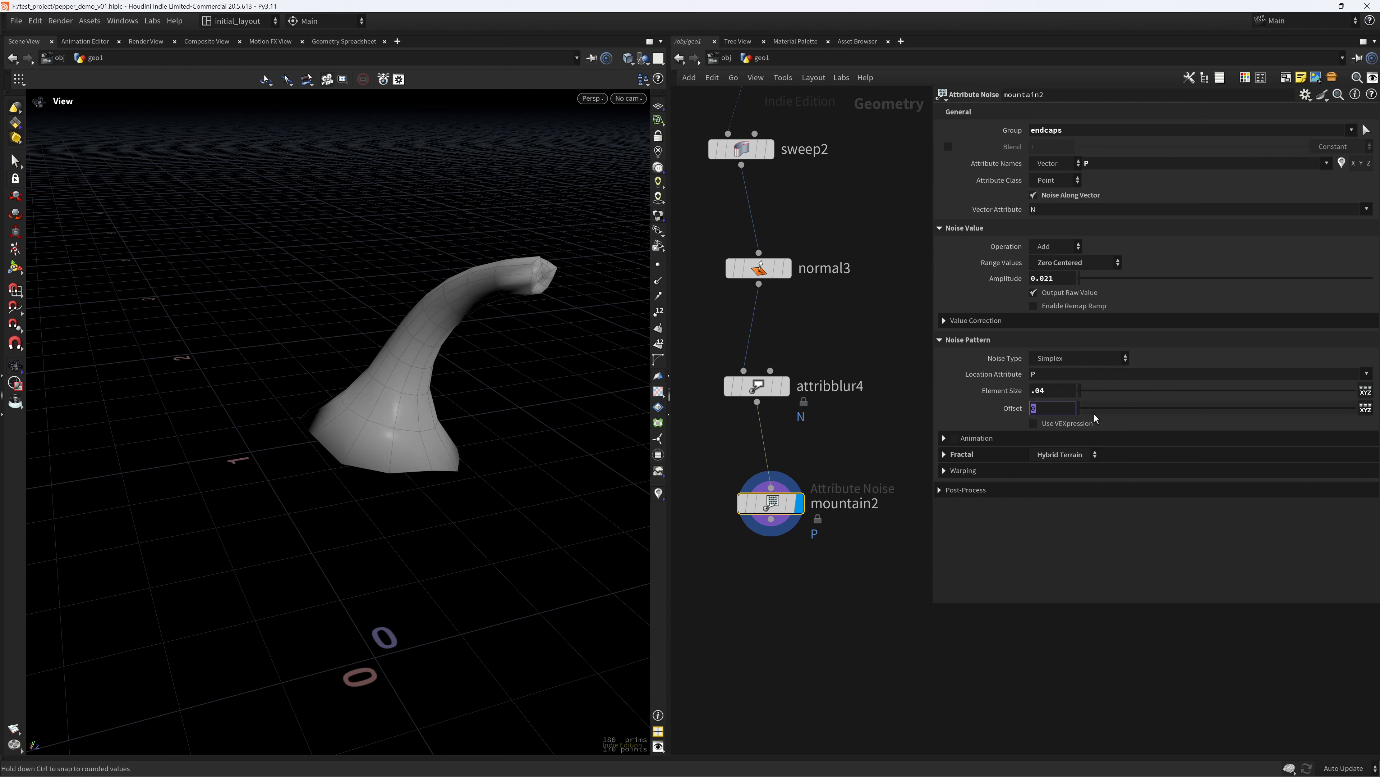
# Set the Mountain noise's offset to 6.45 and turn off the wireframe over the shaded stem.
pyautogui.moveTo(1104, 410); pyautogui.dragTo(1179, 407)
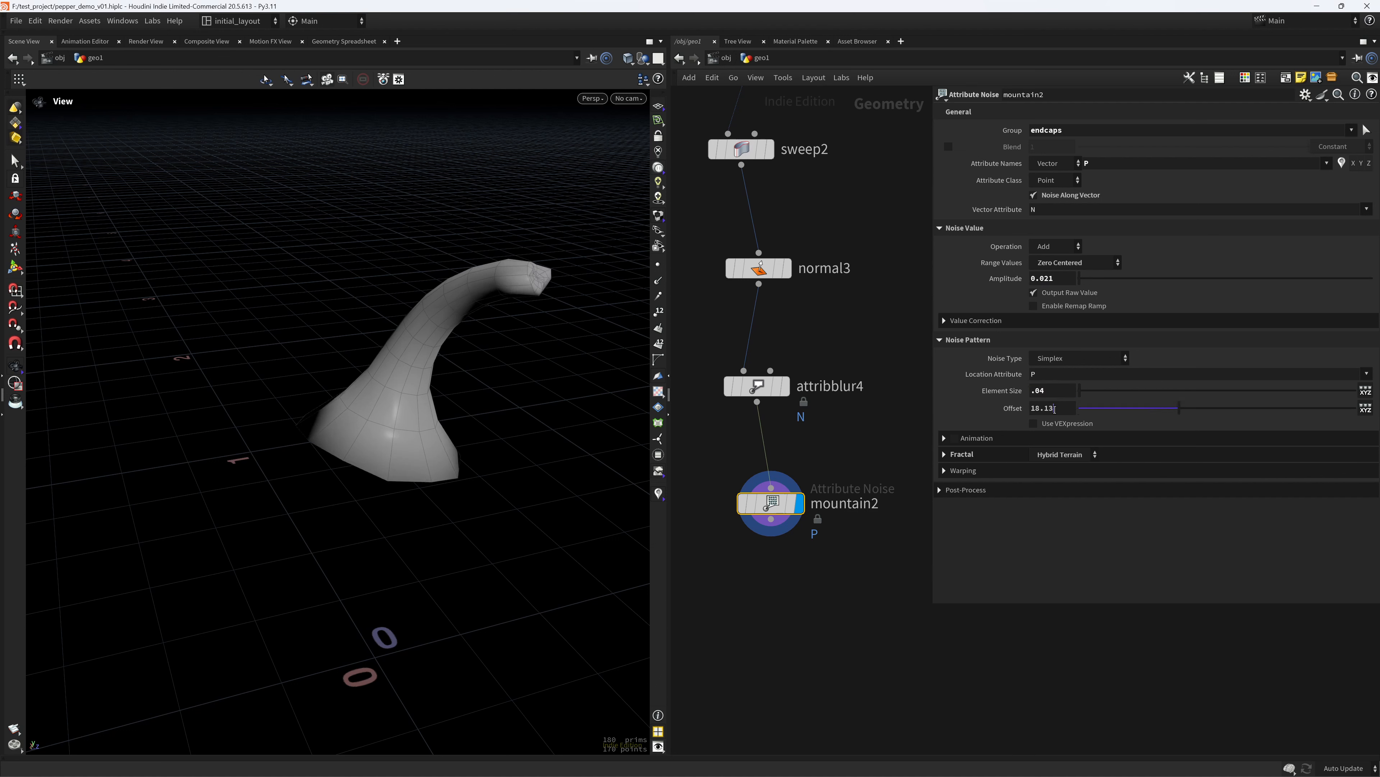
pyautogui.moveTo(1055, 409); pyautogui.dragTo(884, 428)
pyautogui.write('6.45')
pyautogui.press('Return')
pyautogui.moveTo(439, 355)
pyautogui.mouseDown()
pyautogui.moveTo(551, 342)
pyautogui.moveTo(261, 343)
pyautogui.moveTo(434, 354)
pyautogui.mouseUp()
pyautogui.hotkey('shift', 'w')
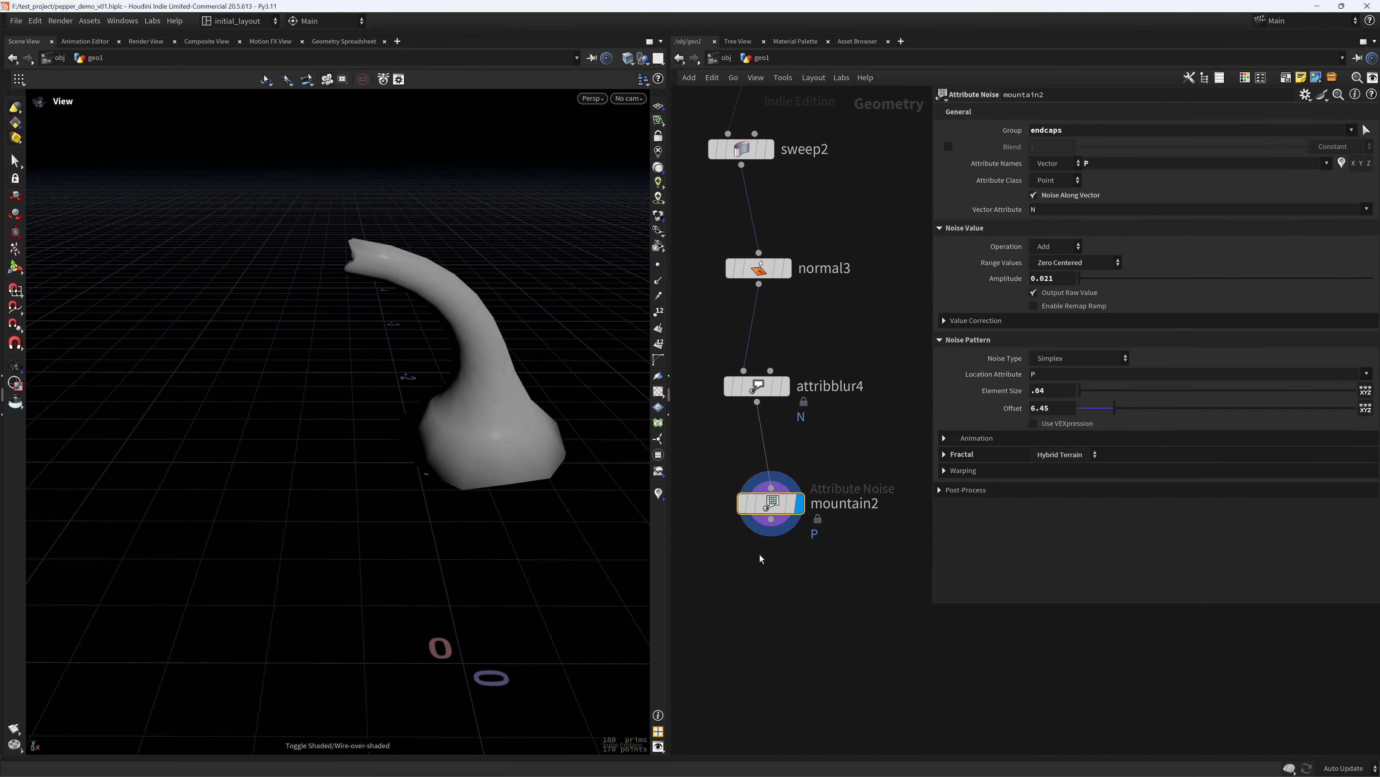
# Add a Labs Soften Normals node after the Mountain node and display it.
pyautogui.click(771, 519)
pyautogui.press('Tab')
pyautogui.write('sof')
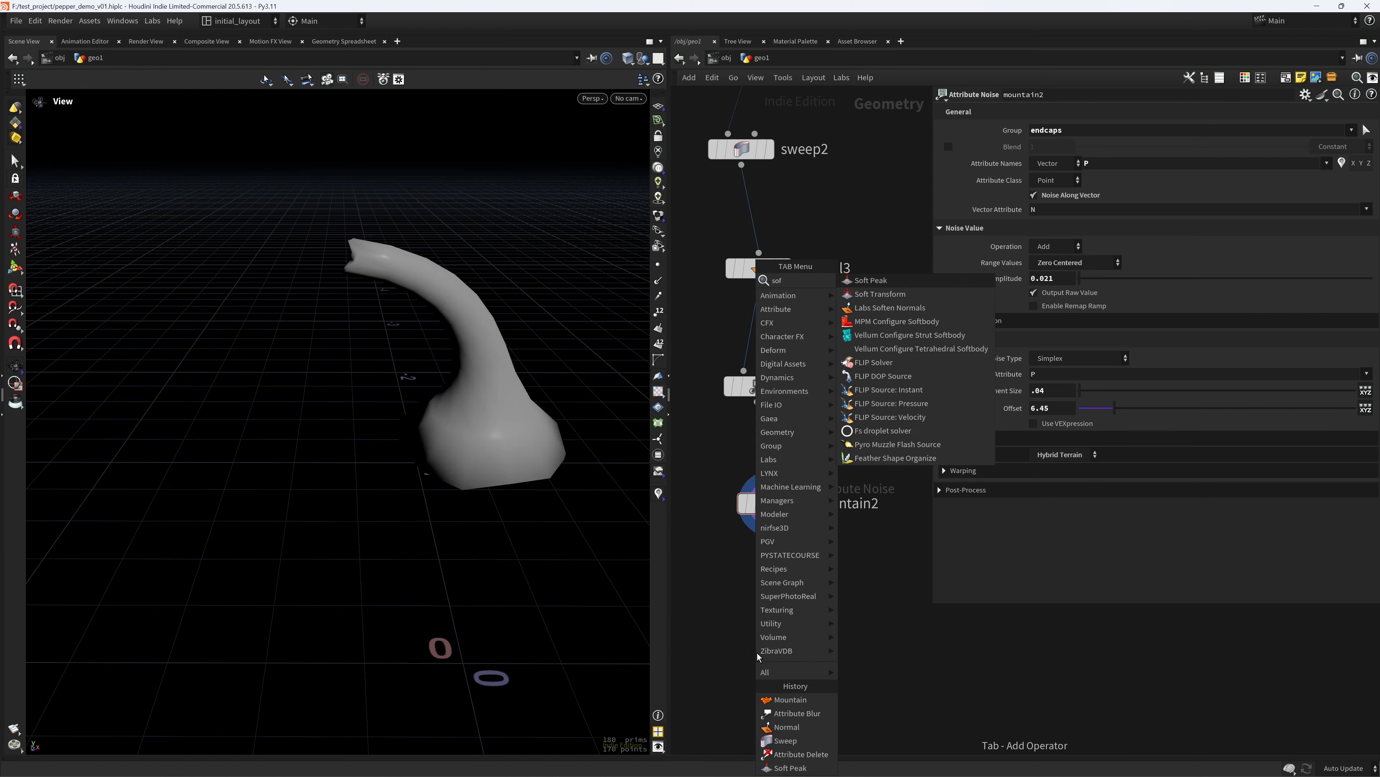
pyautogui.write('ten')
pyautogui.press('Return')
pyautogui.click(757, 655)
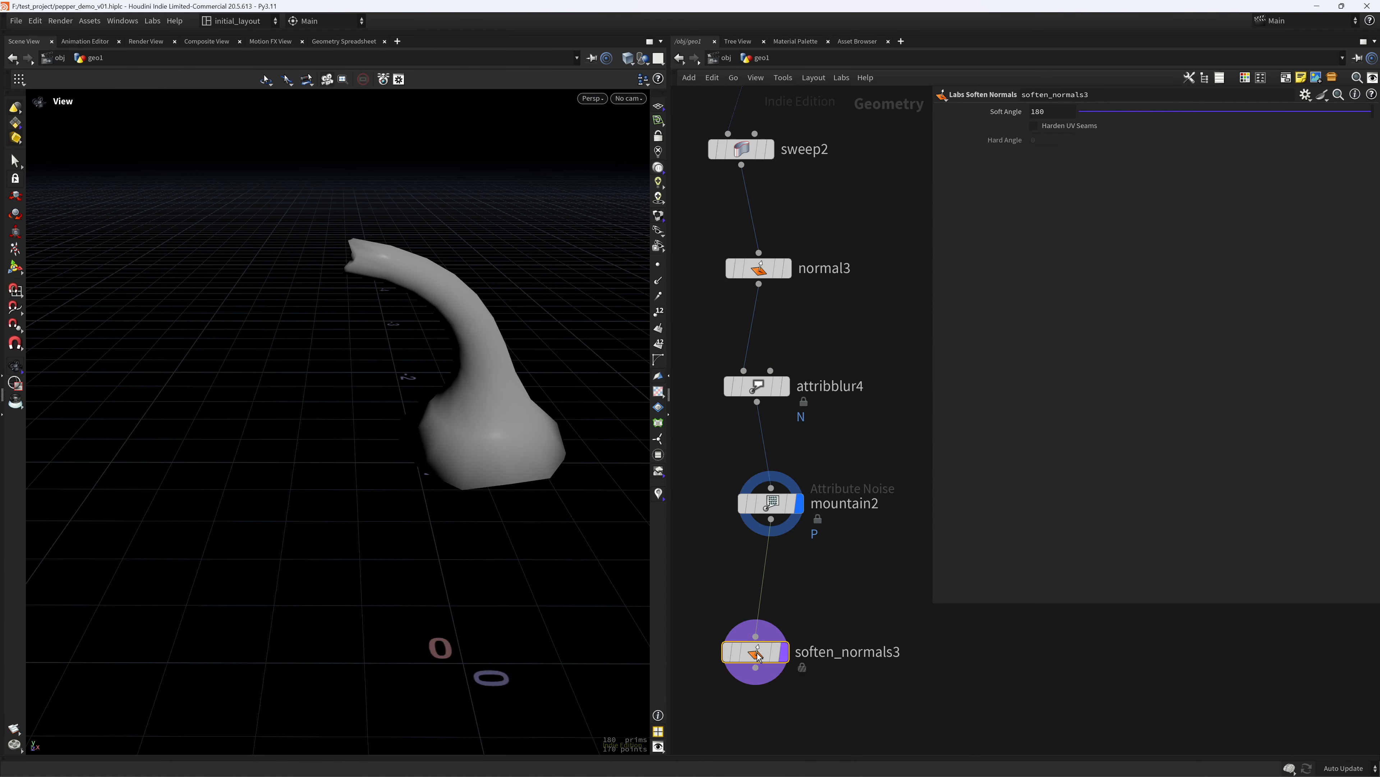
pyautogui.moveTo(573, 448); pyautogui.dragTo(558, 439)
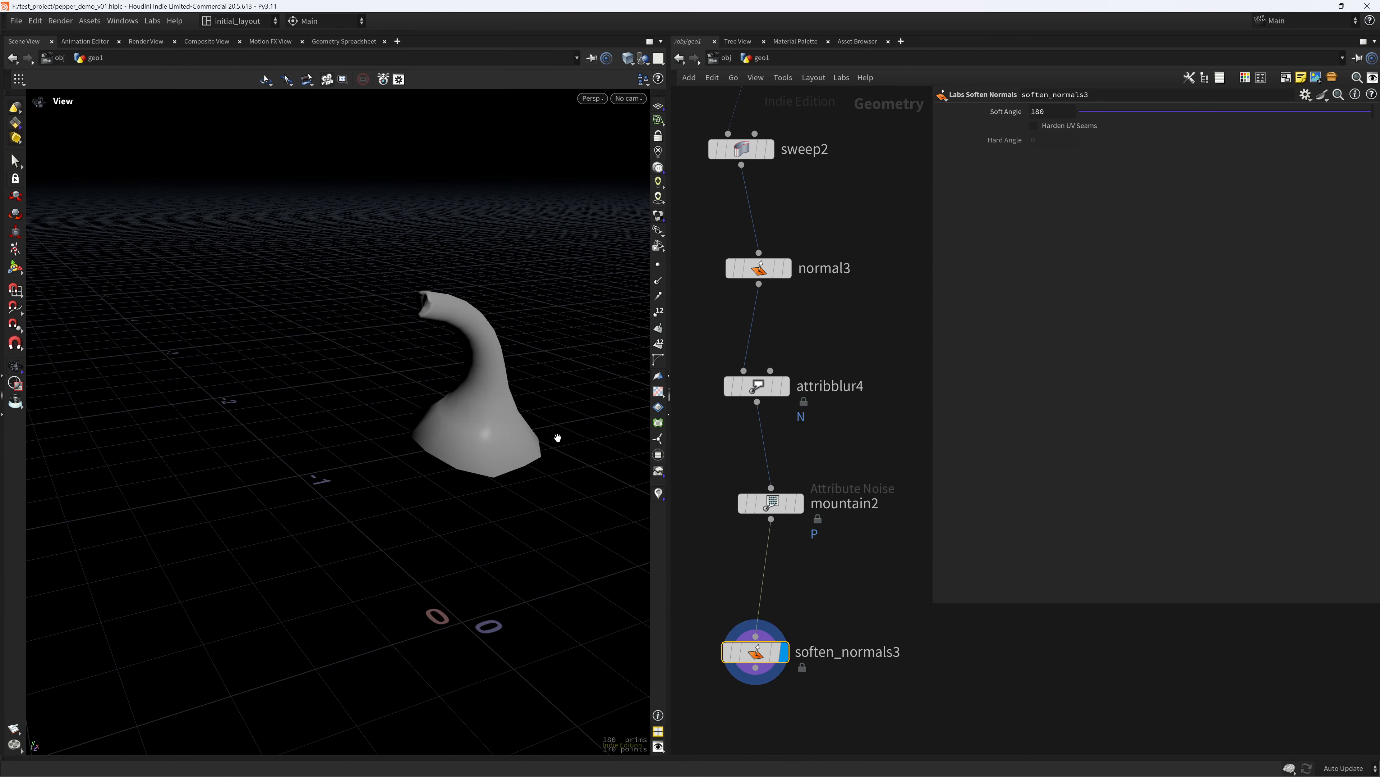
# Examine the stem's wireframe alongside the column and end cap settings of the Sweep node.
pyautogui.hotkey('shift', 'w')
pyautogui.moveTo(814, 289); pyautogui.dragTo(837, 425, button='middle')
pyautogui.click(765, 285)
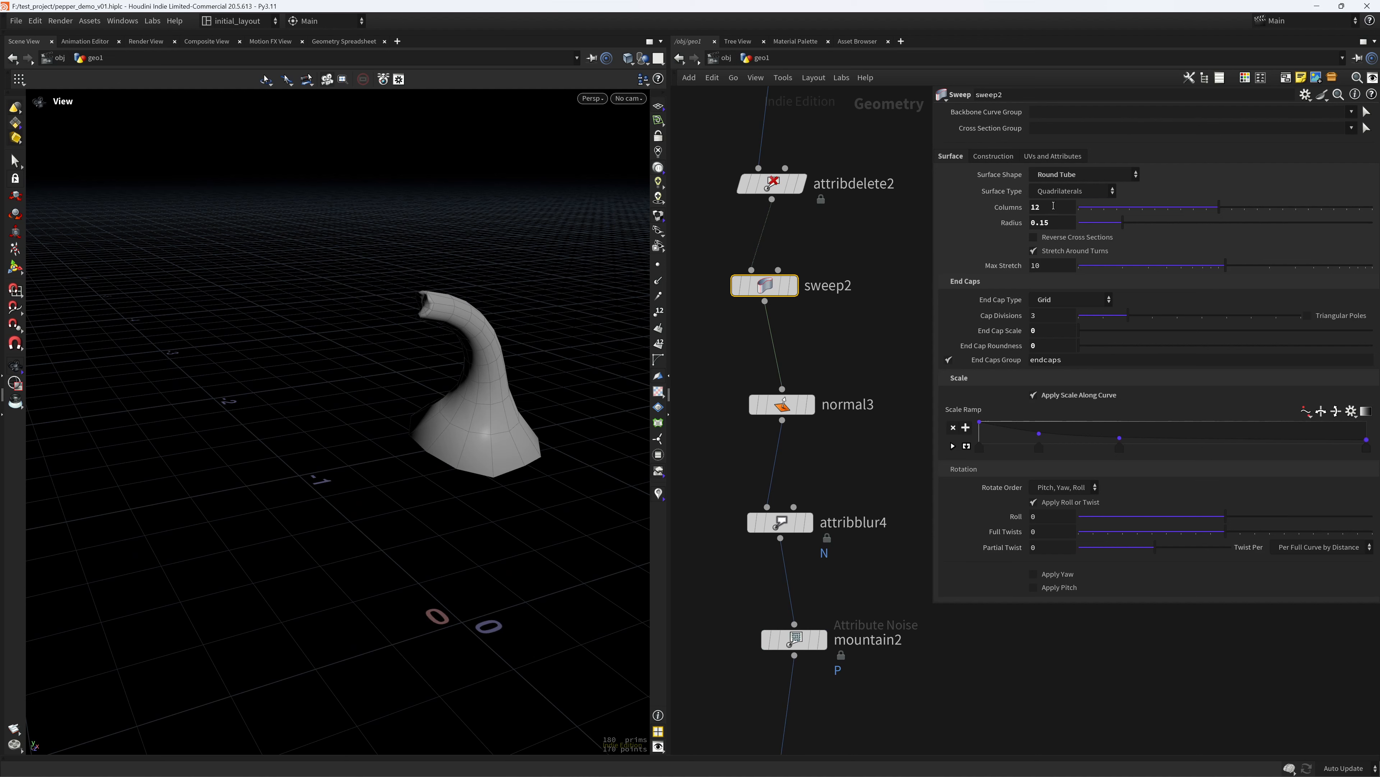
pyautogui.moveTo(609, 411); pyautogui.dragTo(536, 467, button='right')
pyautogui.moveTo(535, 468); pyautogui.dragTo(545, 431, button='middle')
pyautogui.hotkey('shift', 'w')
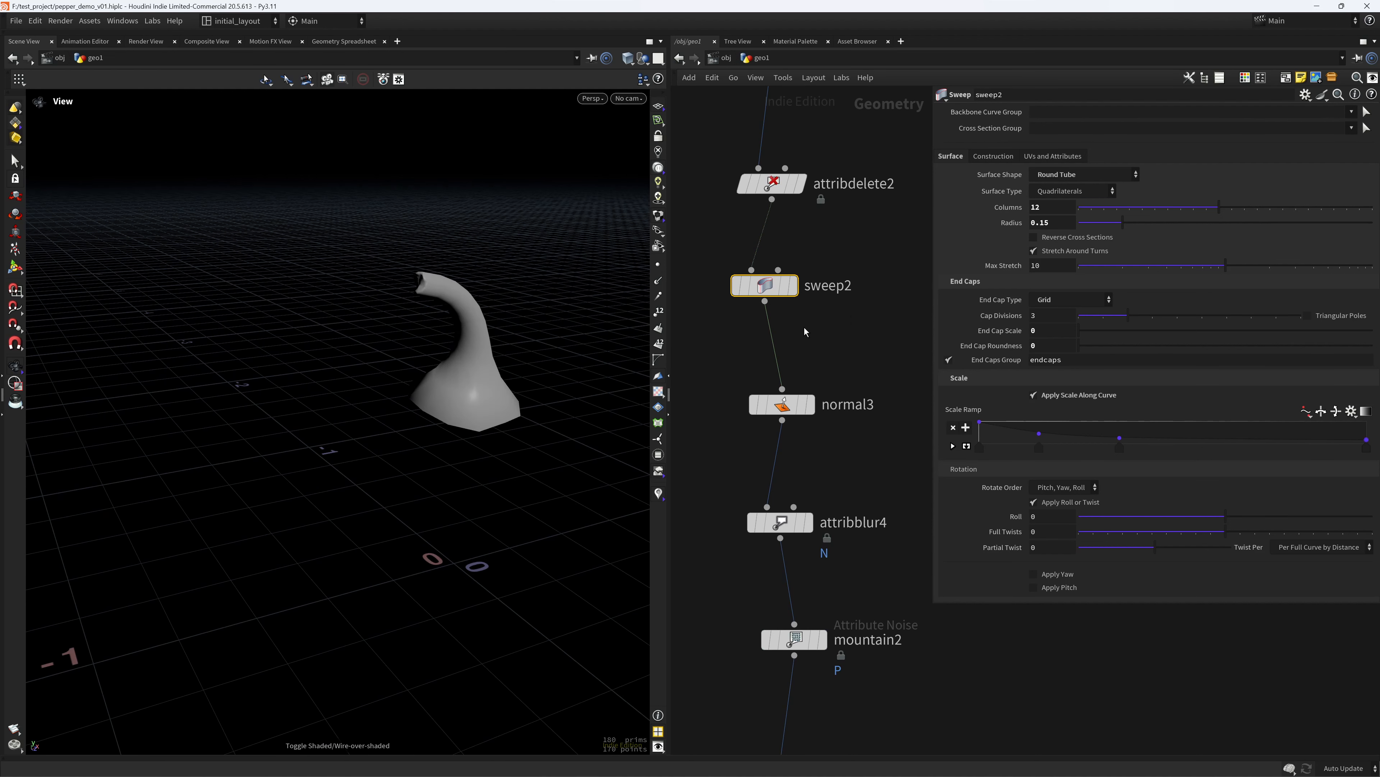
# Select the stem branch's nodes and lay them out in a tidy vertical column.
pyautogui.moveTo(835, 324); pyautogui.dragTo(767, 425, button='right')
pyautogui.moveTo(767, 426); pyautogui.dragTo(736, 490, button='middle')
pyautogui.moveTo(845, 255); pyautogui.dragTo(786, 512)
pyautogui.press('l')
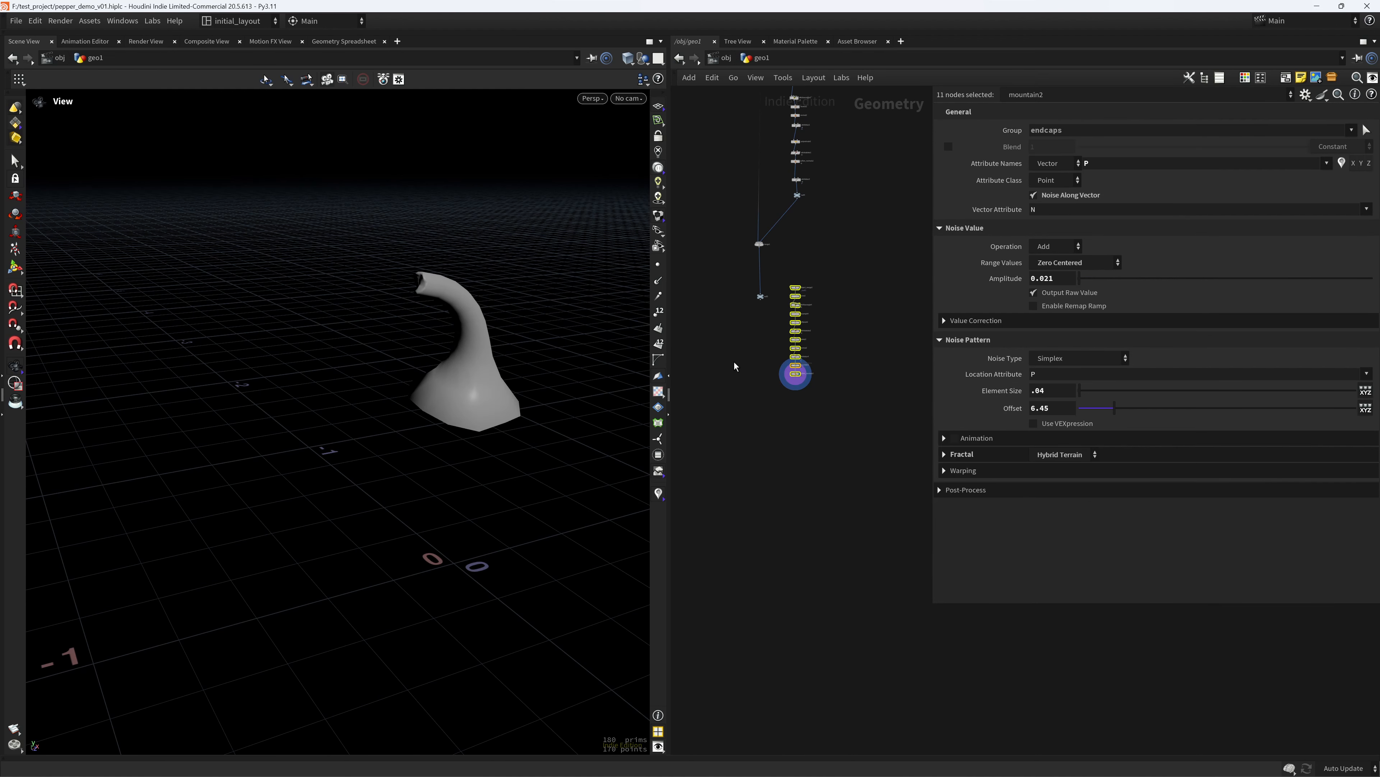
# Combine the pepper body's null and the stem's Soften Normals output in a new Merge node and display it.
pyautogui.moveTo(740, 356); pyautogui.dragTo(778, 331, button='right')
pyautogui.moveTo(809, 280); pyautogui.dragTo(719, 190)
pyautogui.moveTo(772, 383); pyautogui.dragTo(804, 374, button='right')
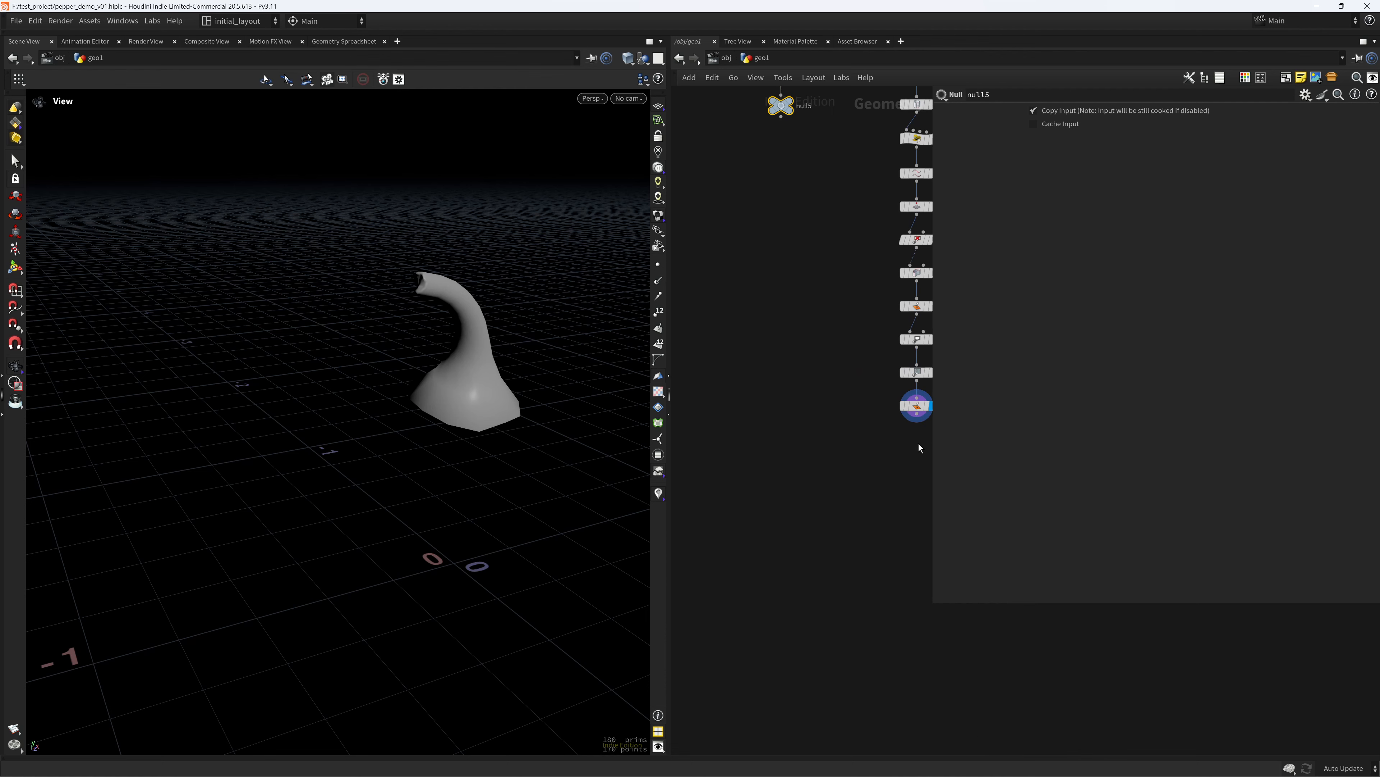
pyautogui.moveTo(911, 461); pyautogui.dragTo(814, 471, button='middle')
pyautogui.keyDown('shift'); pyautogui.moveTo(863, 453); pyautogui.dragTo(796, 423); pyautogui.keyUp('shift')
pyautogui.click(820, 425)
pyautogui.keyDown('alt'); pyautogui.click(698, 560); pyautogui.keyUp('alt')
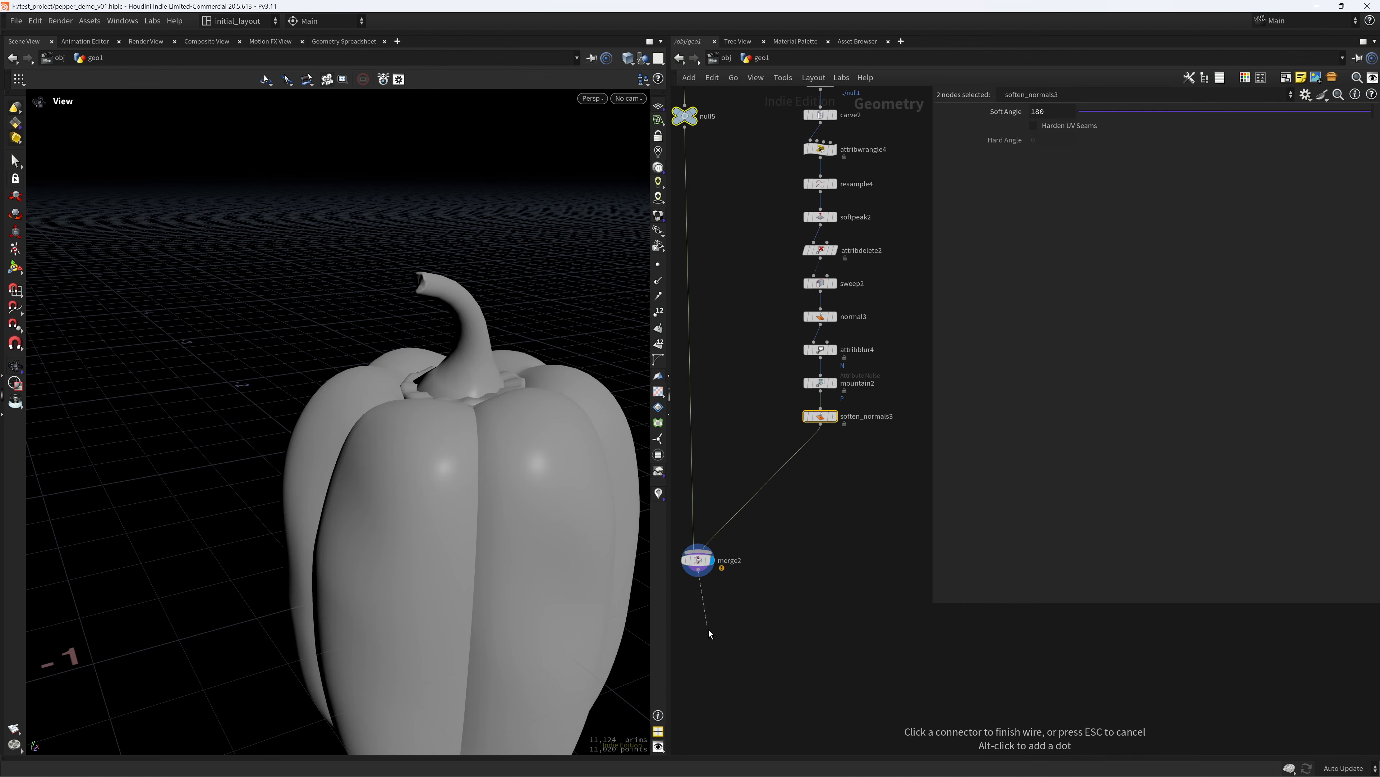
# Add a Null node after the Merge and display it.
pyautogui.moveTo(707, 689); pyautogui.dragTo(741, 567, button='middle')
pyautogui.press('Tab')
pyautogui.write('nu')
pyautogui.press('Return')
pyautogui.click(742, 567)
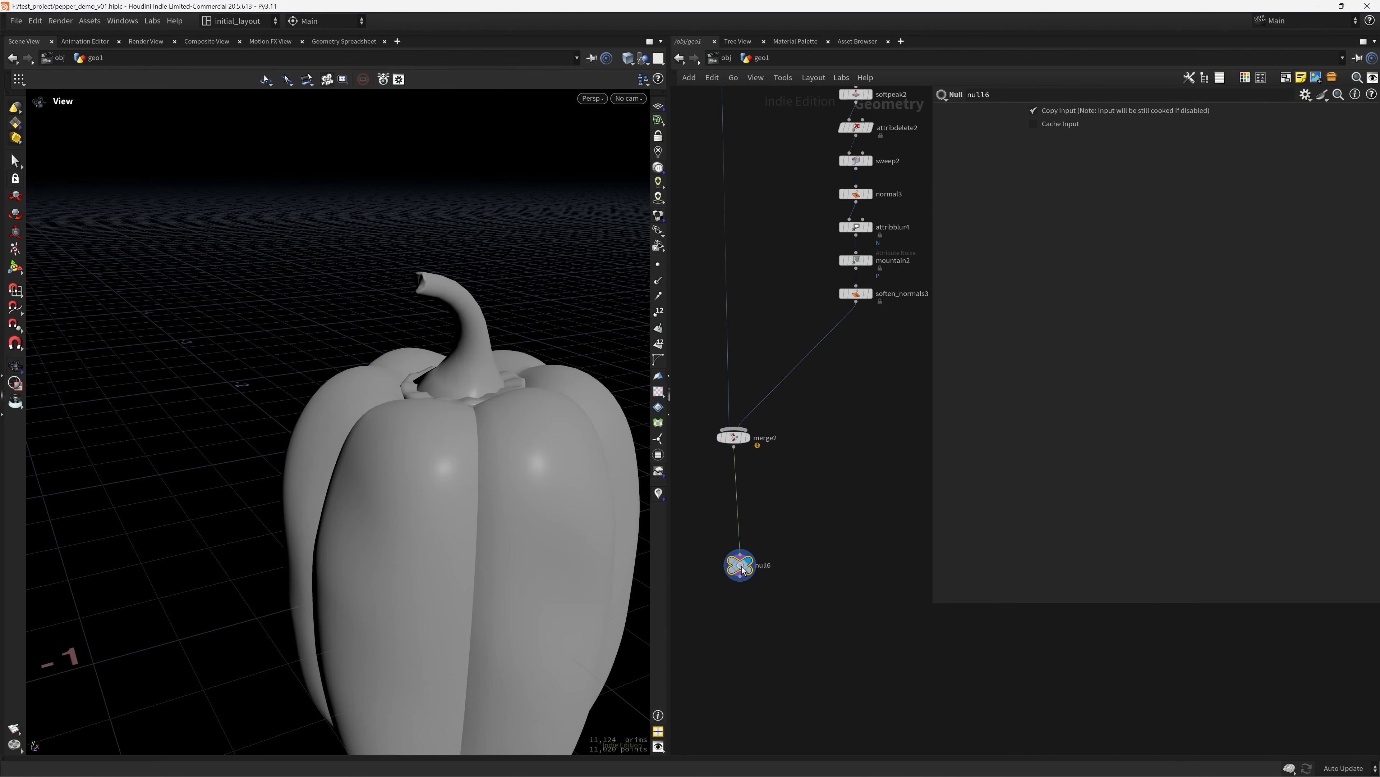
# Examine where the stem meets the pepper body, with and without the wireframe over the shading.
pyautogui.moveTo(444, 380); pyautogui.dragTo(462, 432, button='right')
pyautogui.moveTo(462, 432)
pyautogui.mouseDown()
pyautogui.moveTo(596, 413)
pyautogui.moveTo(383, 409)
pyautogui.mouseUp()
pyautogui.hotkey('shift', 'w')
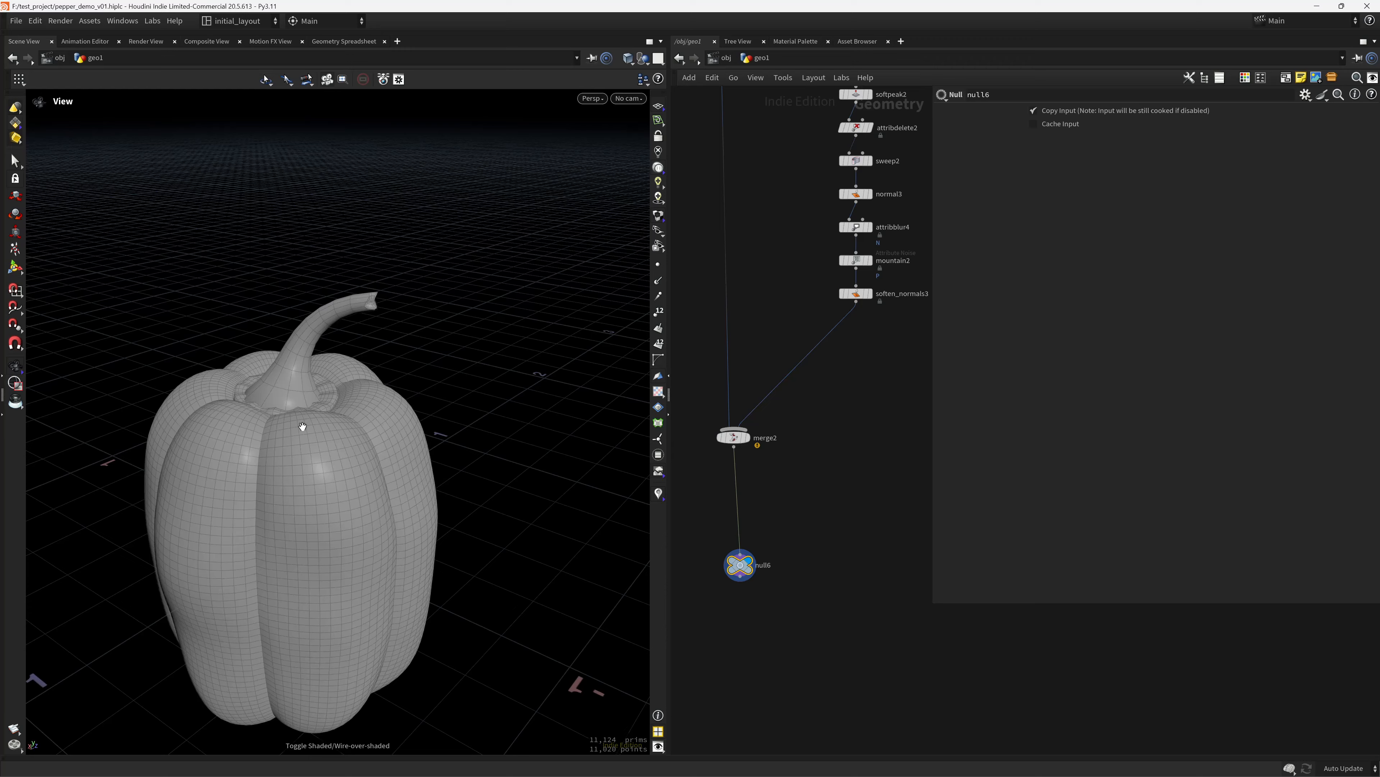
pyautogui.moveTo(302, 427); pyautogui.dragTo(308, 404, button='right')
pyautogui.moveTo(308, 404); pyautogui.dragTo(298, 404)
pyautogui.moveTo(299, 404); pyautogui.dragTo(366, 339, button='right')
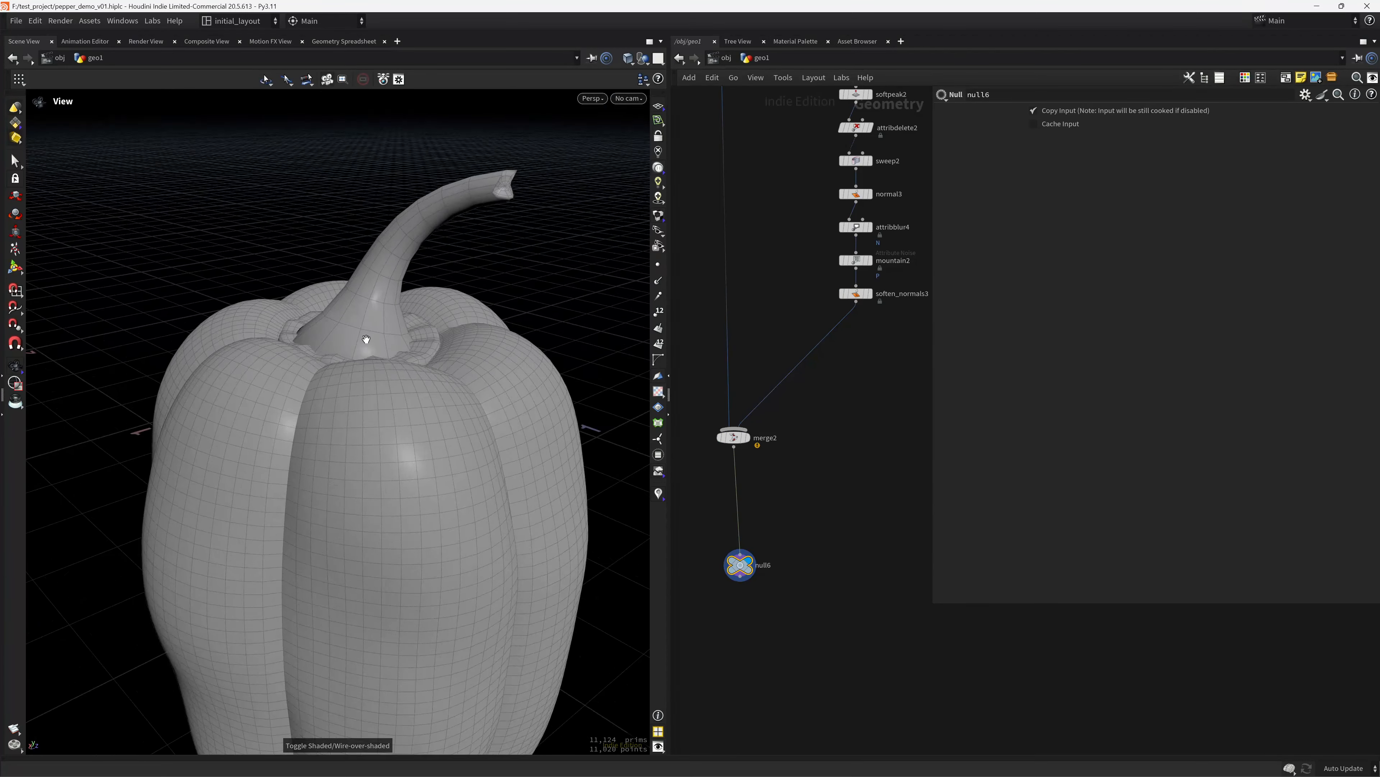
pyautogui.moveTo(366, 338); pyautogui.dragTo(419, 391)
pyautogui.hotkey('shift', 'w')
pyautogui.moveTo(338, 375); pyautogui.dragTo(443, 361)
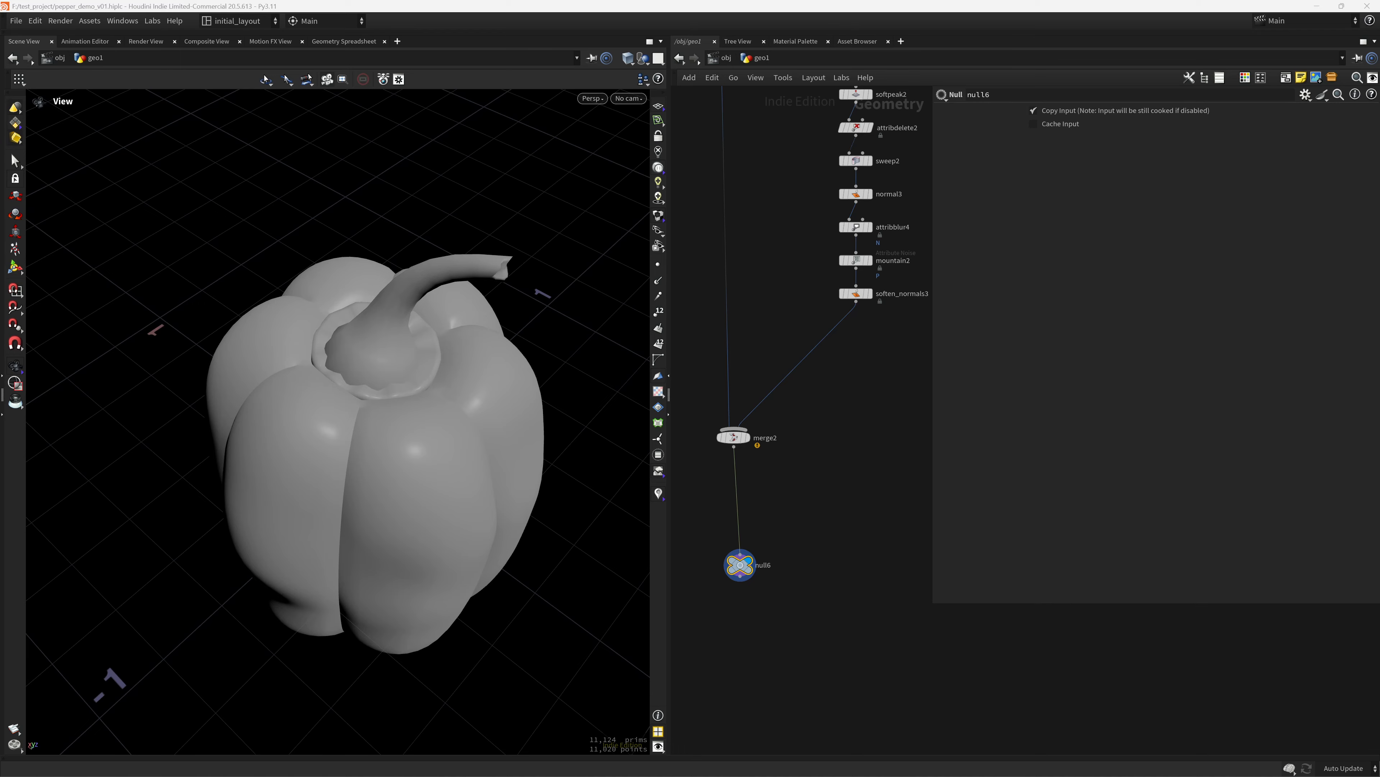
# Show the wireframe over the shaded pepper and examine the whole model's topology from several angles.
pyautogui.moveTo(380, 405)
pyautogui.mouseDown()
pyautogui.moveTo(425, 423)
pyautogui.moveTo(379, 457)
pyautogui.mouseUp()
pyautogui.hotkey('shift', 'w')
pyautogui.moveTo(408, 405); pyautogui.dragTo(360, 422, button='right')
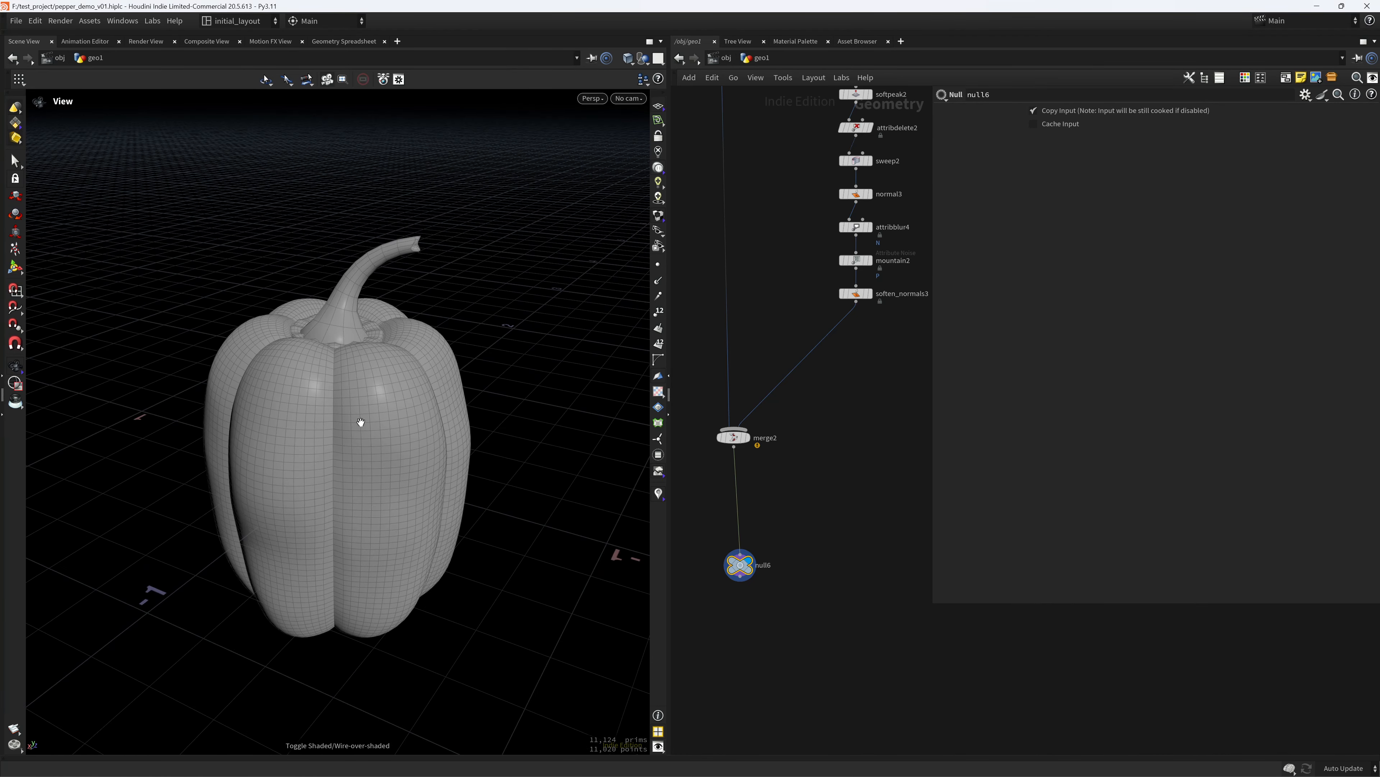
pyautogui.moveTo(380, 408)
pyautogui.mouseDown()
pyautogui.moveTo(360, 450)
pyautogui.moveTo(303, 441)
pyautogui.moveTo(332, 416)
pyautogui.moveTo(303, 452)
pyautogui.moveTo(308, 434)
pyautogui.moveTo(403, 406)
pyautogui.mouseUp()
pyautogui.moveTo(404, 407); pyautogui.dragTo(336, 419, button='right')
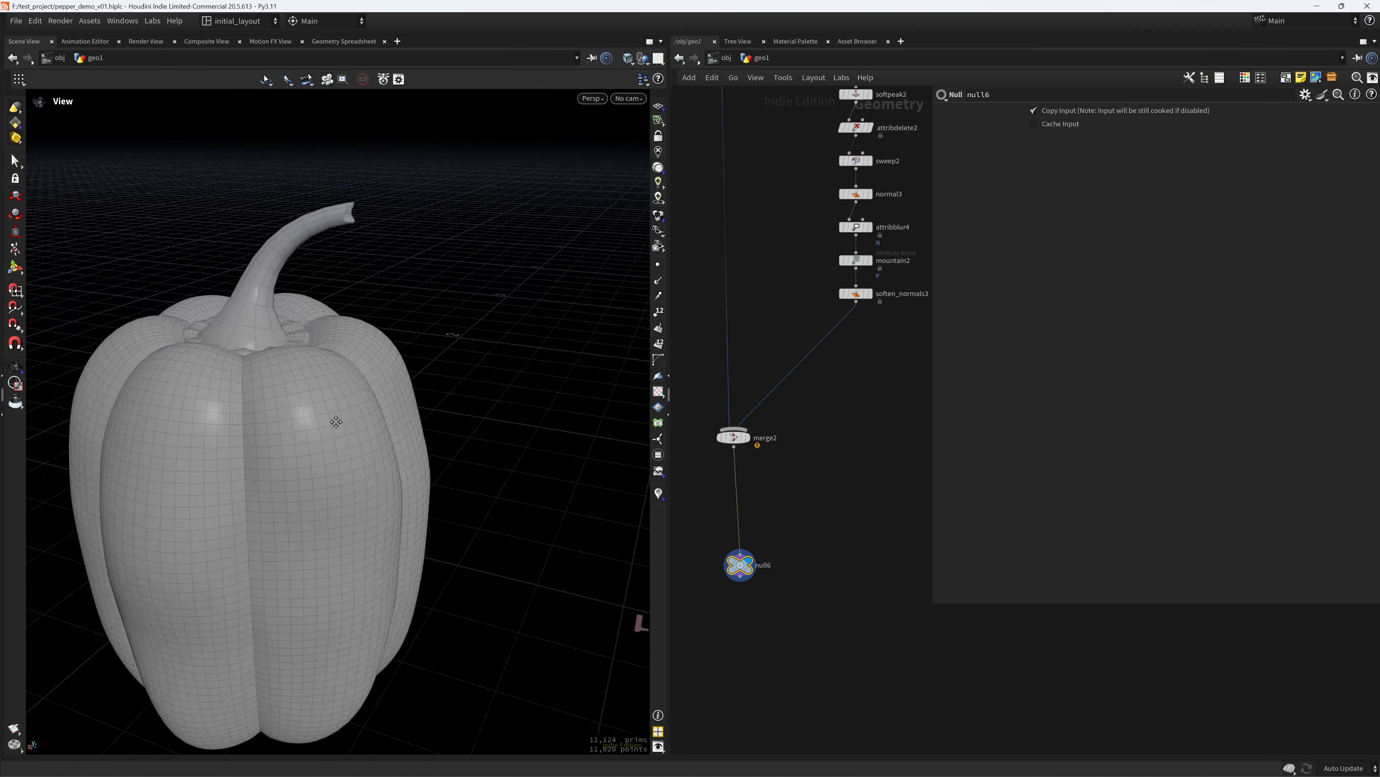
pyautogui.moveTo(335, 419); pyautogui.dragTo(349, 424, button='middle')
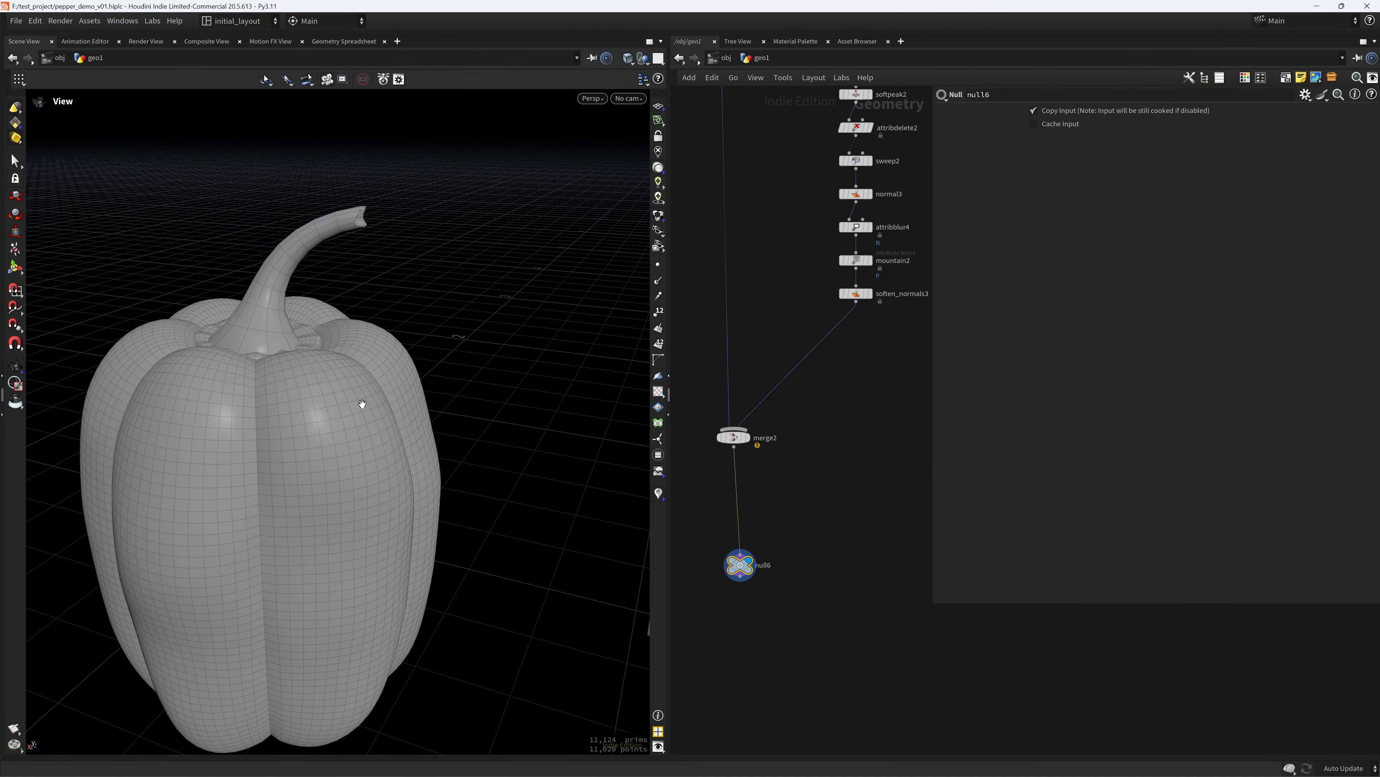
pyautogui.moveTo(362, 404); pyautogui.dragTo(327, 515, button='right')
pyautogui.moveTo(327, 515); pyautogui.dragTo(290, 460)
pyautogui.moveTo(290, 460); pyautogui.dragTo(363, 400, button='right')
pyautogui.moveTo(364, 399); pyautogui.dragTo(312, 437)
pyautogui.moveTo(312, 437); pyautogui.dragTo(417, 388, button='right')
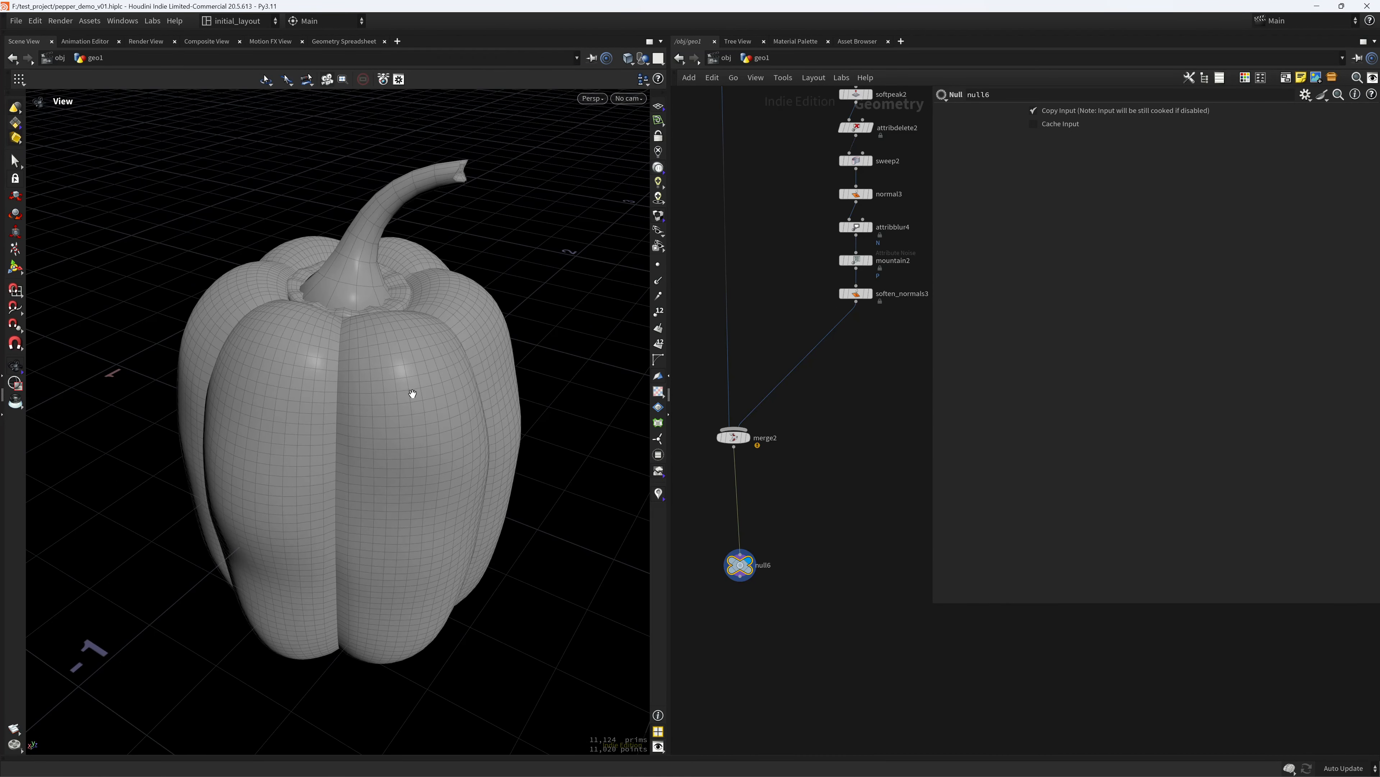